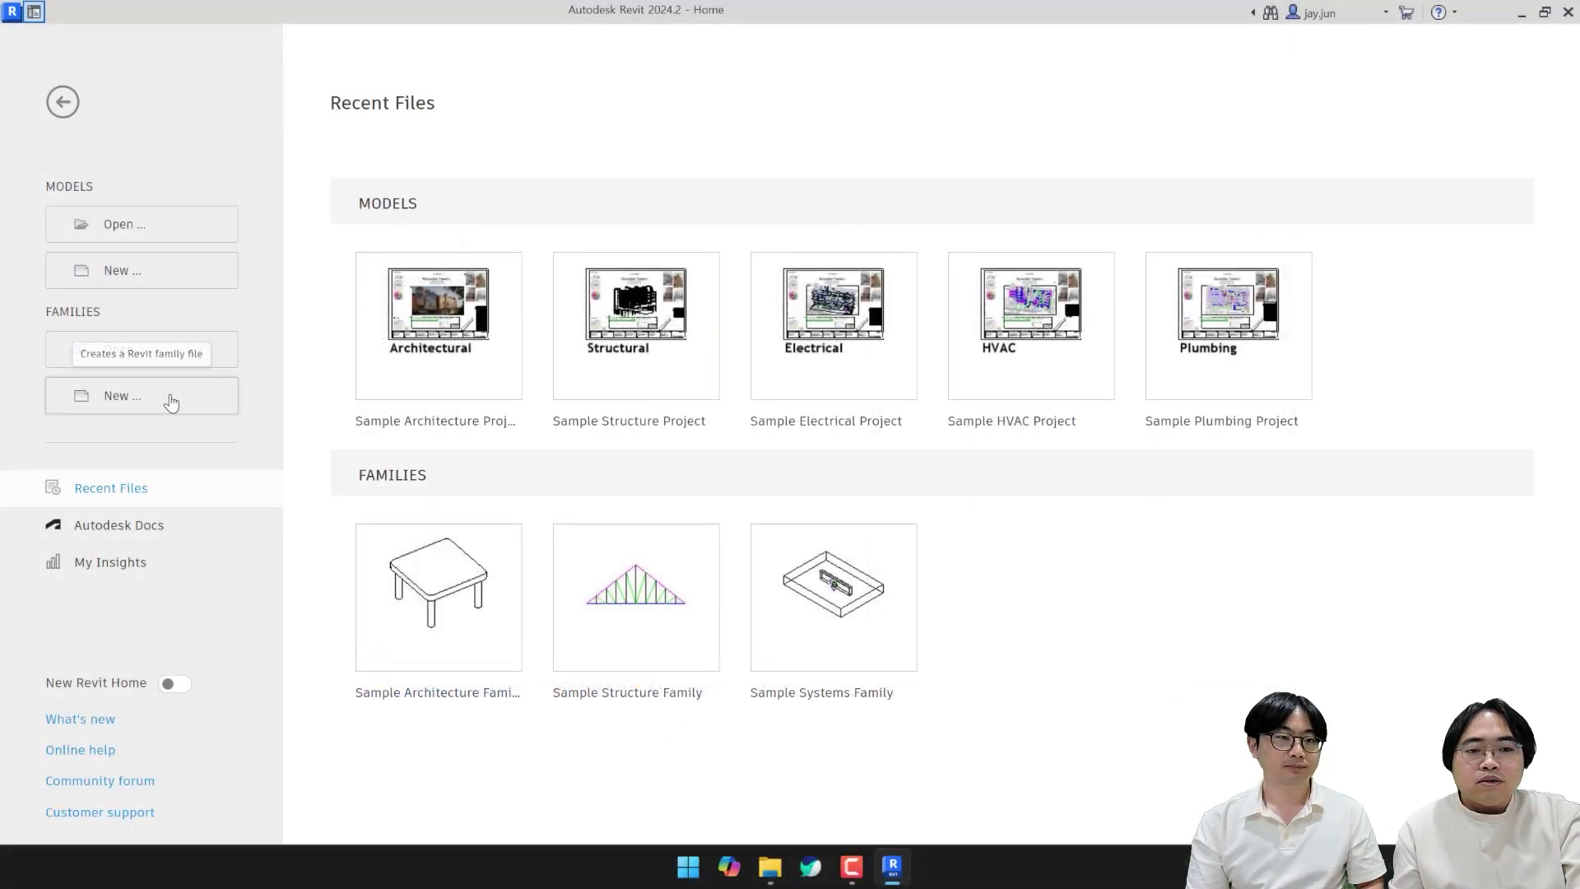
Step: Create a new family from the Metric Generic Model.rft template
left_click(185, 409)
scroll(715, 395, "down", 10)
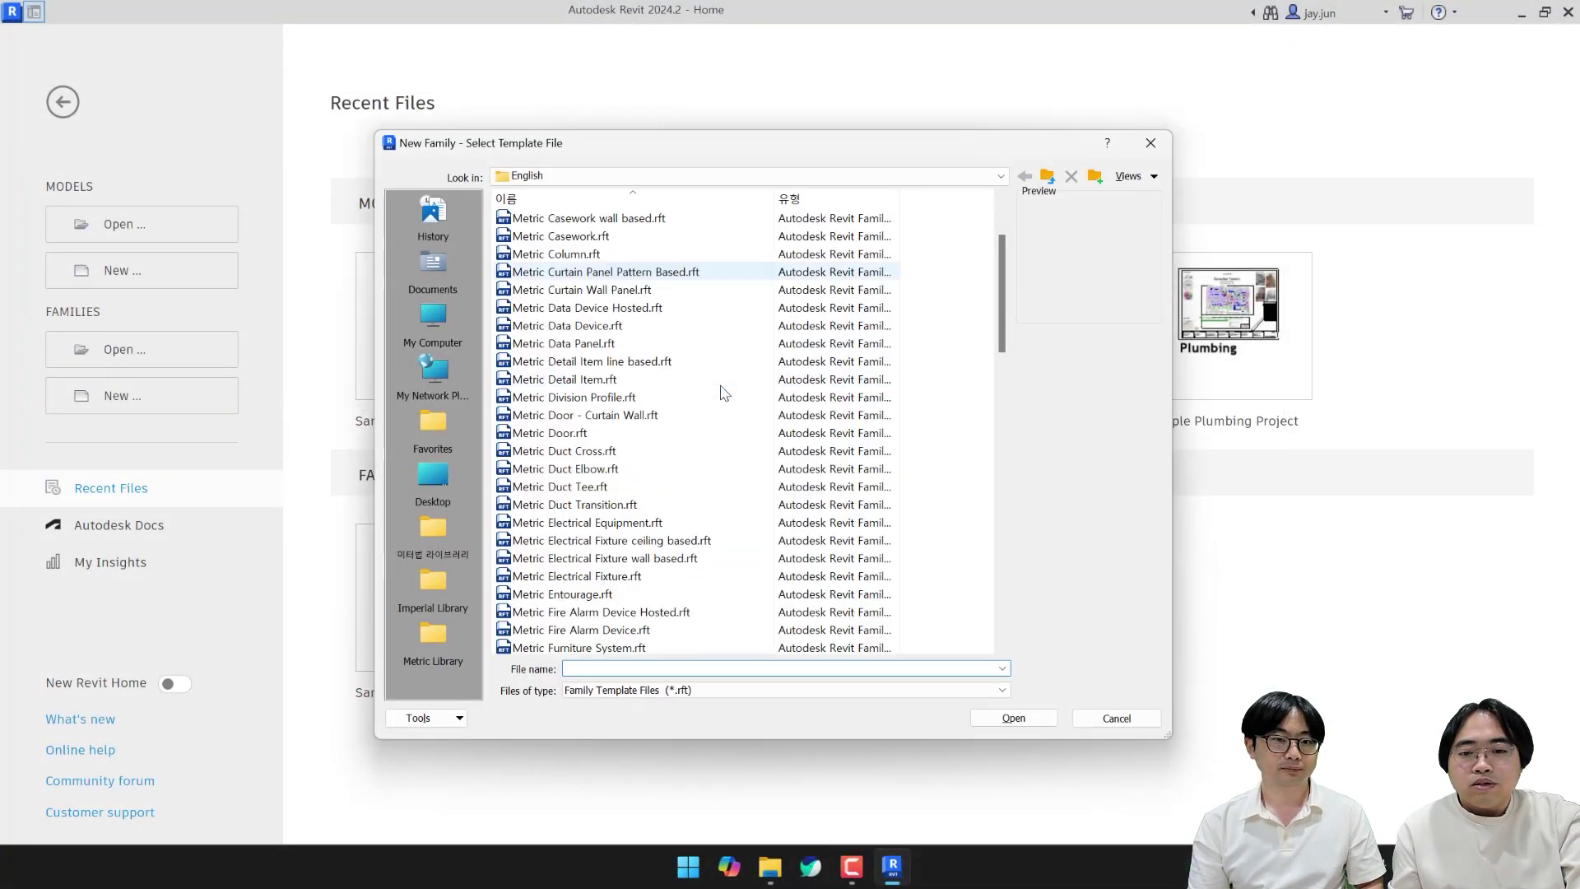
scroll(714, 421, "down", 2)
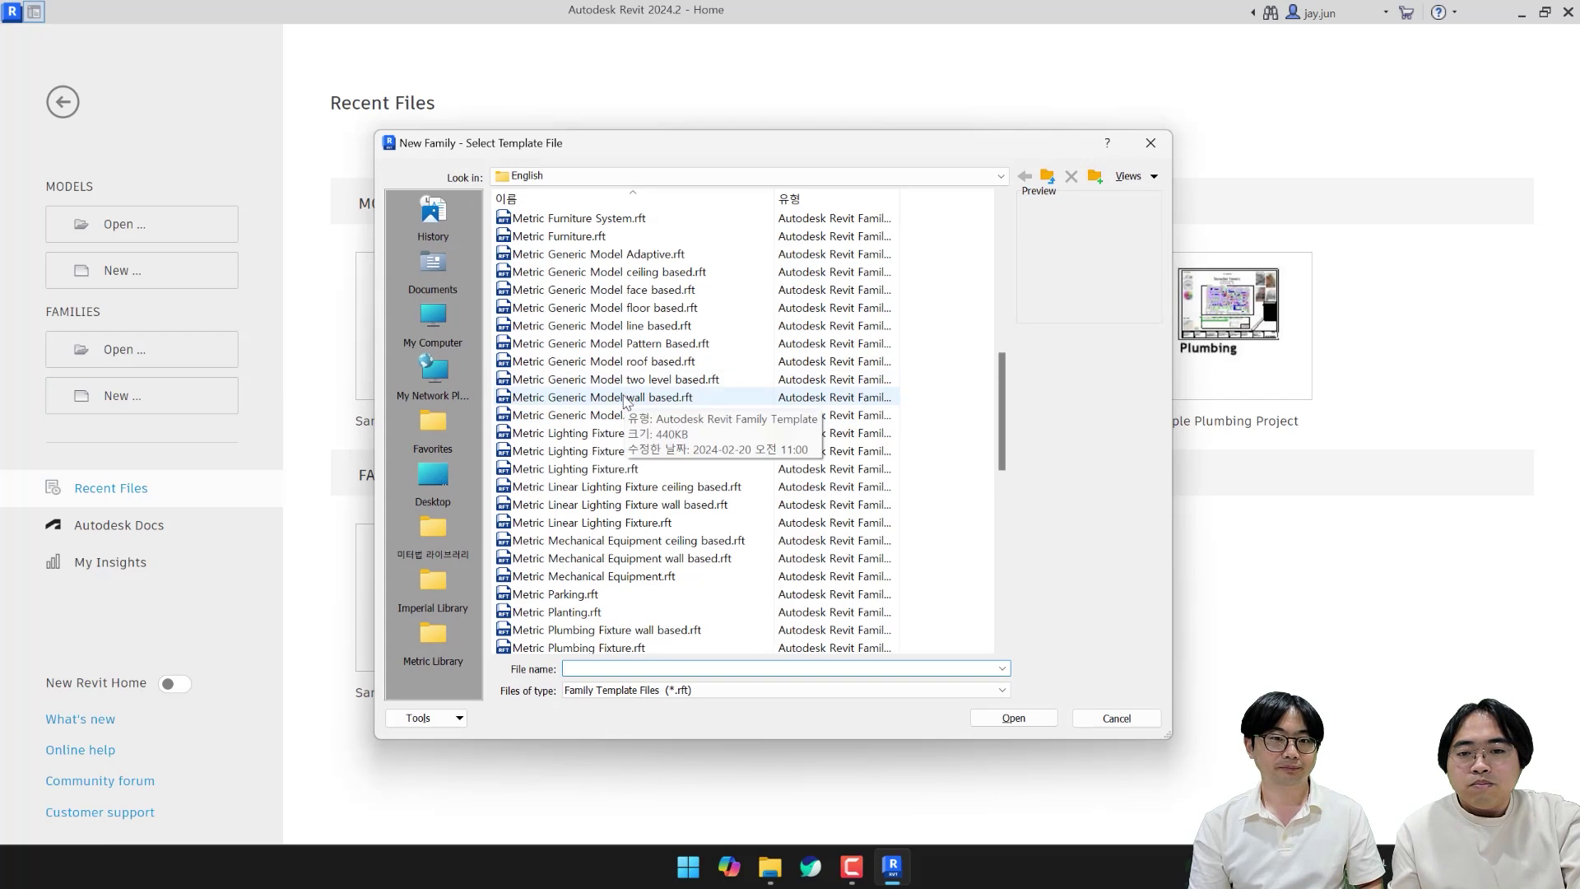
left_click(625, 398)
left_click(633, 415)
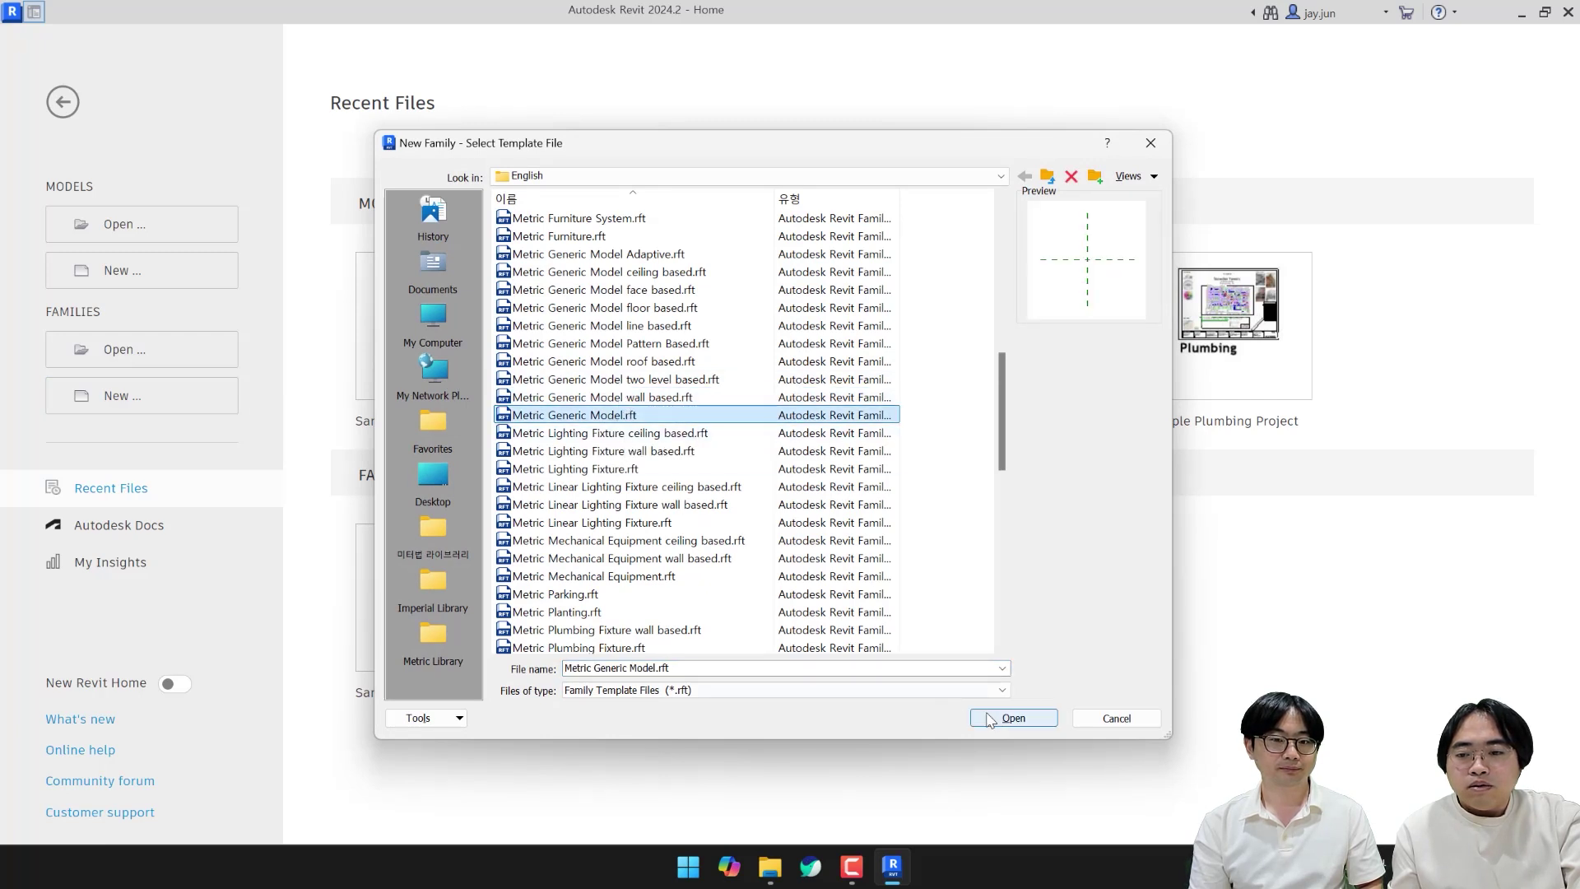
left_click(1013, 719)
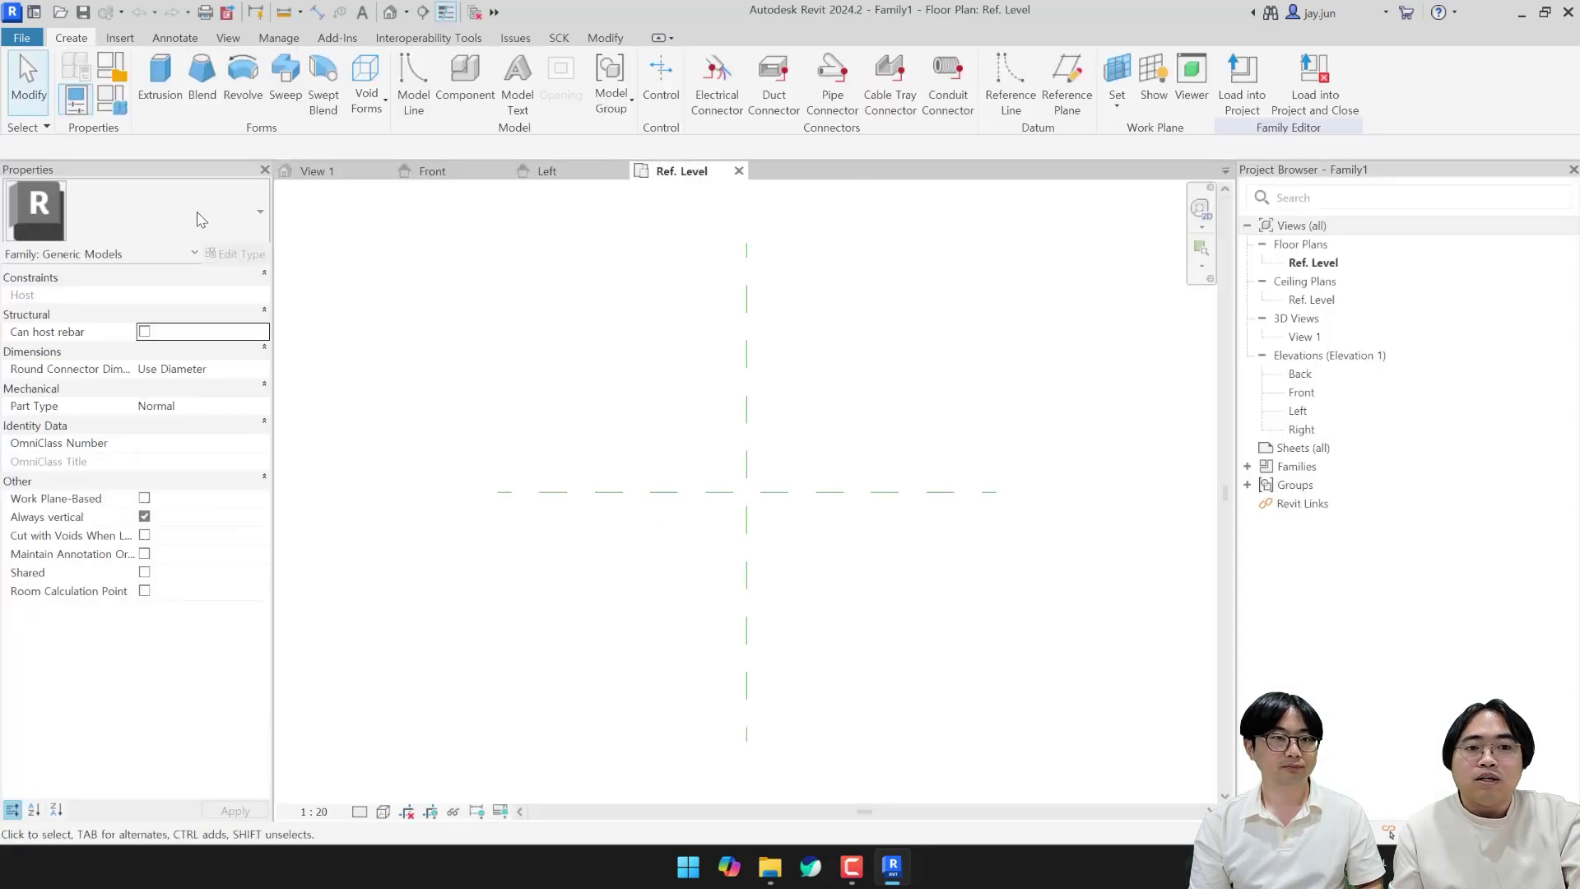
Step: Open the family category and parameter settings and choose Pipe Fittings as the family category
left_click(112, 68)
left_click_drag(683, 119, 681, 114)
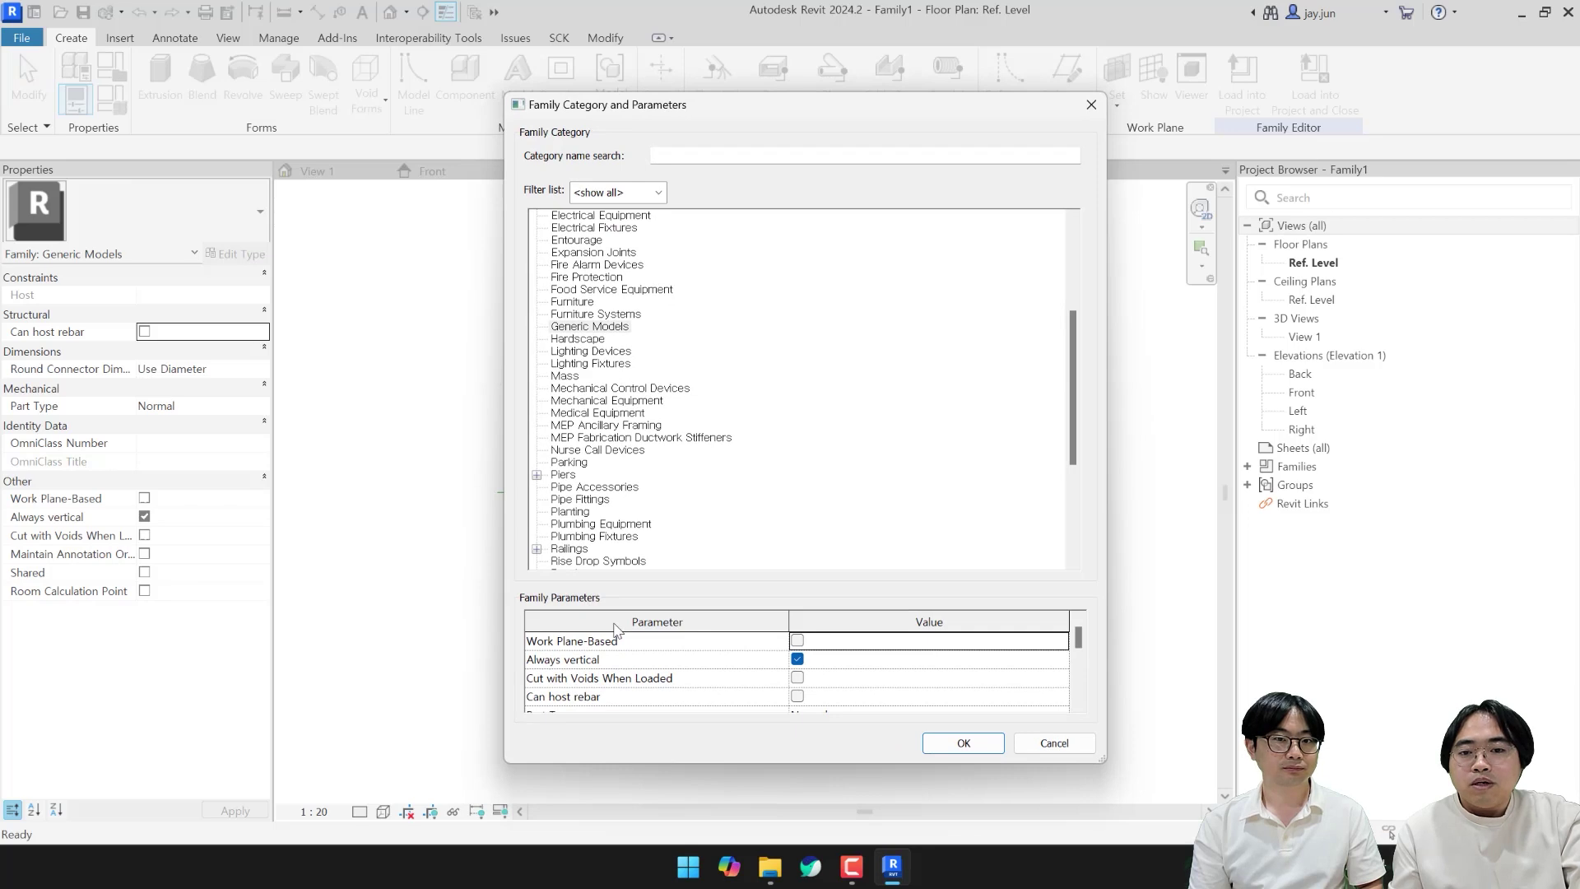
scroll(621, 370, "down", 2)
left_click(581, 451)
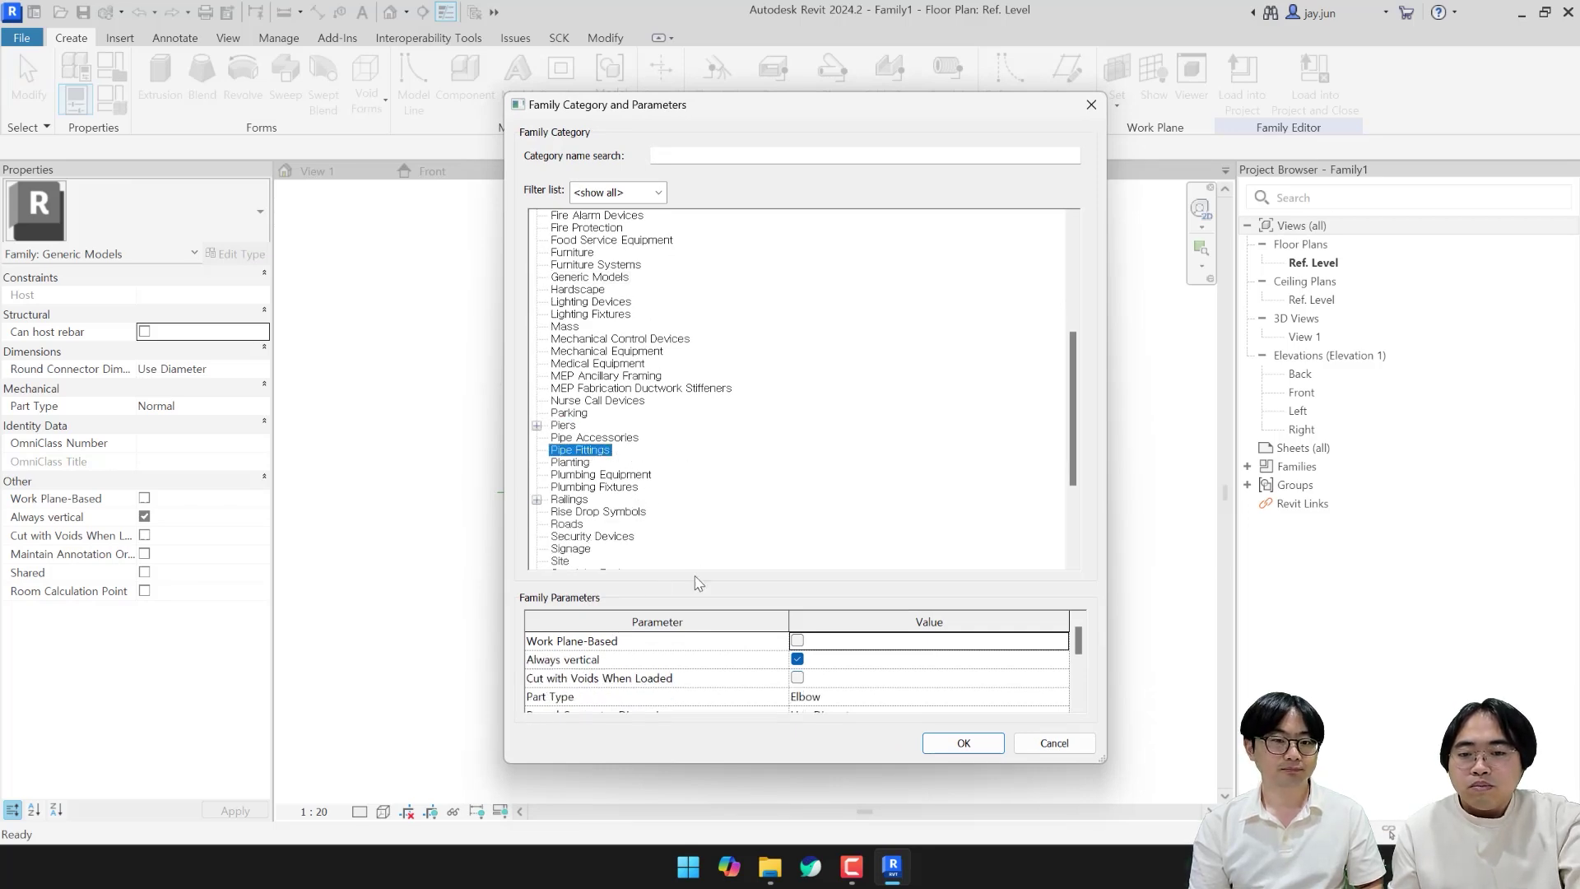
Step: Choose Elbow as the family's Part Type and apply the category and parameter settings
scroll(696, 666, "down", 3)
scroll(712, 673, "up", 3)
scroll(728, 666, "down", 1)
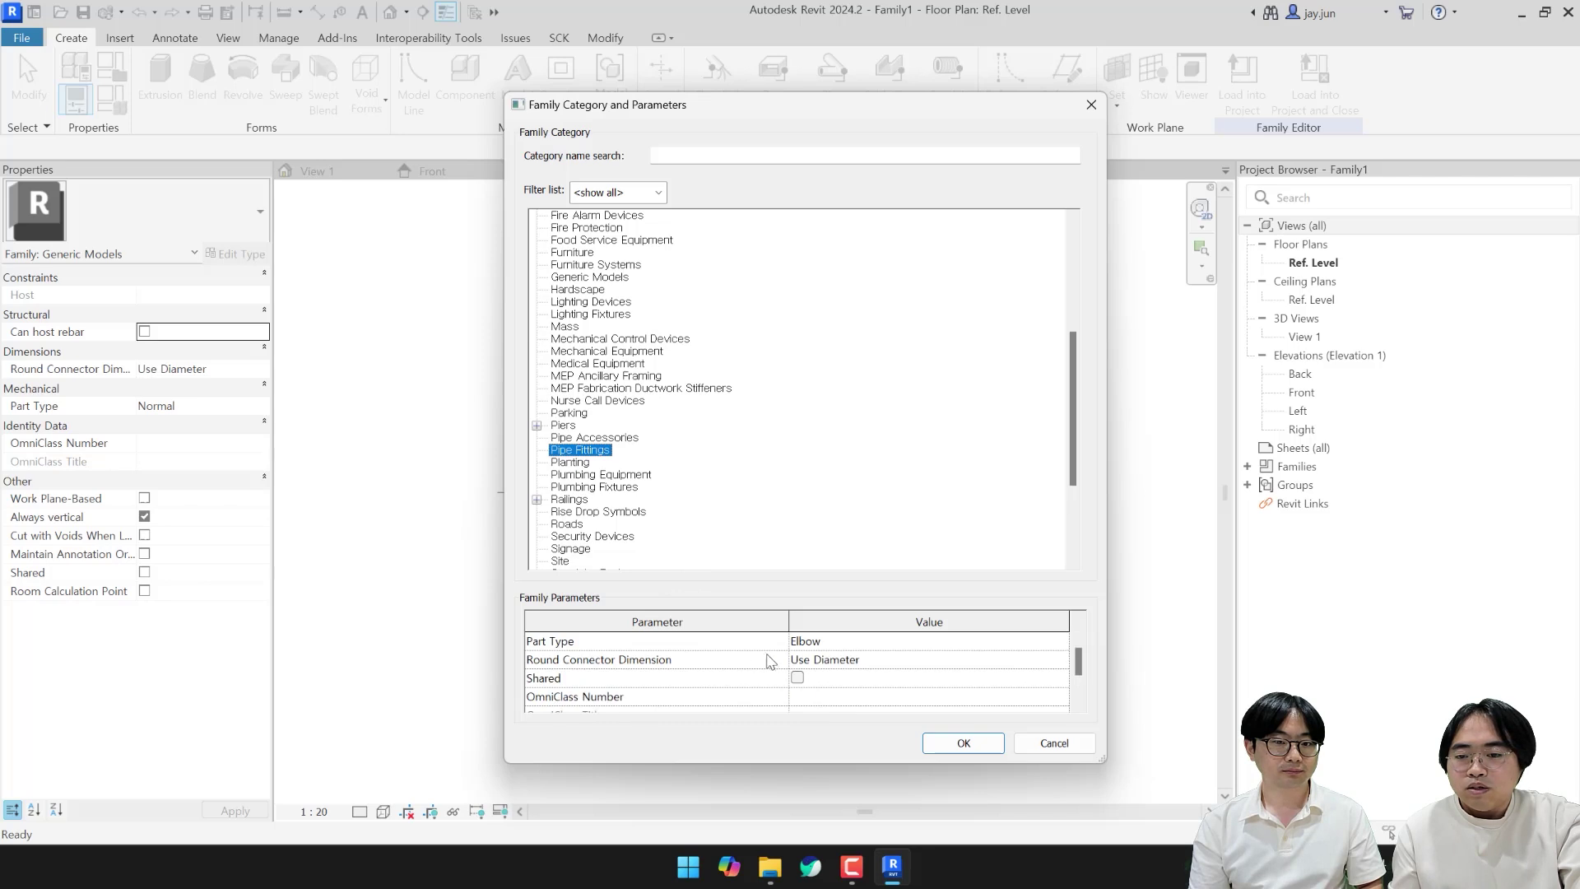
left_click(856, 642)
left_click(1061, 642)
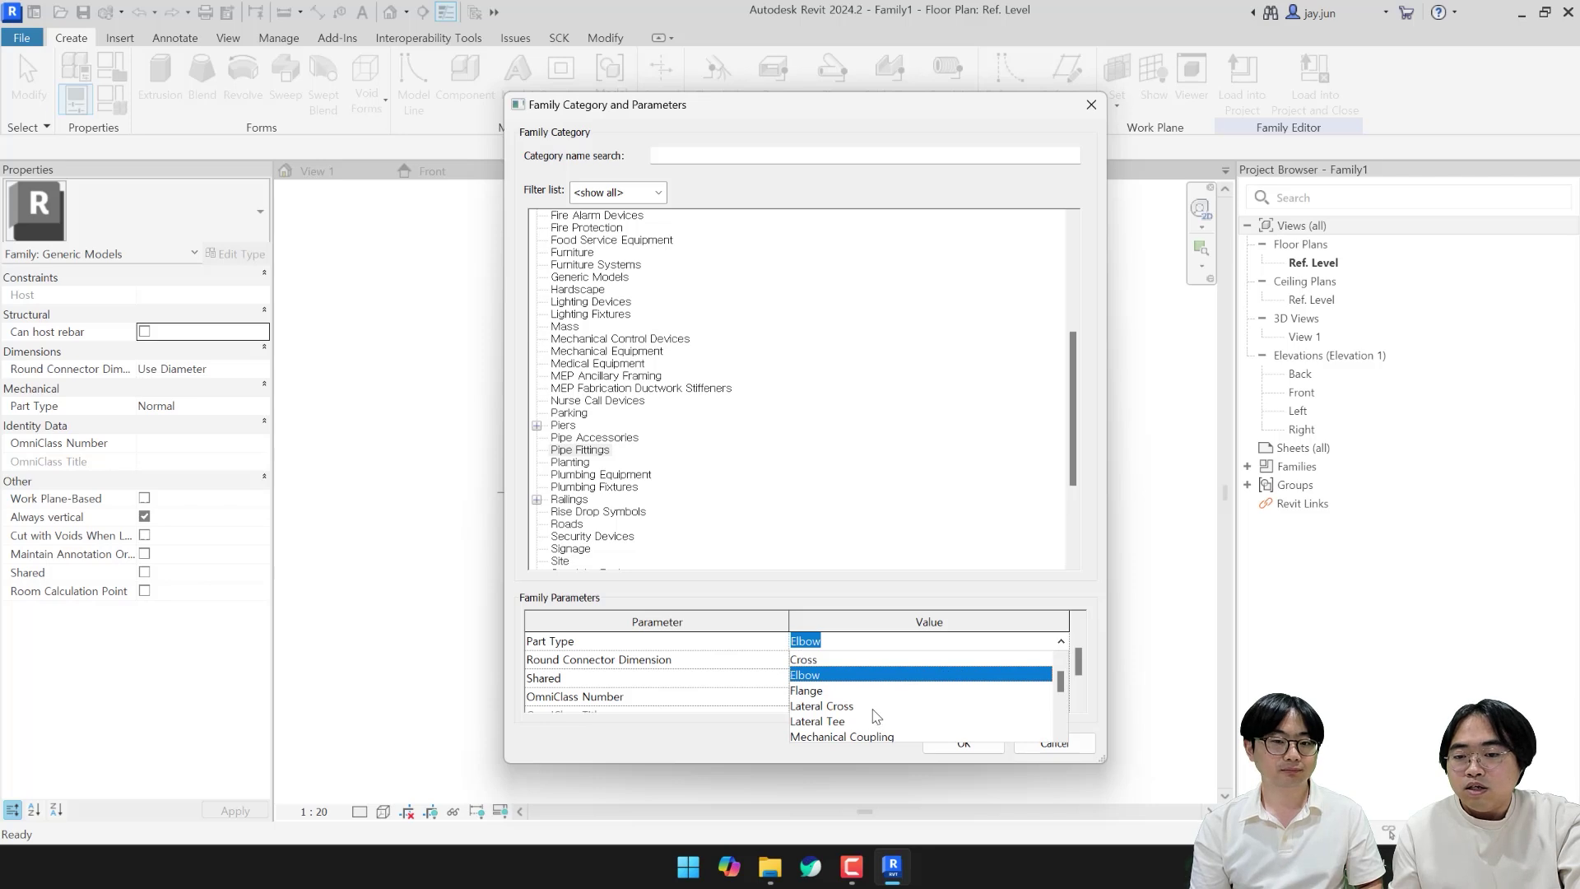
scroll(877, 723, "down", 2)
scroll(872, 708, "up", 2)
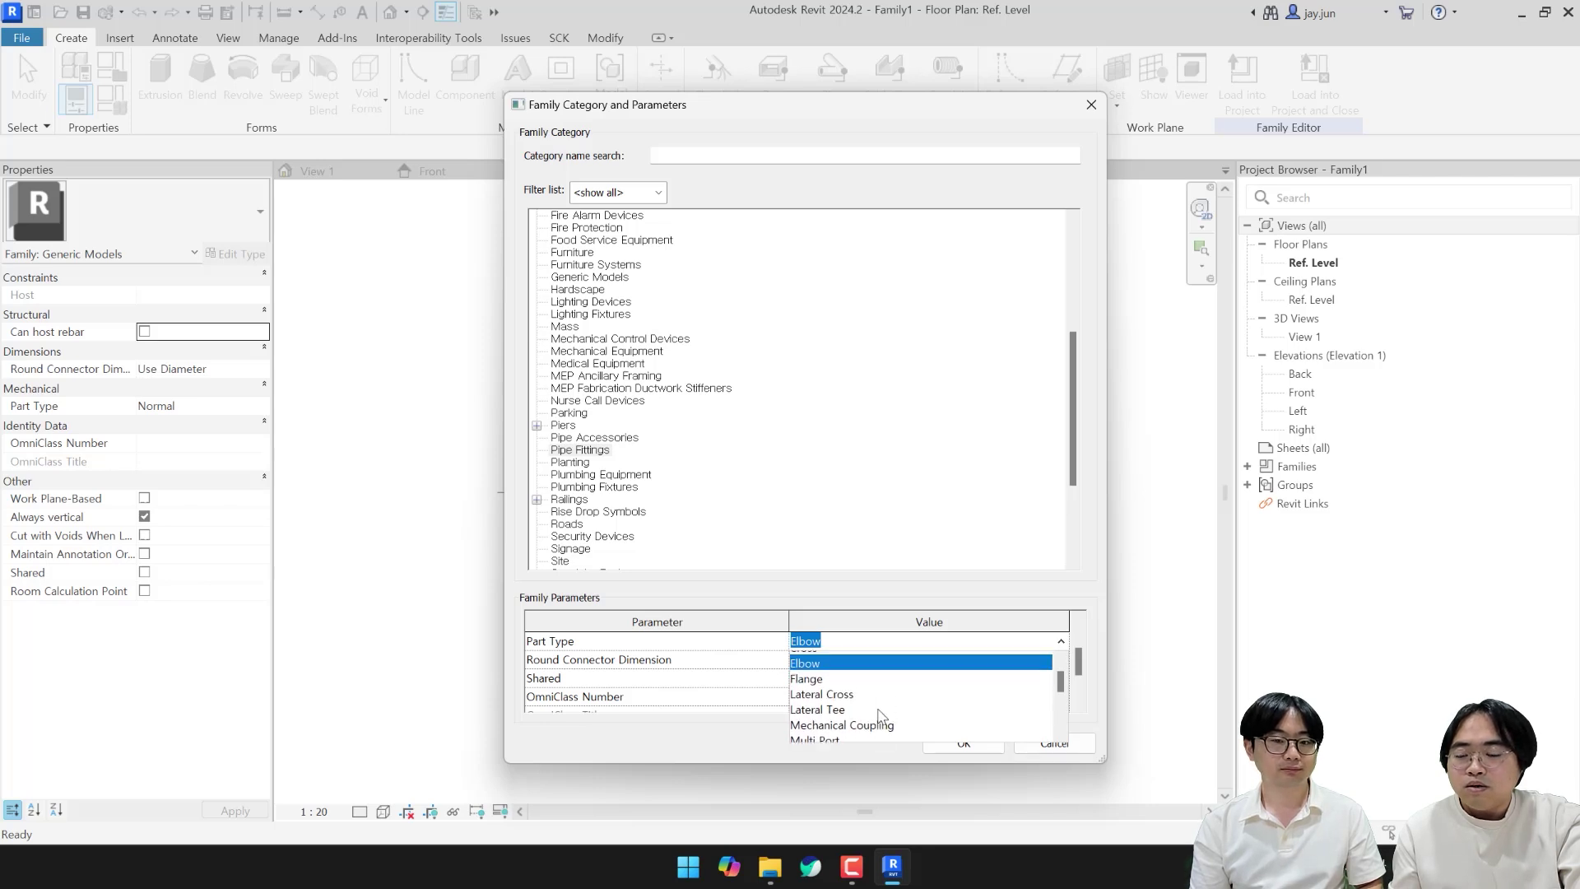
left_click(829, 676)
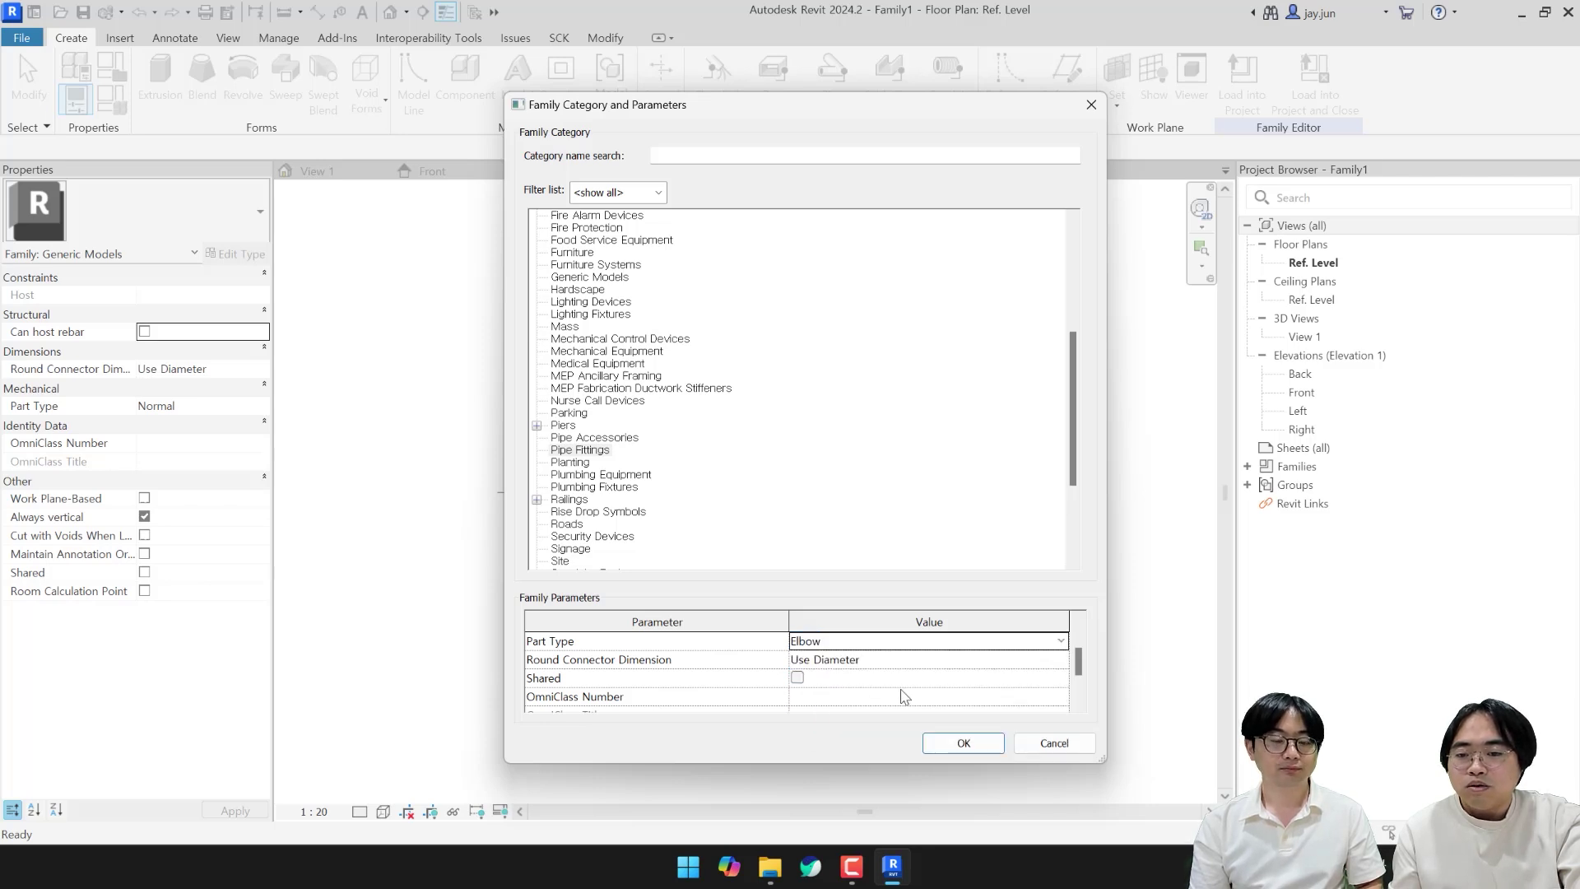
left_click(960, 745)
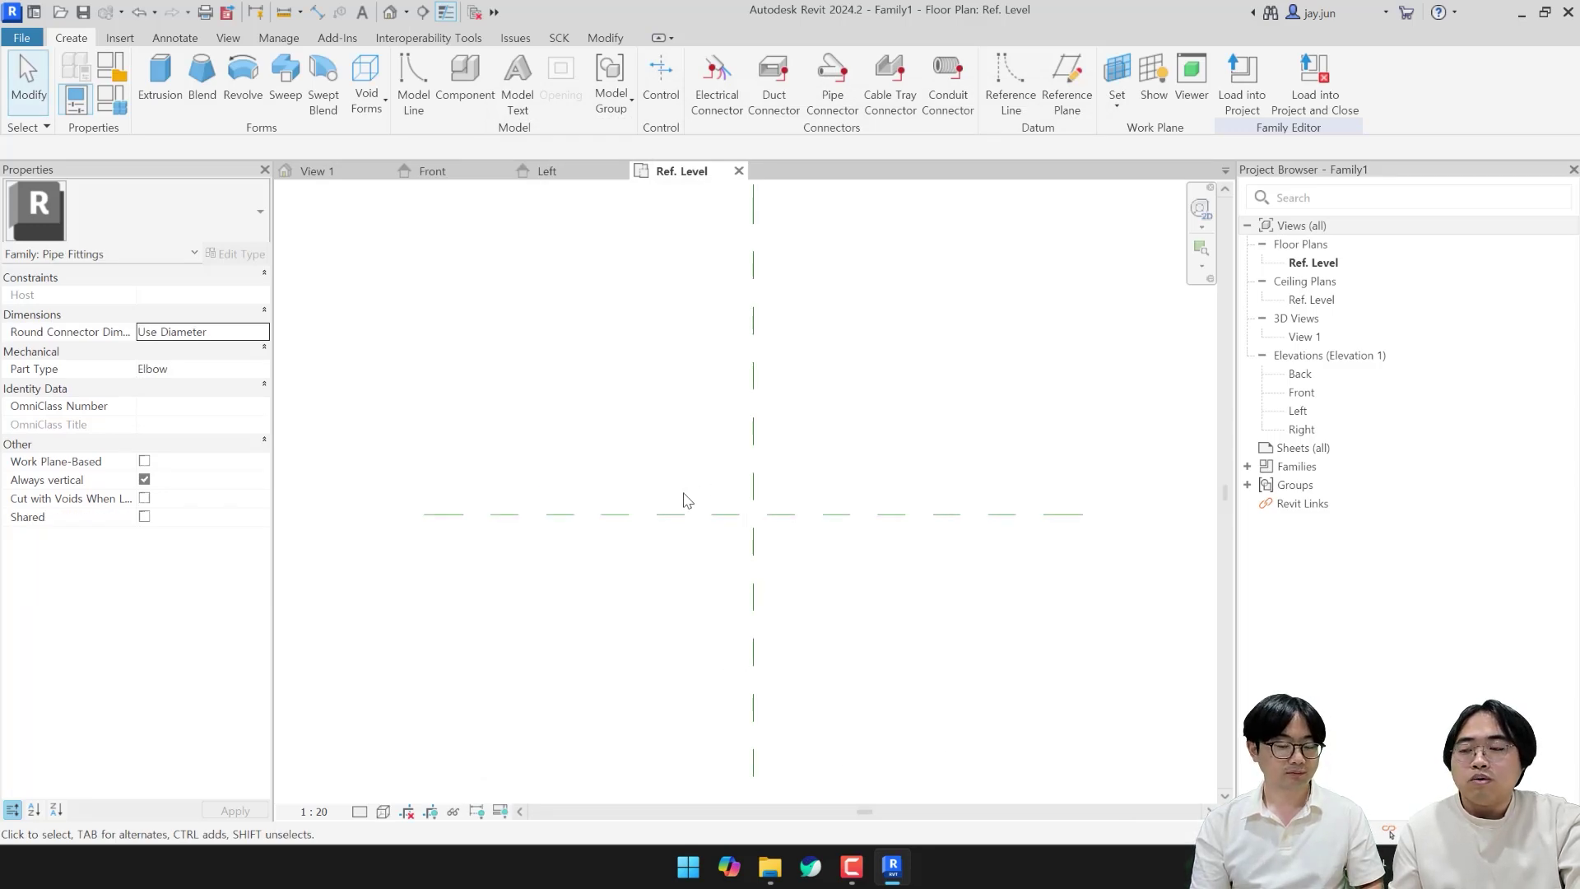
Step: Draw a vertical reference plane about 474 mm to the left of the vertical center reference plane in the Ref. Level plan
middle_click_drag(680, 482, 688, 449)
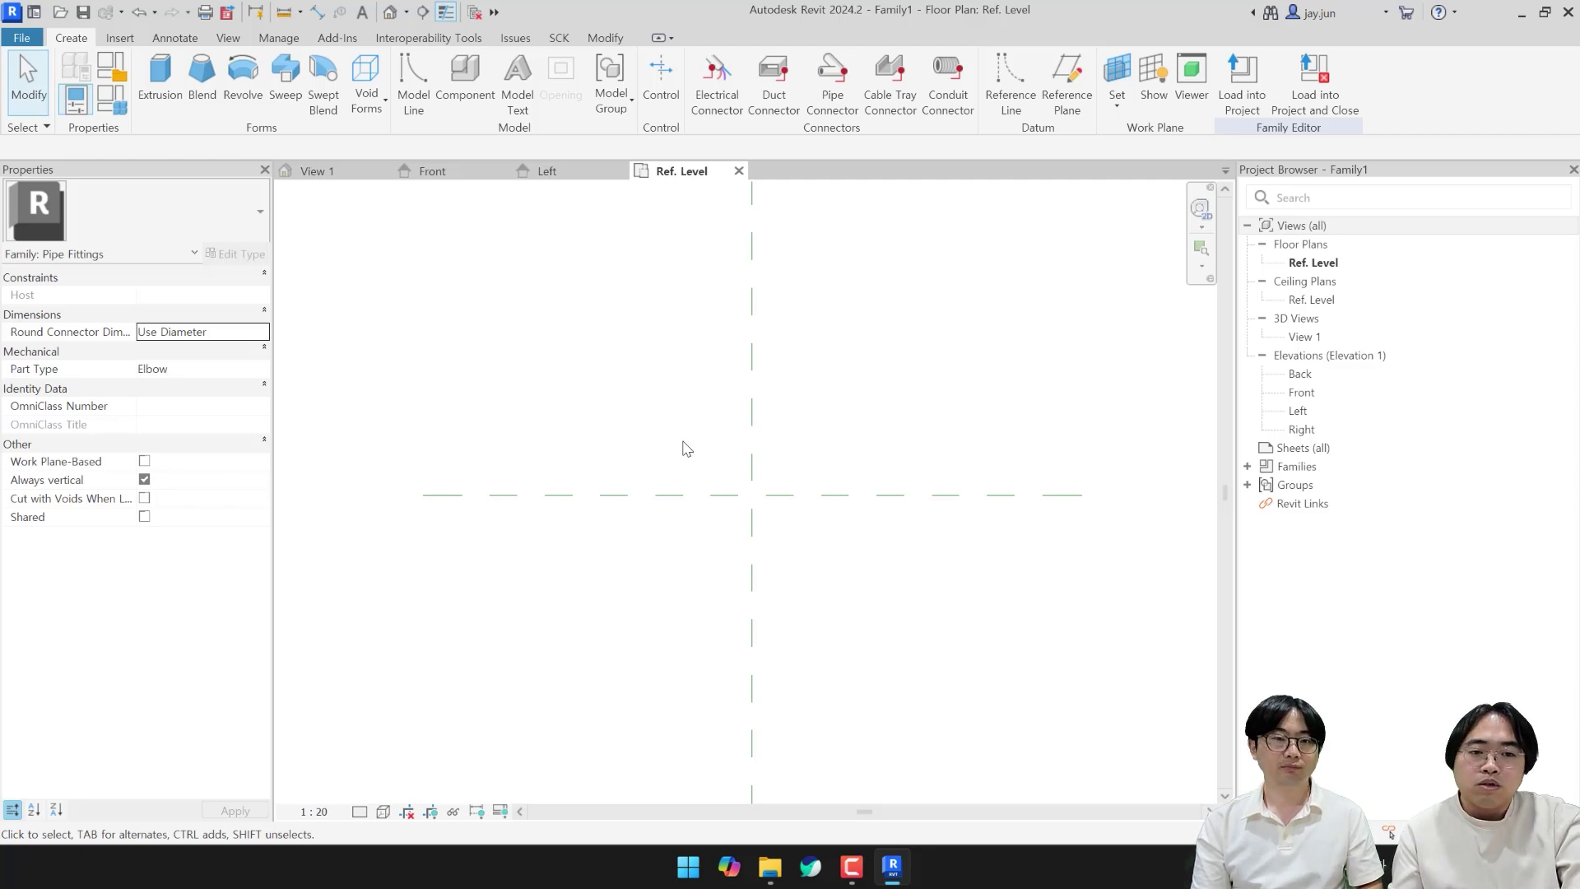
key("Escape")
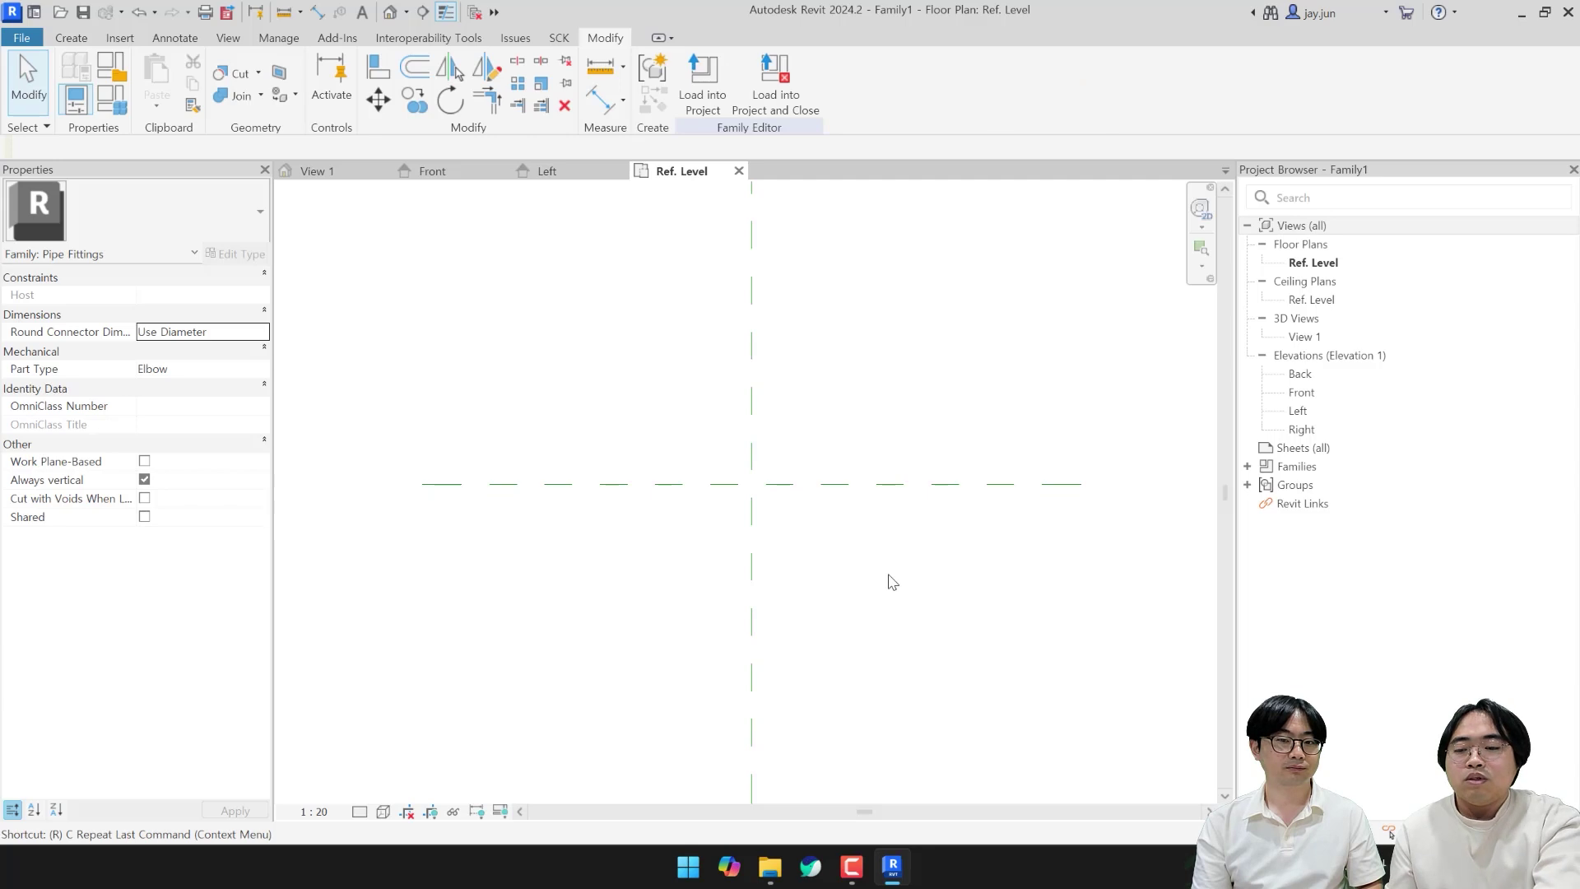
key("r")
key("p")
left_click(673, 238)
left_click(677, 701)
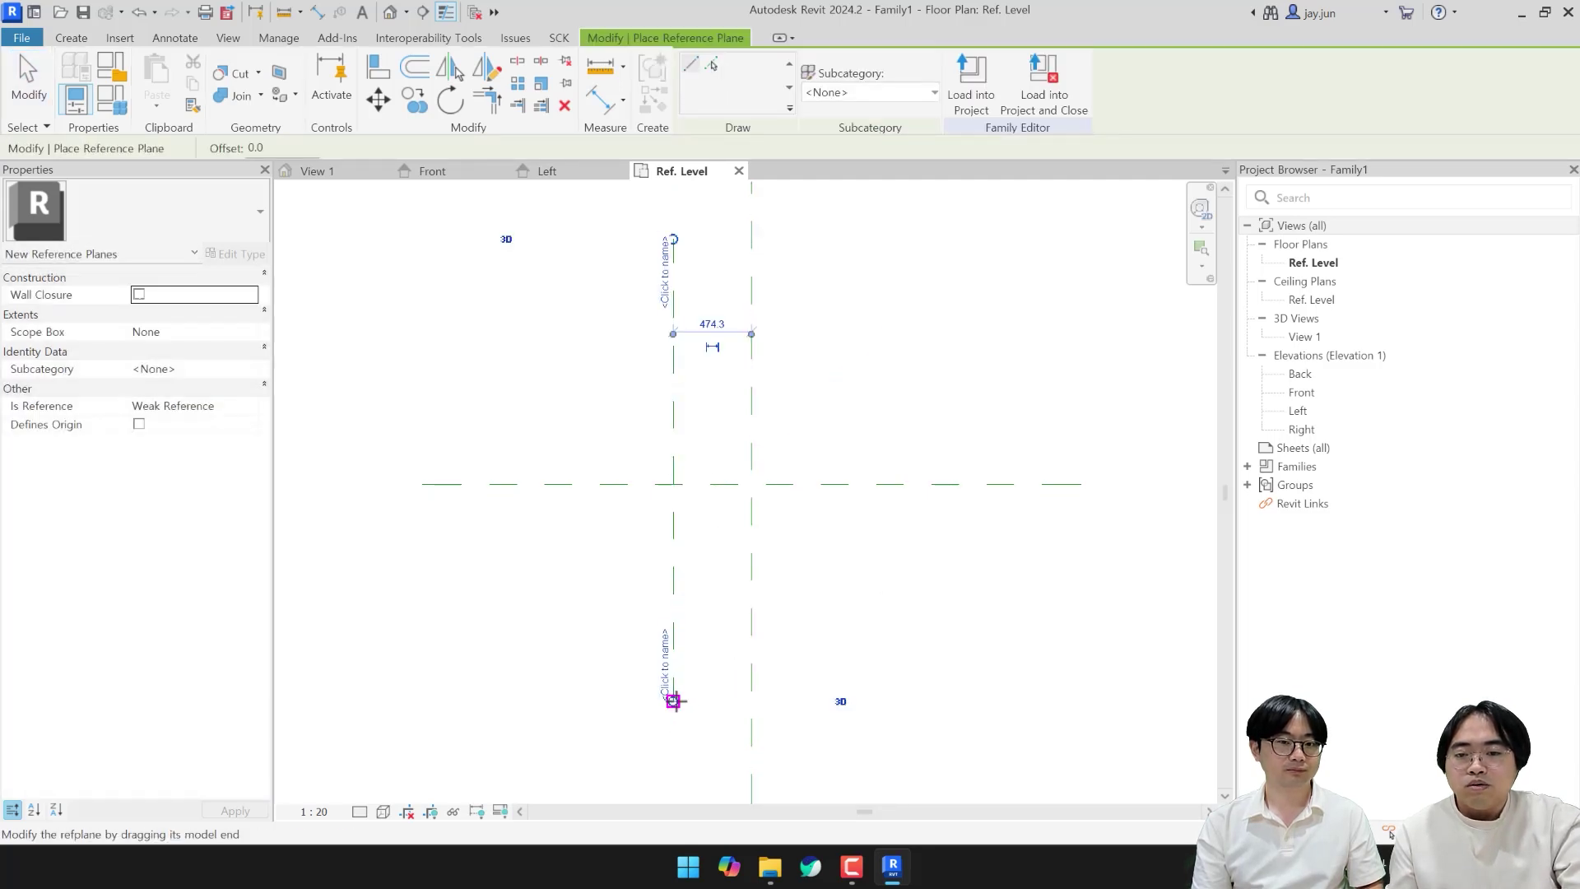
key("Escape")
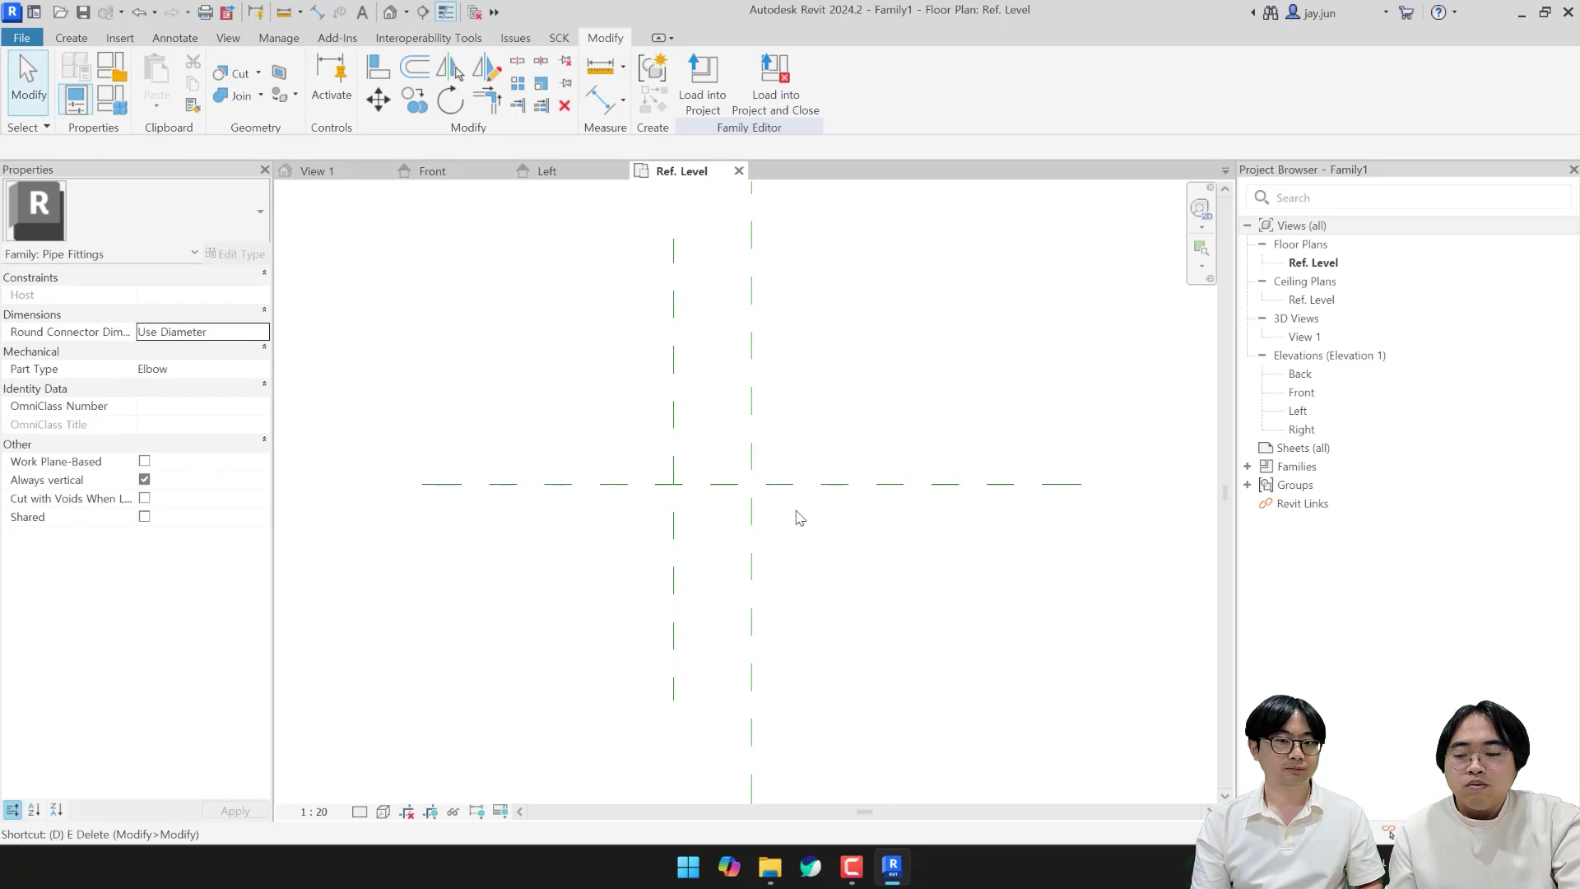
Step: Add an aligned dimension between the vertical center reference plane and the new plane, placed below the horizontal plane
key("d")
key("i")
left_click(751, 581)
left_click(668, 590)
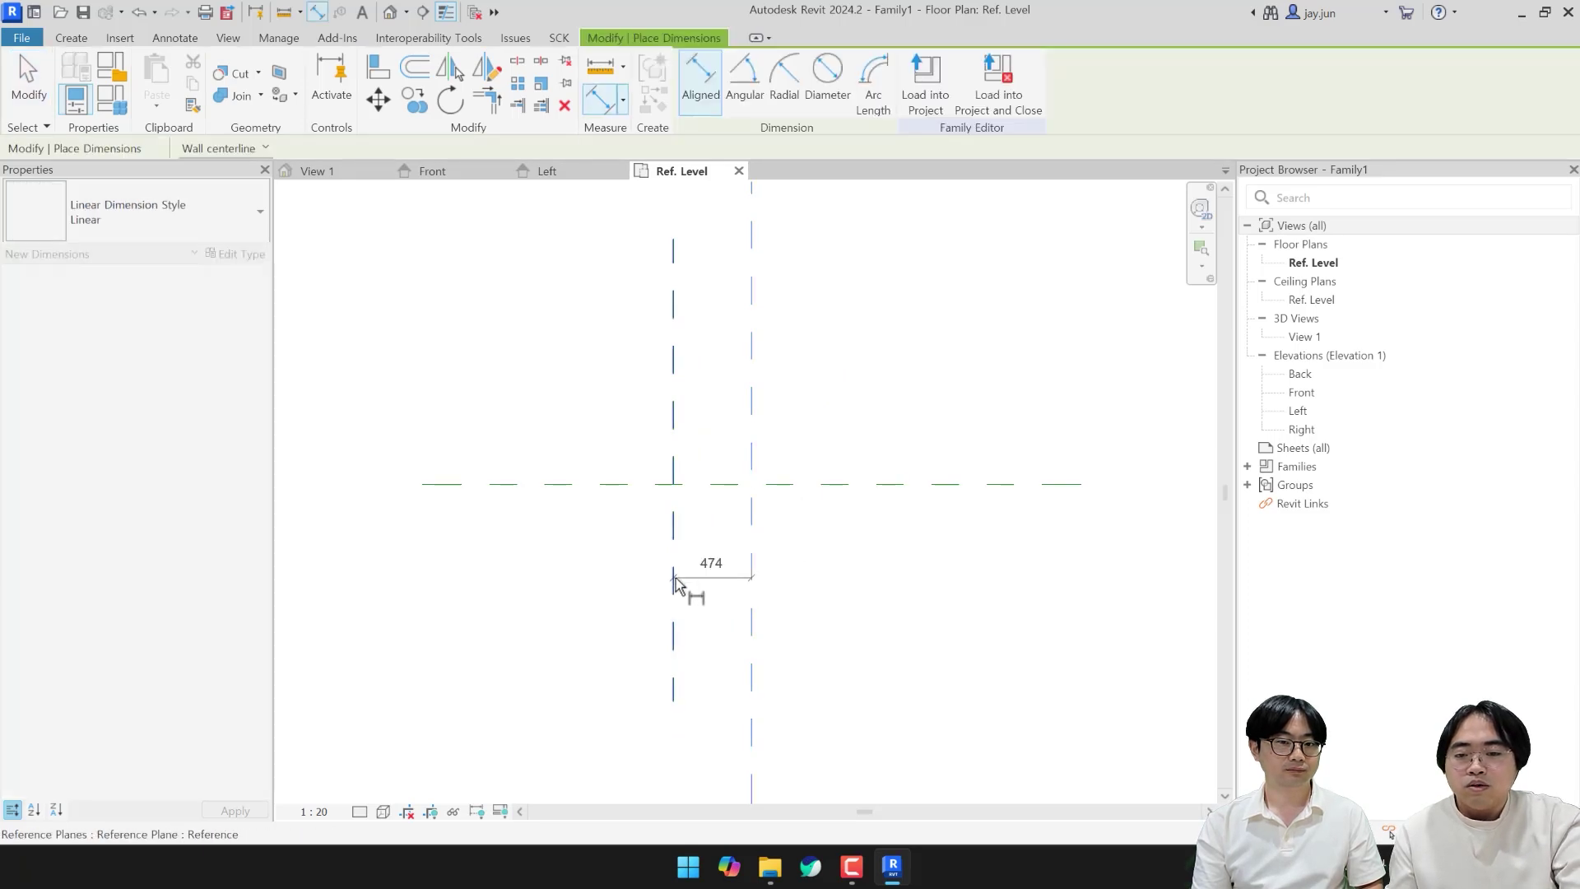
left_click(723, 629)
key("Escape")
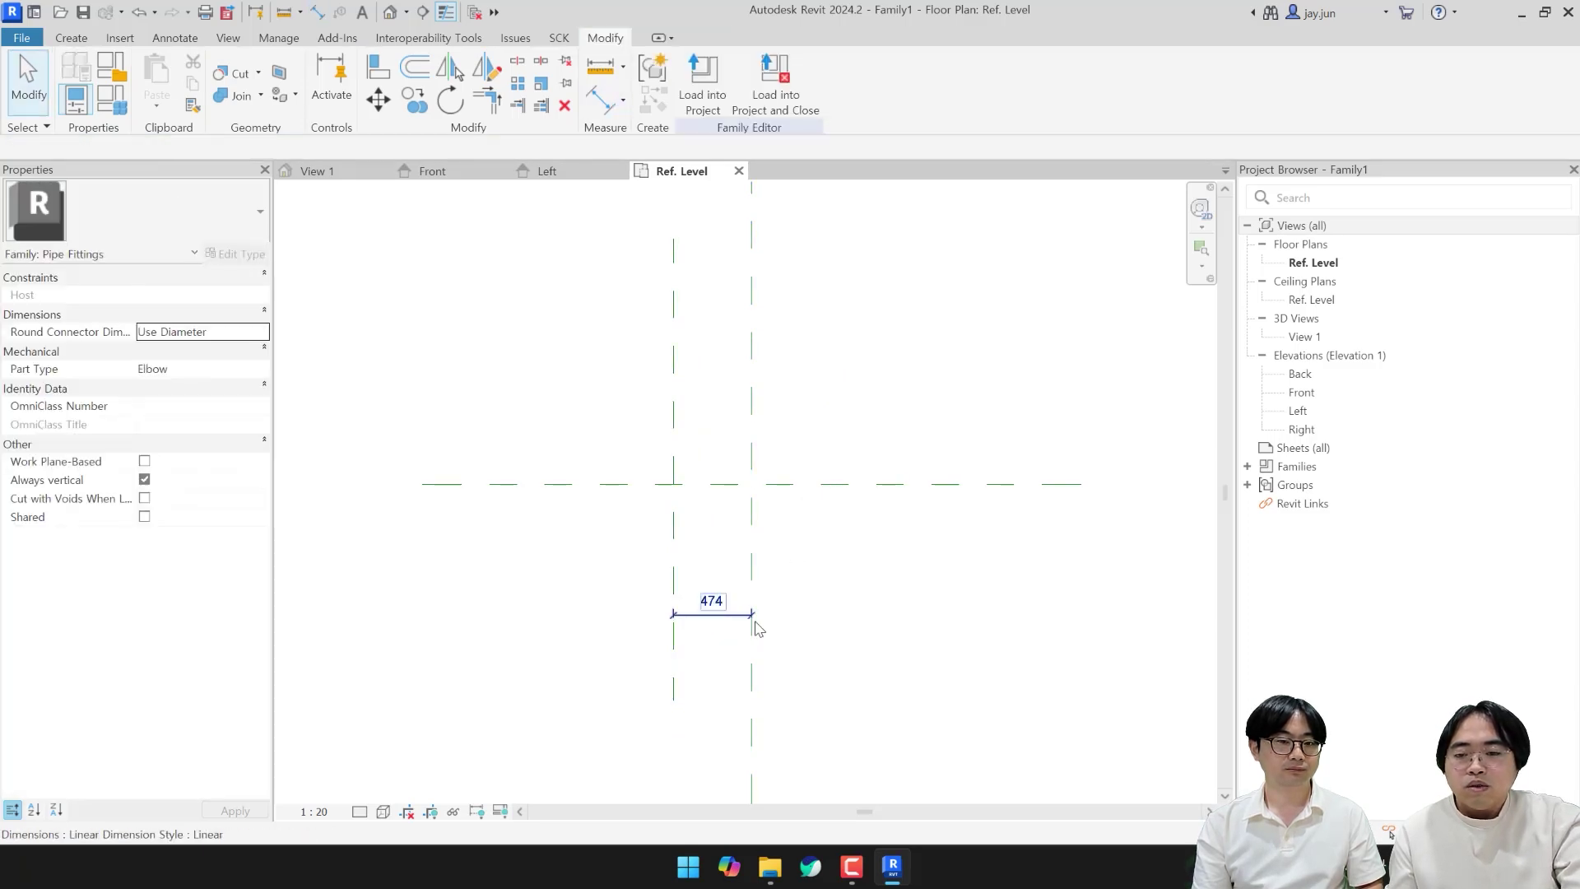
Step: Label the dimension between the two vertical planes with a new instance family parameter named "Center to End"
left_click(743, 627)
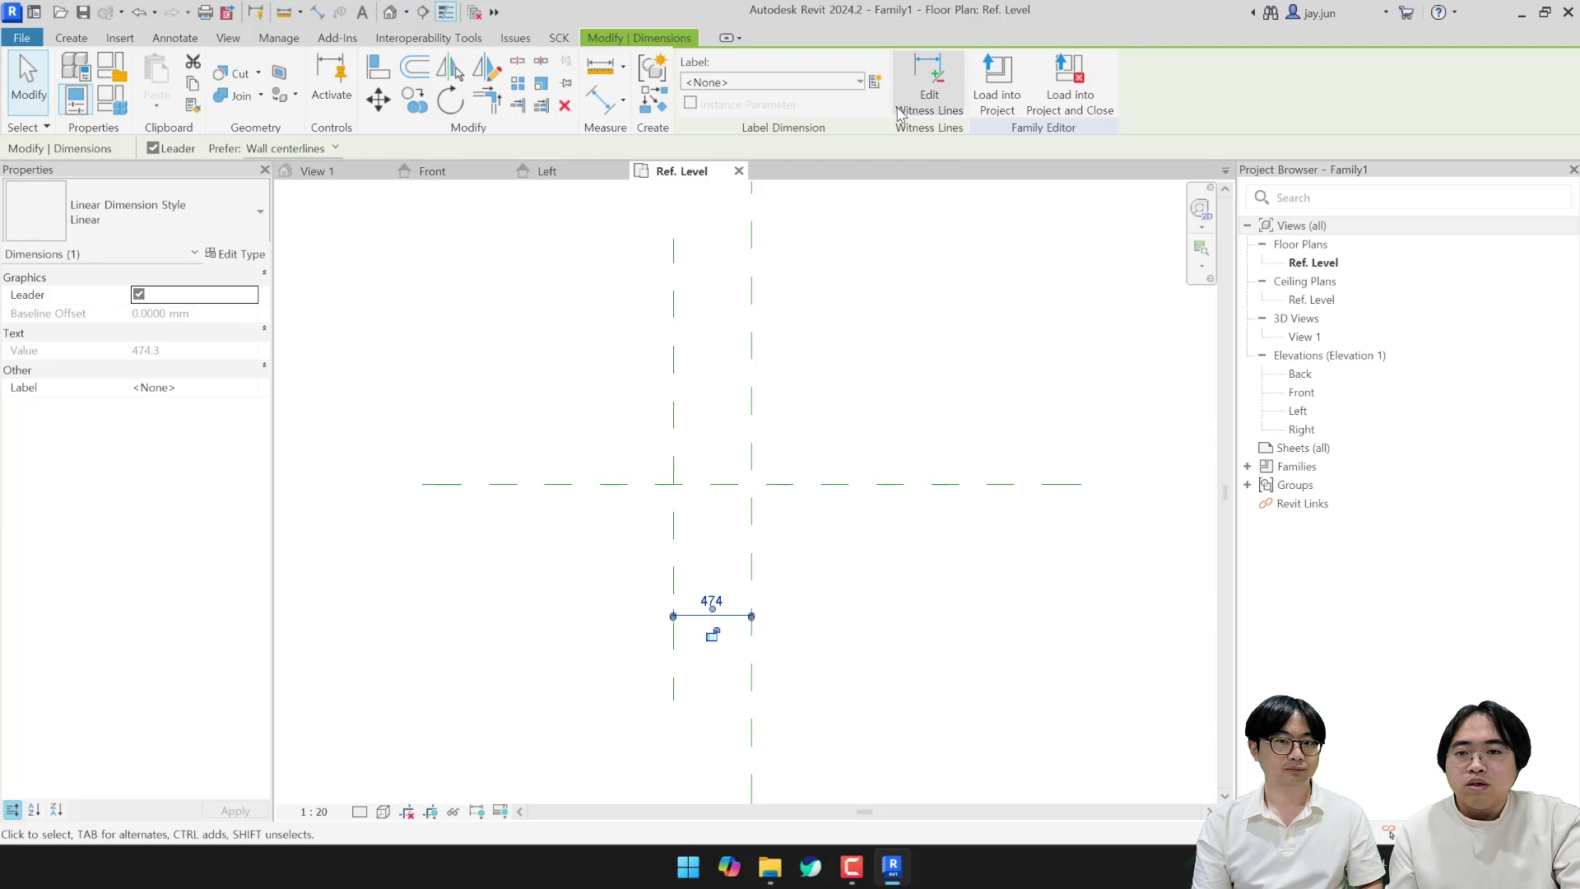
left_click(874, 84)
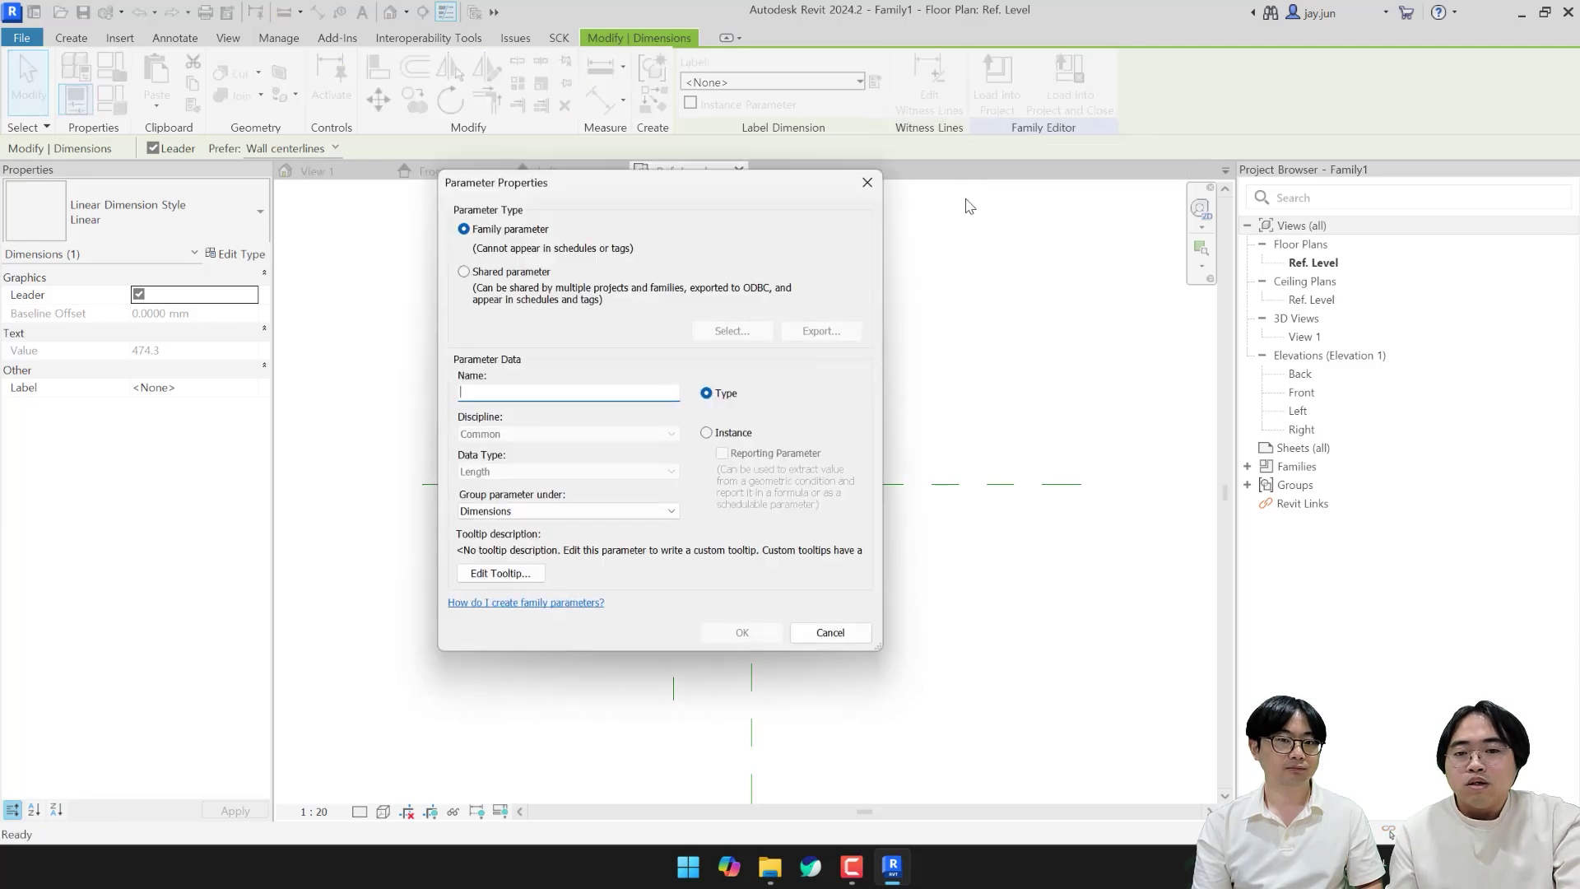
type("Center to")
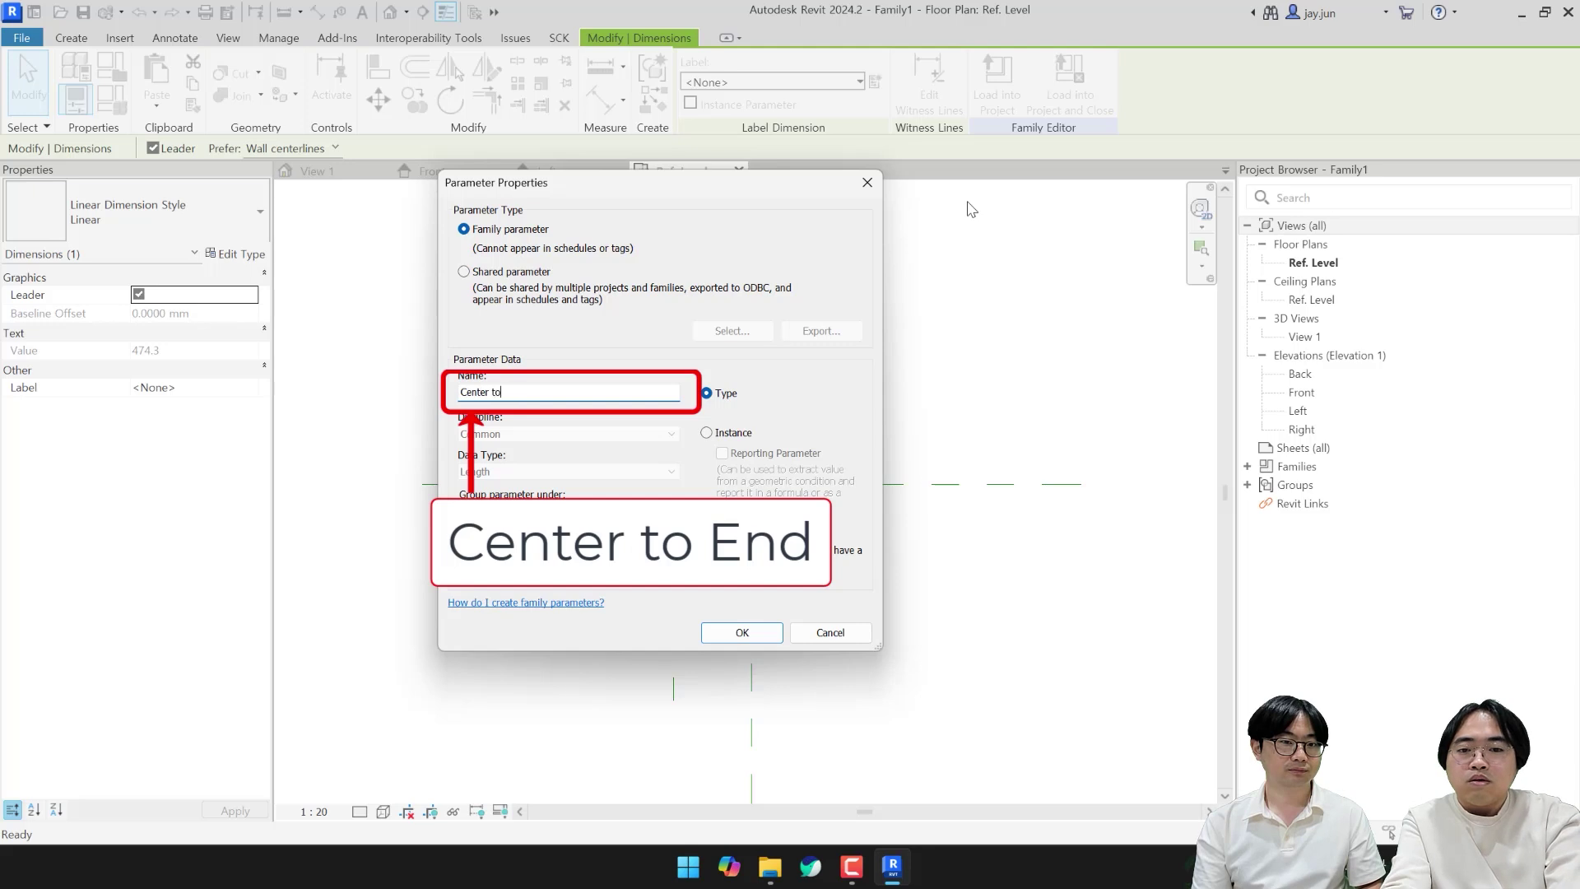
type(" e")
key("BackSpace")
type("End")
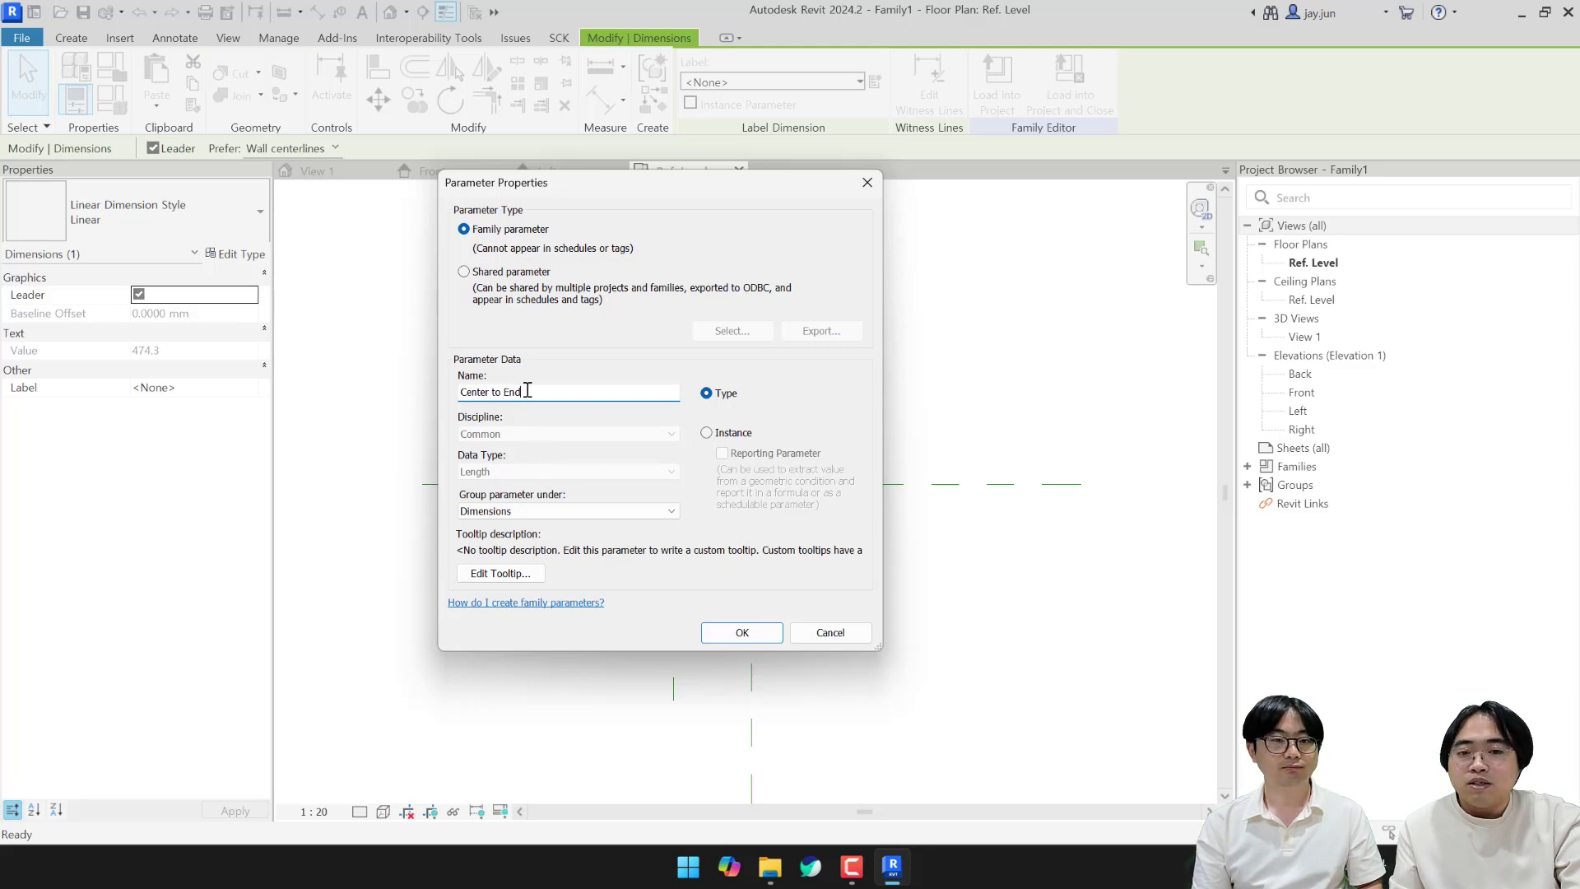
left_click(705, 433)
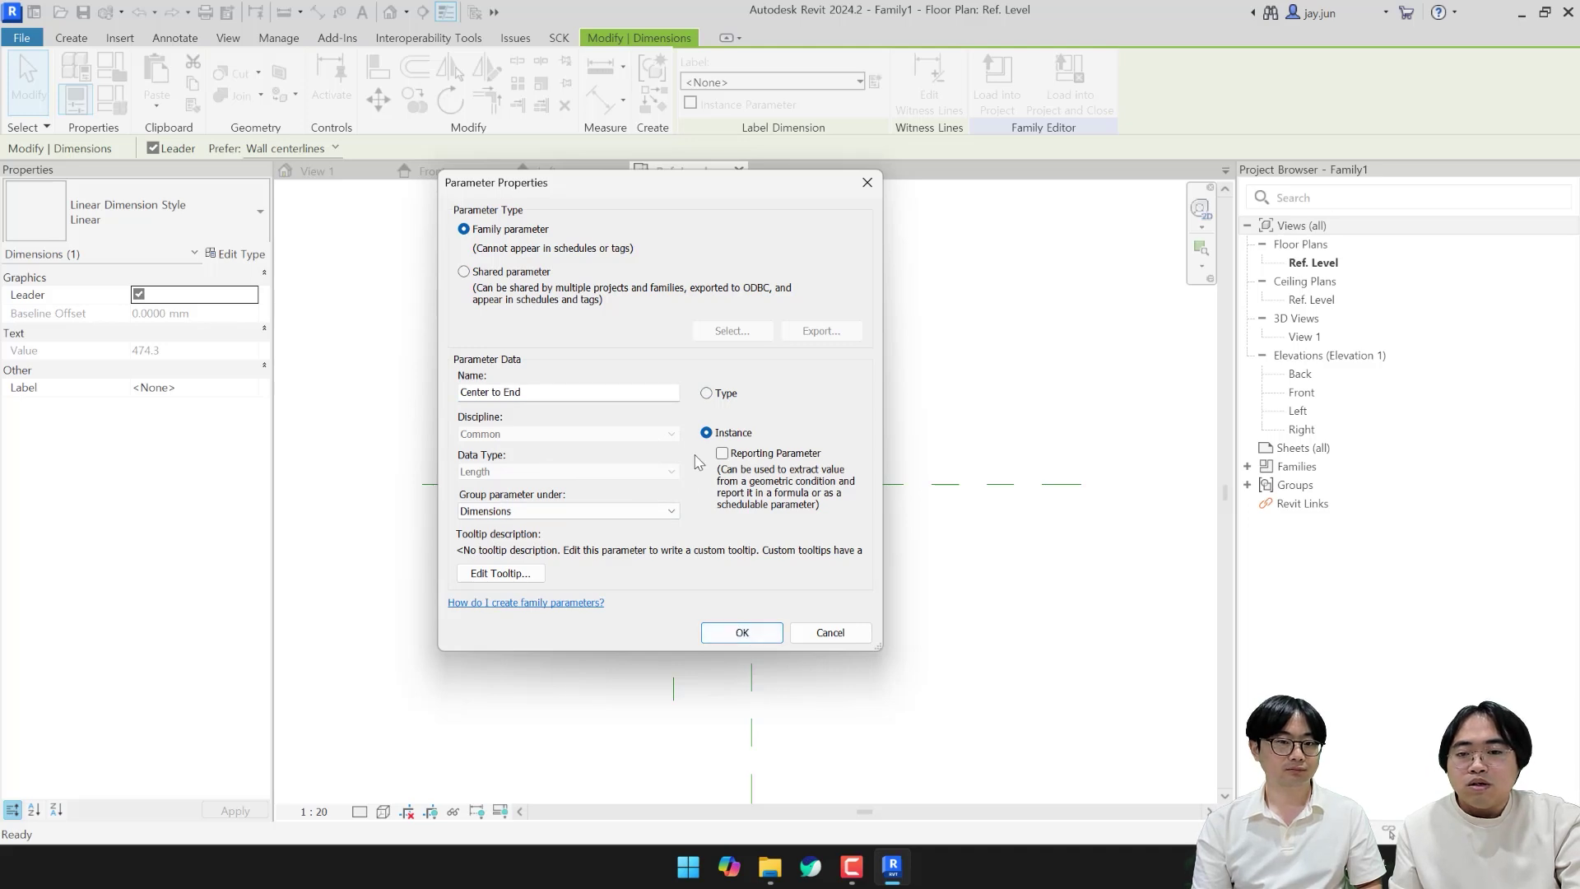
left_click(742, 632)
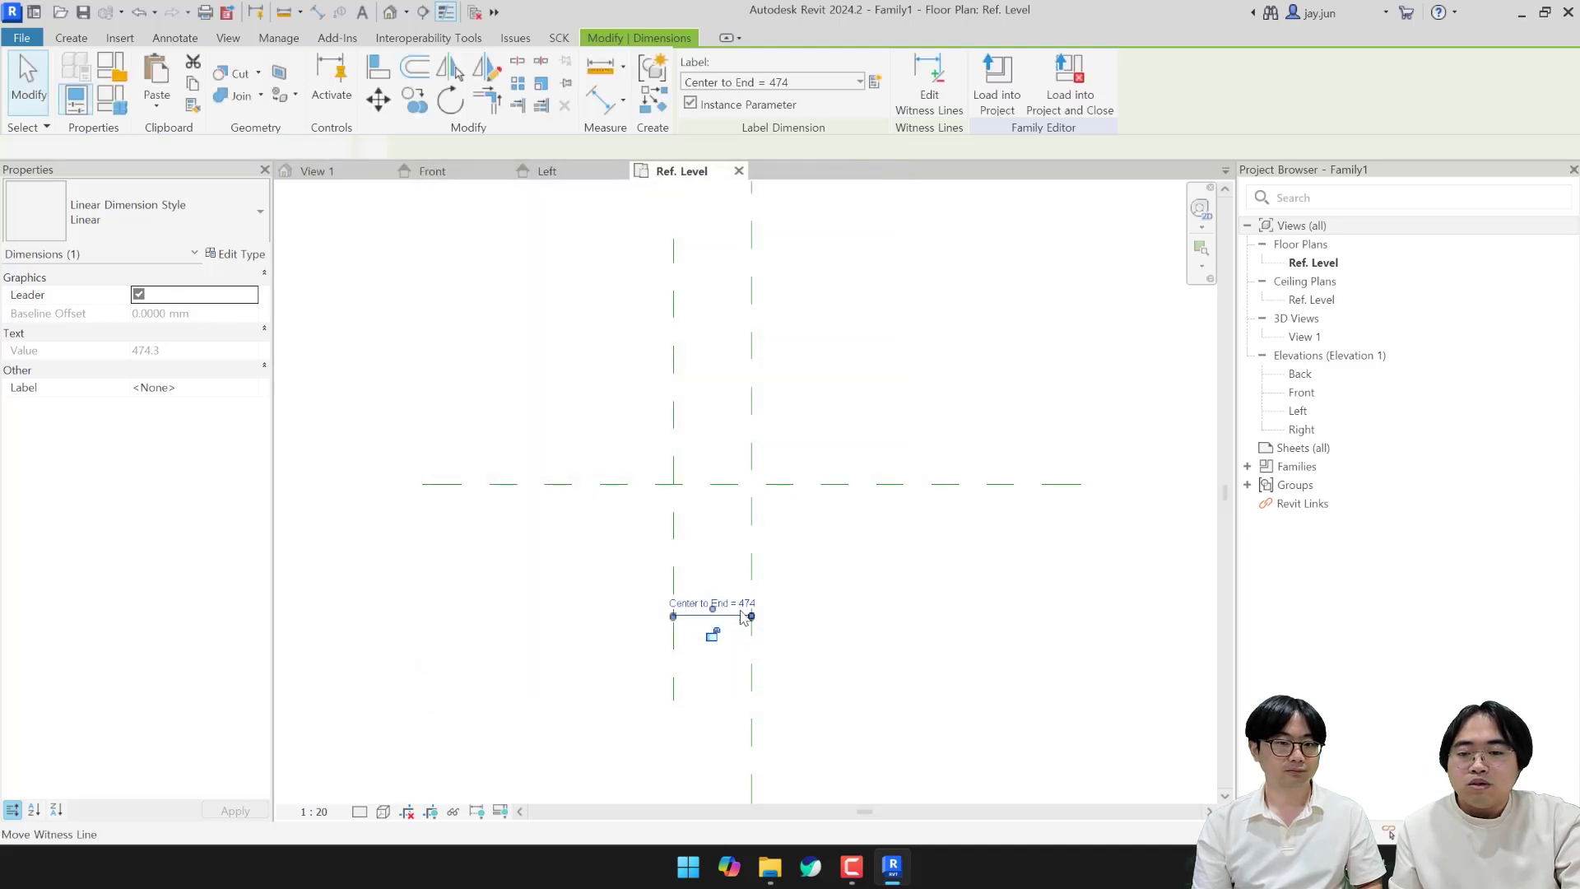
left_click(855, 576)
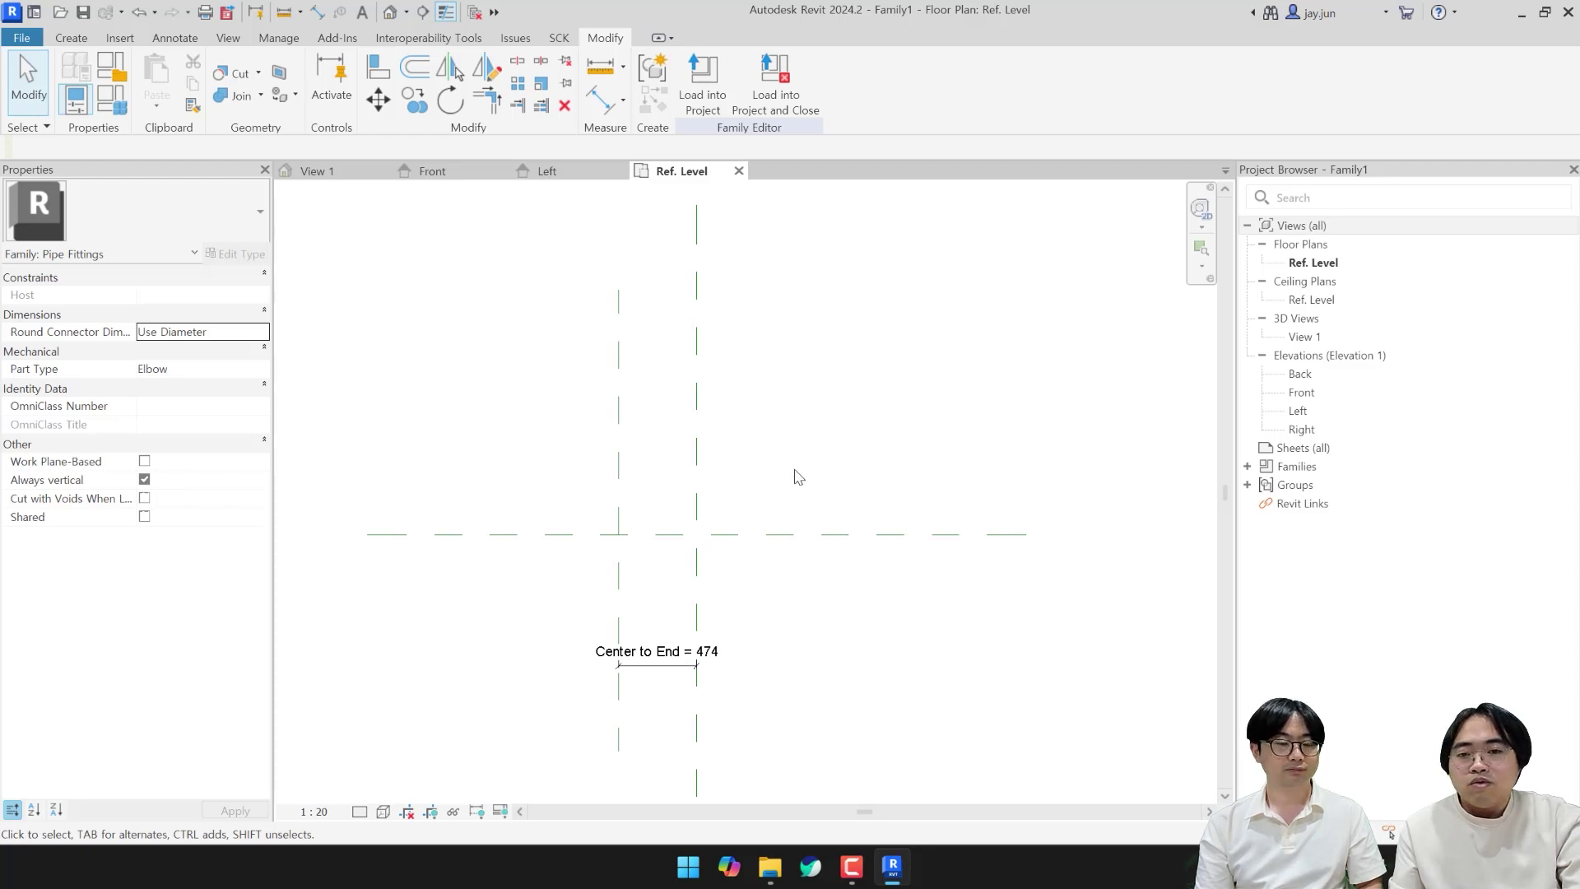
Step: Draw a reference line about 820 mm long from the center planes' intersection, up to the right at 45°
left_click(81, 39)
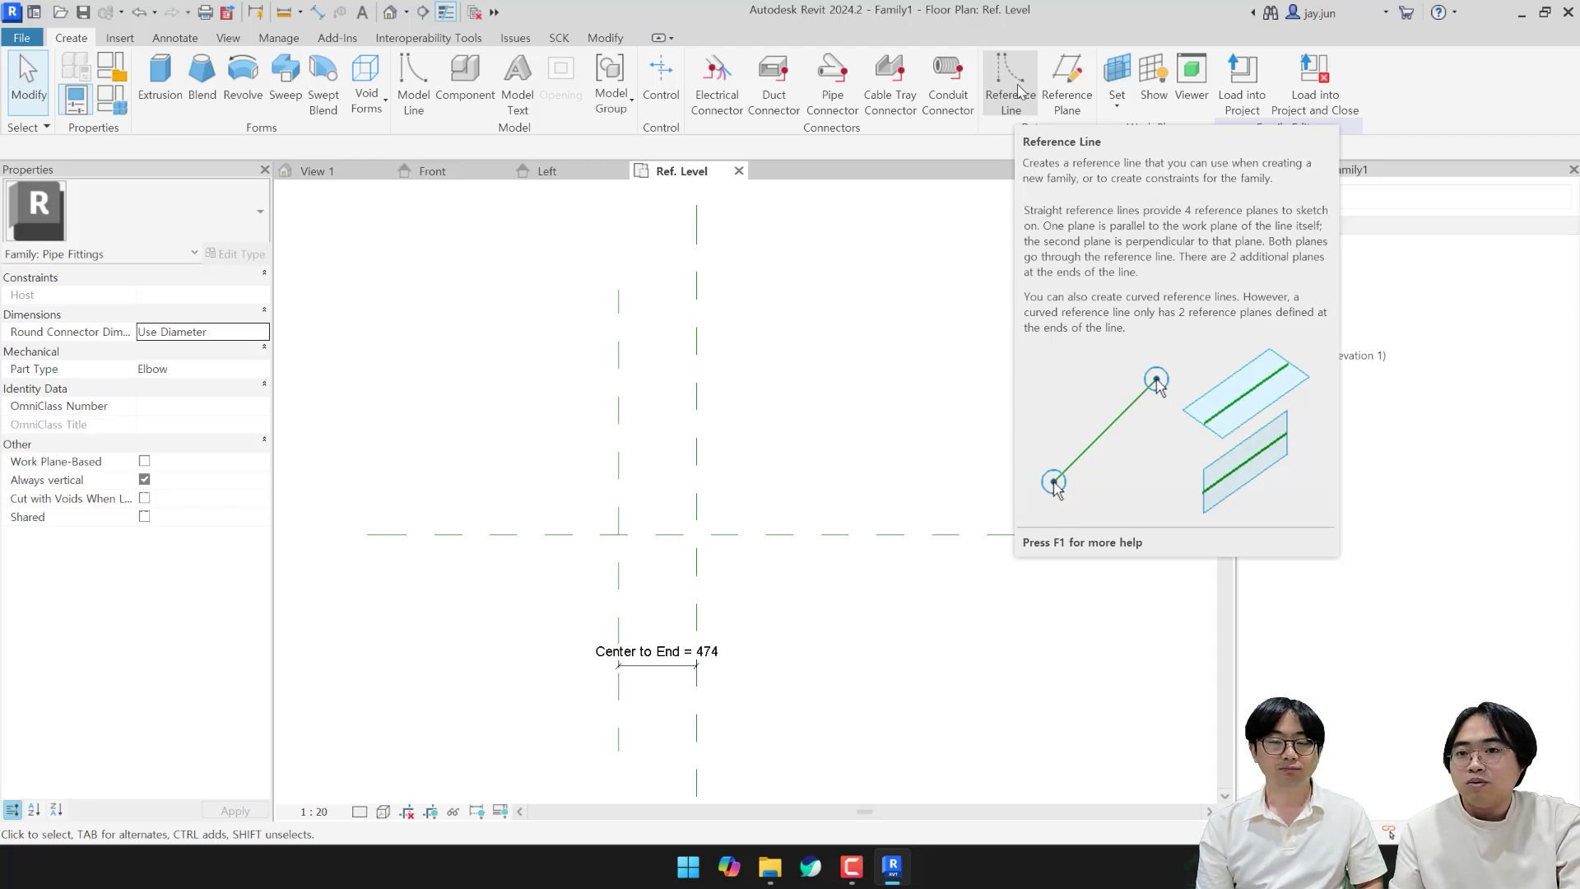
left_click(1016, 91)
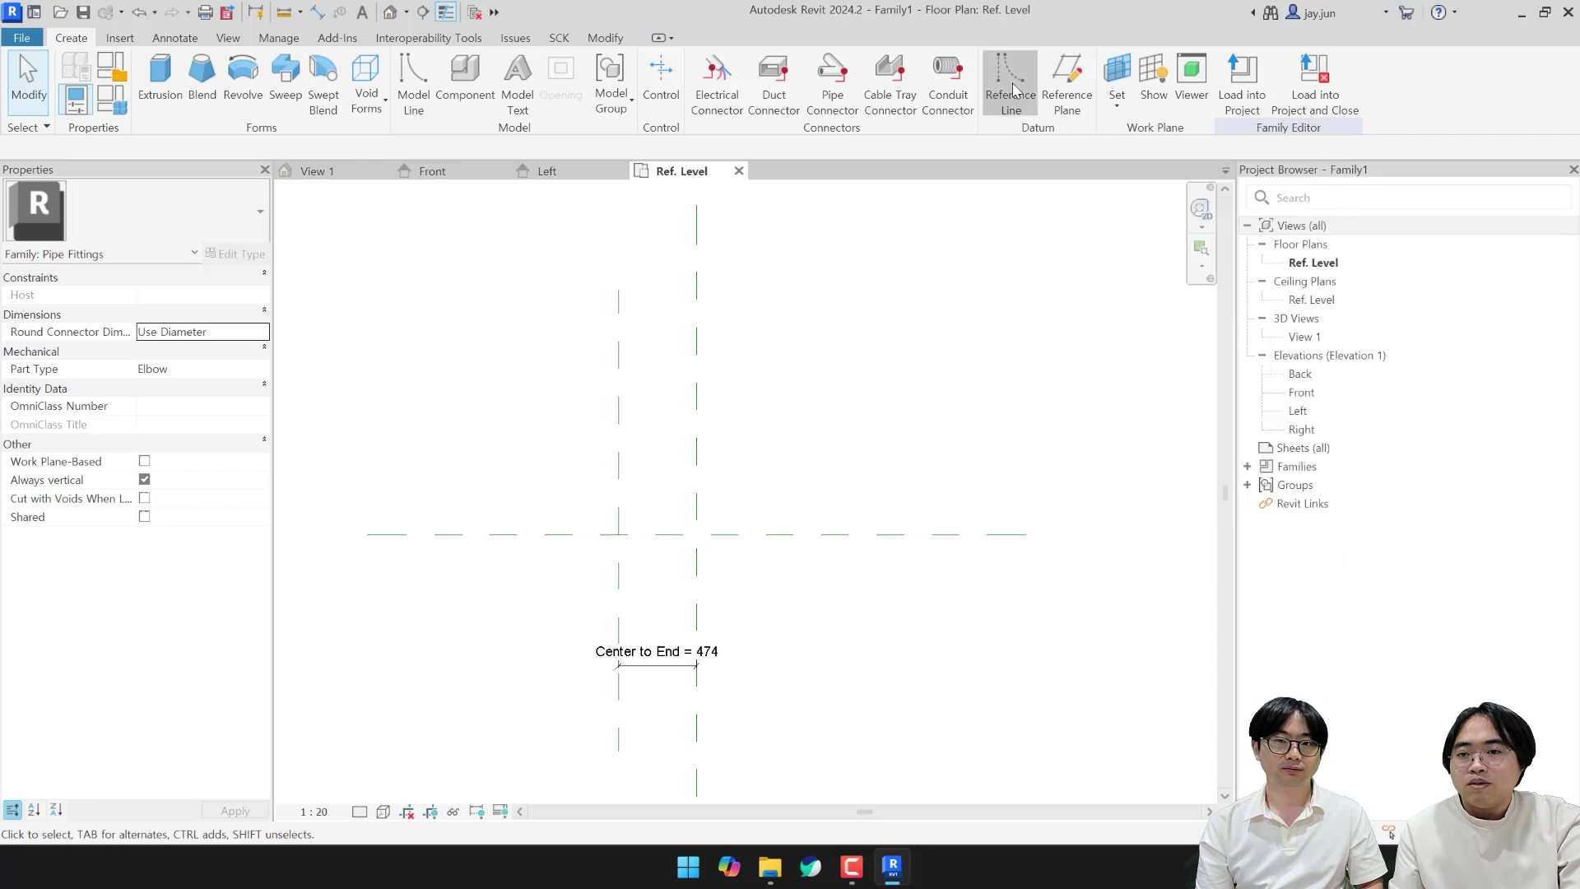
scroll(696, 534, "up", 1)
left_click(696, 534)
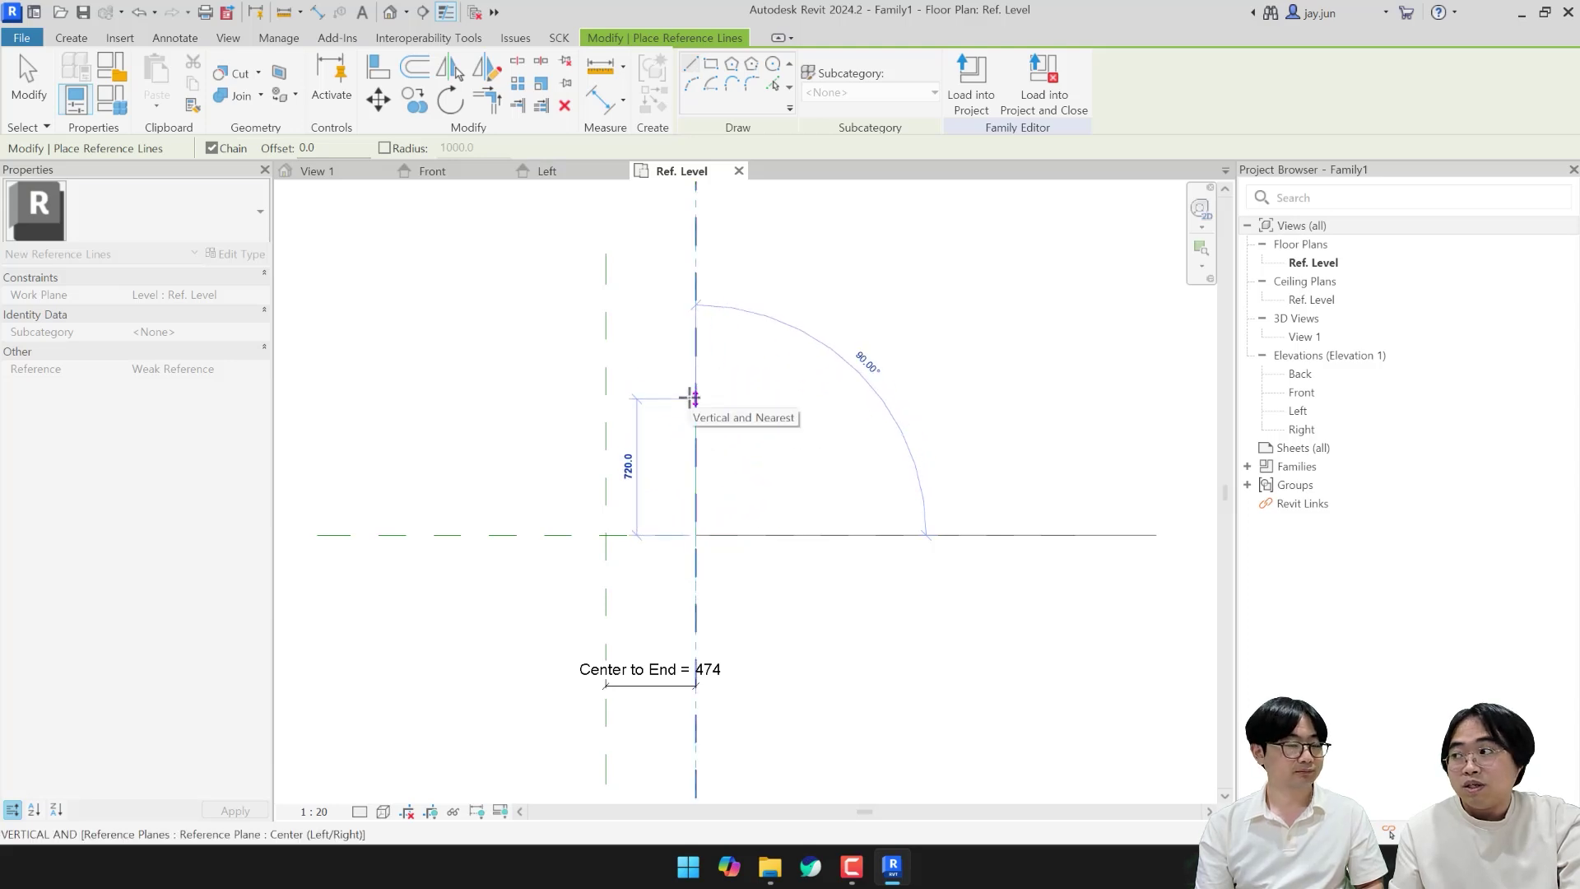
left_click(805, 424)
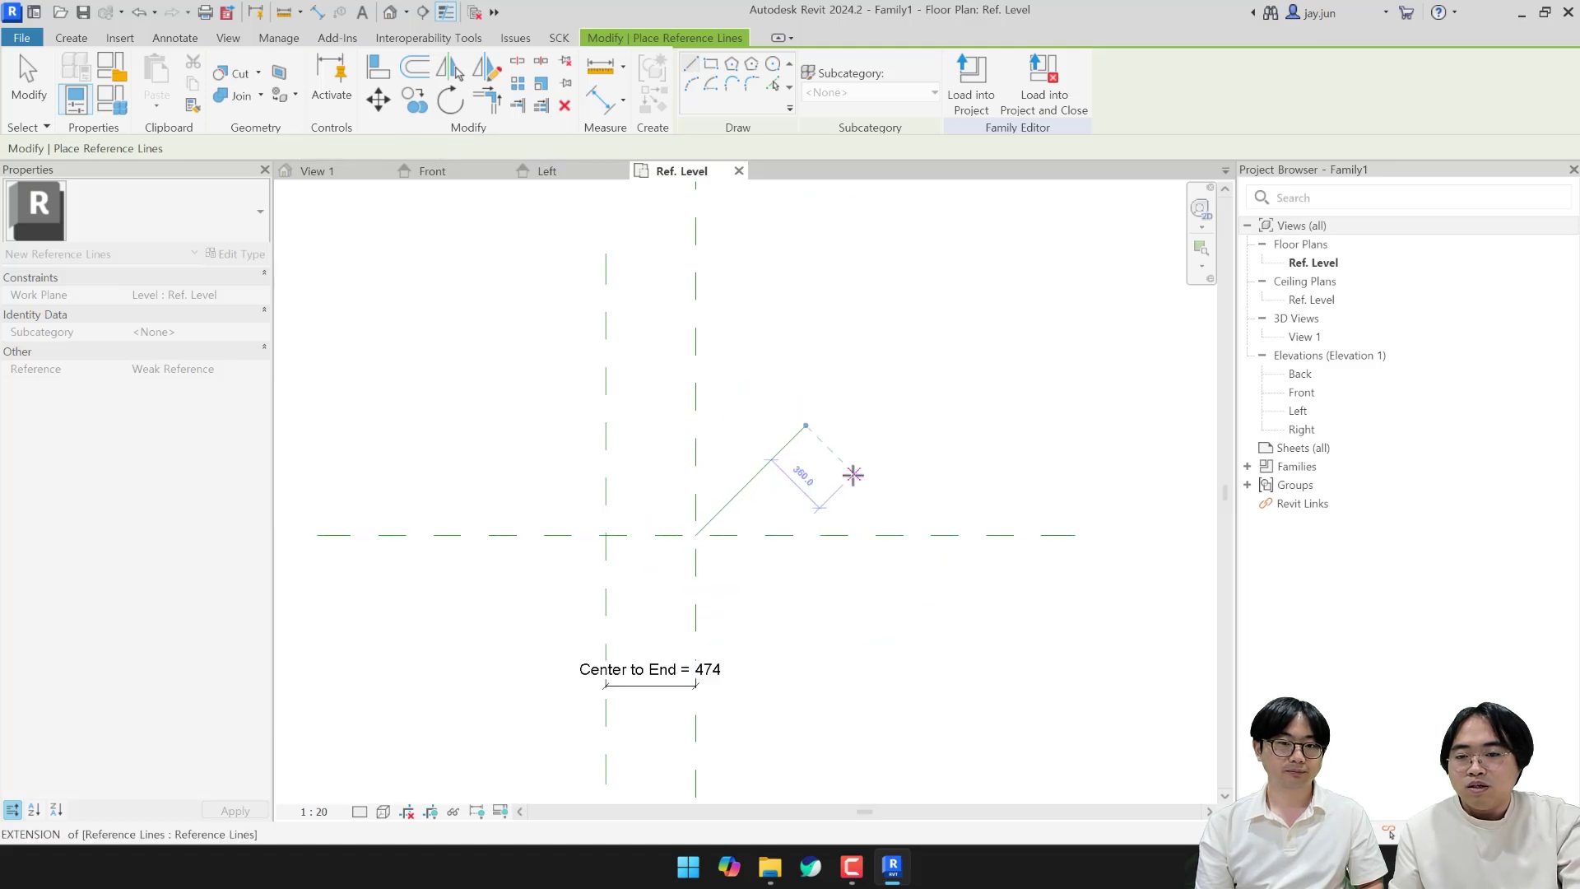
key("Escape")
key("Escape")
middle_click_drag(836, 507, 822, 463)
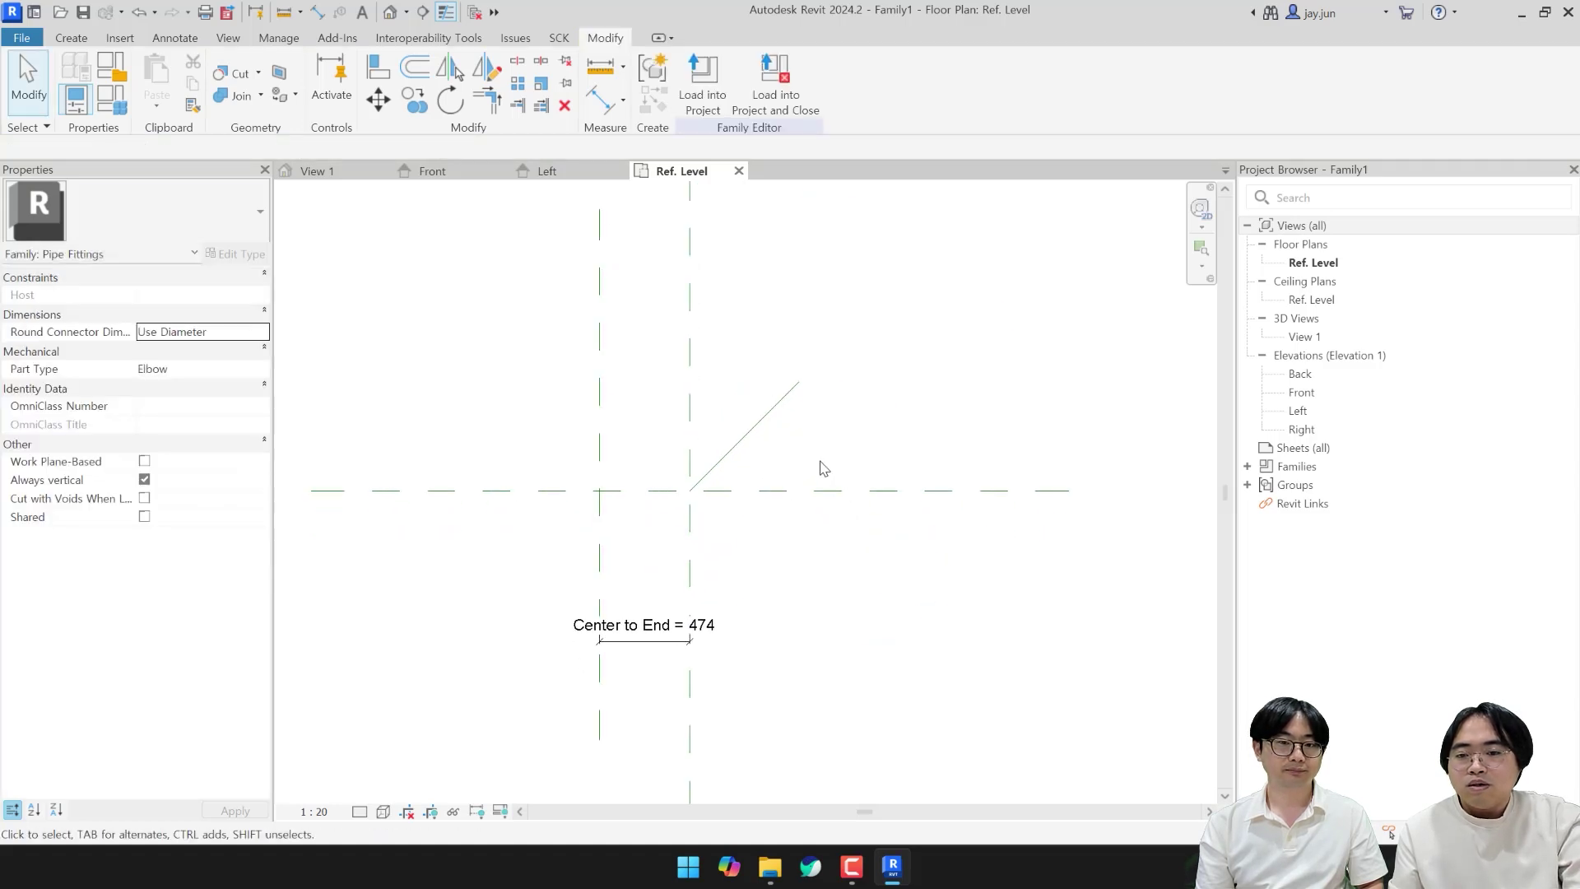
Step: Examine the diagonal reference line's built-in work planes in 3D View 1, and return to the Ref. Level plan
left_click(778, 405)
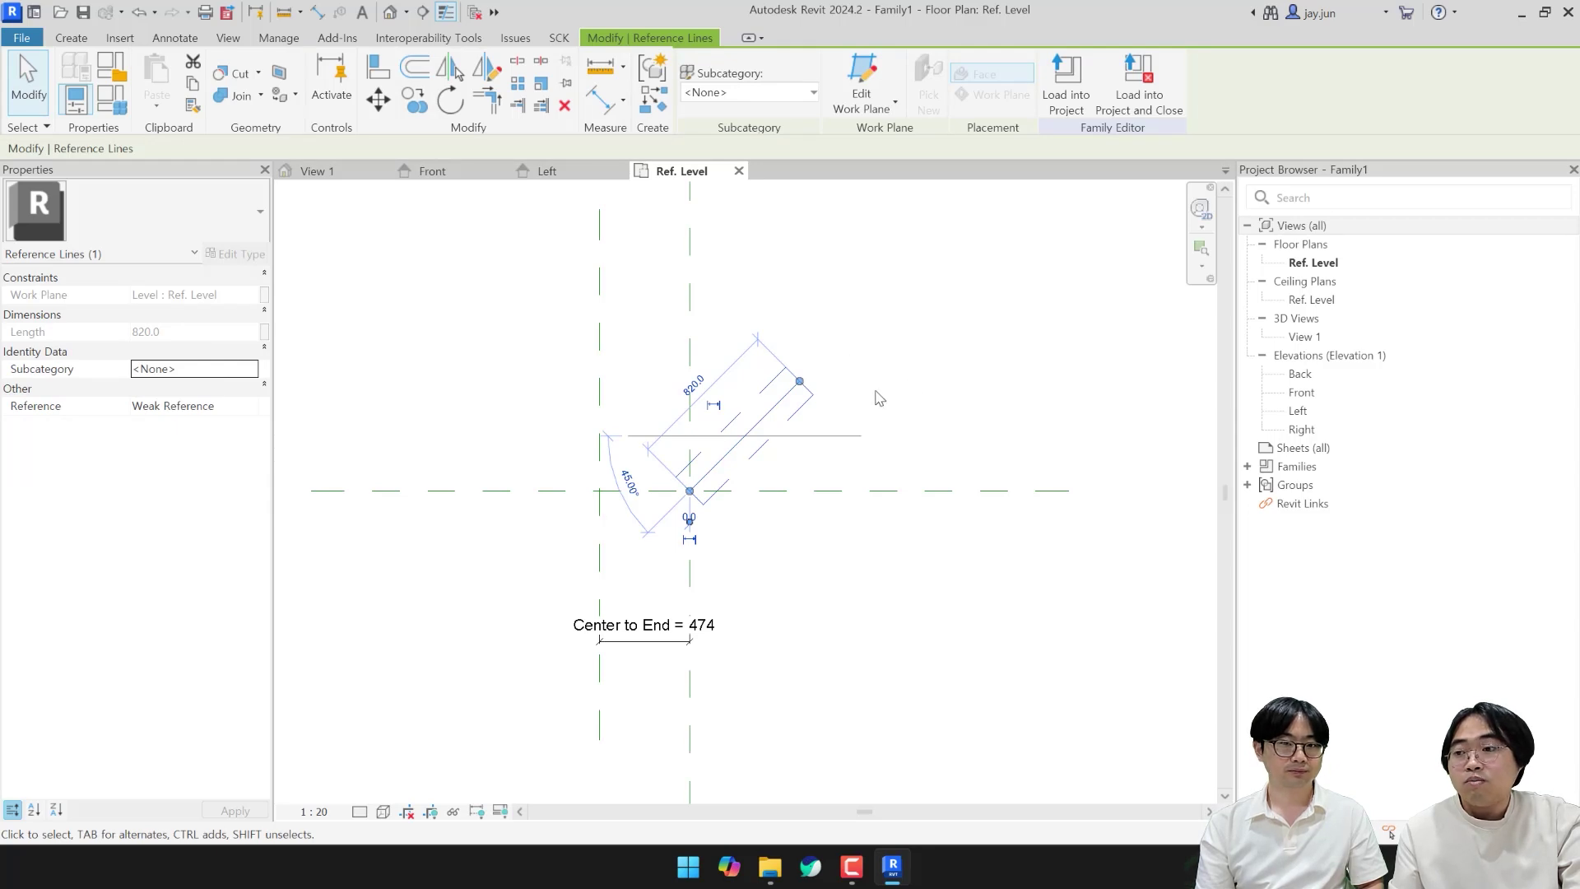
left_click(327, 171)
left_click(724, 411)
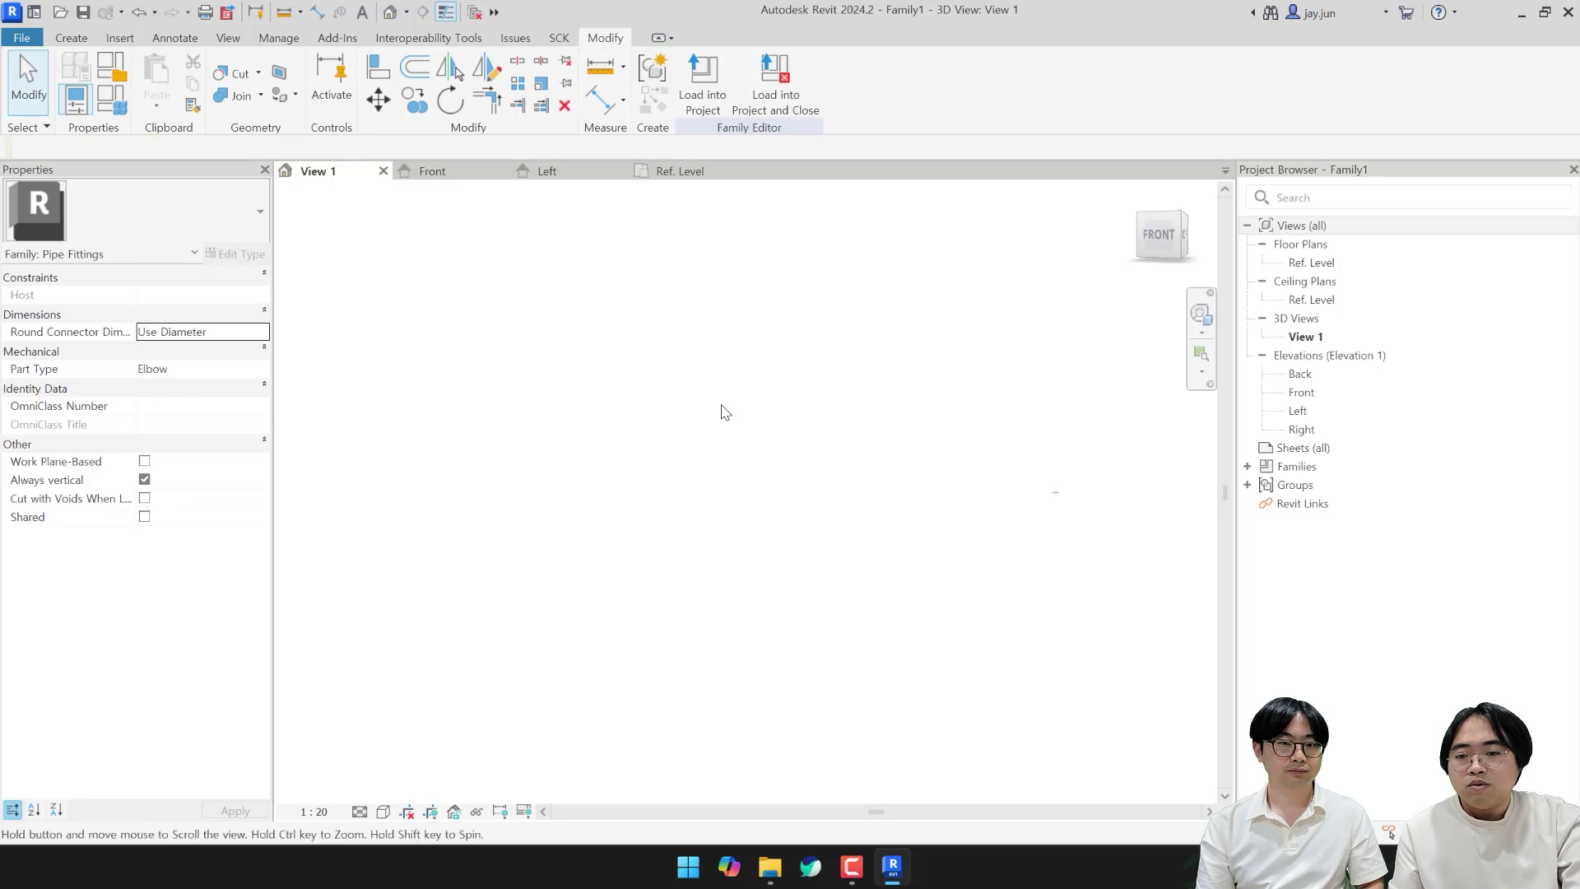
left_click(853, 472)
middle_click_drag(1023, 437, 587, 581, "shift")
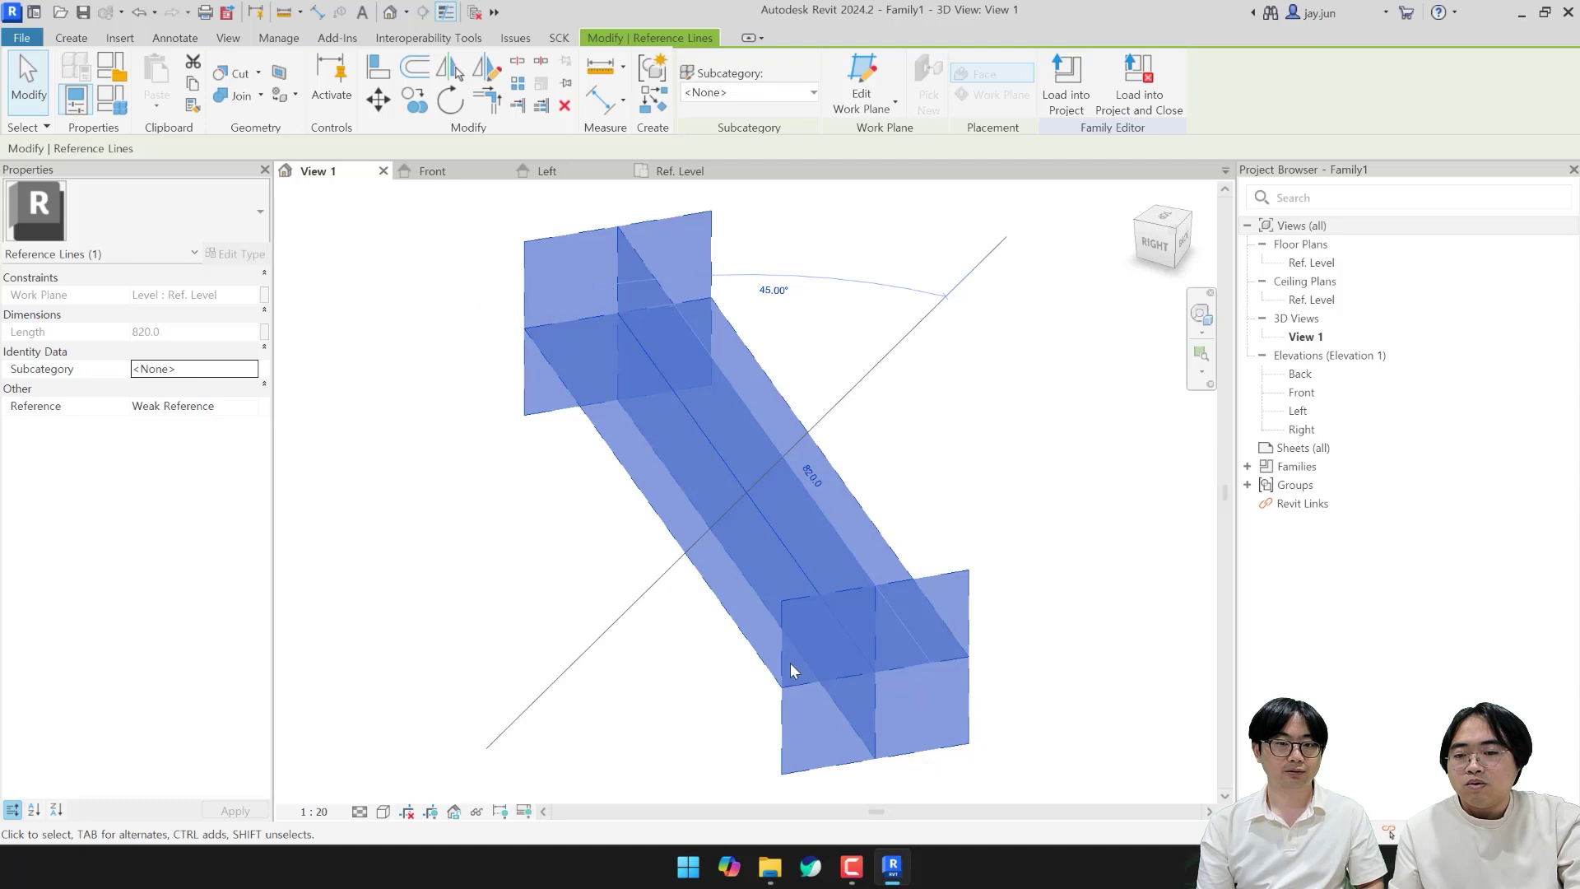
left_click(598, 582)
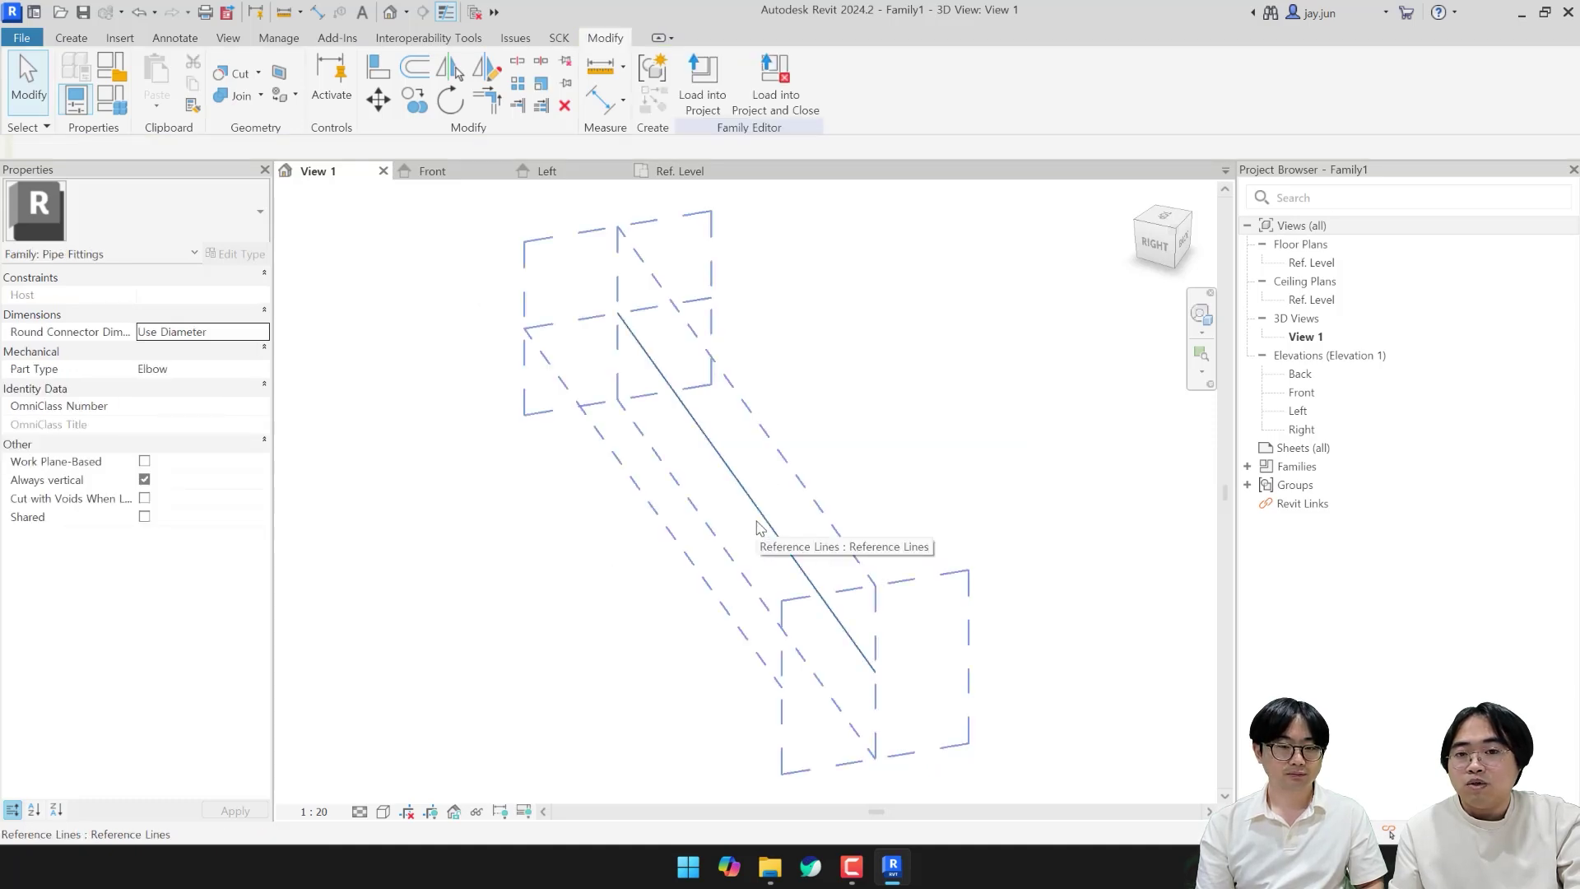
left_click(680, 171)
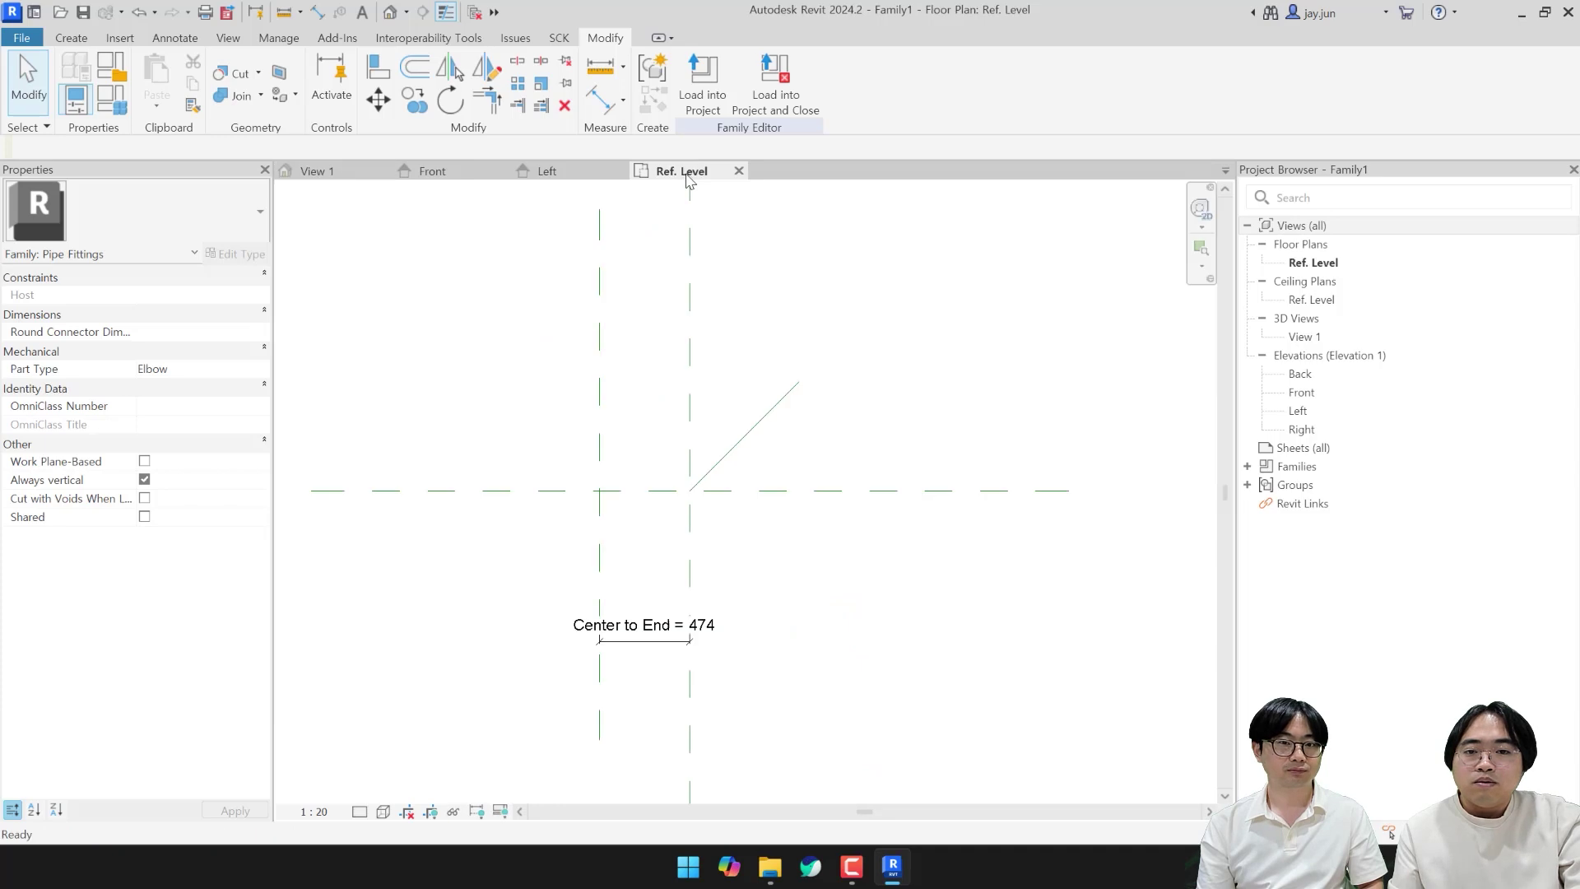
middle_click_drag(755, 469, 763, 468)
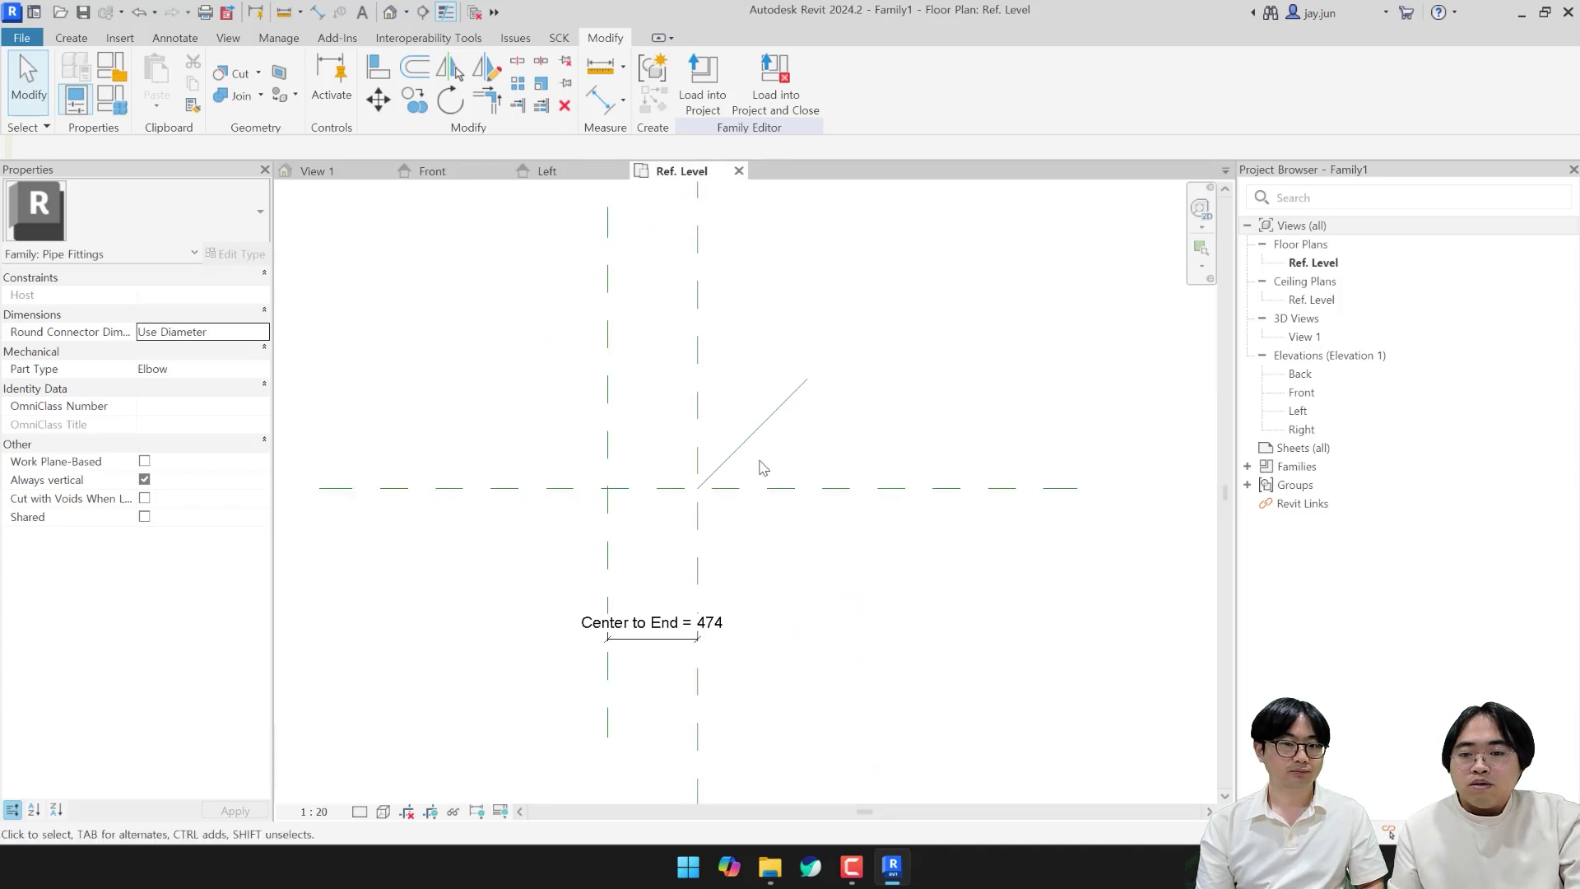
Step: Add an angular dimension between the diagonal reference line and the horizontal center reference plane, placed outside the line's free end
middle_click_drag(839, 553, 844, 568)
key("a")
key("n")
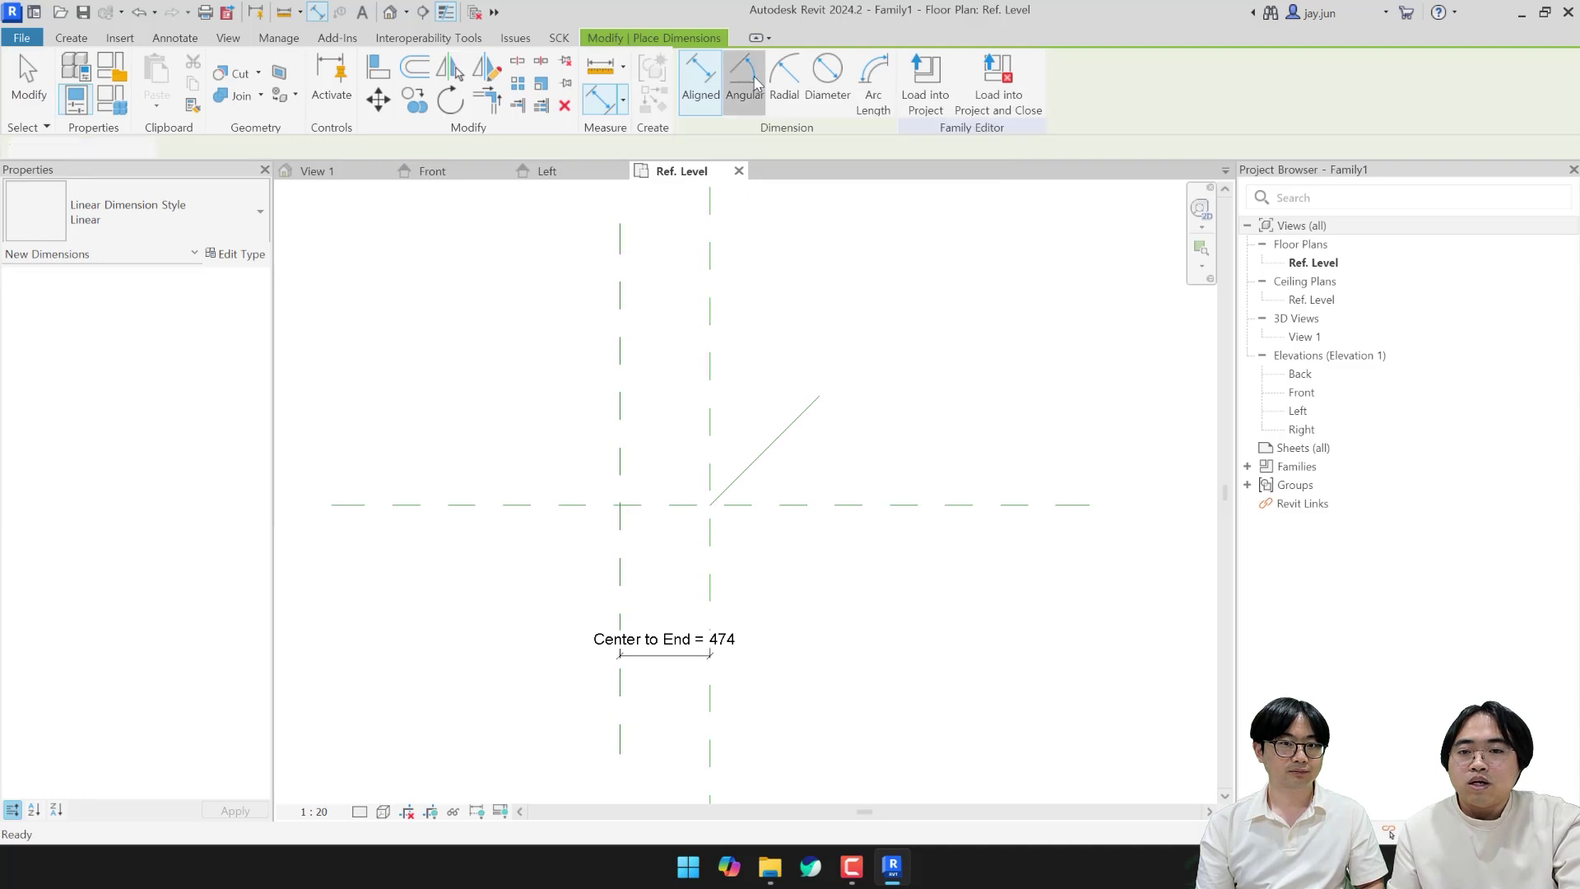
left_click(784, 455)
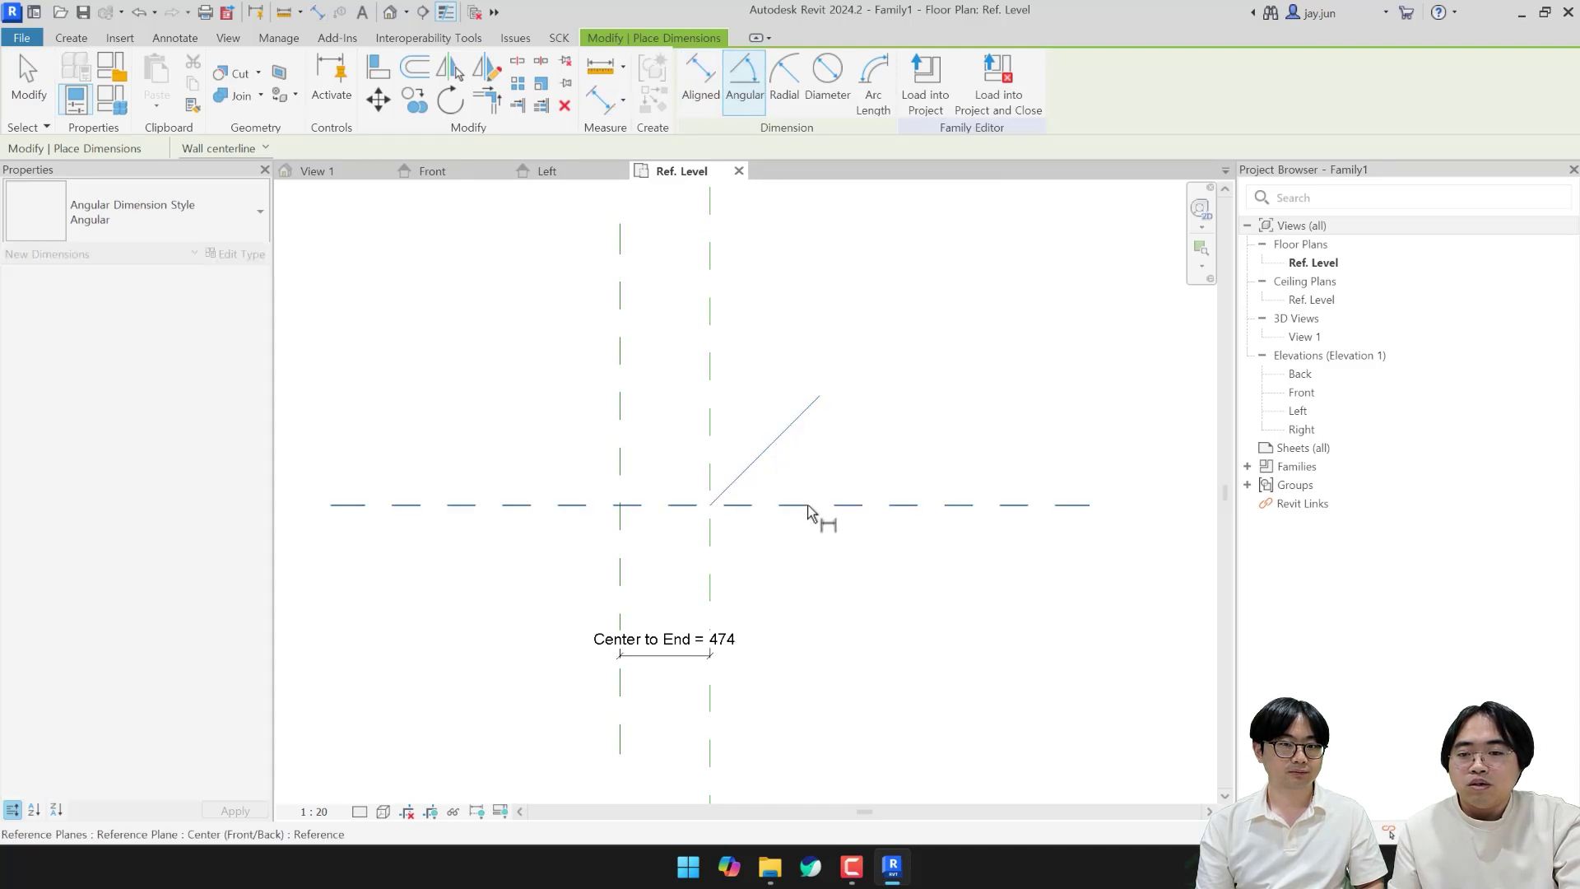
left_click(811, 505)
left_click(946, 453)
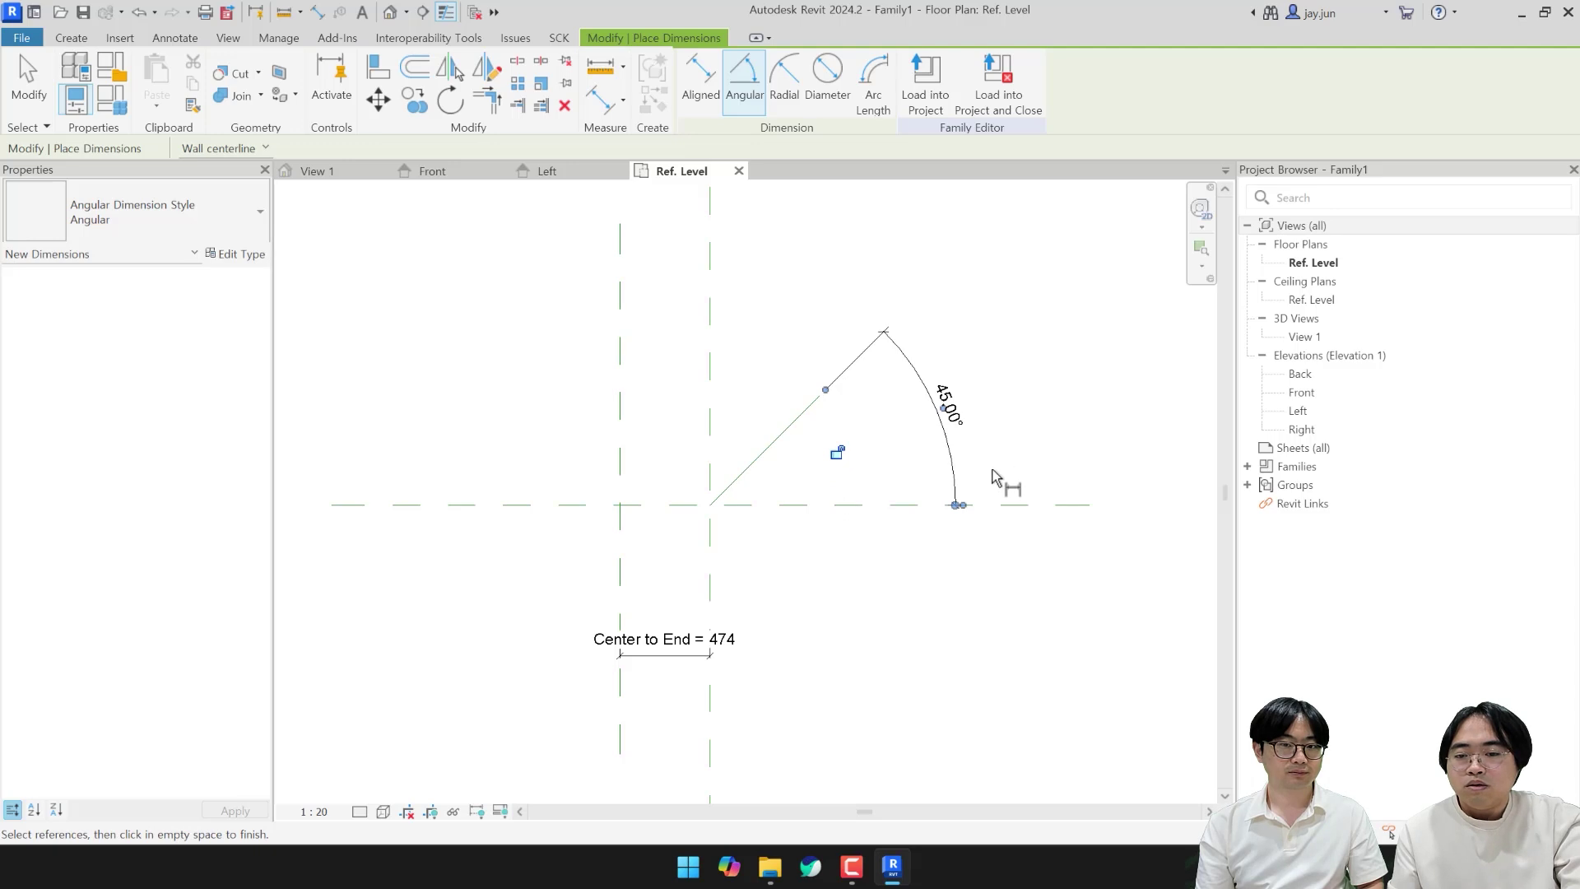
key("Escape")
key("Escape")
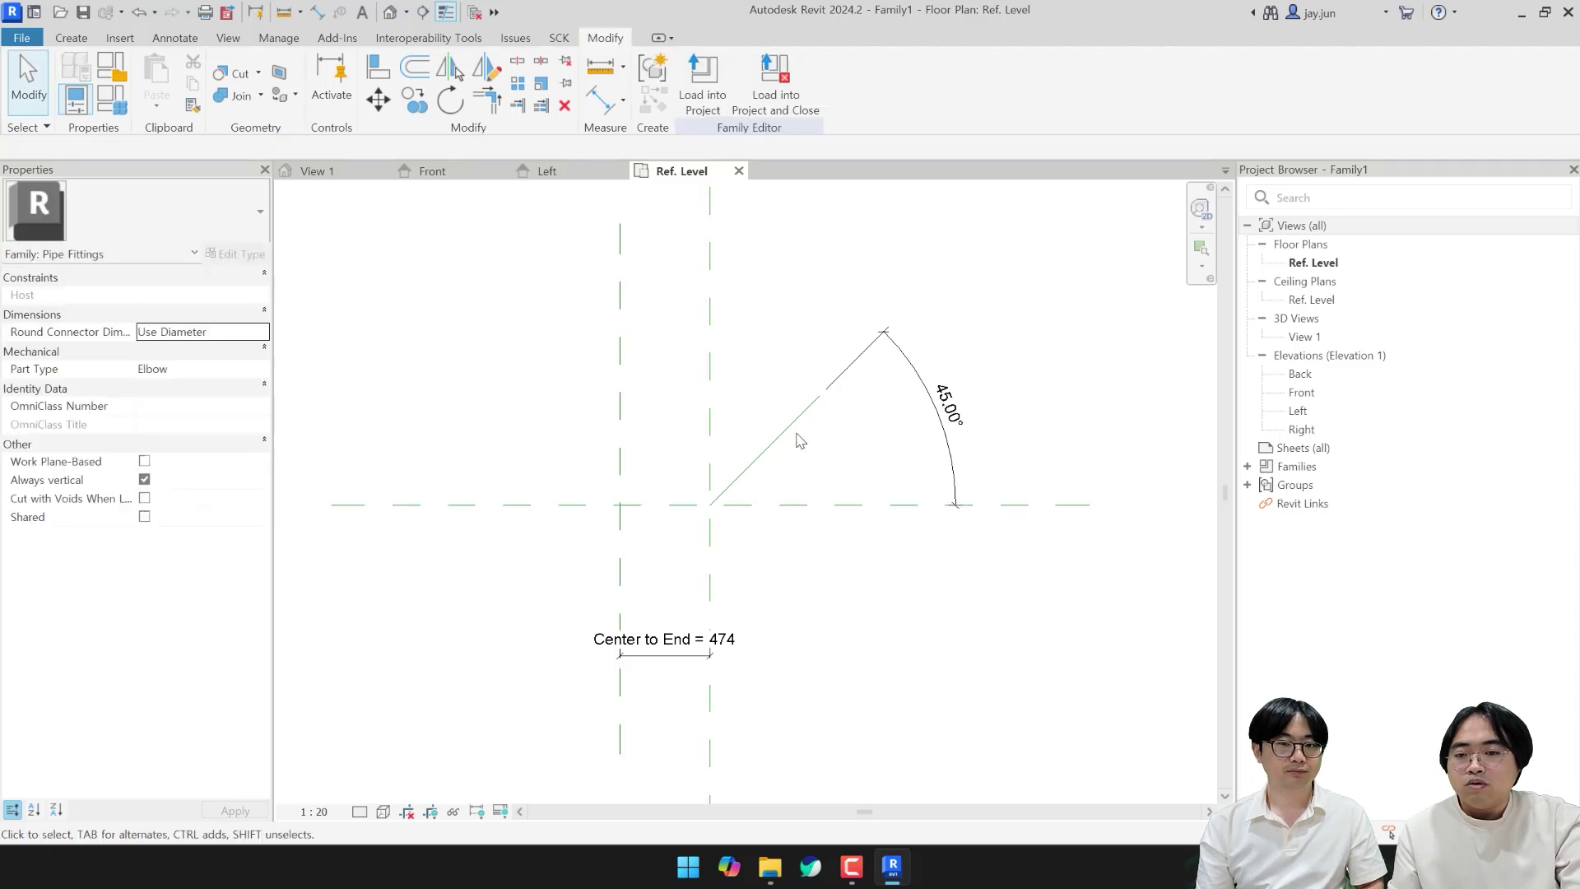
Step: Flex the diagonal reference line by setting its angular dimension to 90° and back to 45°
left_click(782, 432)
left_click(946, 413)
type("90")
key("Return")
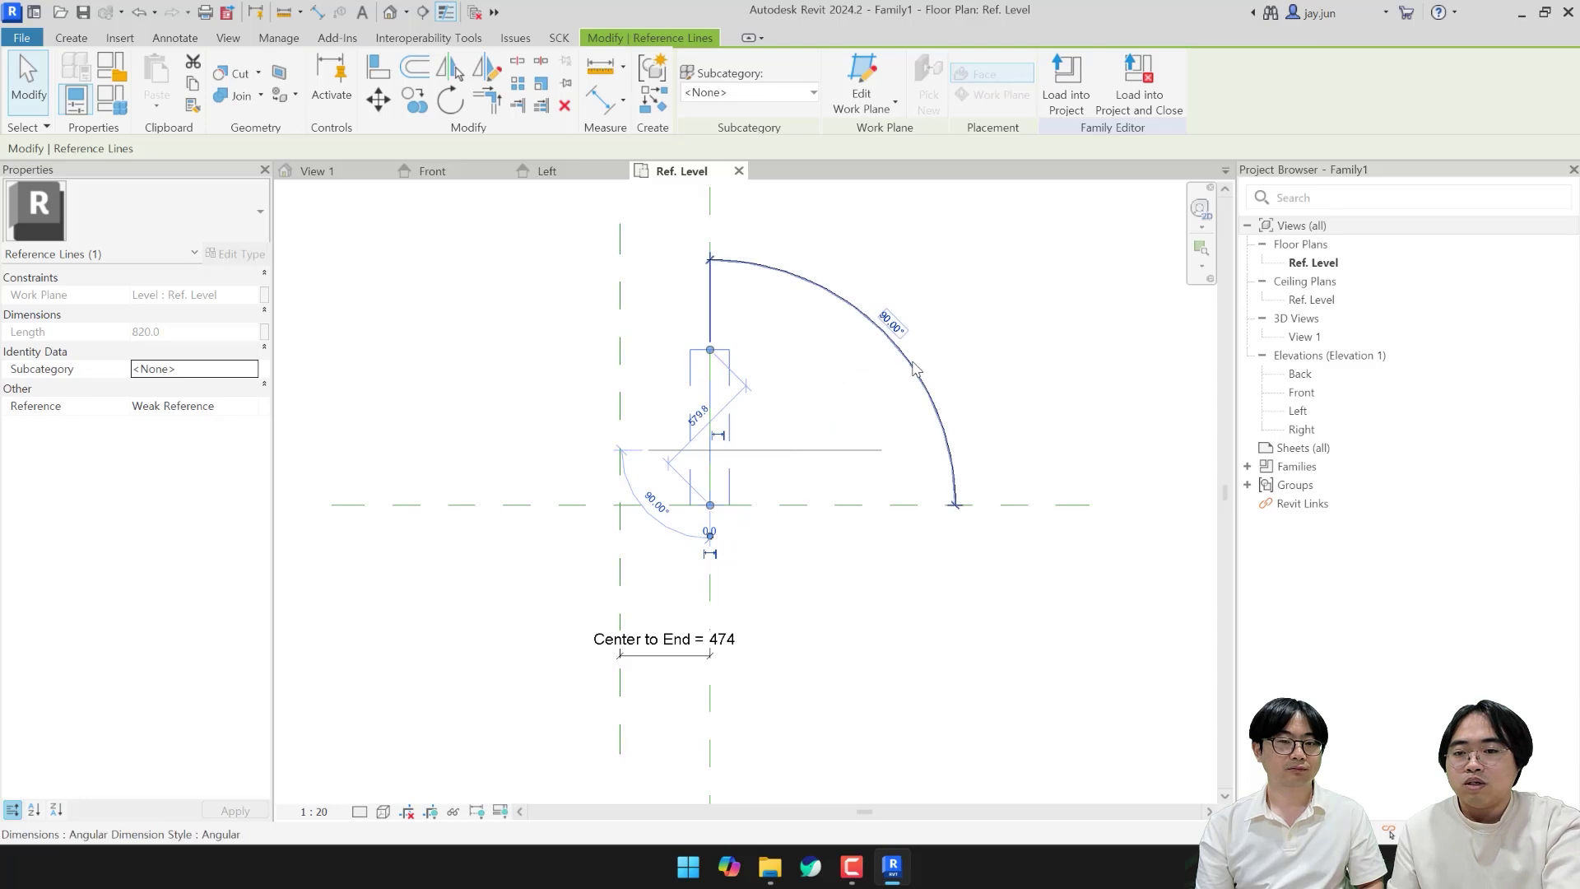
left_click(895, 329)
type("45")
key("Return")
left_click(1033, 416)
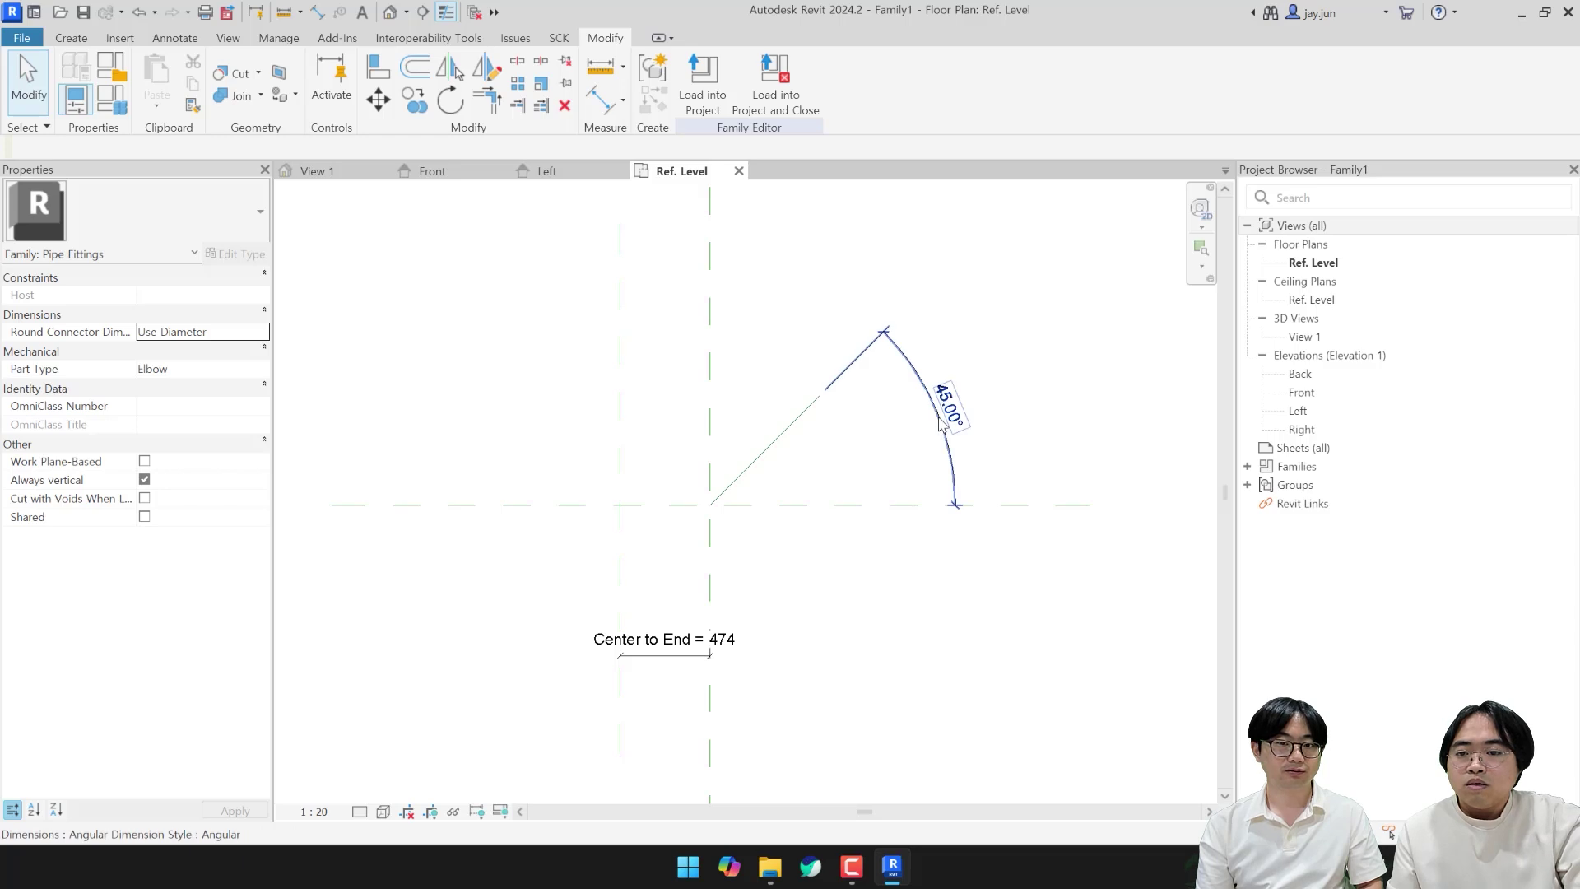
Step: Label the angular dimension with a new instance family parameter named "Angle"
left_click(960, 463)
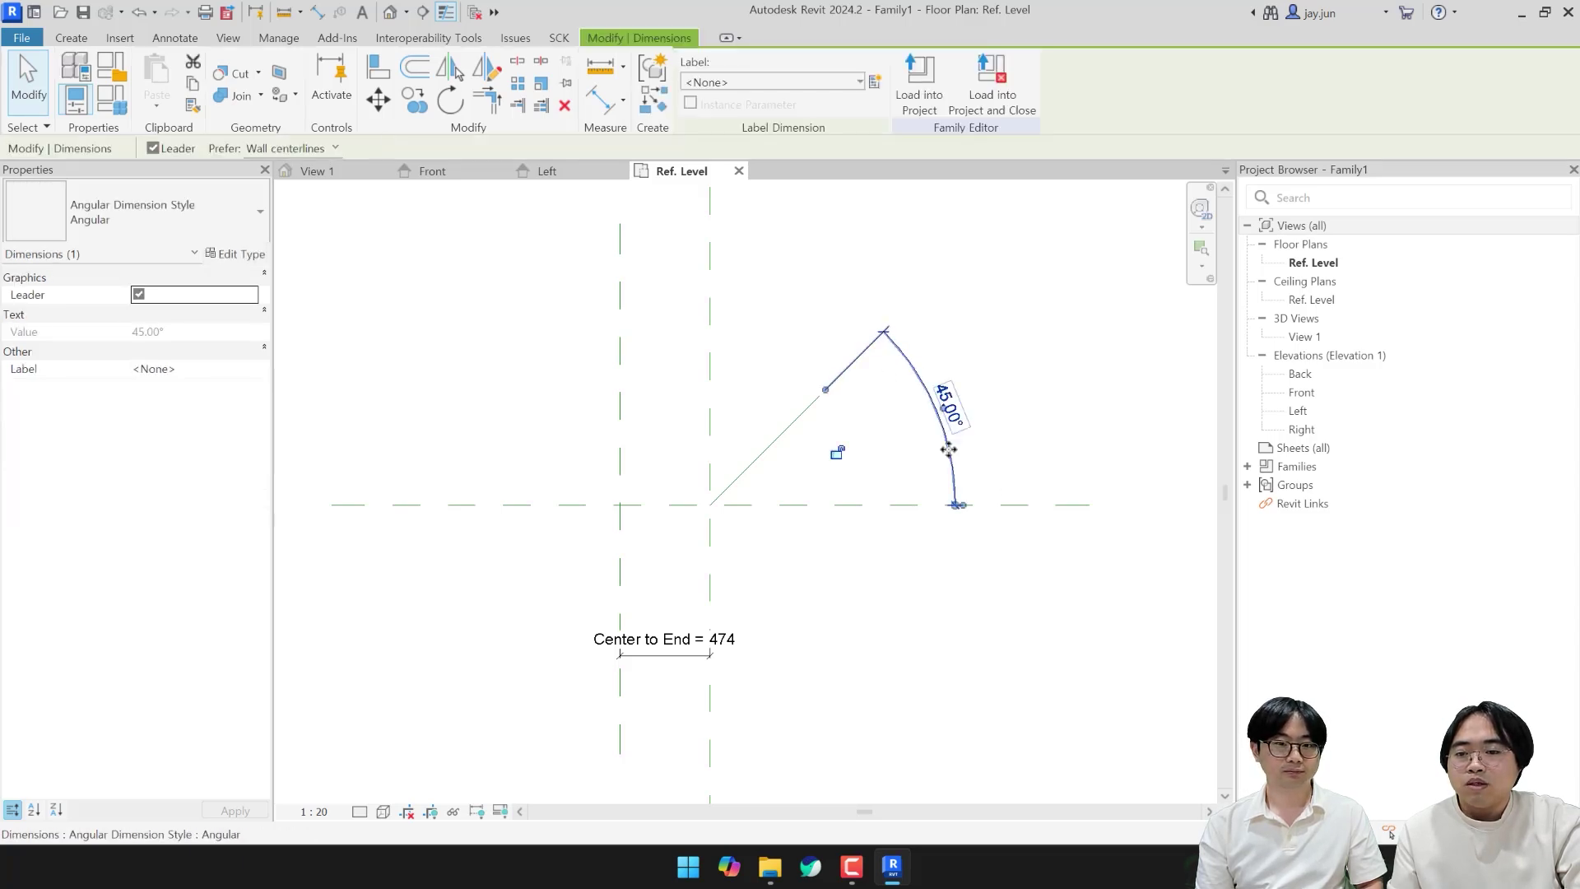
middle_click_drag(667, 399, 664, 420)
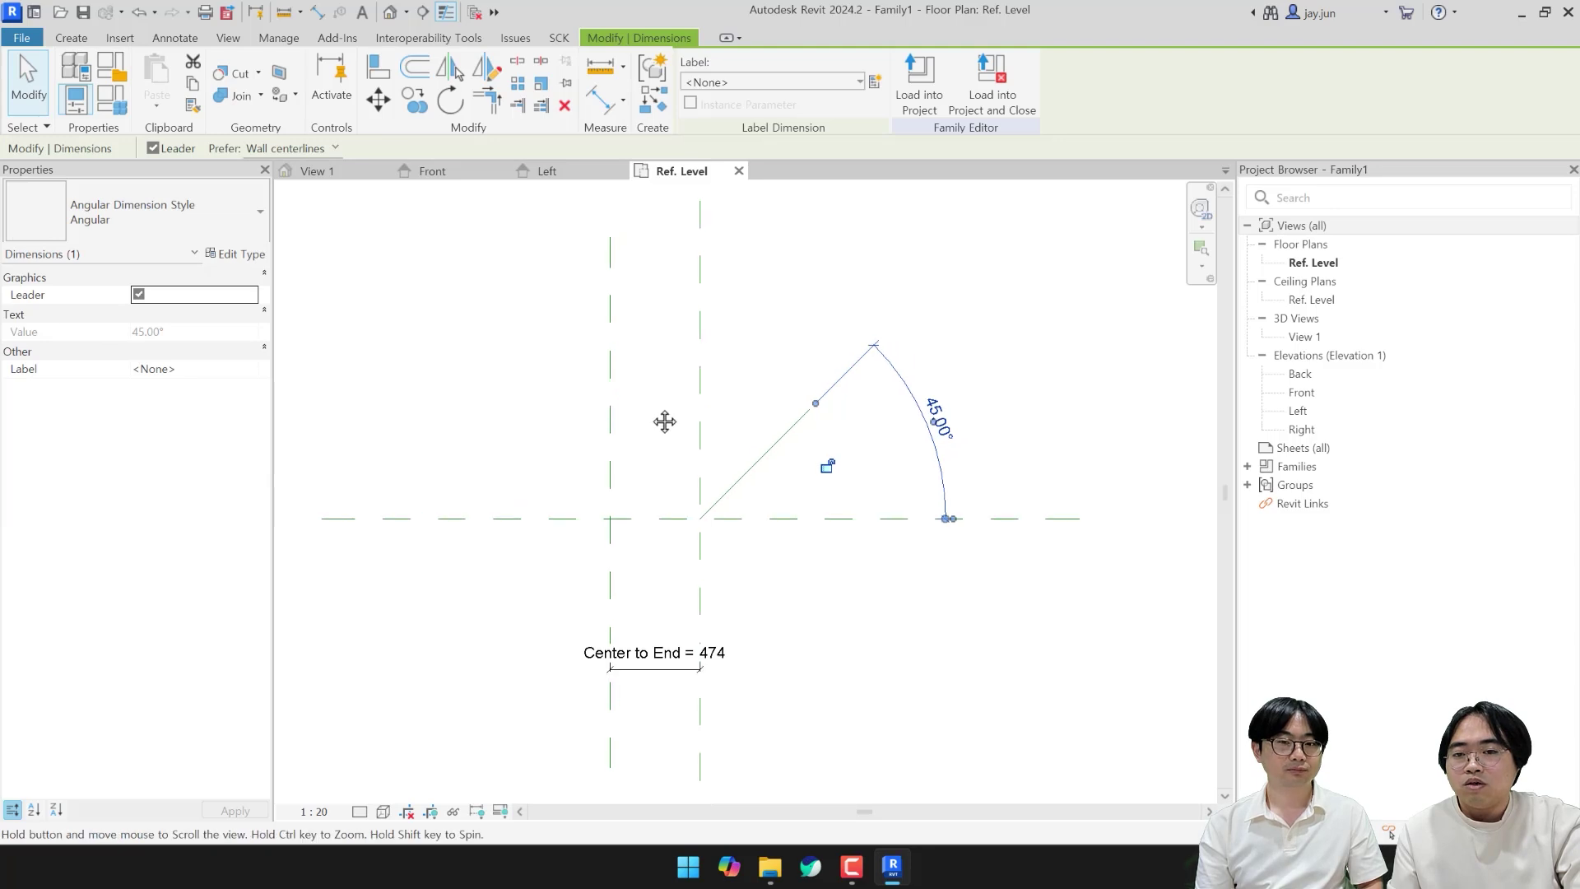
left_click(873, 81)
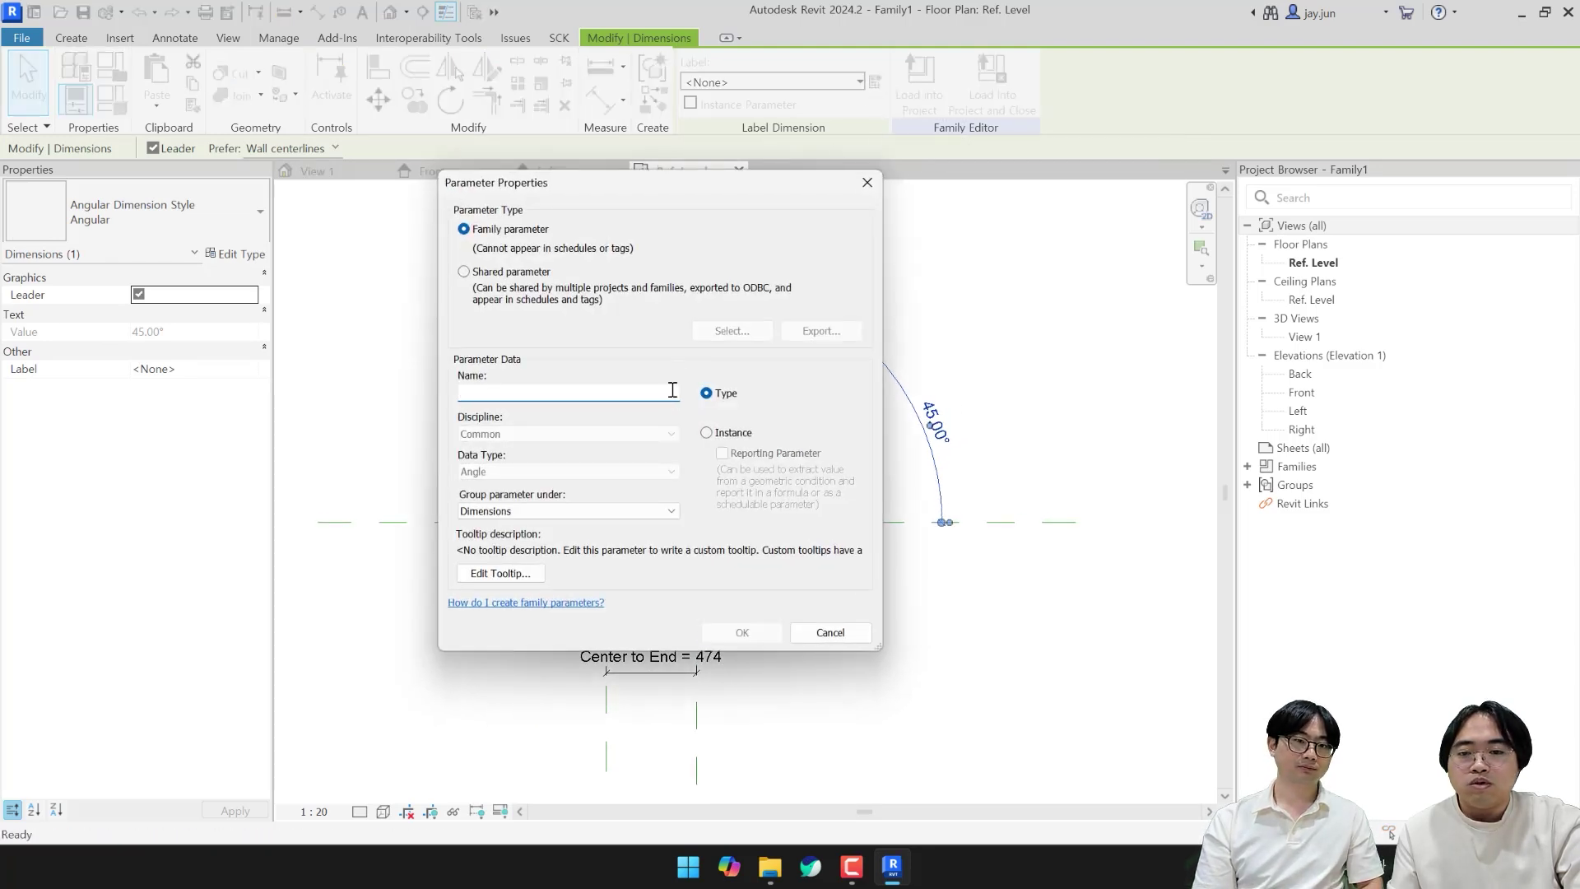
left_click(706, 432)
left_click(603, 388)
type("Angle")
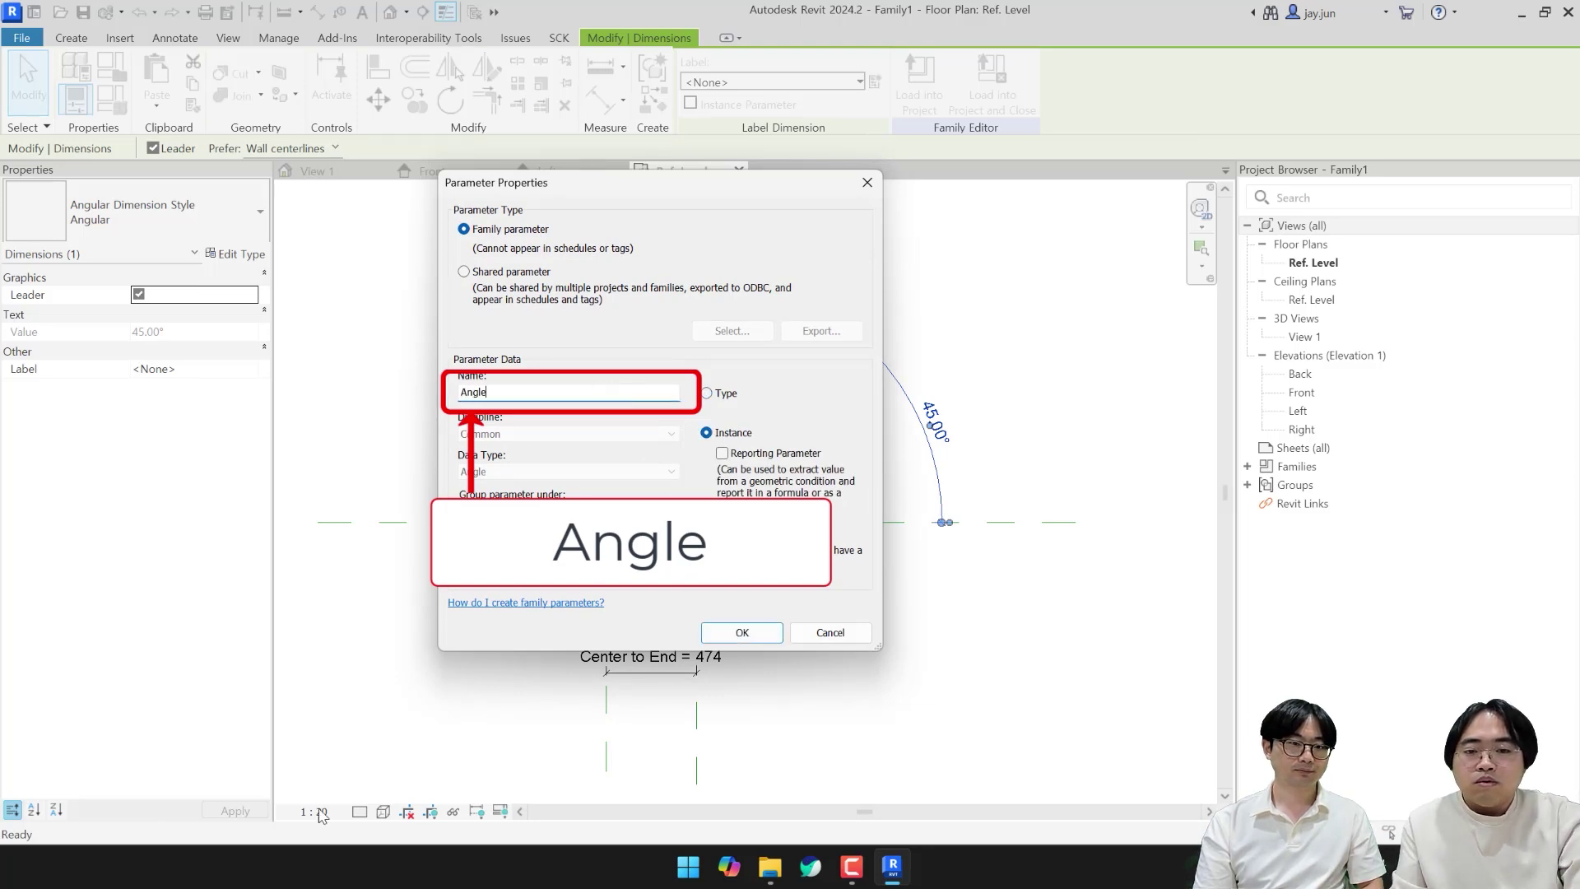
left_click(742, 632)
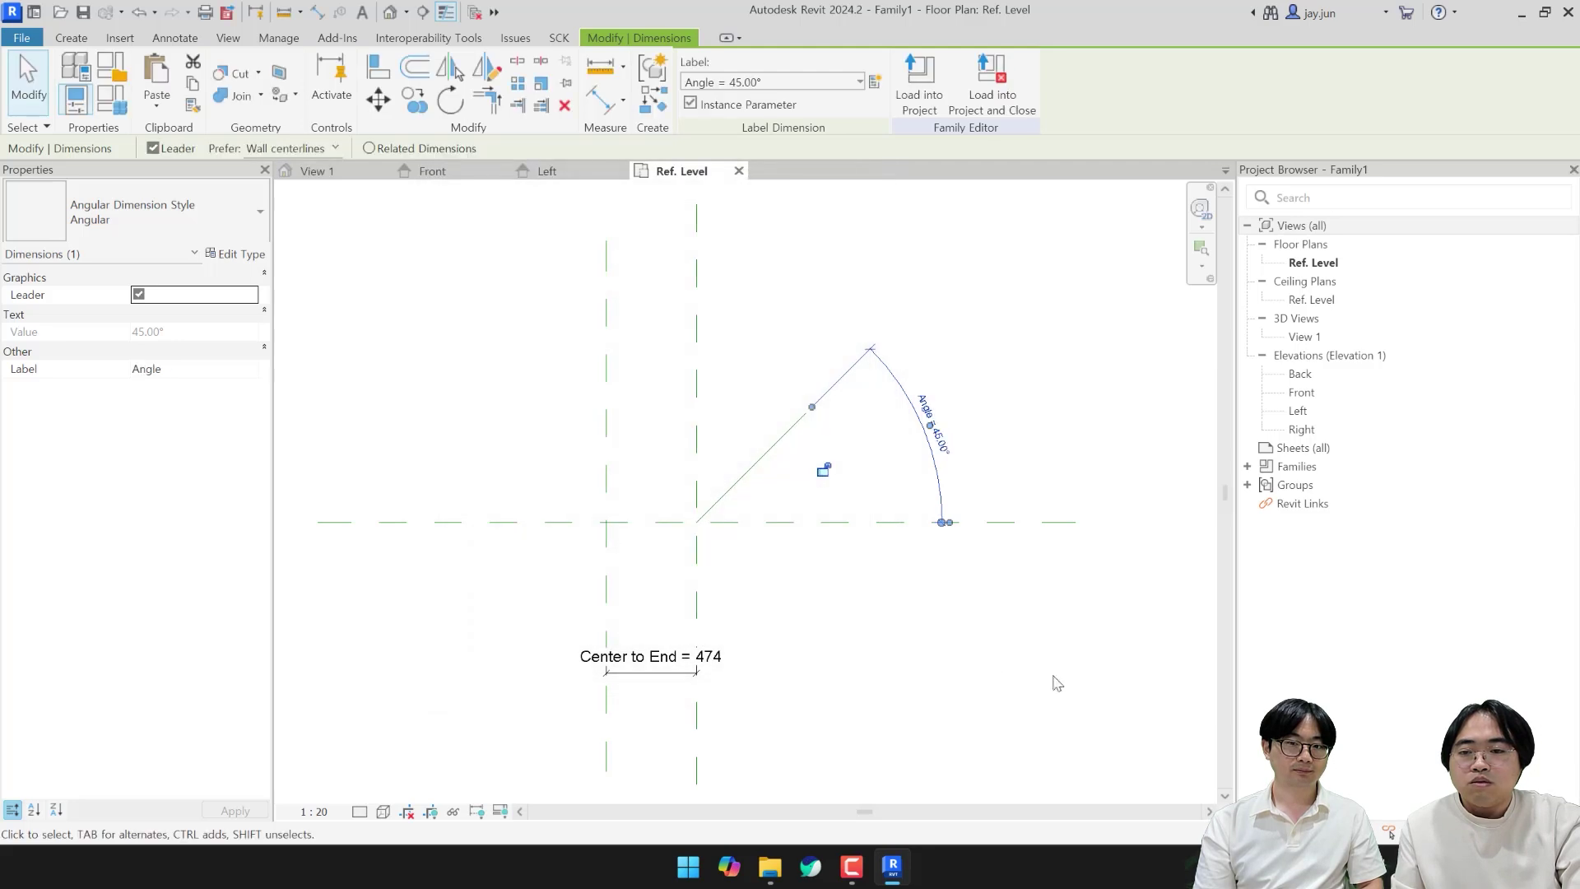
left_click(885, 631)
Step: Examine the Center to End dimension, the center planes' intersection and the diagonal reference line's length and endpoints
scroll(823, 601, "up", 2)
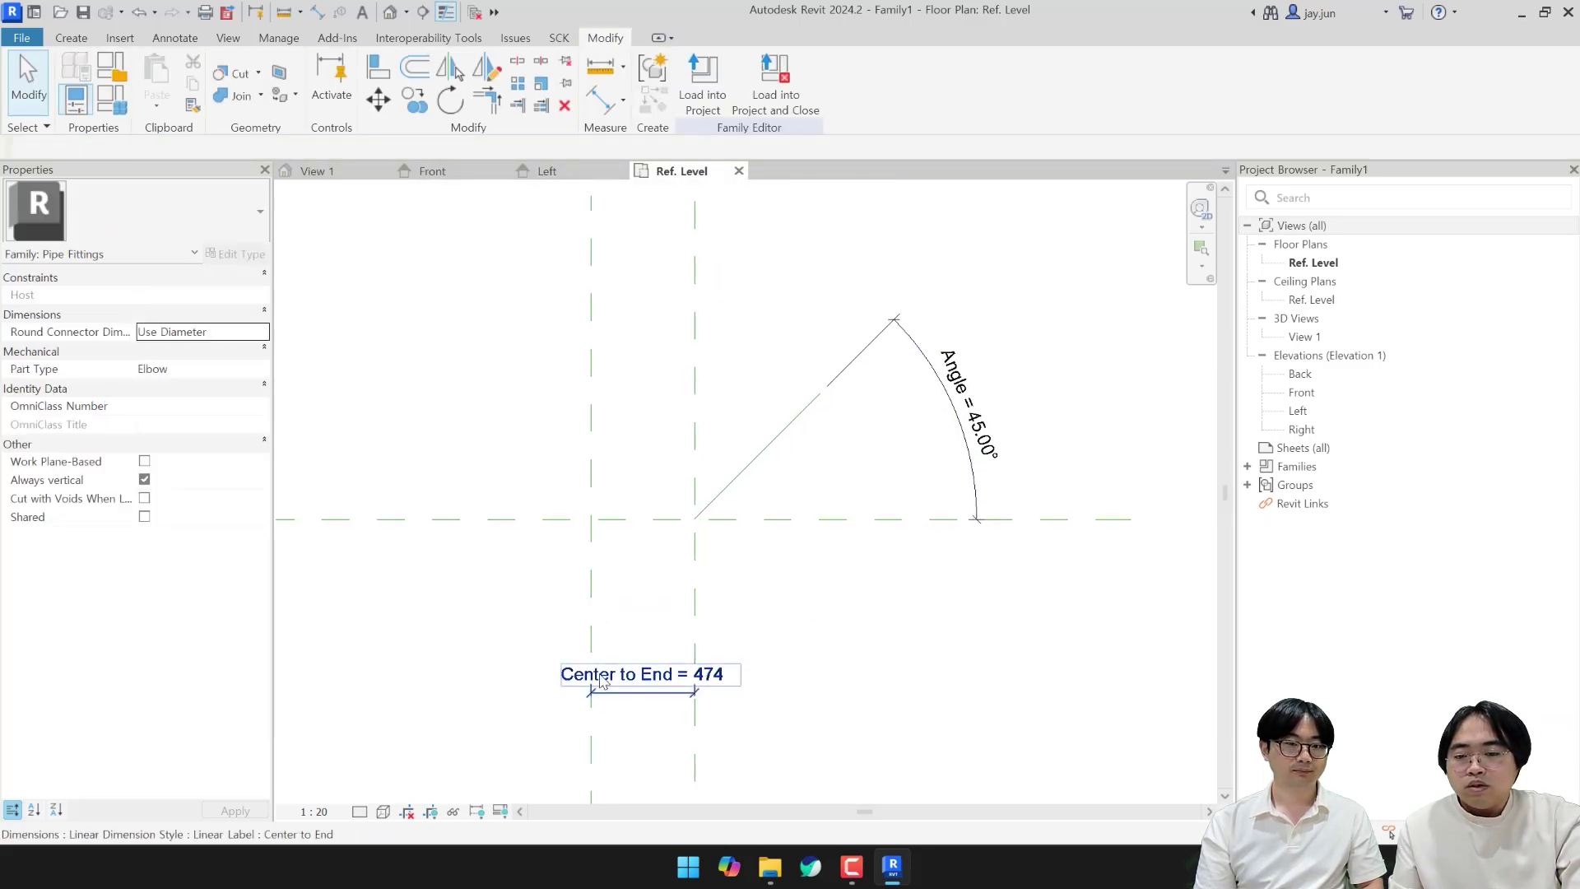
left_click_drag(529, 627, 811, 718)
key("Escape")
left_click_drag(574, 495, 723, 540)
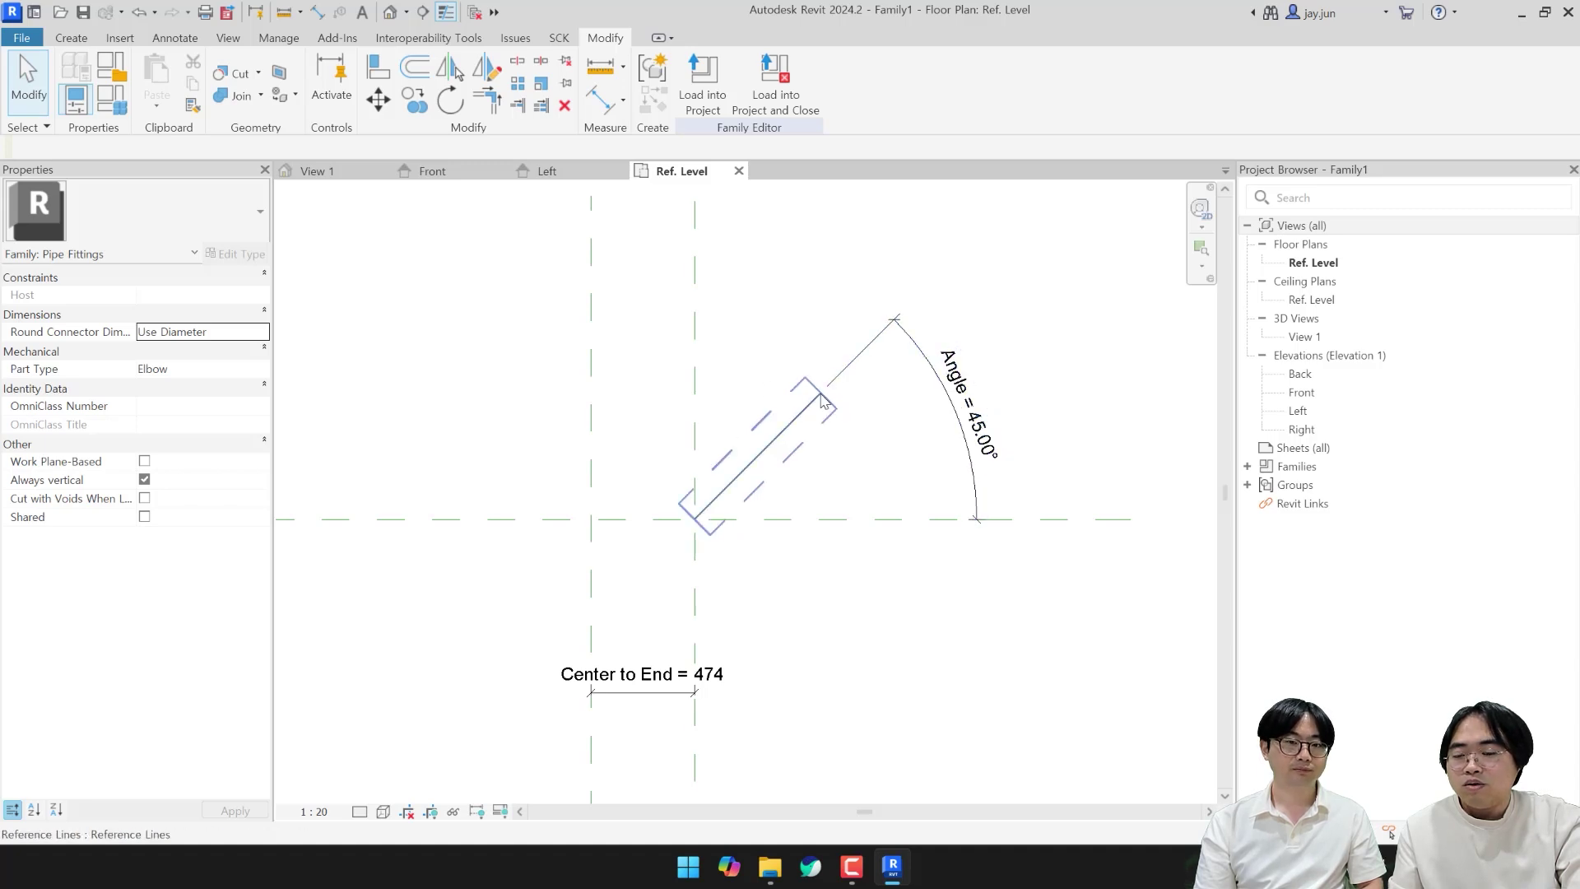
left_click(738, 484)
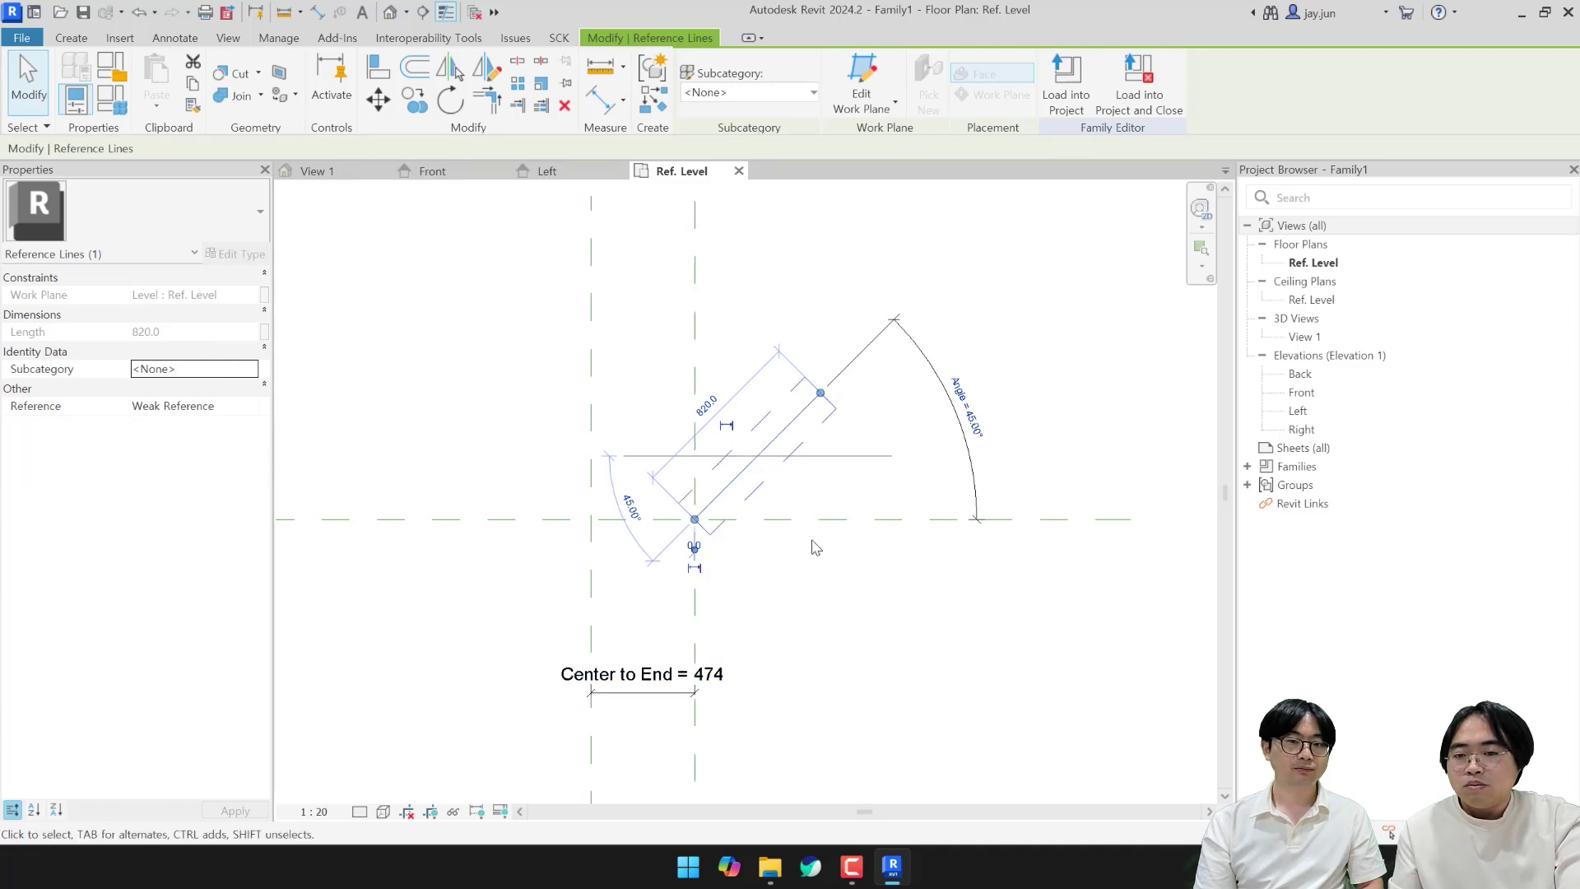
left_click(828, 586)
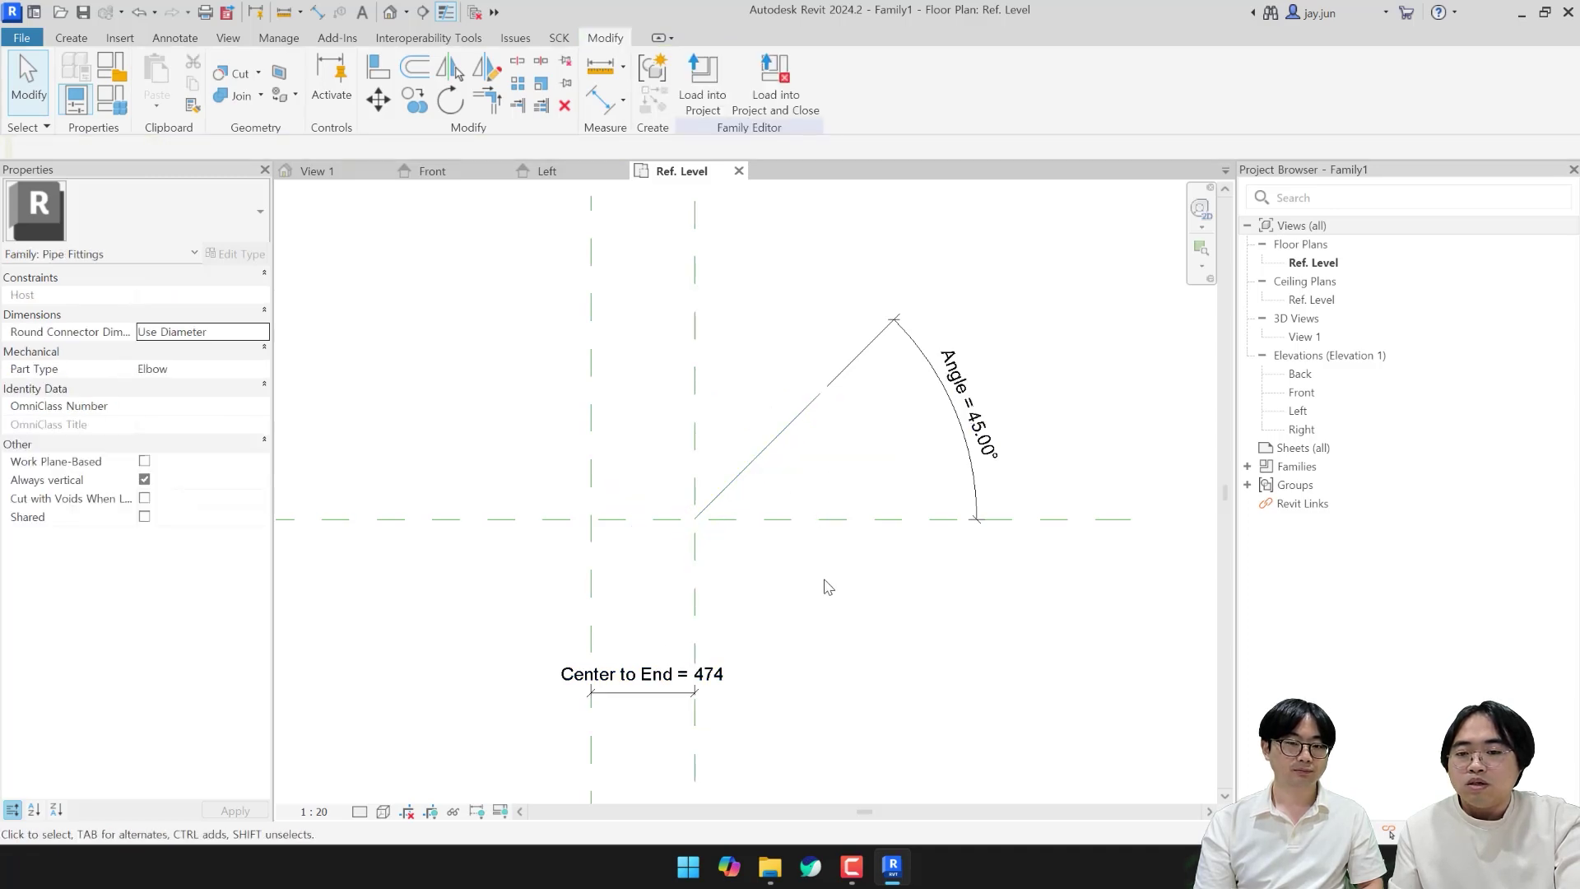
left_click(758, 468)
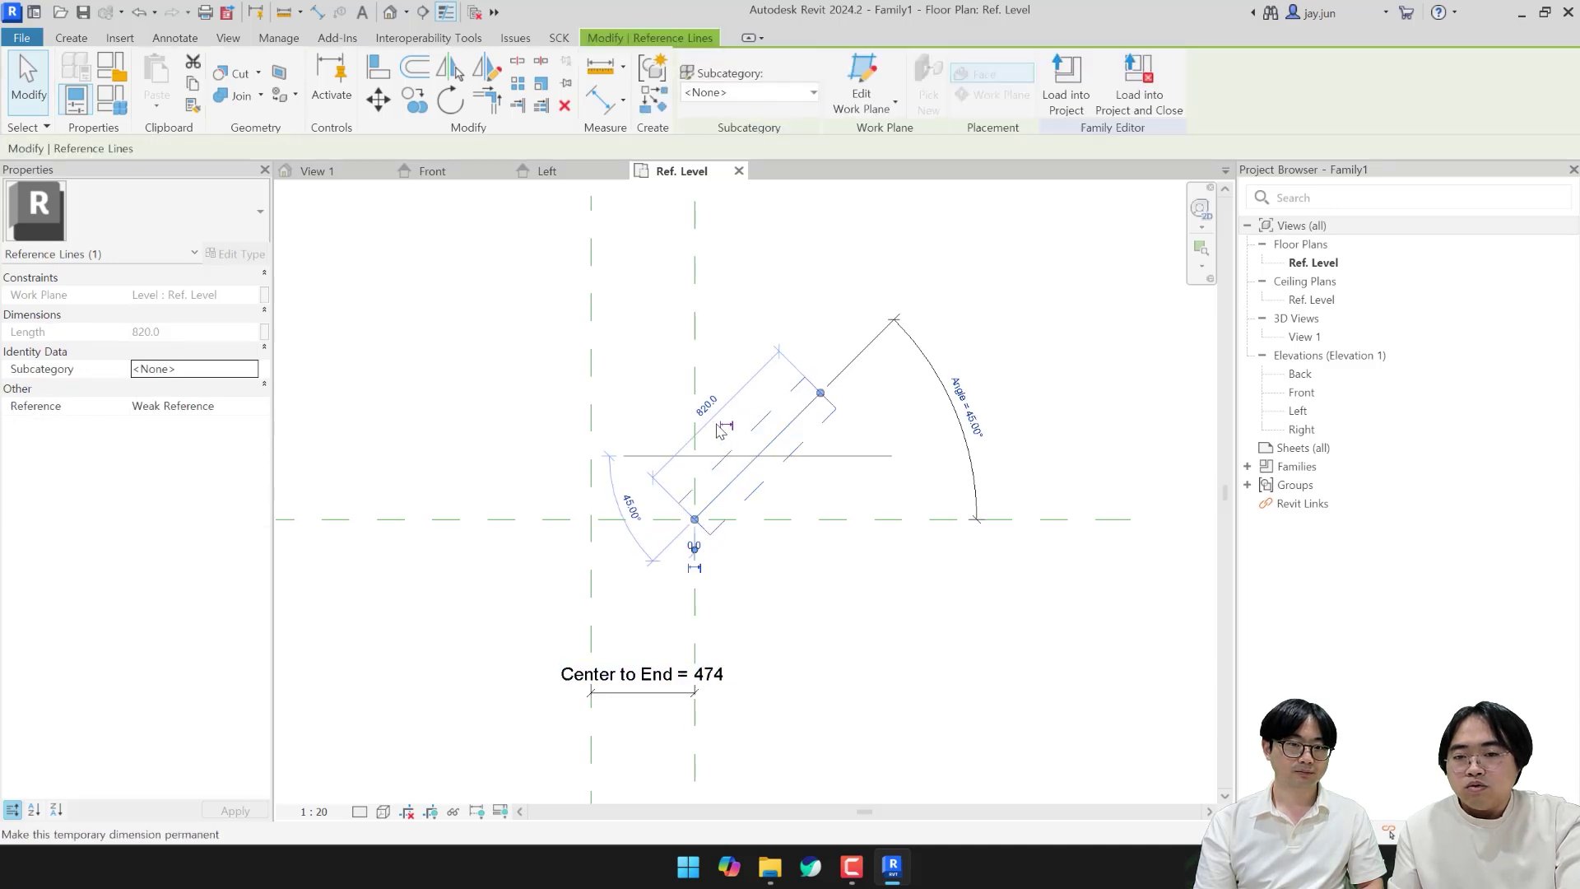
scroll(721, 429, "up", 1)
scroll(706, 425, "down", 1)
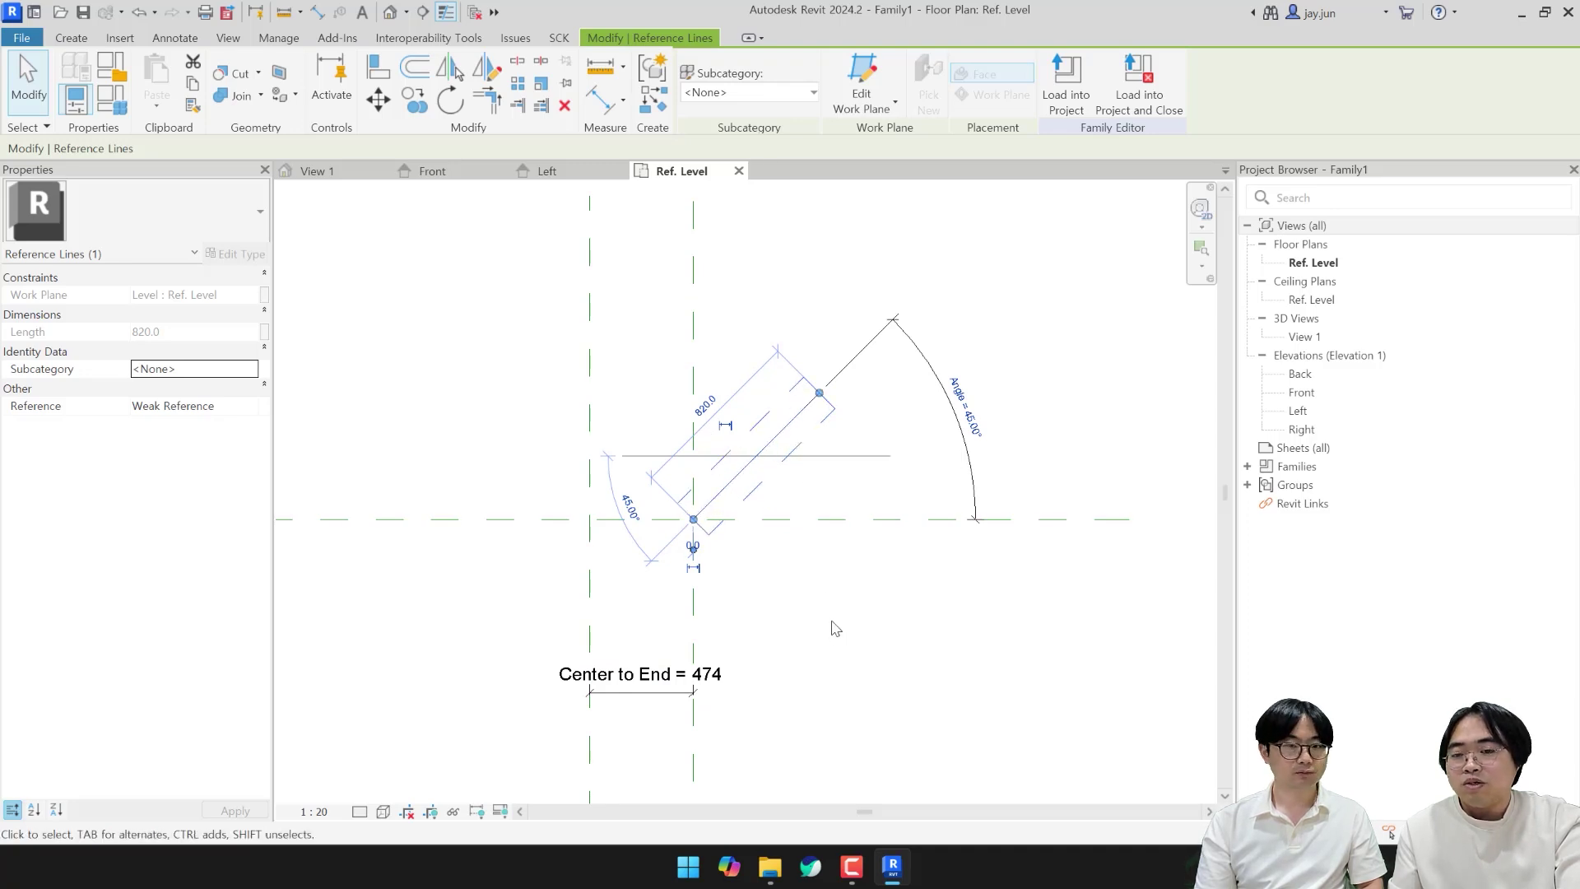
left_click(779, 551)
left_click(757, 476)
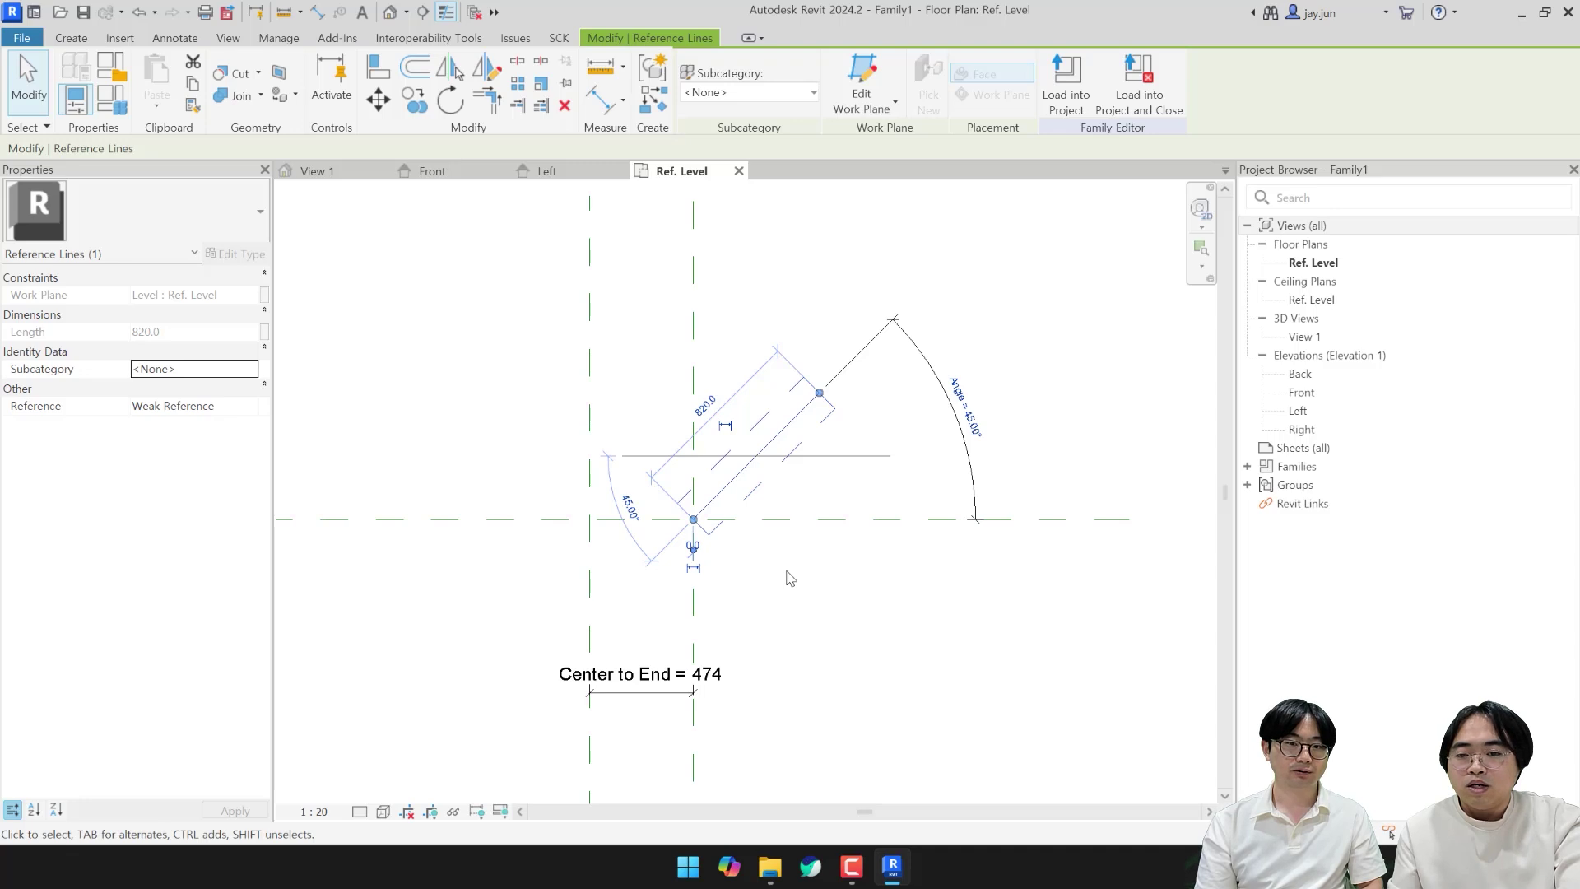
Step: Align the diagonal reference line's start point to the horizontal and vertical center planes and lock both alignments
key("Escape")
key("a")
key("l")
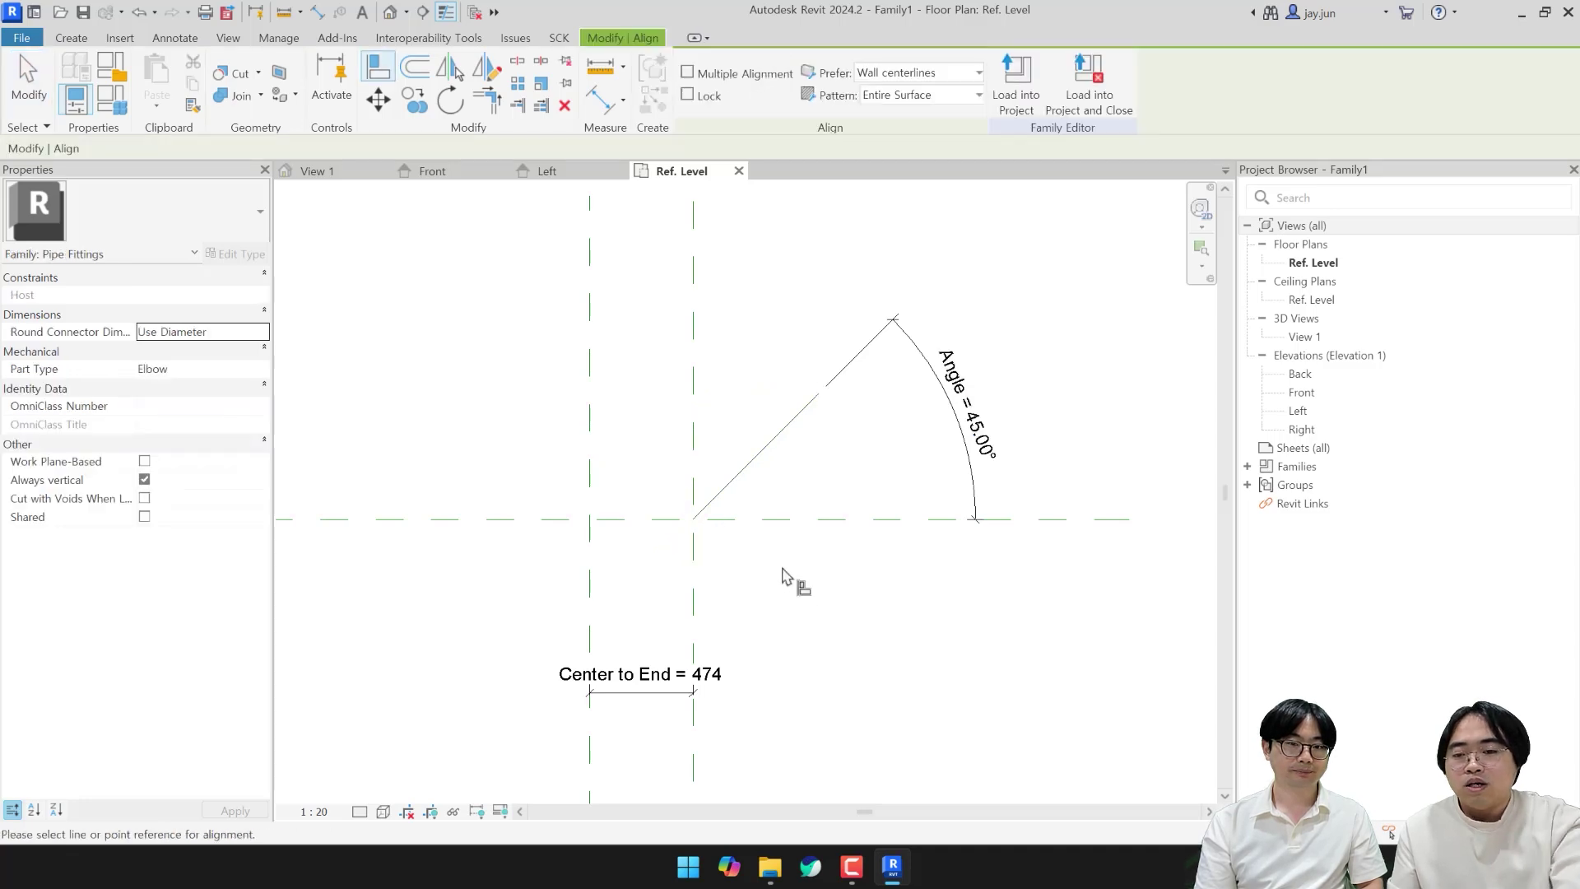
left_click(778, 535)
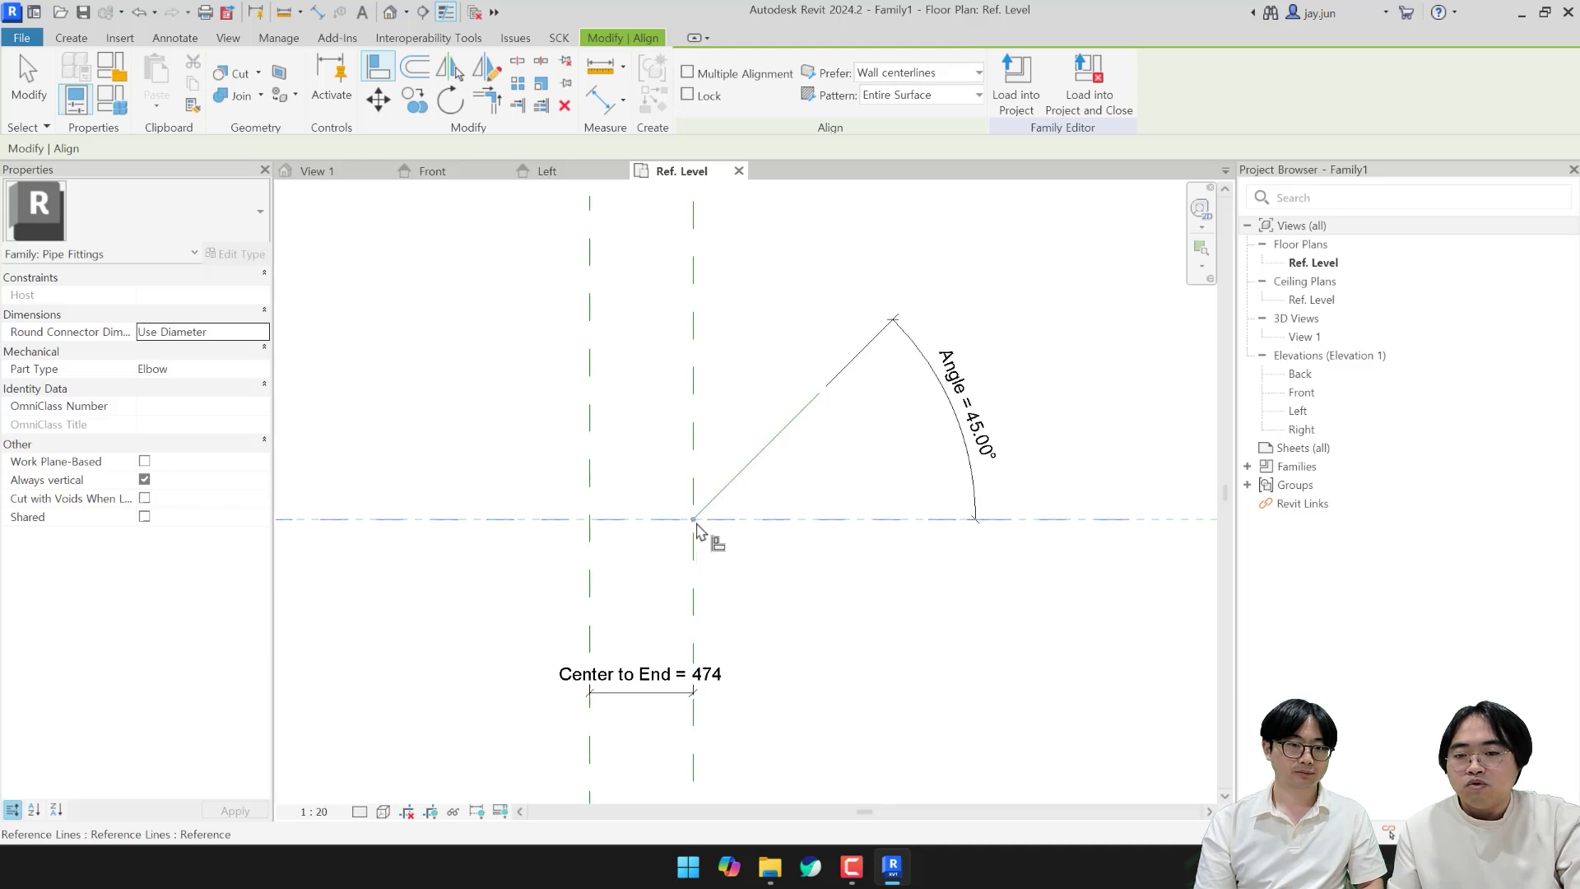
left_click(696, 527)
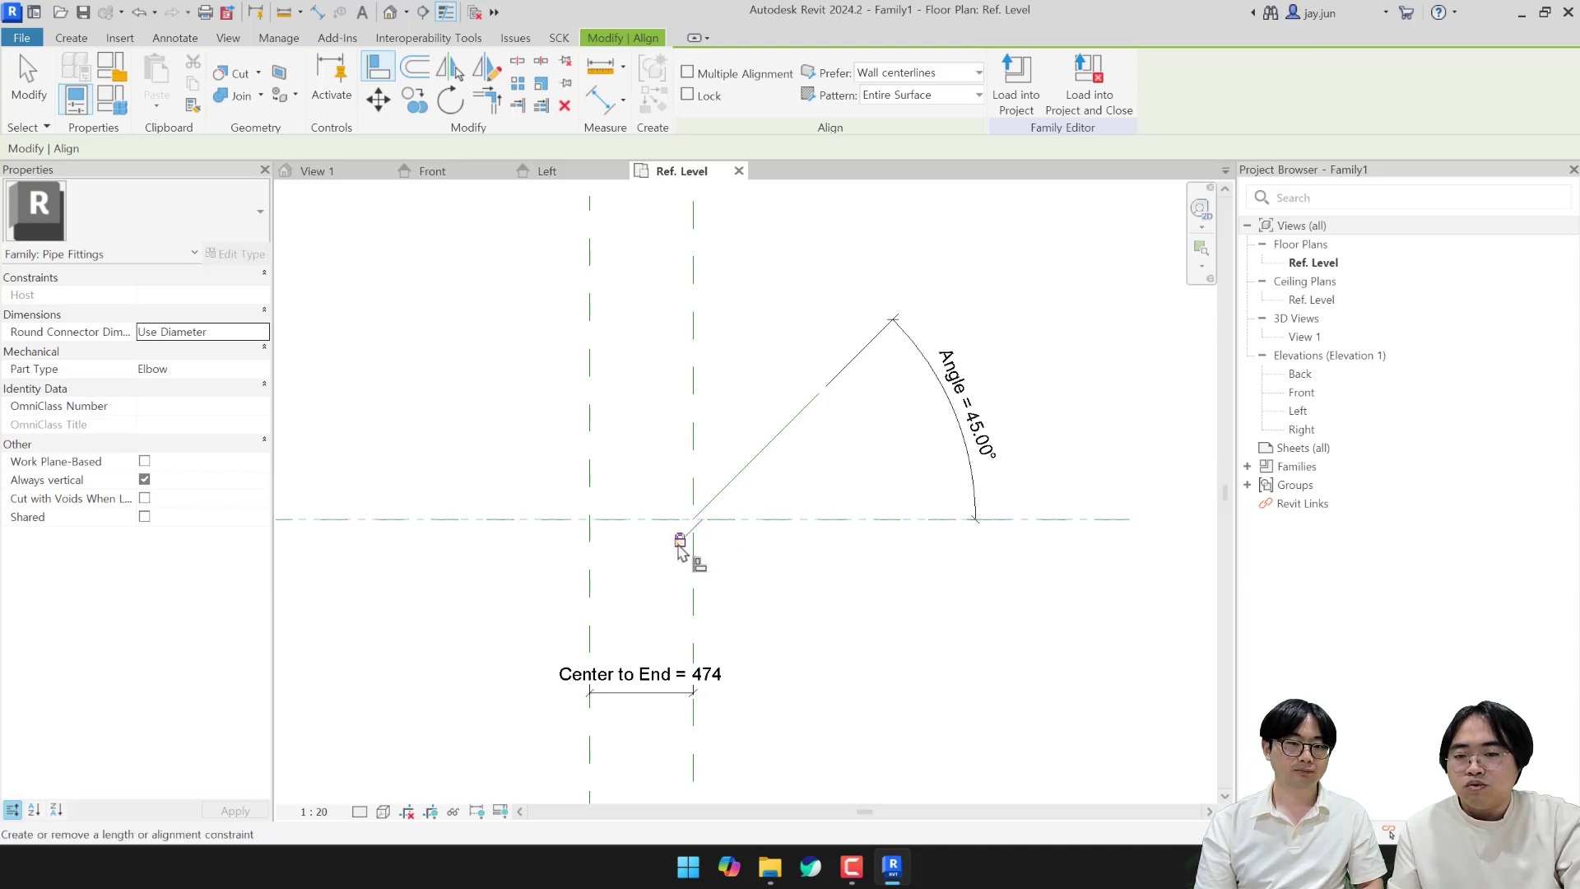
left_click(692, 458)
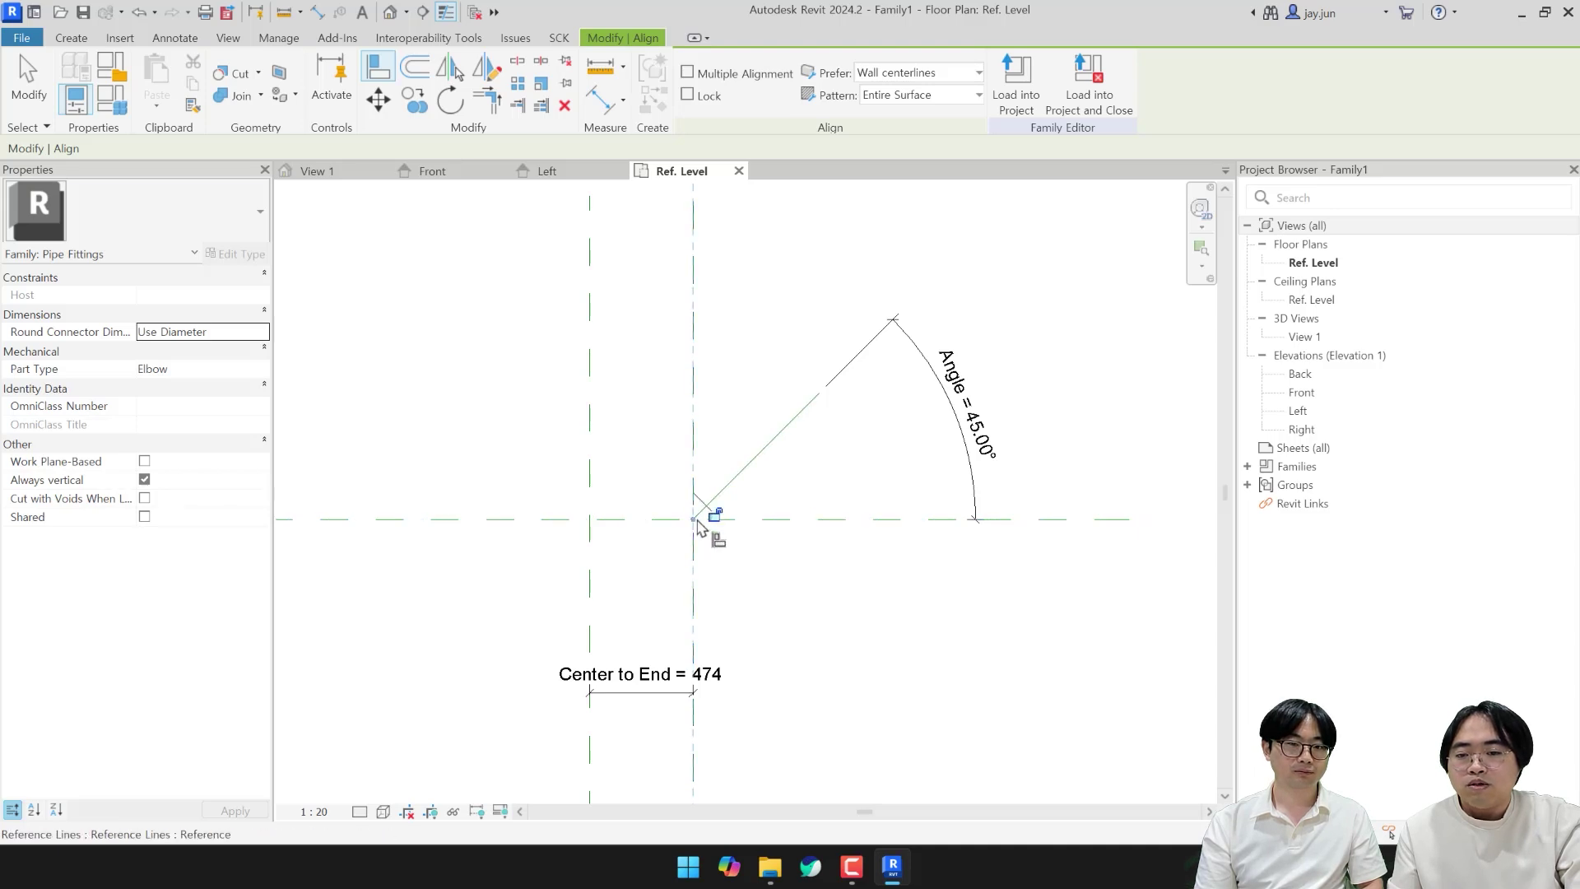
left_click(714, 514)
key("Escape")
key("Escape")
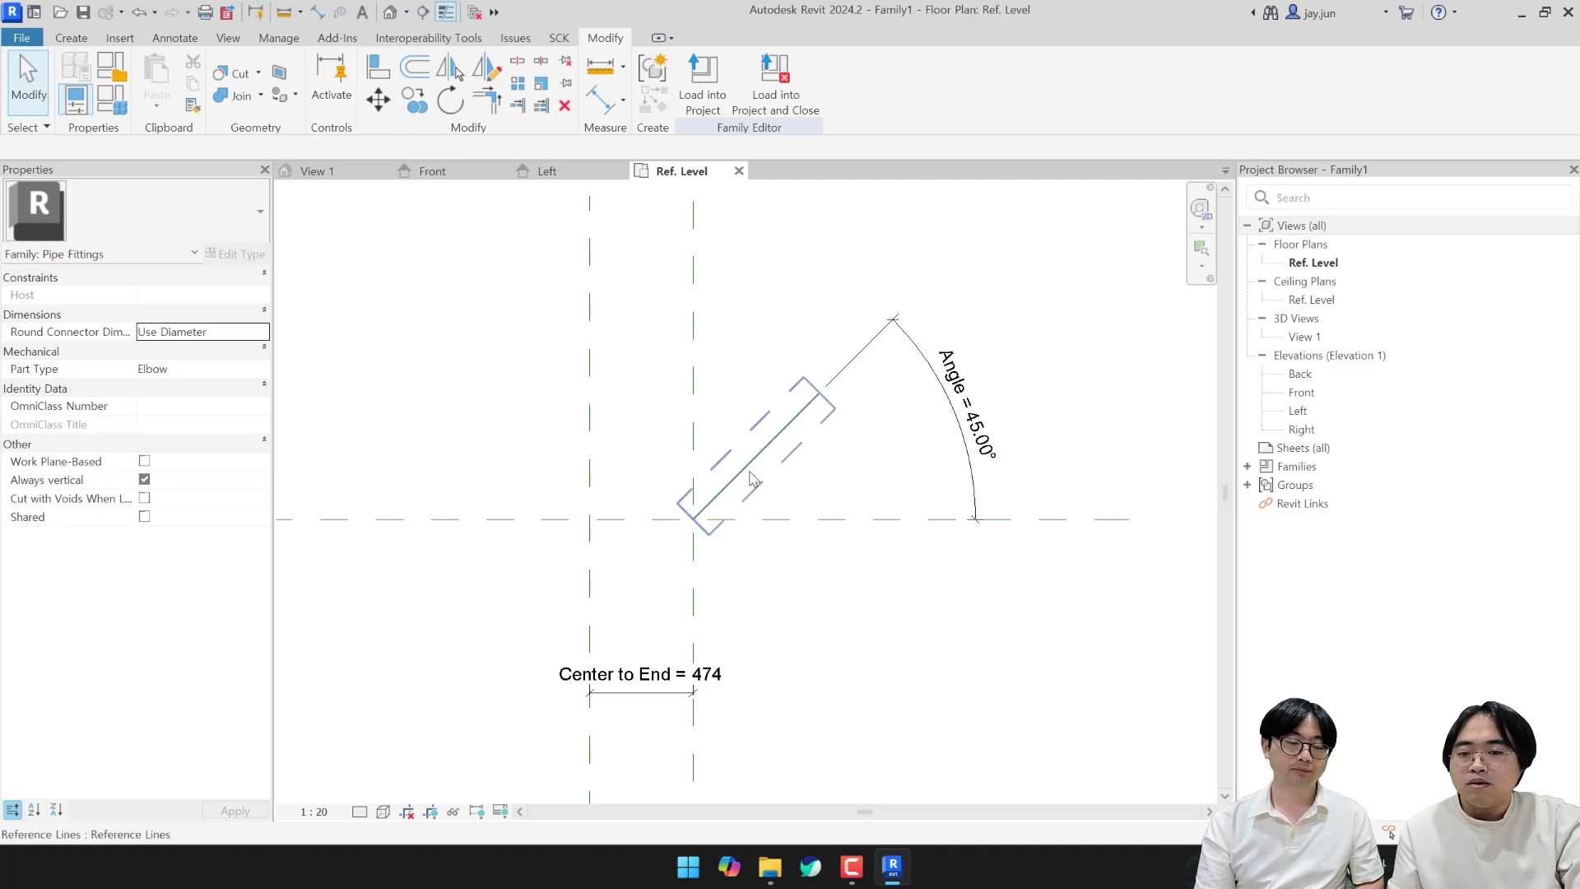
Step: Make the diagonal reference line's temporary length dimension permanent and move it to the line's lower-right side
left_click(757, 445)
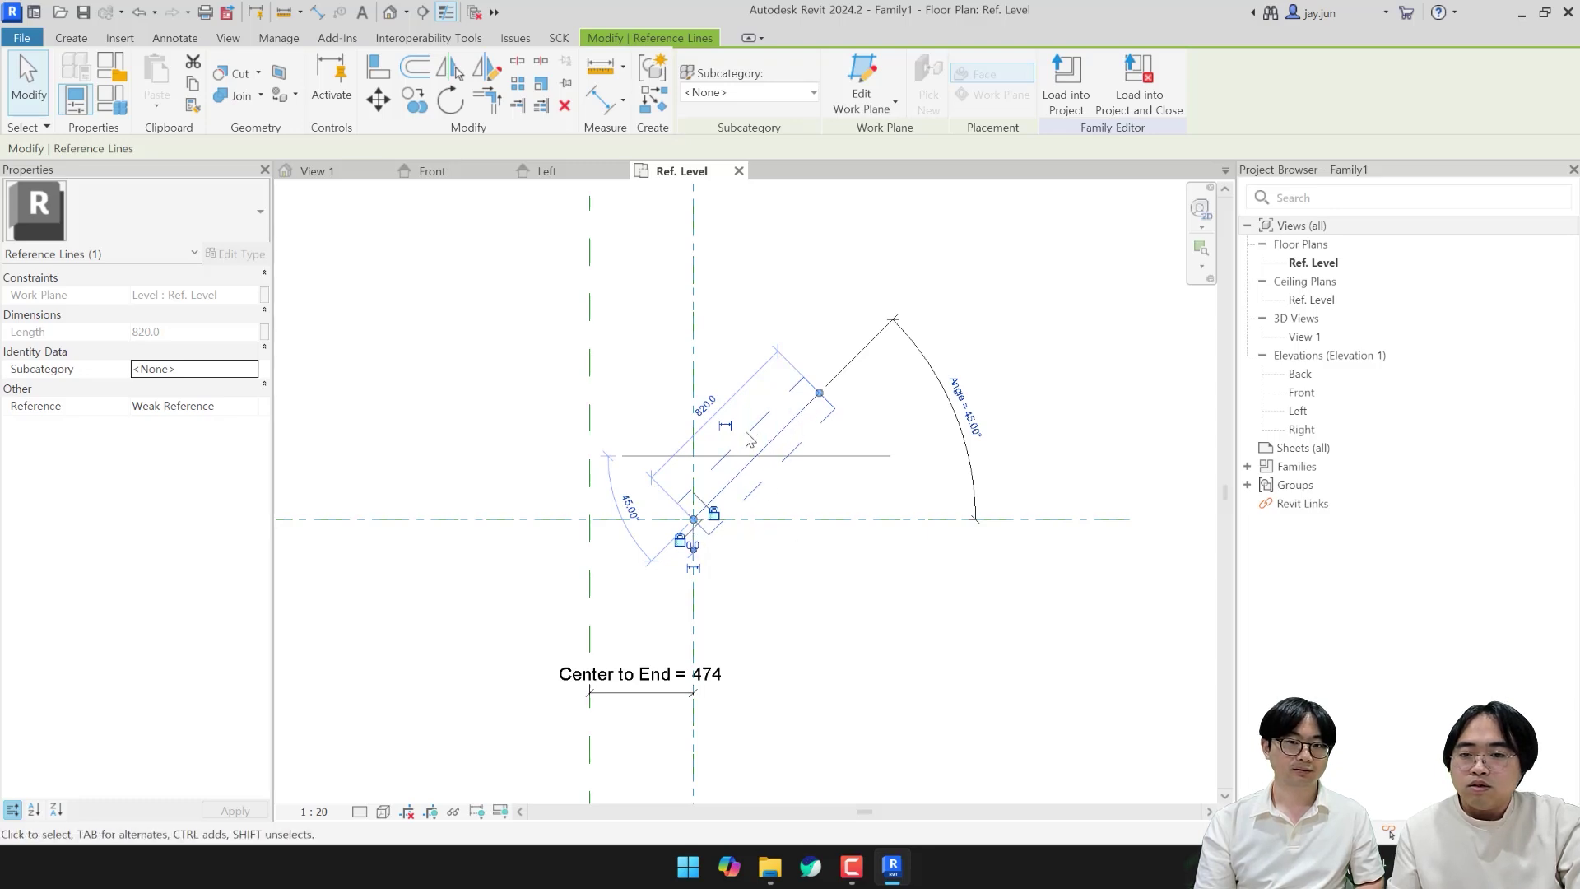
left_click(726, 425)
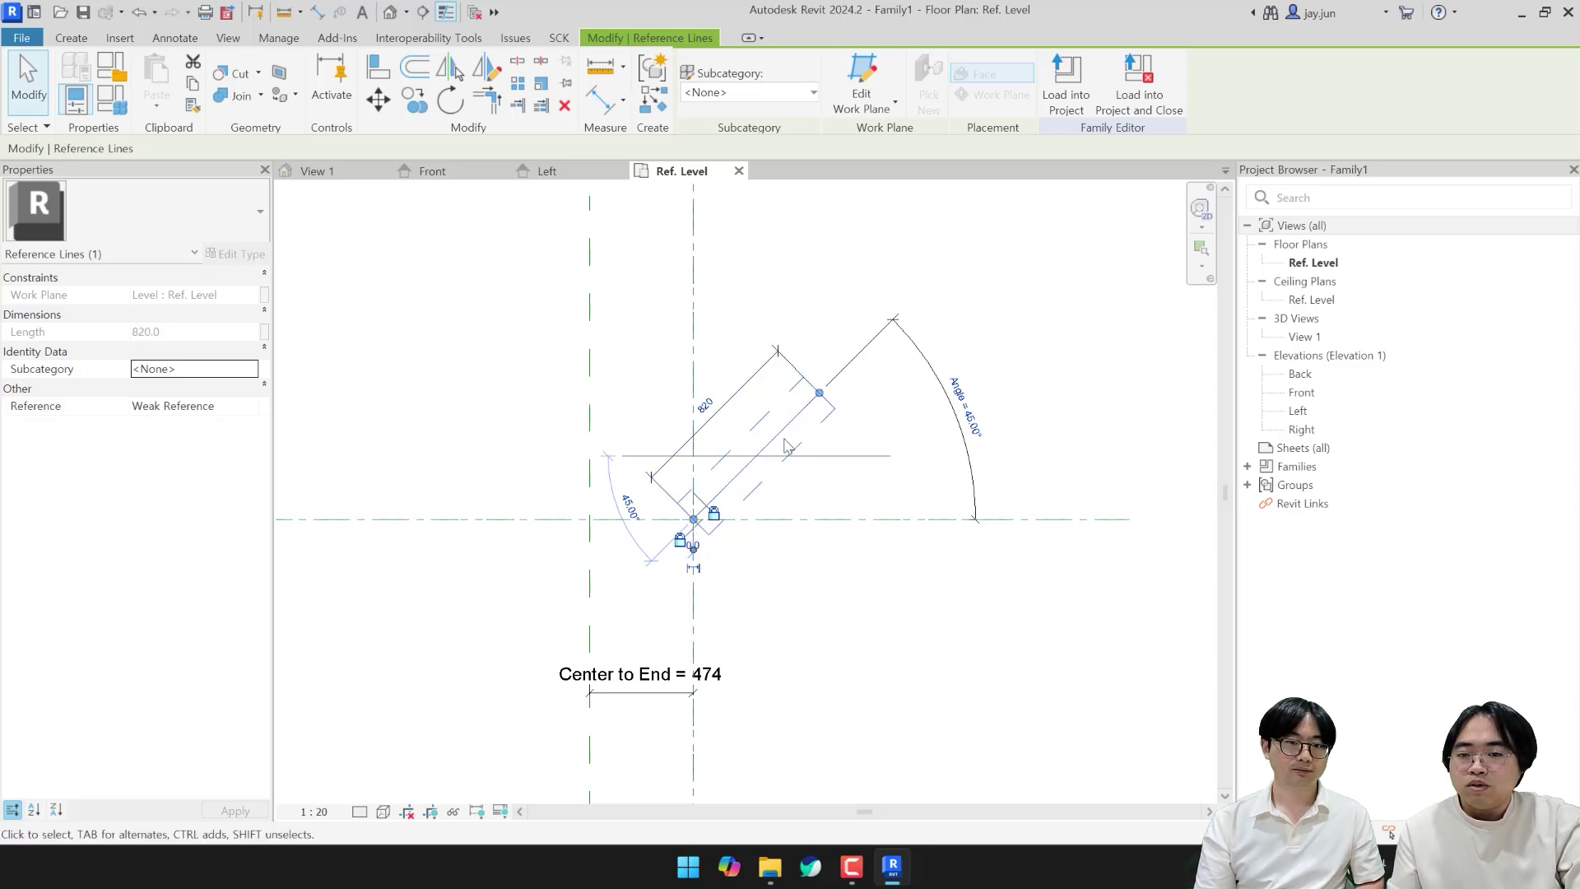
left_click(724, 402)
left_click_drag(744, 416, 864, 565)
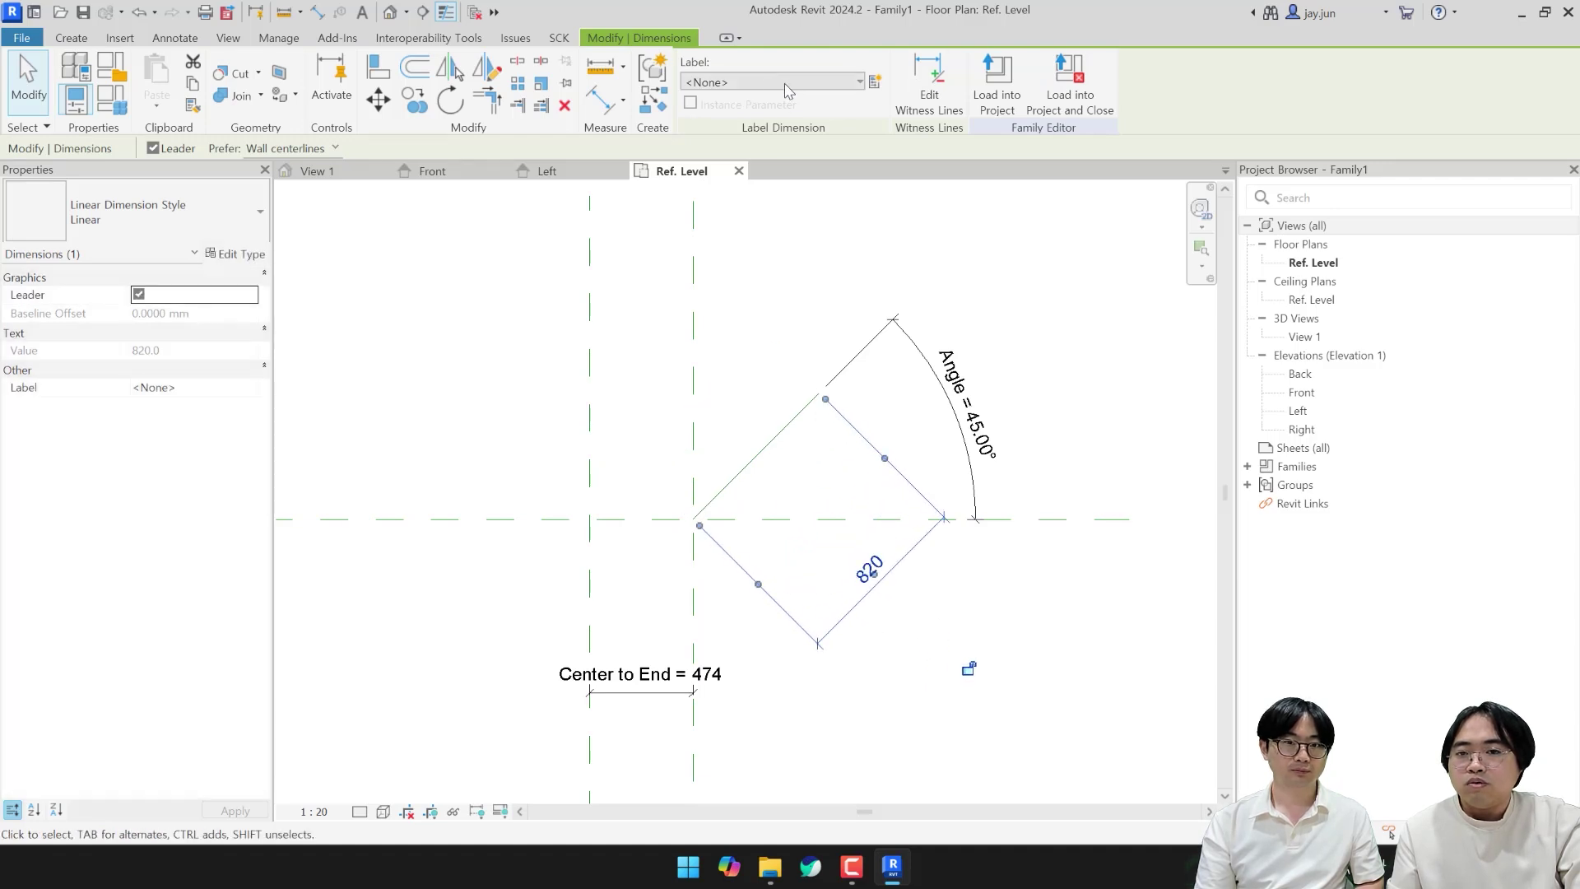
Step: Label the diagonal line's length dimension with the existing Center to End parameter and check the reference line's constraints
left_click(806, 85)
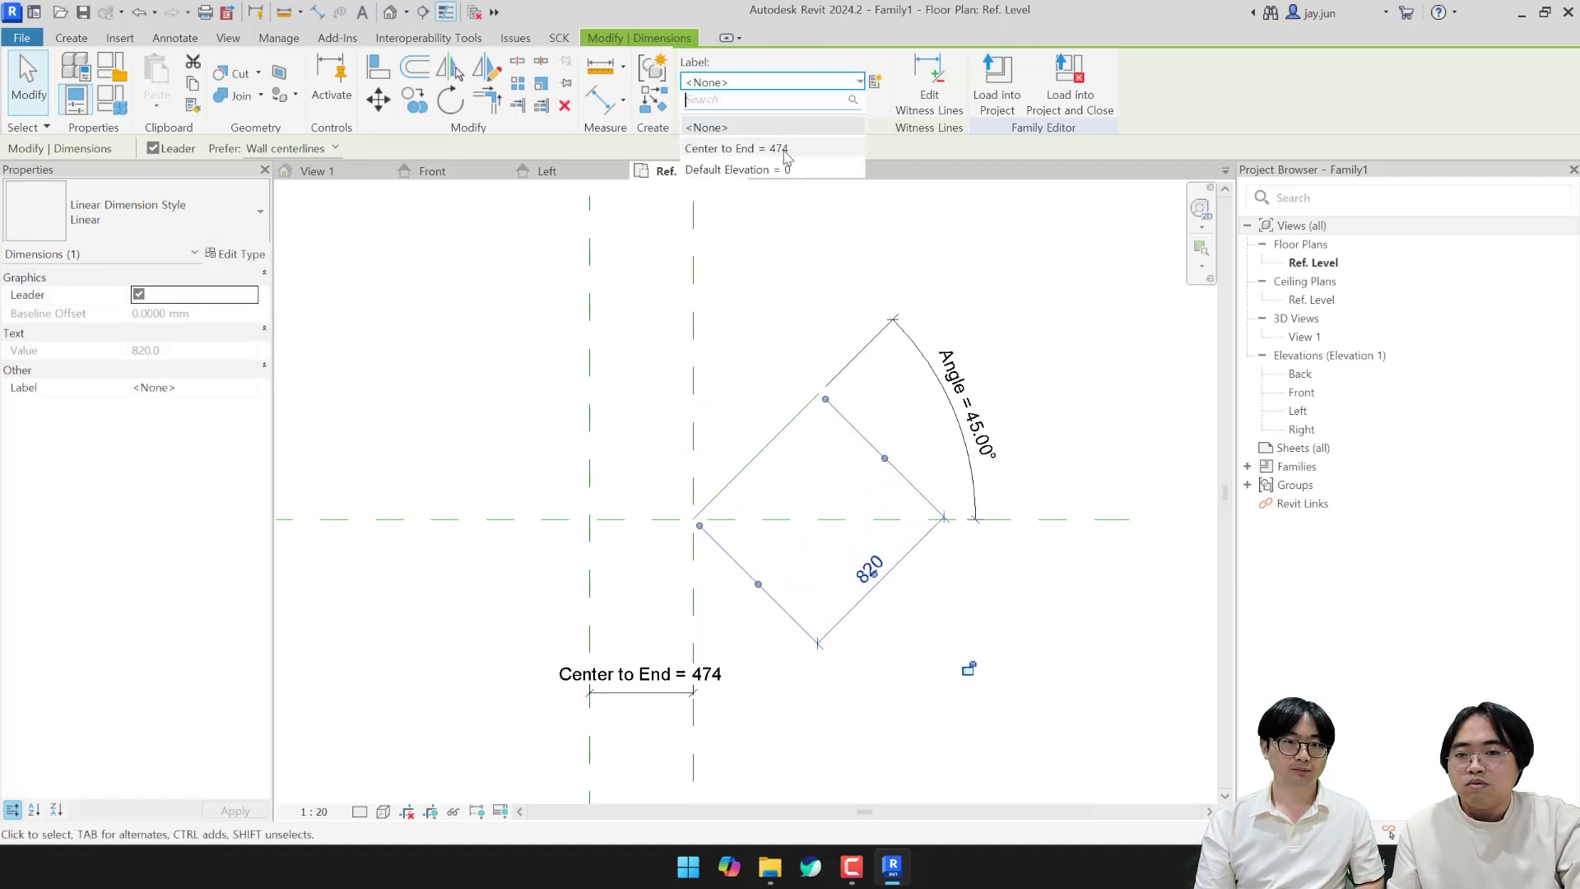
left_click(736, 149)
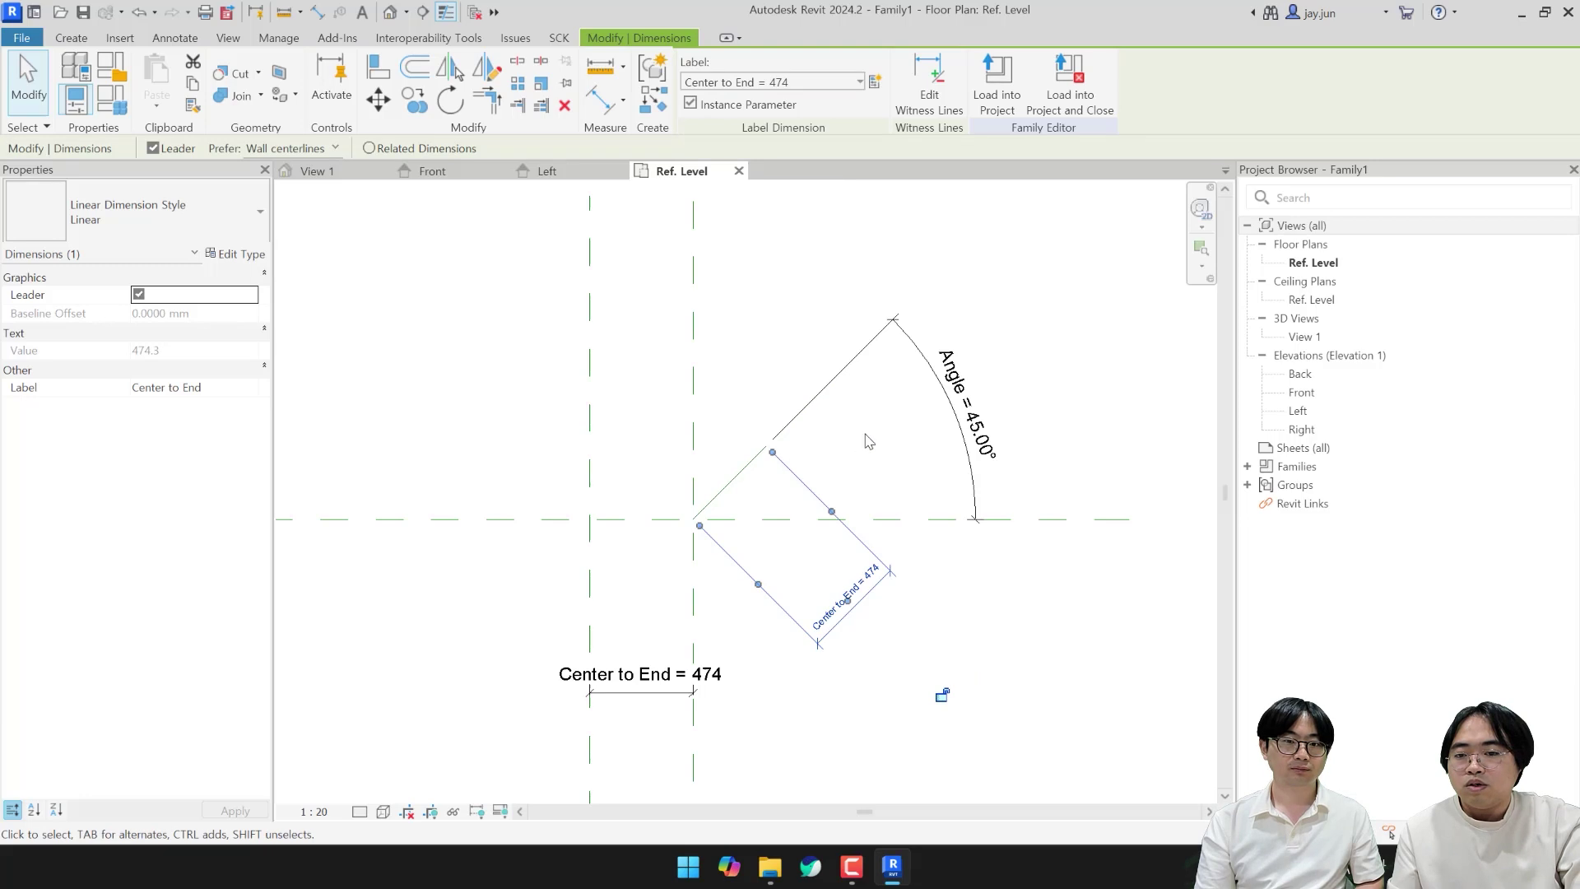
left_click(762, 481)
left_click(745, 467)
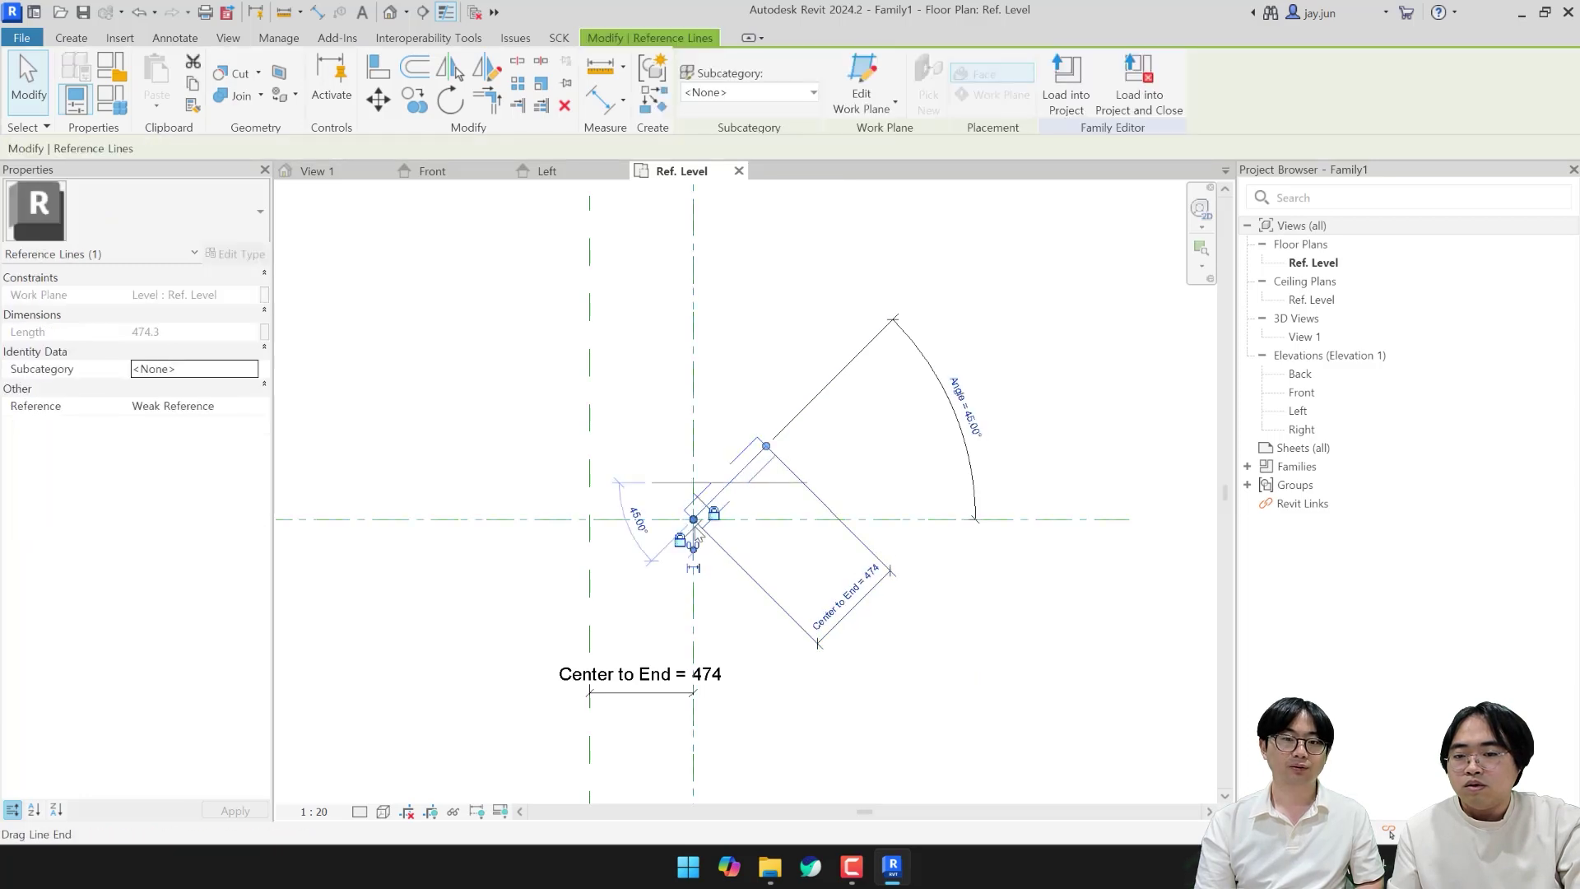
left_click(878, 459)
middle_click_drag(770, 491, 808, 544)
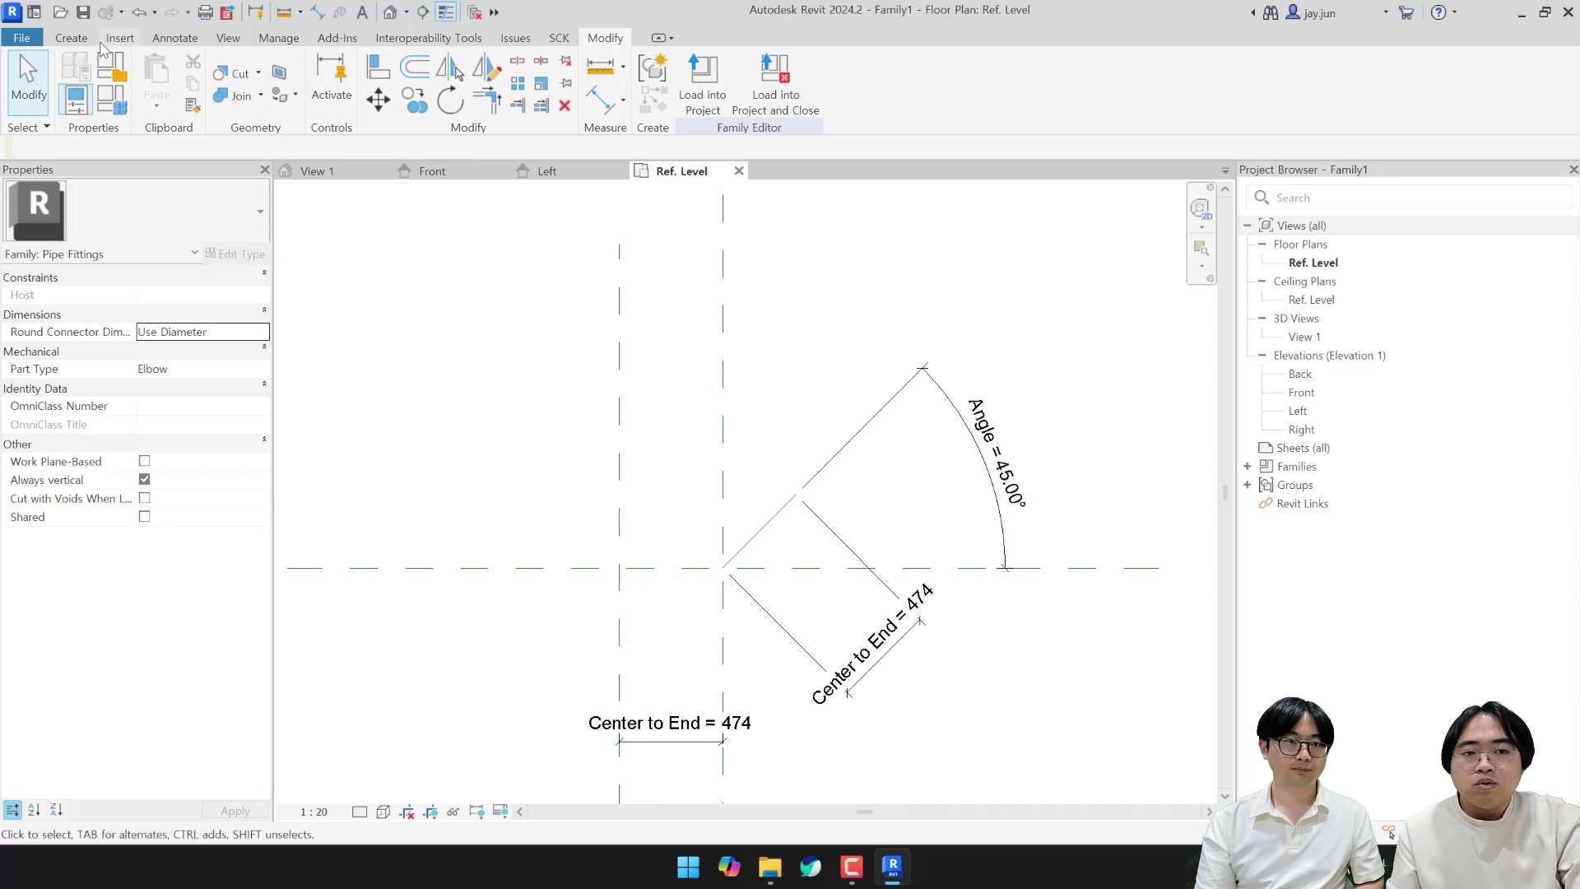
left_click(177, 39)
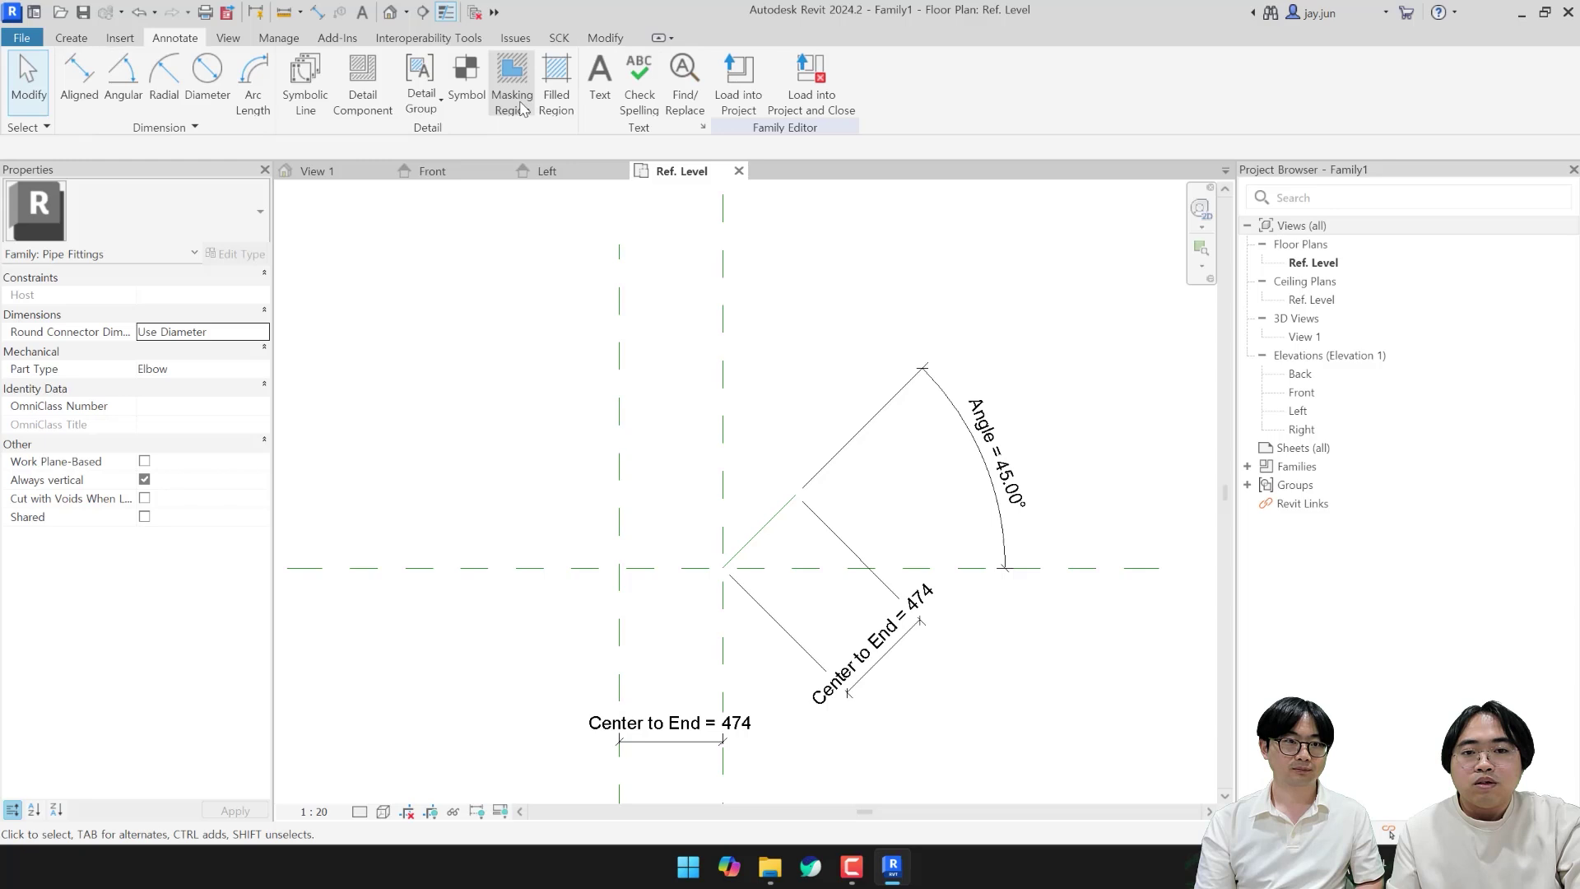
left_click(310, 78)
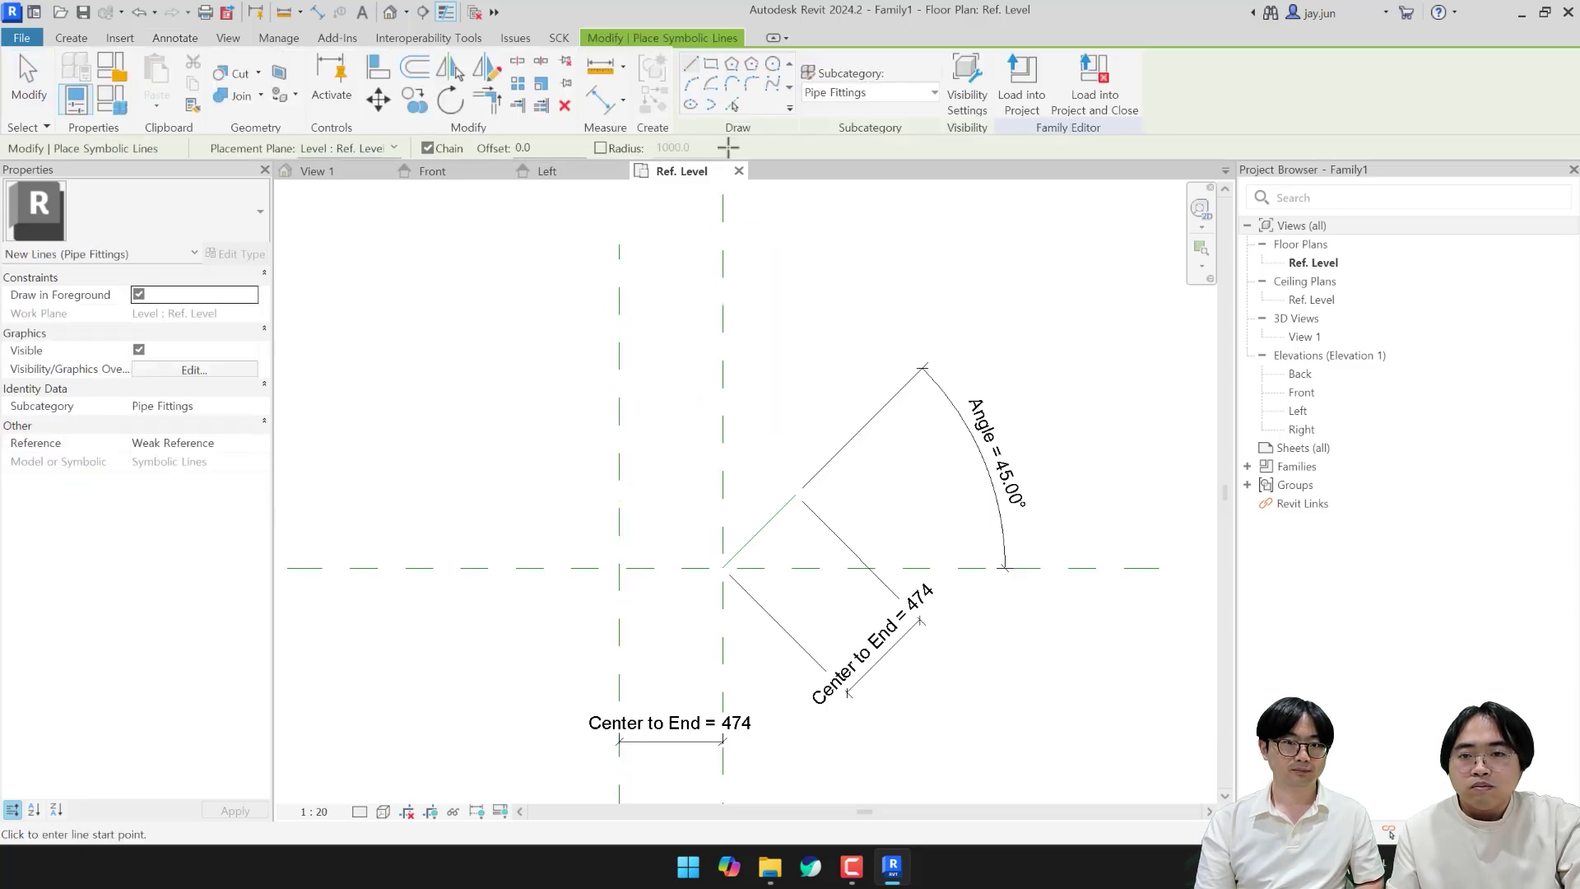
left_click(690, 83)
left_click(619, 567)
left_click(772, 512)
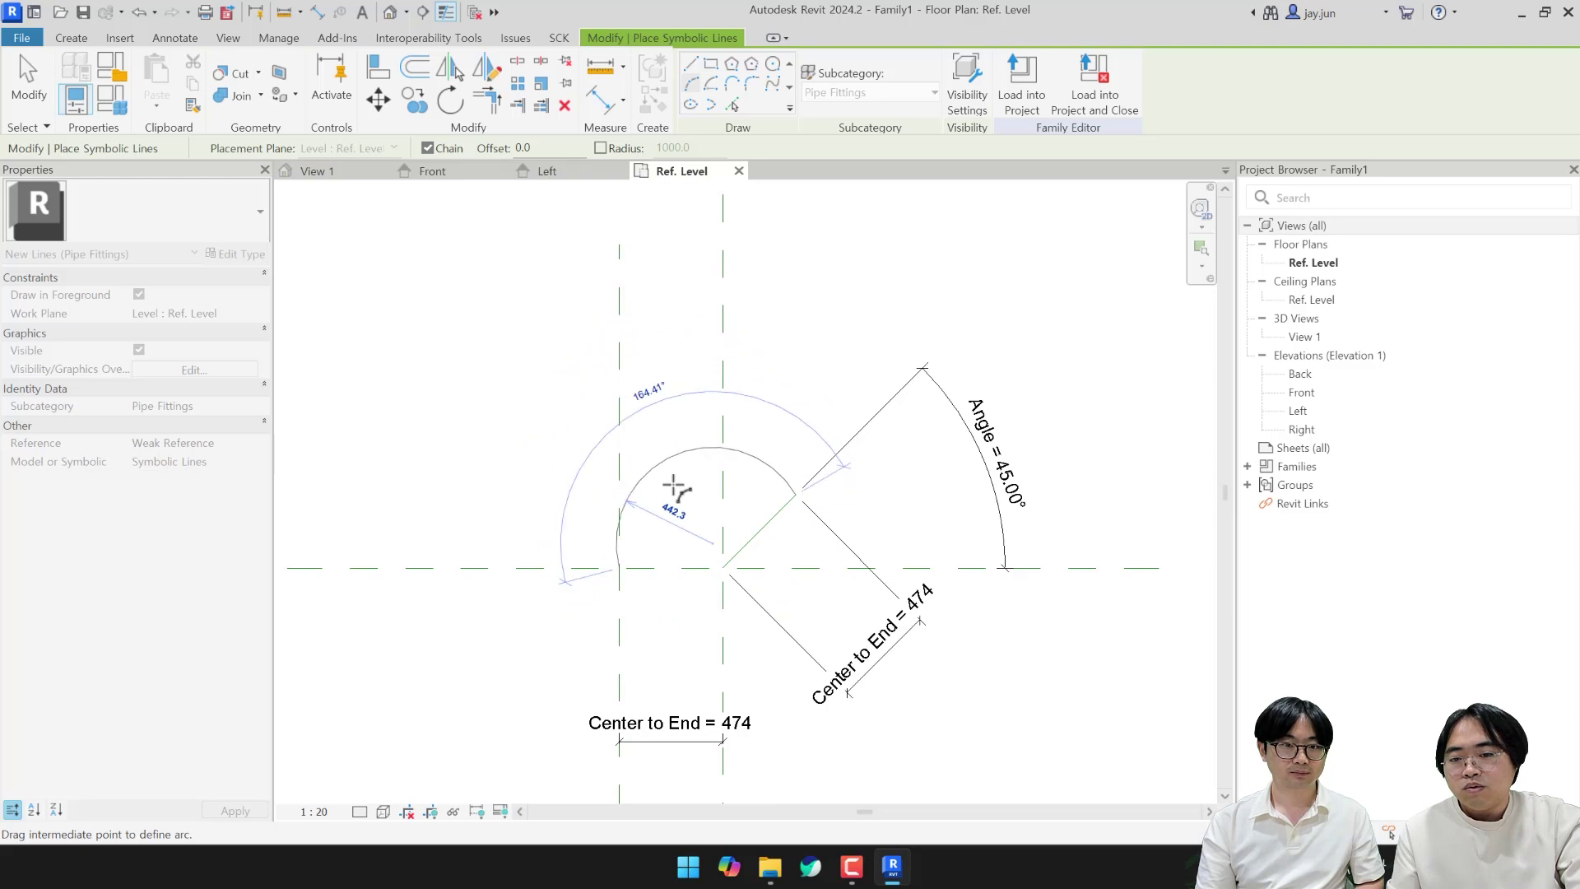
left_click(717, 553)
key("Escape")
key("Escape")
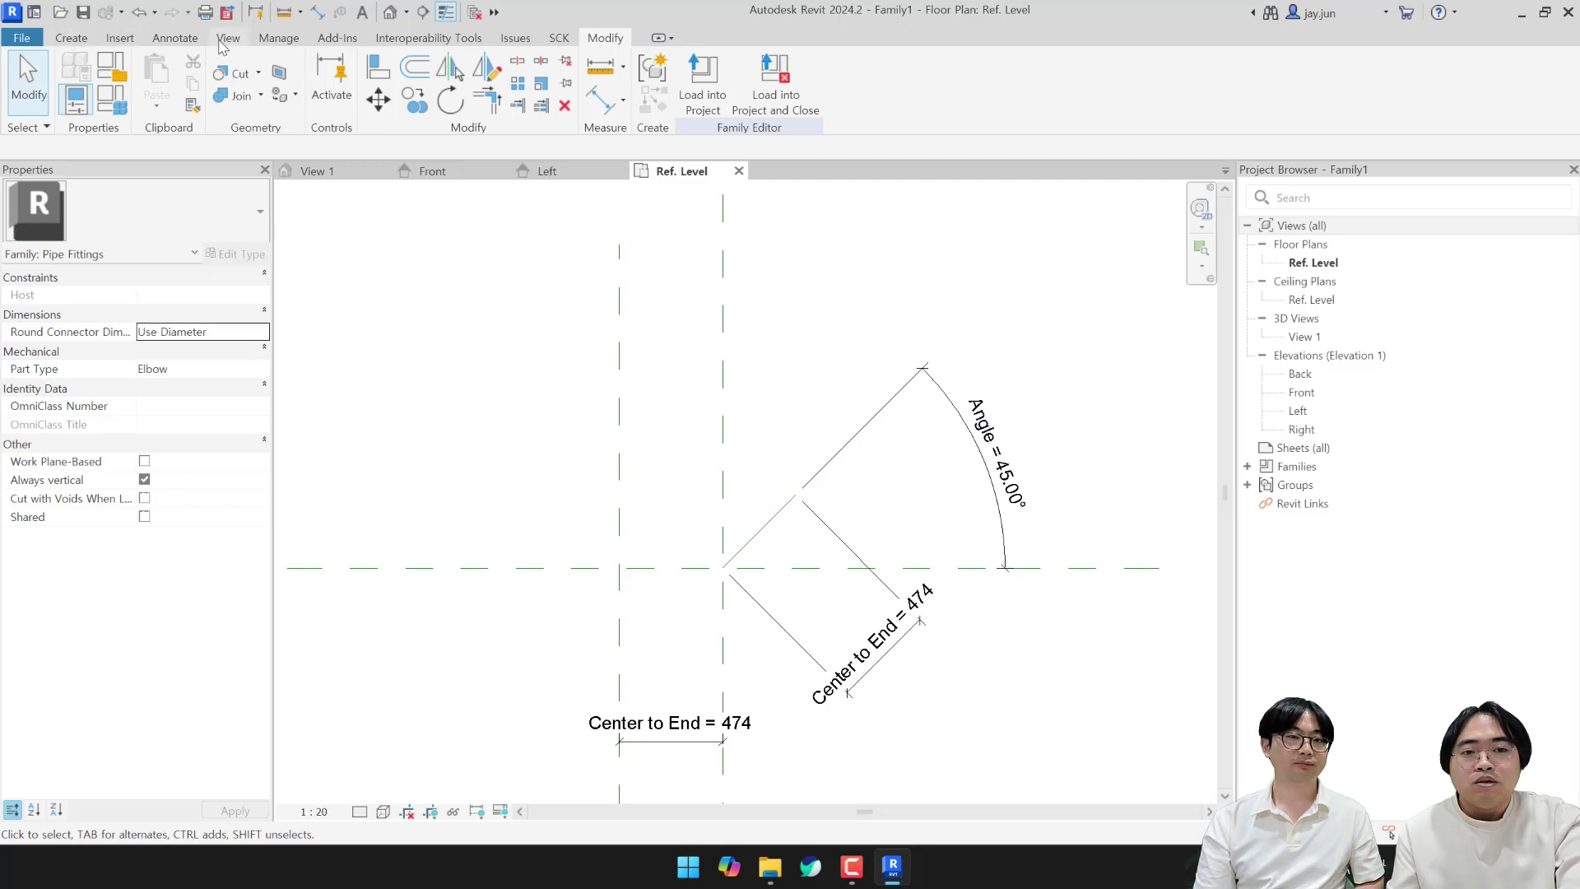
Step: Draw a symbolic line about 1340 mm long from the diagonal reference line's outer end, perpendicular to it, crossing both vertical reference planes
left_click(188, 41)
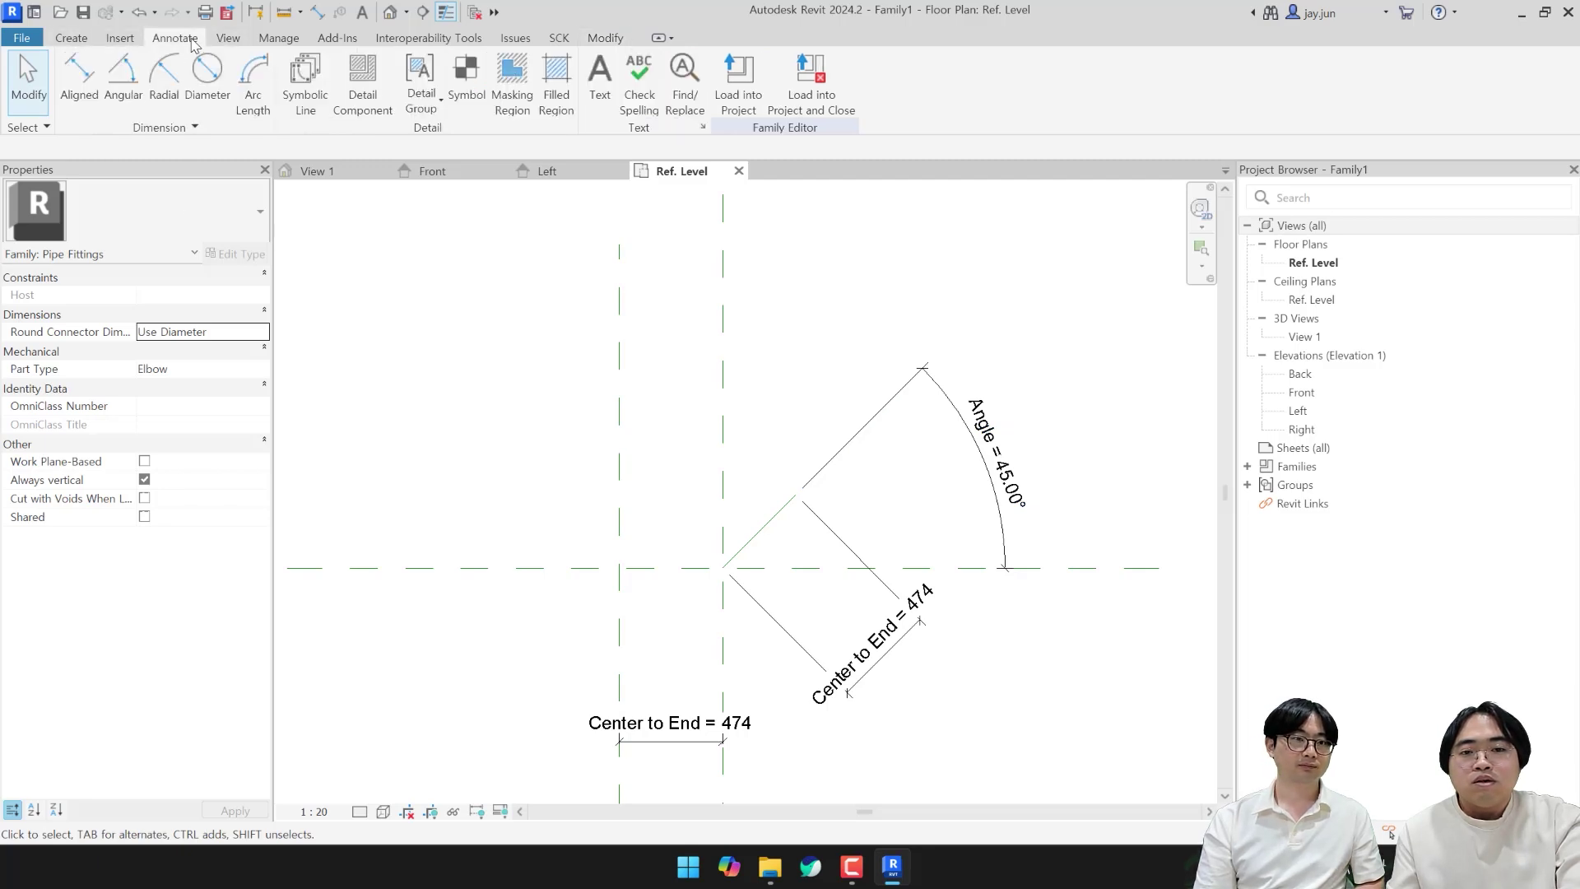
left_click(318, 118)
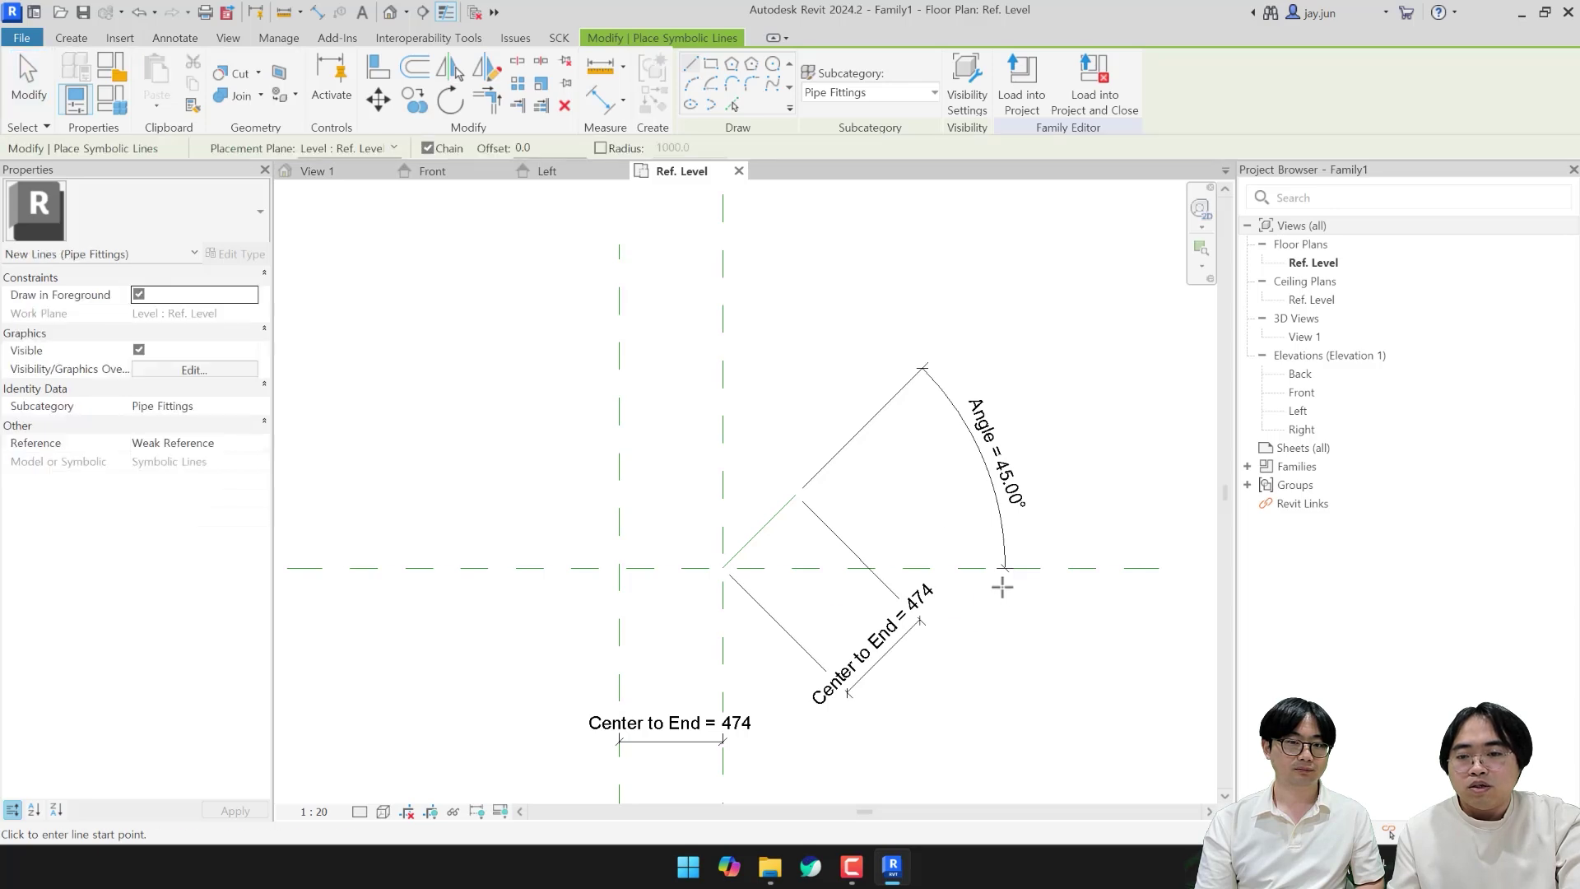
left_click(724, 566)
left_click(795, 495)
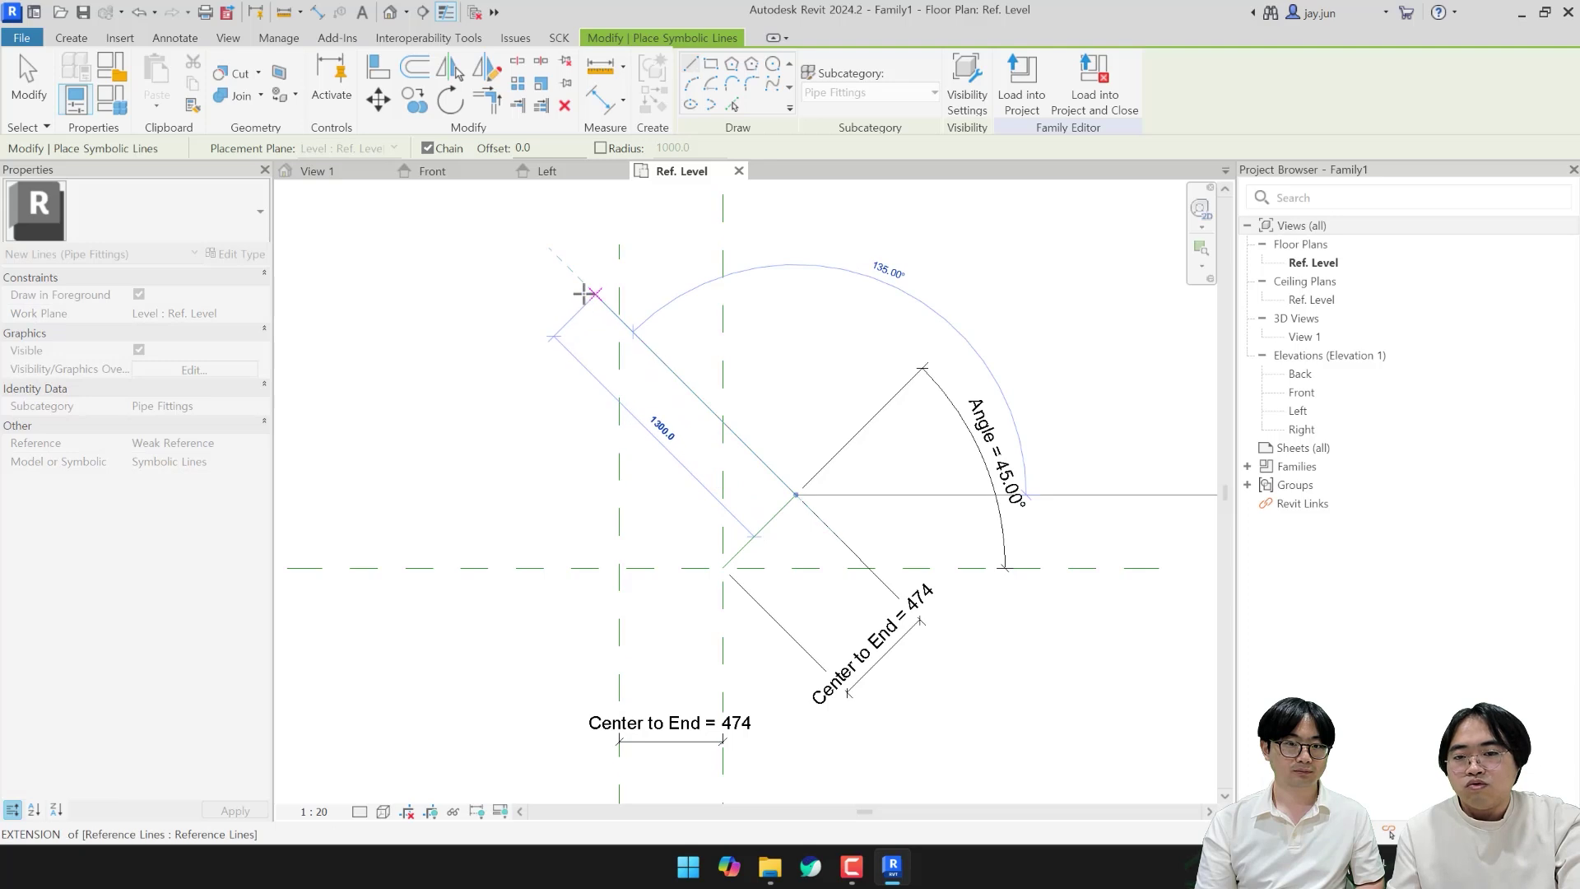
left_click(589, 288)
key("Escape")
key("Escape")
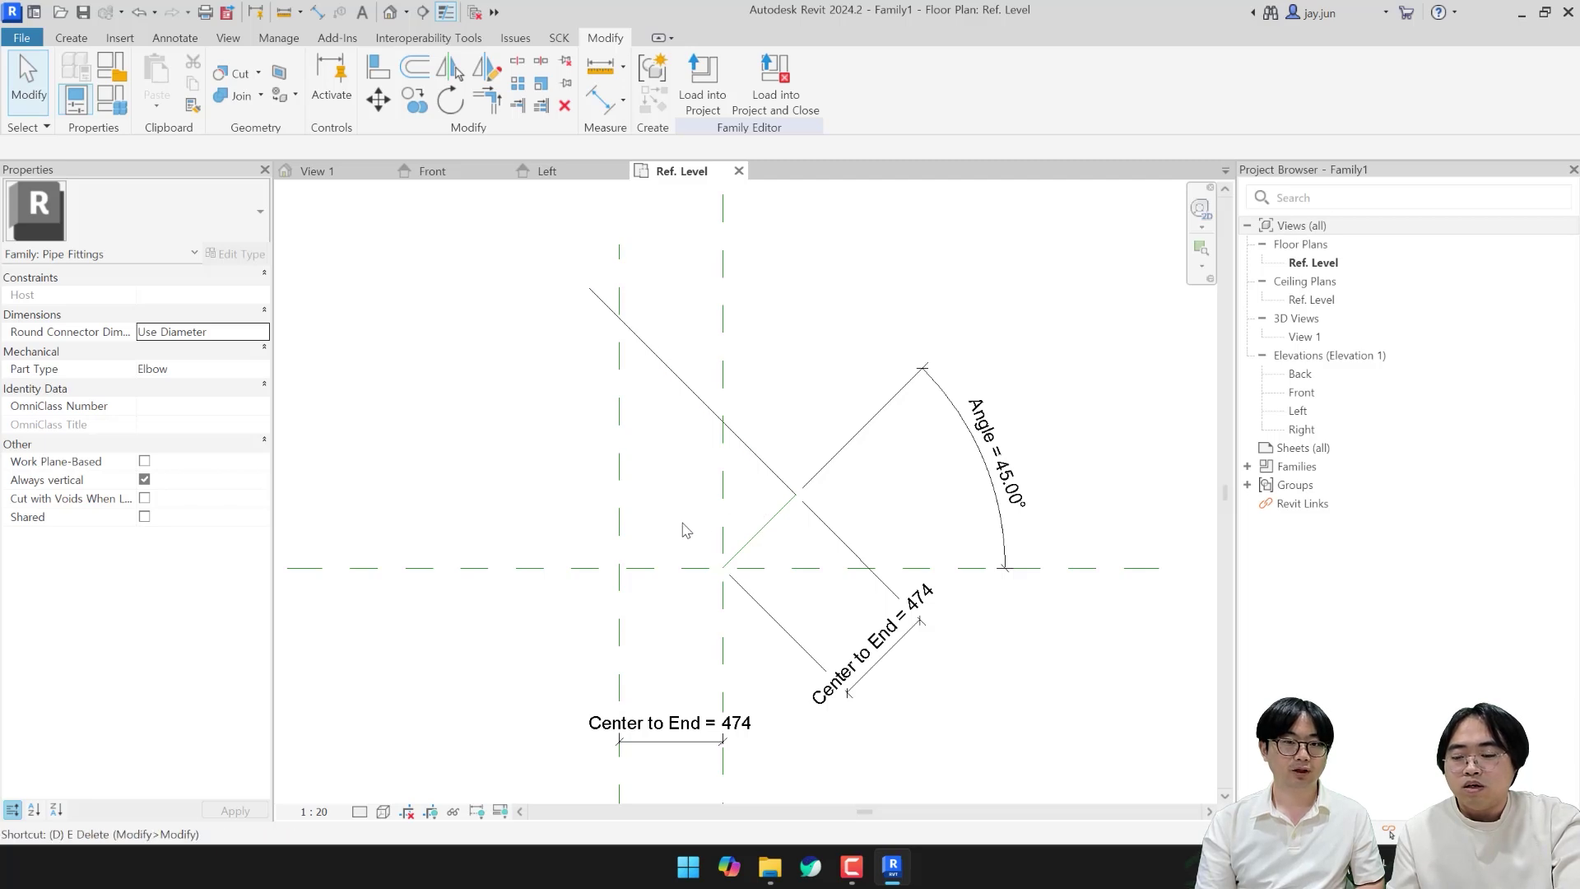
Step: Add an angular dimension between the diagonal reference line and the symbolic line, and lock it
key("d")
key("i")
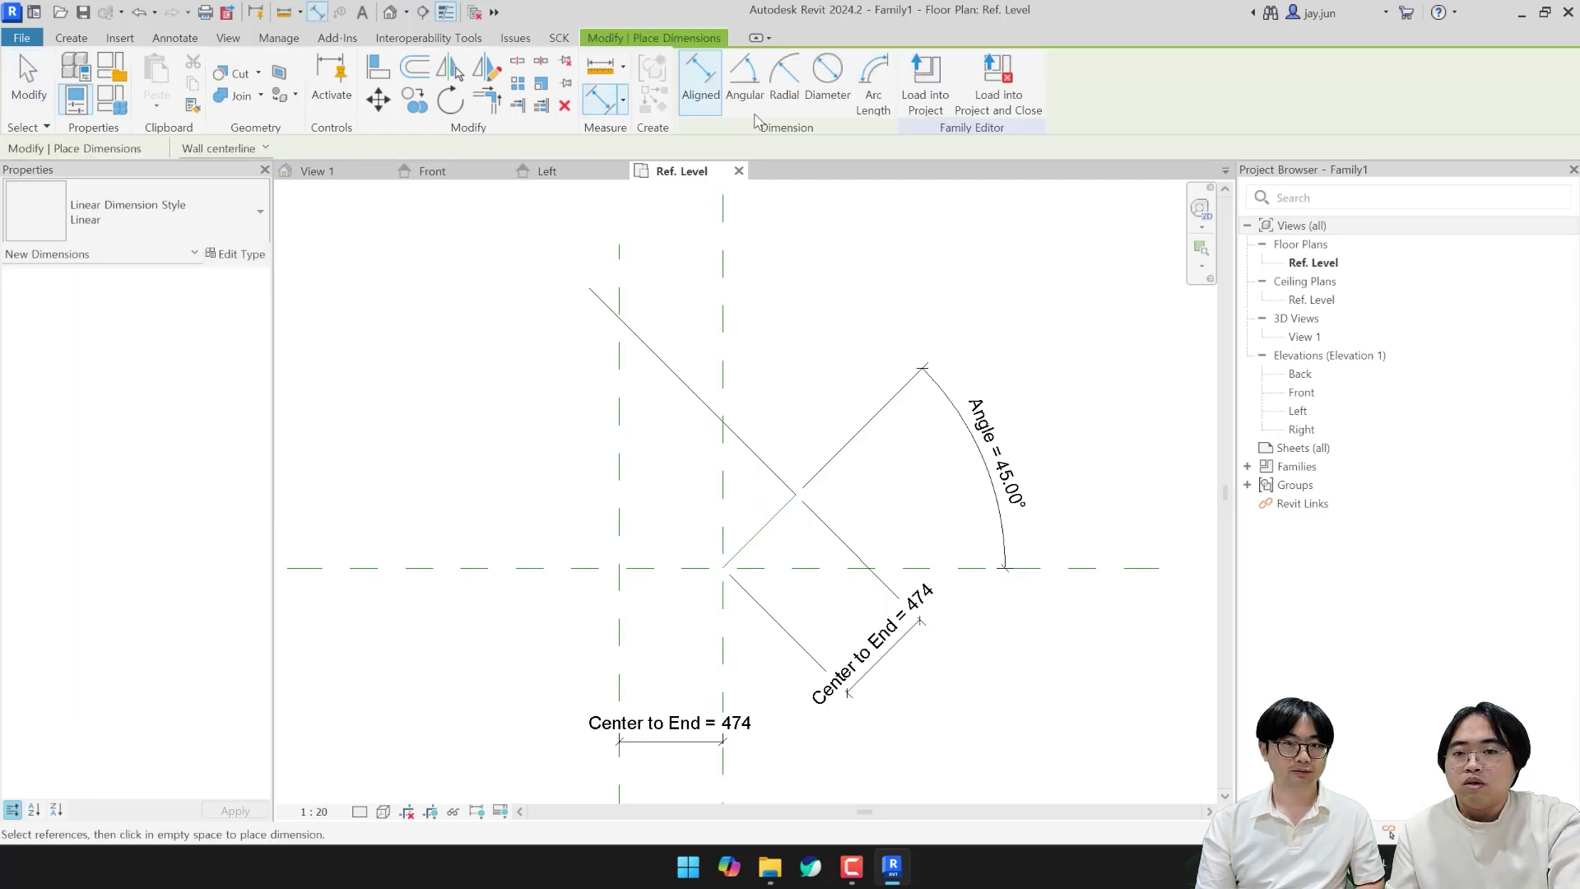
left_click(743, 76)
left_click(781, 517)
left_click(783, 483)
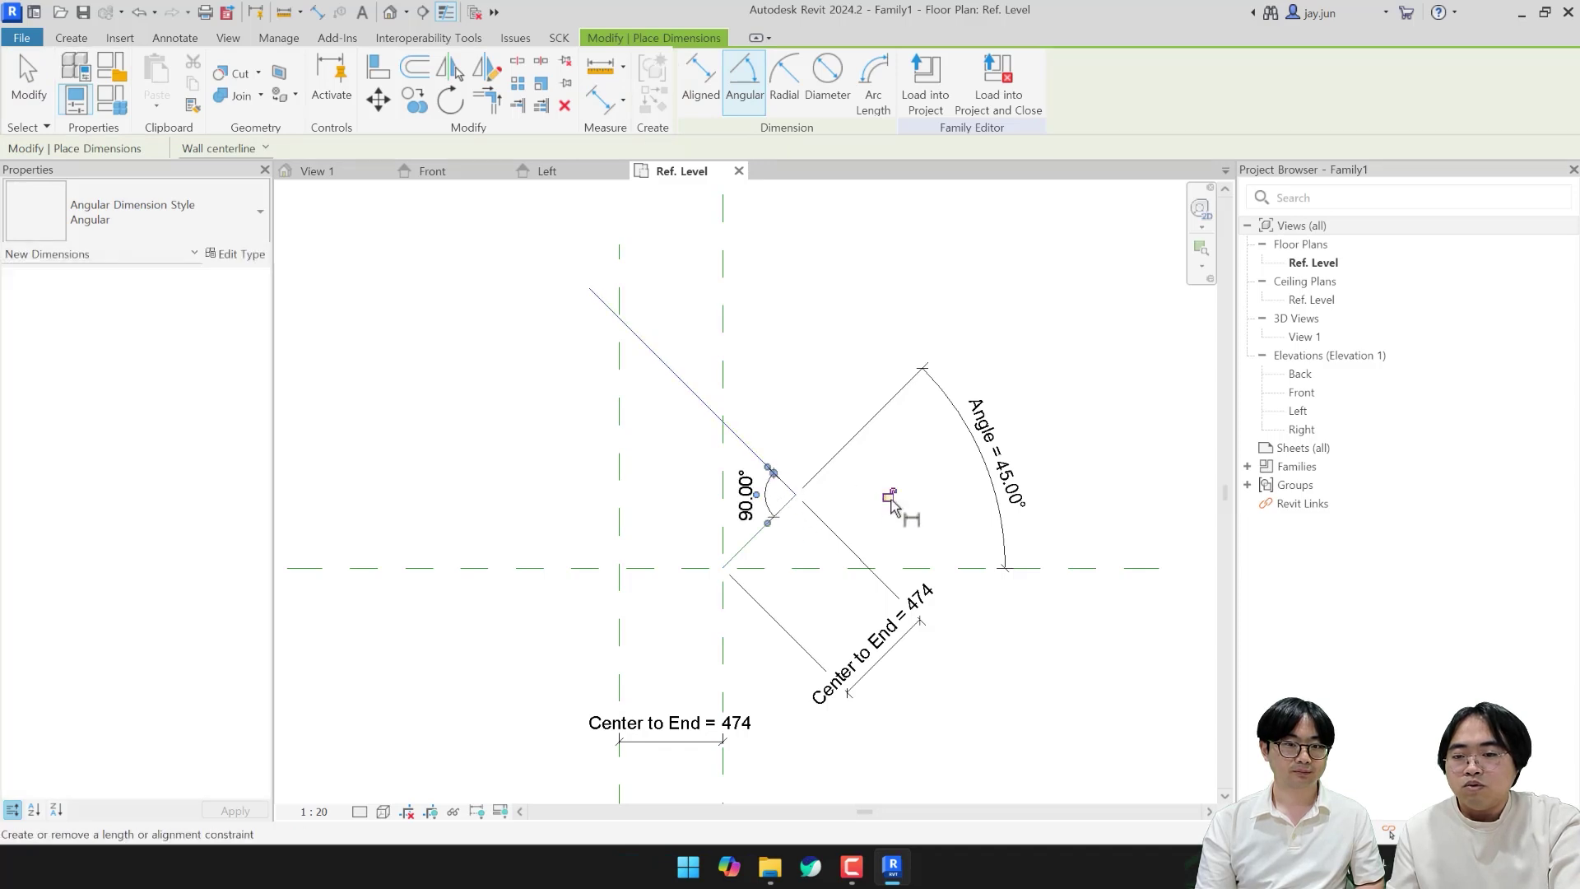
left_click(877, 539)
key("Escape")
key("Escape")
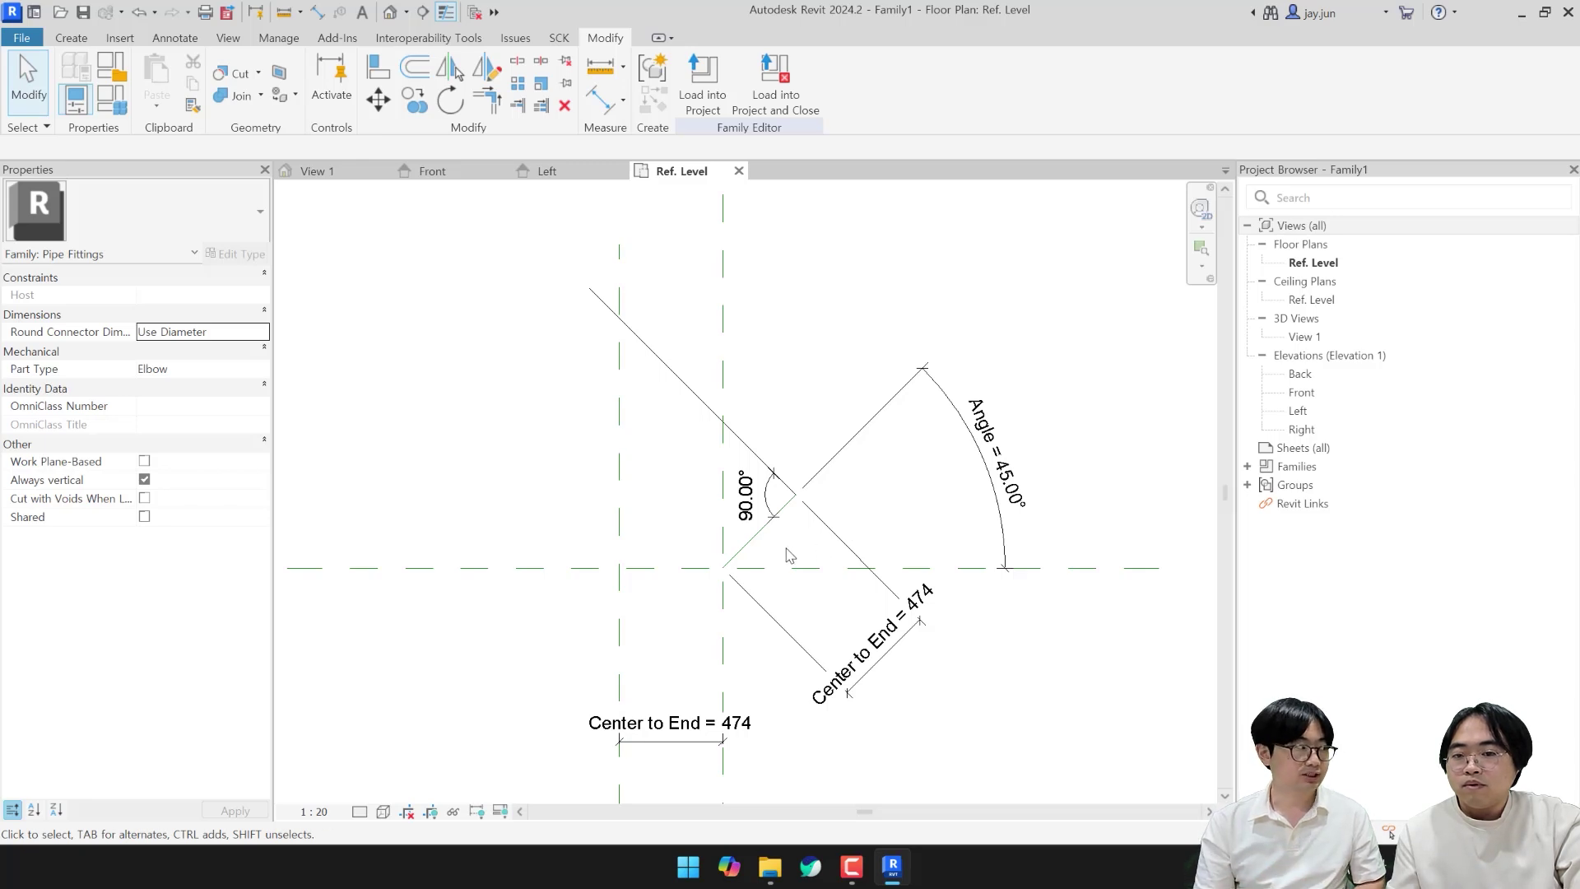
Step: Test the locked perpendicular line by setting the Angle parameter to 90° and returning it to 45°
left_click(751, 540)
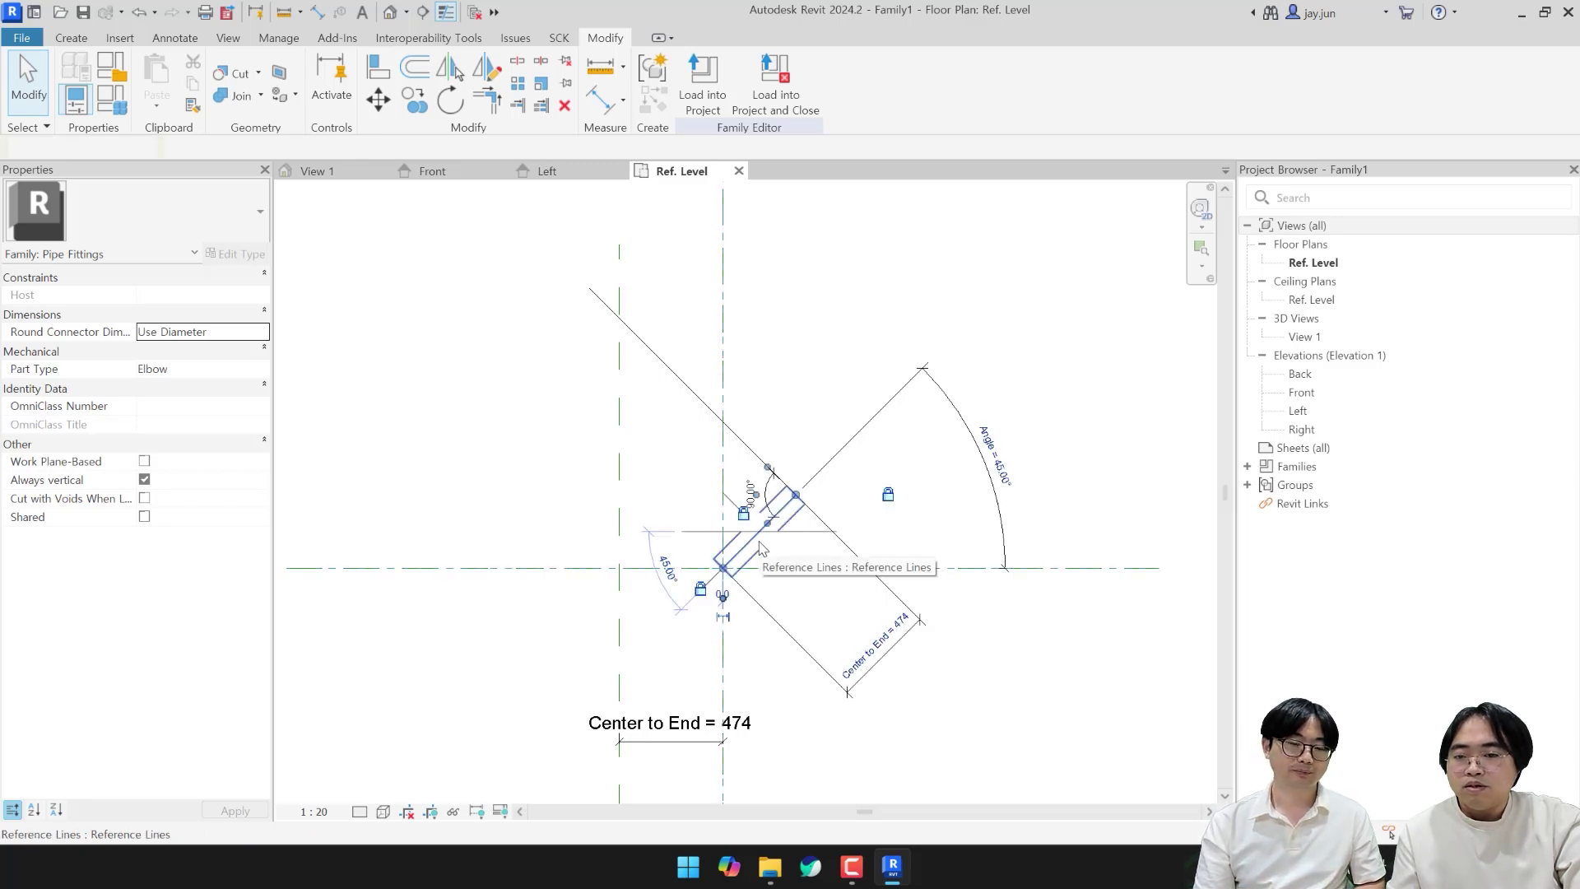
left_click(1008, 465)
type("90")
key("Return")
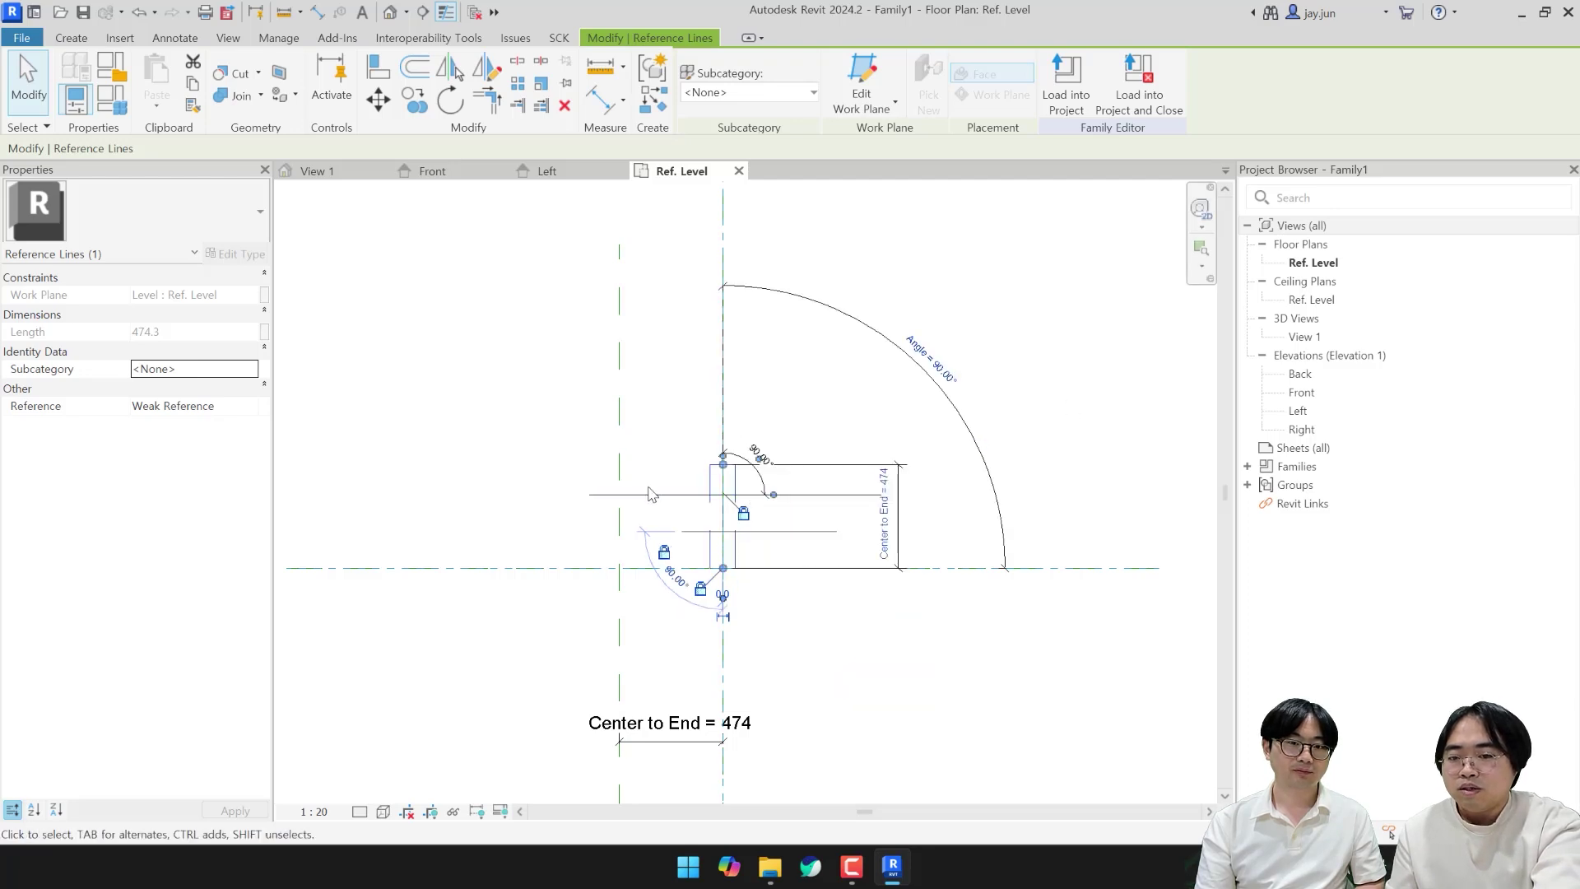
left_click(943, 377)
type("45")
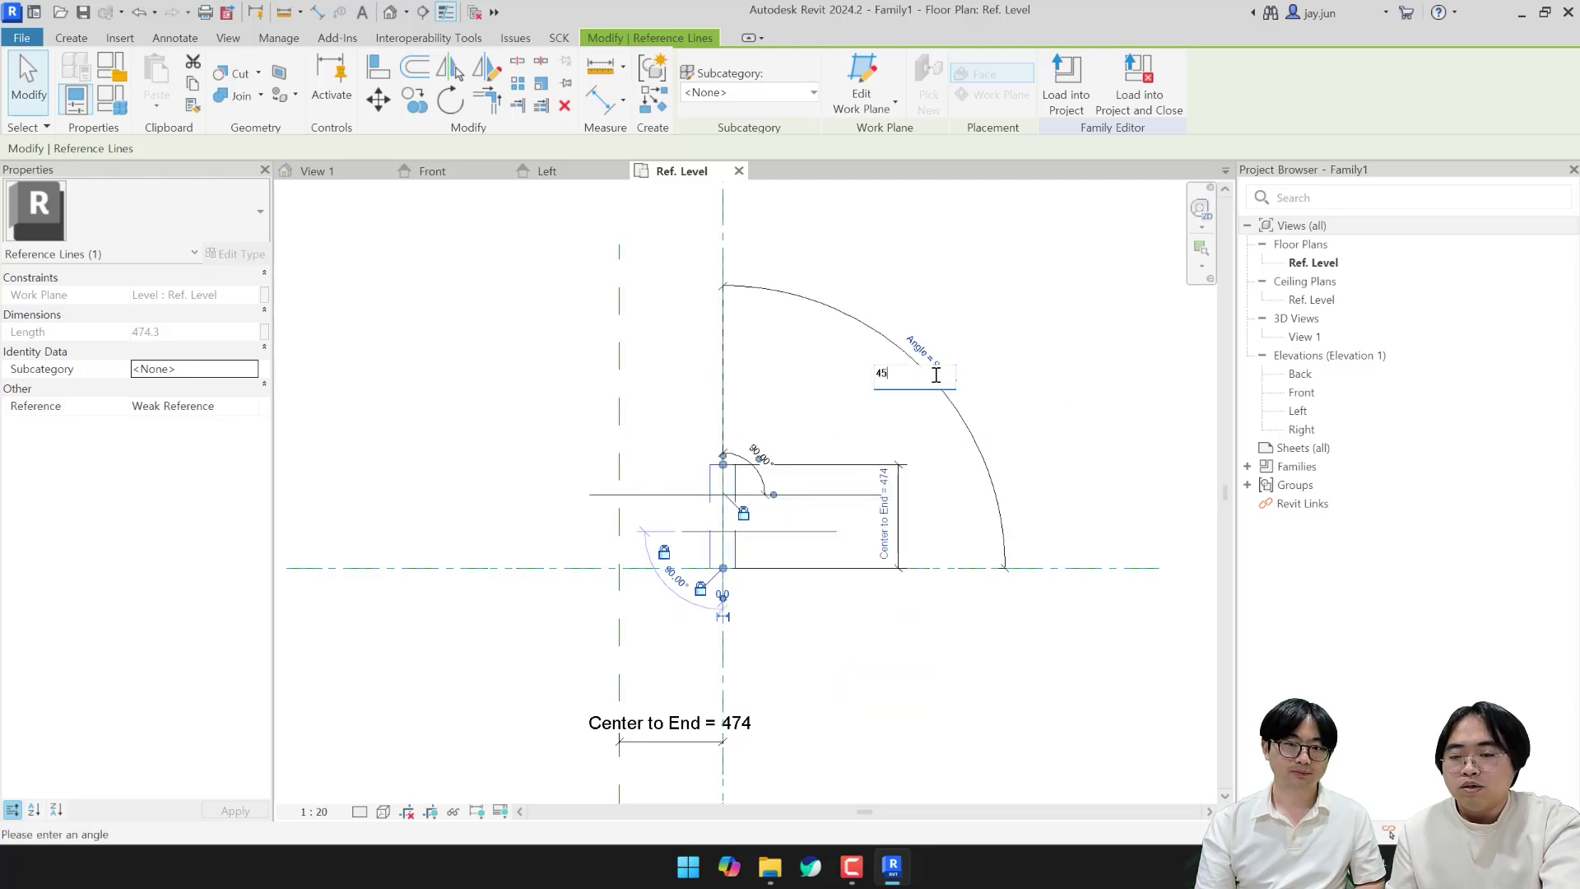
key("Return")
key("Escape")
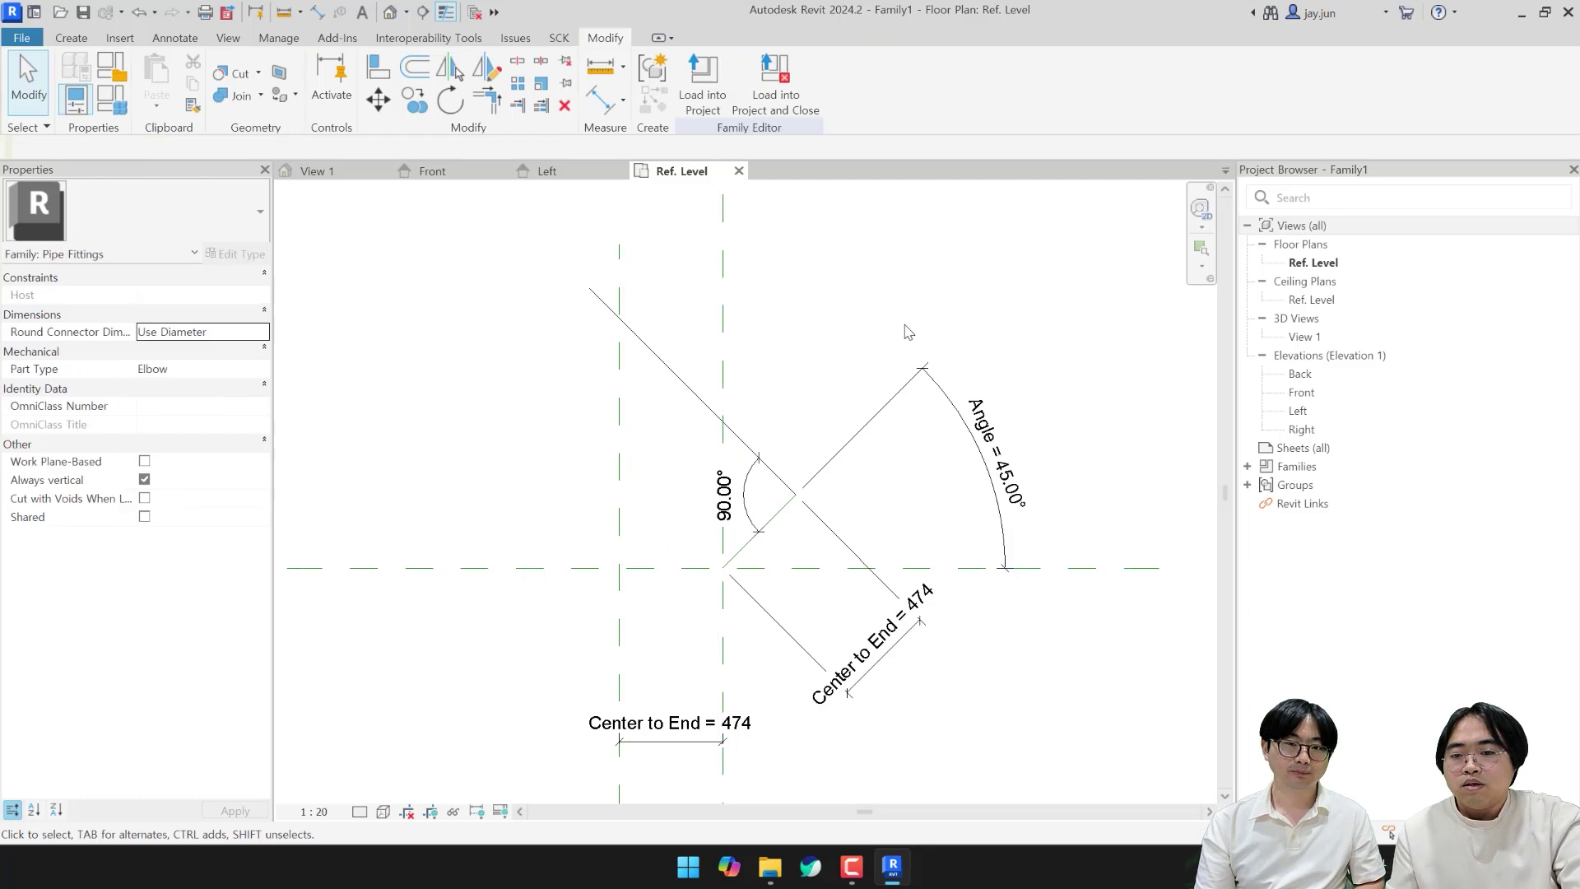
Step: Align the symbolic line and its lower endpoint to the diagonal reference line's outer end, locking both alignments, and check the reference line's constraints
left_click(707, 411)
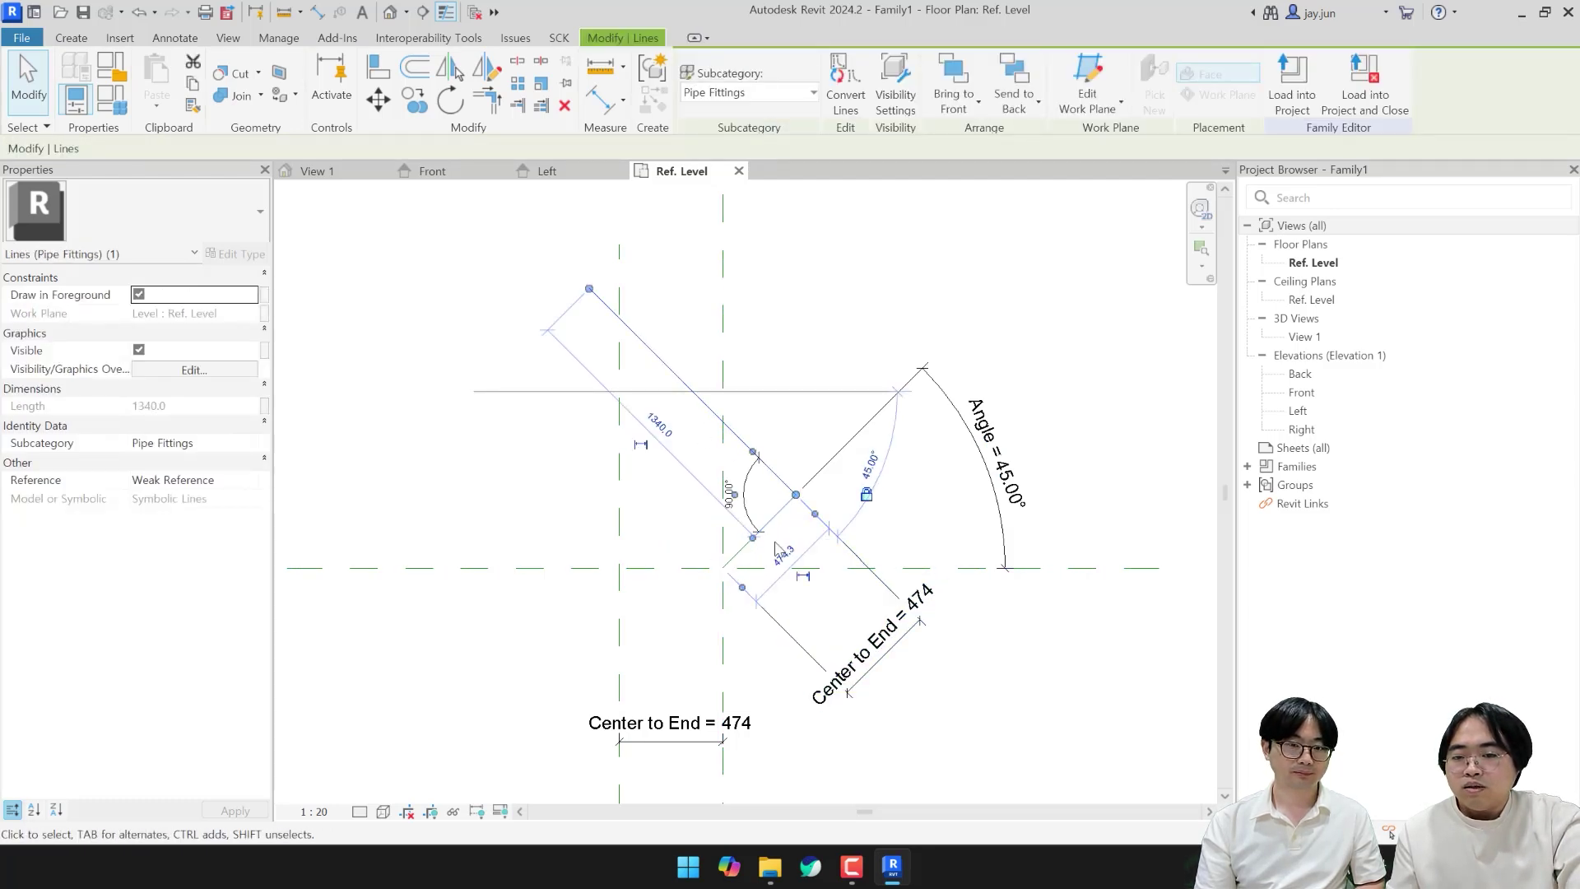
key("Escape")
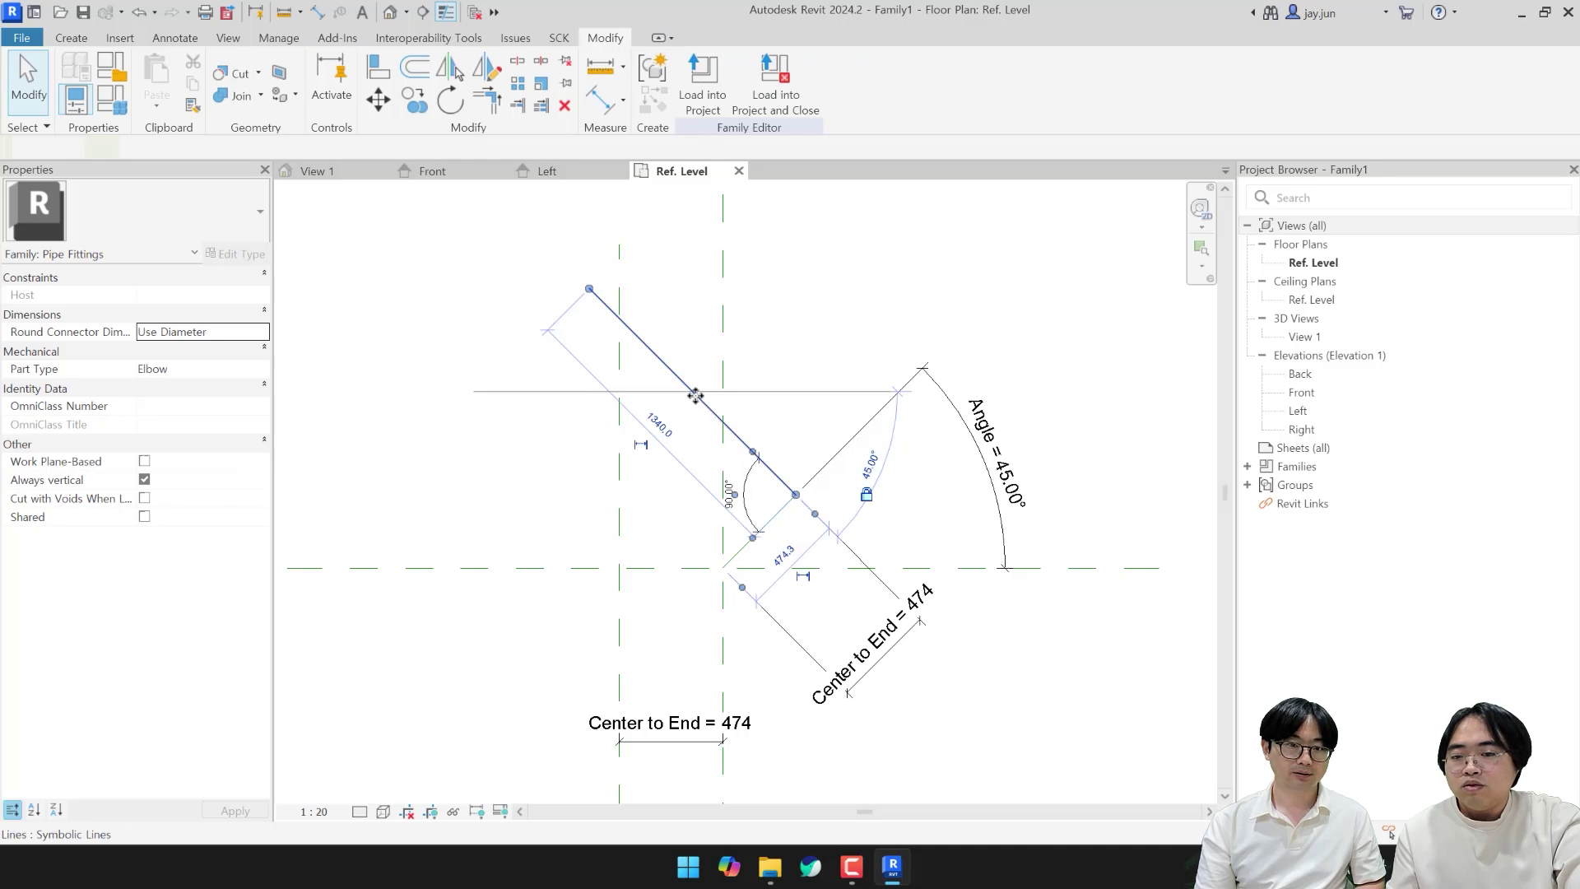
left_click(708, 408)
key("a")
key("l")
left_click(786, 514)
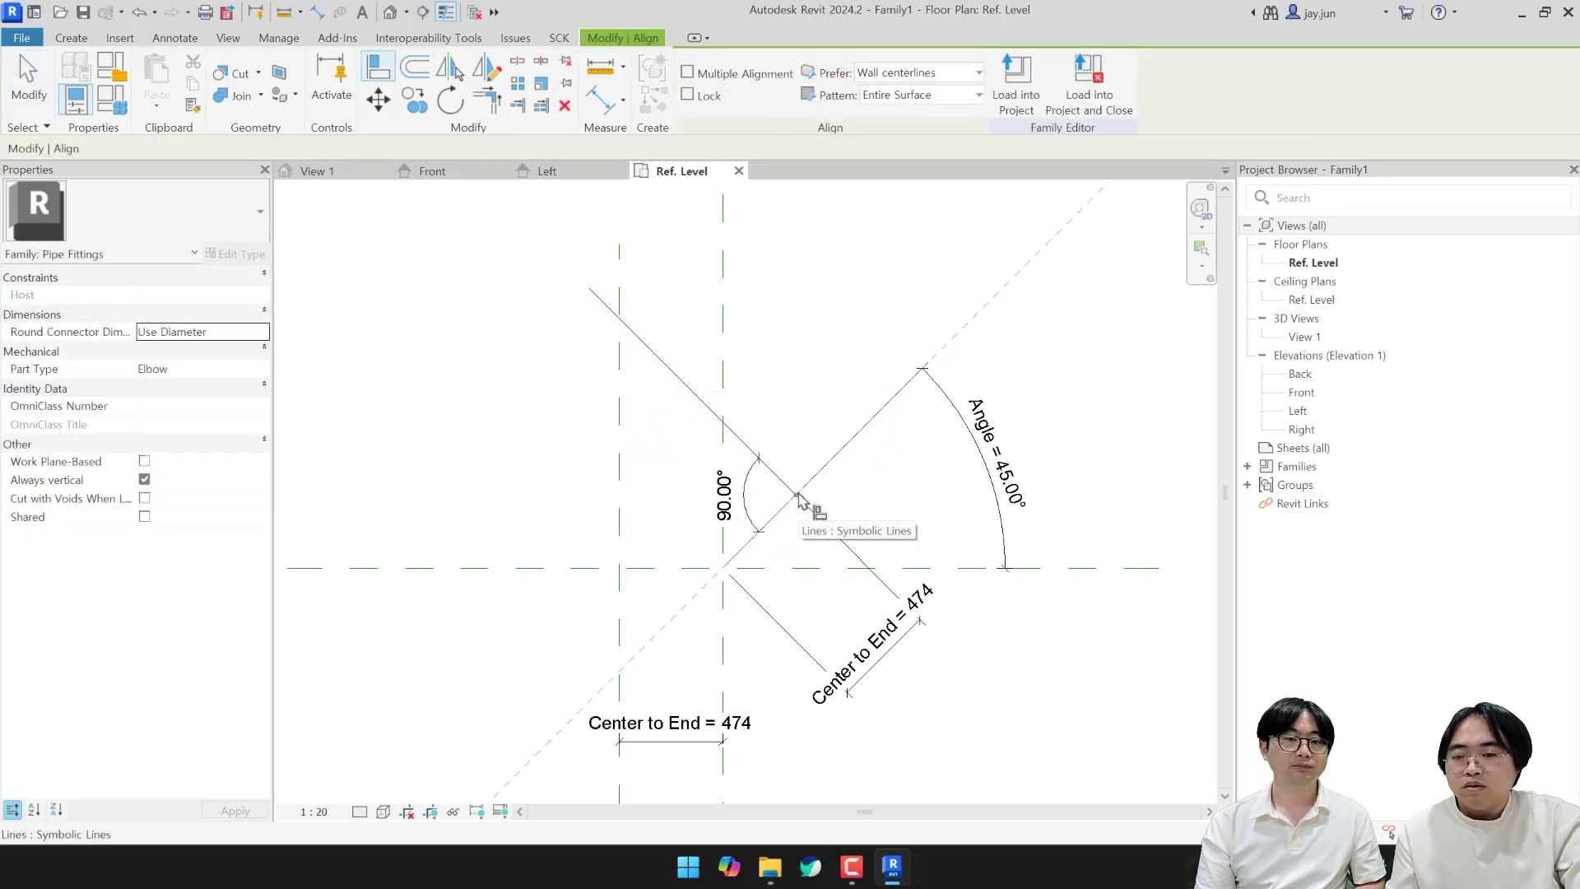
left_click(797, 497)
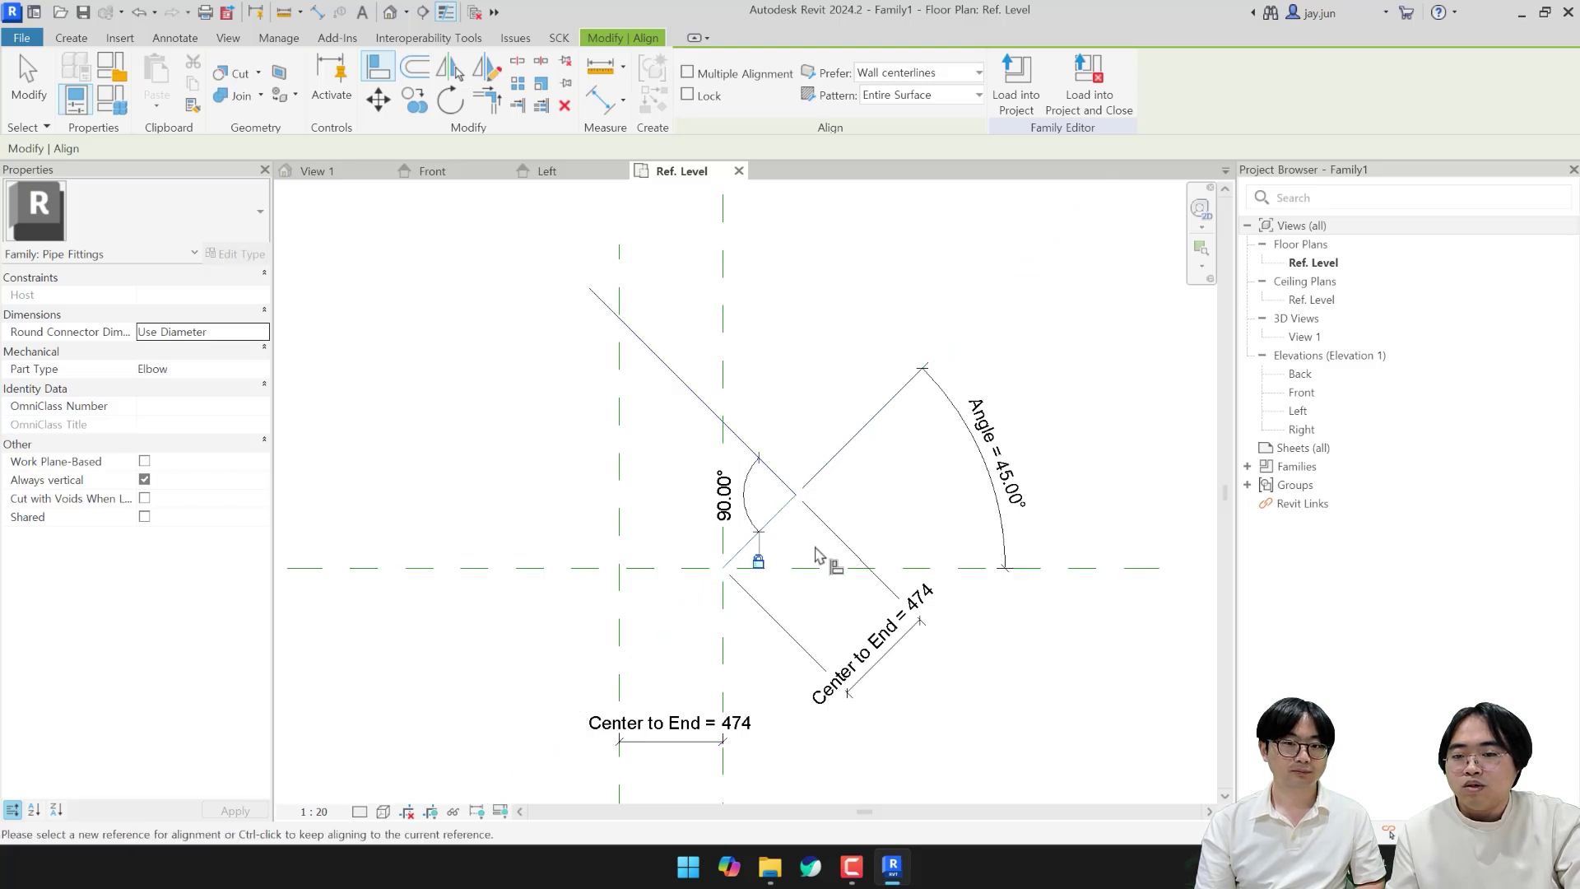
left_click(798, 500)
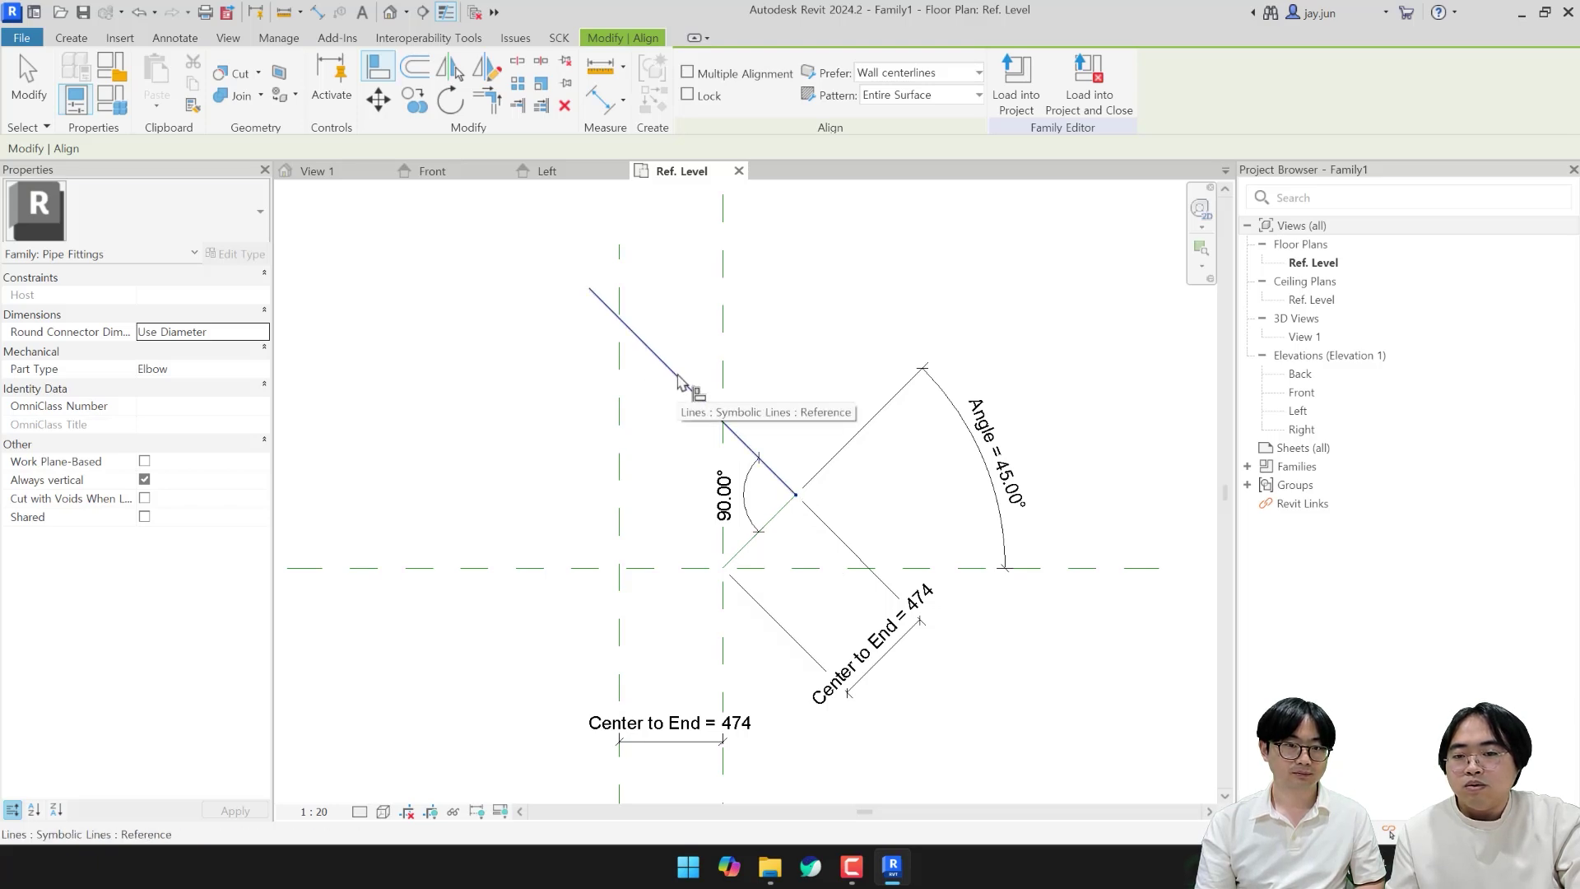
left_click(677, 383)
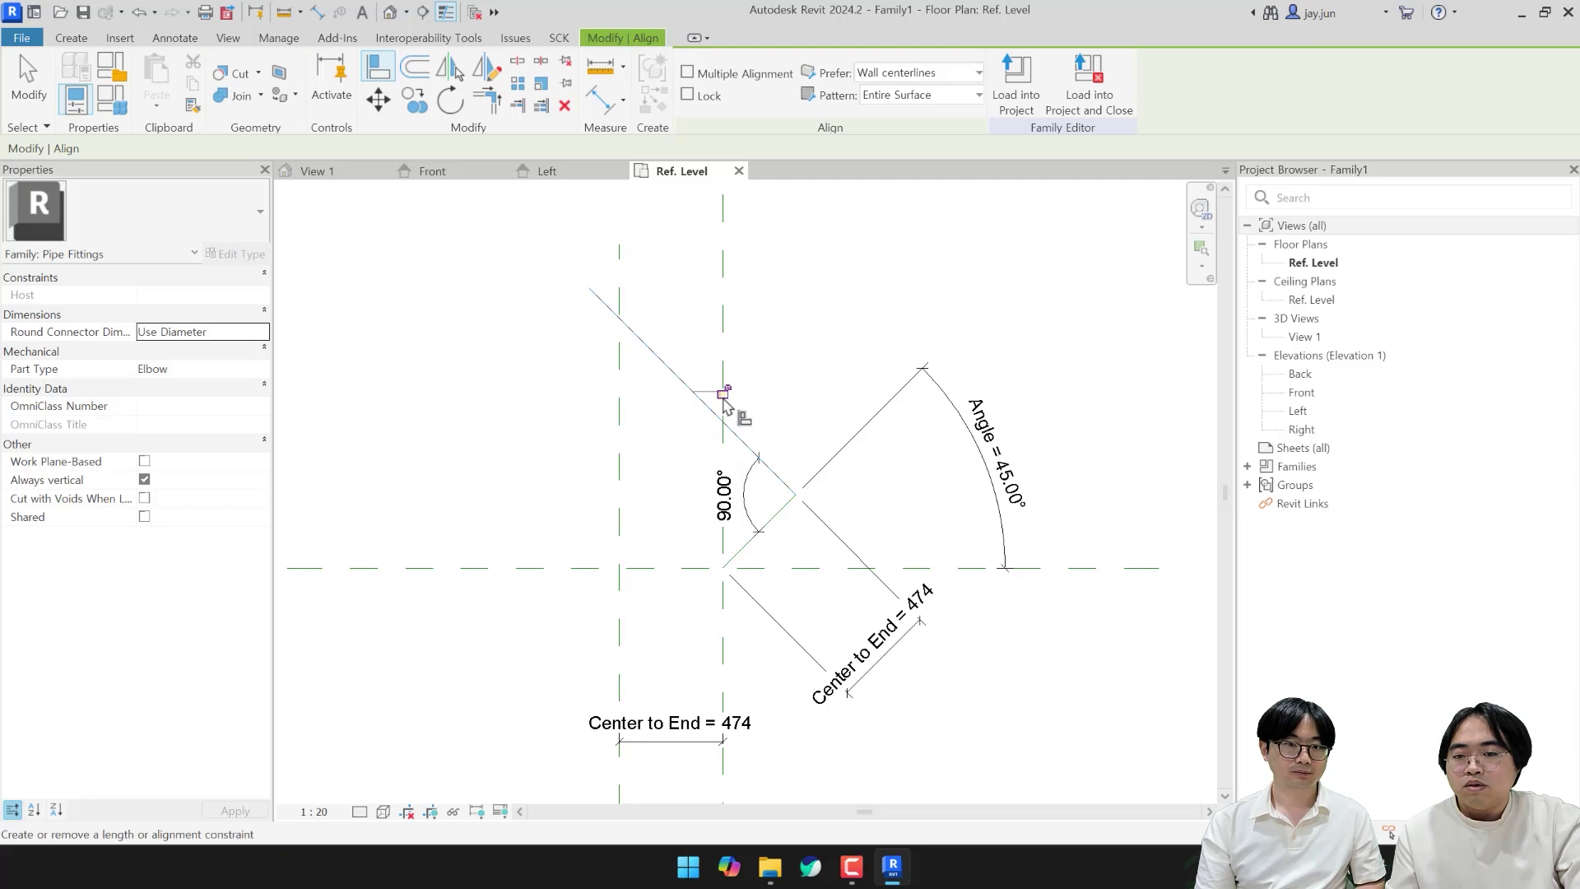
key("Escape")
key("Escape")
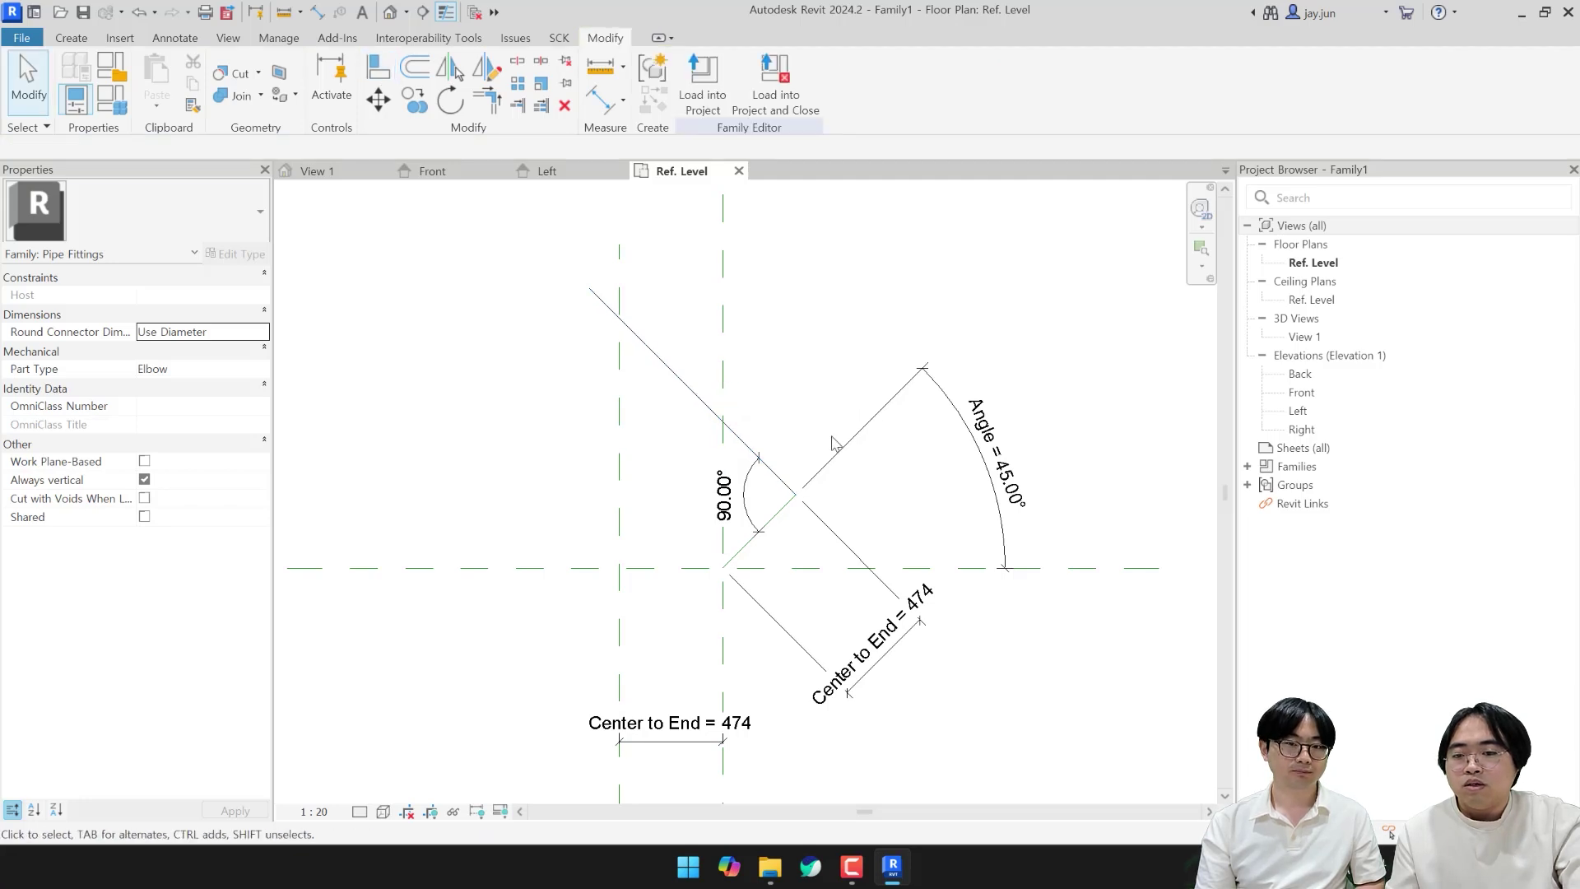
left_click(784, 515)
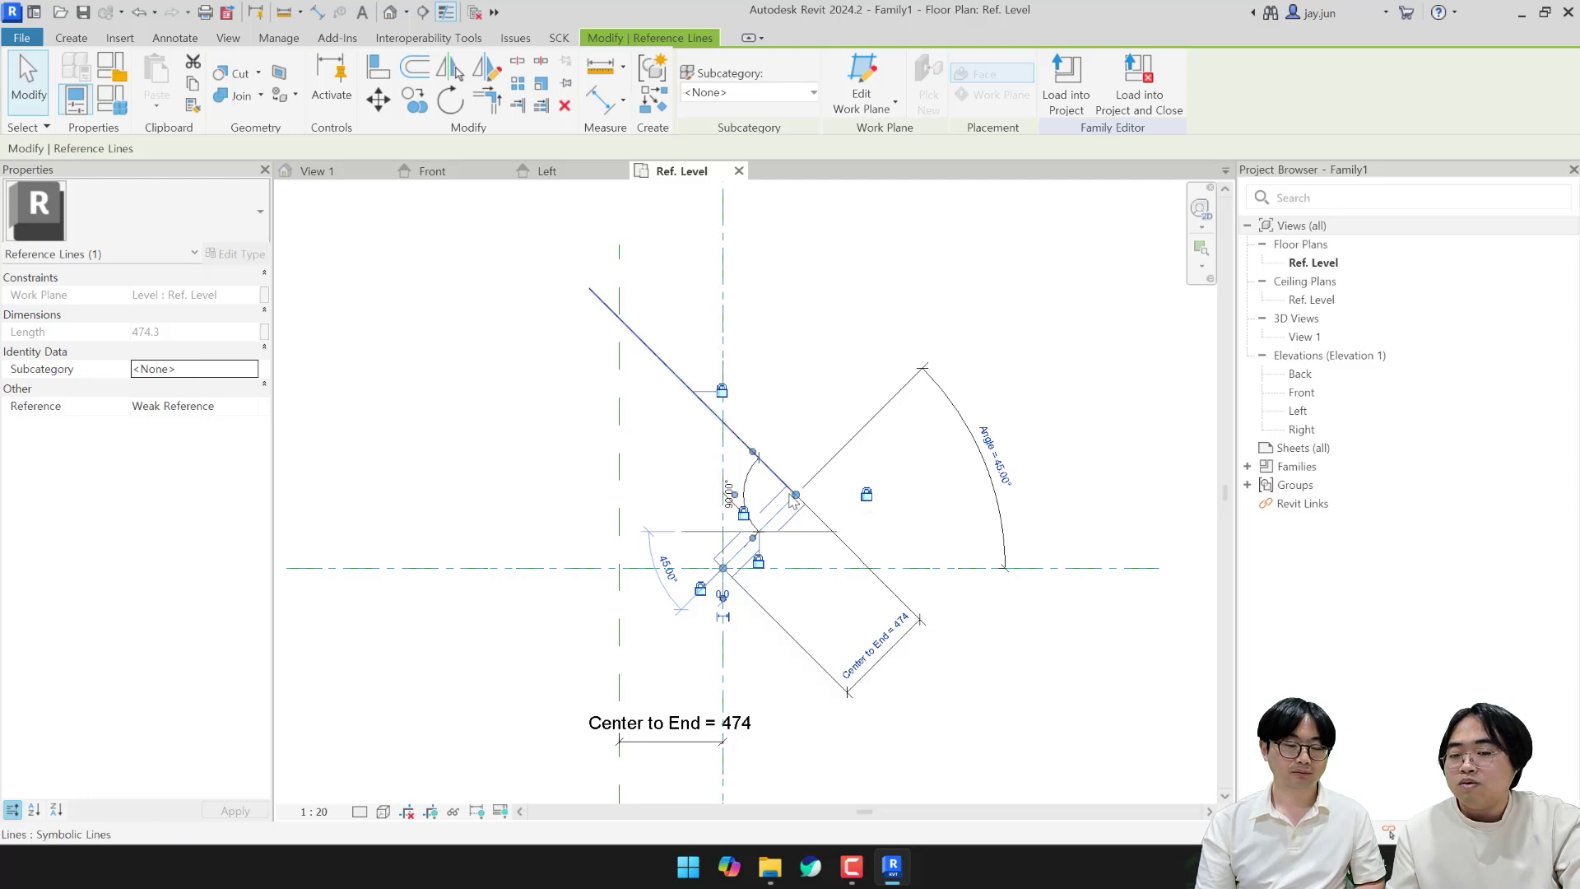
left_click(819, 405)
Step: Start a sweep path with a center-ends arc centered where the symbolic line crosses the offset vertical plane, from the horizontal plane to the diagonal line's end
scroll(815, 527, "up", 2)
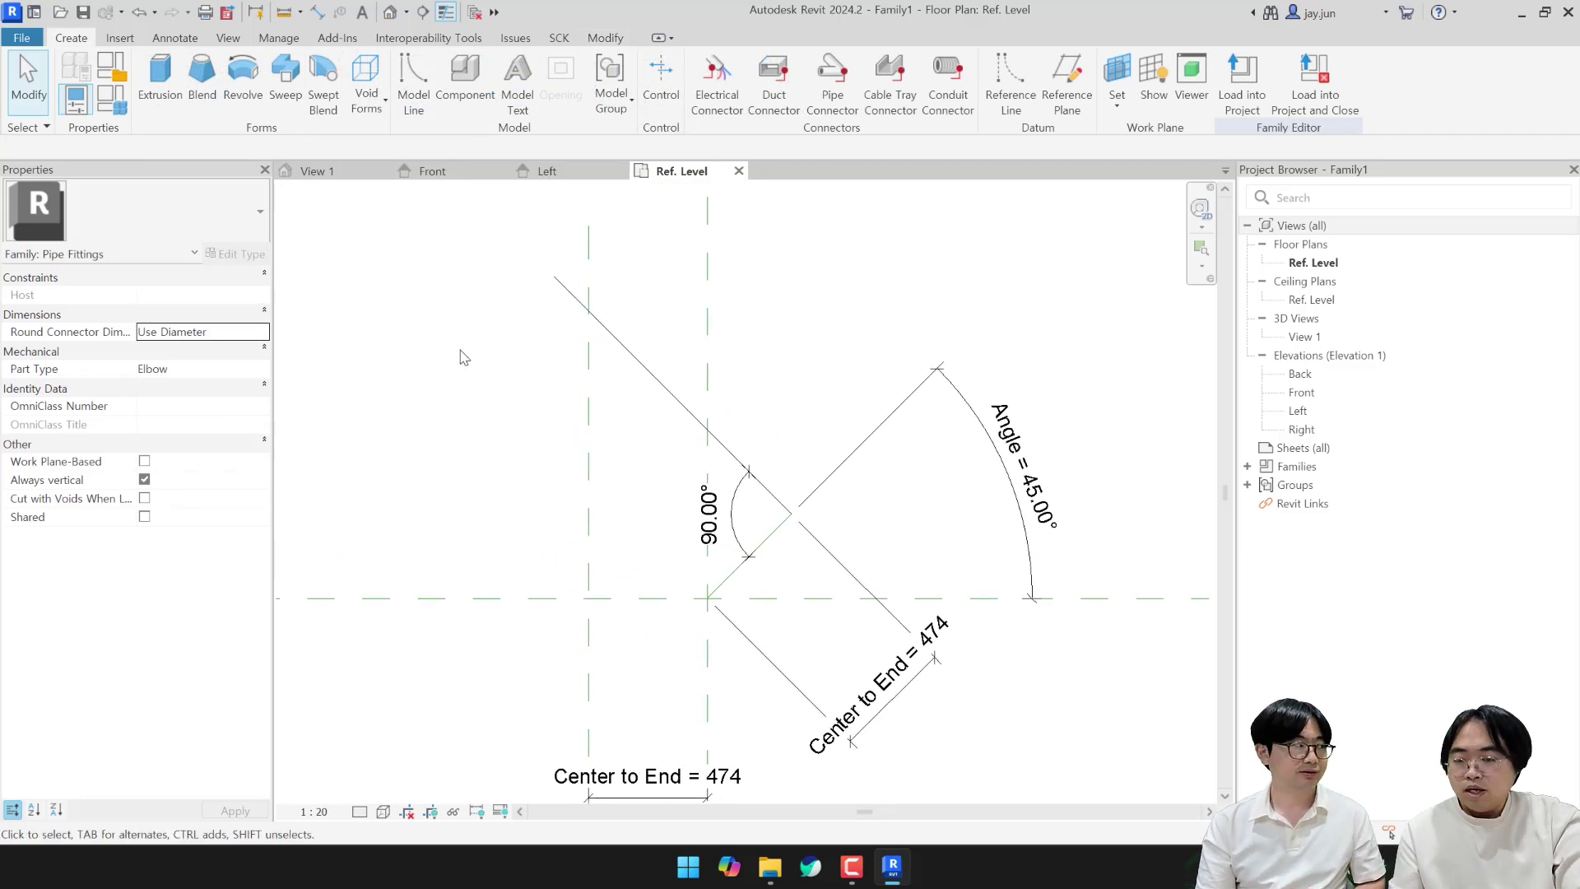
left_click(286, 83)
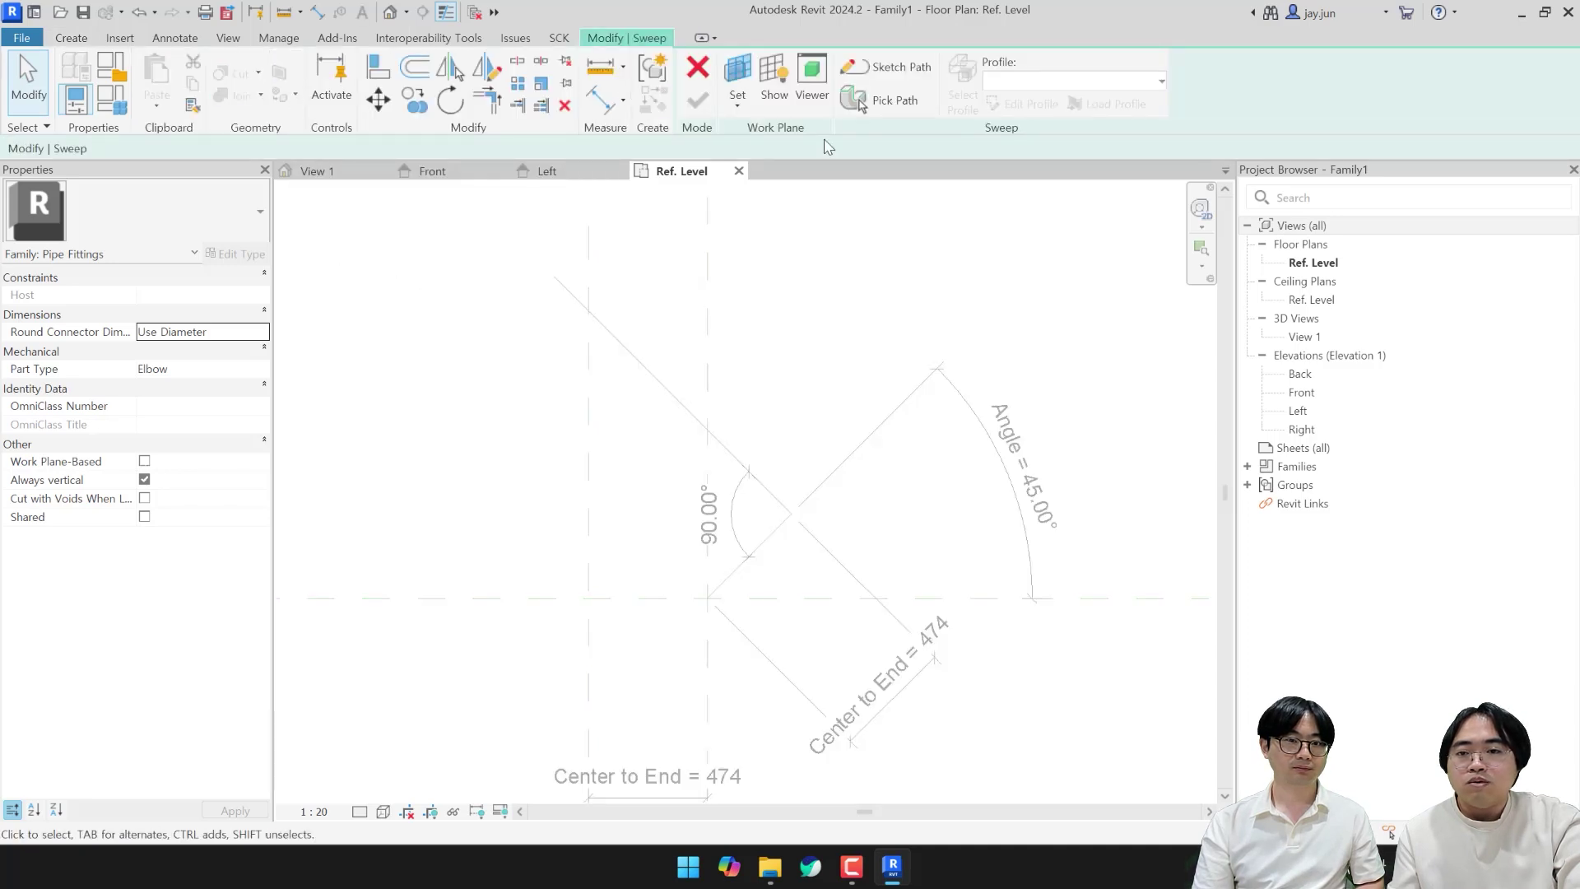
left_click(895, 70)
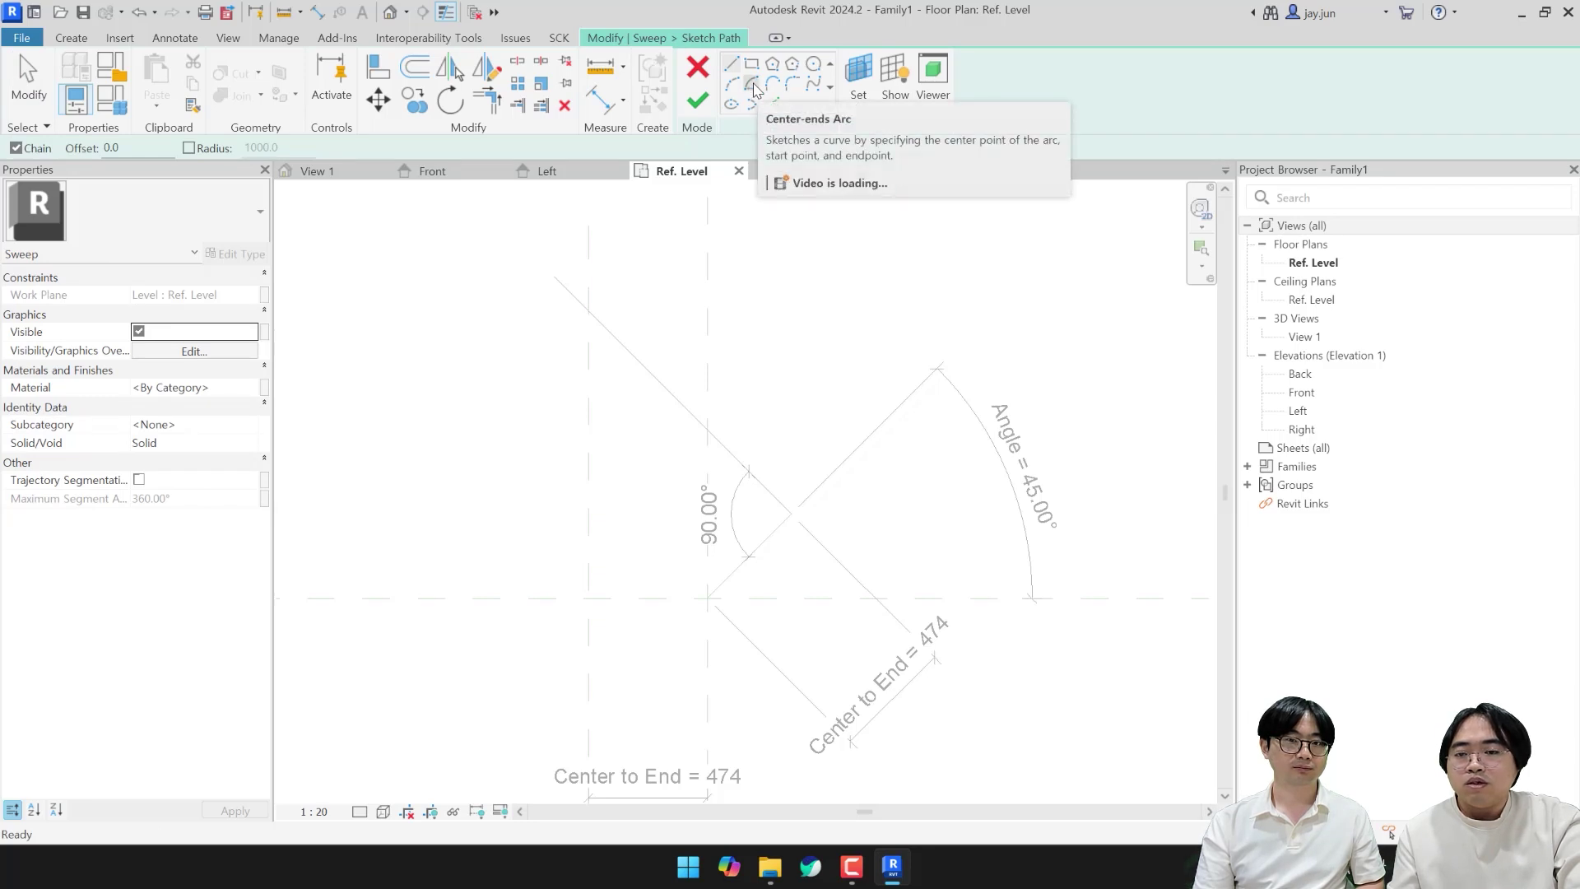
left_click(753, 86)
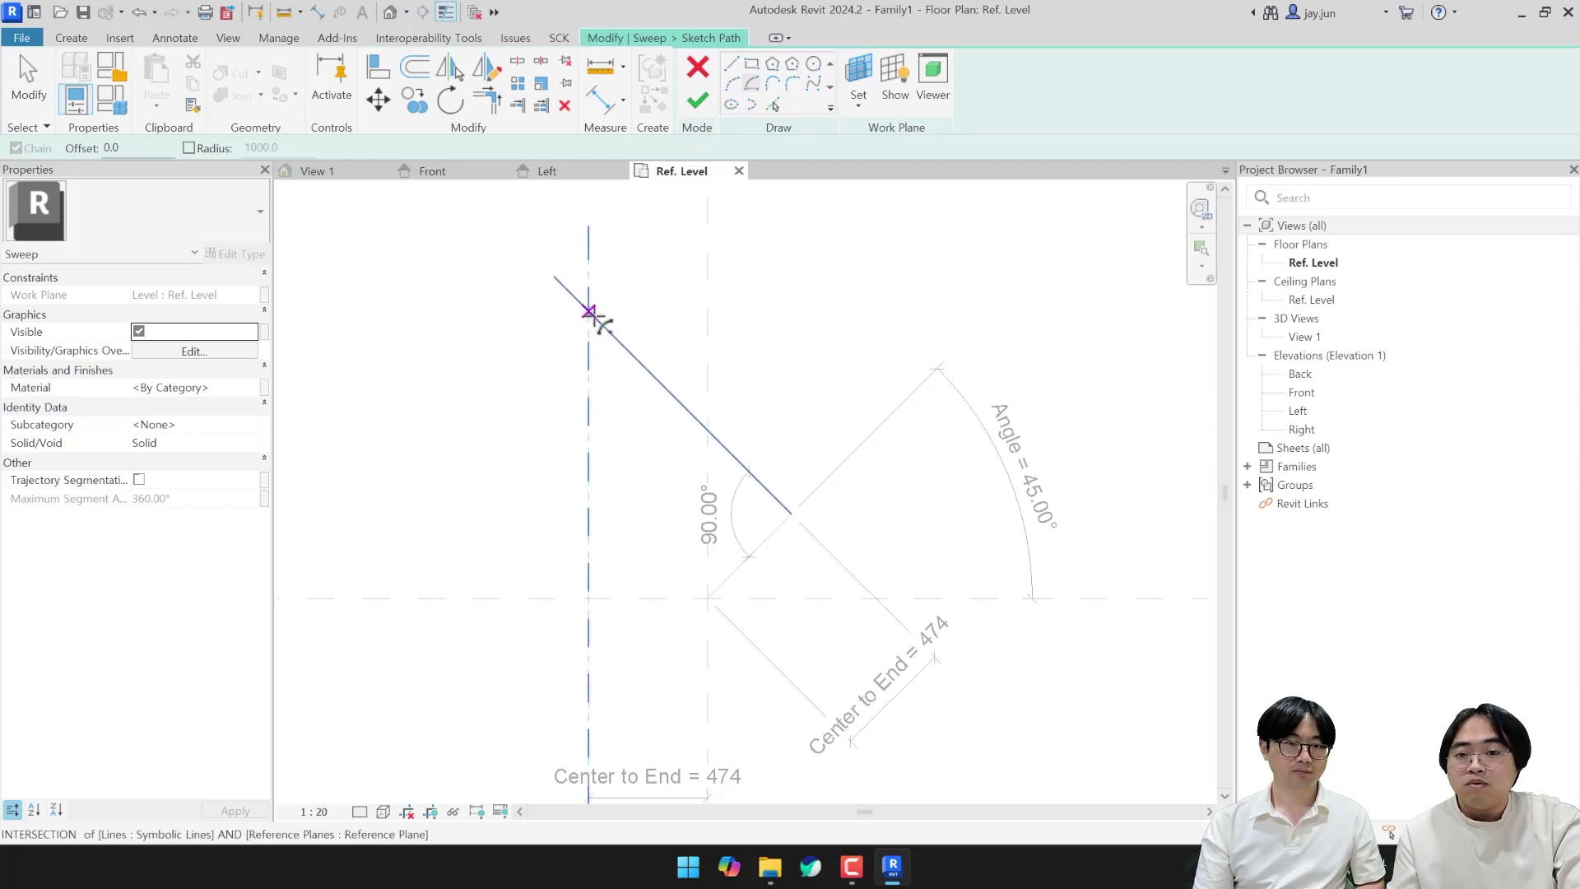
left_click(588, 311)
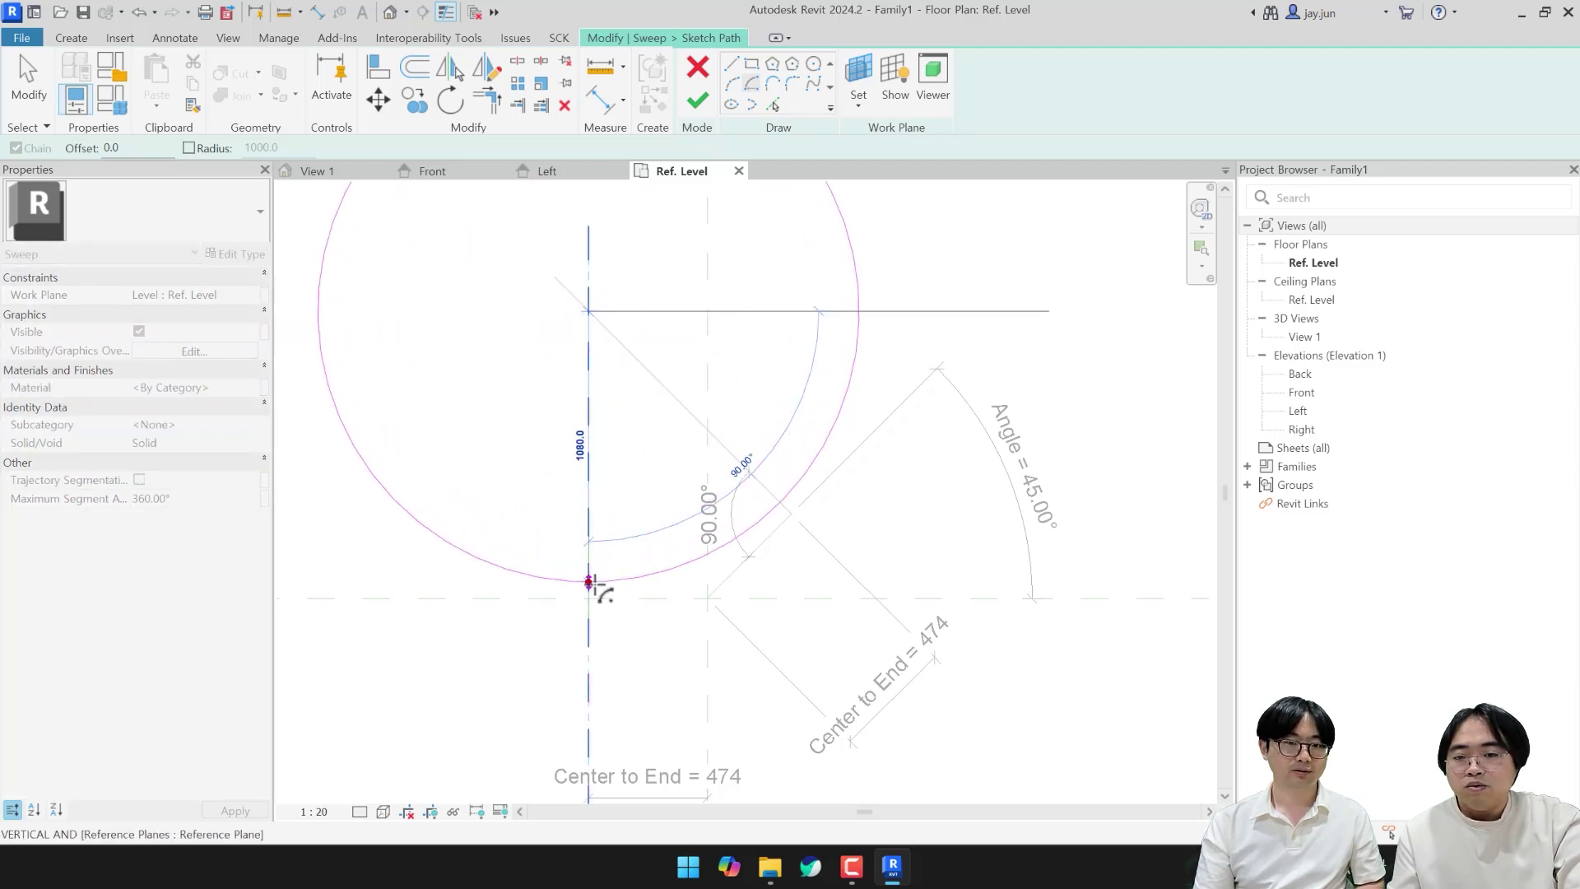
left_click(588, 598)
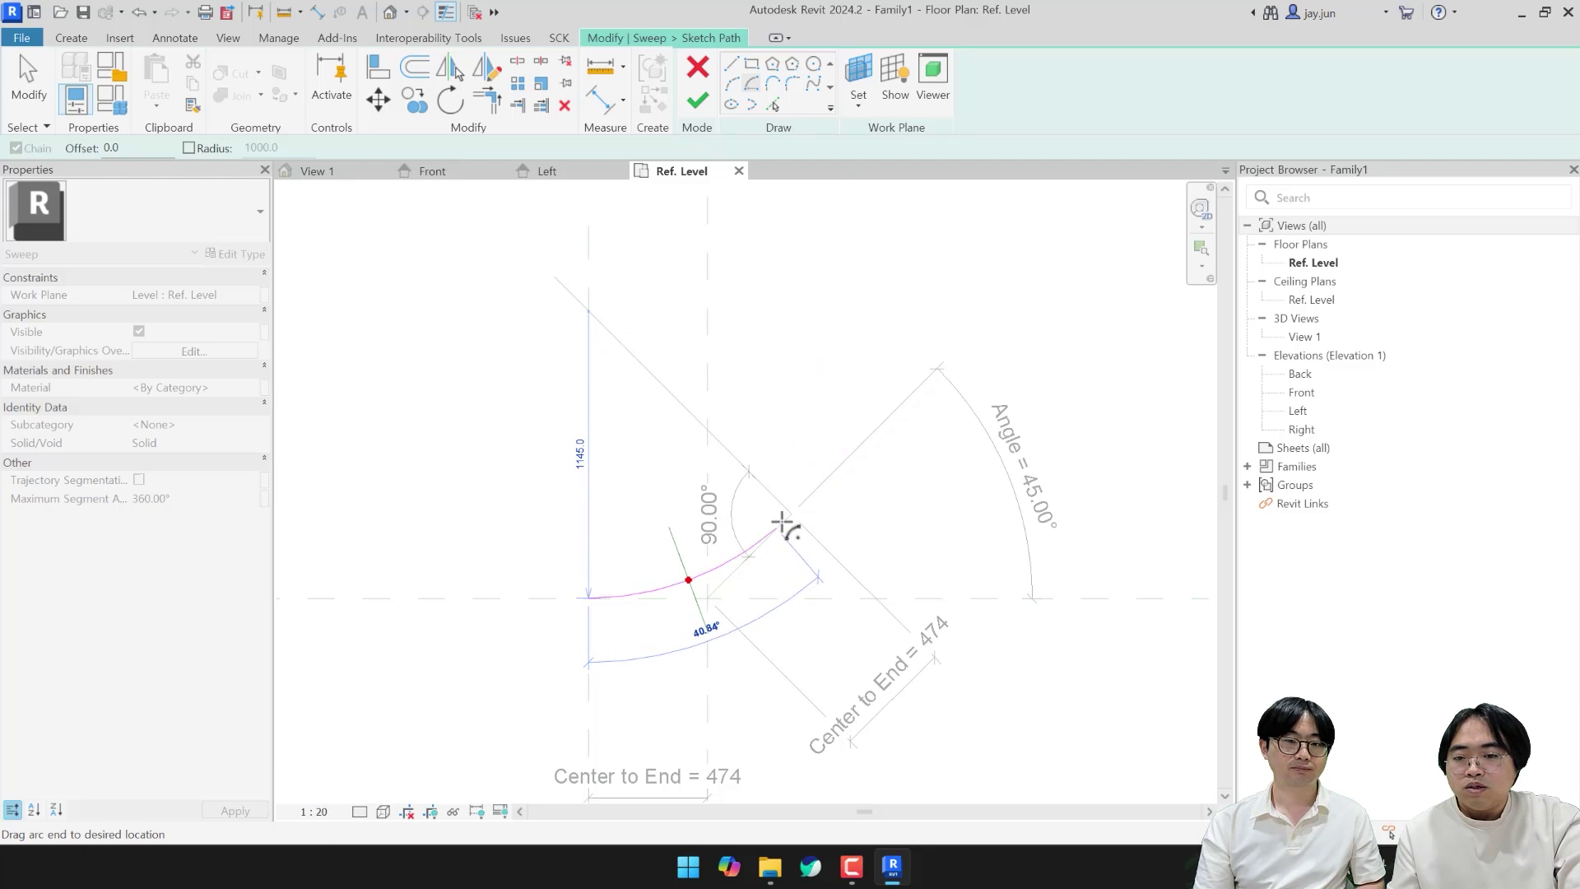
left_click(791, 516)
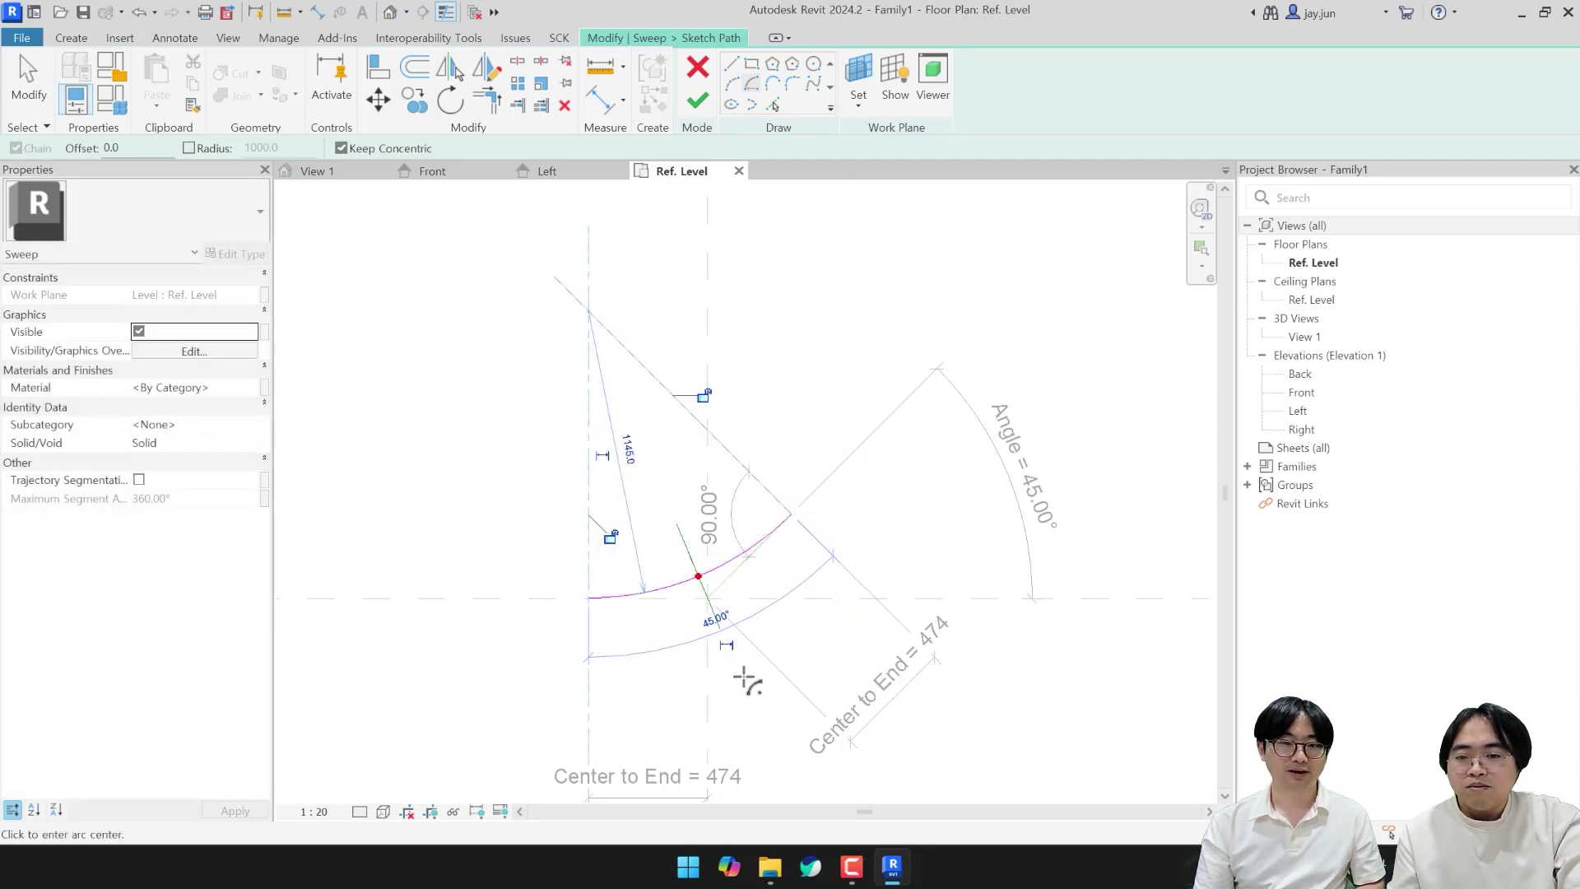
key("Escape")
key("Escape")
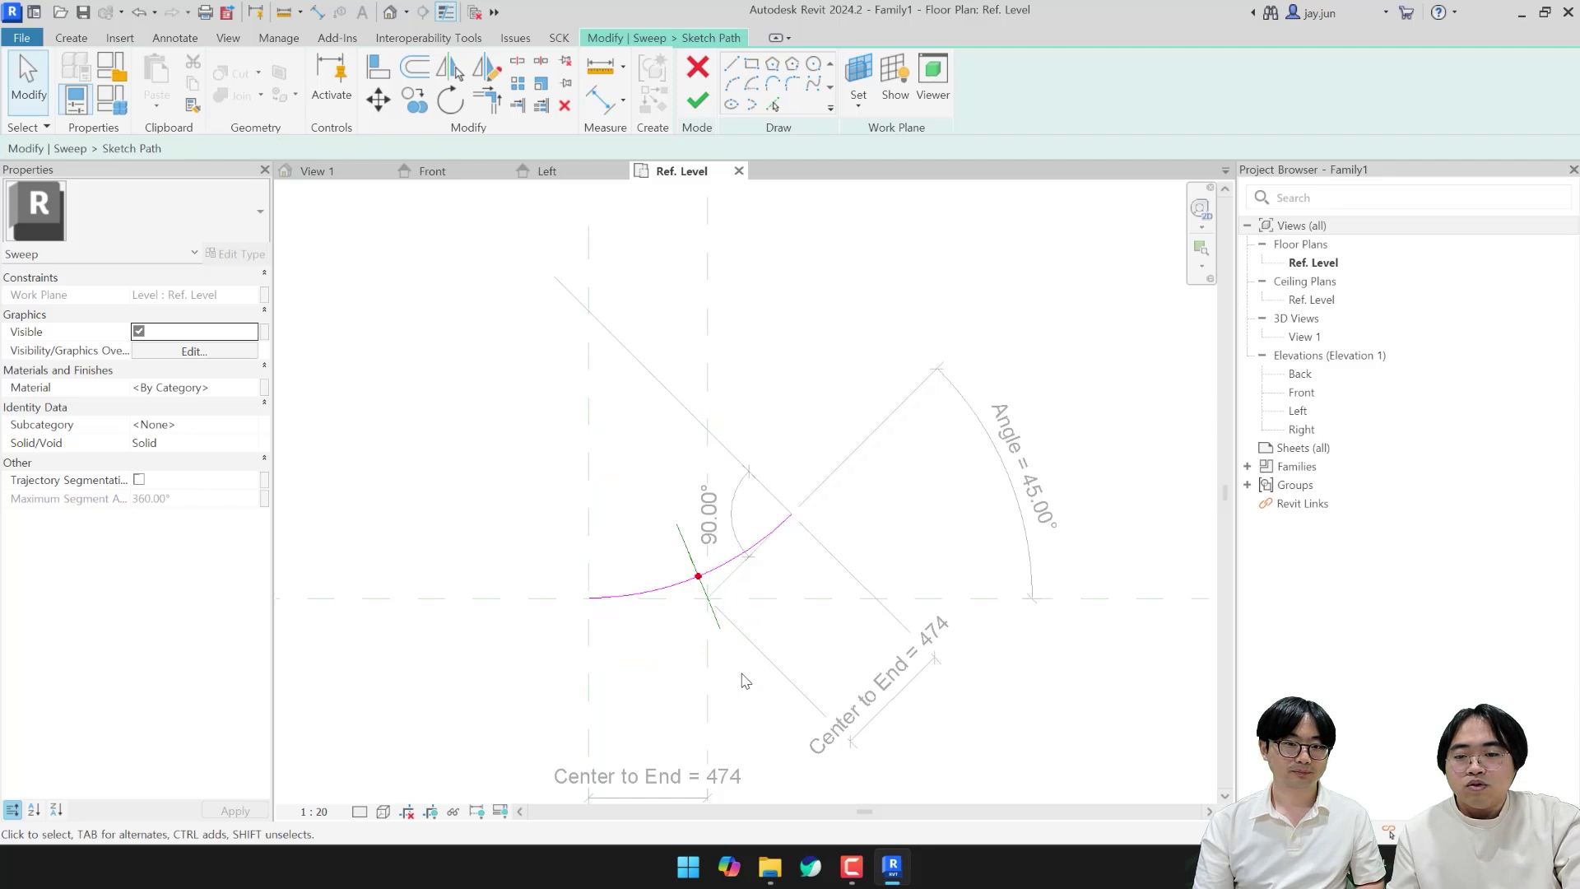
Step: Align the arc path's start point to the horizontal center plane and the offset vertical reference plane, locking both alignments
scroll(711, 655, "up", 2)
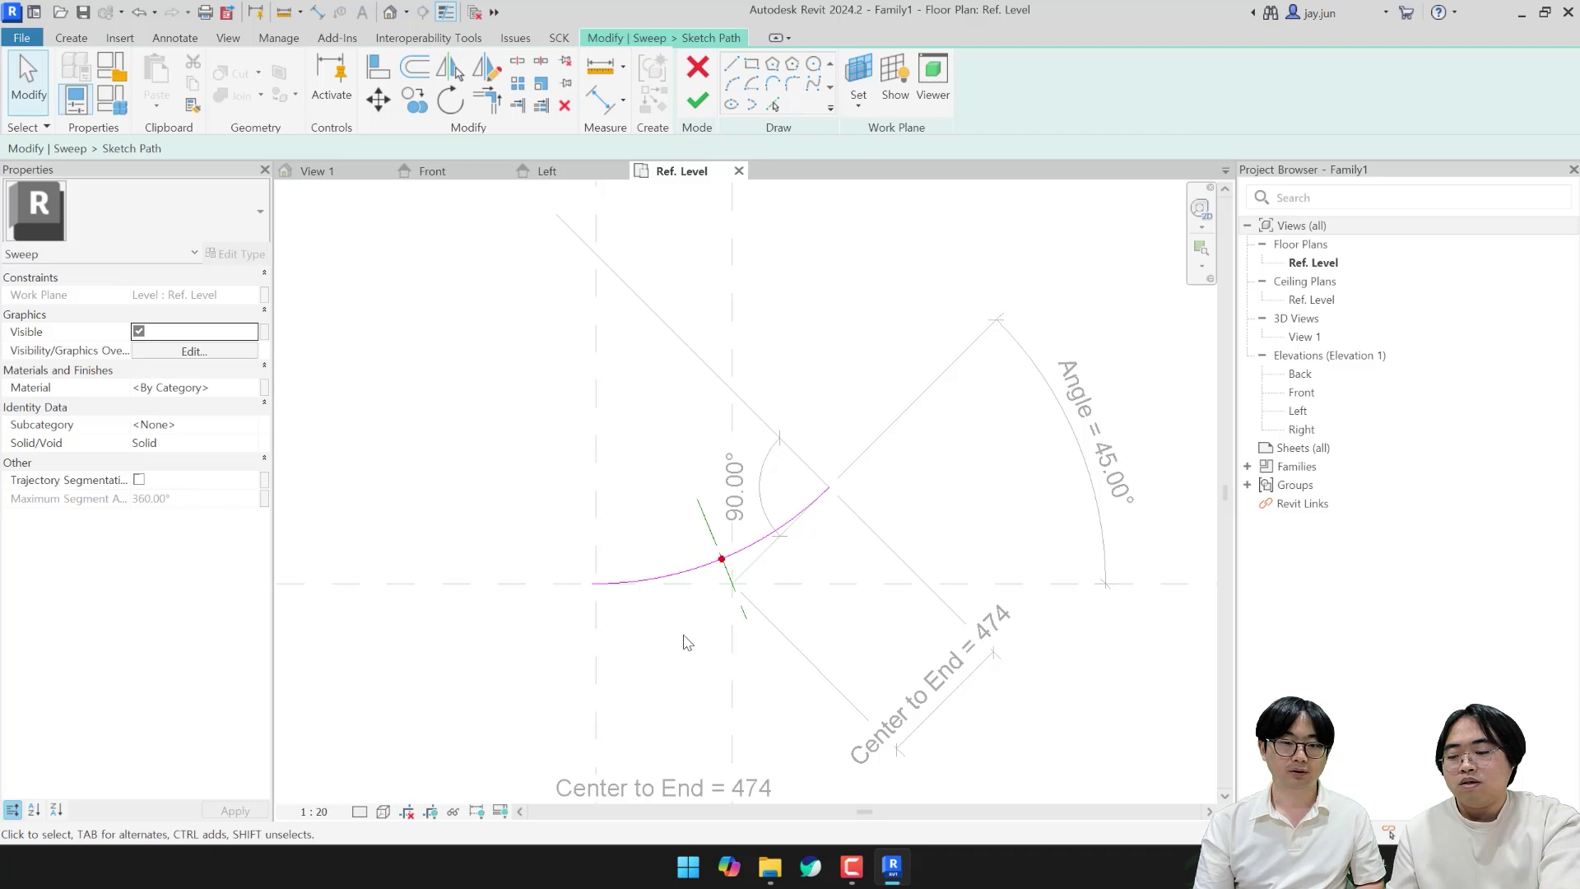
key("a")
key("l")
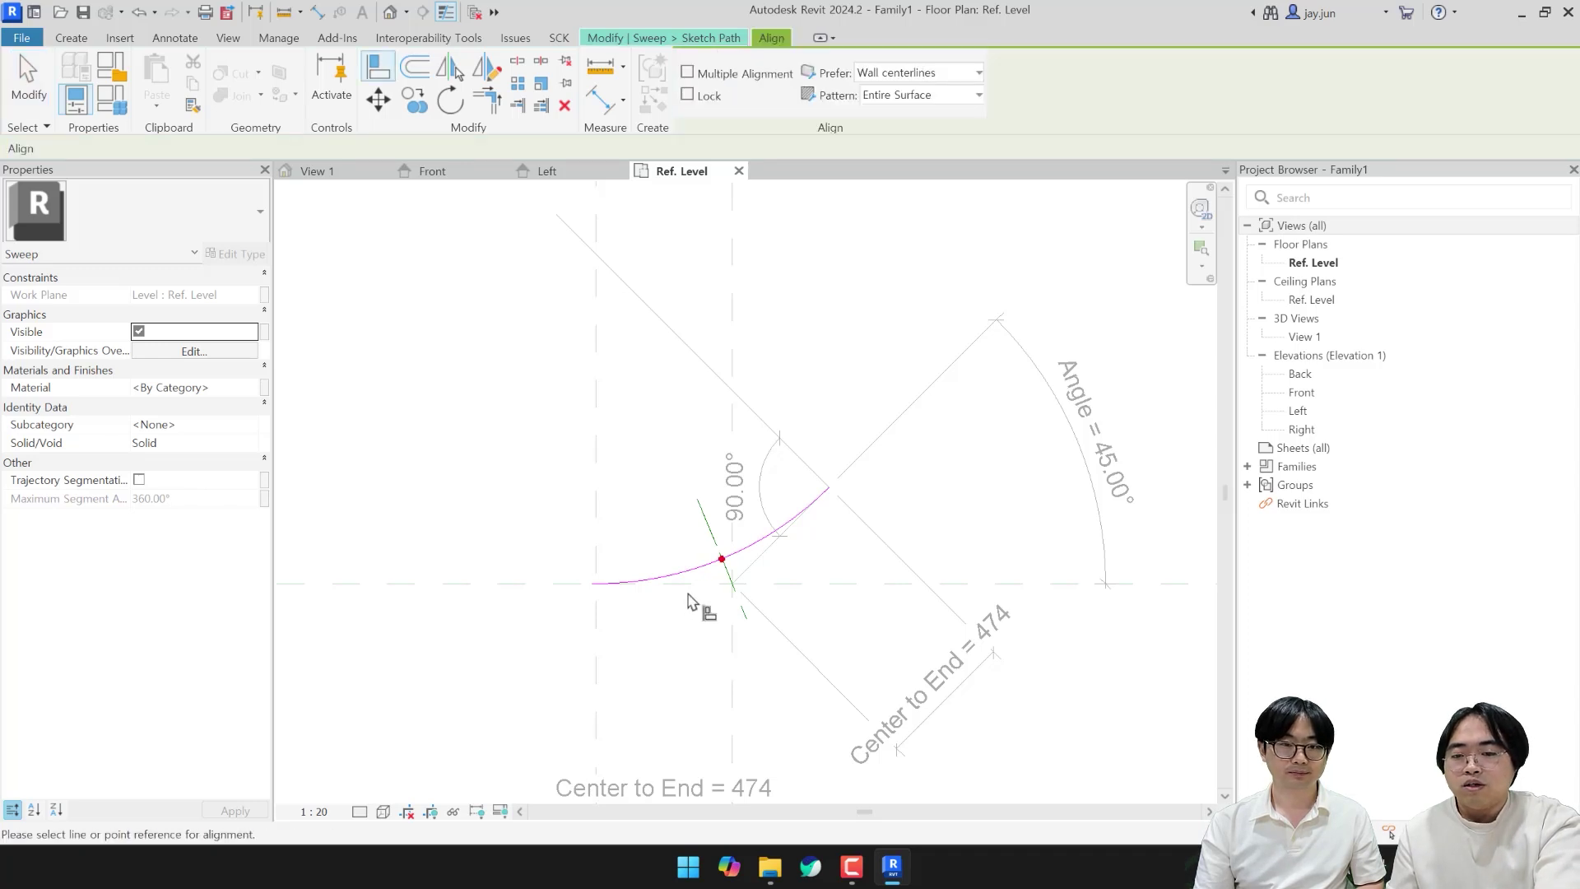
left_click(689, 591)
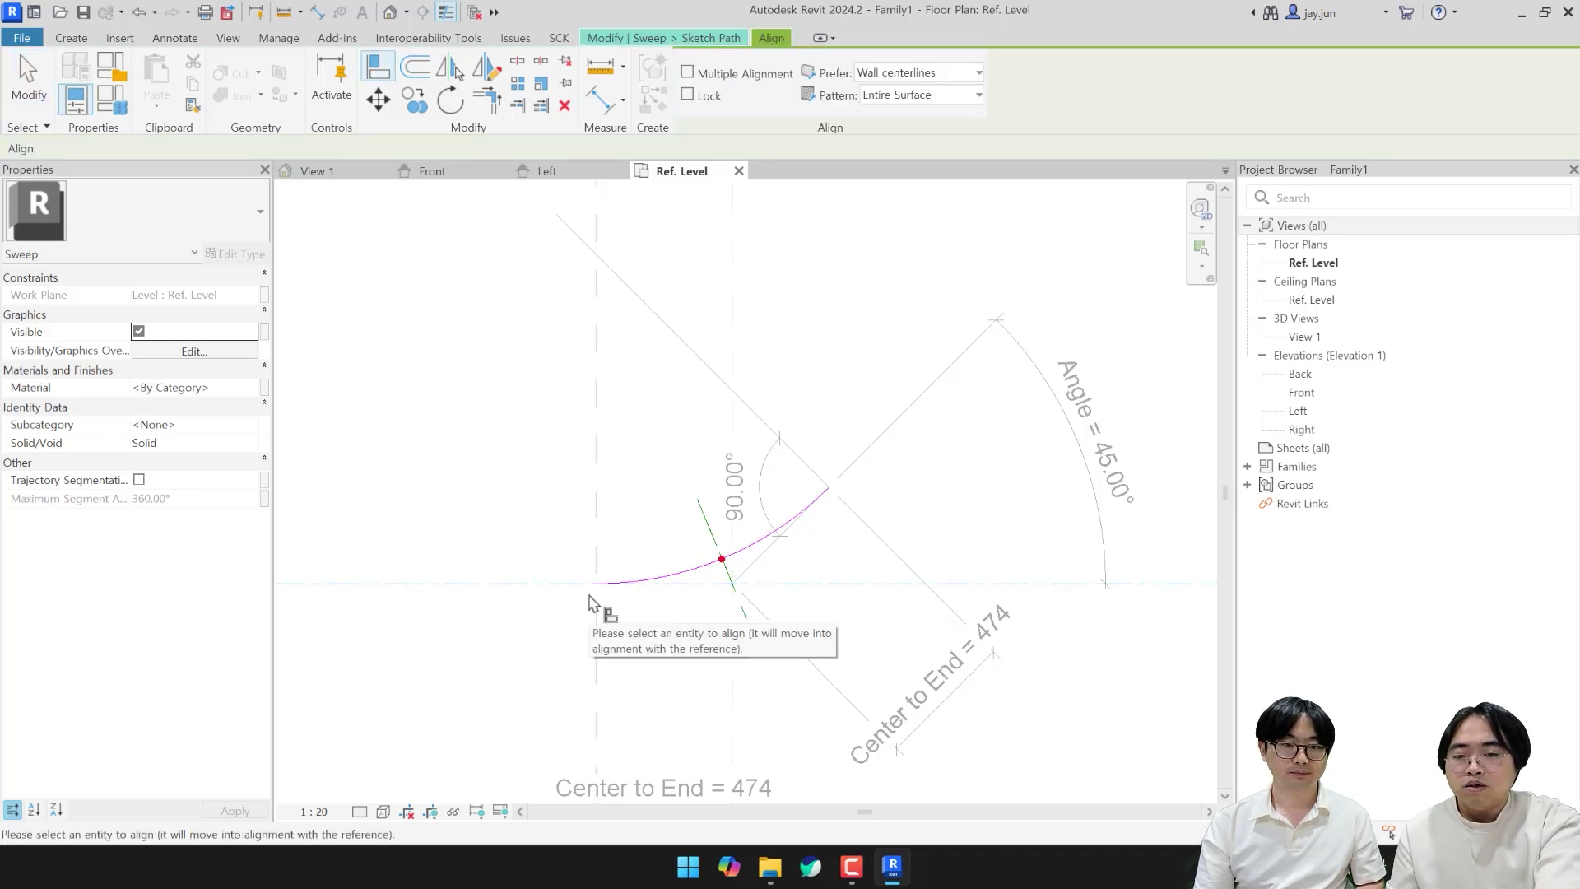
left_click(598, 589)
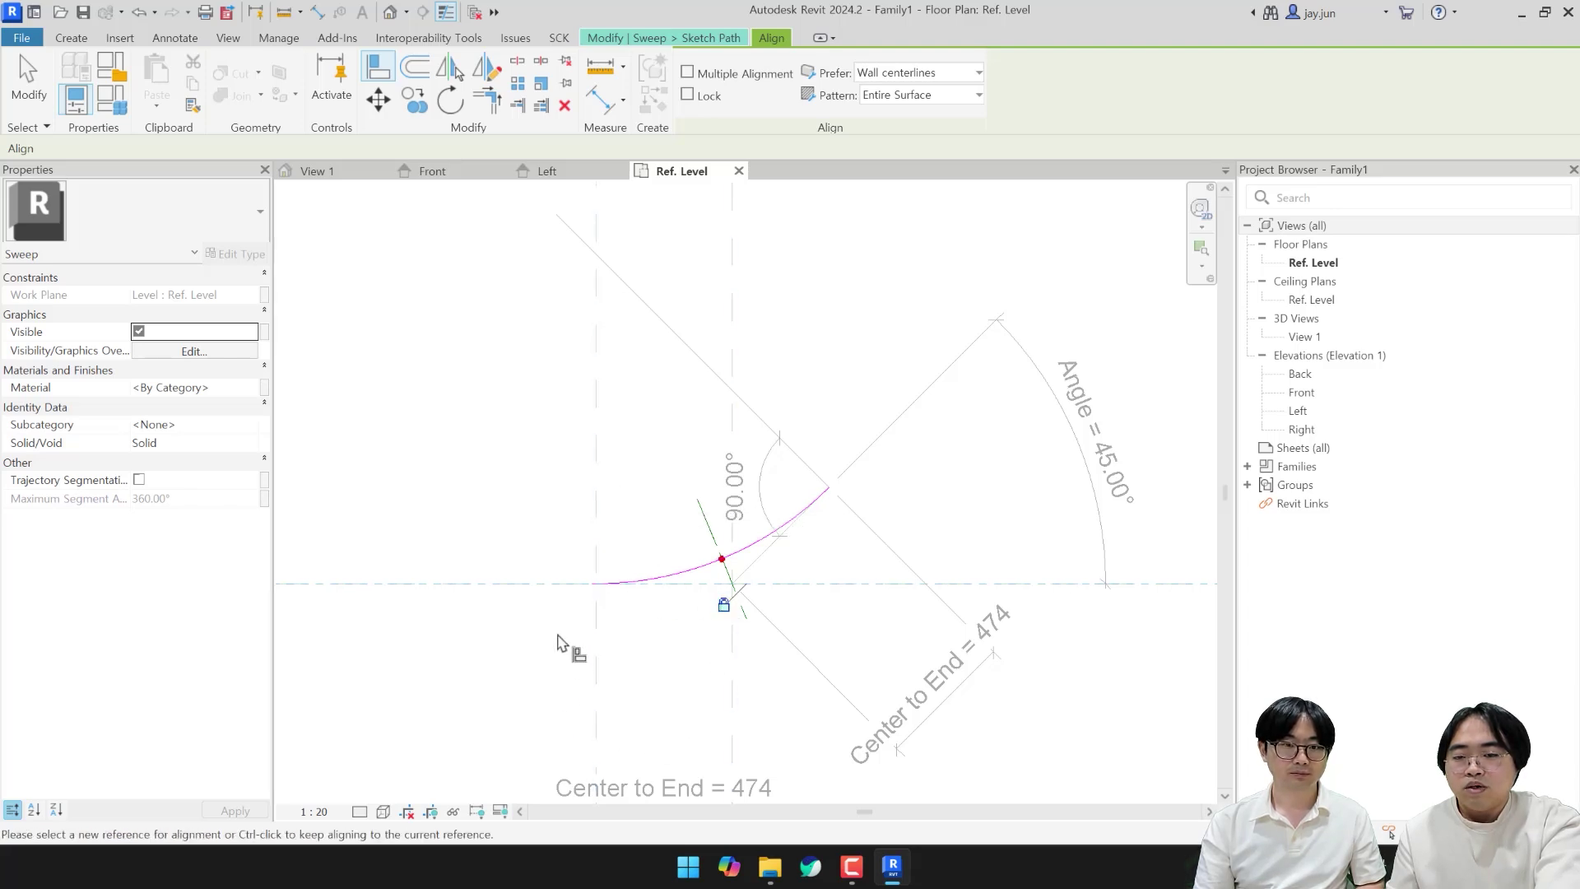
left_click(602, 512)
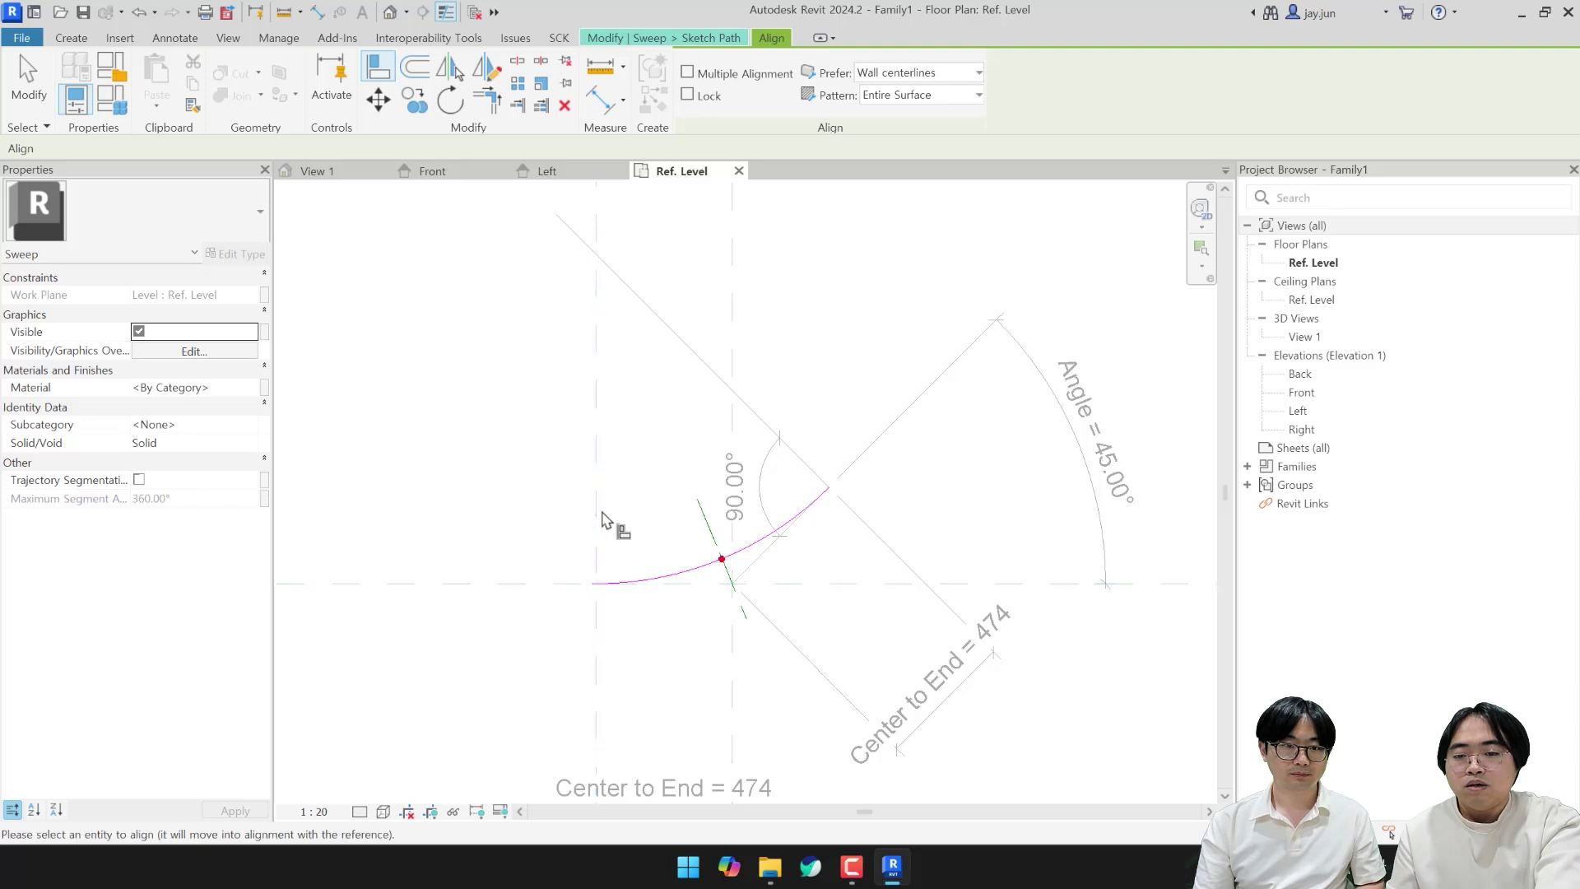
left_click(606, 592)
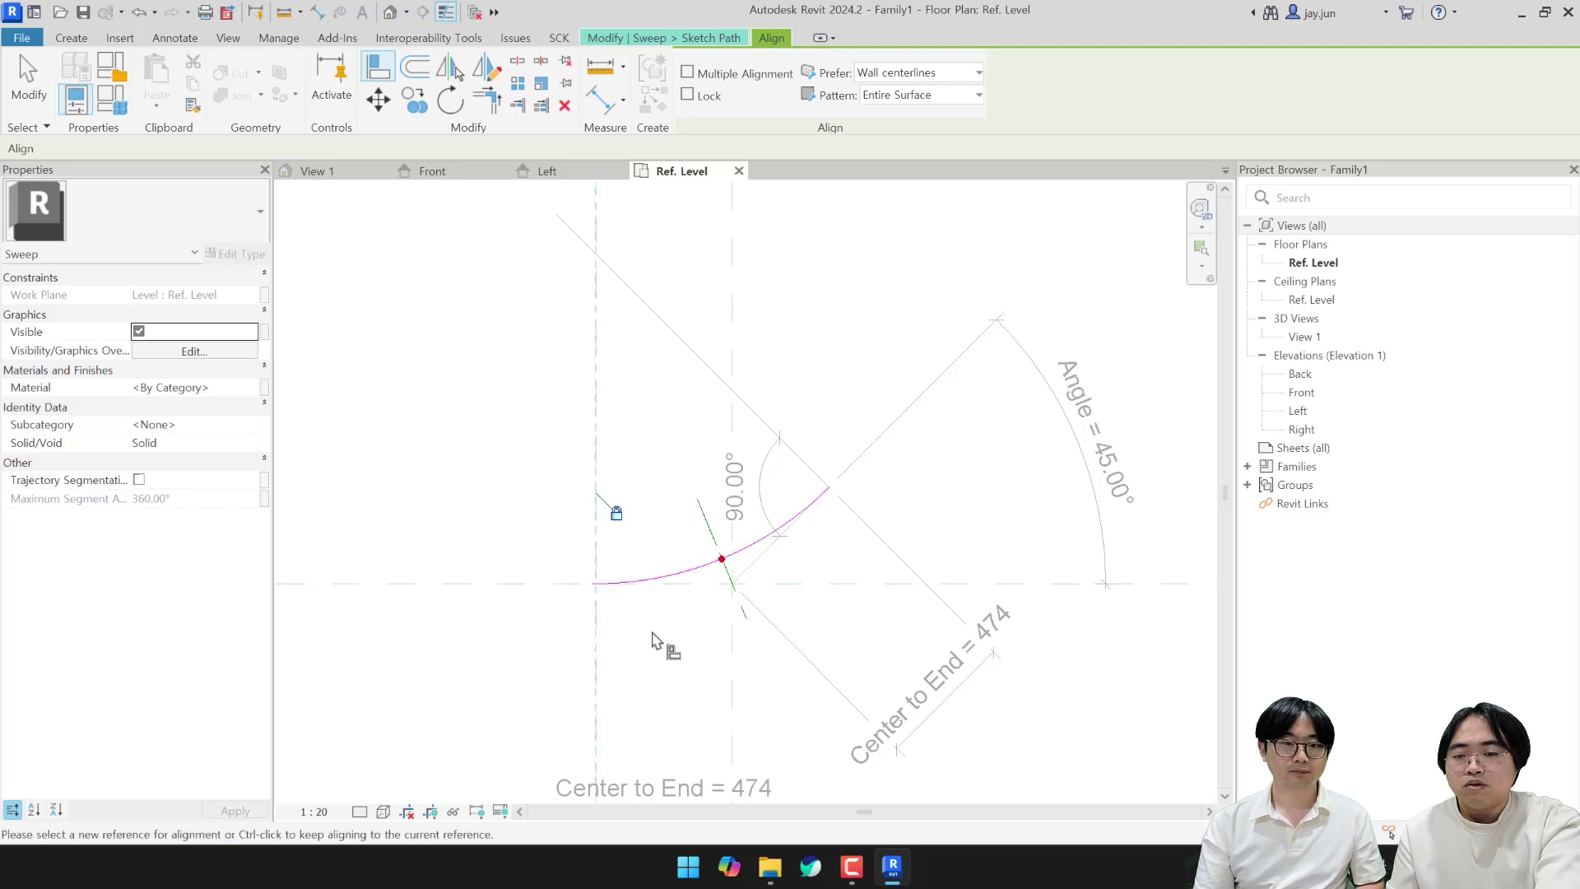
middle_click_drag(656, 641, 589, 631)
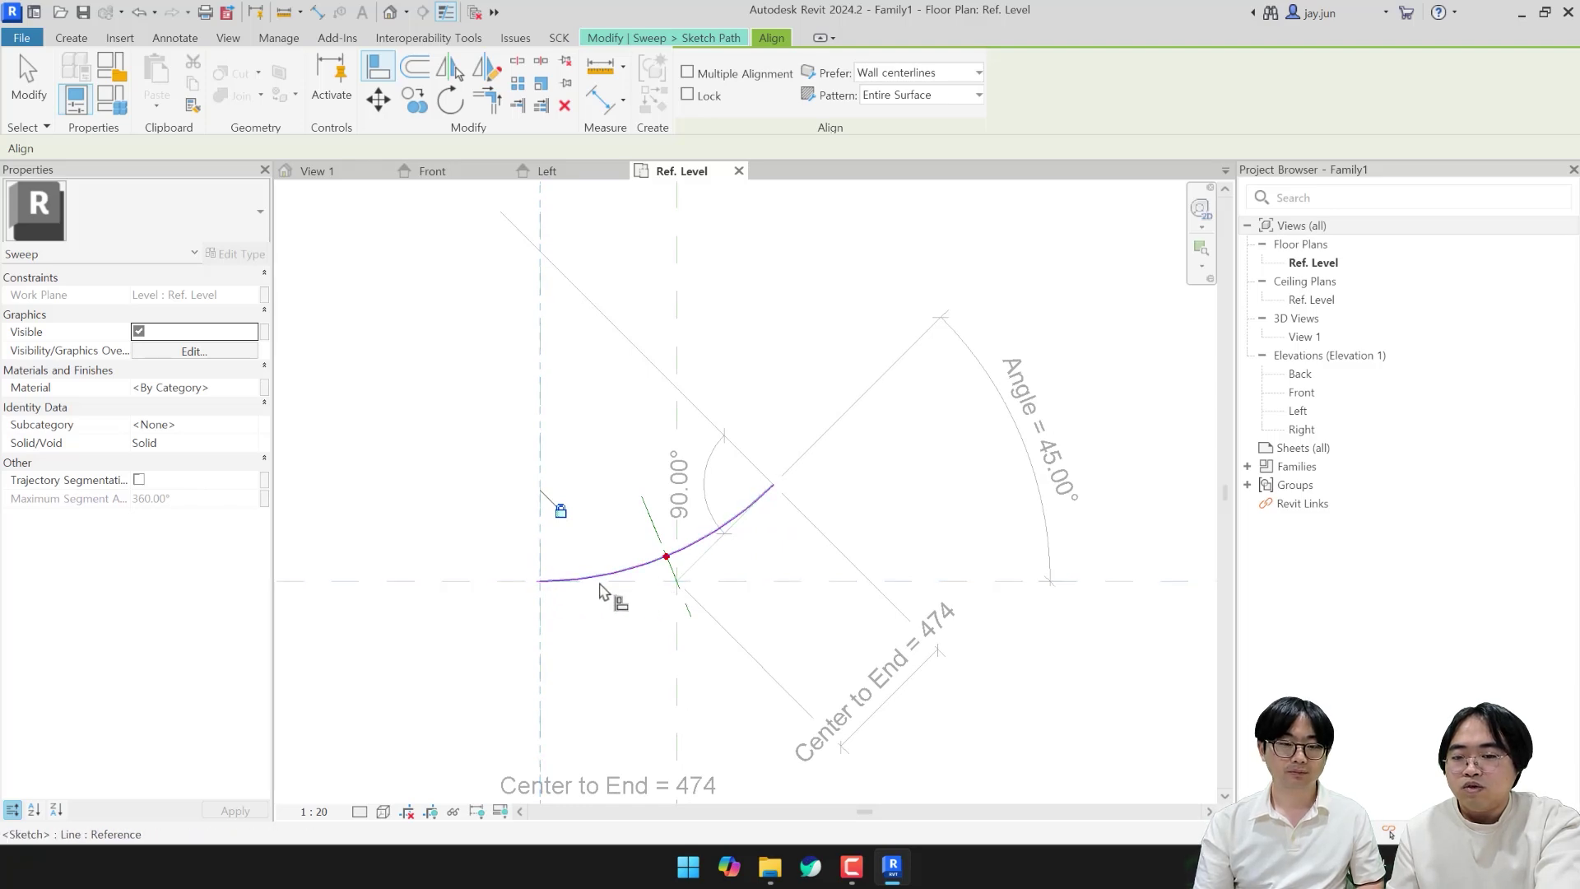
middle_click_drag(771, 549, 680, 547)
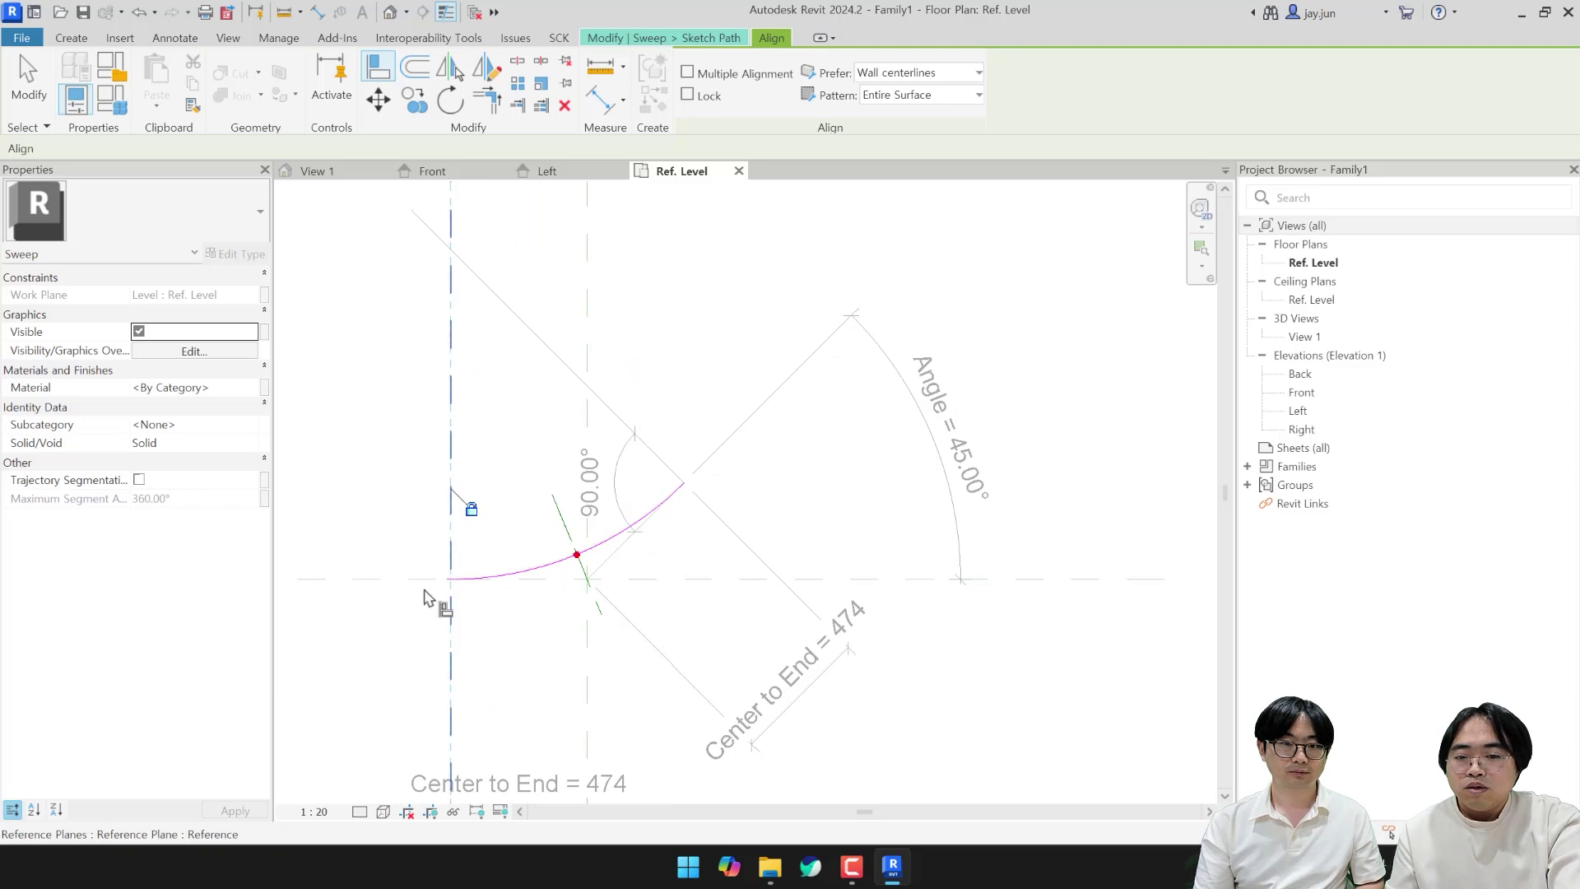
Step: Align the arc path's end point to the diagonal reference line and to the symbolic line, locking both alignments
left_click(455, 563)
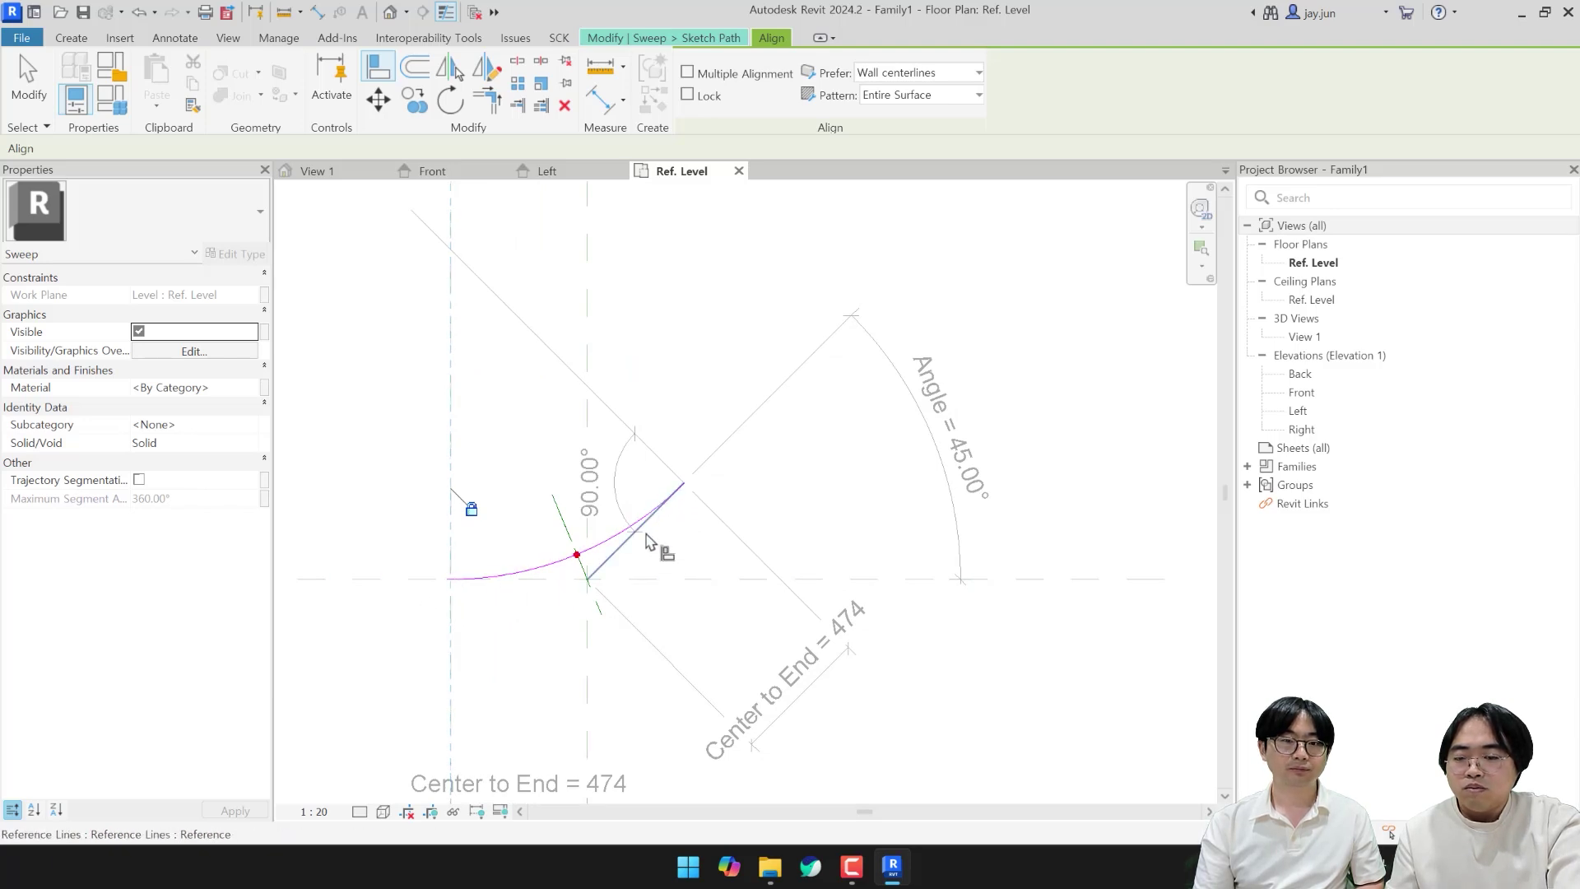
scroll(634, 554, "up", 3)
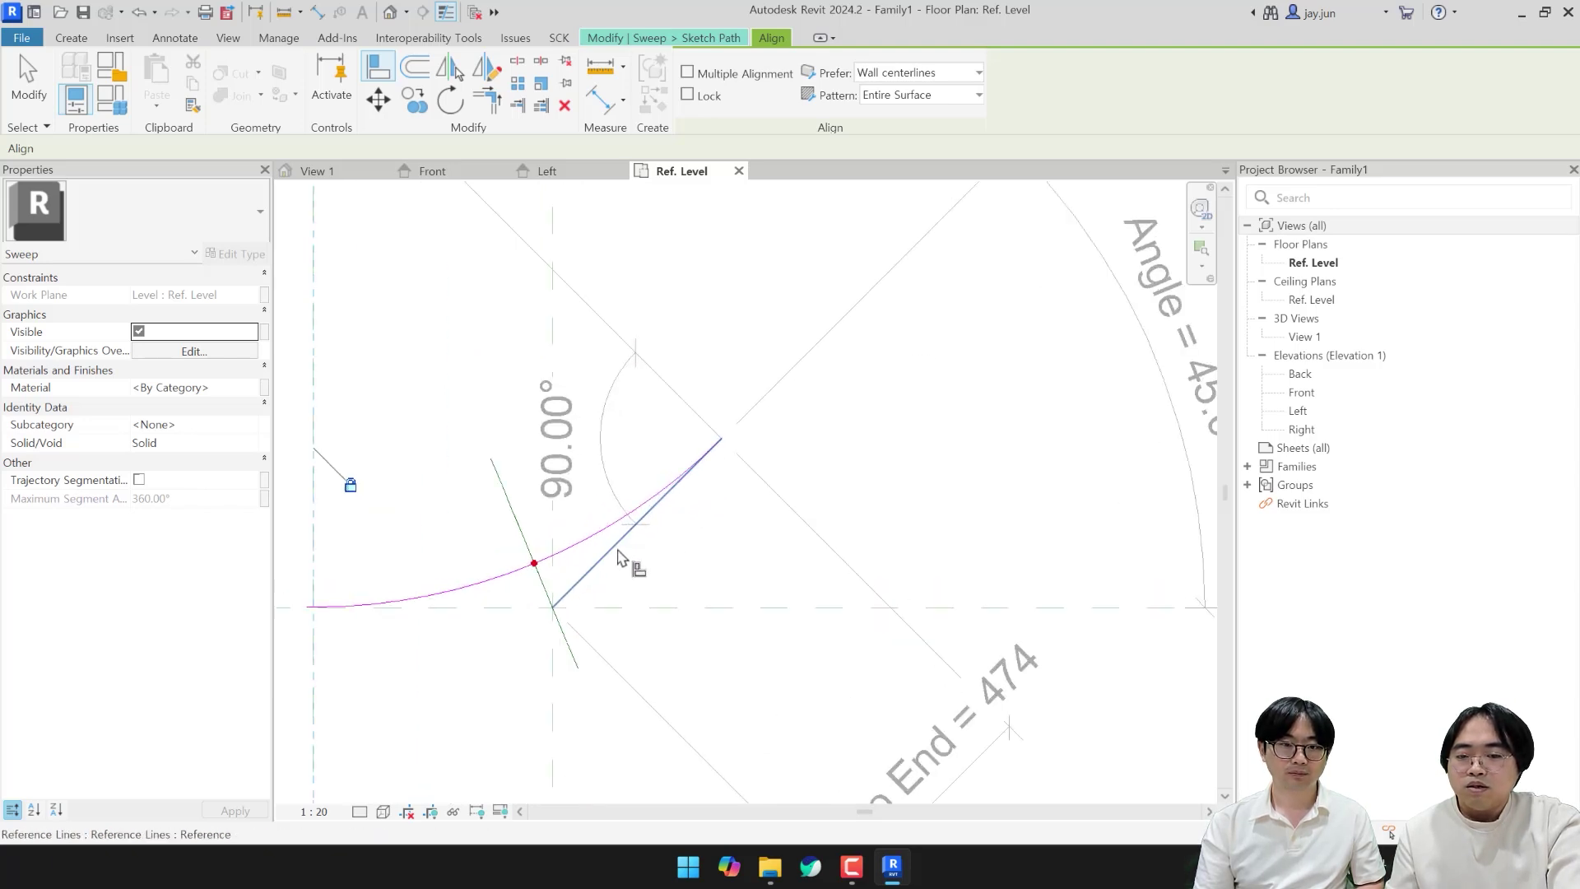
left_click(619, 552)
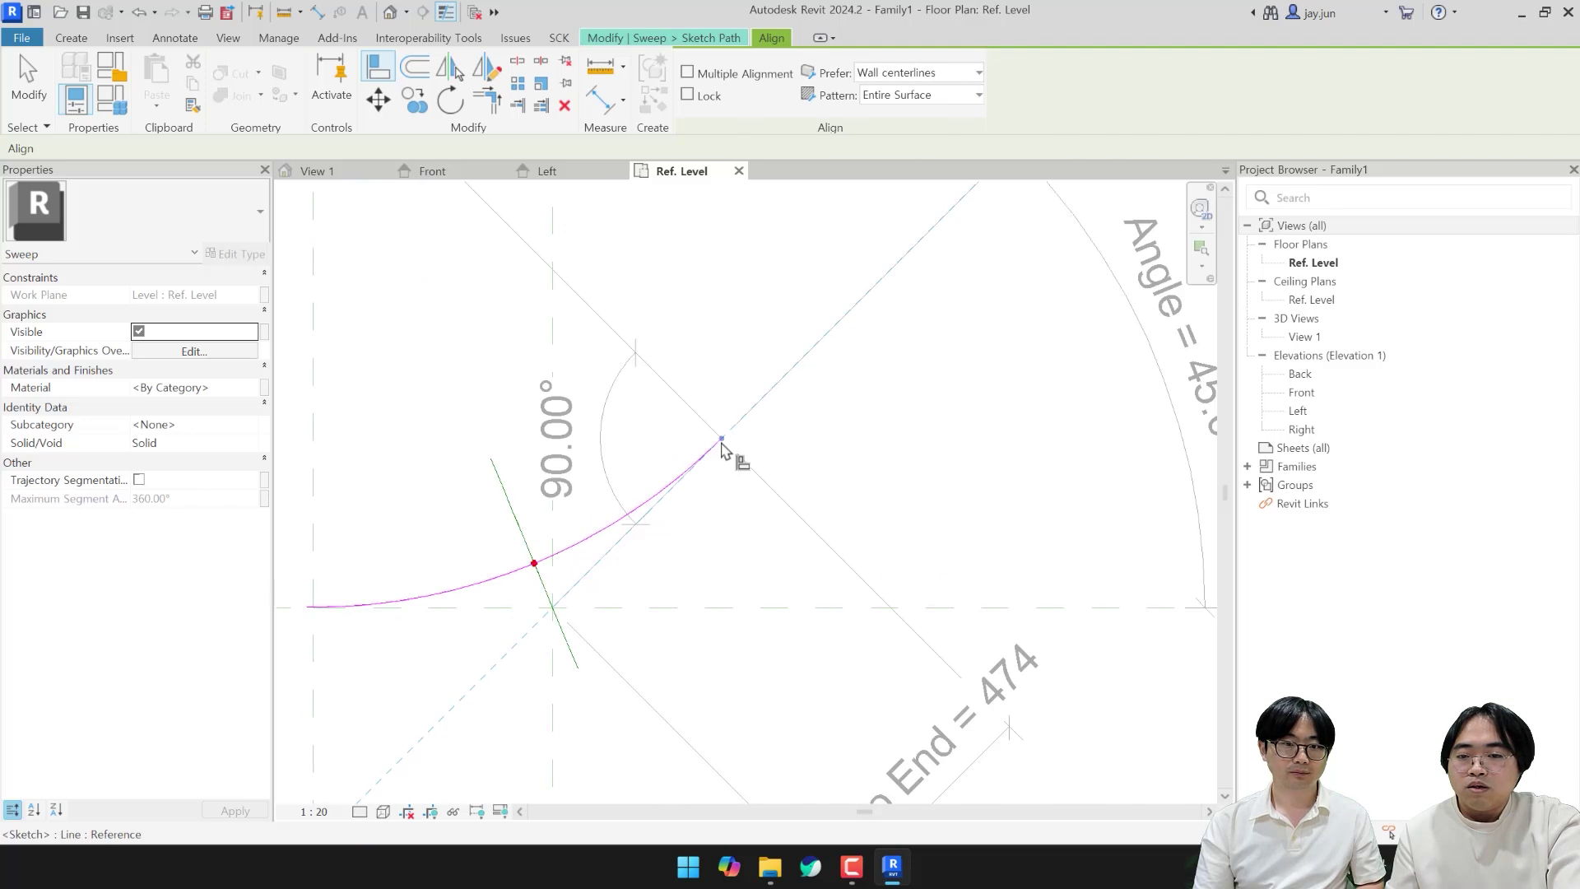
left_click(723, 442)
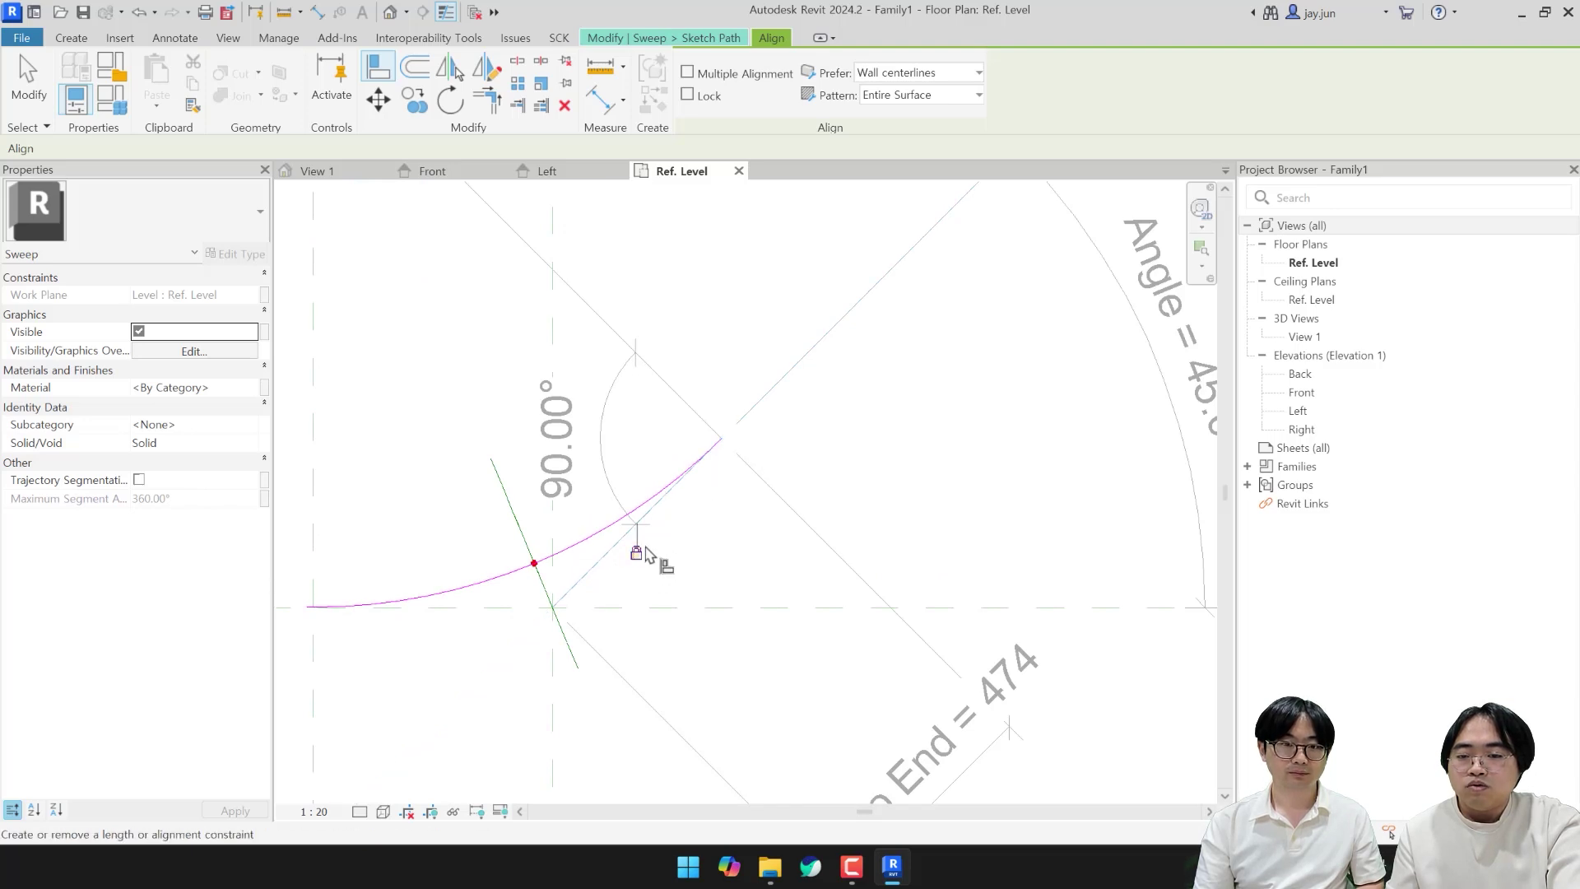
middle_click_drag(714, 555, 786, 599)
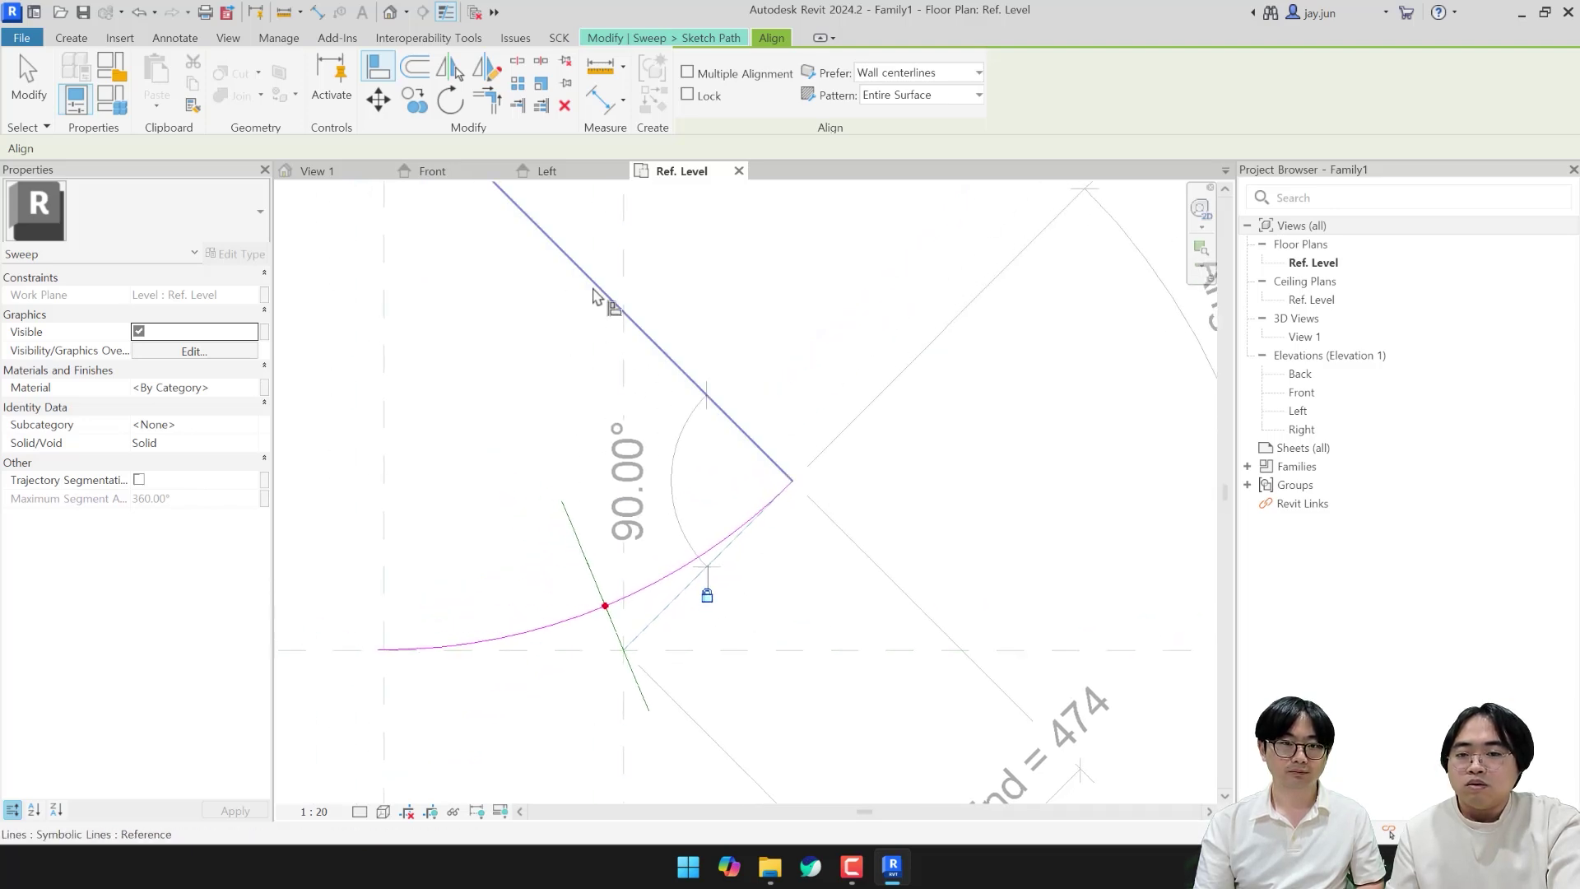
left_click(595, 296)
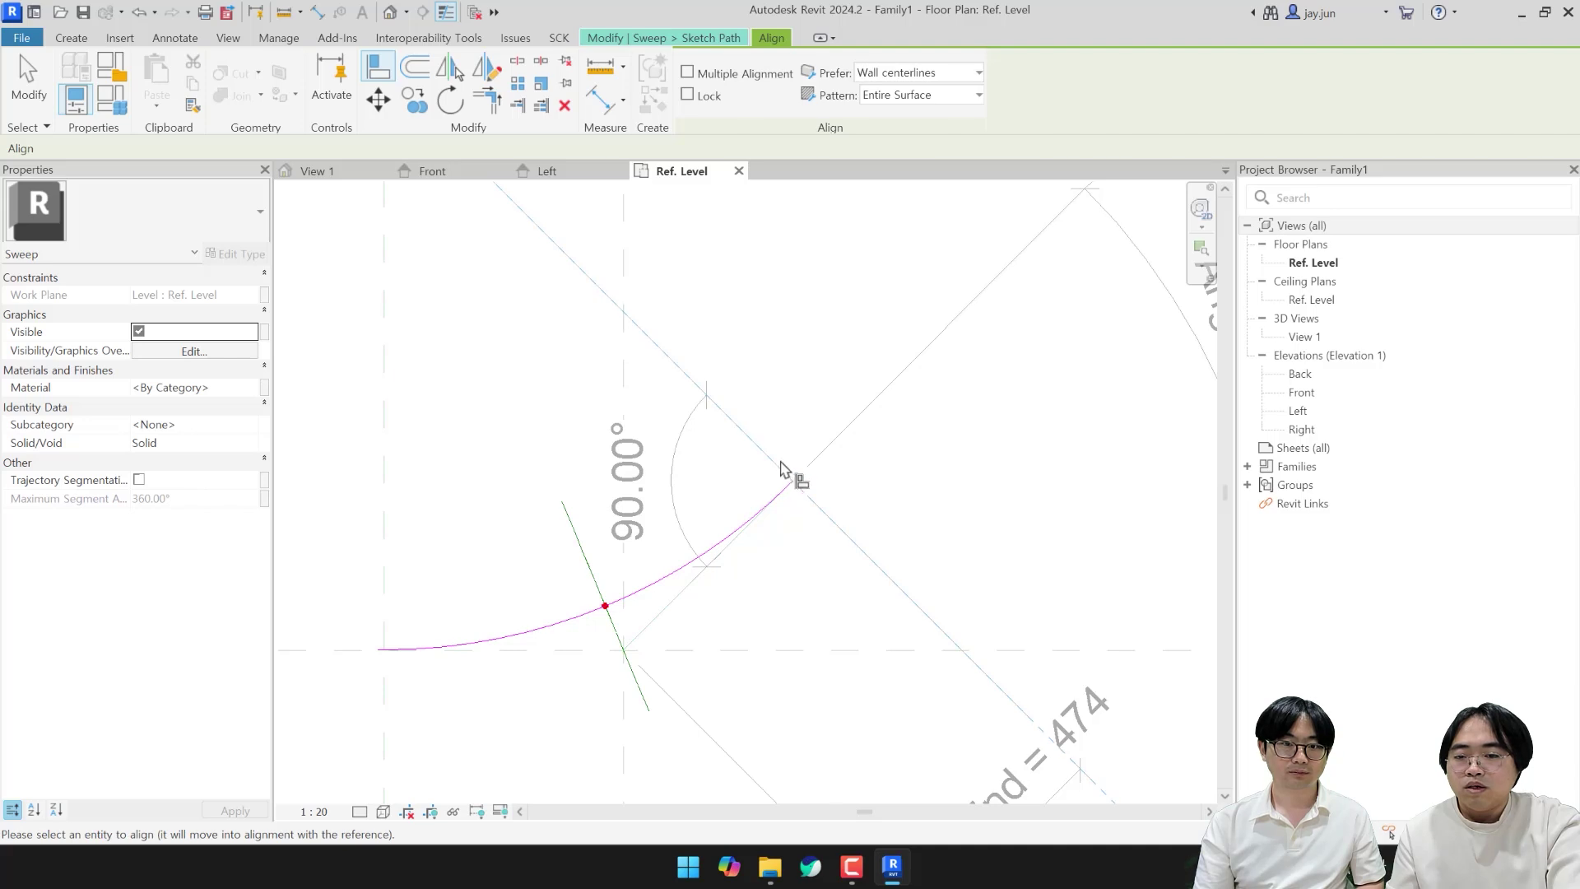
left_click(798, 487)
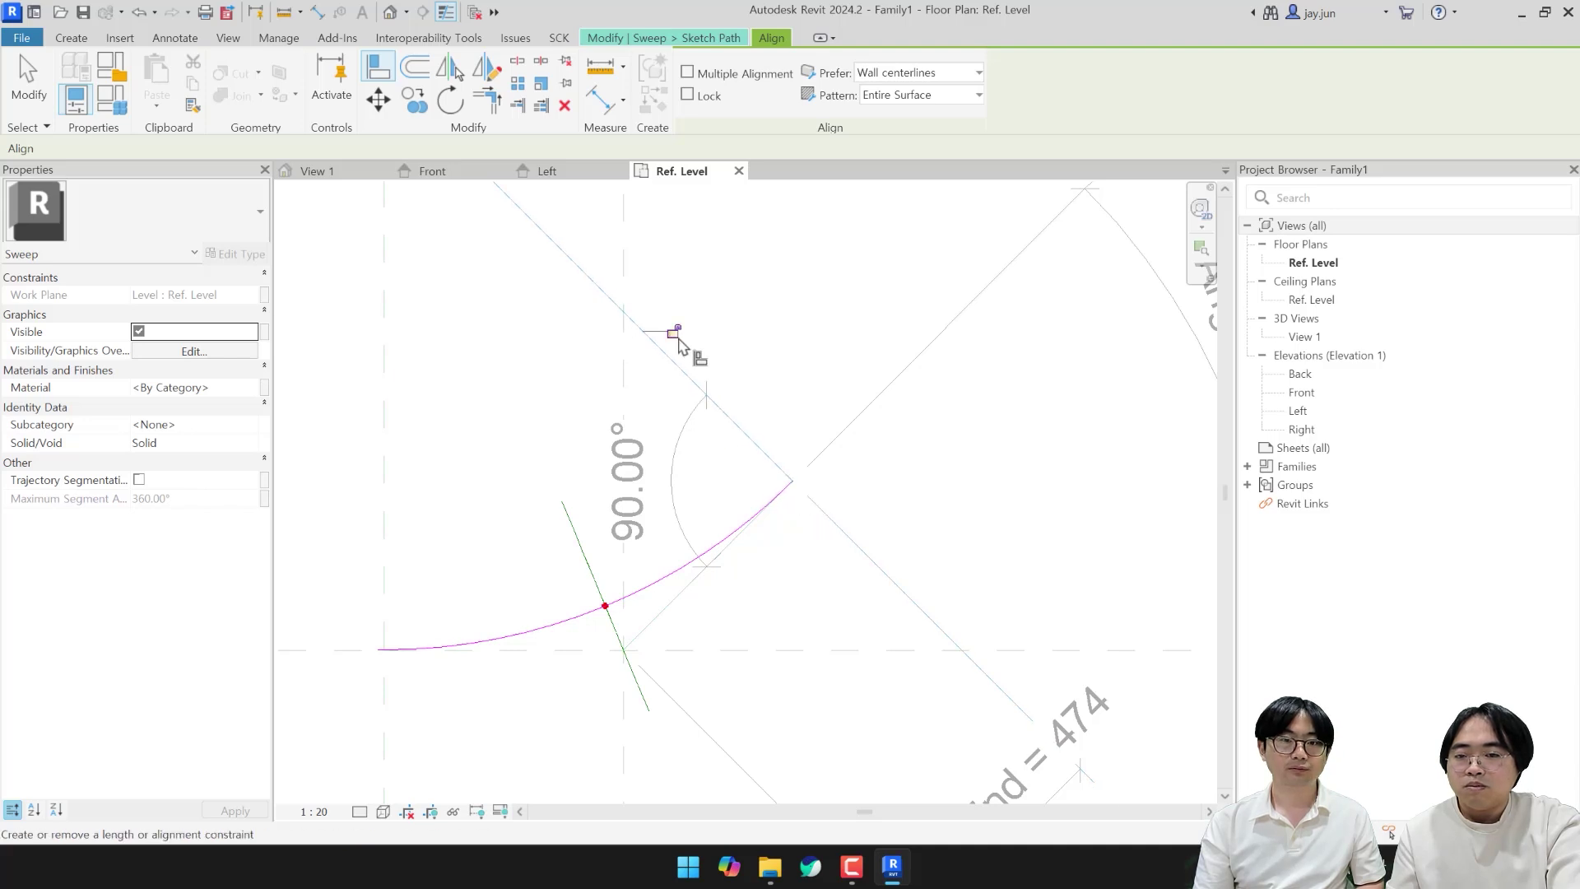
scroll(858, 509, "down", 2)
middle_click_drag(875, 522, 864, 536)
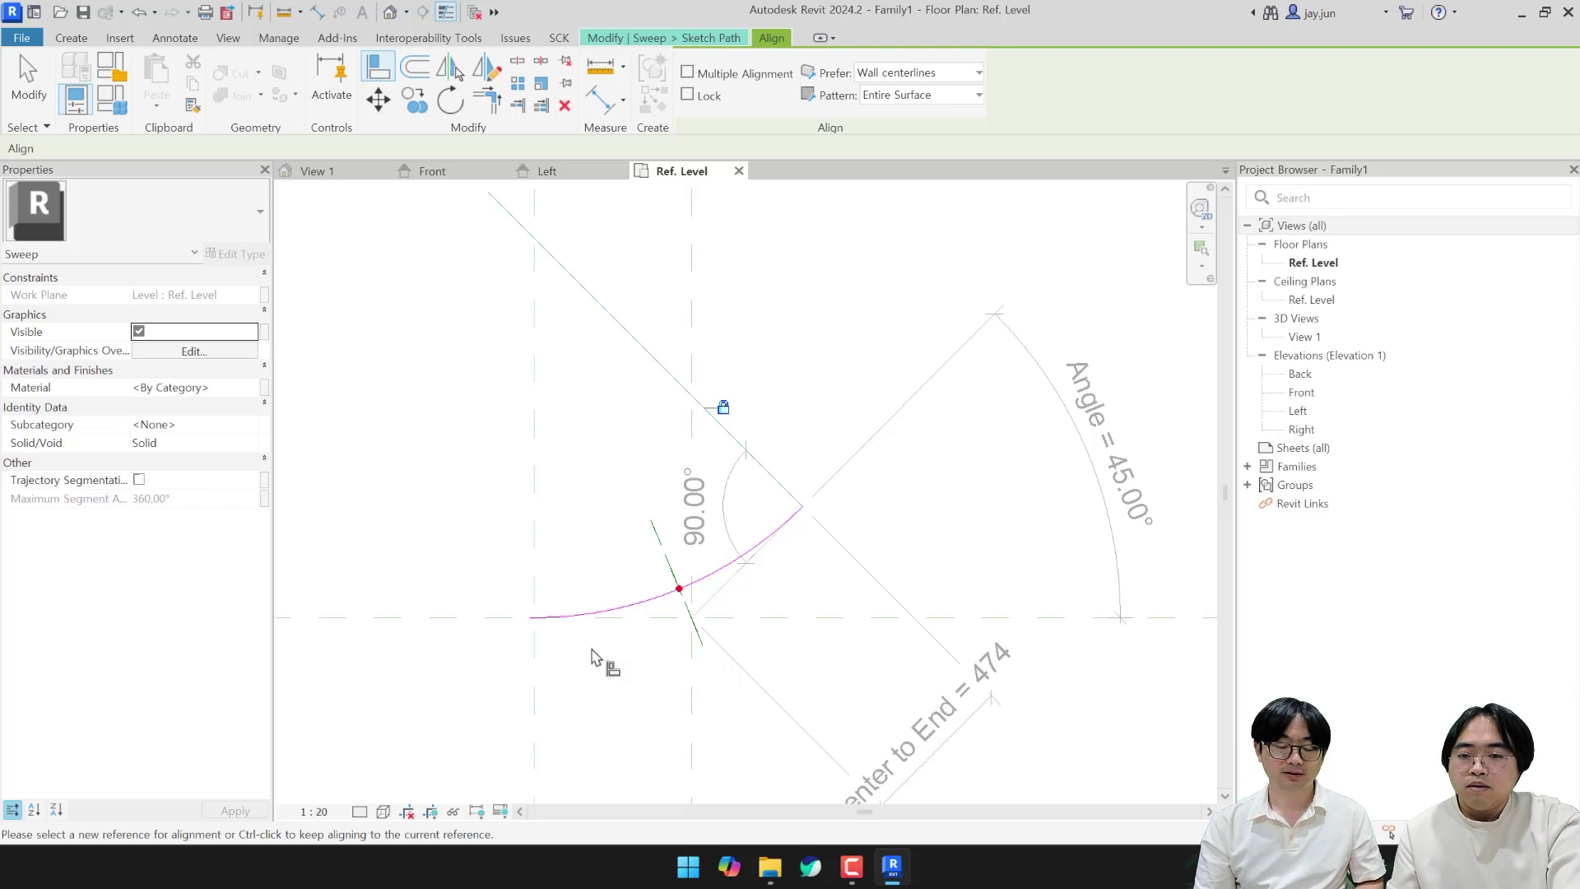
Step: Leave the Align command and finish the sweep's arc path sketch
key("Escape")
key("Escape")
scroll(589, 617, "down", 1)
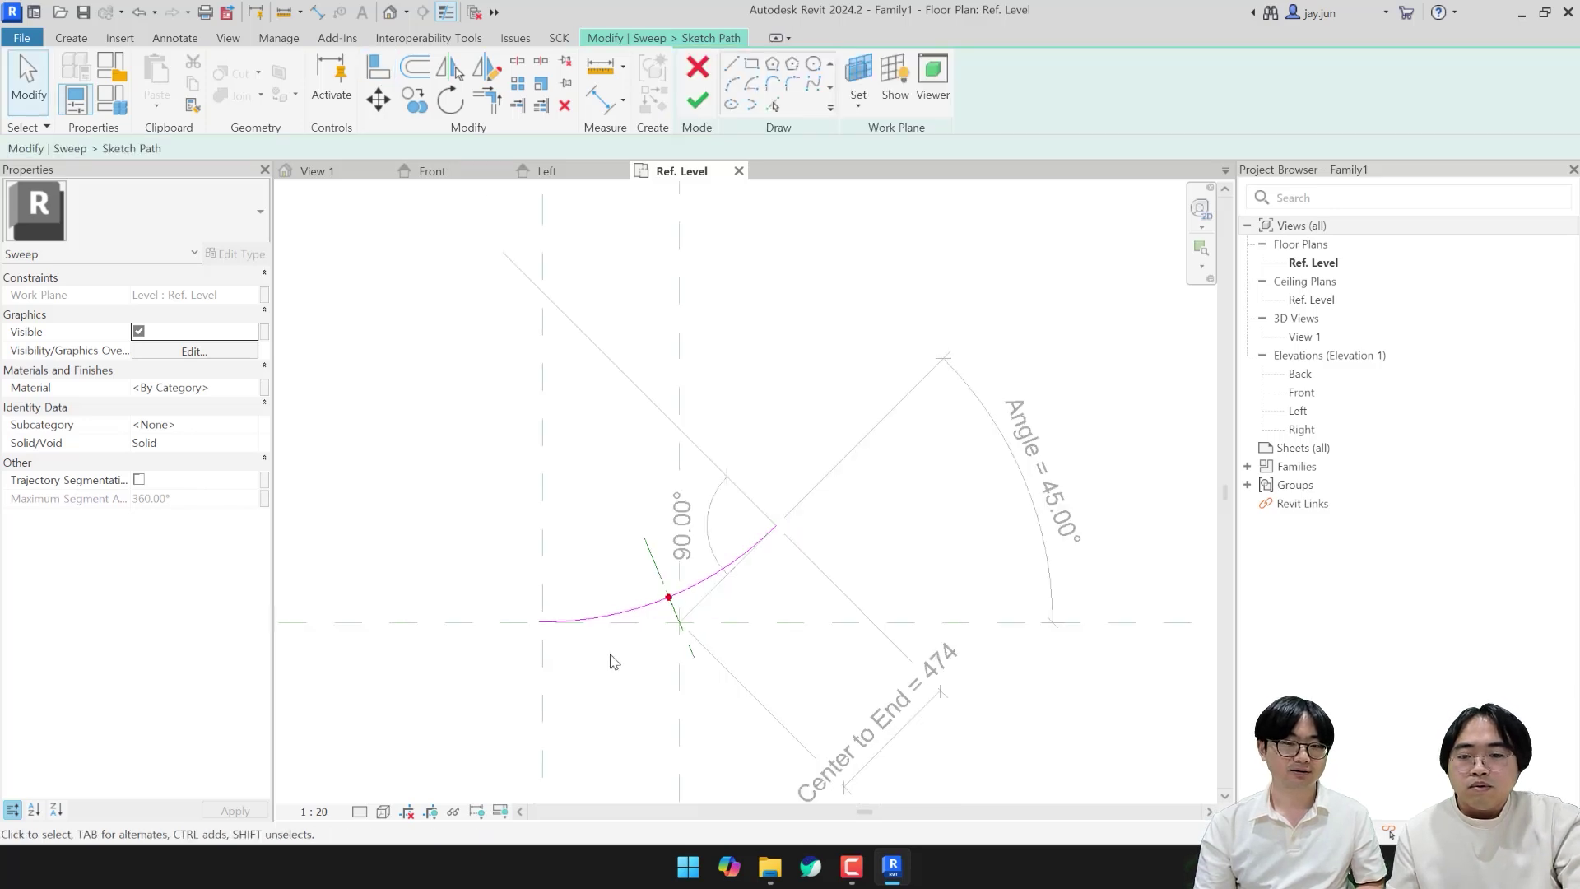
middle_click_drag(552, 646, 559, 652)
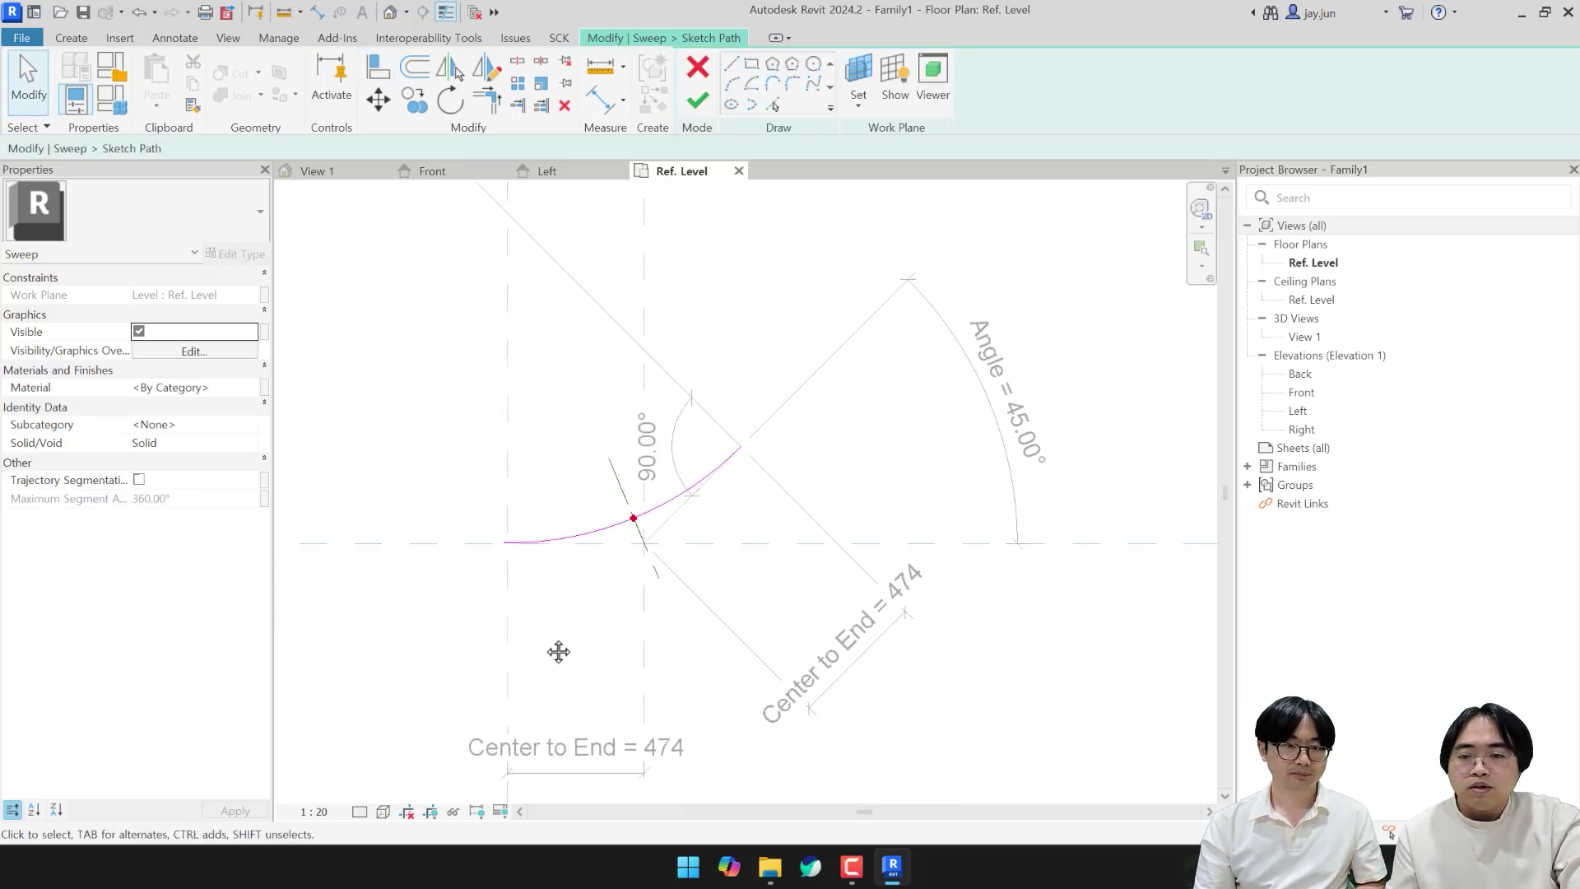
scroll(643, 599, "up", 1)
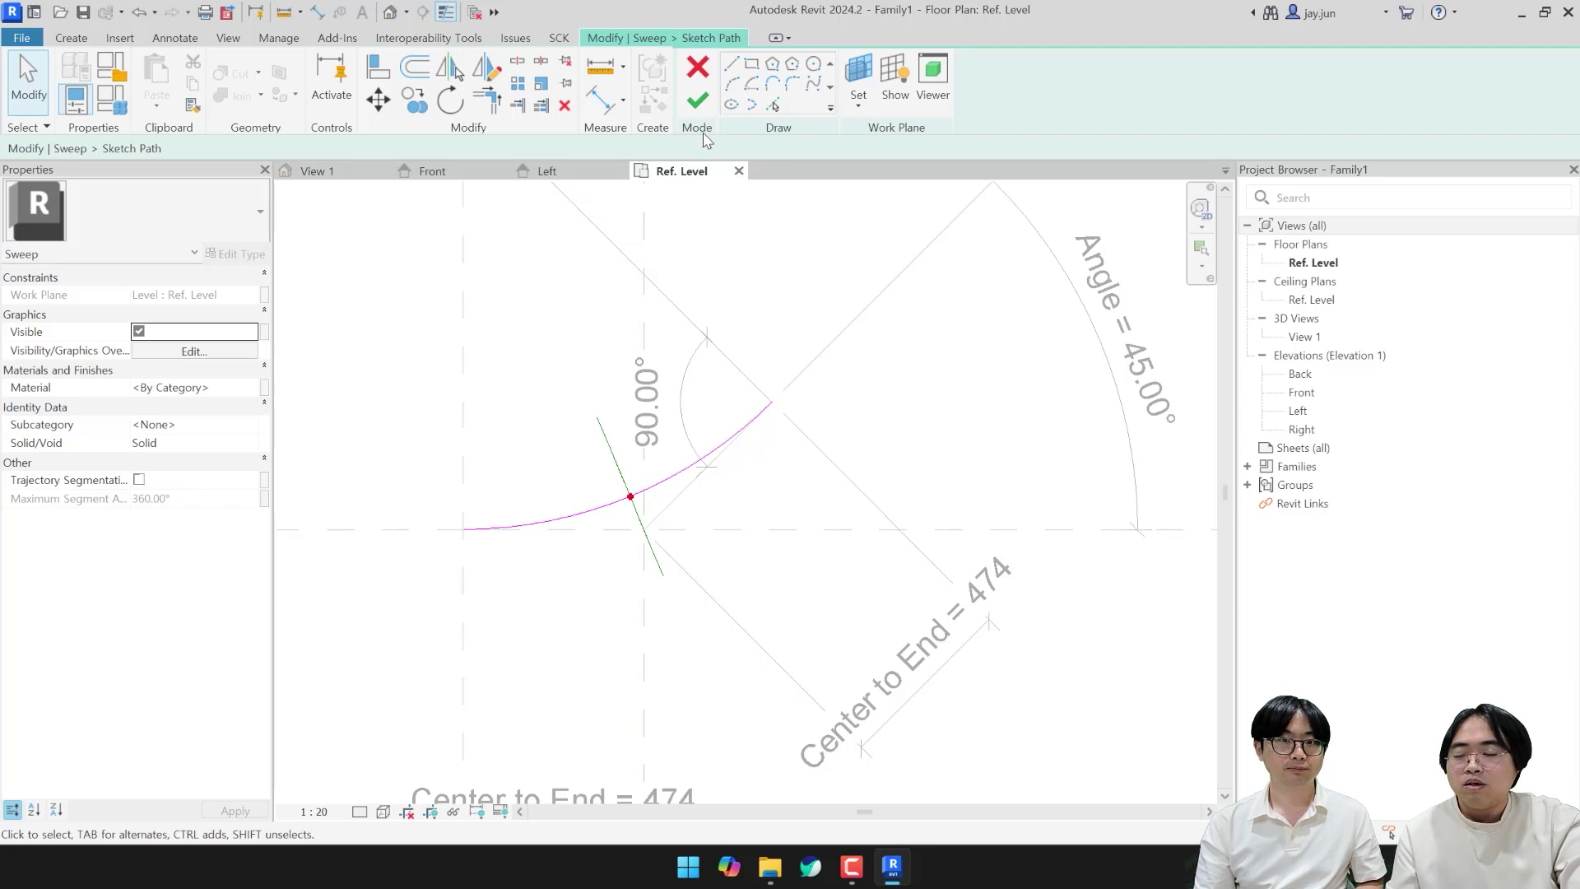
left_click(696, 111)
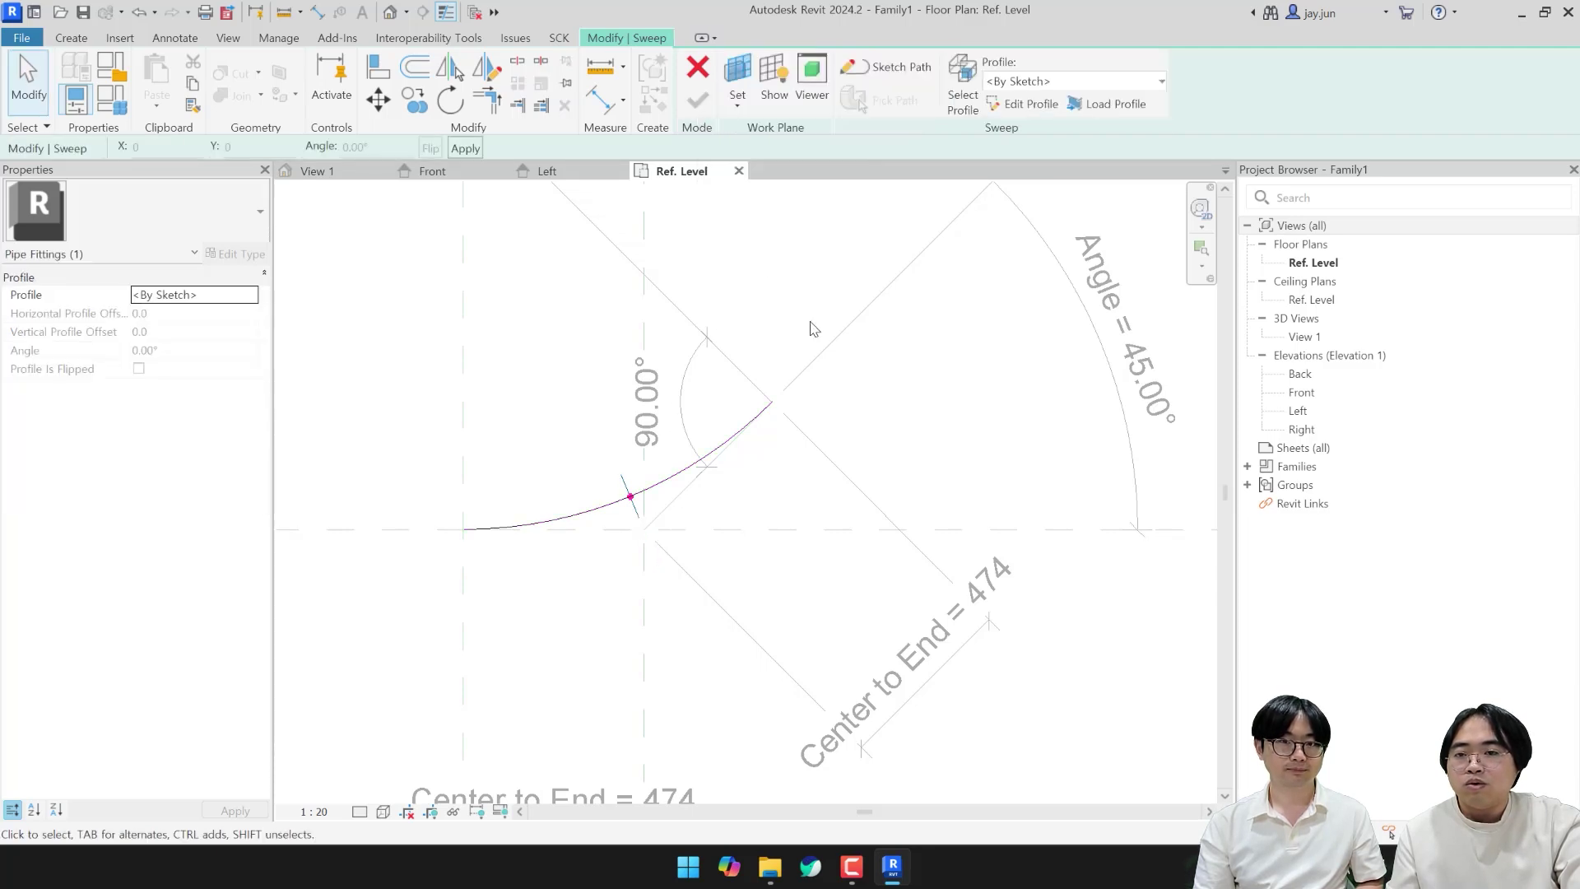
Step: Start editing the sweep's sketched profile in the 3D view View 1, orbited to face the profile plane
left_click(1027, 103)
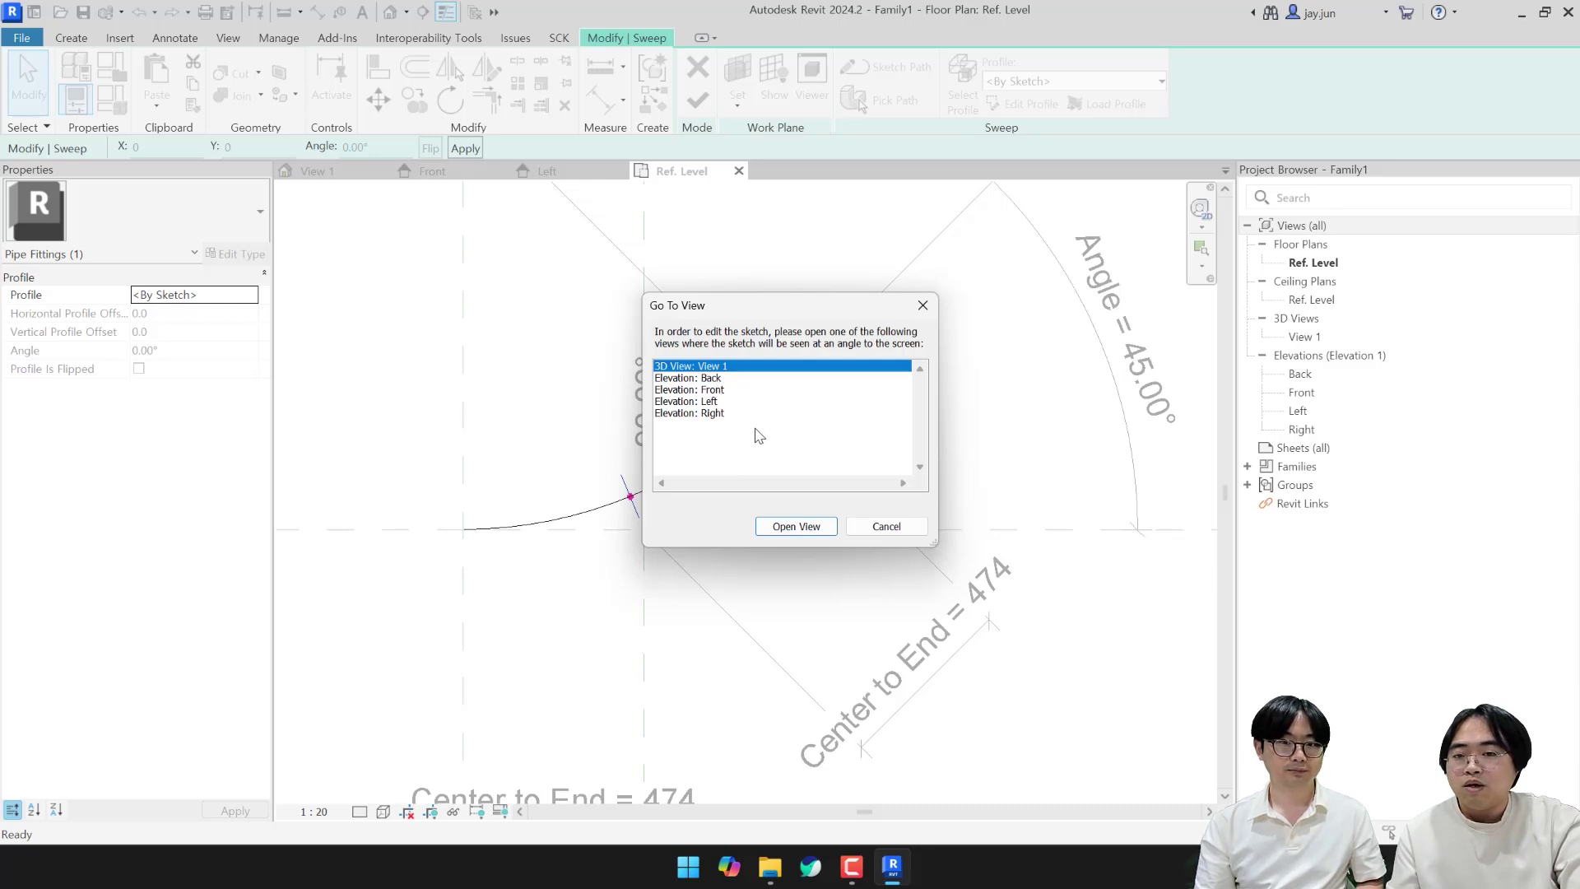
left_click_drag(770, 313, 887, 309)
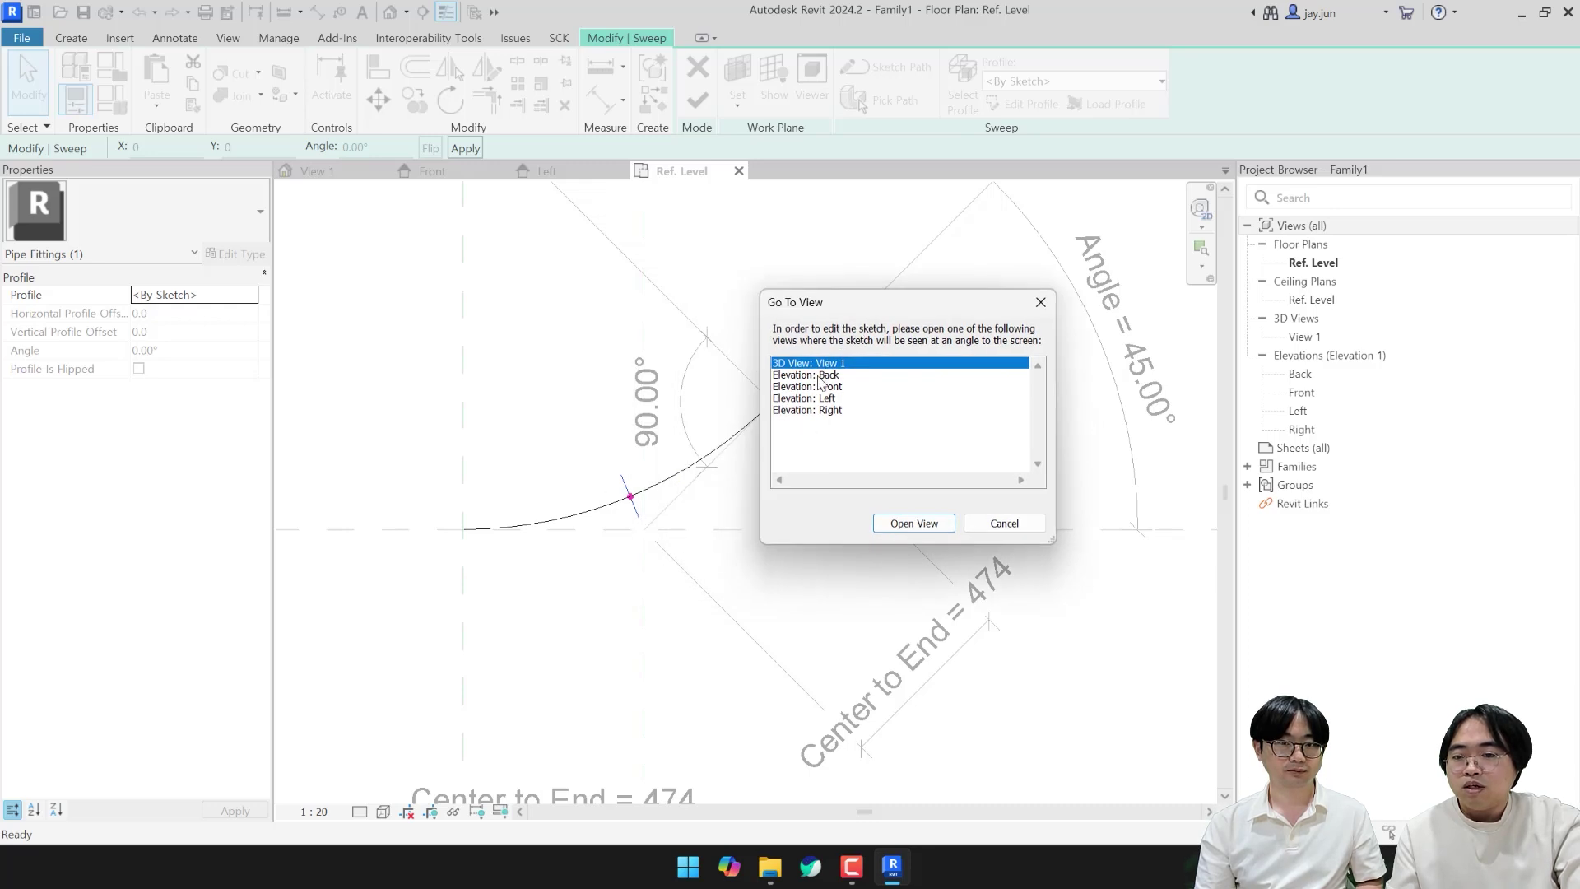
left_click(912, 524)
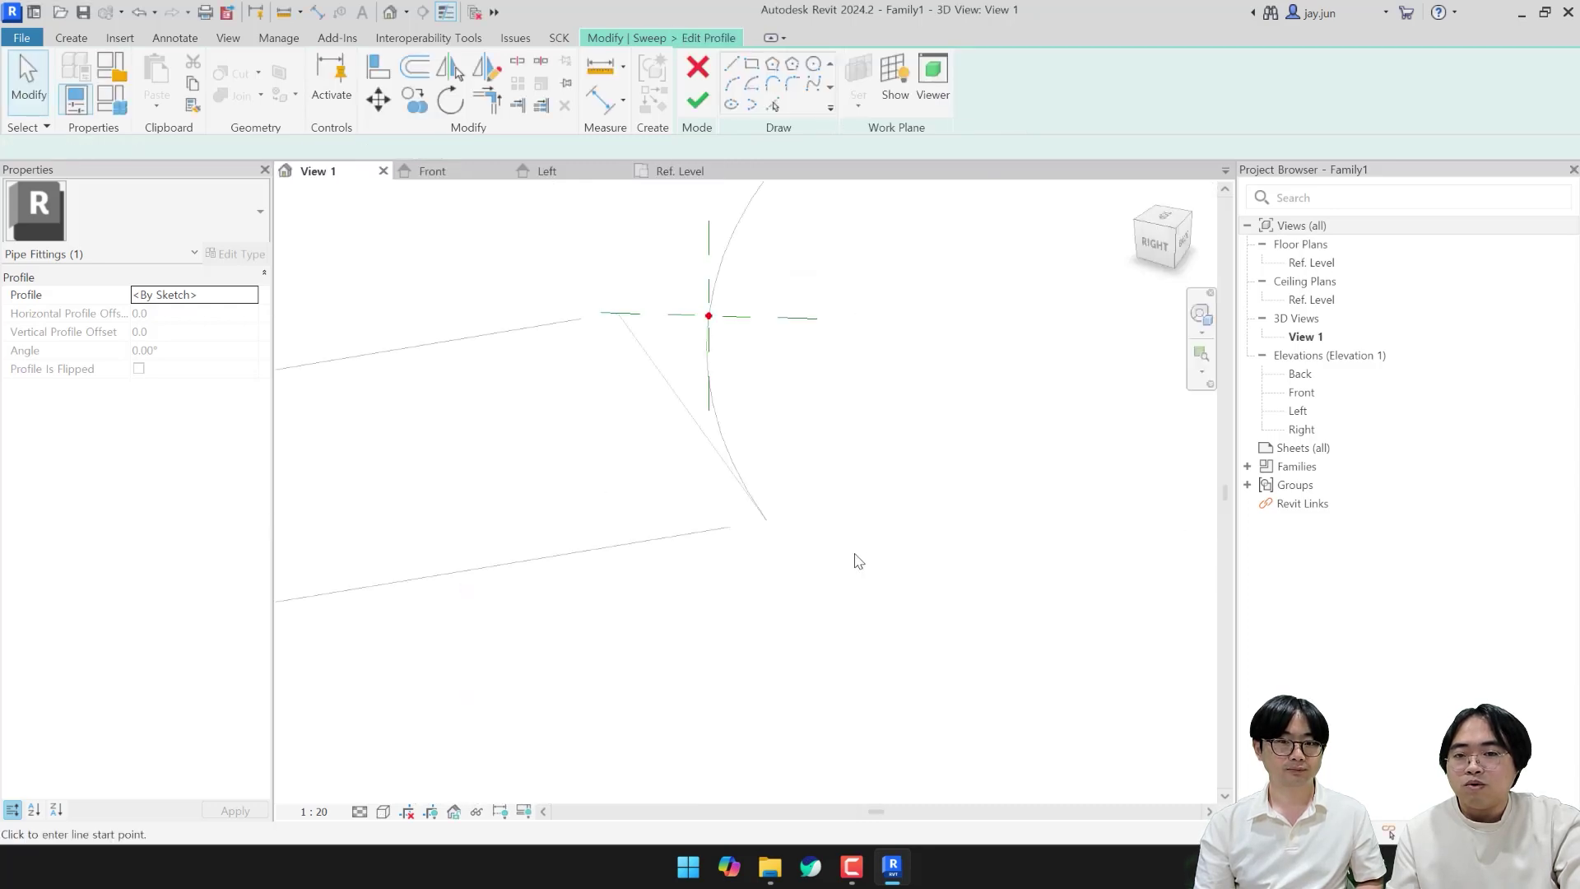
middle_click_drag(864, 491, 807, 540)
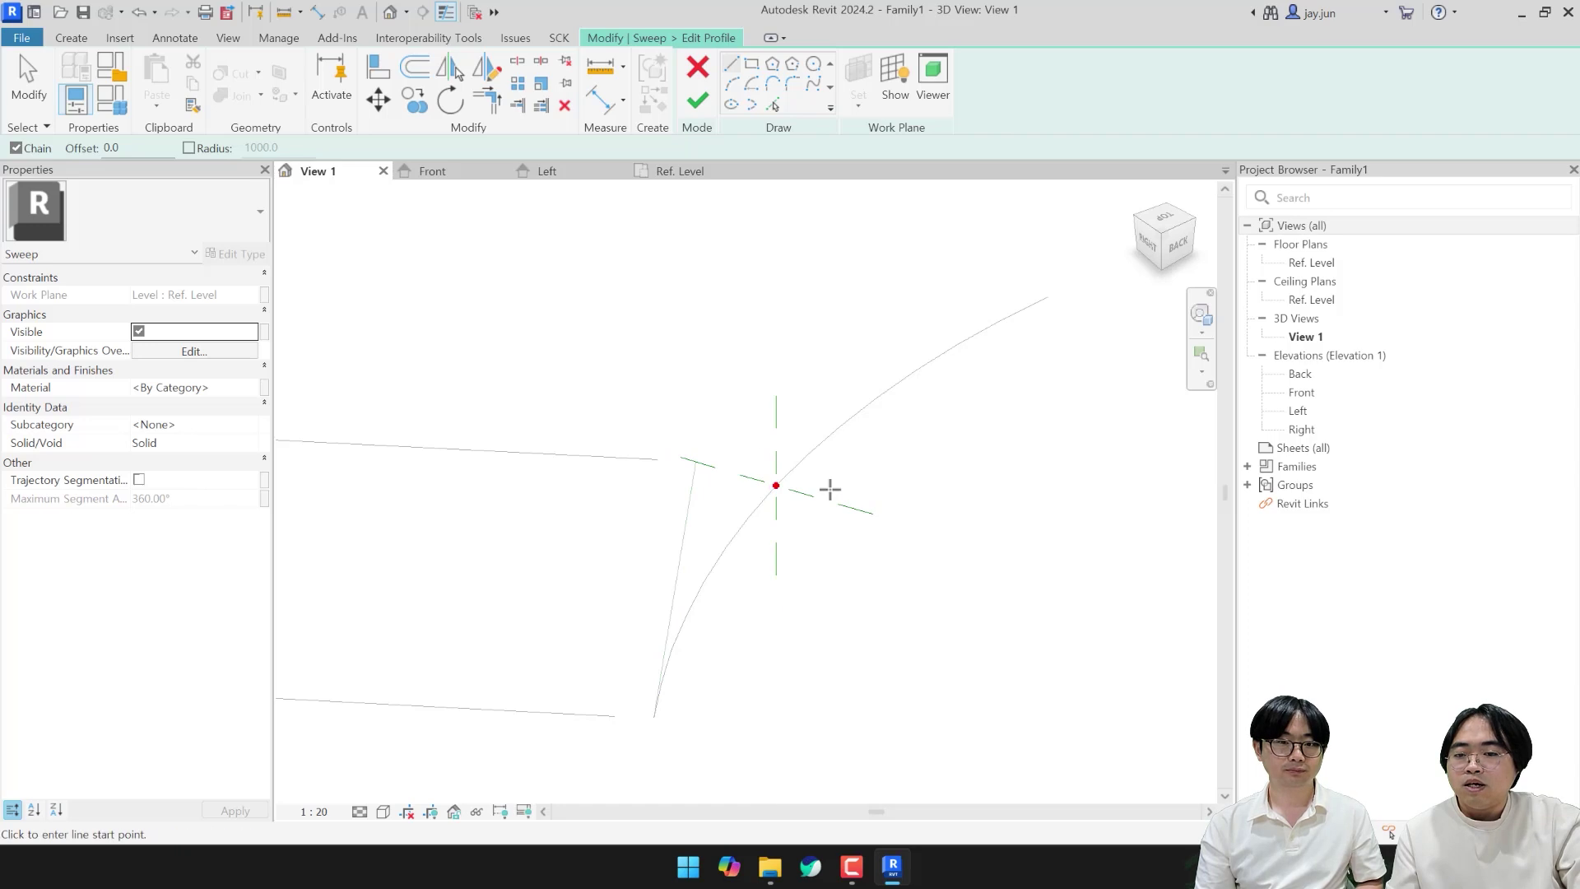
left_click(813, 64)
left_click(776, 485)
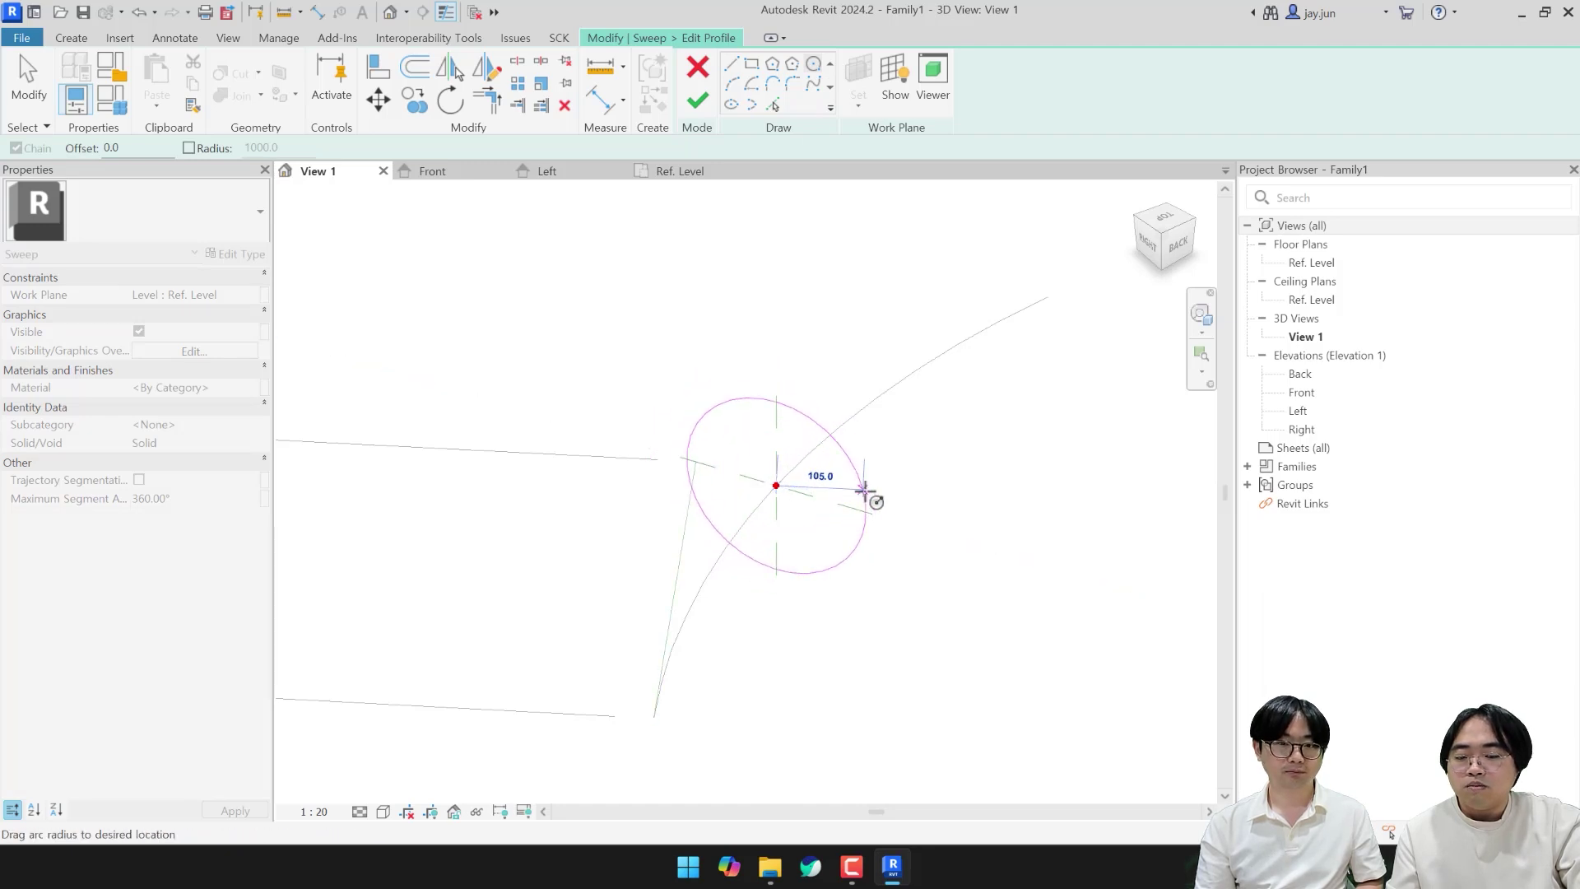
key("Escape")
key("Escape")
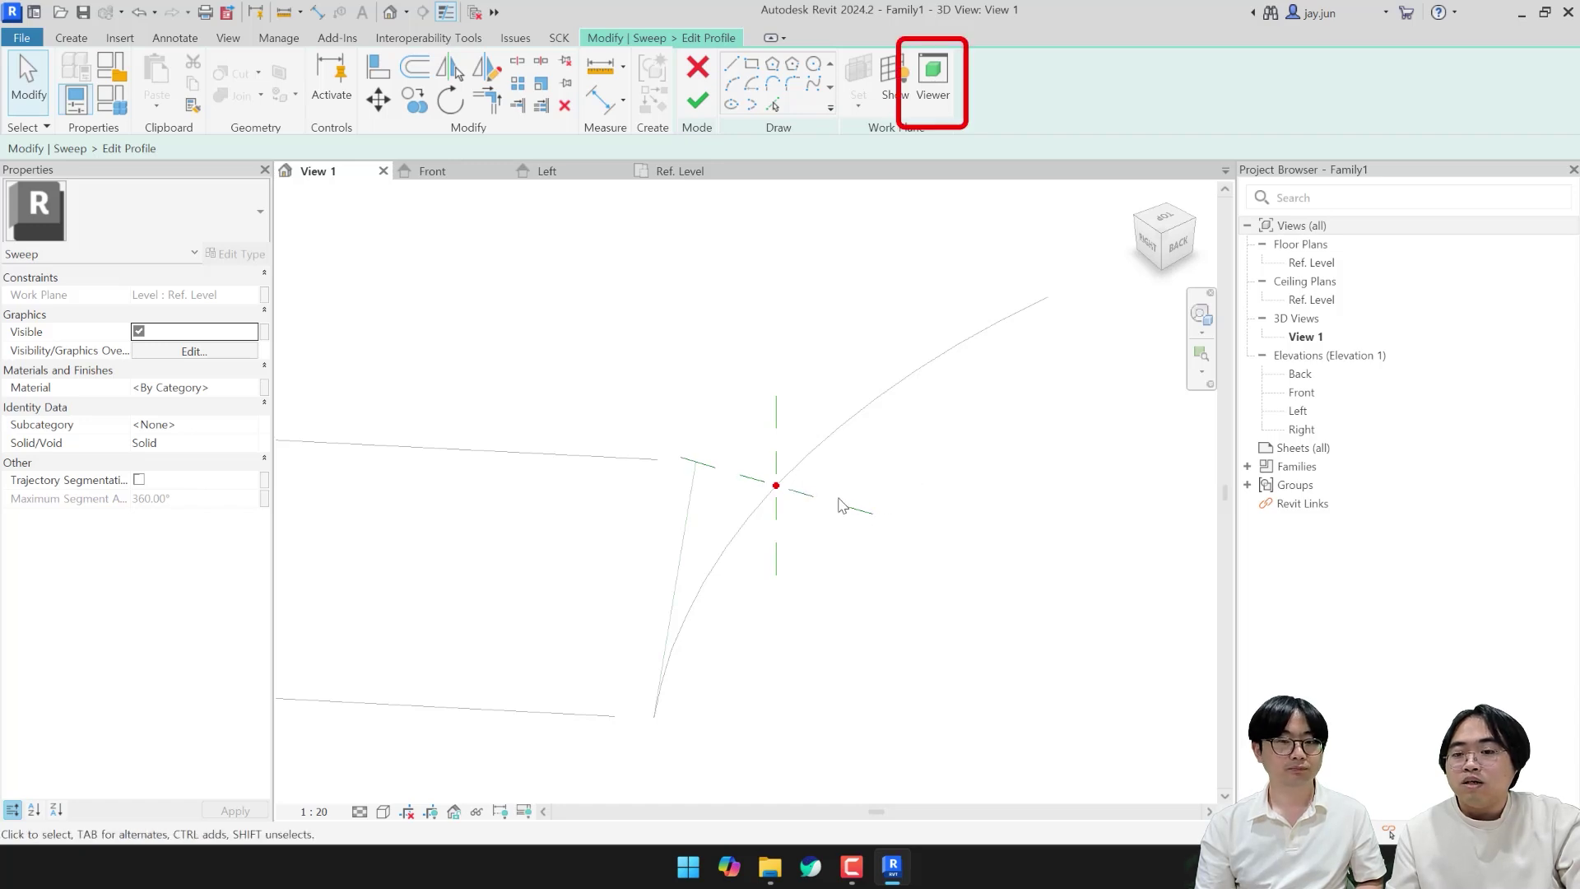
Step: Open the workplane viewer on the profile plane and enlarge it around the profile's center point
left_click(936, 82)
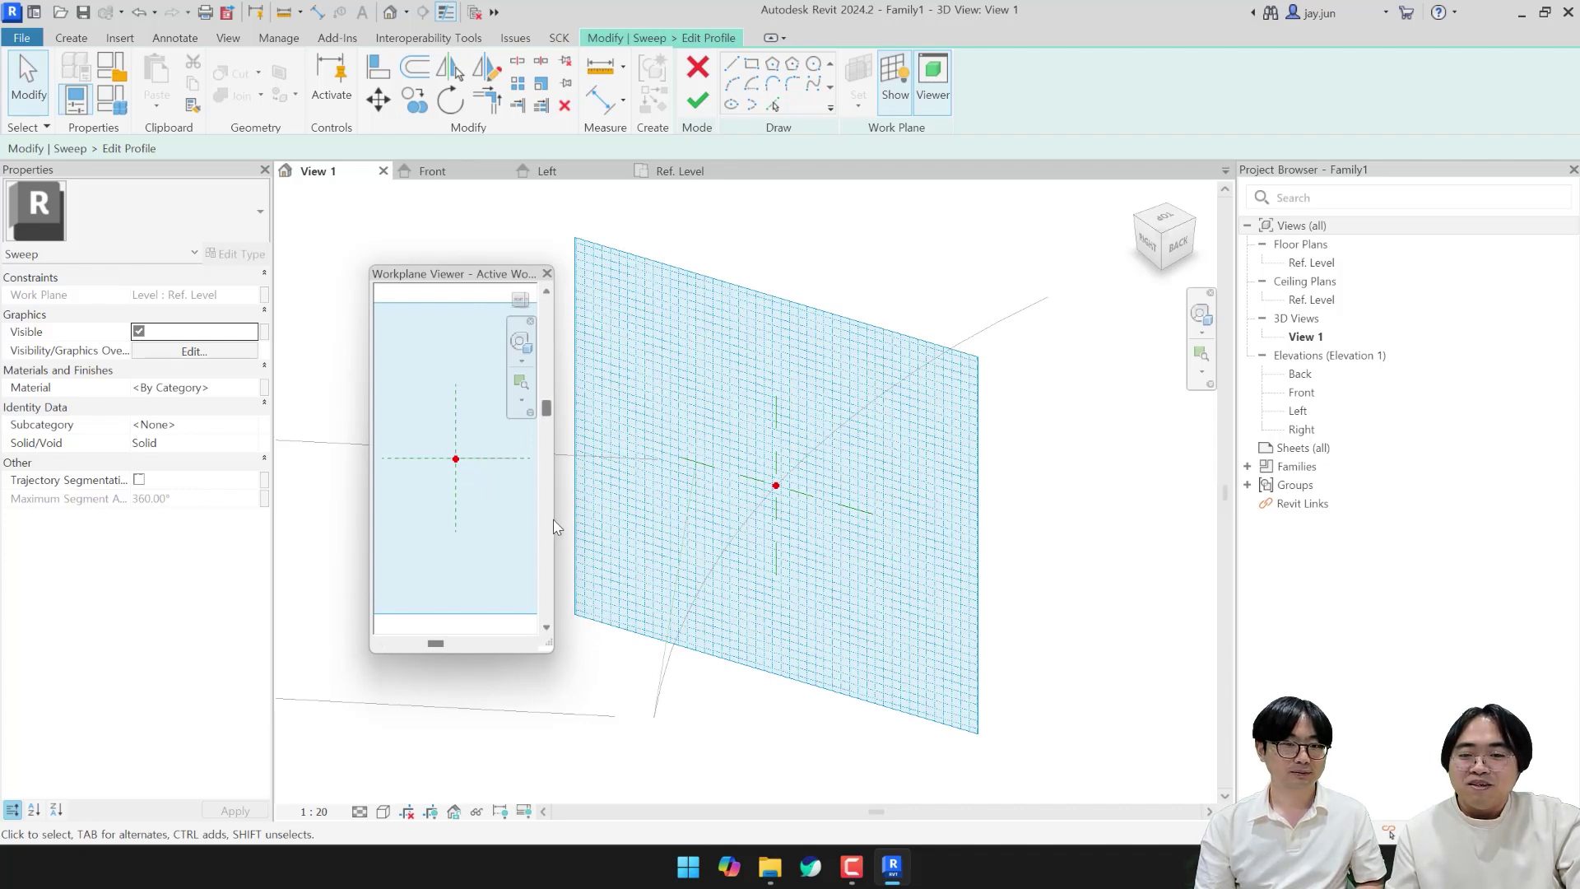
left_click_drag(553, 519, 983, 518)
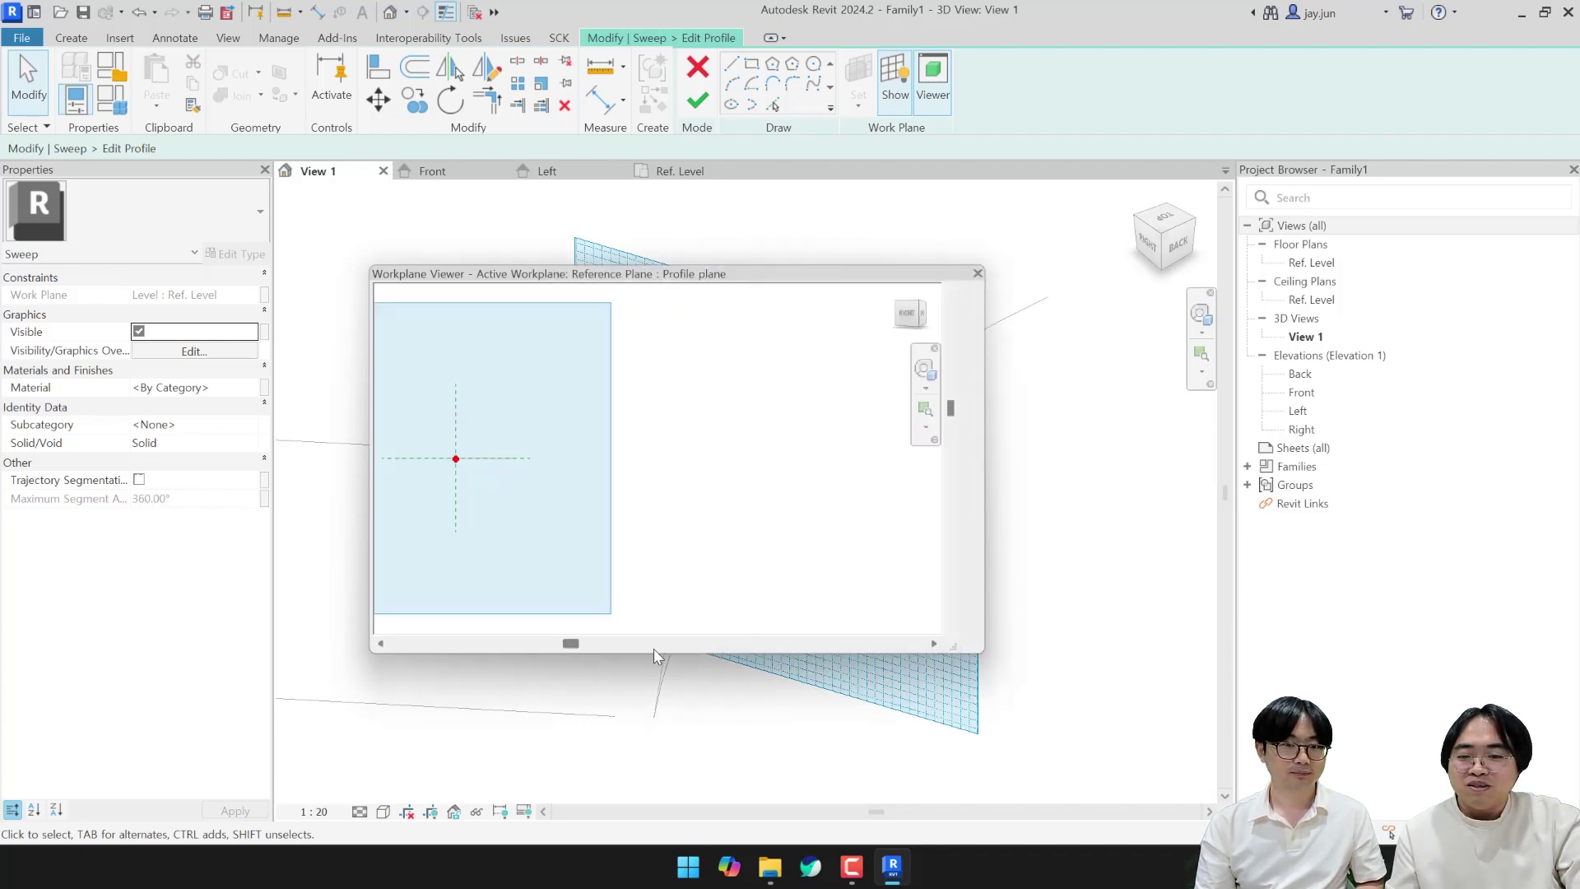
left_click_drag(650, 655, 650, 706)
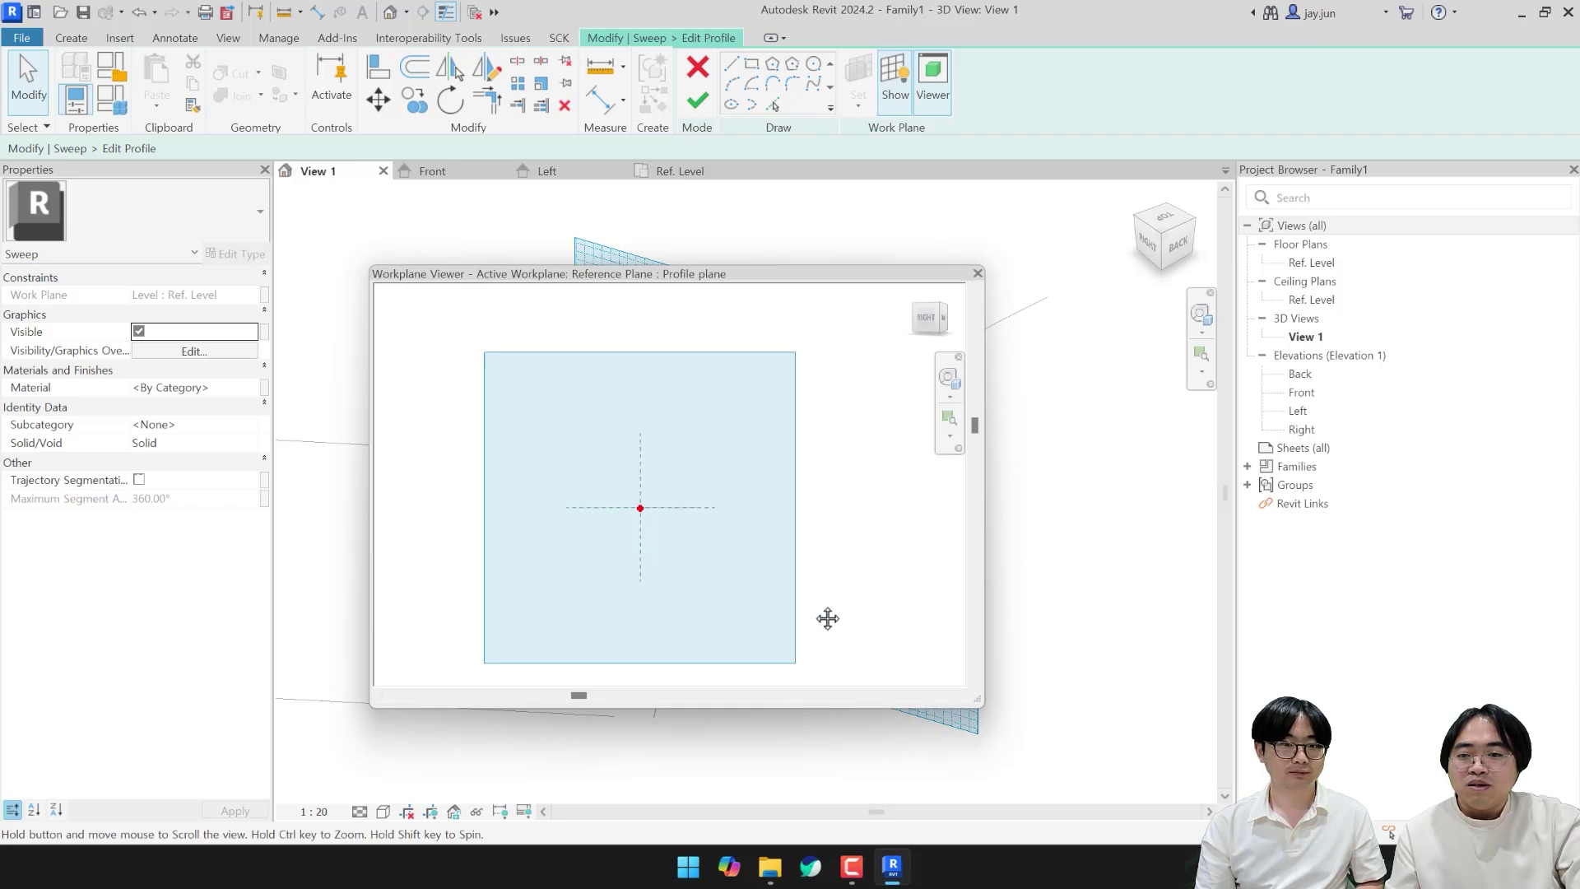
scroll(725, 532, "up", 4)
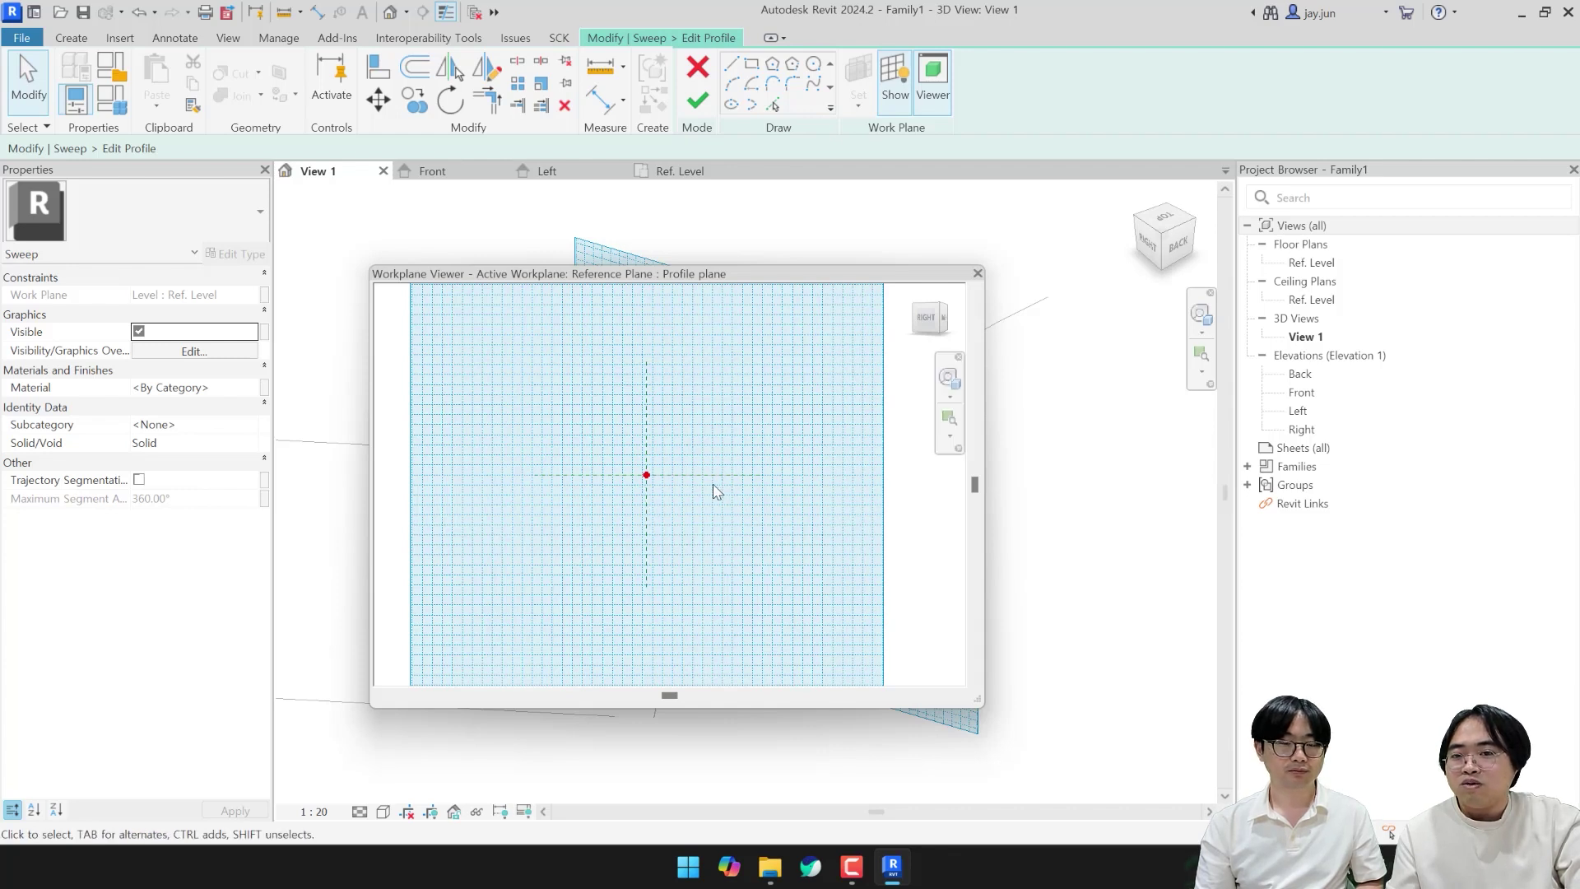
Step: Draw a circle profile centered on the path's profile point with a radius of about 36
left_click(812, 68)
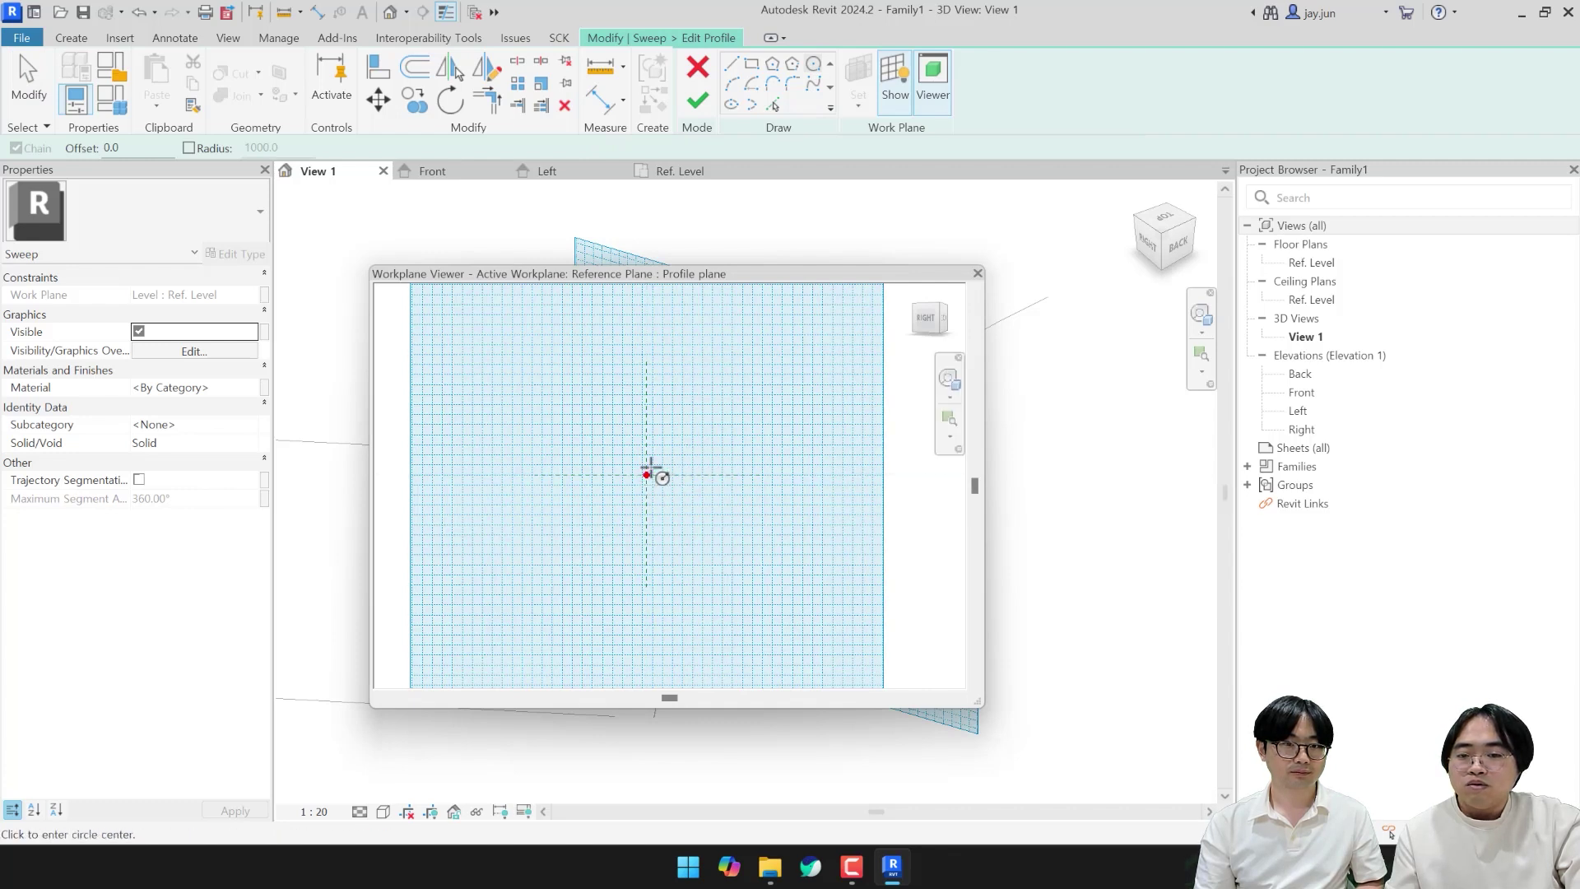
left_click(647, 475)
left_click(673, 450)
Step: Close the workplane viewer, hide the work plane grid and leave the circle command
left_click_drag(770, 277, 1476, 370)
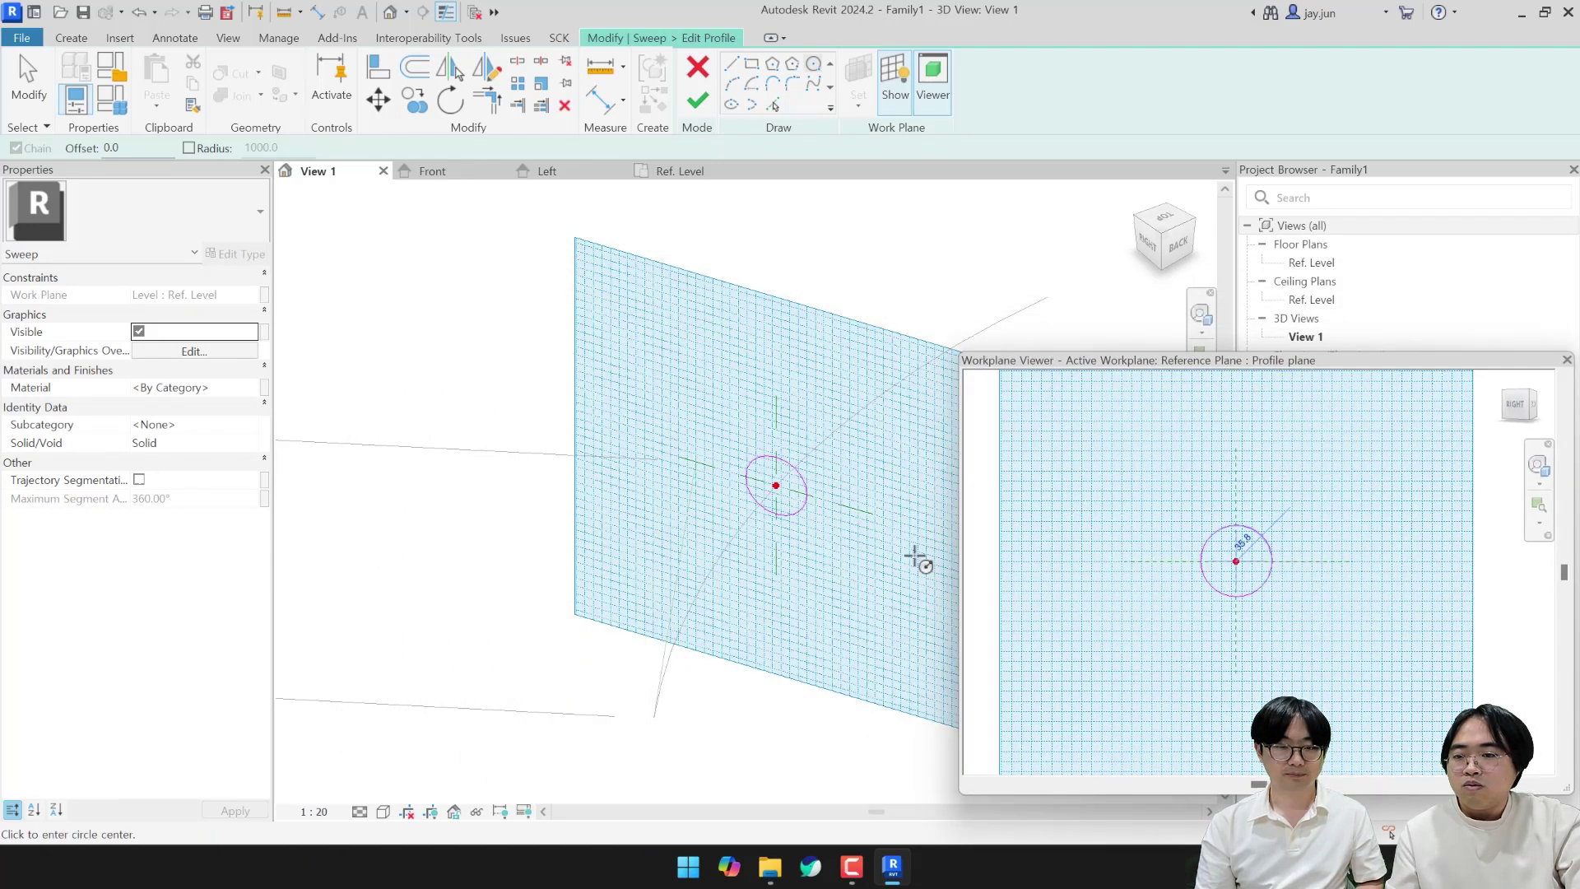
left_click_drag(1287, 360, 823, 280)
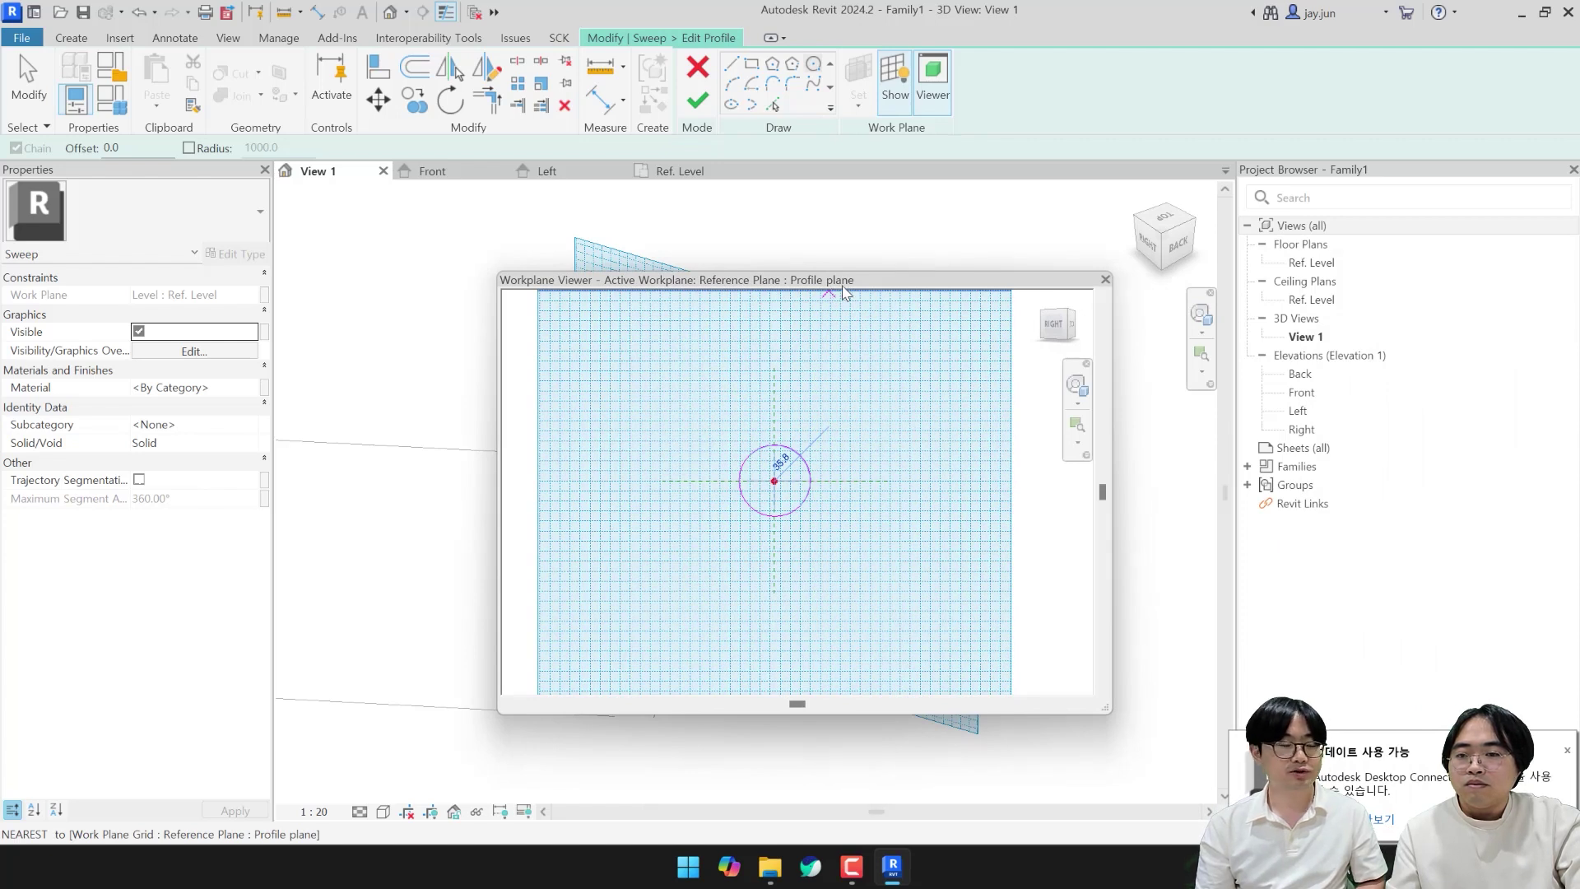
left_click(1565, 751)
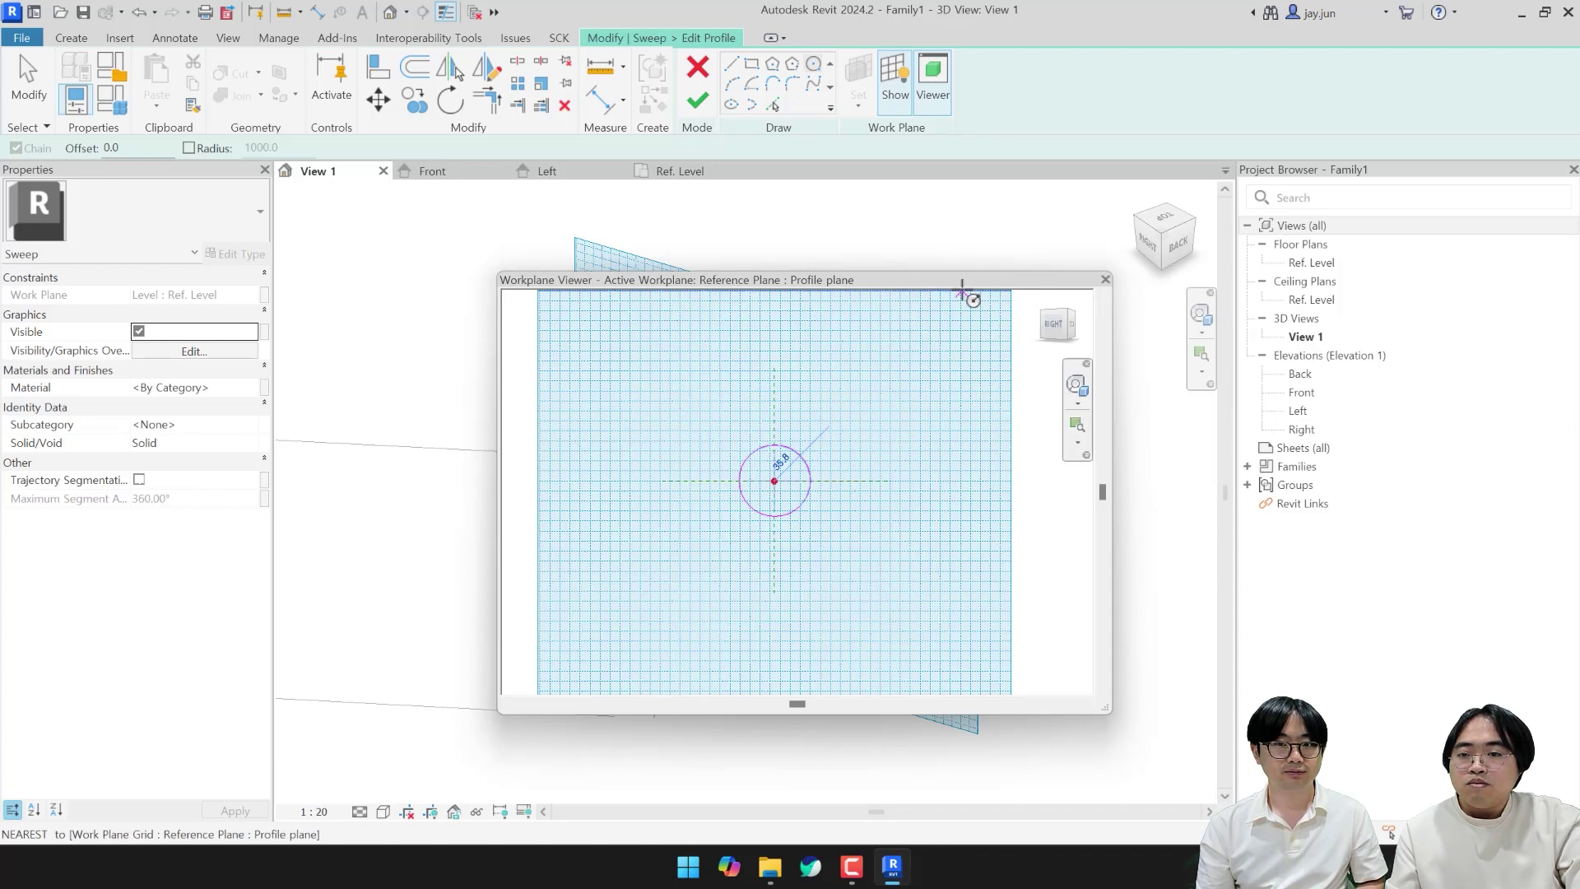
left_click(1105, 280)
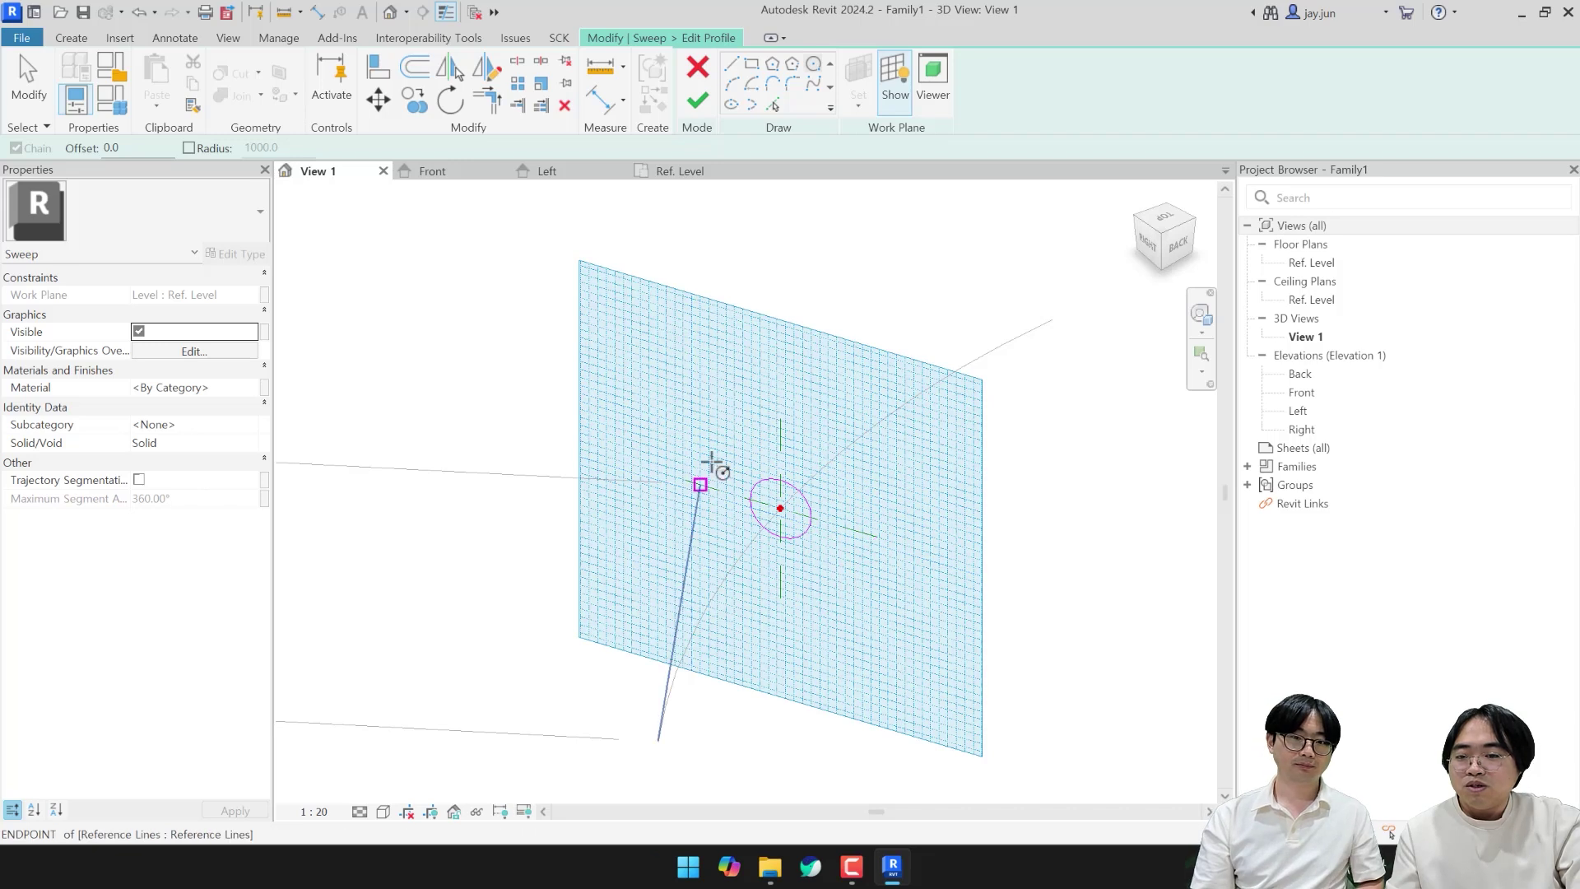
left_click(899, 105)
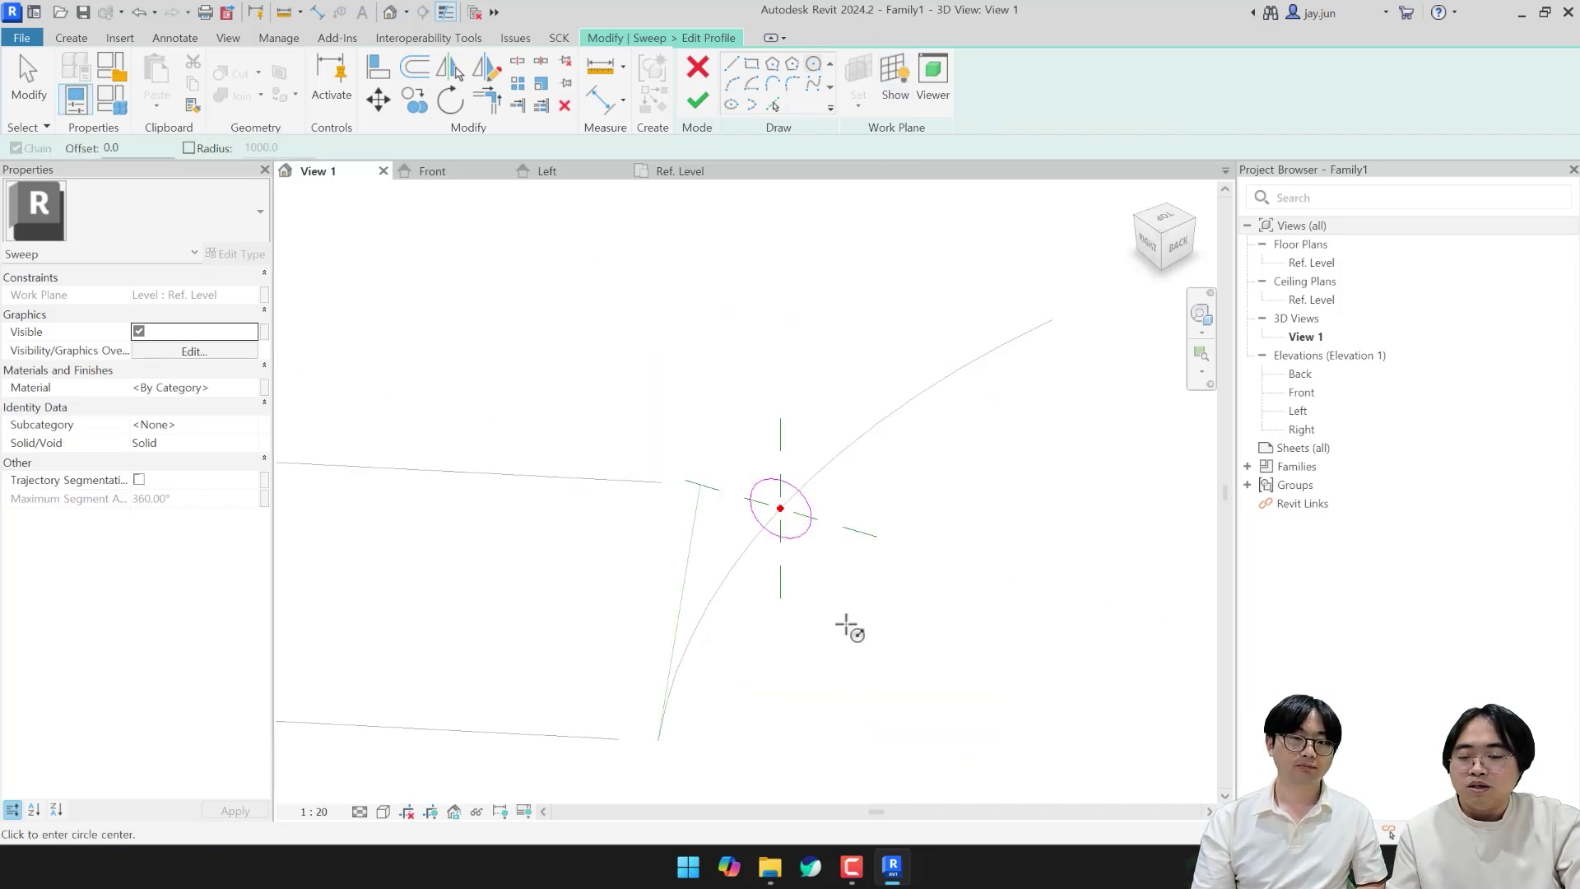
key("Escape")
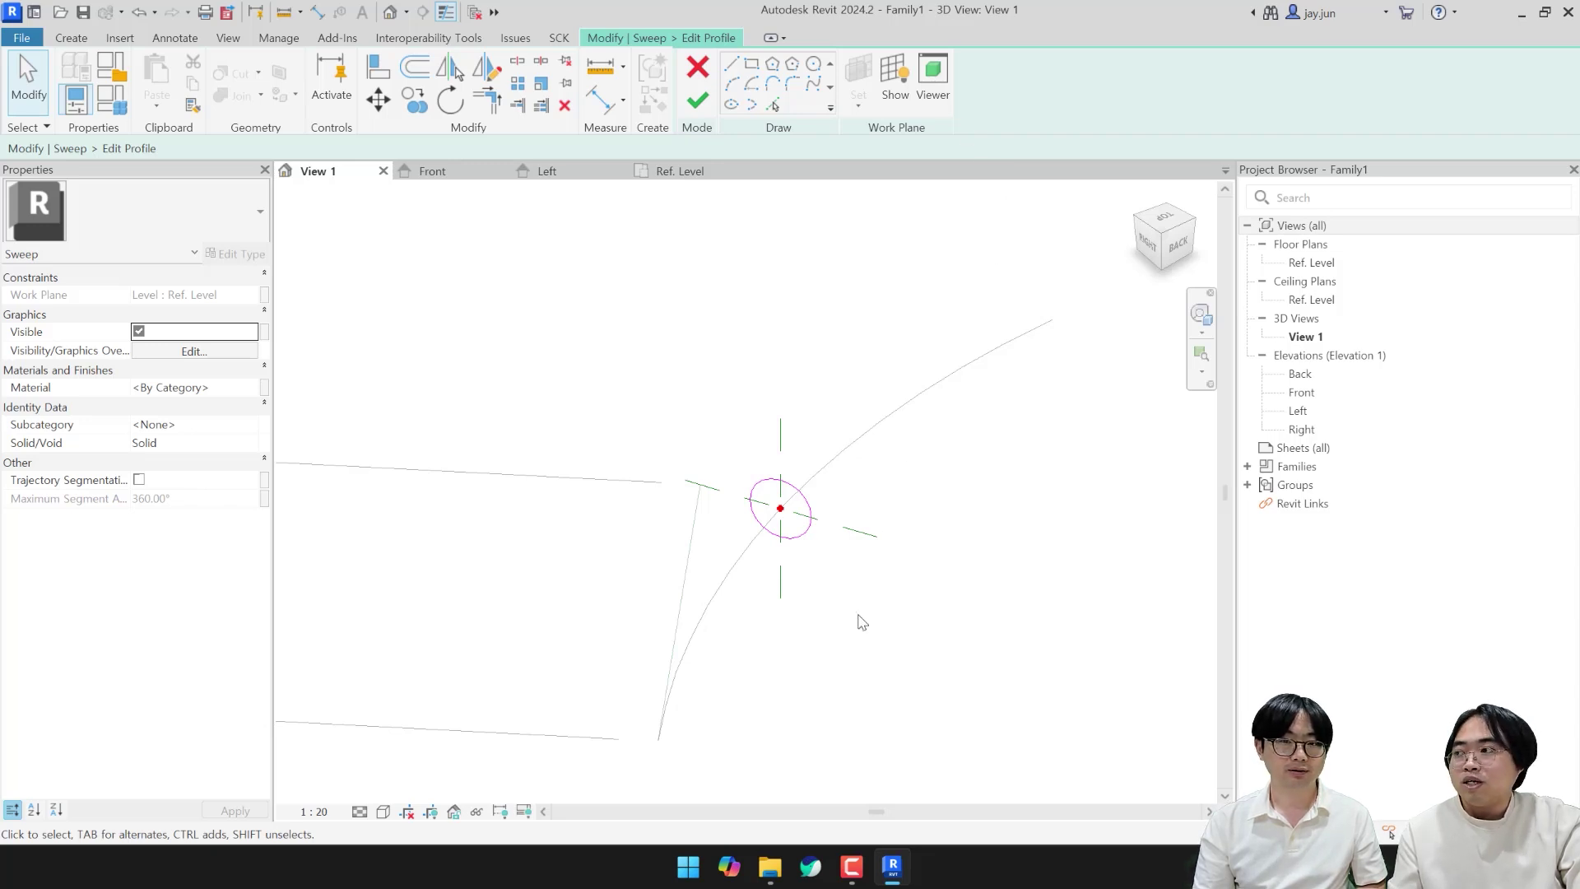
Step: Add a radial dimension to the profile circle in the 3D view
left_click(808, 525)
scroll(814, 530, "up", 3)
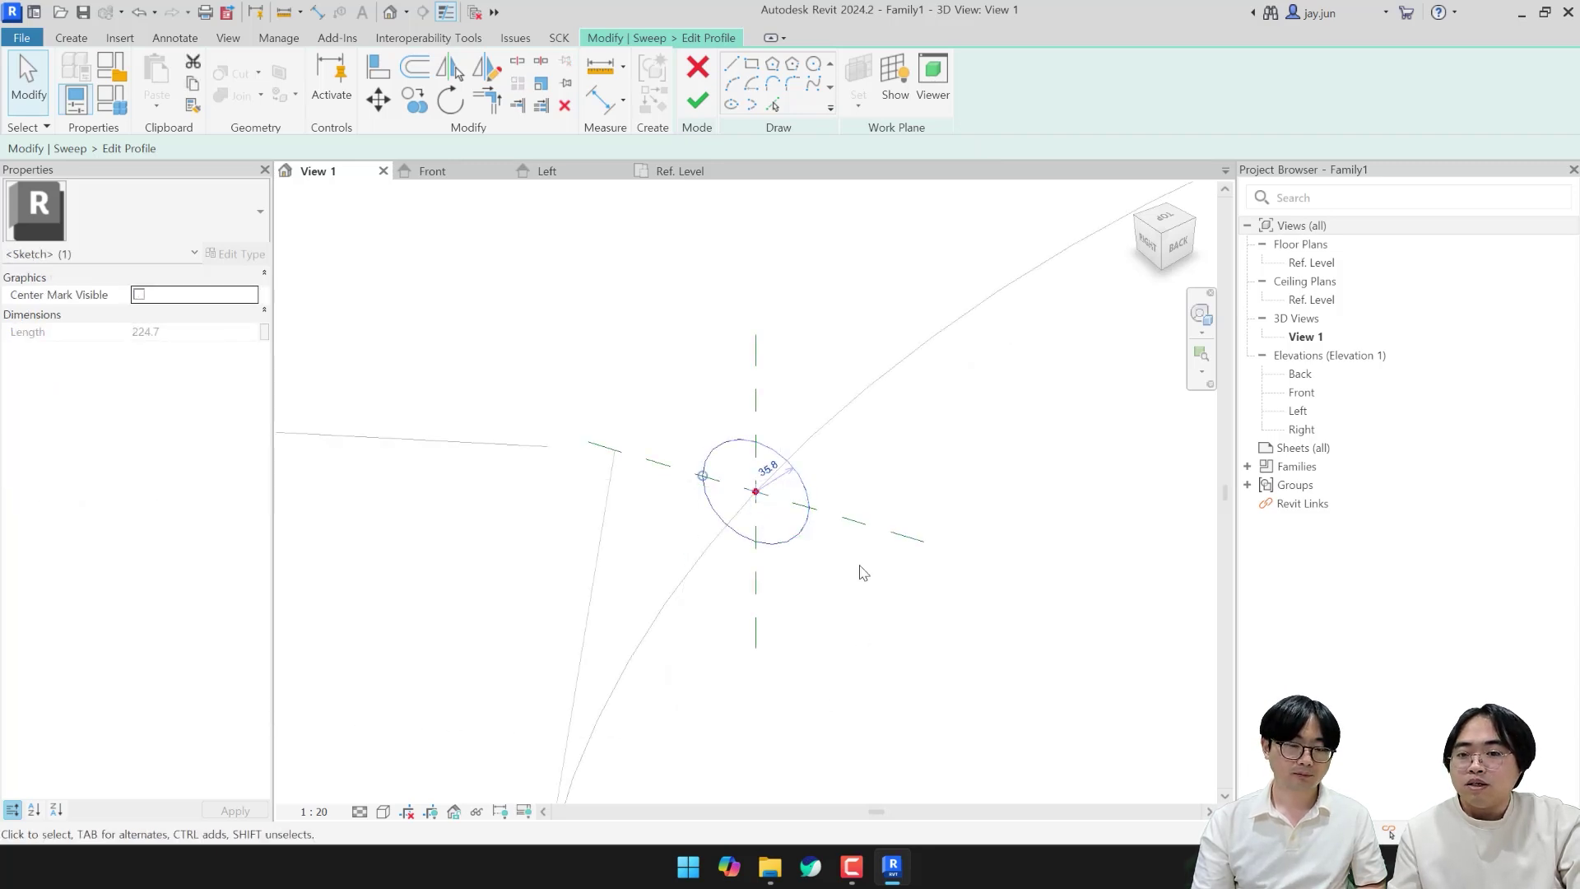
left_click(872, 492)
middle_click_drag(921, 487, 903, 496)
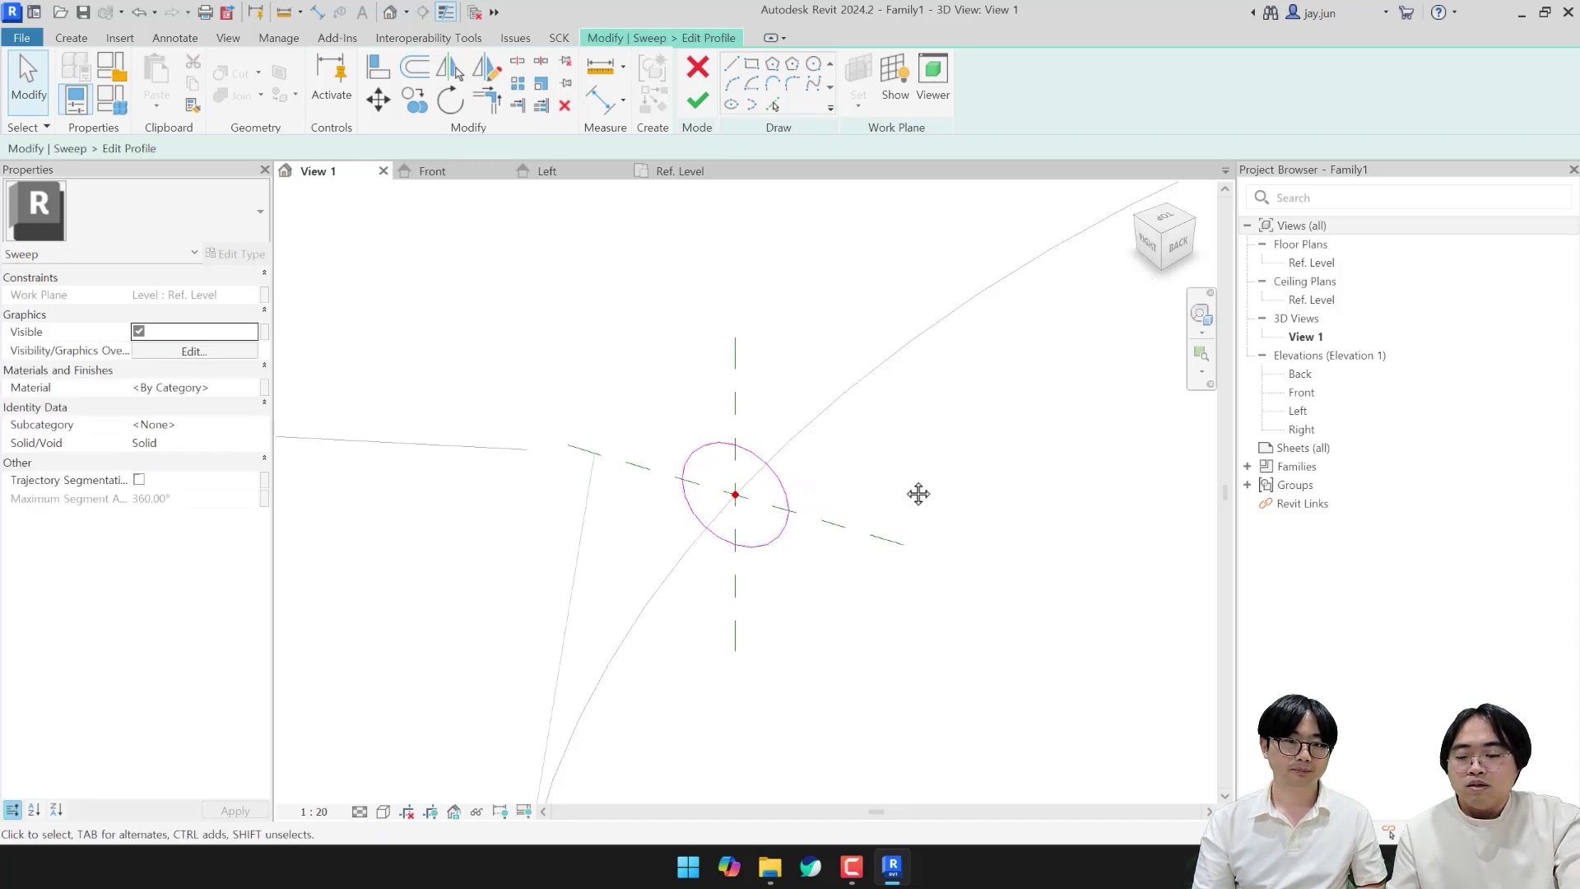
key("d")
key("i")
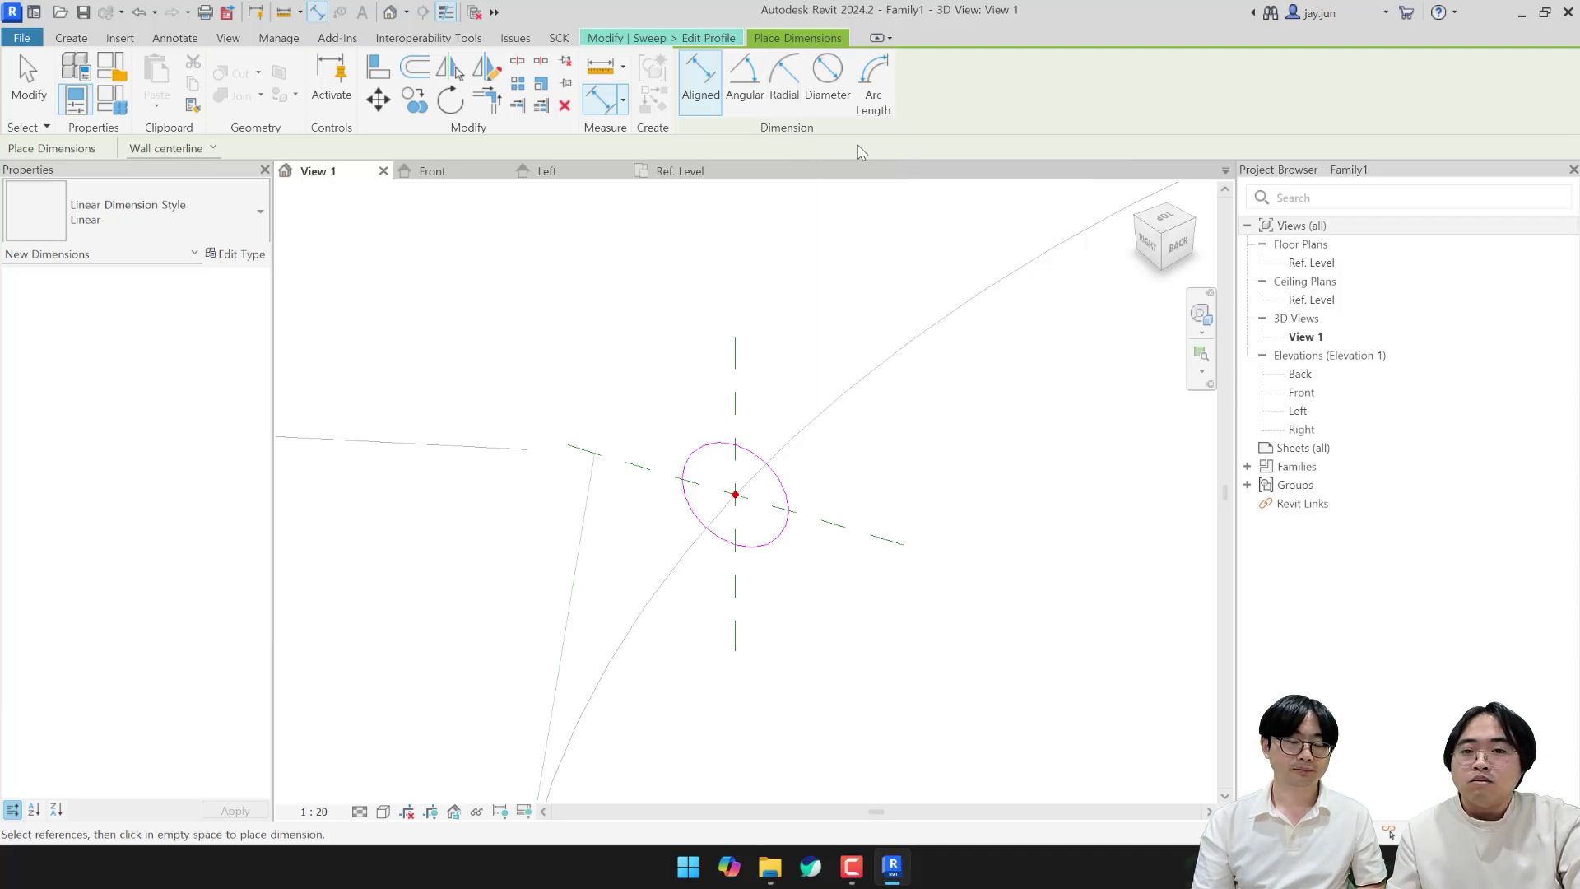
left_click(788, 102)
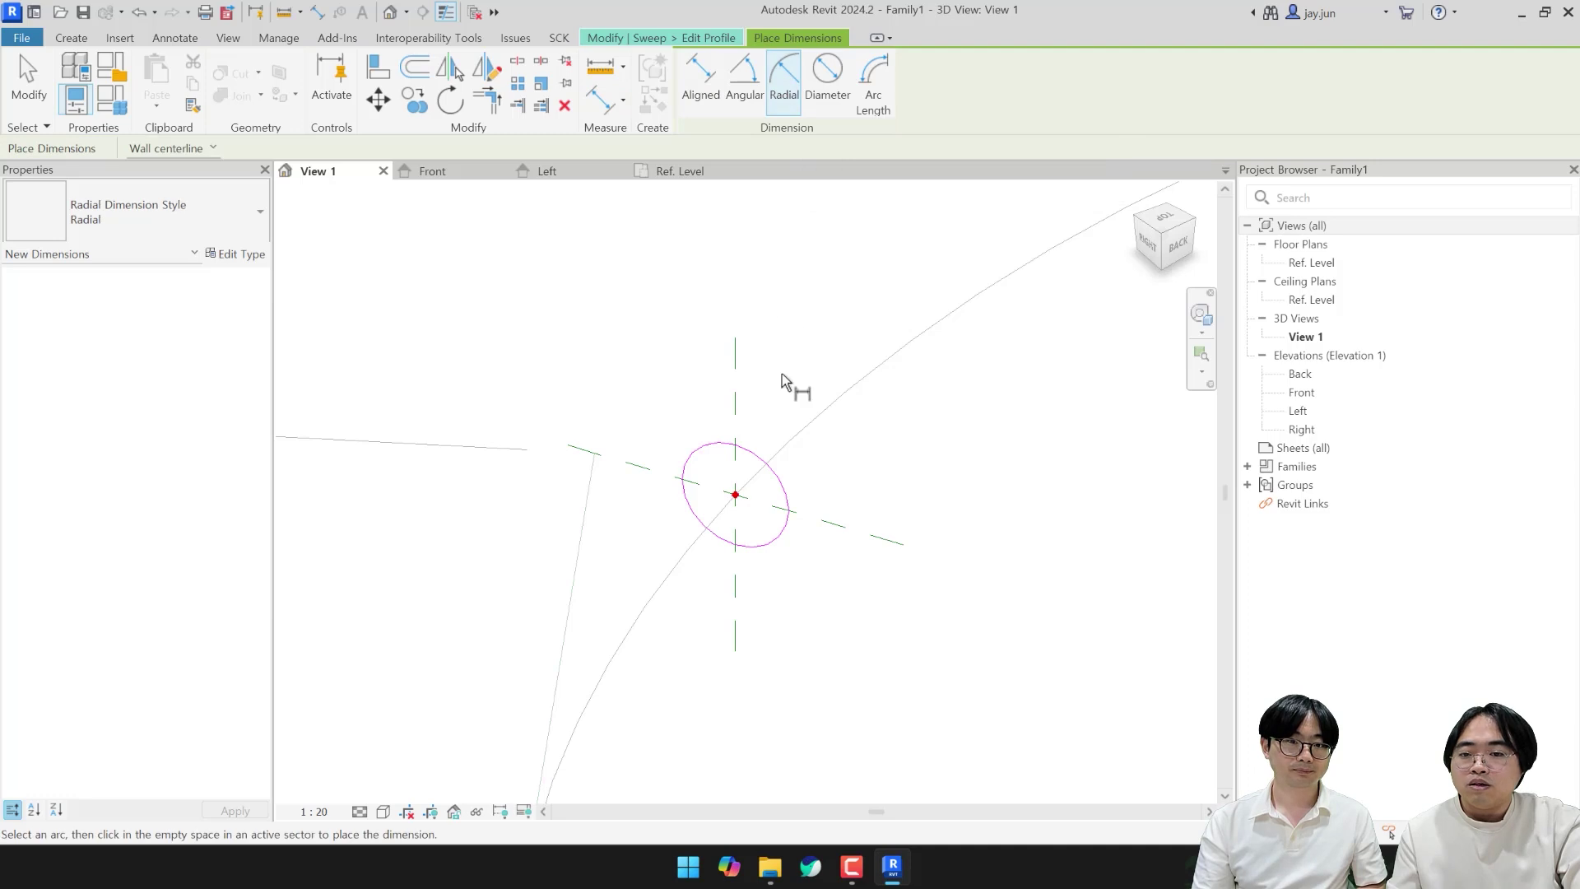
left_click(774, 473)
left_click(872, 498)
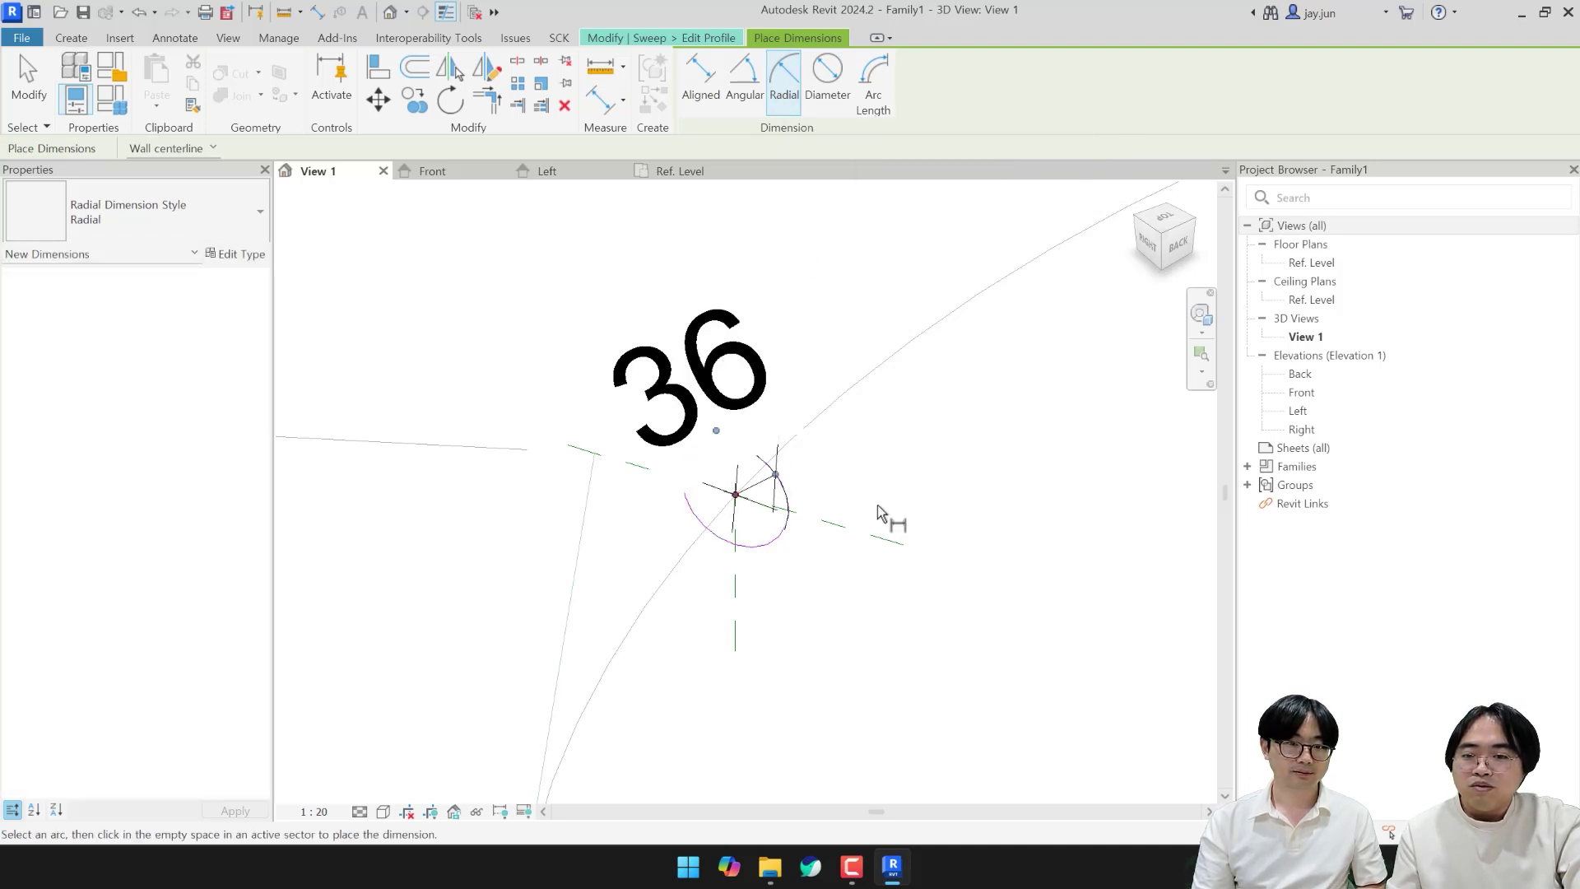
key("Escape")
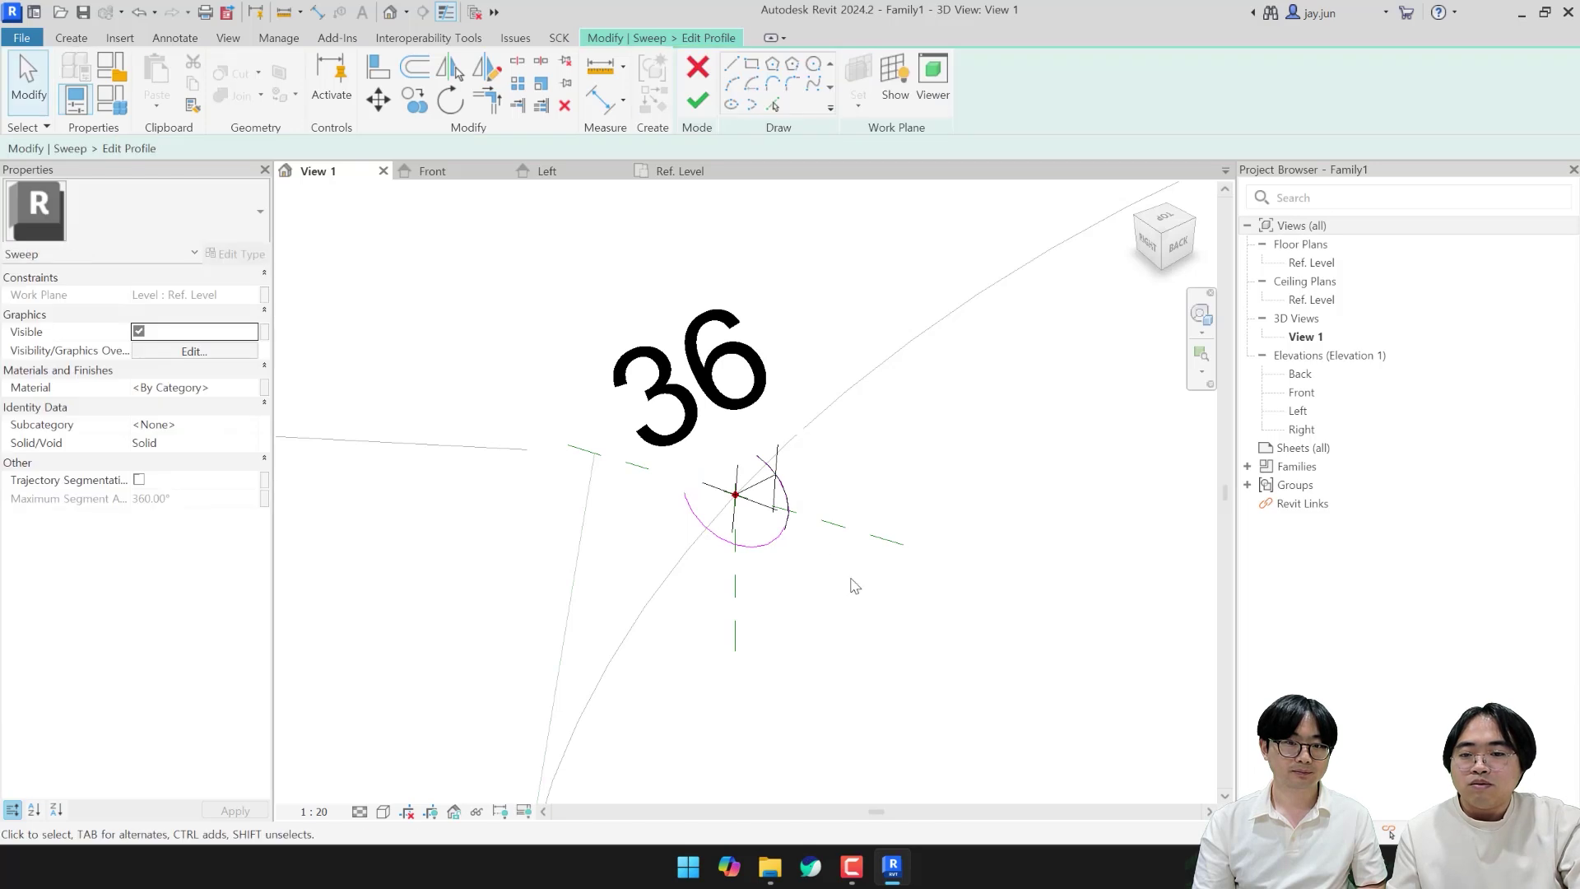
Step: Label the profile circle's radial dimension with a new instance family parameter named Radius
left_click(765, 493)
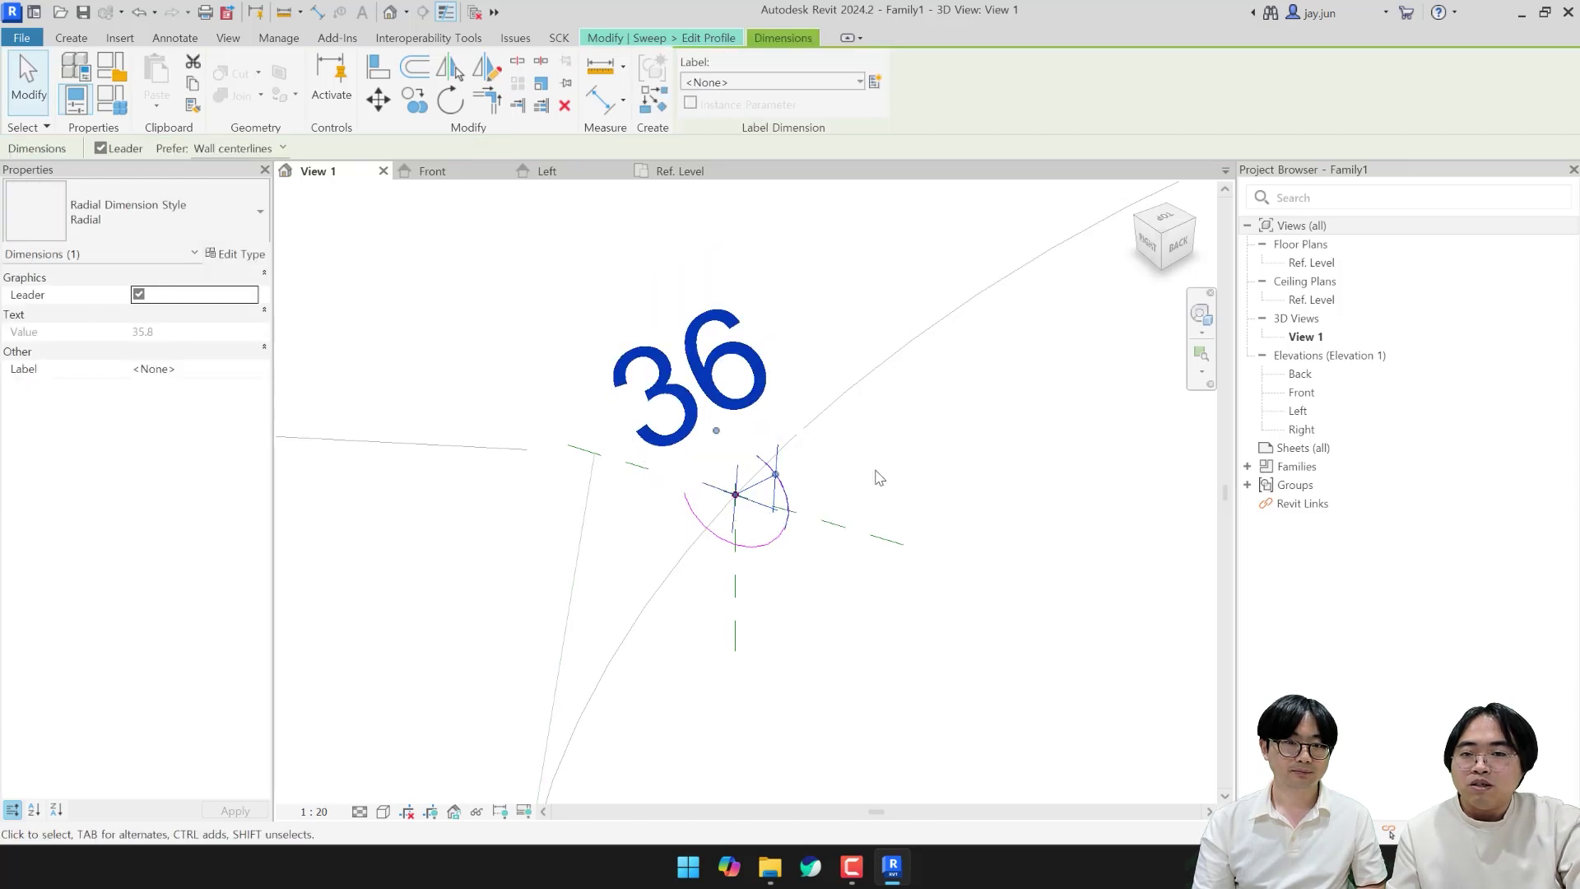
left_click(874, 82)
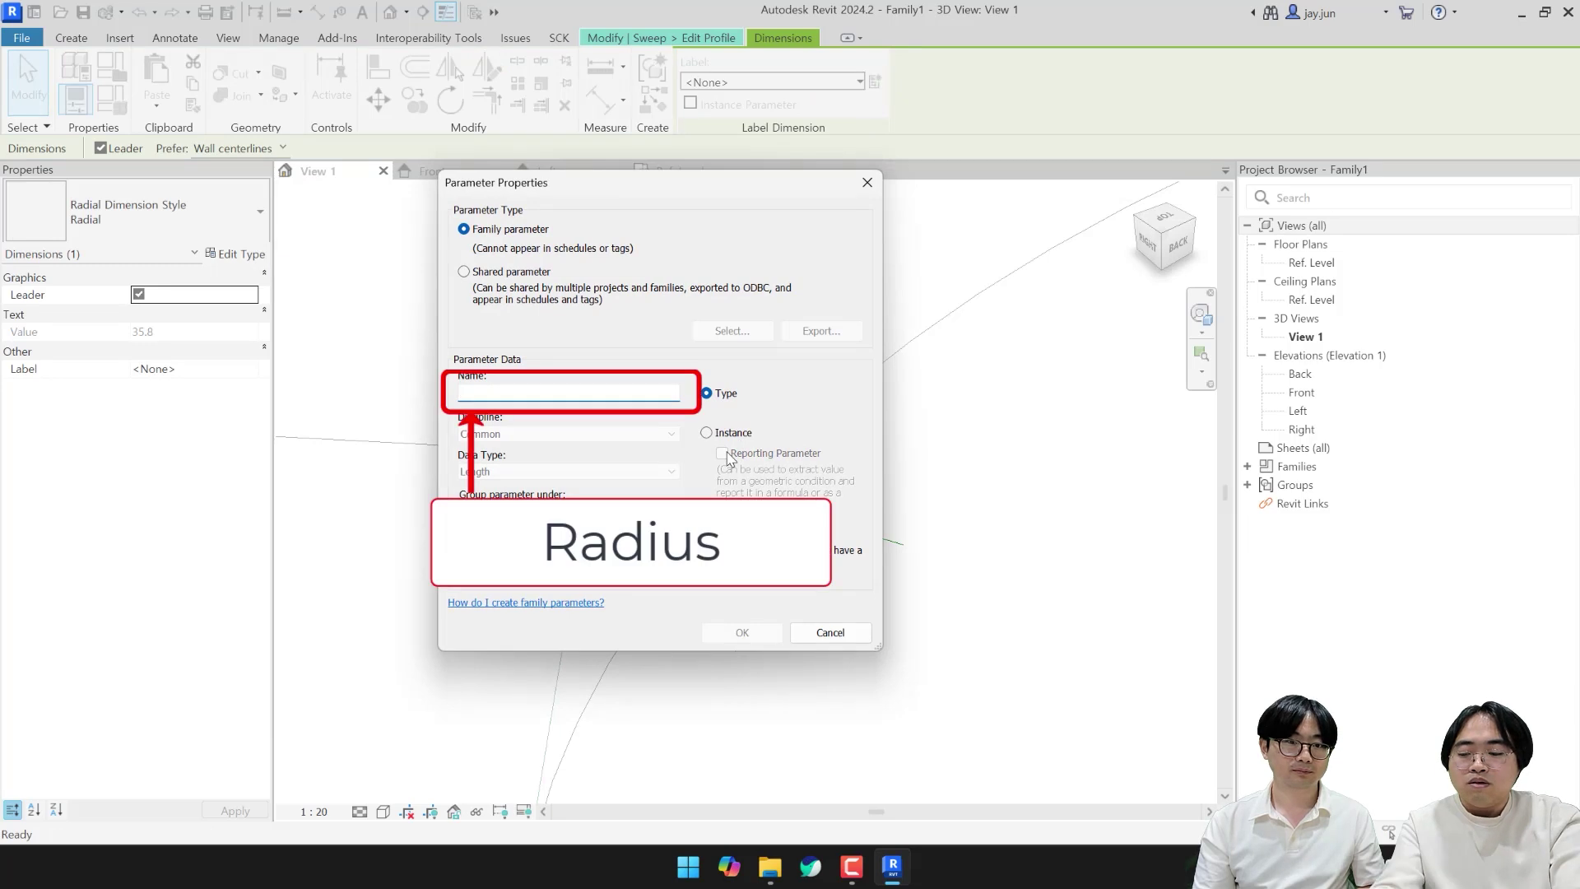
type("Radiu")
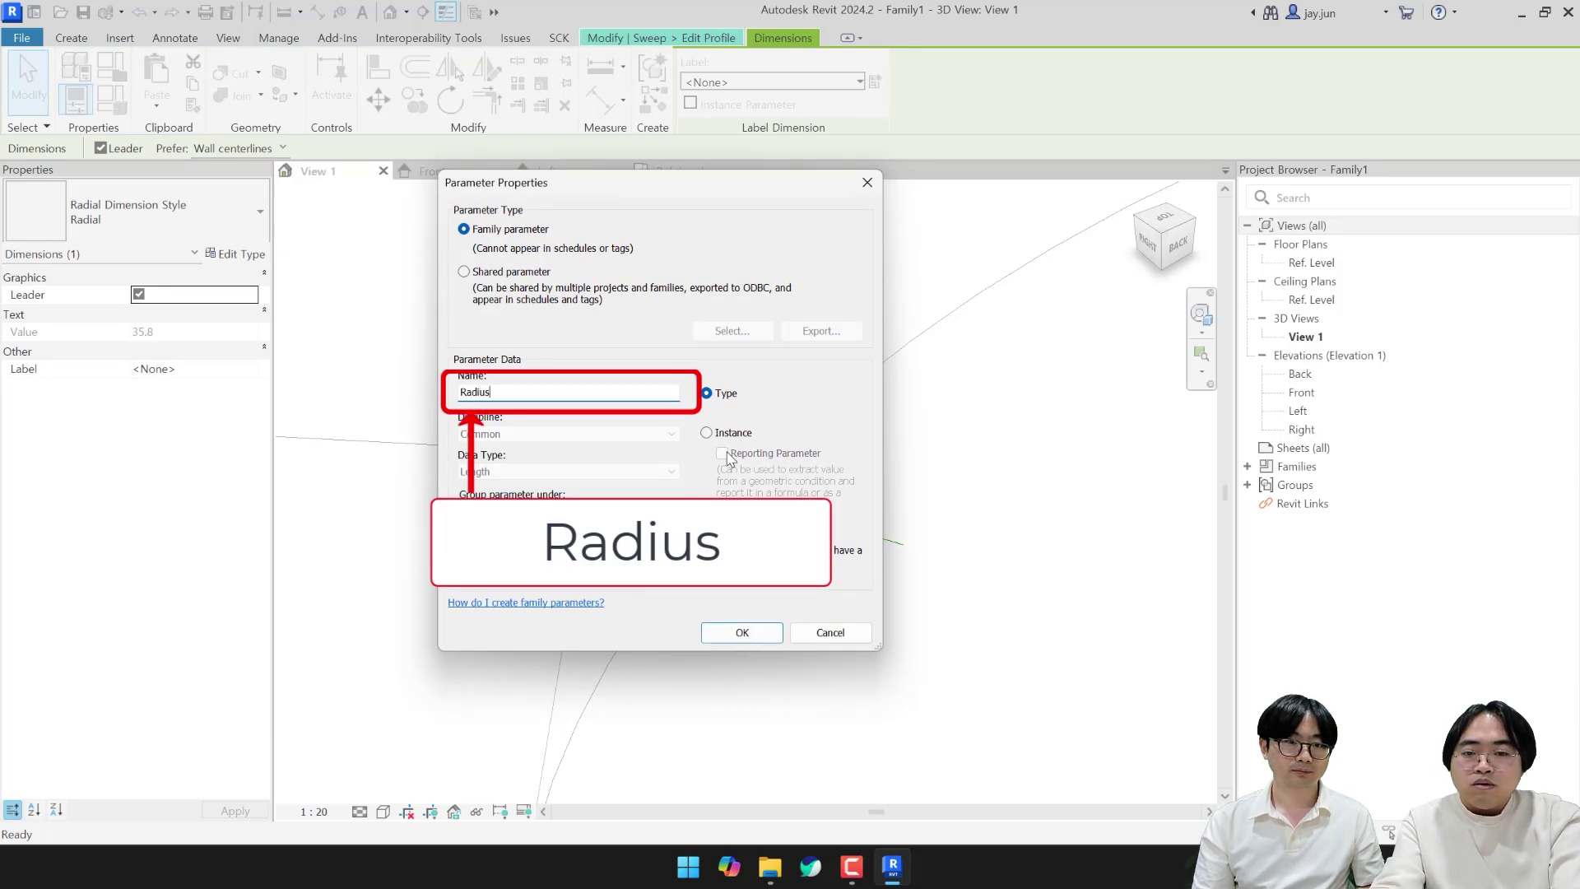
type("s")
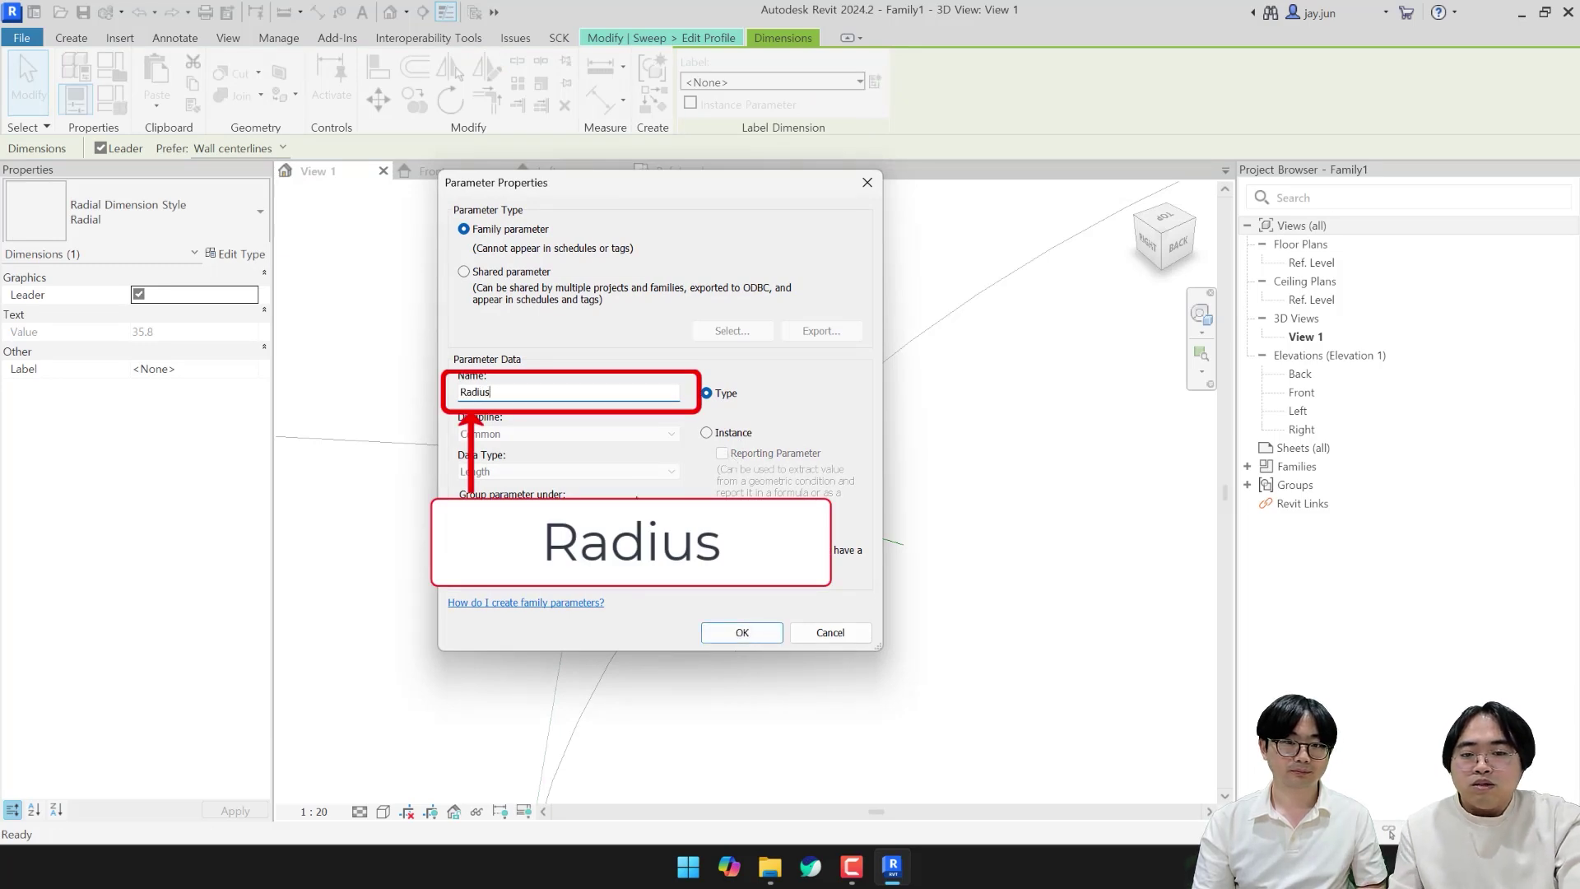
left_click(707, 432)
left_click(704, 639)
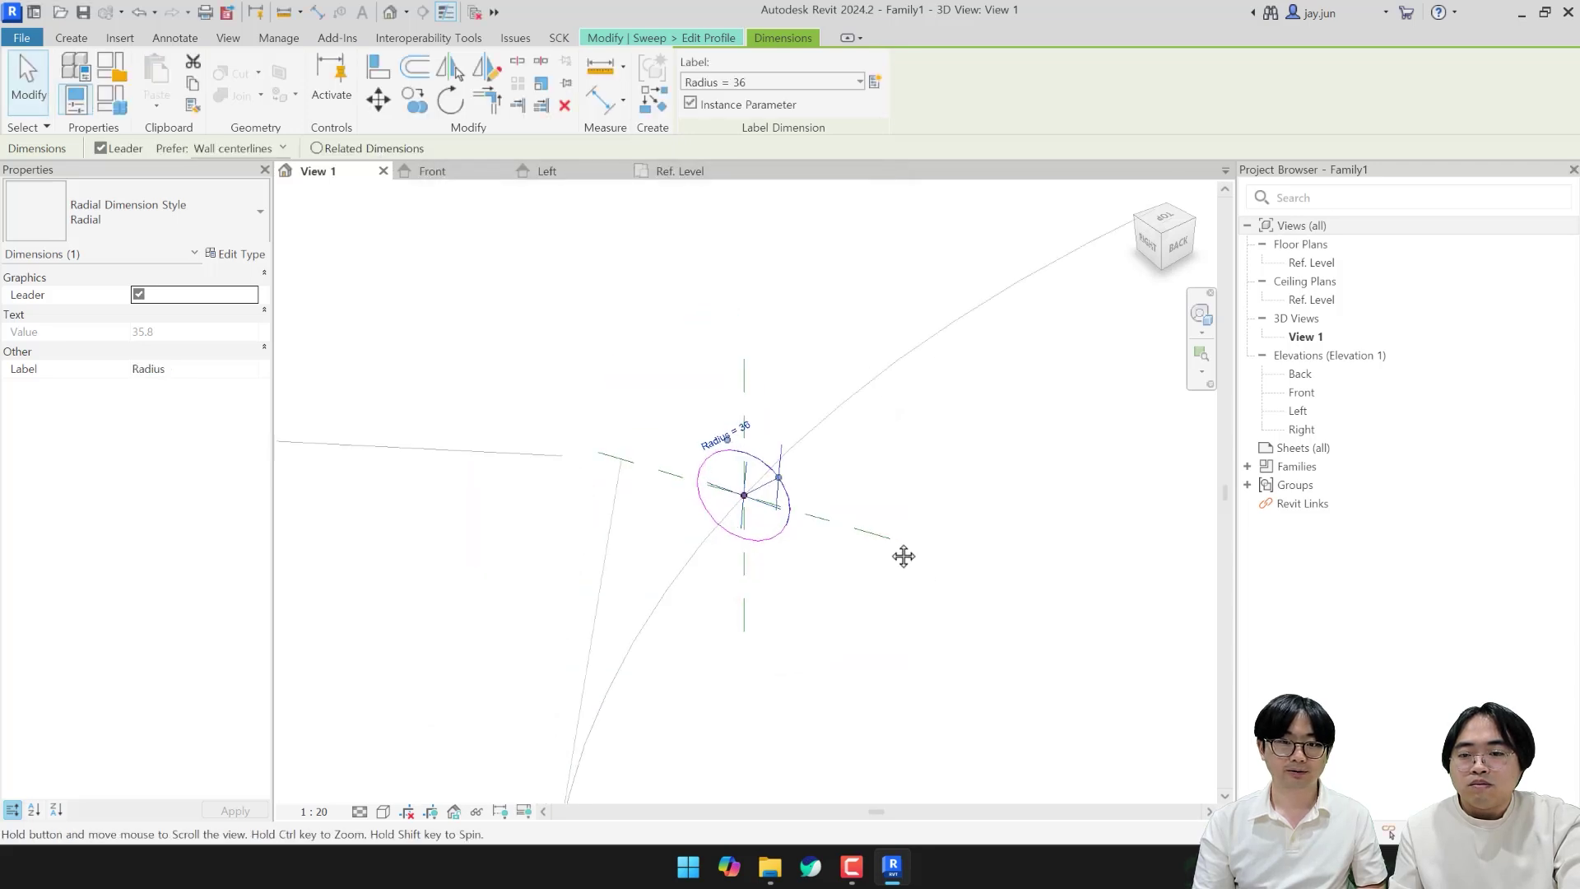
left_click(913, 606)
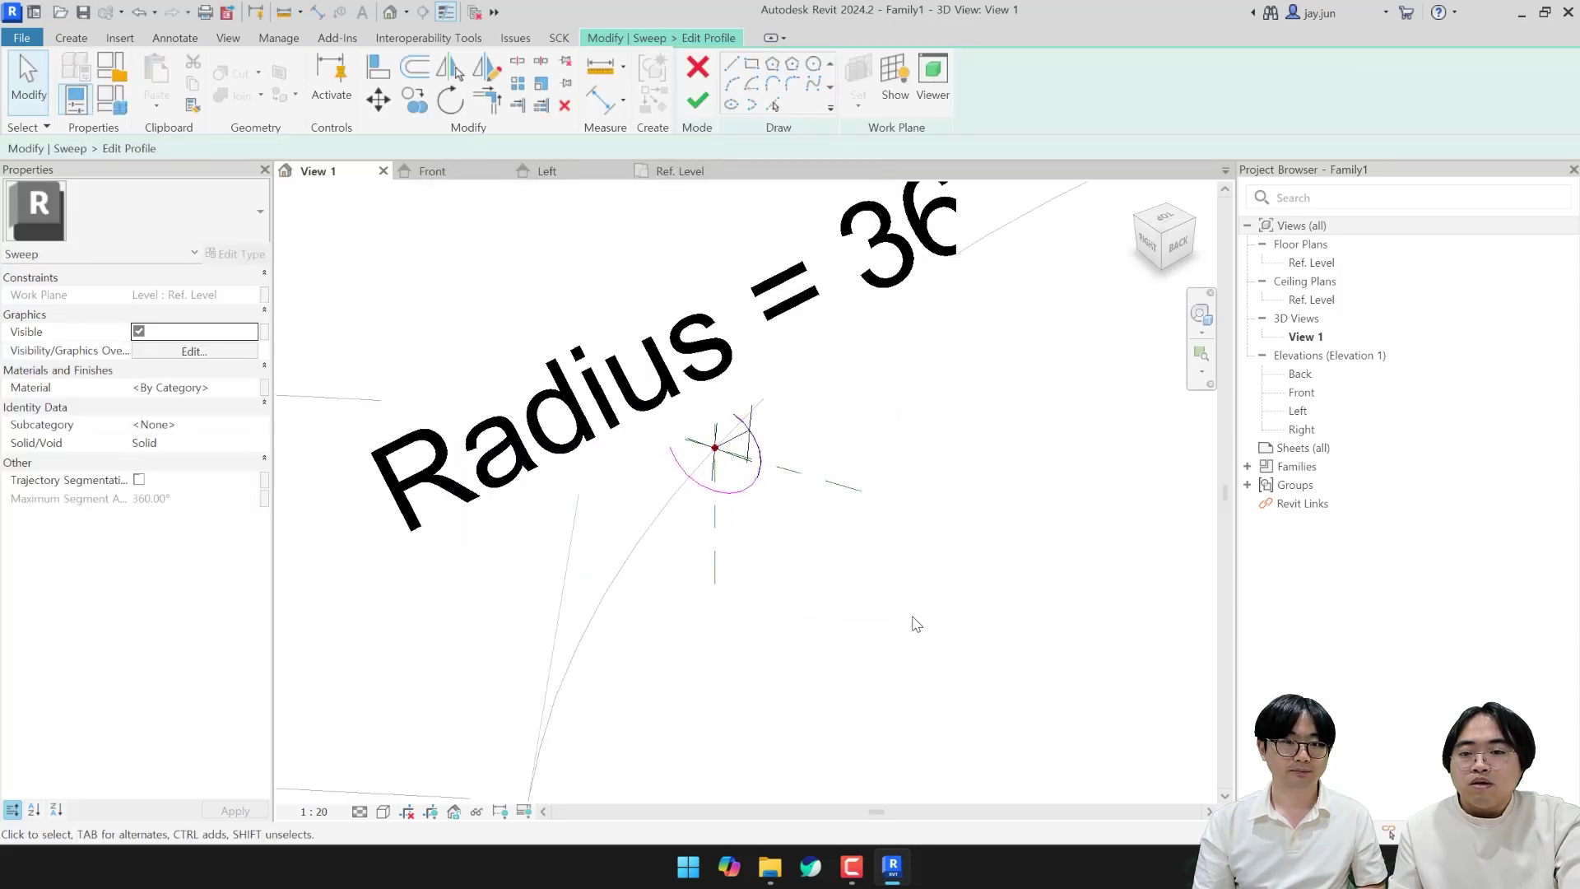
Step: Finish the profile sketch and the sweep to generate the solid elbow body in the 3D view
left_click(695, 105)
left_click(688, 112)
middle_click_drag(968, 524, 931, 691, "shift")
left_click(1020, 709)
middle_click_drag(1030, 706, 911, 632)
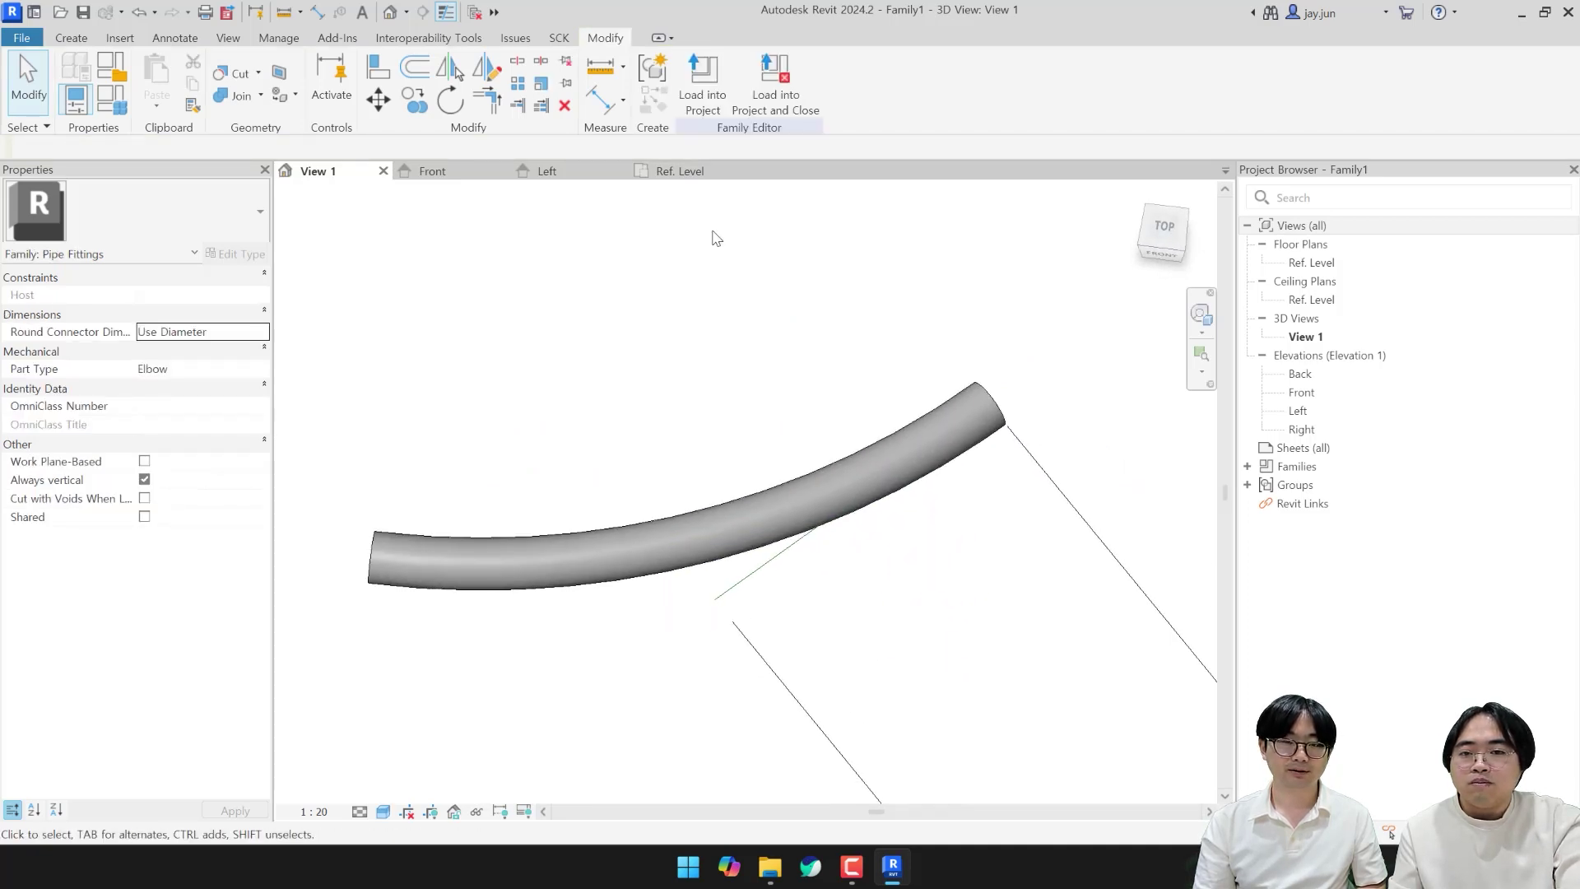
Step: In the Ref. Level plan, start a text note beside the elbow with the title "100A sts long elbow" followed by a blank line
left_click(680, 170)
scroll(830, 535, "down", 1)
mouse_move(819, 565)
middle_mouse_down()
mouse_move(946, 547)
mouse_move(764, 584)
middle_mouse_up()
scroll(947, 547, "down", 1)
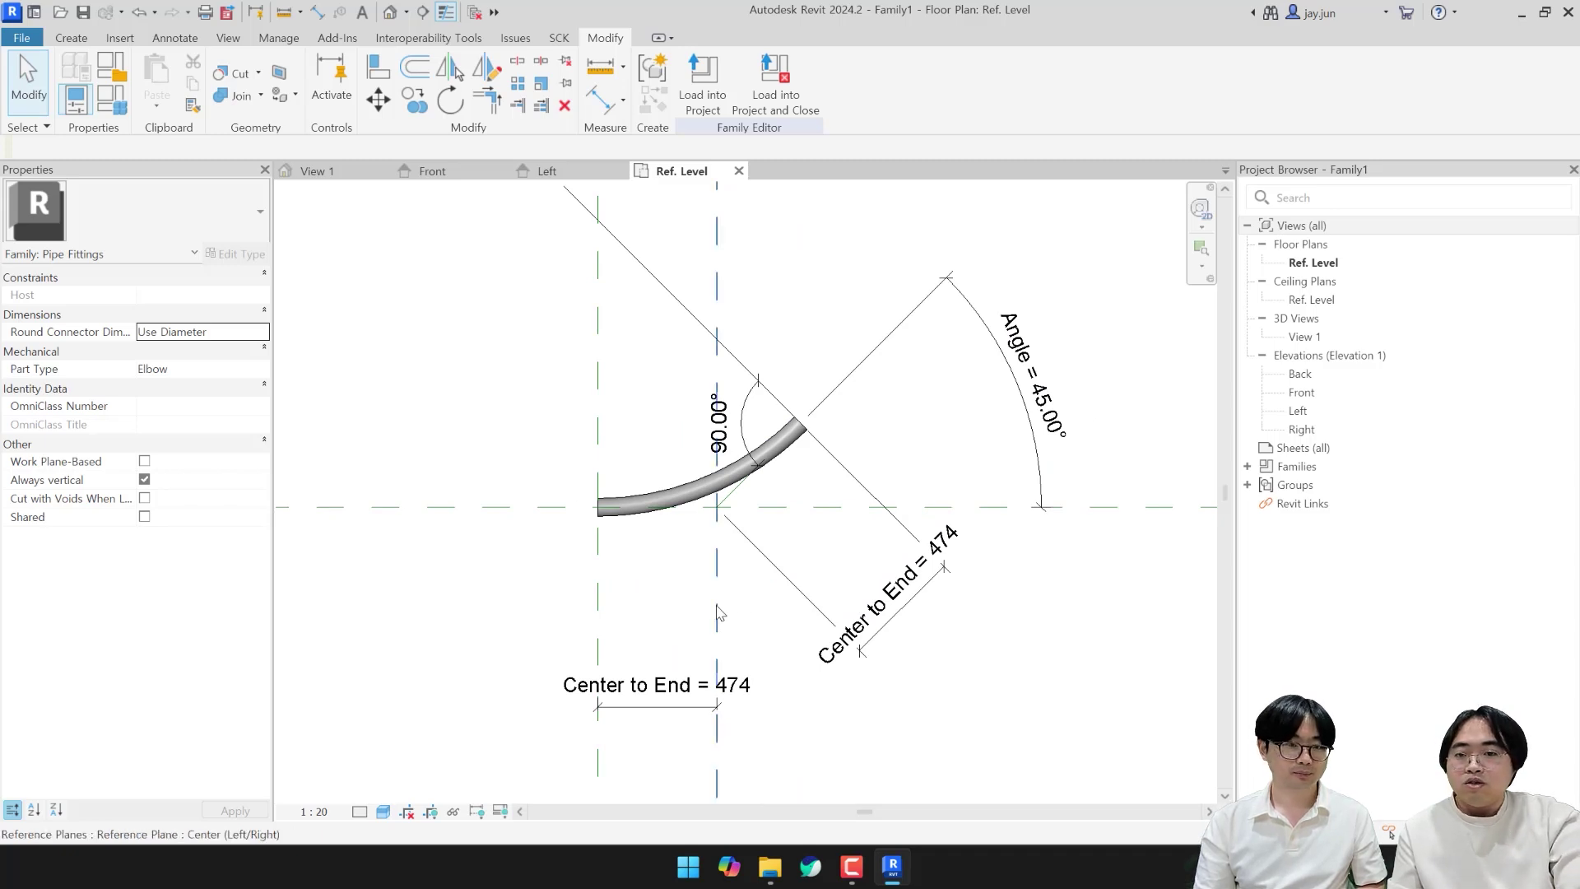
middle_click_drag(709, 627, 730, 635)
key("t")
key("x")
left_click(403, 313)
type("100")
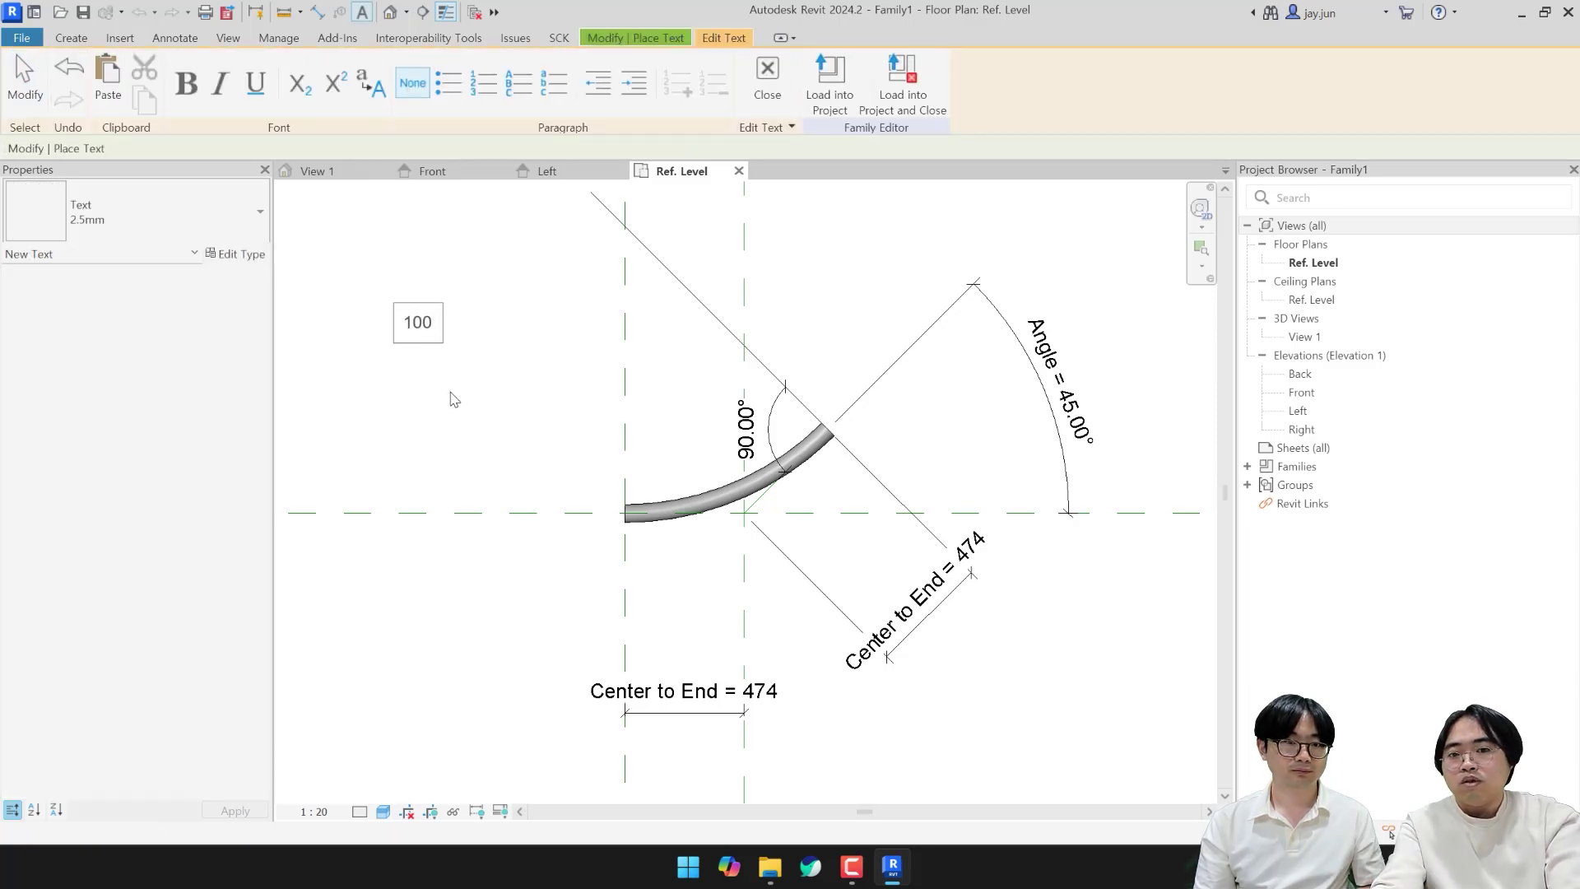
type("A")
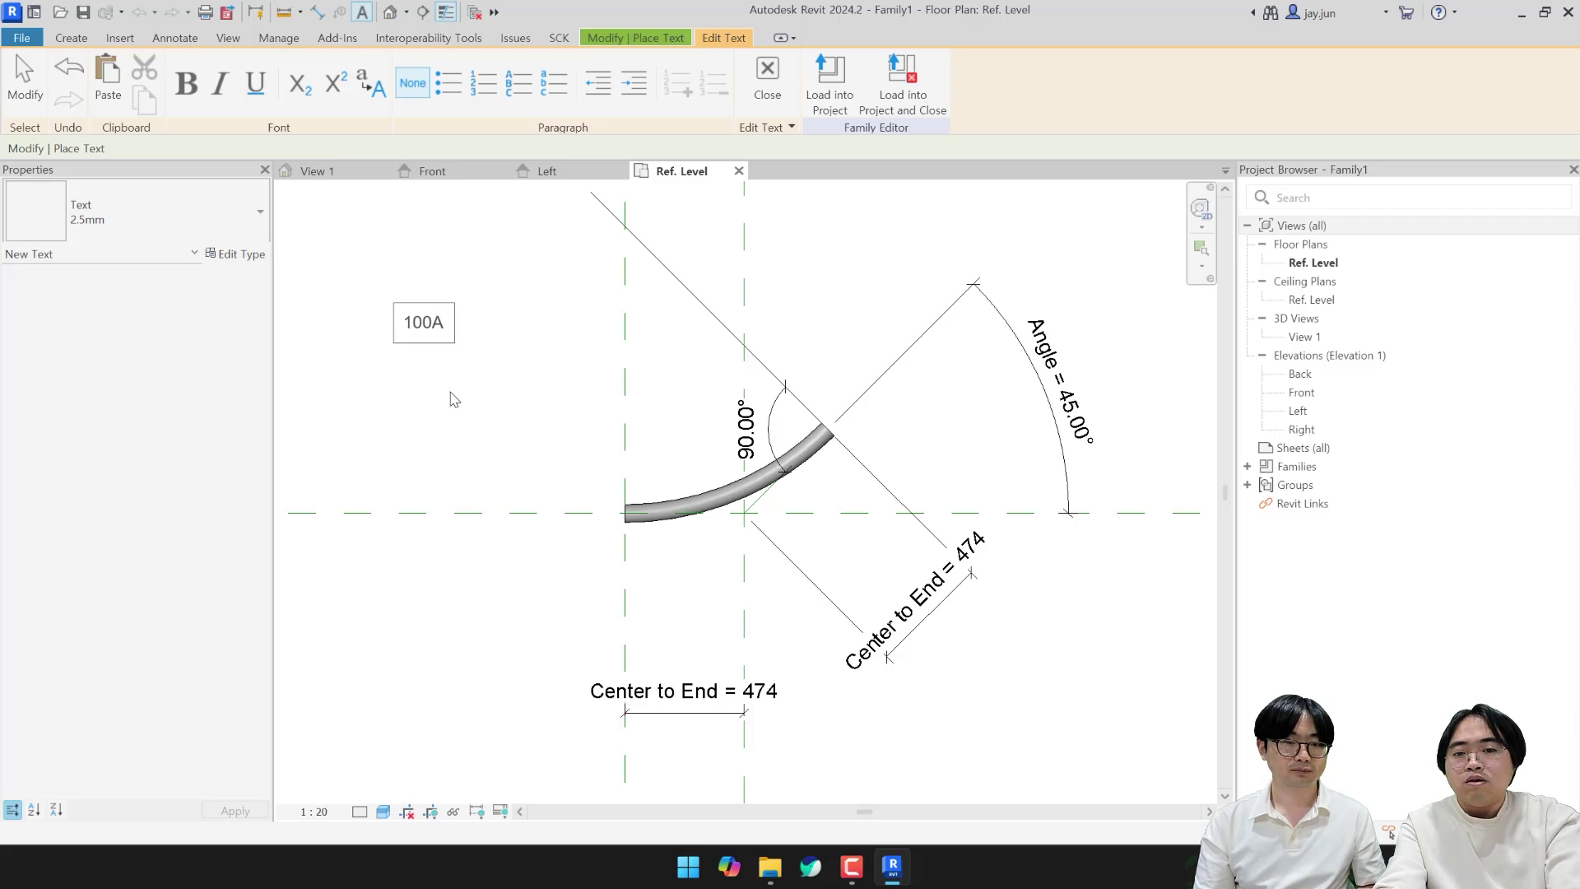
type(" sts ")
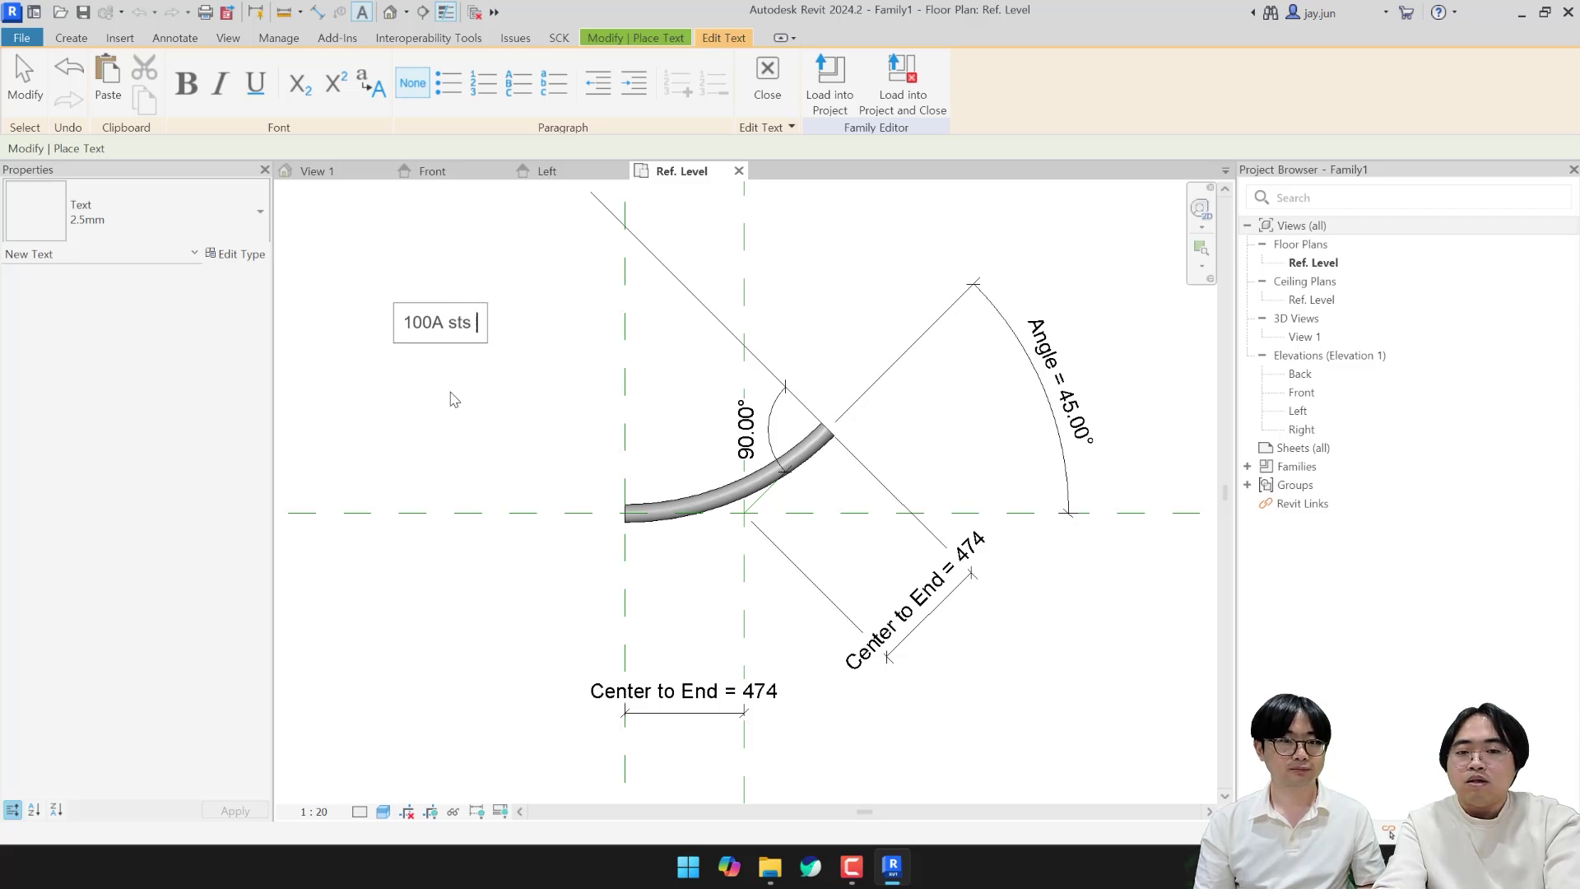
type("long elbow")
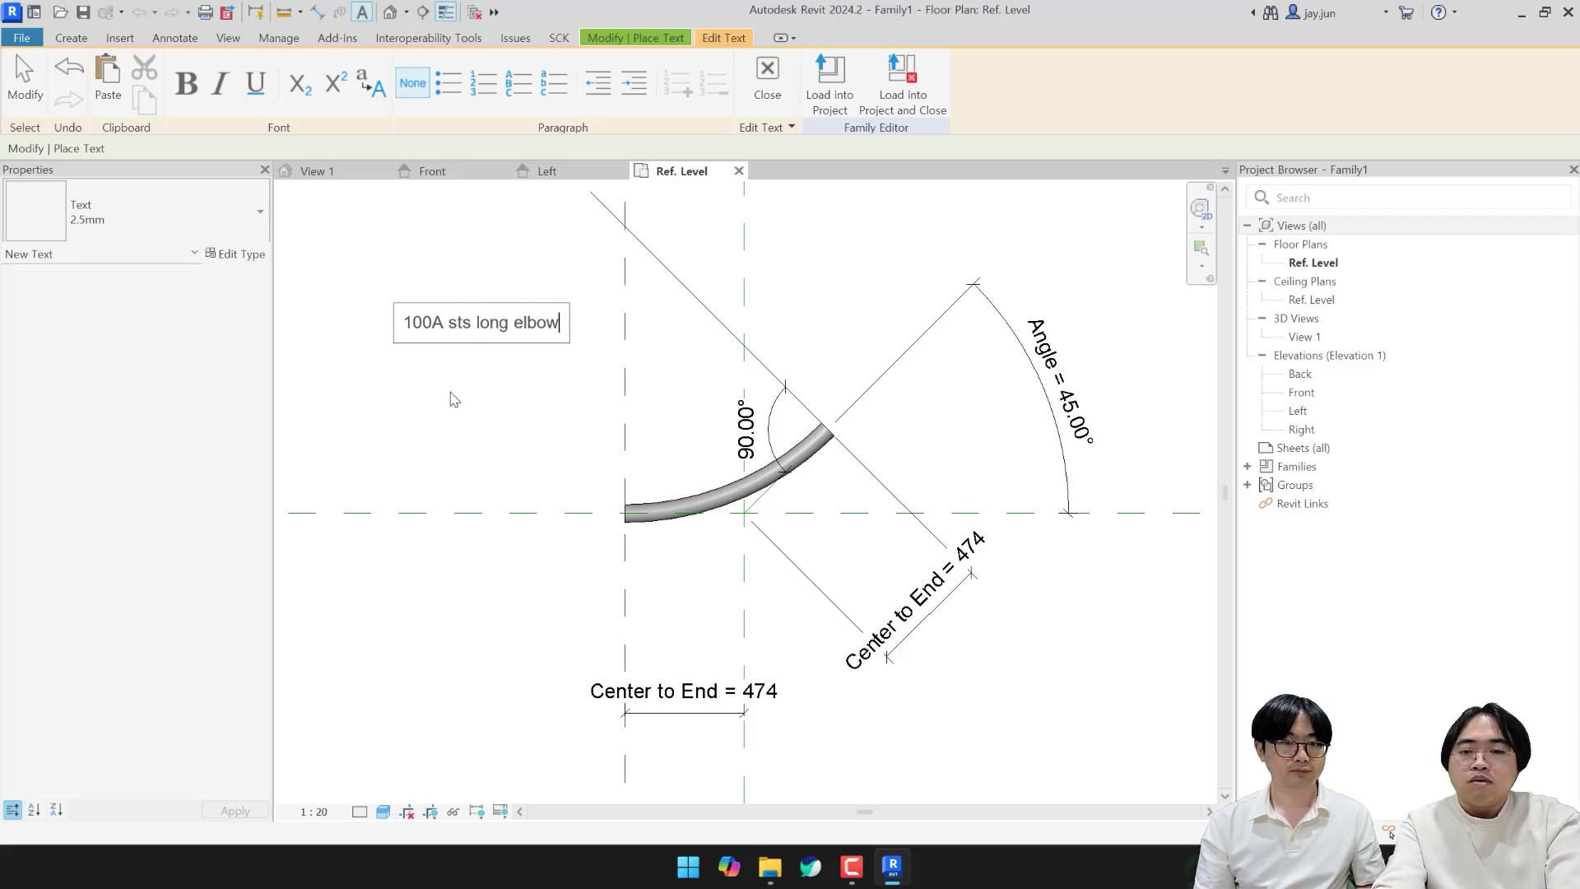
key("Return")
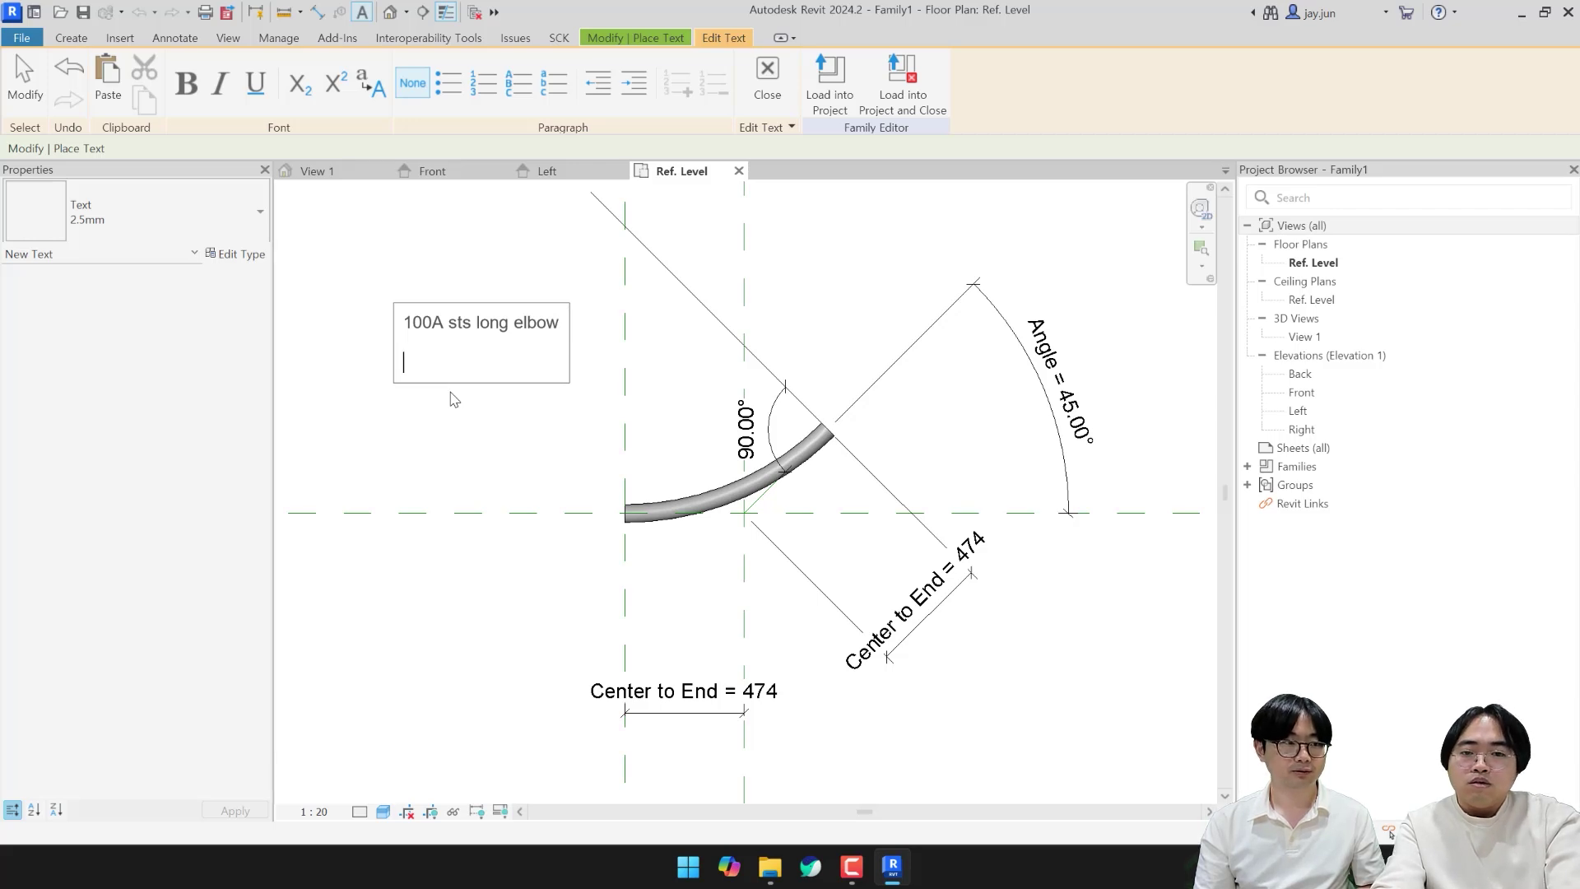
Step: Add the note lines "Diameter = 100", "Out Diameter = 114.3" and "Center to End = 152.4"
type("Diameter = 100")
key("Return")
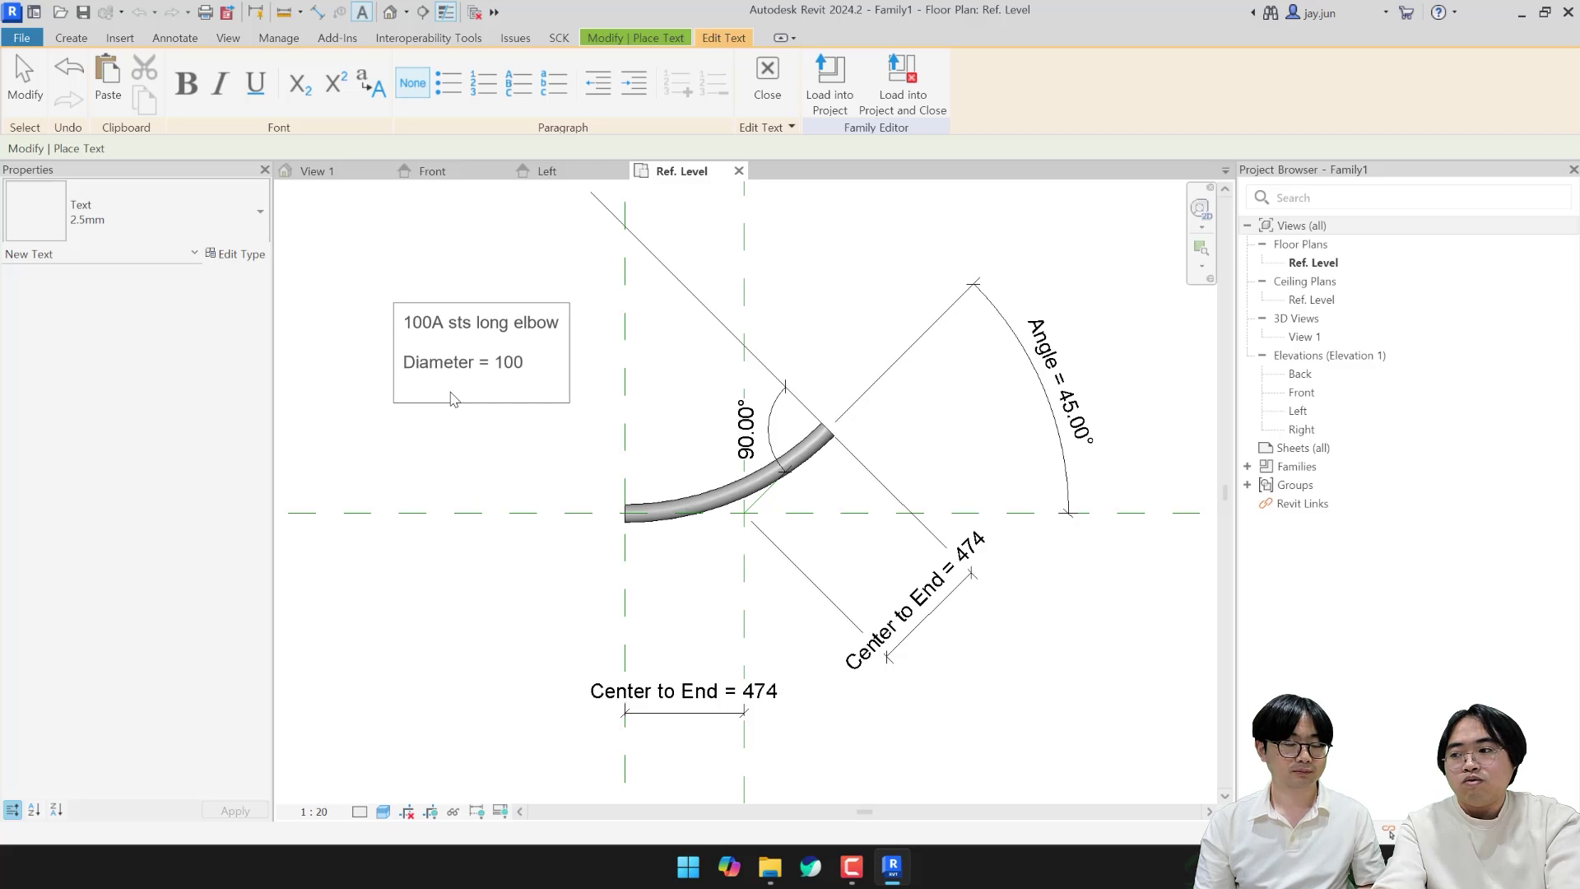
type("Out Diameter = 114.3")
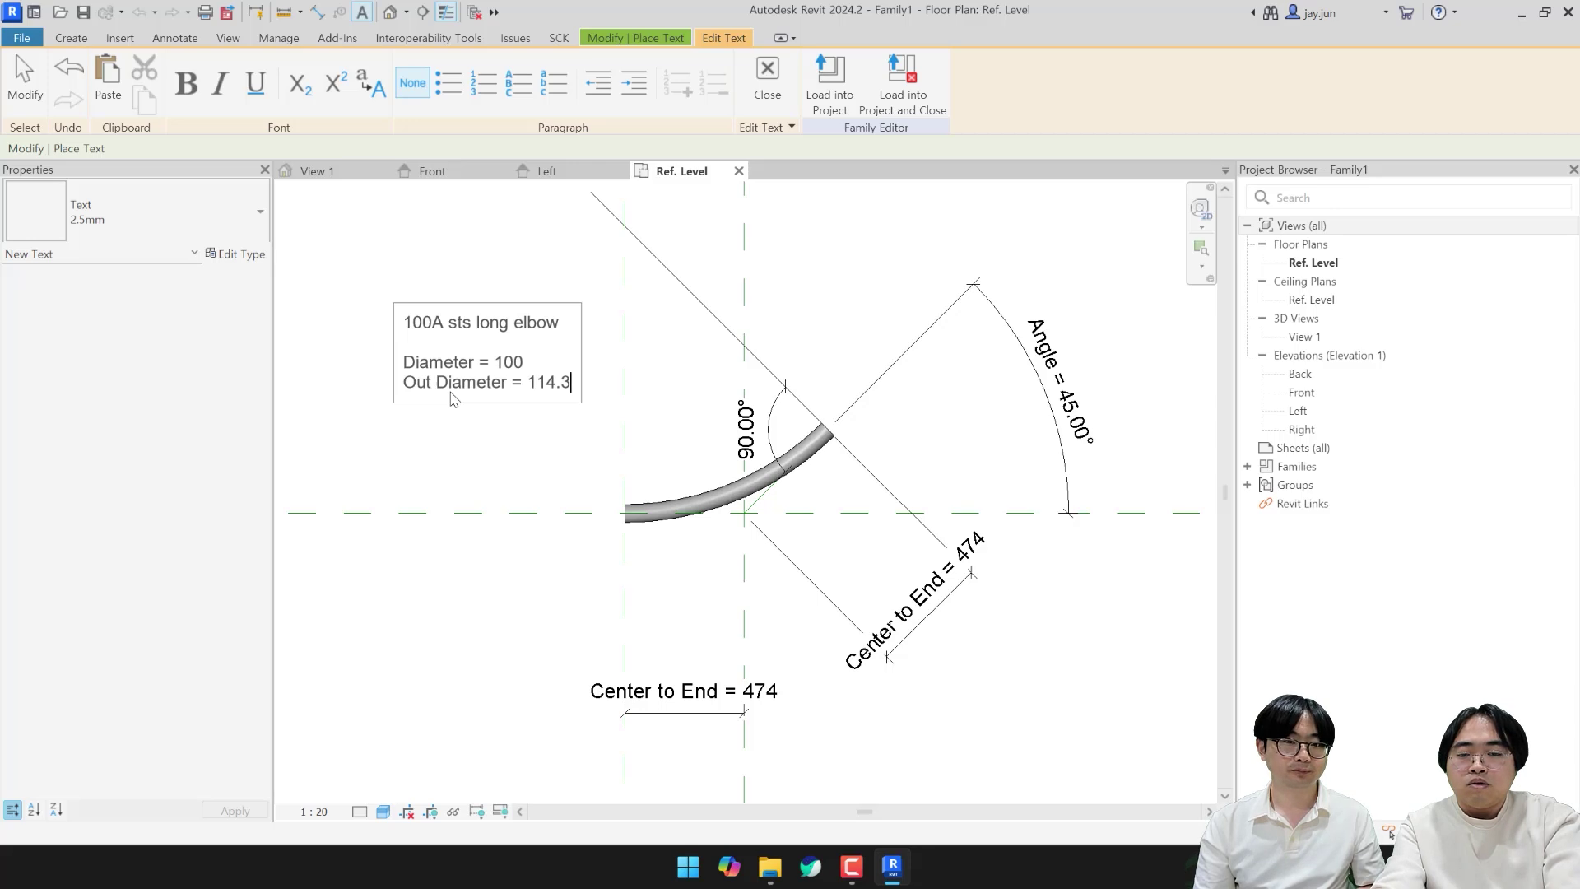
key("Return")
type("Center to End =")
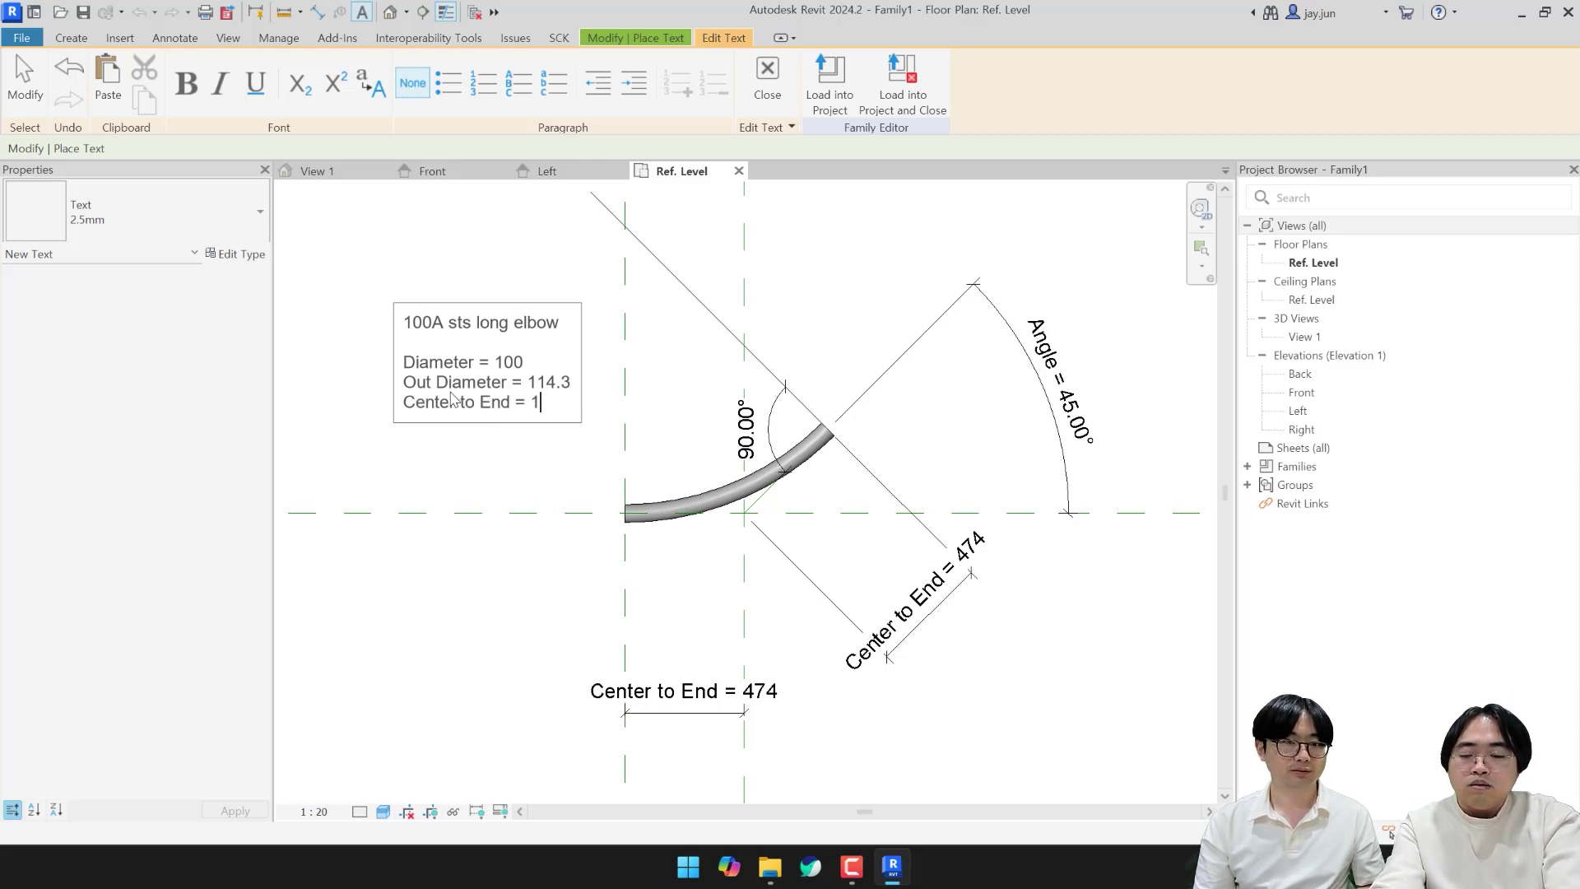
type(" 152.4")
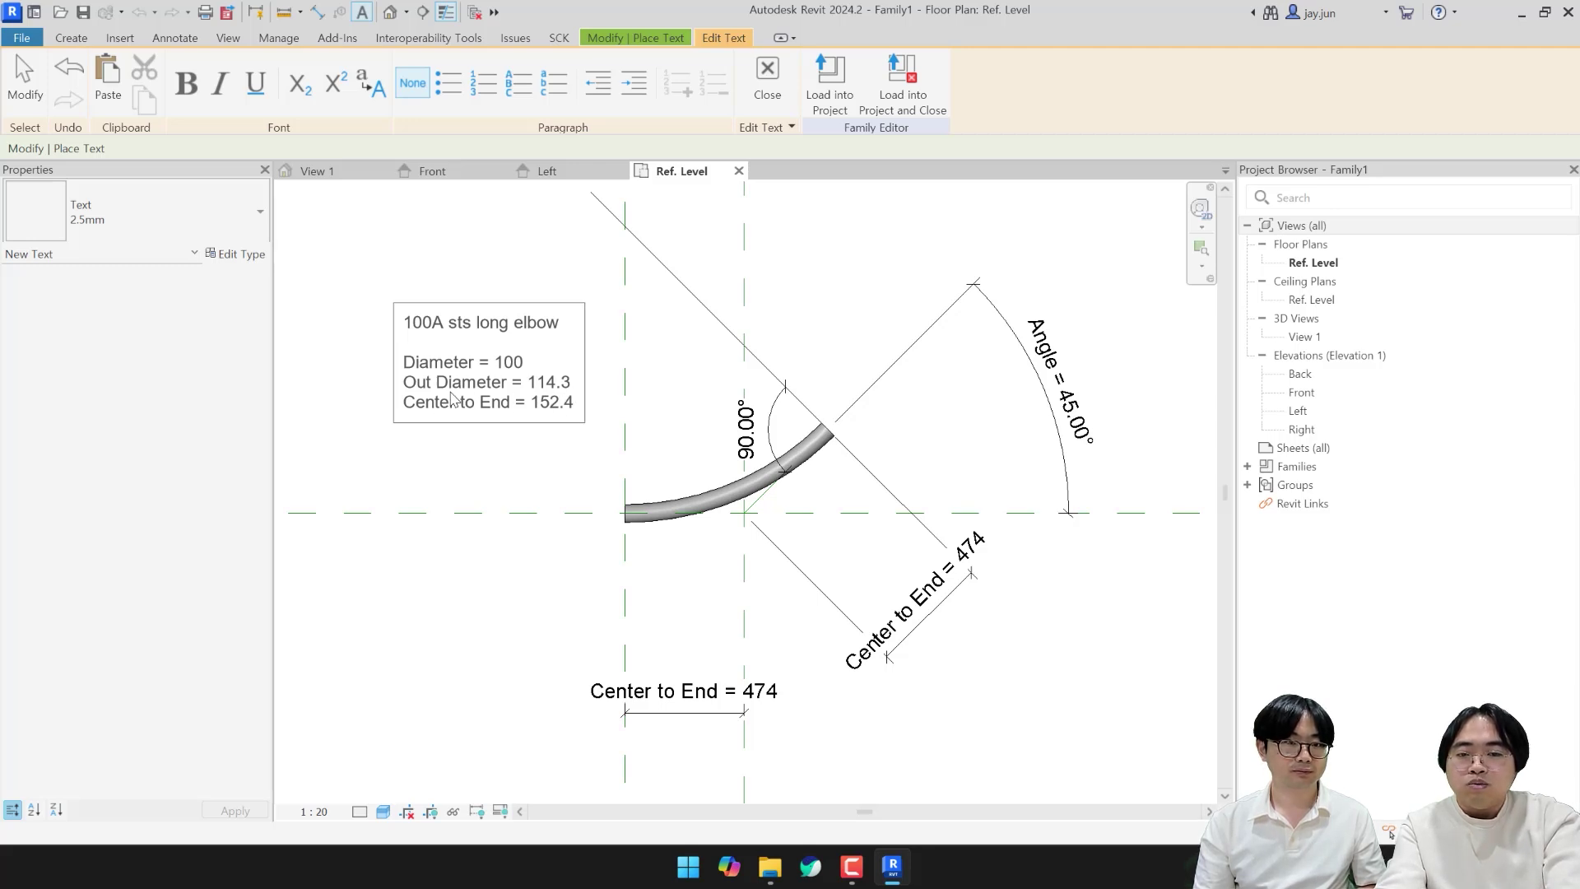
Step: Prefix the note's Center to End line with "90 - " and add the line "45 - Center to End = 63.1"
type("90")
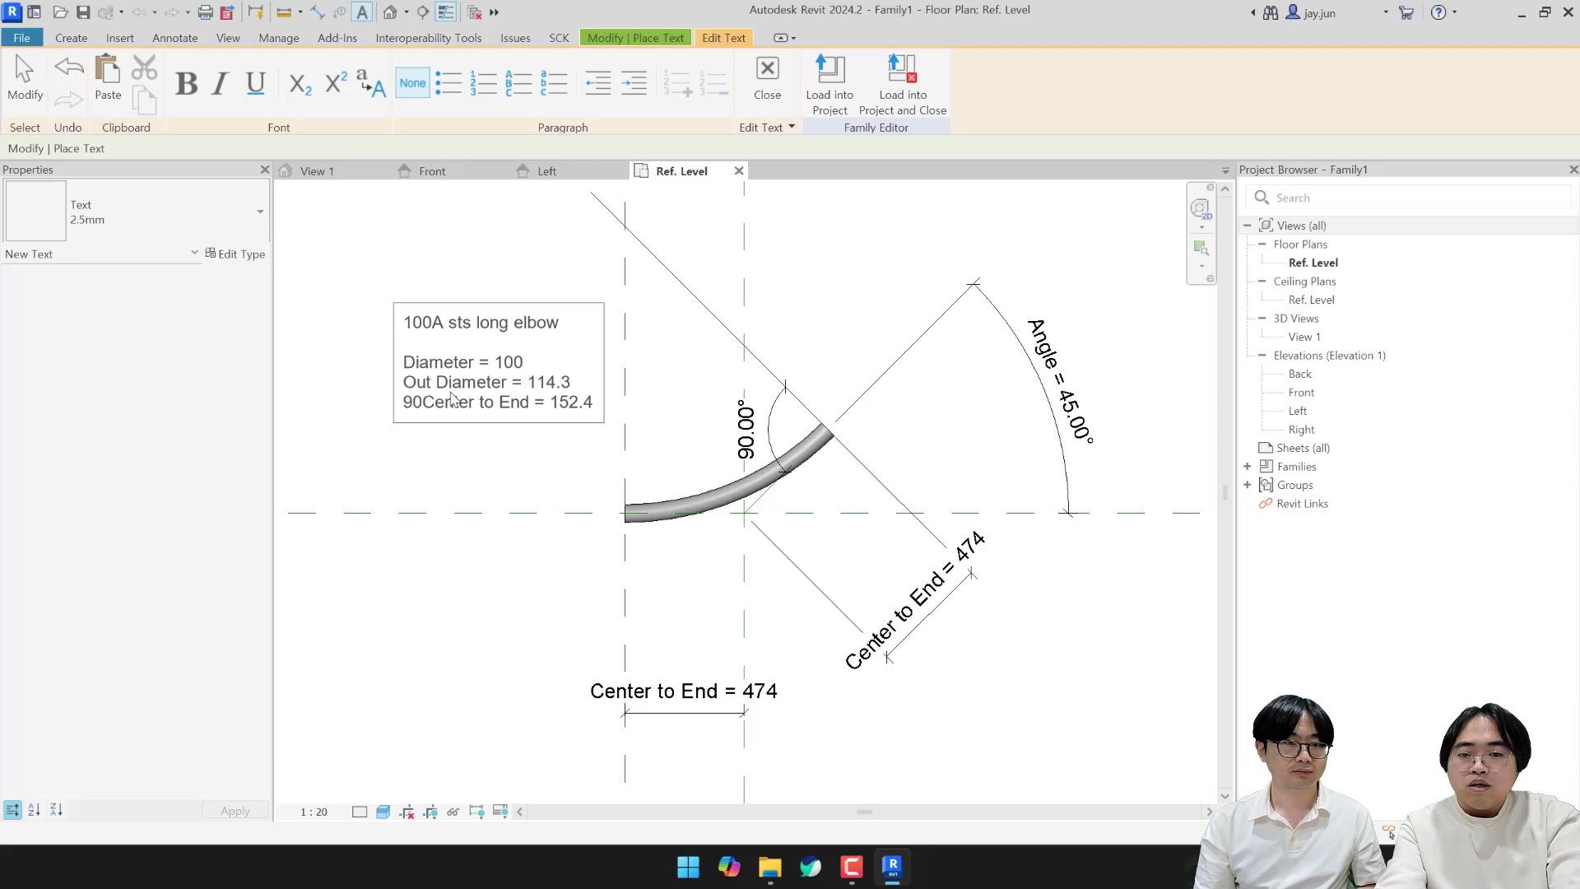
type(" -")
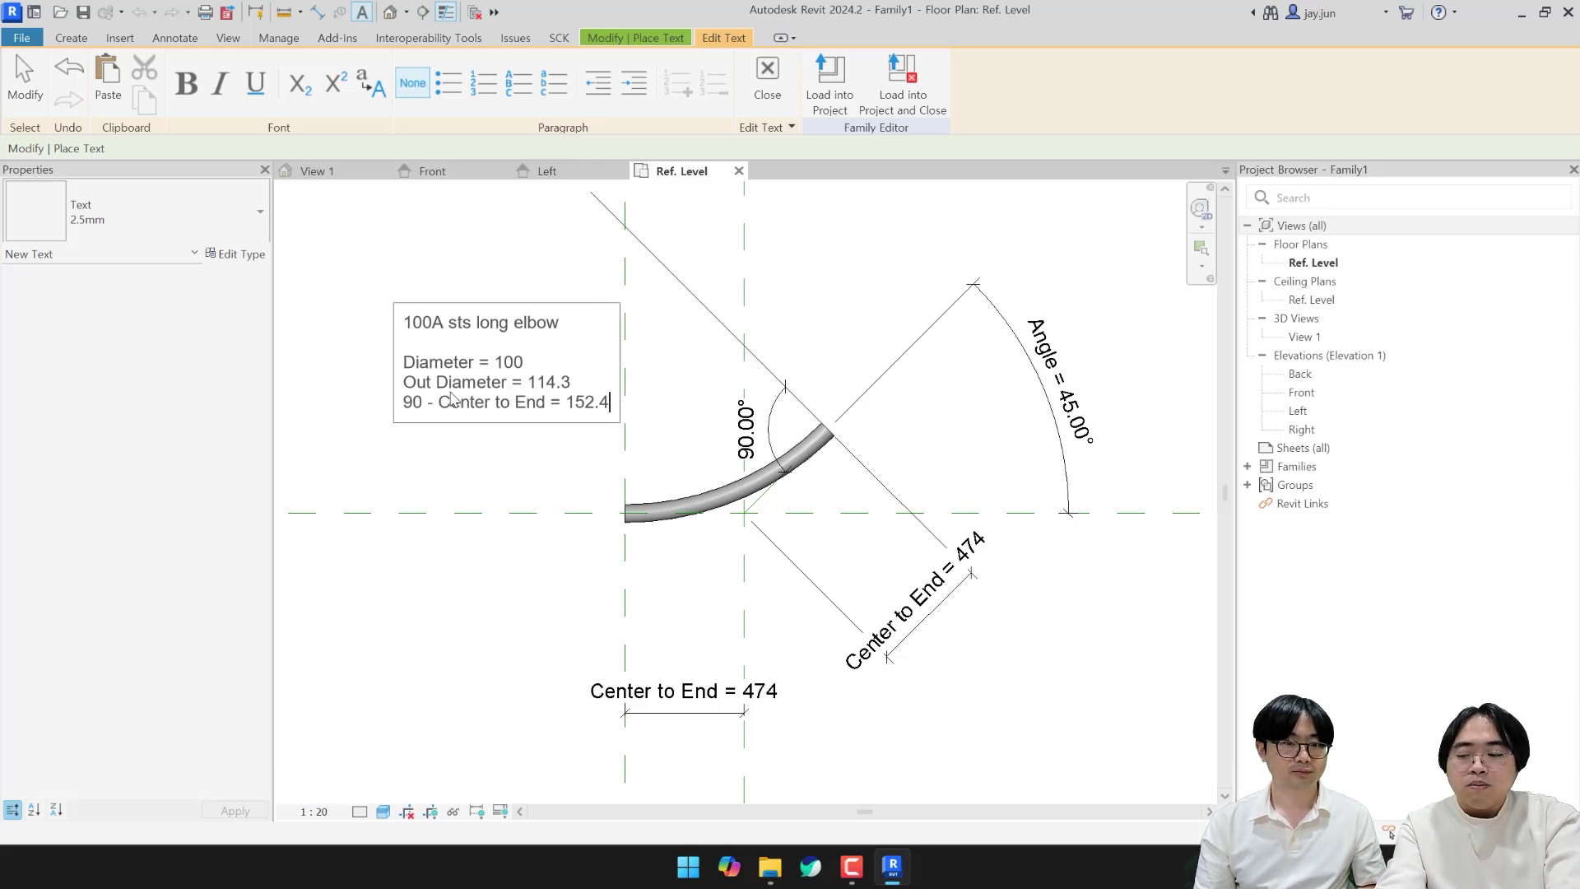
key("End")
key("Return")
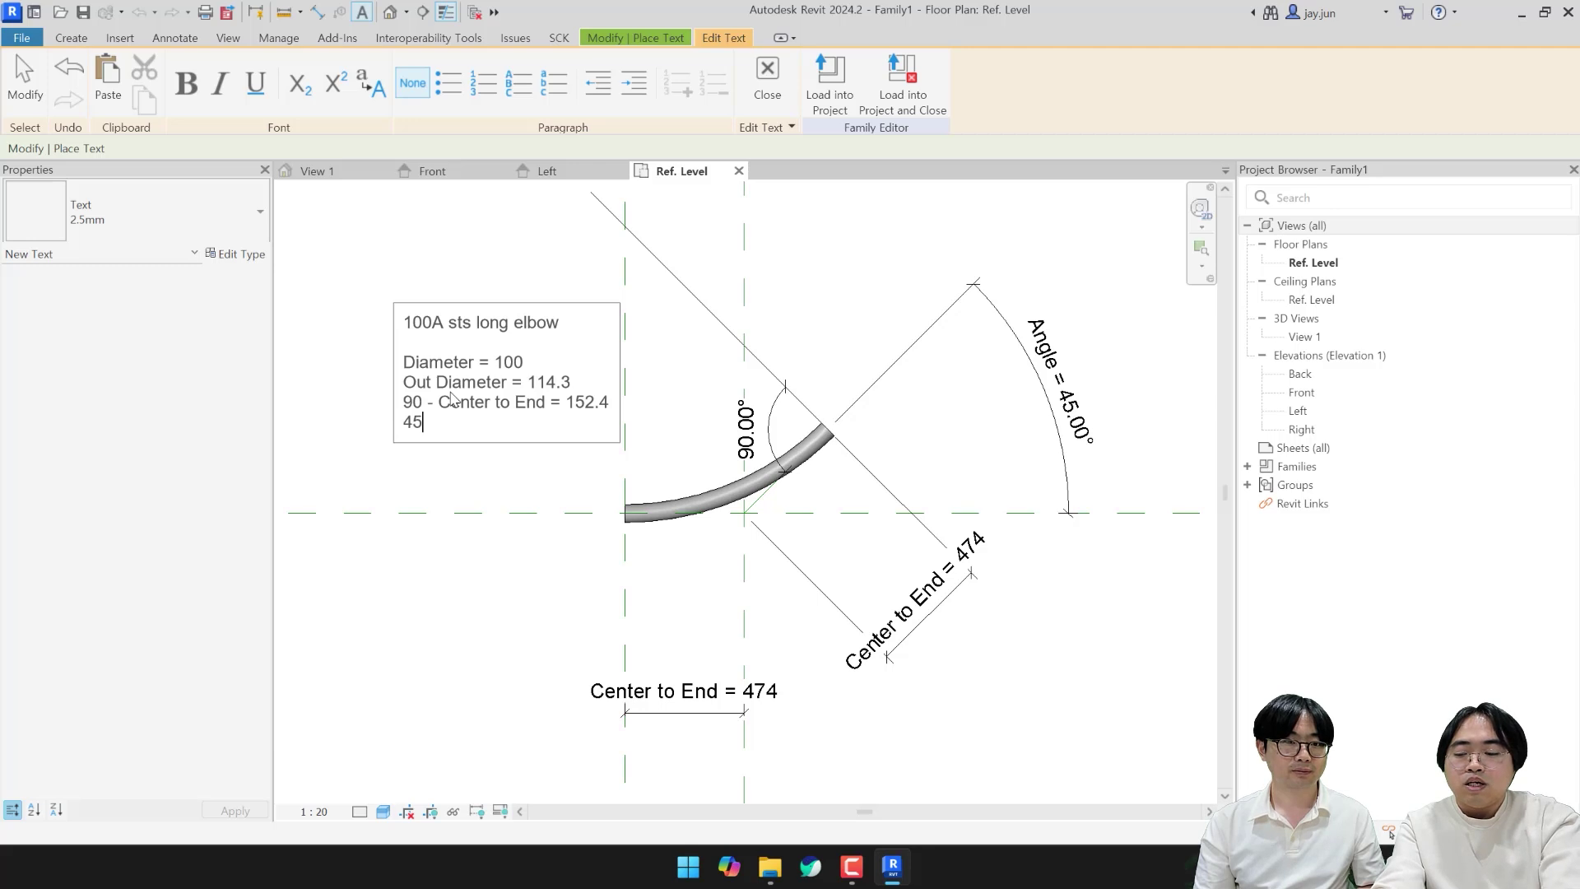
type("45 - Center to End = 63.1")
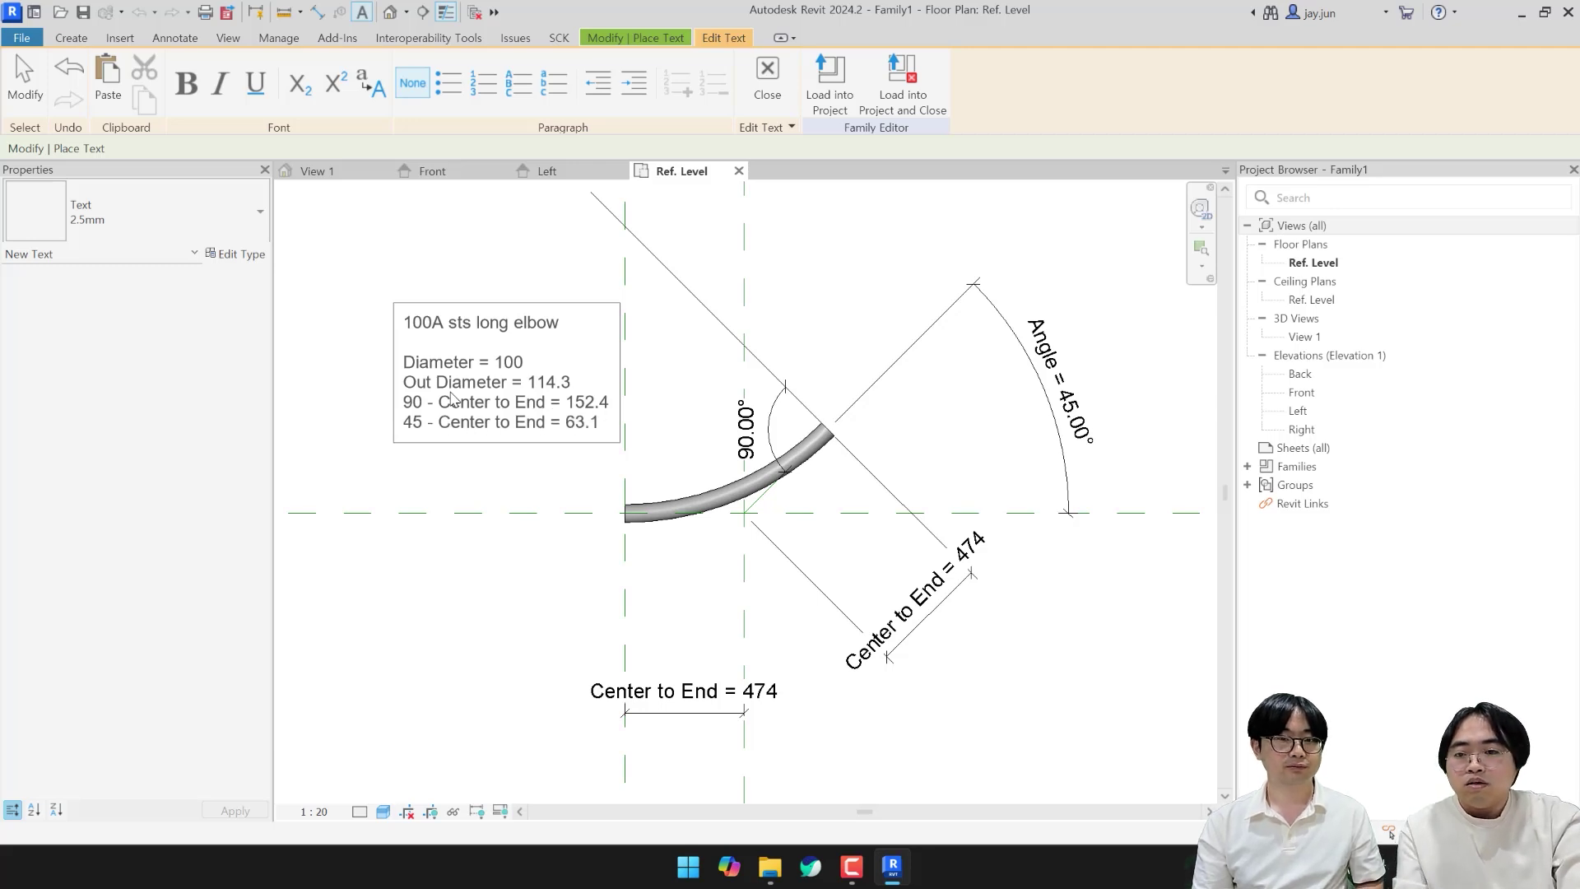
left_click(461, 506)
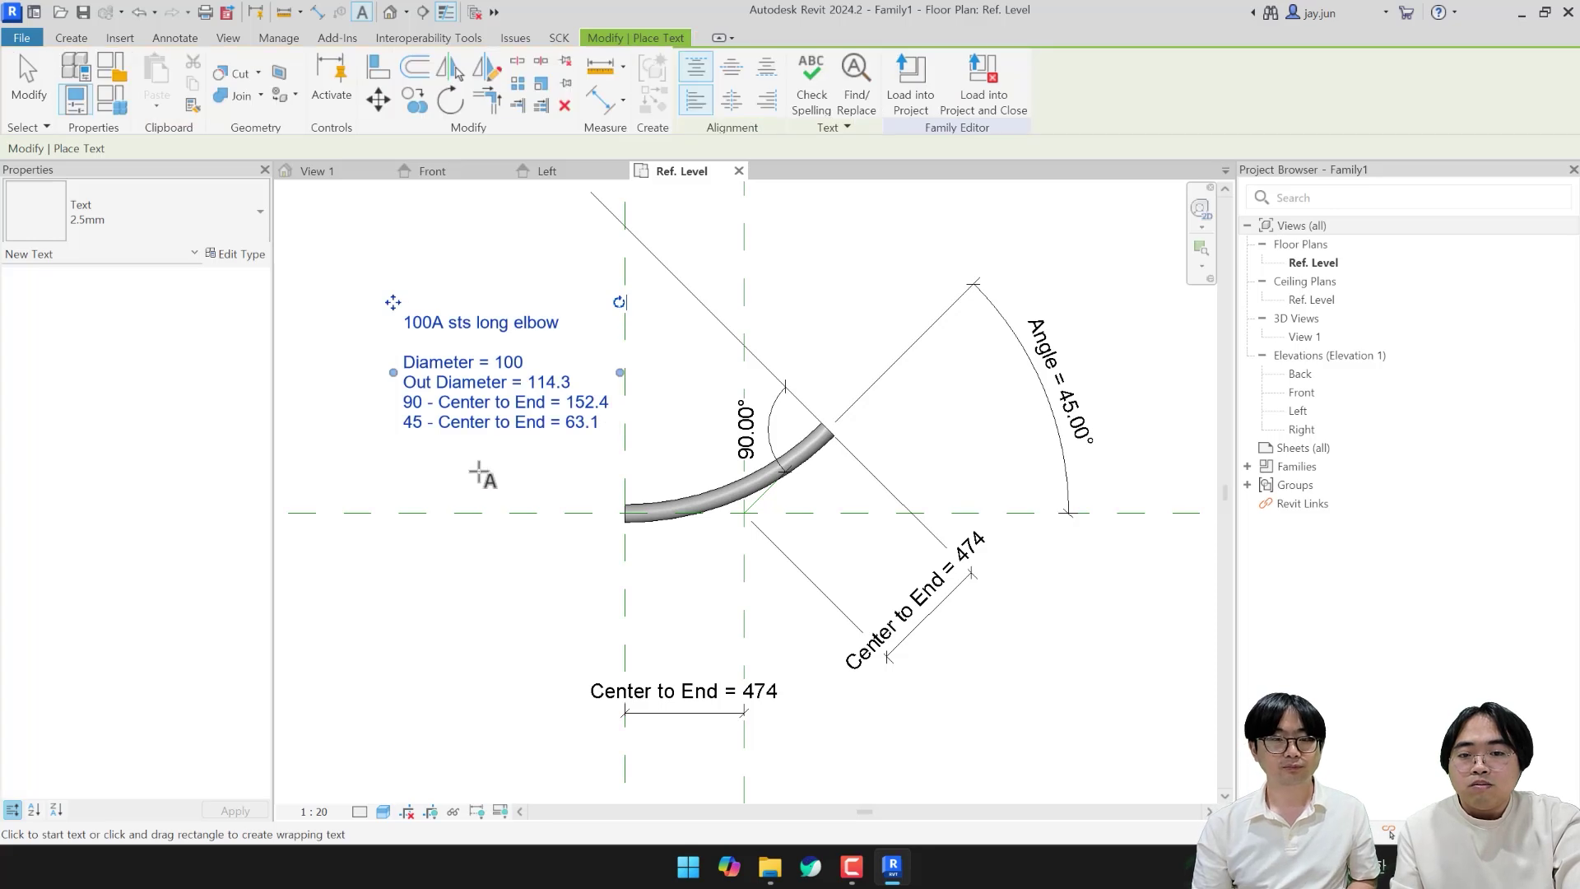
Step: Leave the text command and move the note slightly up and to the left, away from the elbow
key("Escape")
left_click(483, 424)
left_click_drag(483, 425, 437, 395)
left_click(567, 442)
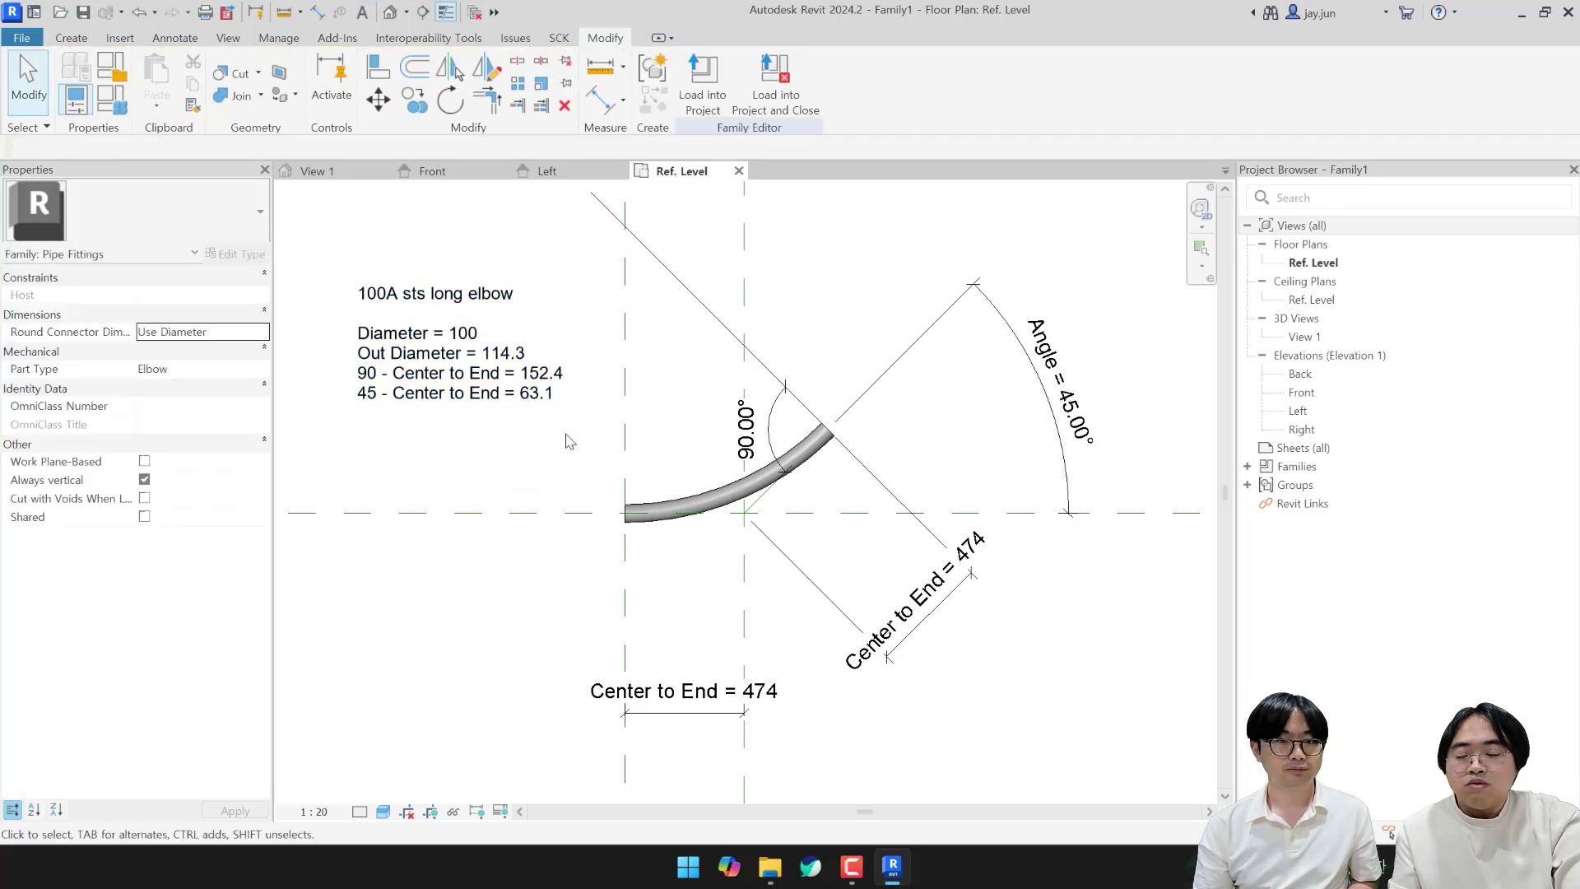
left_click_drag(313, 425, 596, 366)
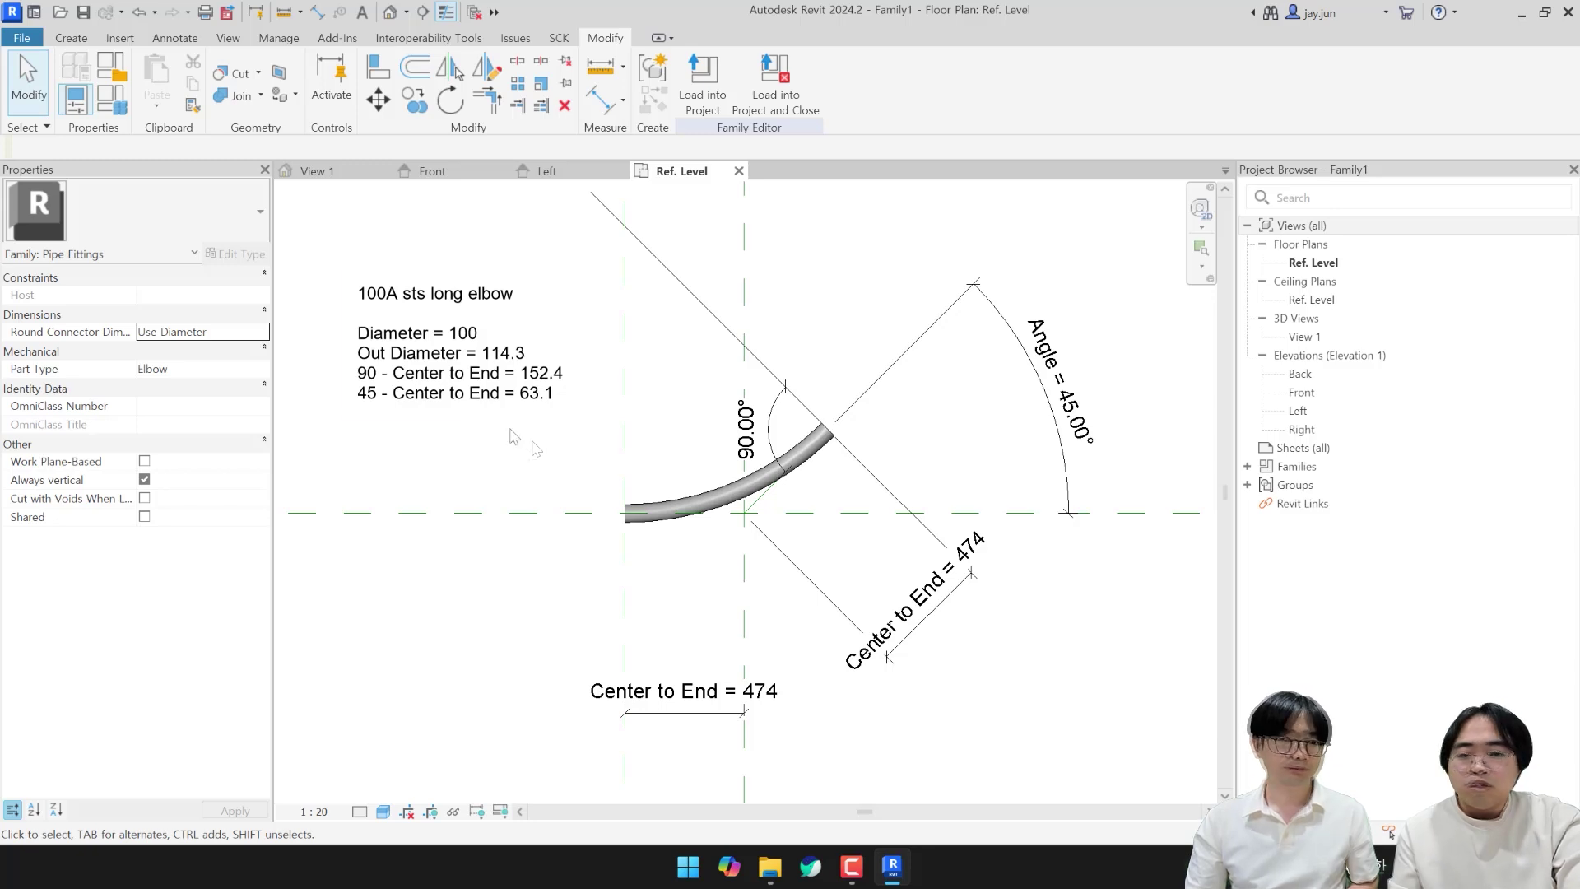
middle_click_drag(524, 452, 512, 454)
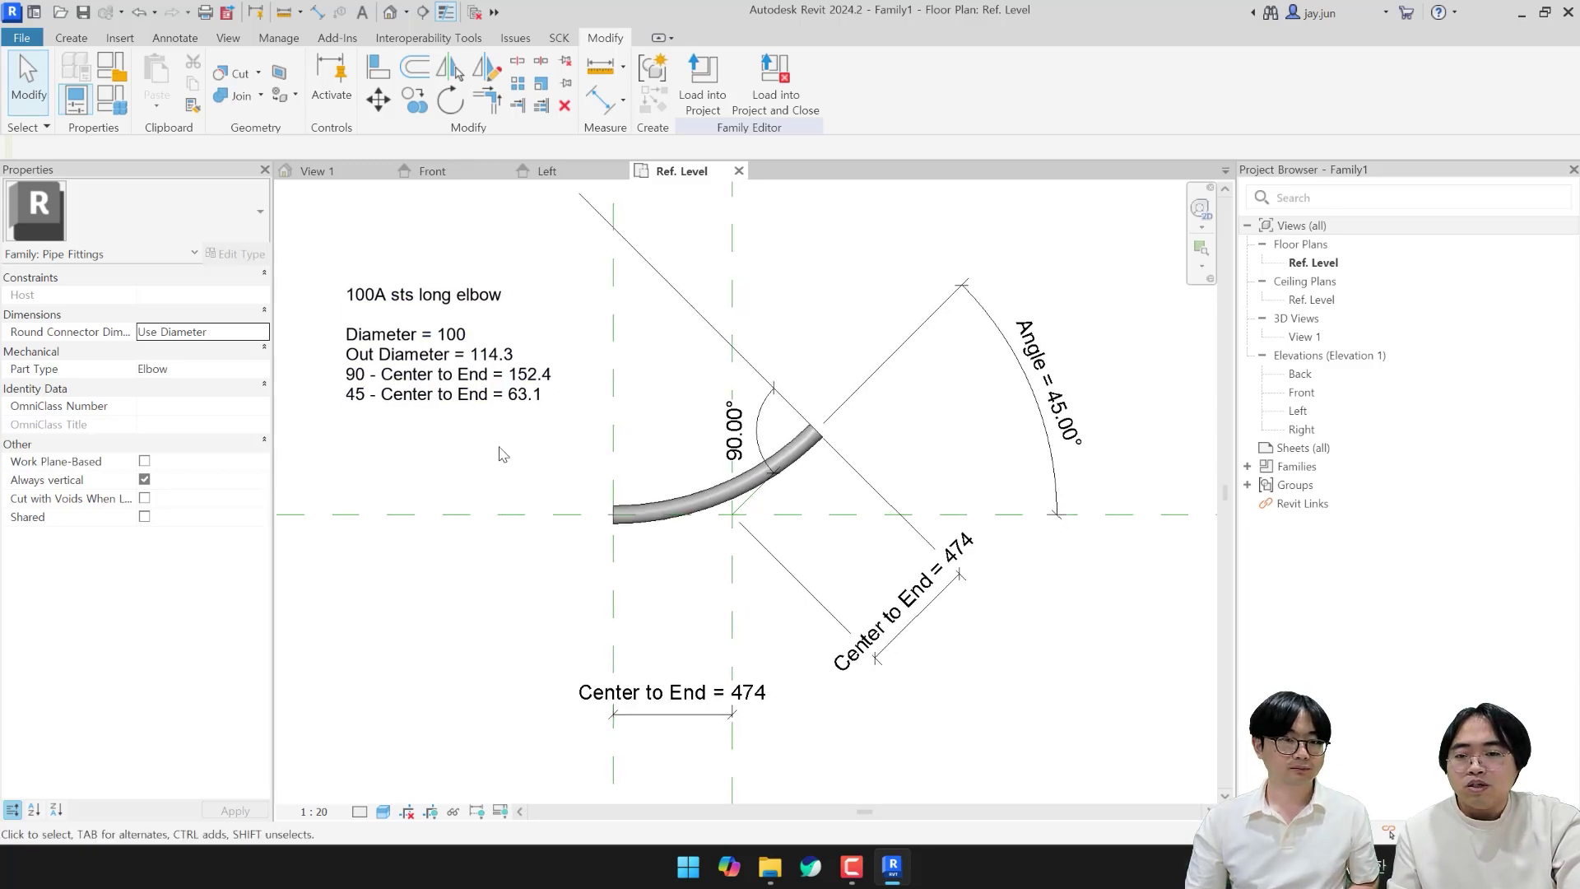
Step: Open the family types settings and add an instance length parameter named Diameter
left_click(111, 99)
left_click_drag(609, 173, 906, 132)
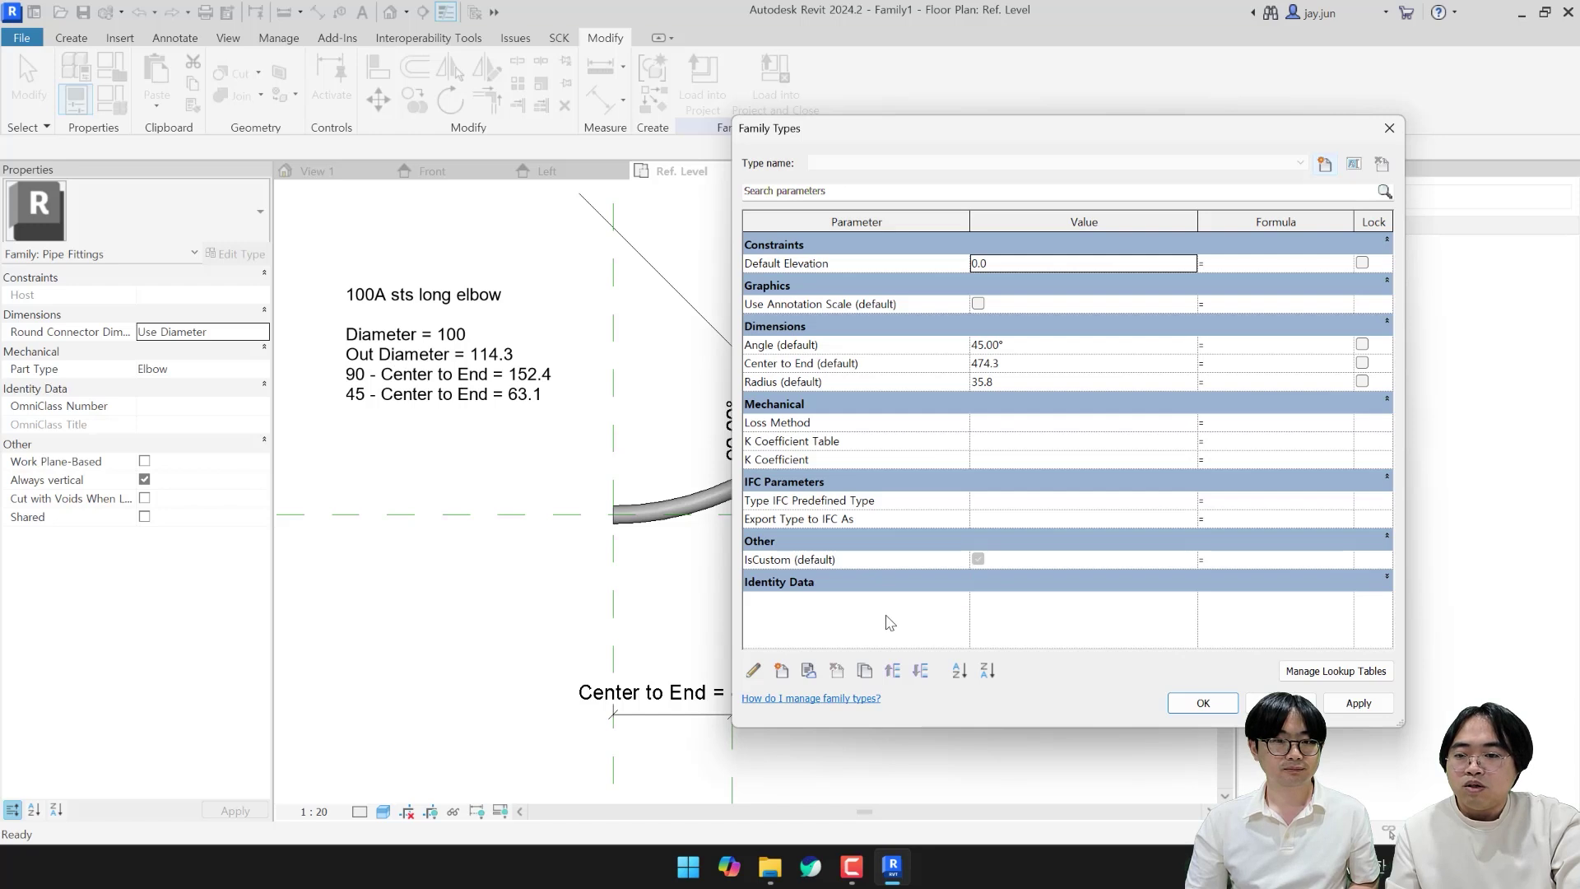
left_click(784, 670)
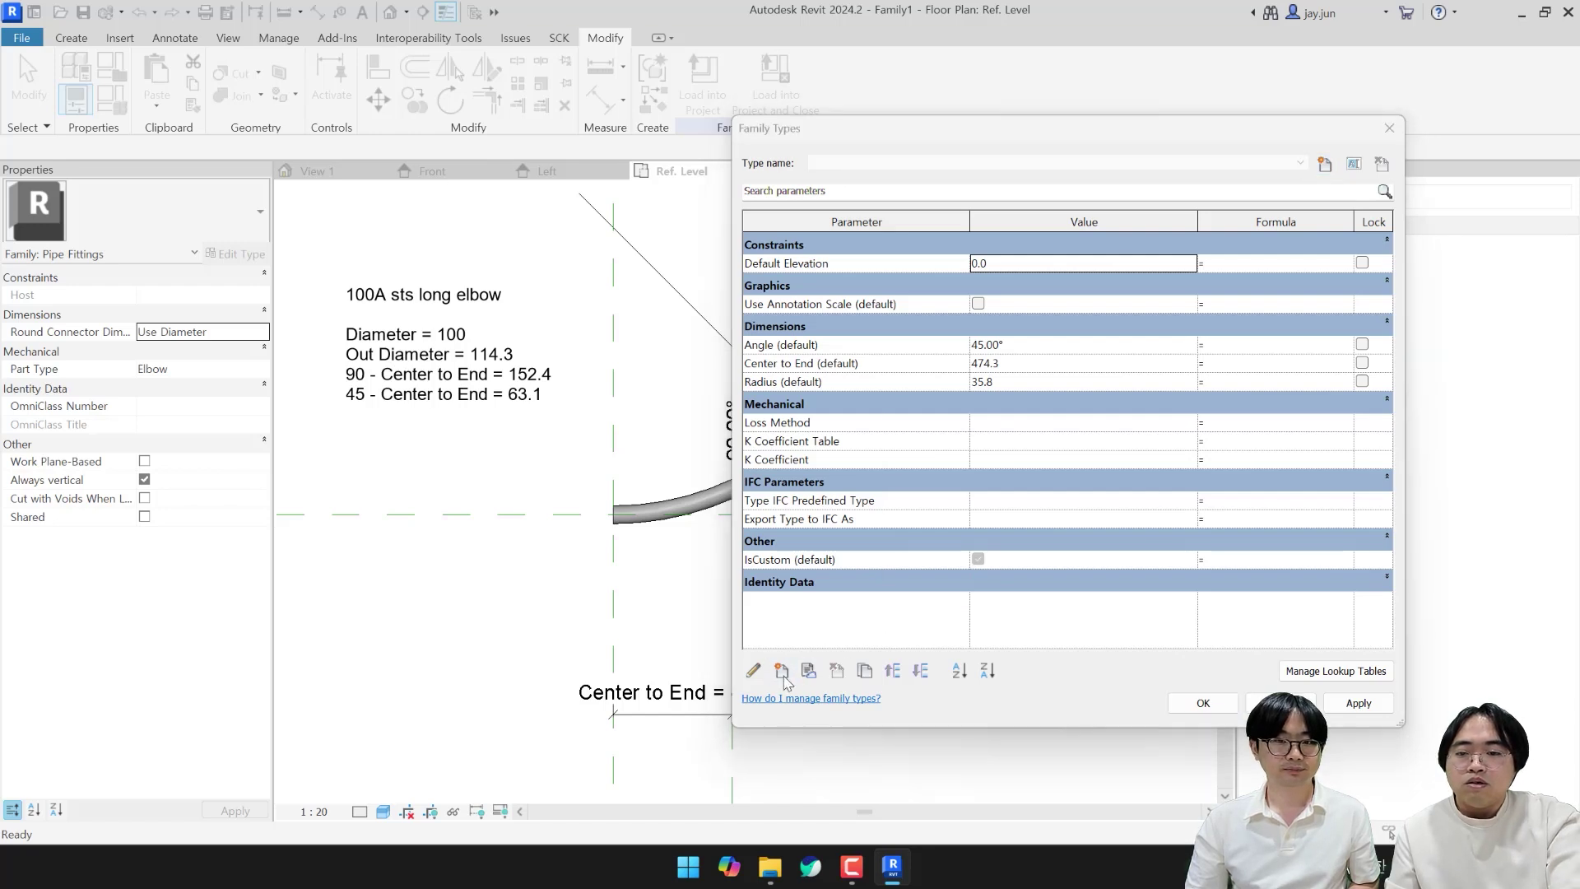
type("D")
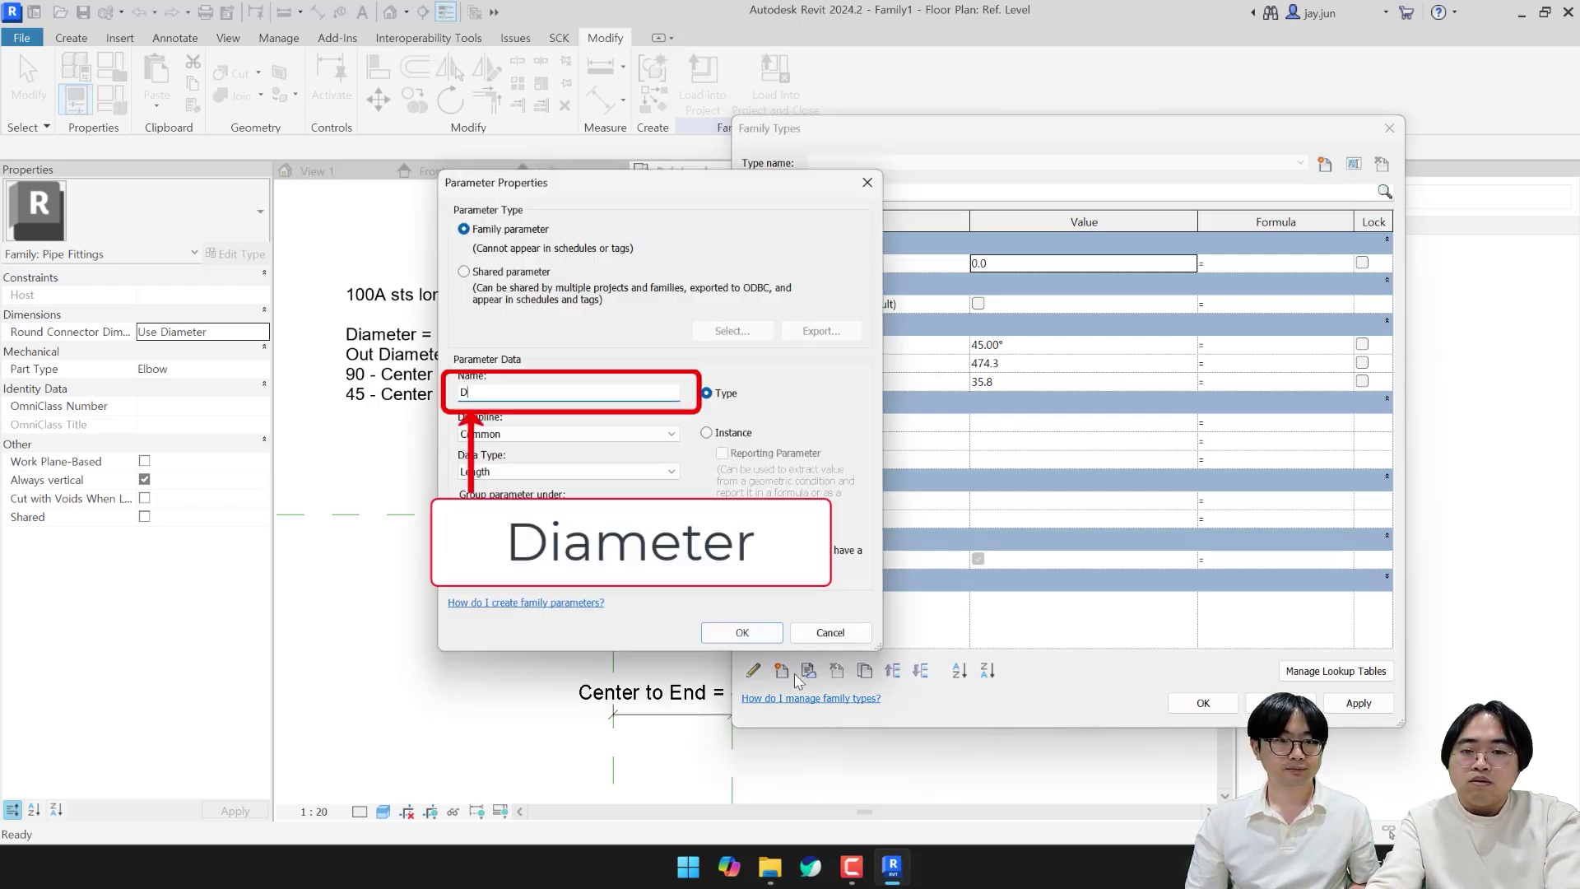
type("iameter")
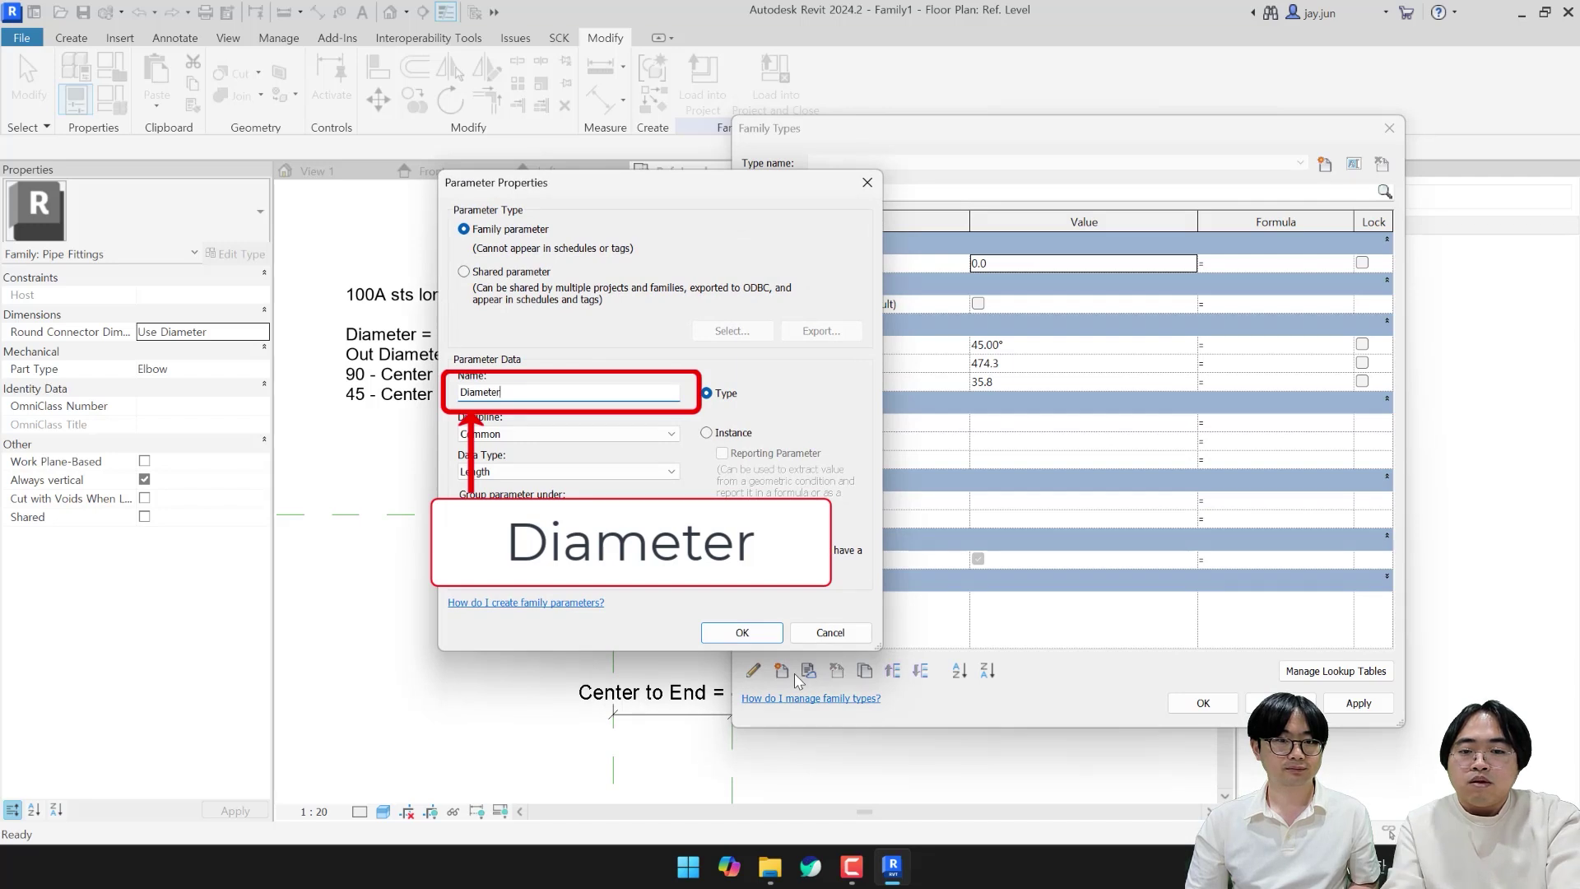
left_click(735, 434)
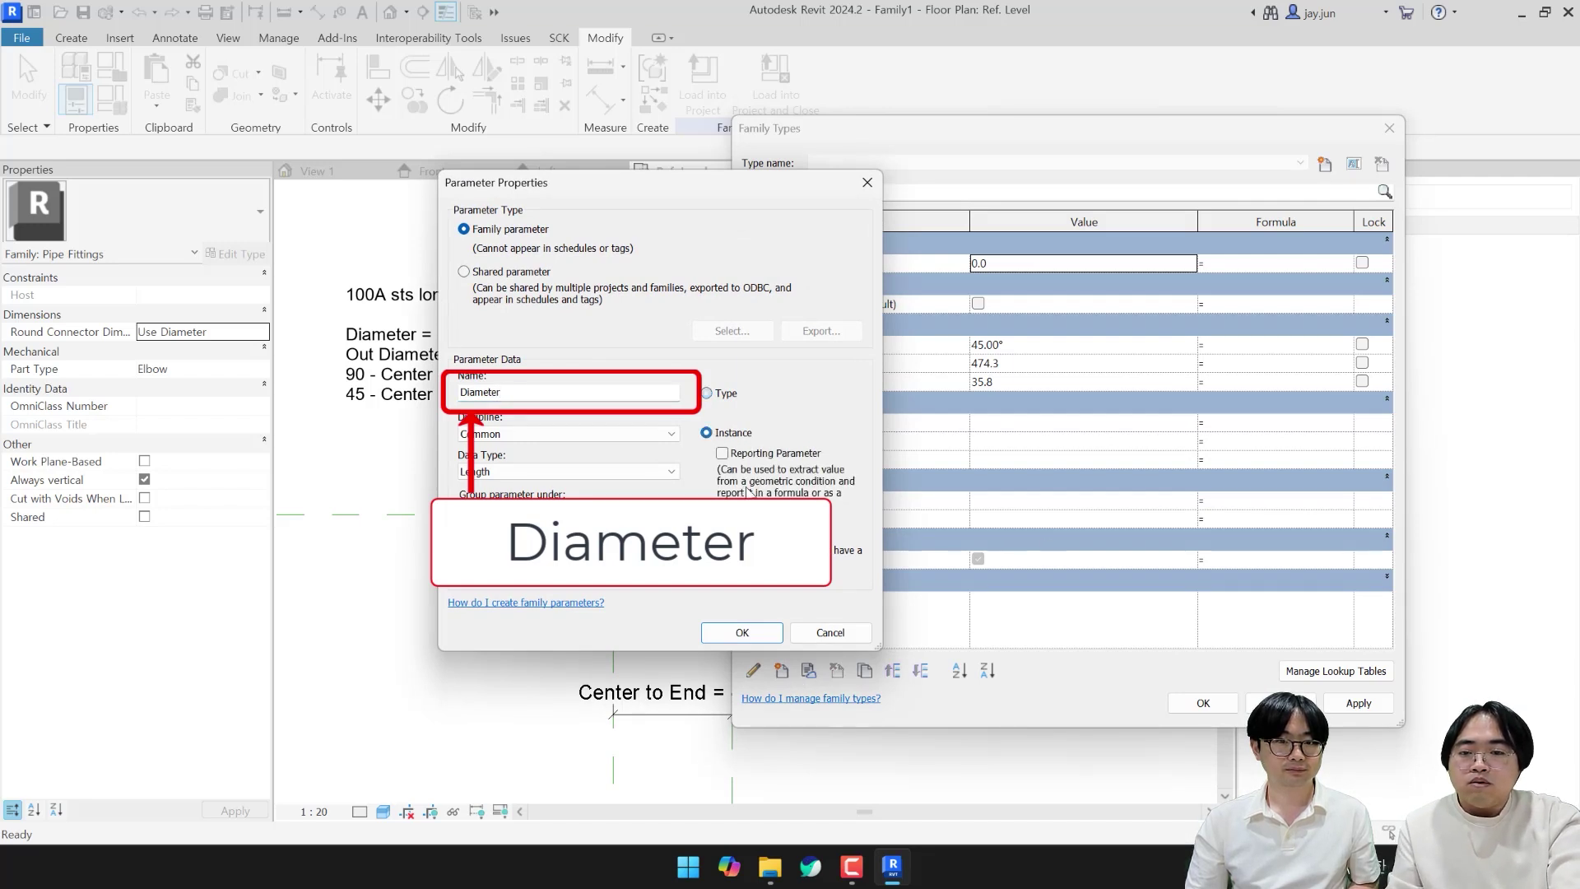
left_click(742, 634)
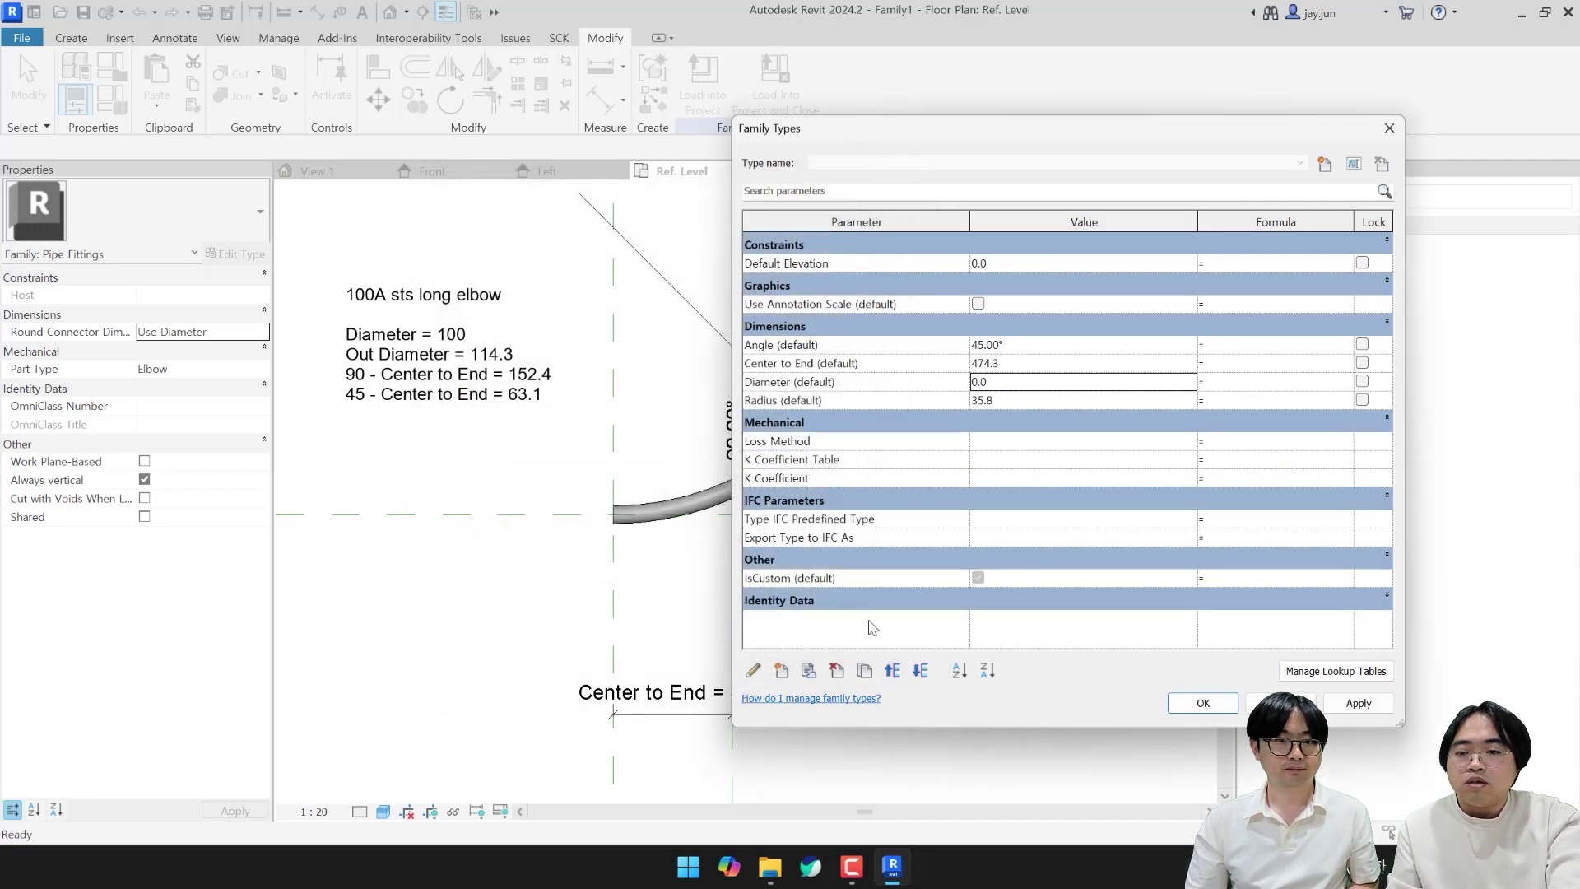
Step: Add an instance length family parameter named Out Diameter
left_click(781, 672)
type("Out")
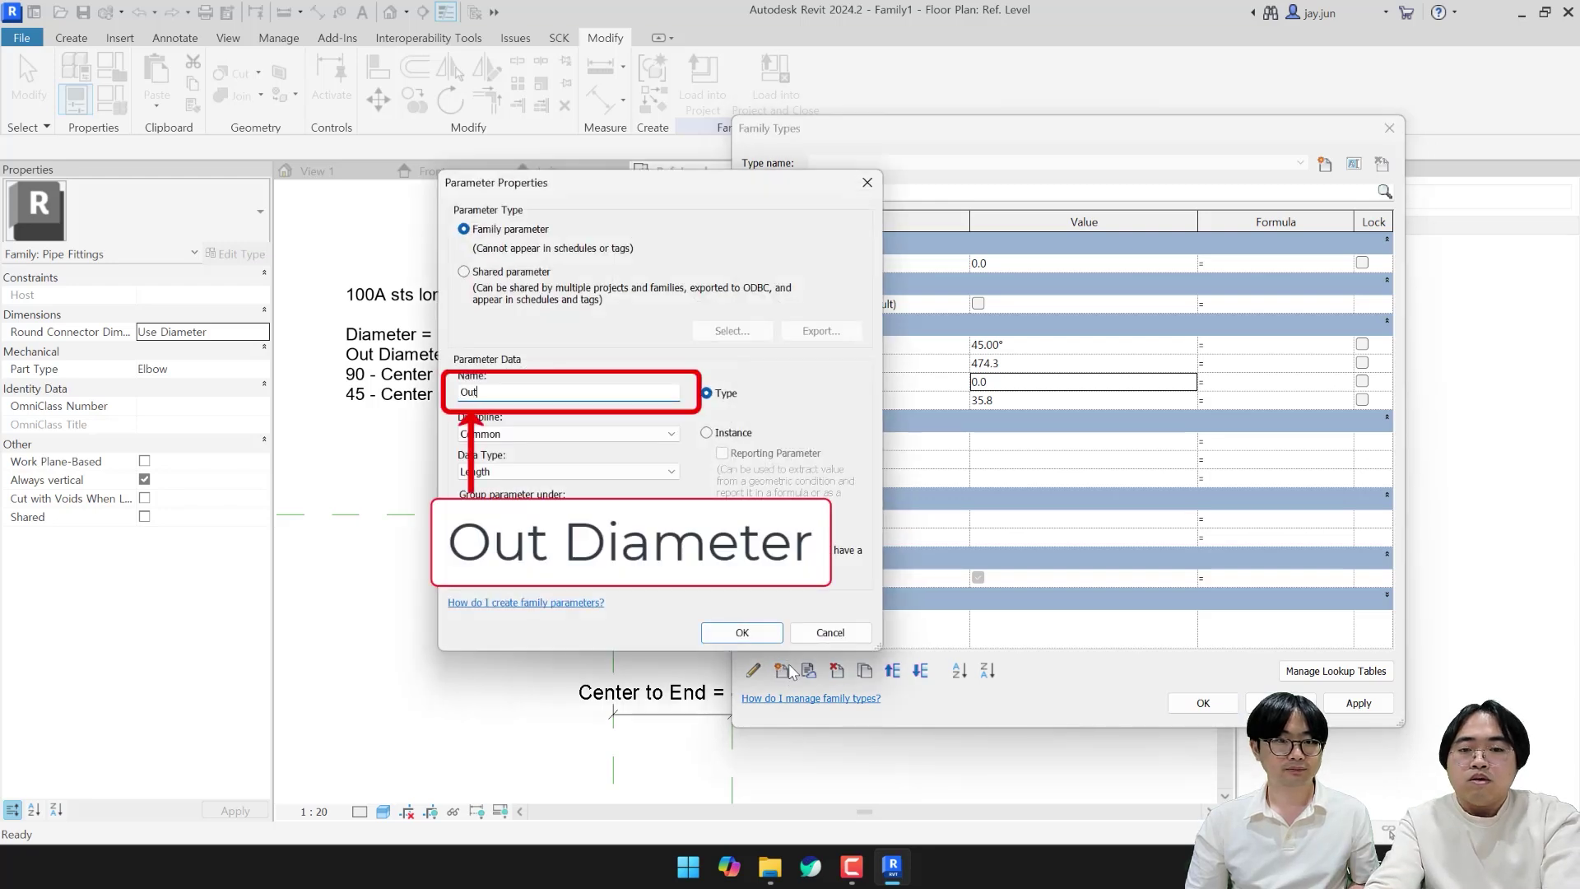
type(" Diameter")
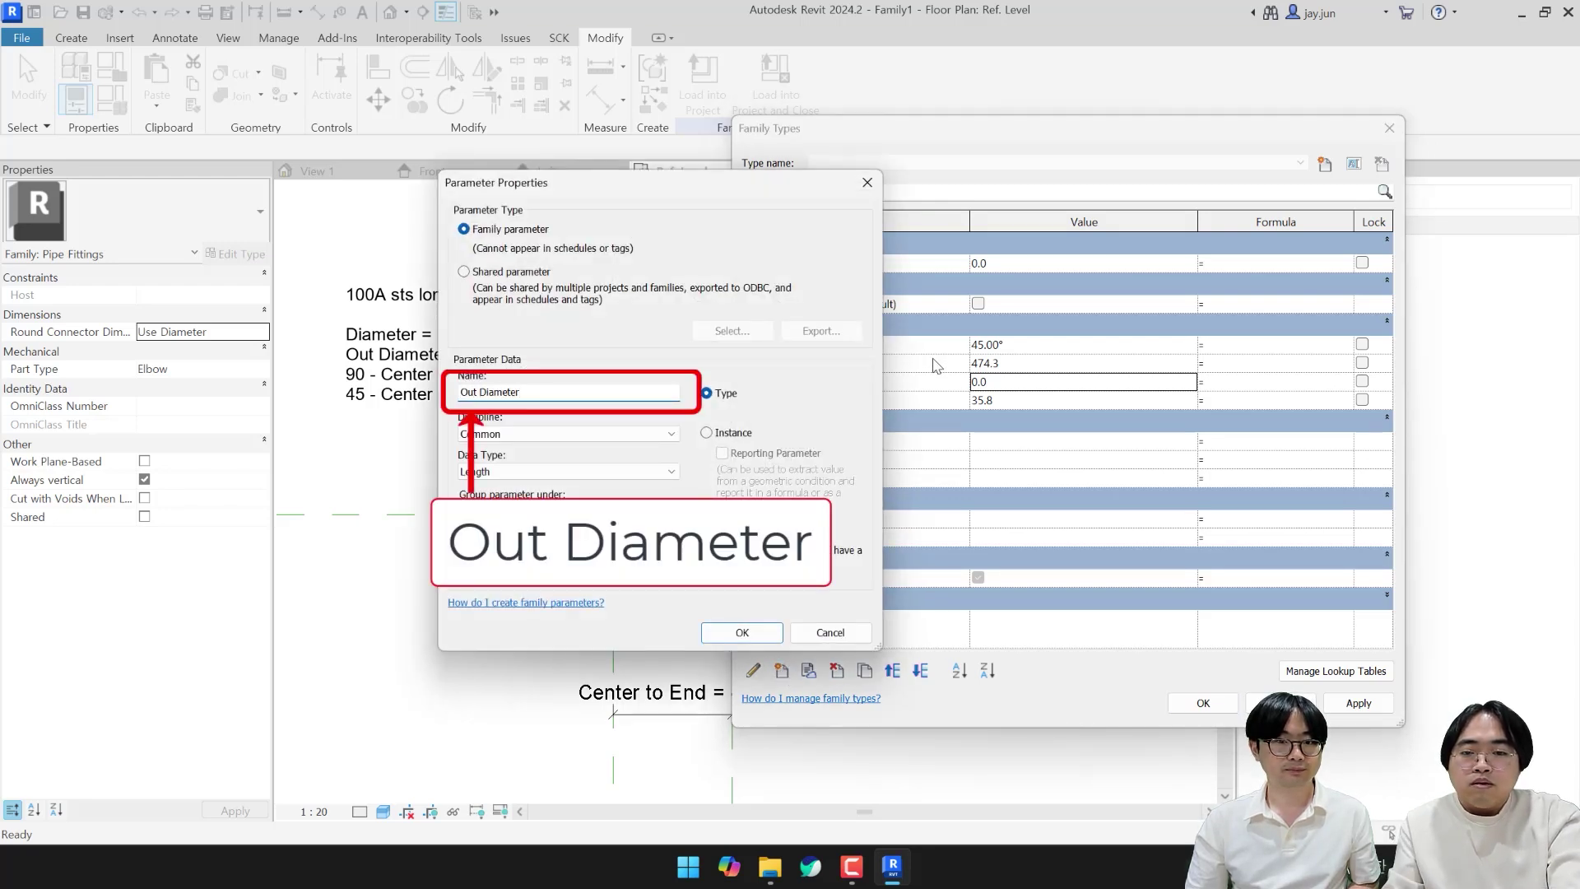
left_click(727, 434)
left_click(743, 632)
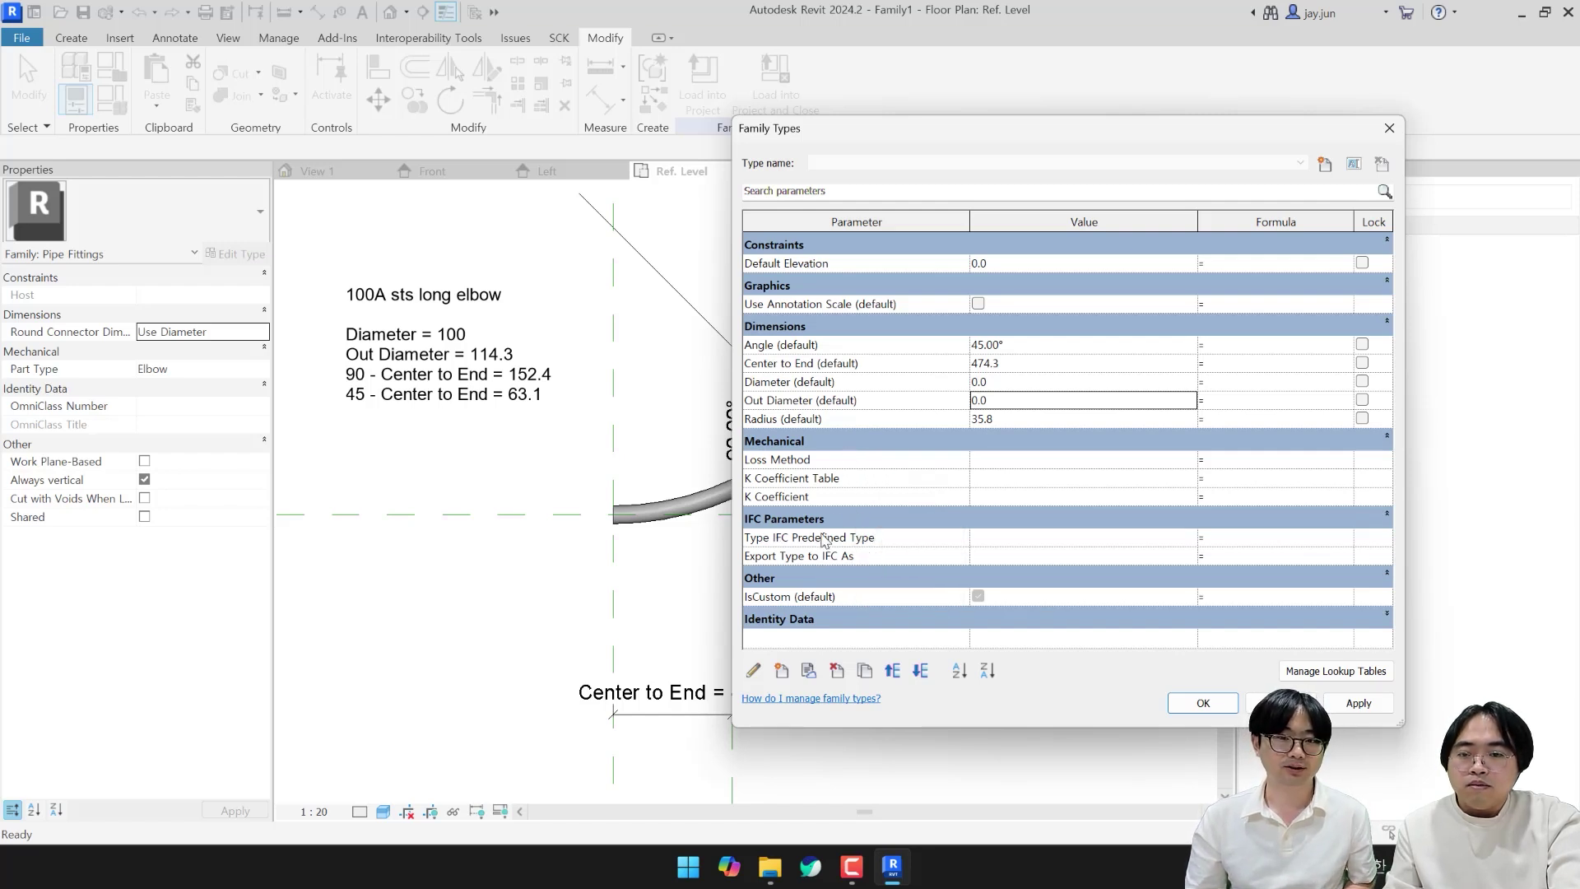
left_click(828, 384)
left_click(830, 421)
left_click(836, 403)
left_click(837, 383)
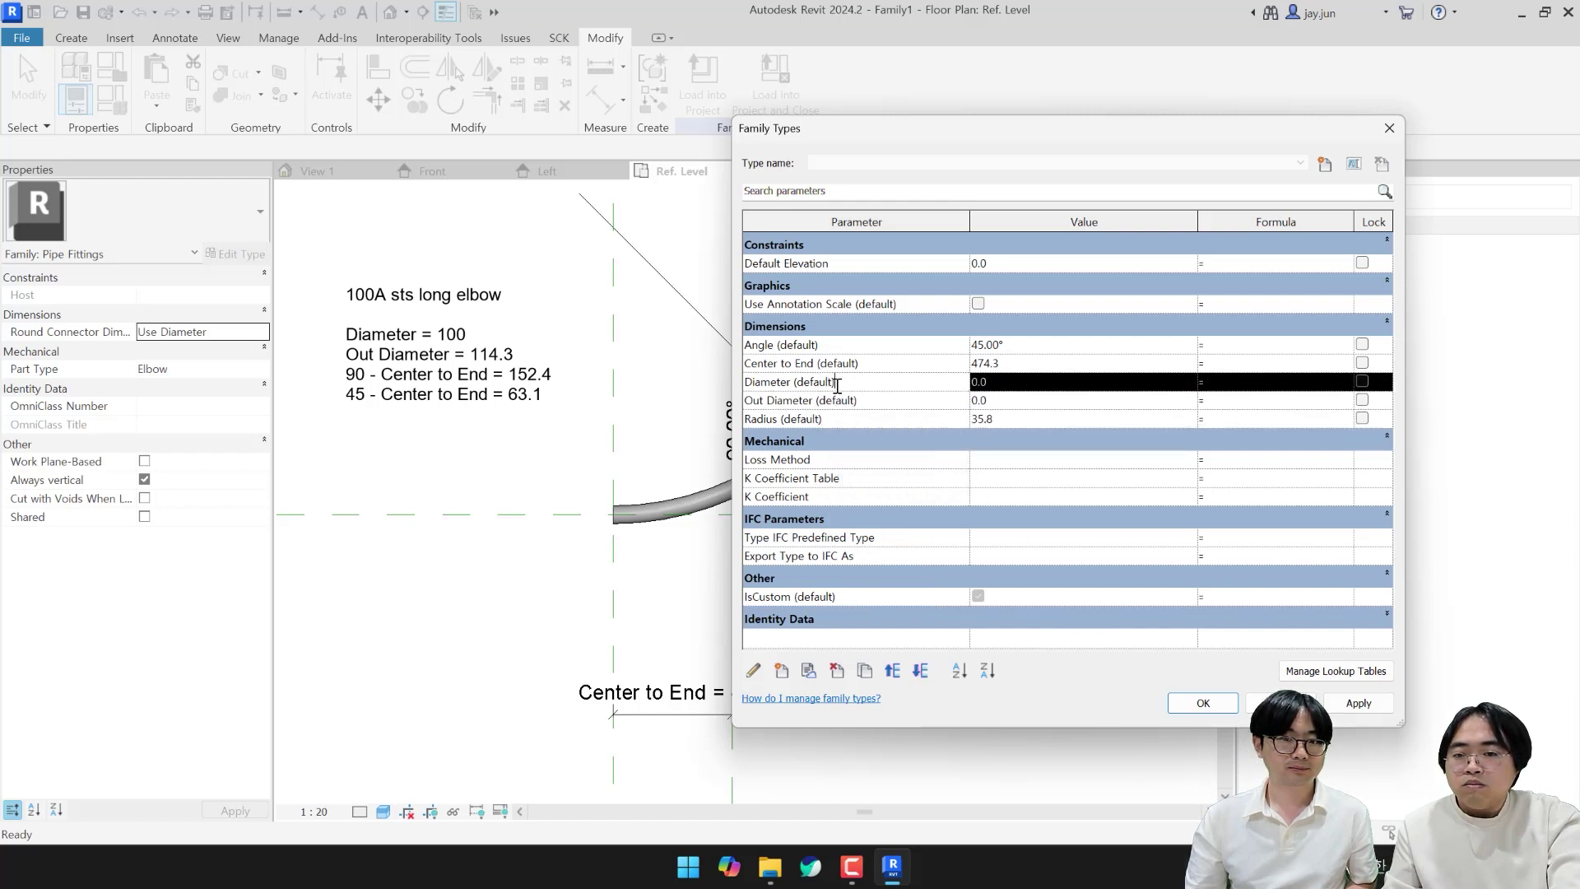
Step: Reorder the dimension parameters so that Radius sits directly below Diameter and above Out Diameter
left_click(848, 419)
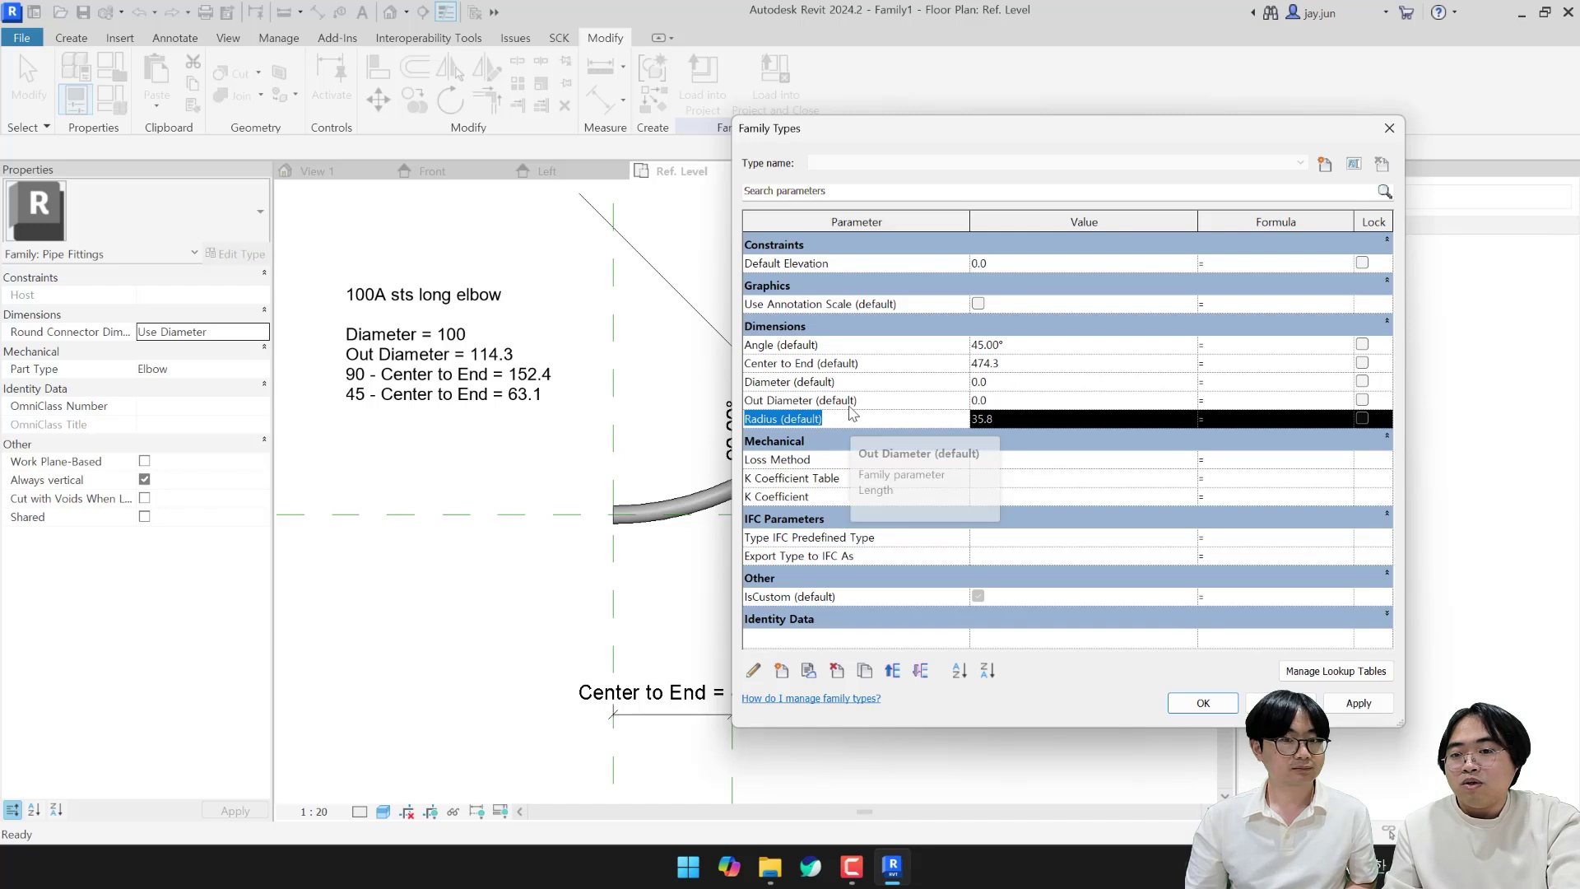
left_click(873, 402)
left_click(874, 409)
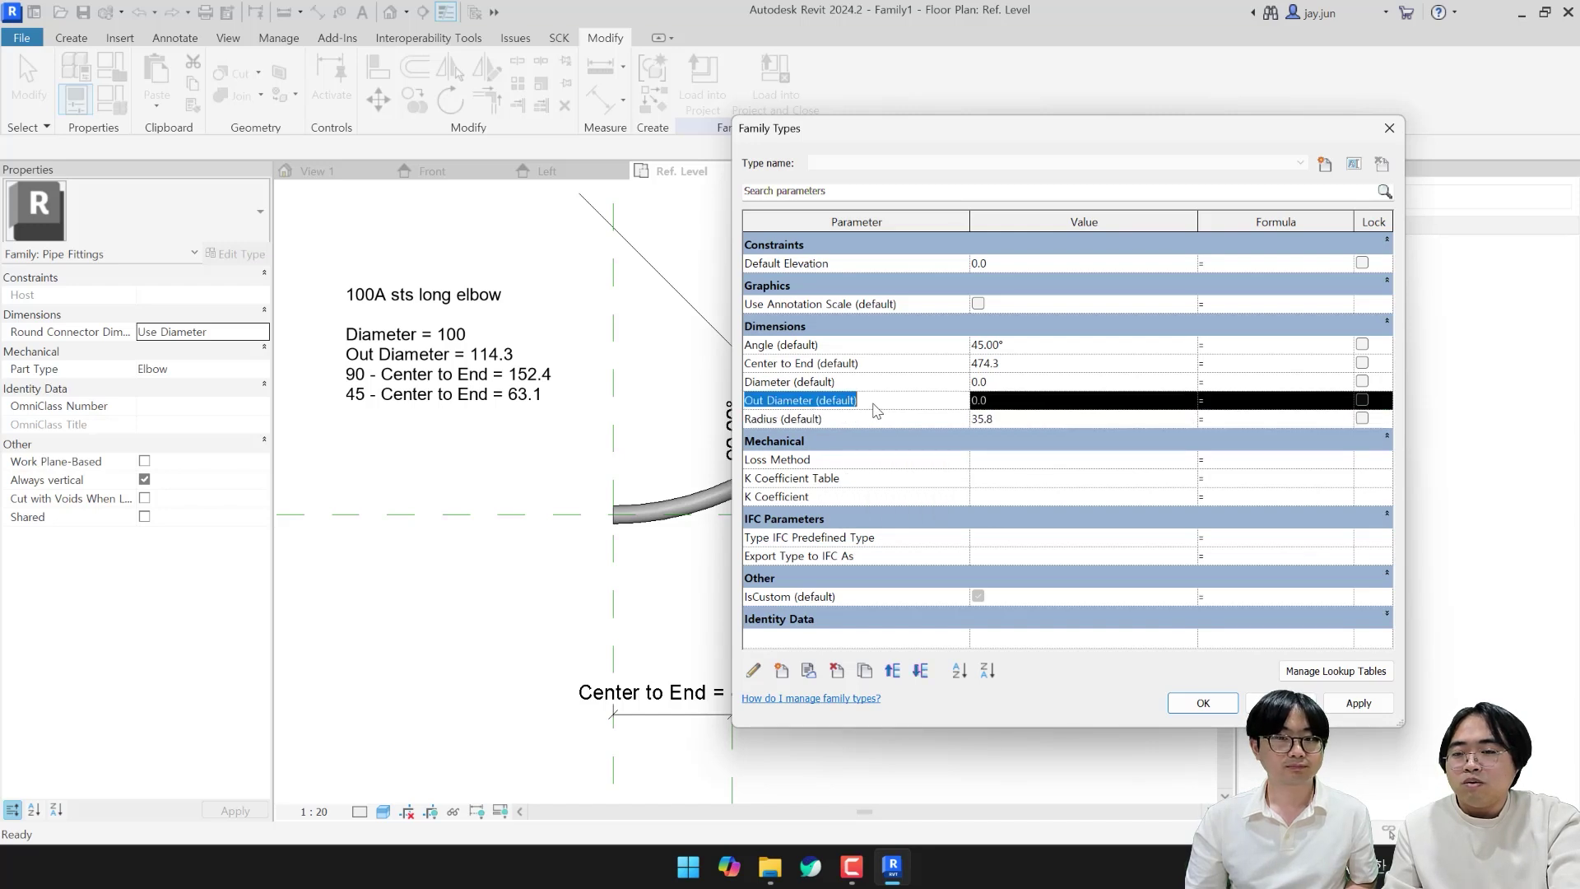
left_click(776, 382)
left_click(842, 420)
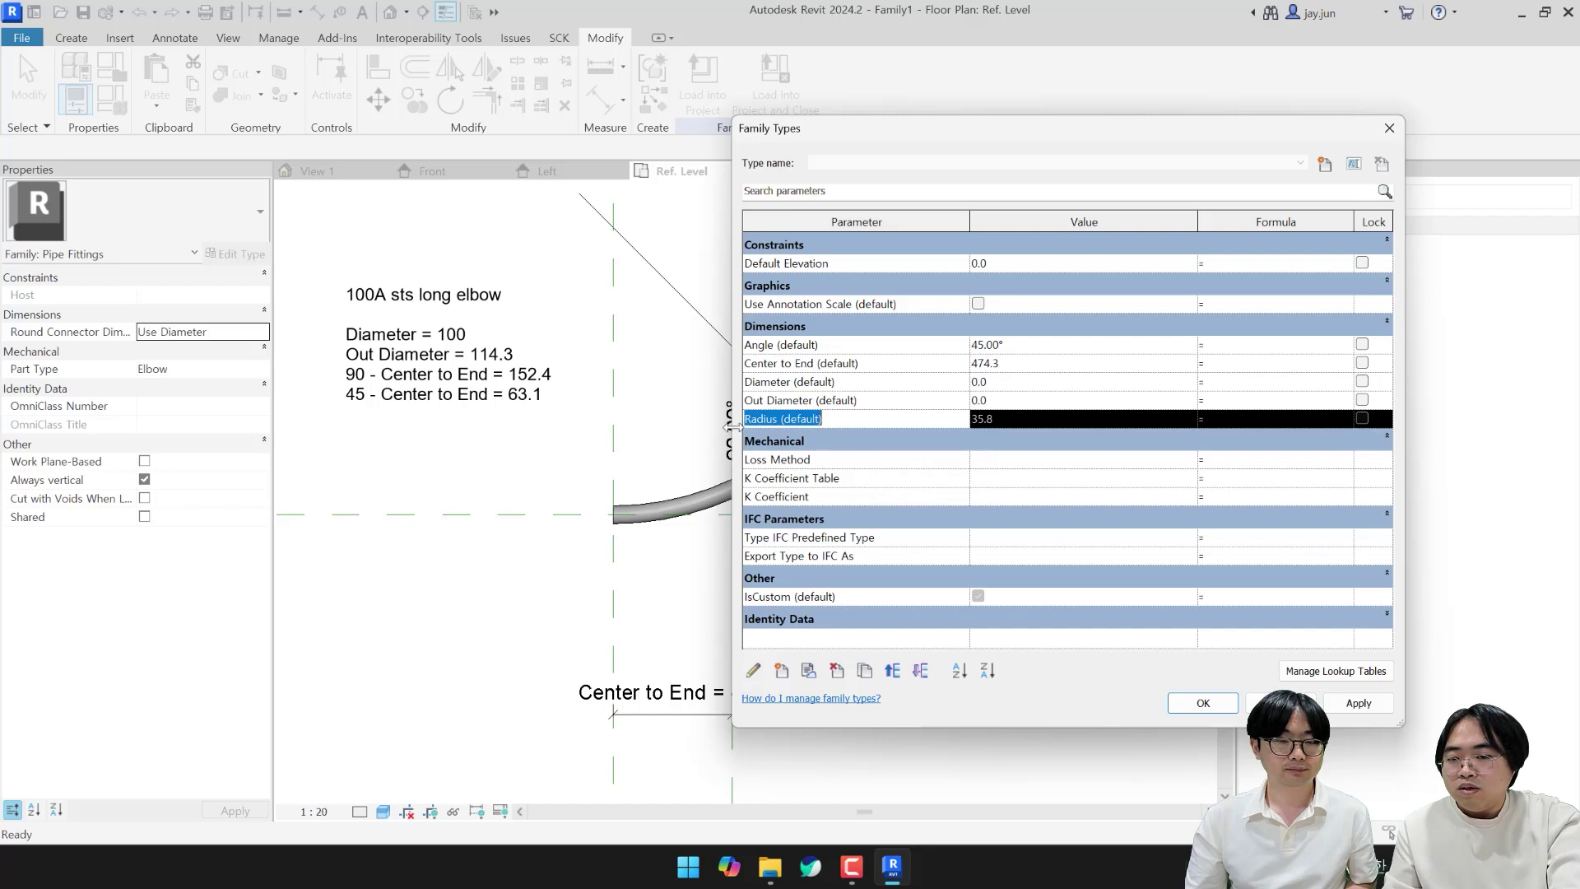
left_click(892, 670)
left_click(882, 421)
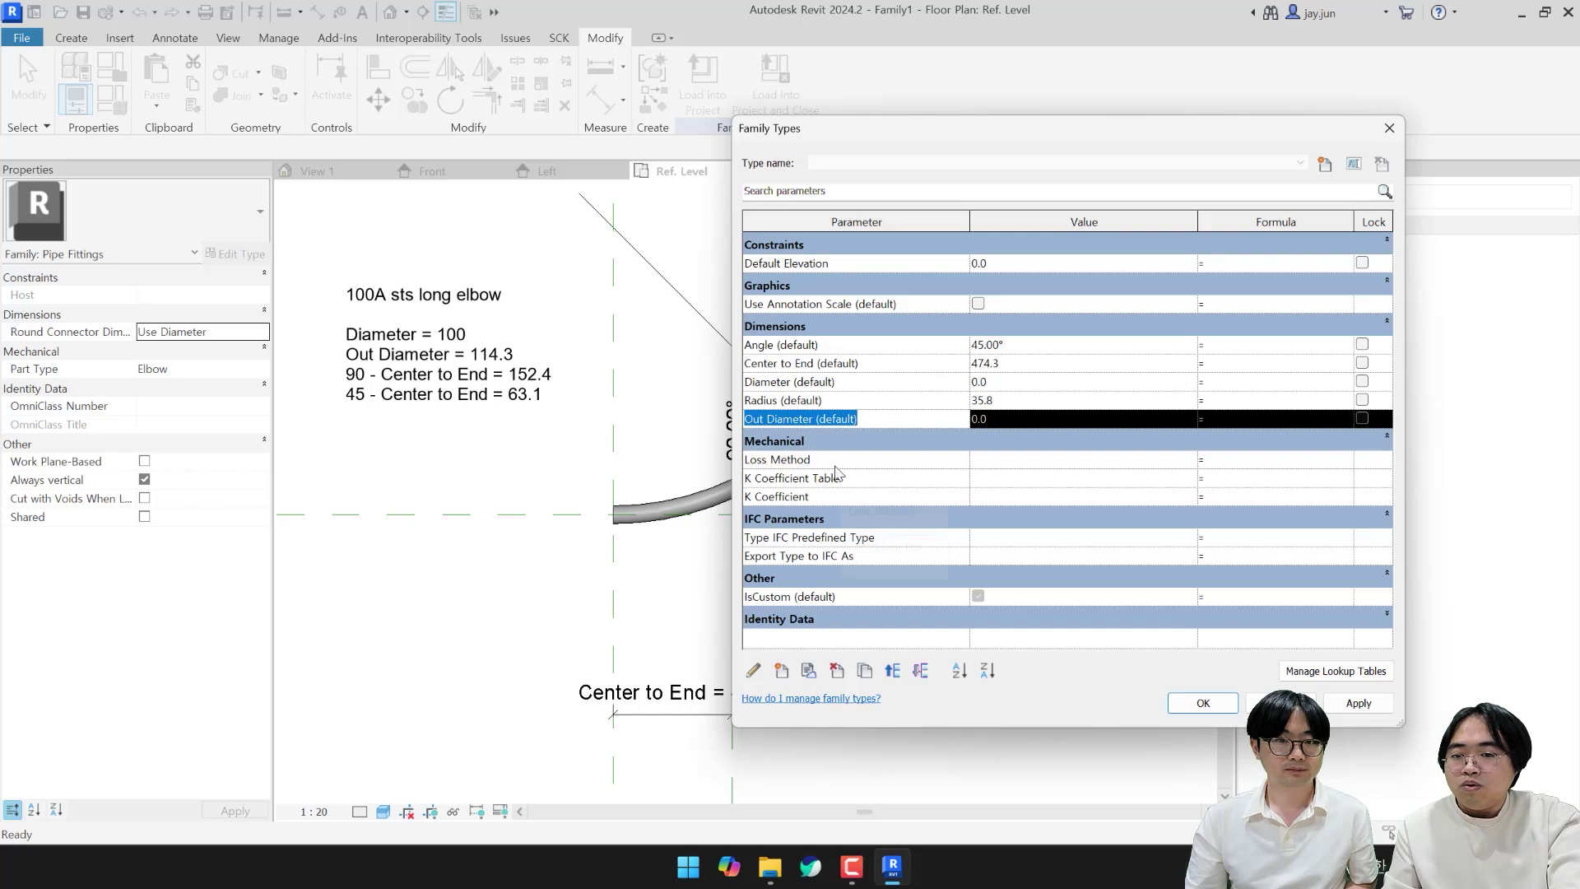
Step: Add an instance length family parameter named Out Radius
left_click(782, 671)
type("Ou")
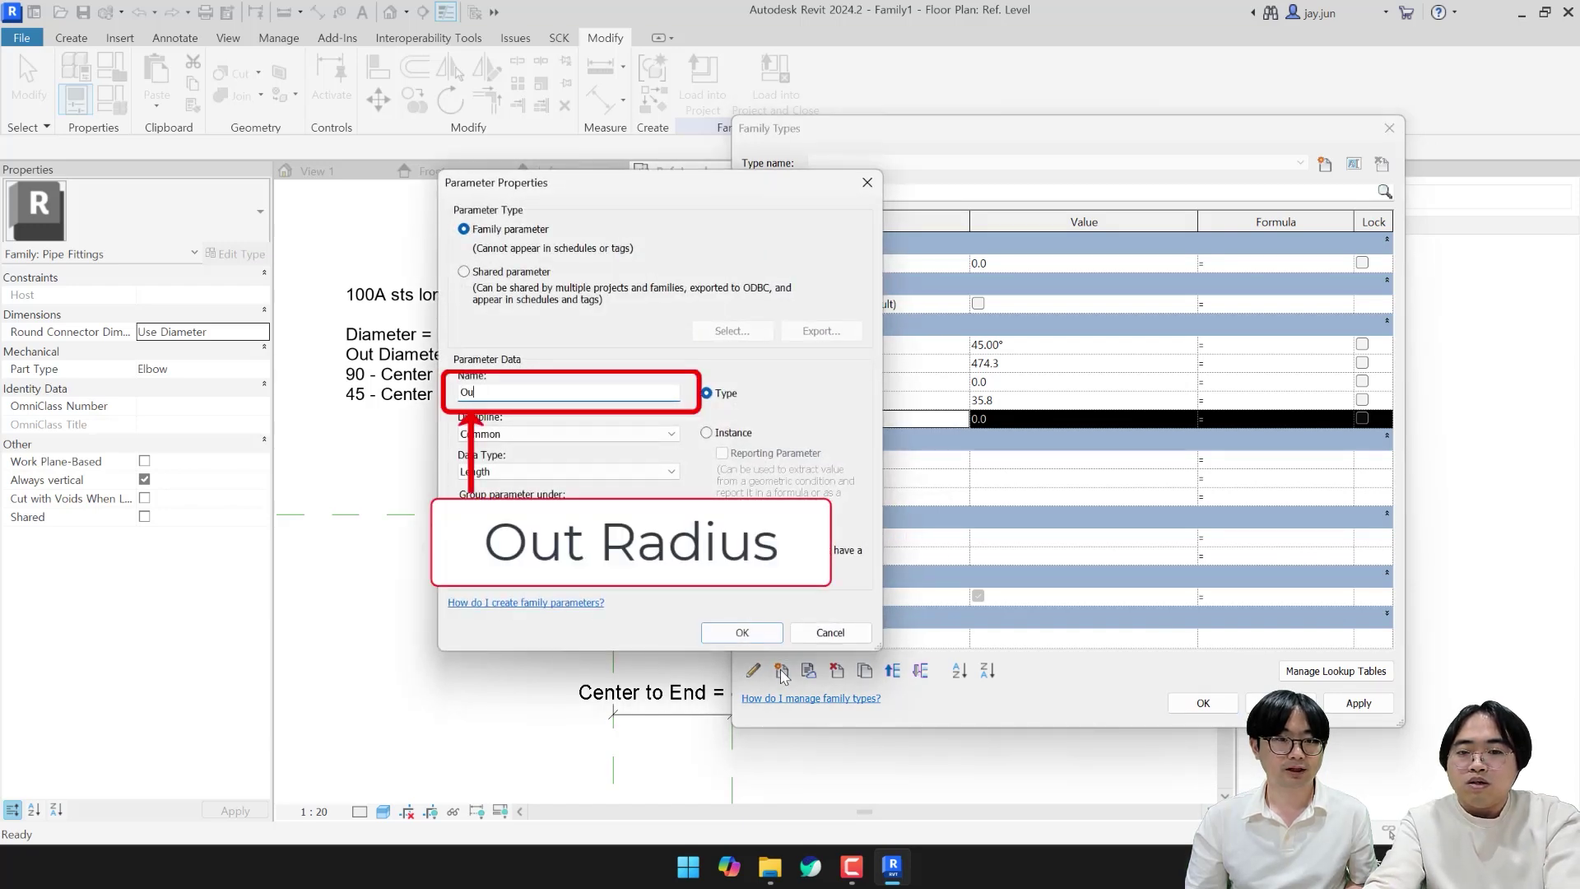
type("t Radius")
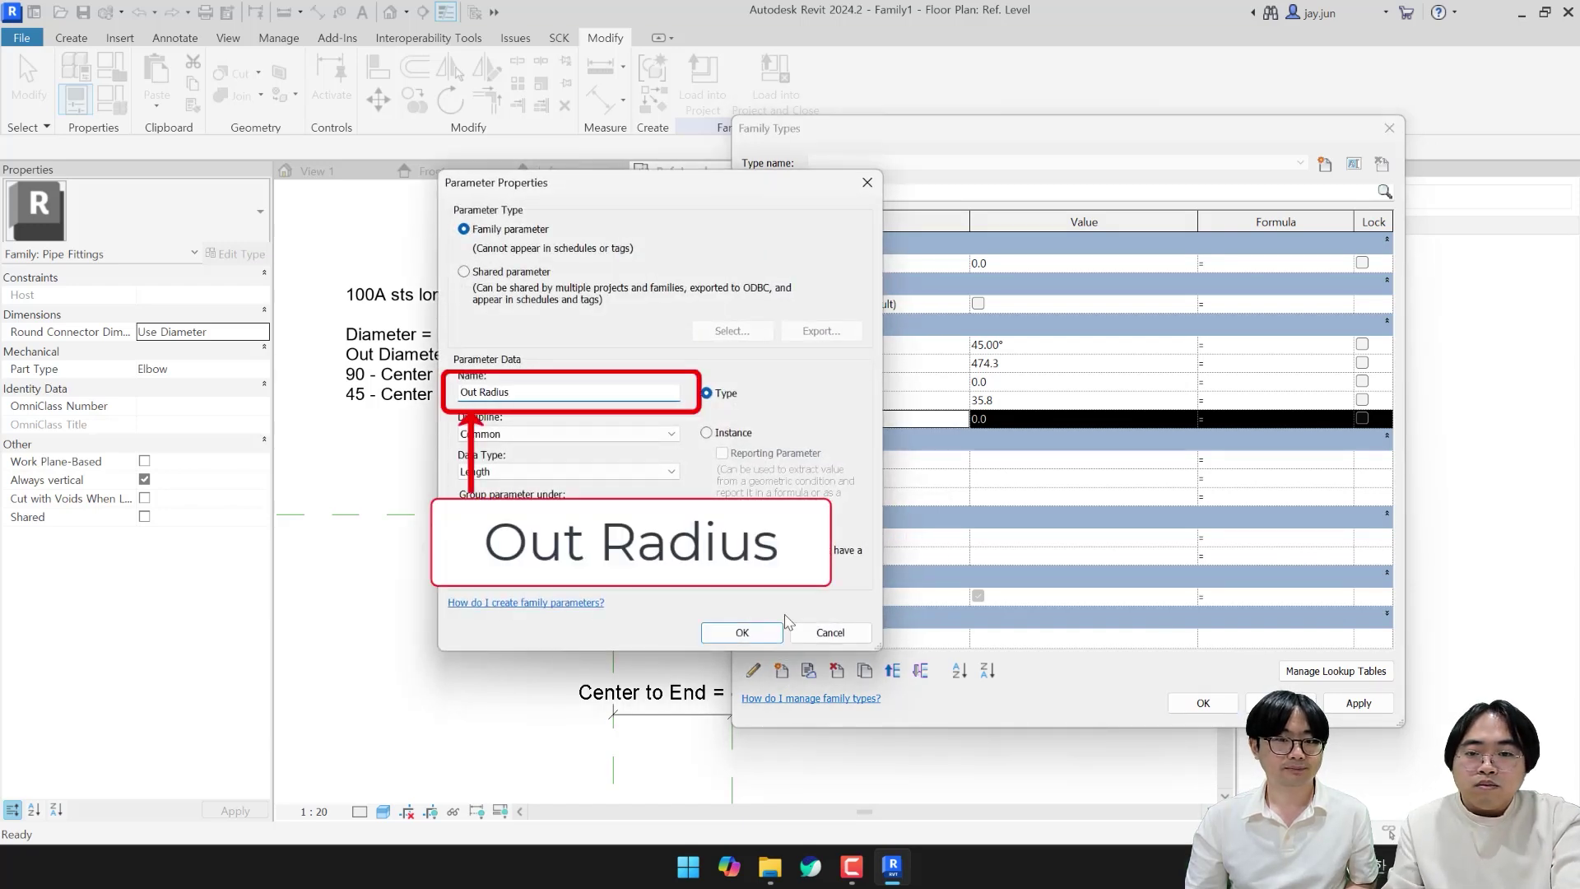
left_click(723, 437)
left_click(745, 632)
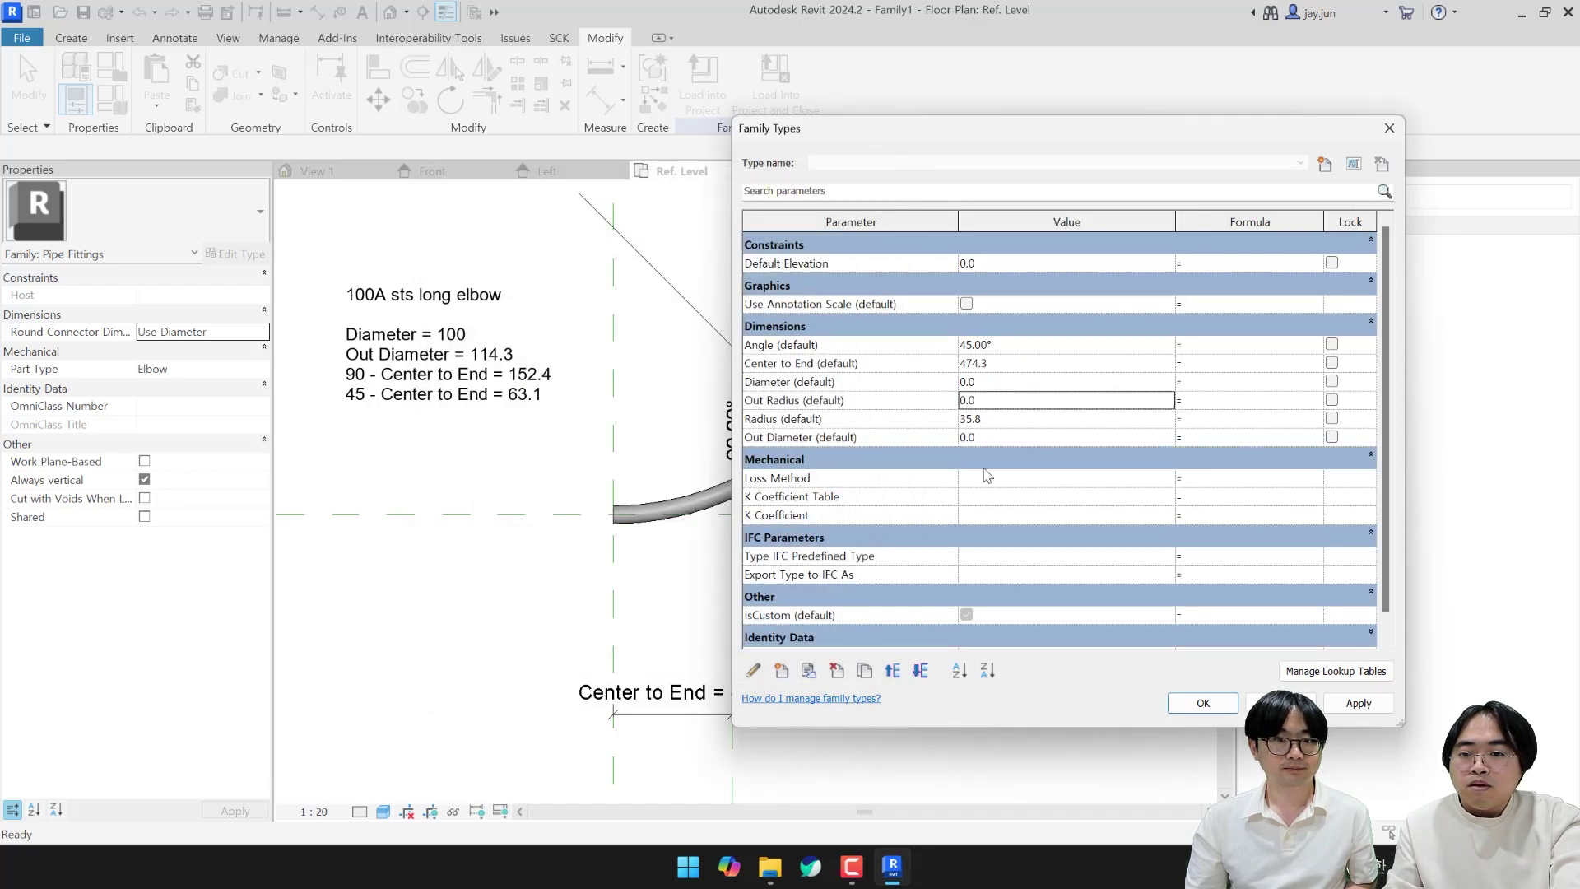
Step: Move the Out Radius parameter down so that it follows Out Diameter in the dimensions group
left_click(894, 403)
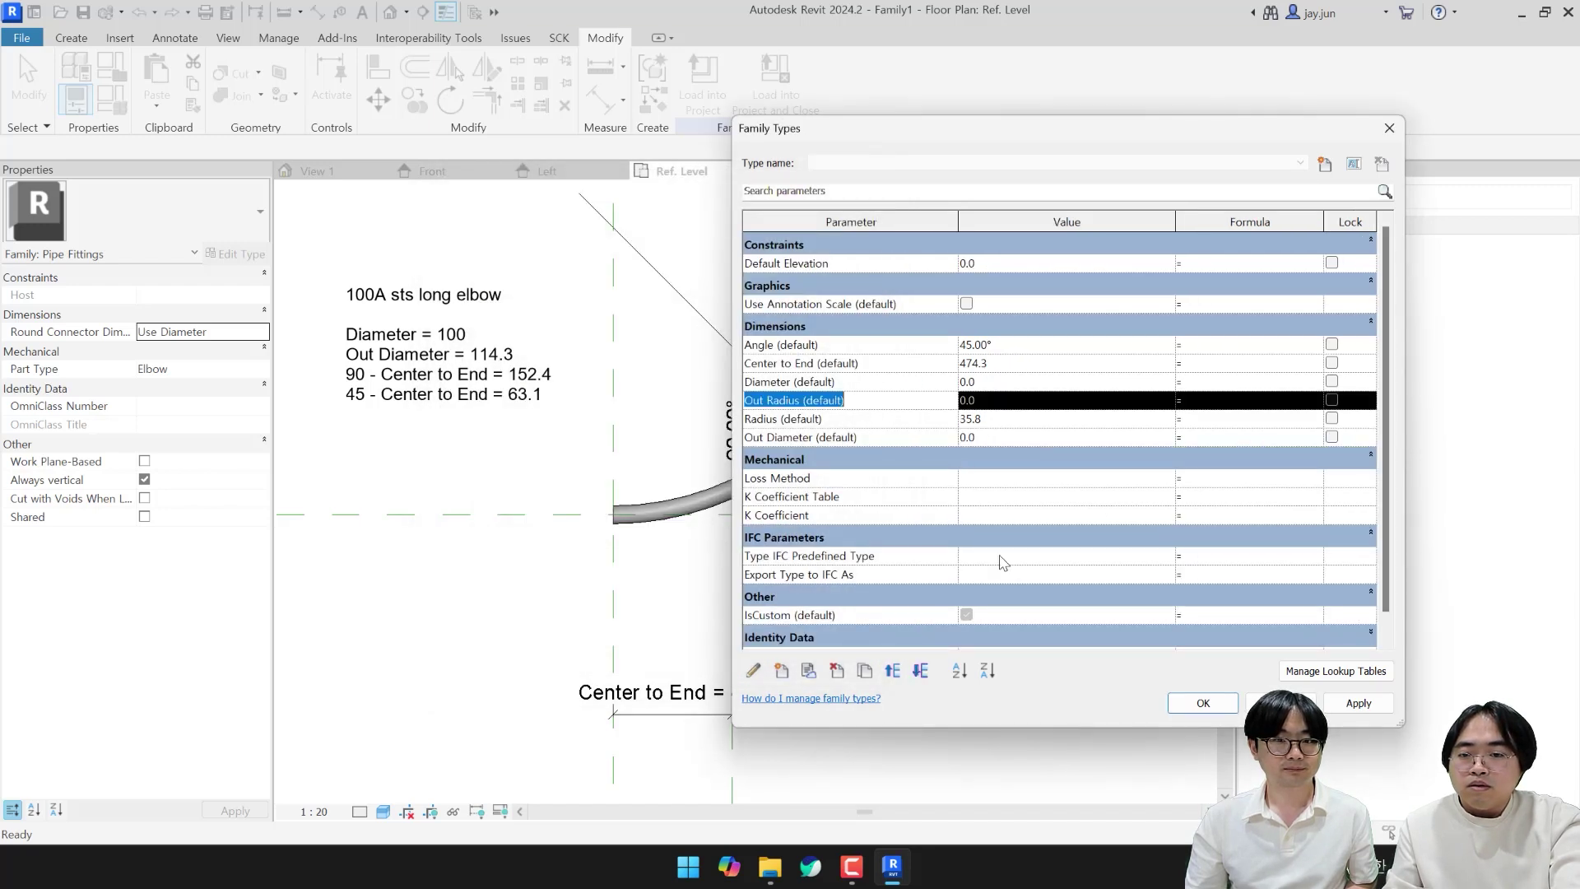
left_click(921, 670)
left_click(921, 671)
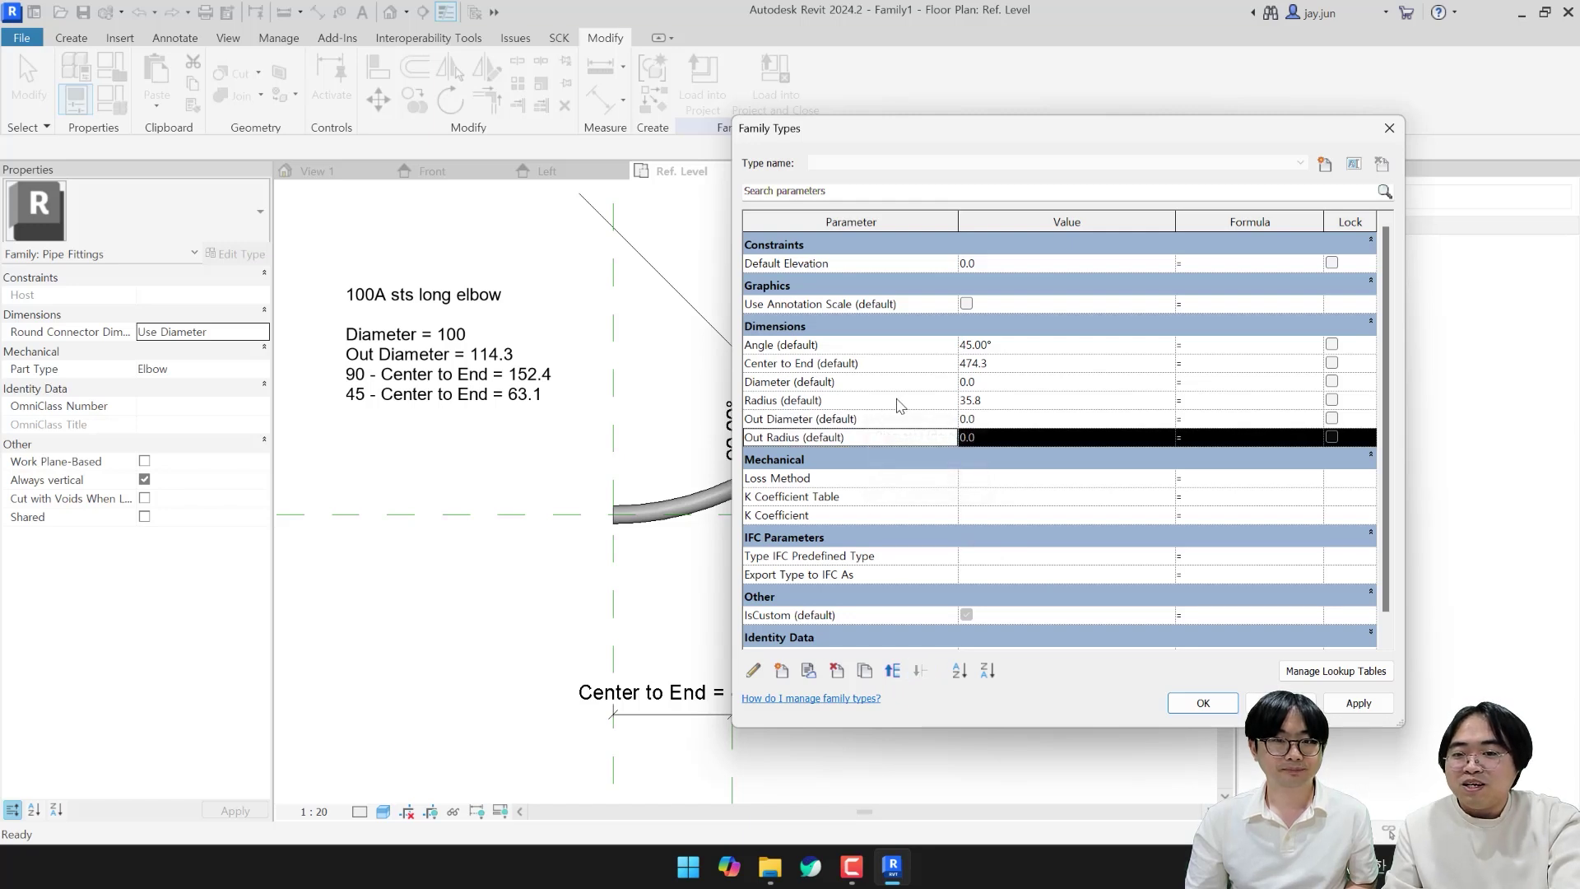
Step: Set Out Radius to 35.8 to match the Radius parameter and apply the family types settings
left_click_drag(865, 133, 1042, 142)
left_click(1009, 410)
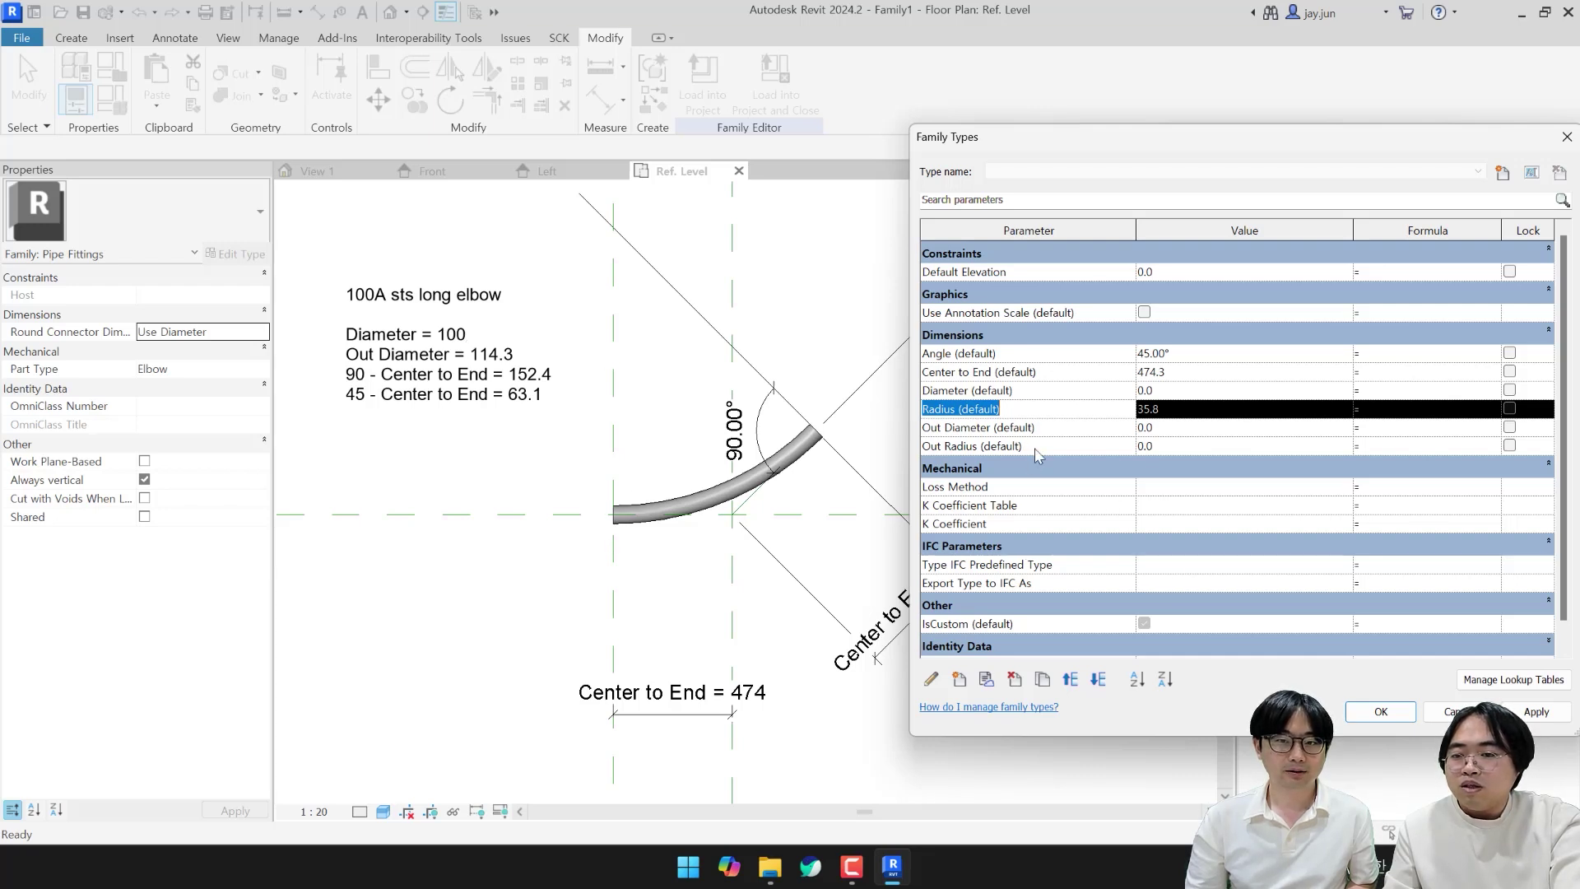
left_click(1176, 445)
type("35.8")
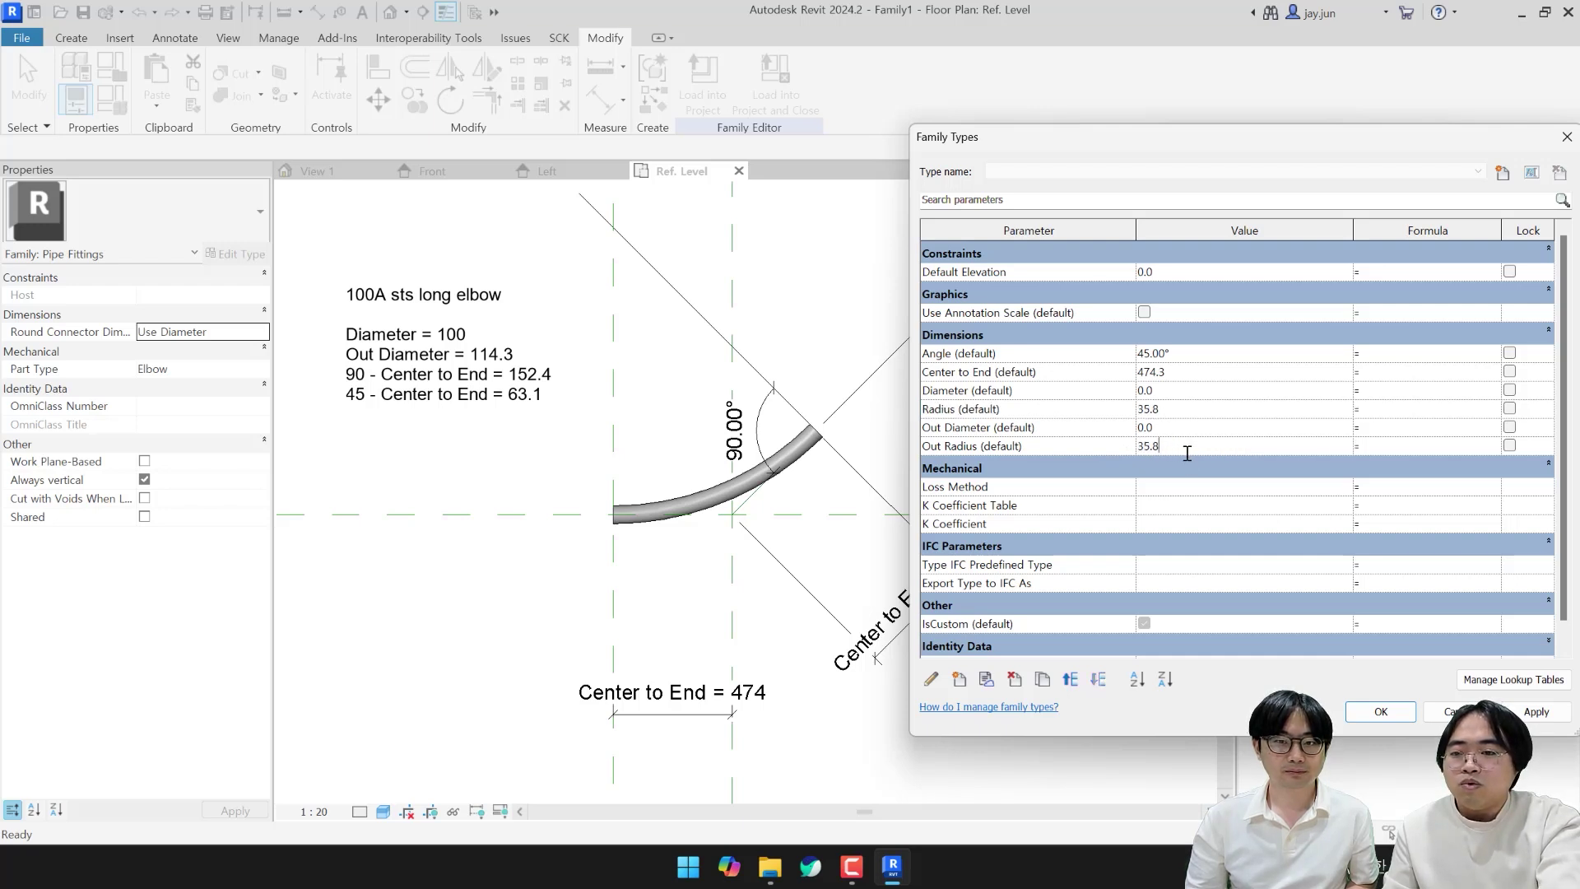
left_click(1104, 427)
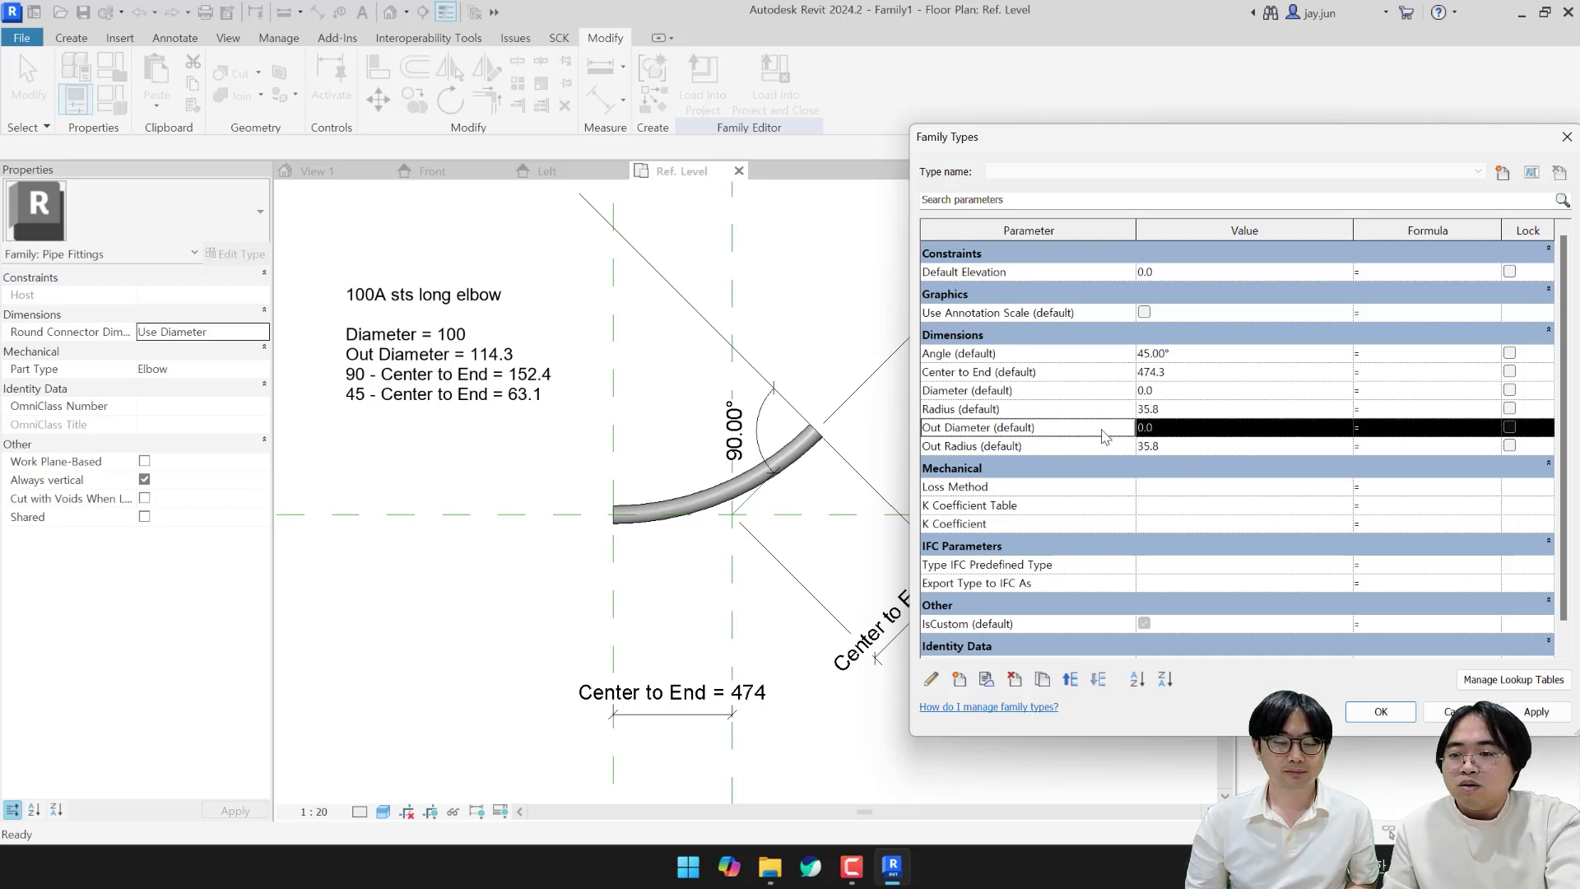
left_click(1398, 712)
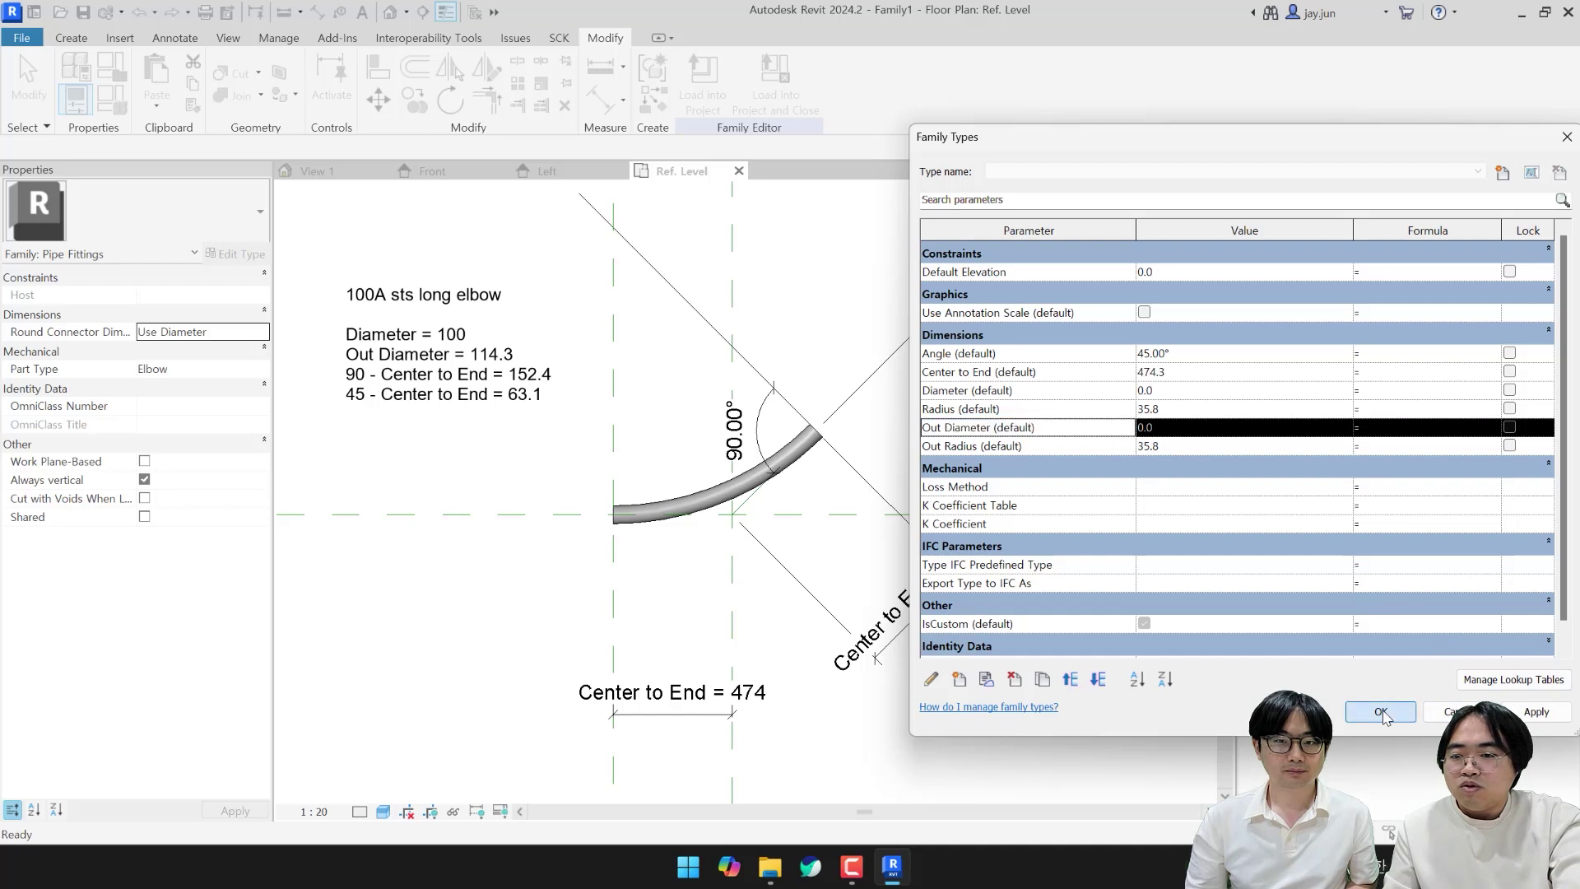
Step: Edit the elbow sweep and open its profile sketch in 3D View 1
double_click(712, 495)
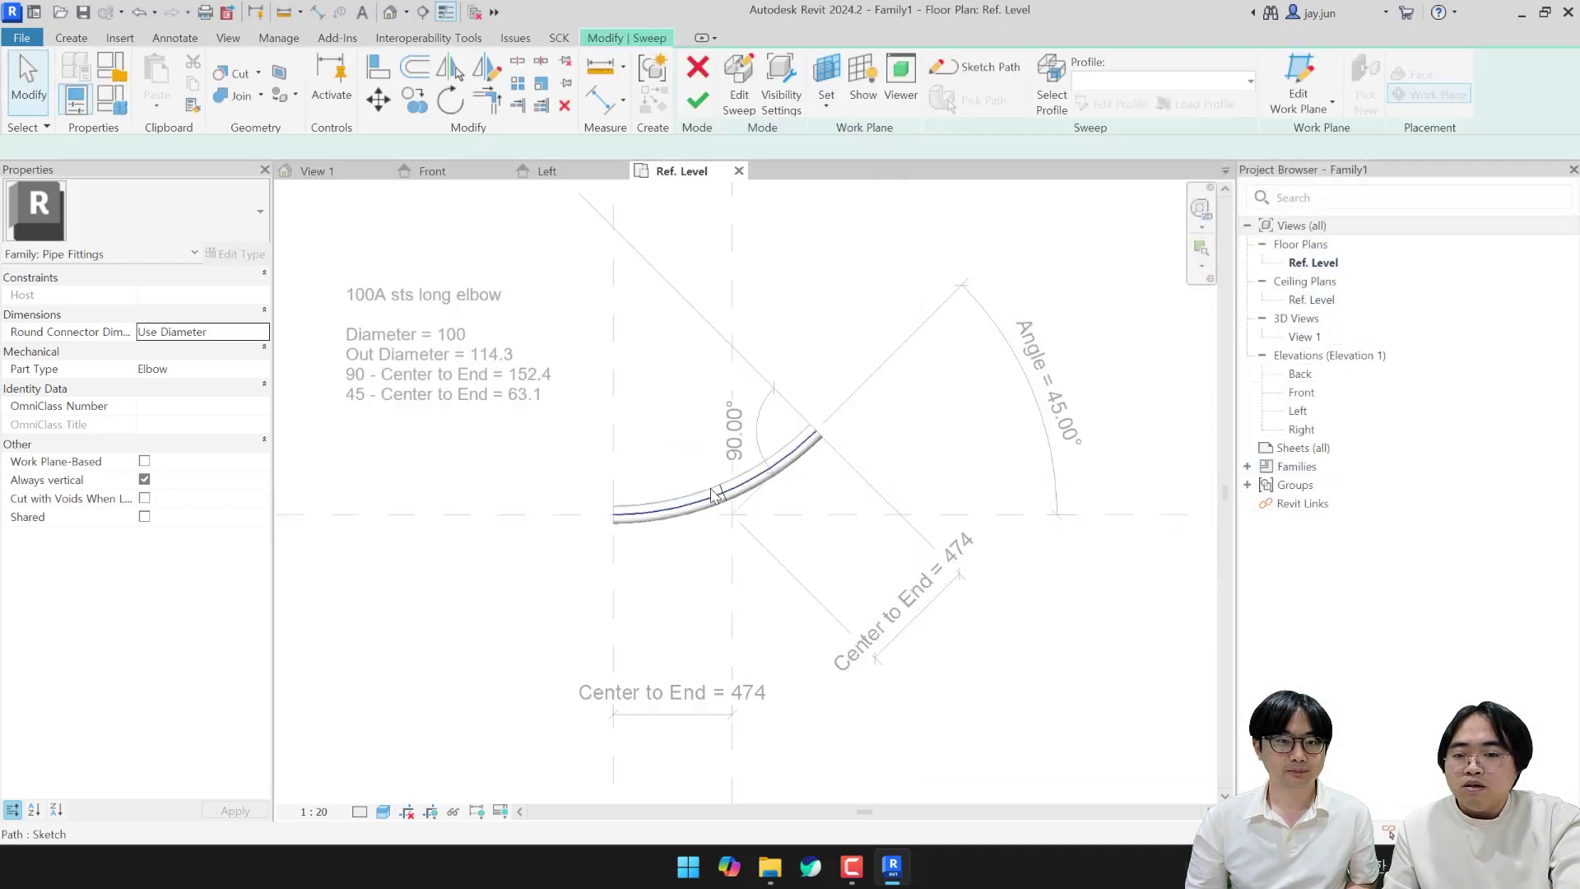
double_click(719, 492)
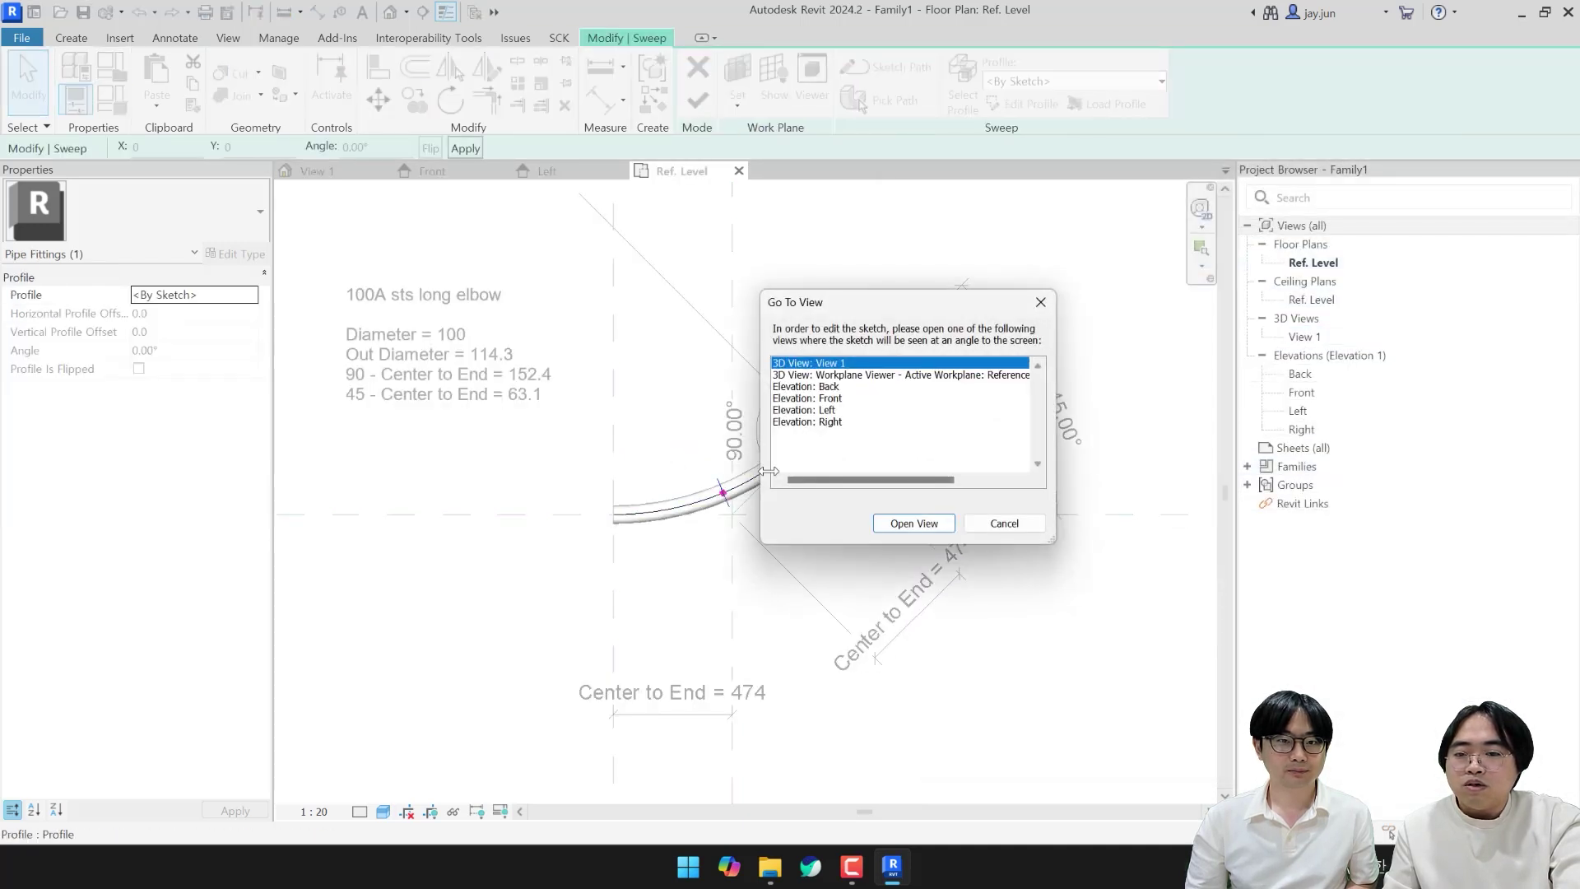
left_click(900, 522)
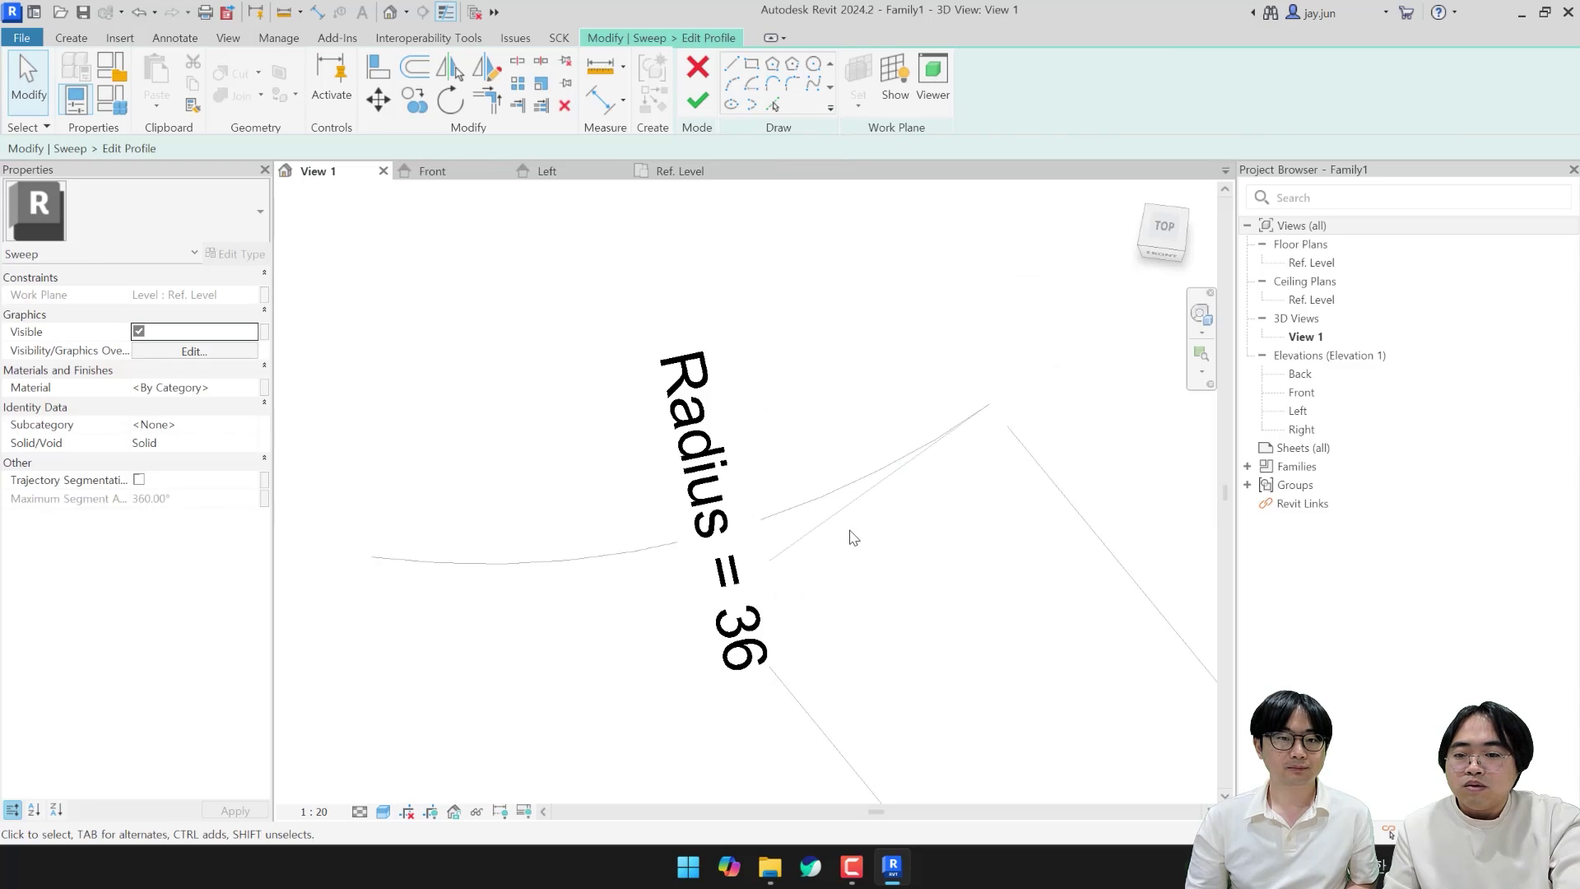
scroll(847, 535, "down", 3)
middle_click_drag(812, 562, 831, 535, "shift")
scroll(797, 529, "up", 4)
Step: Relabel the profile circle's radial dimension with the Out Radius parameter and finish editing the profile and the sweep
left_click(864, 492)
scroll(864, 492, "down", 5)
scroll(881, 465, "up", 1)
left_click(815, 83)
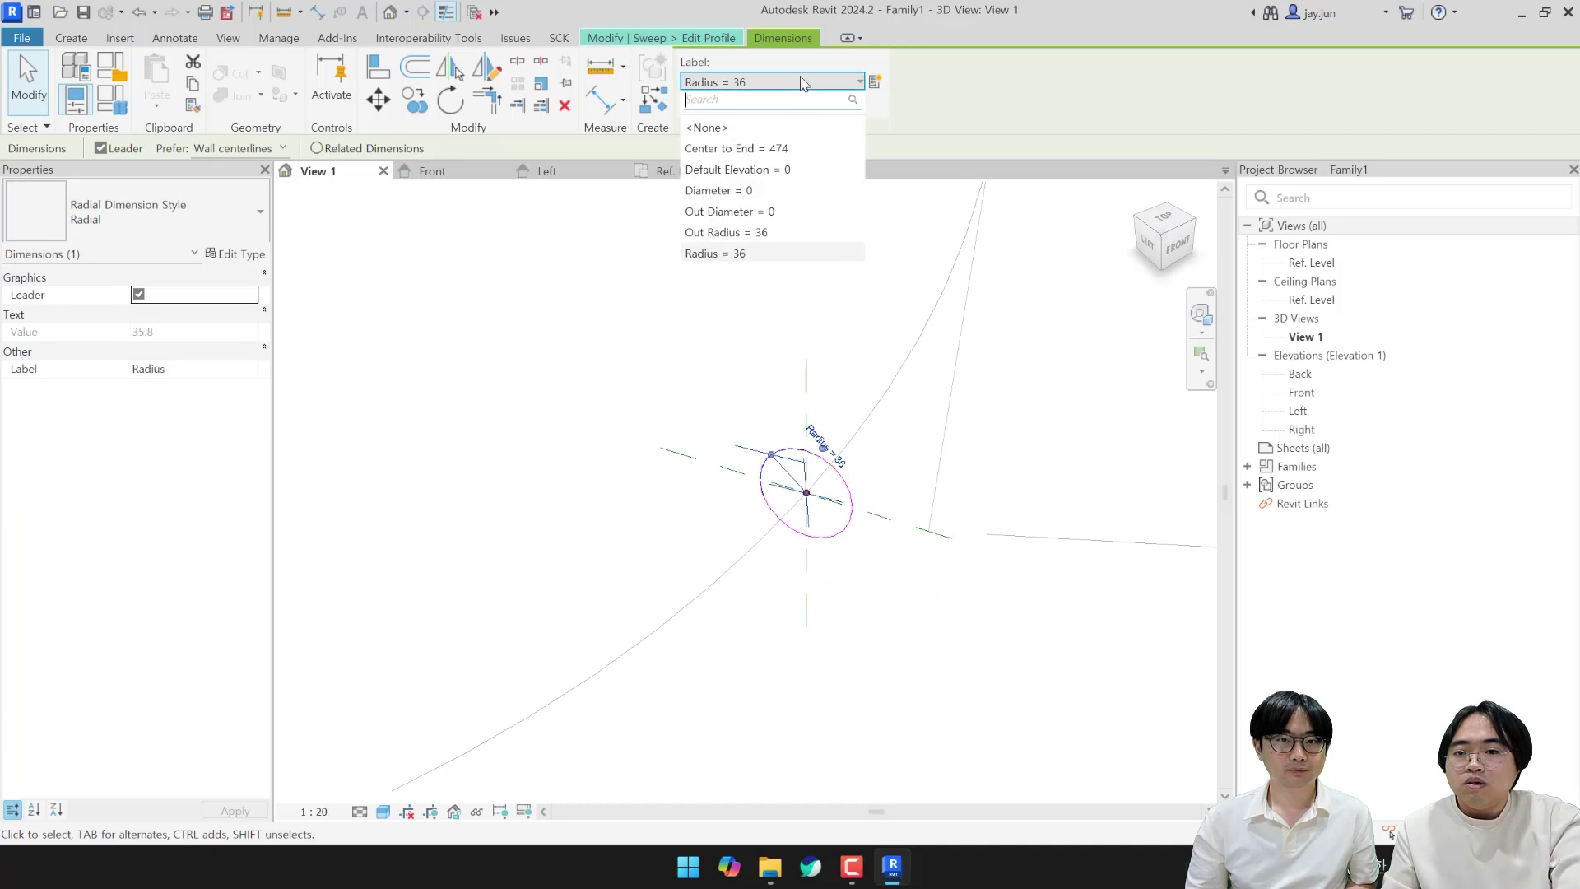
left_click(777, 234)
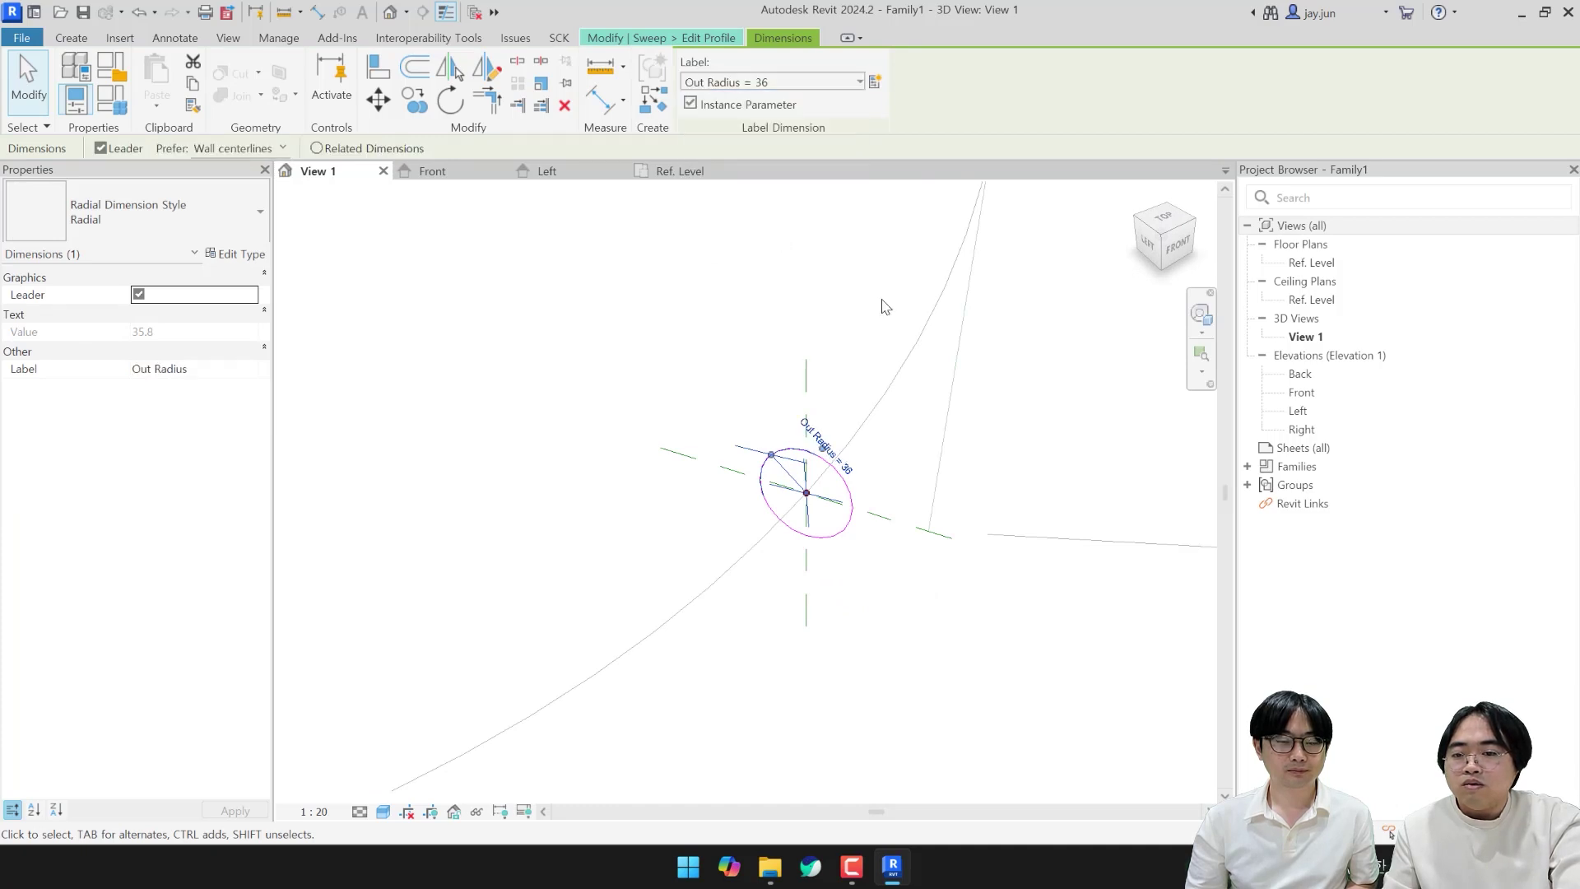
left_click(748, 406)
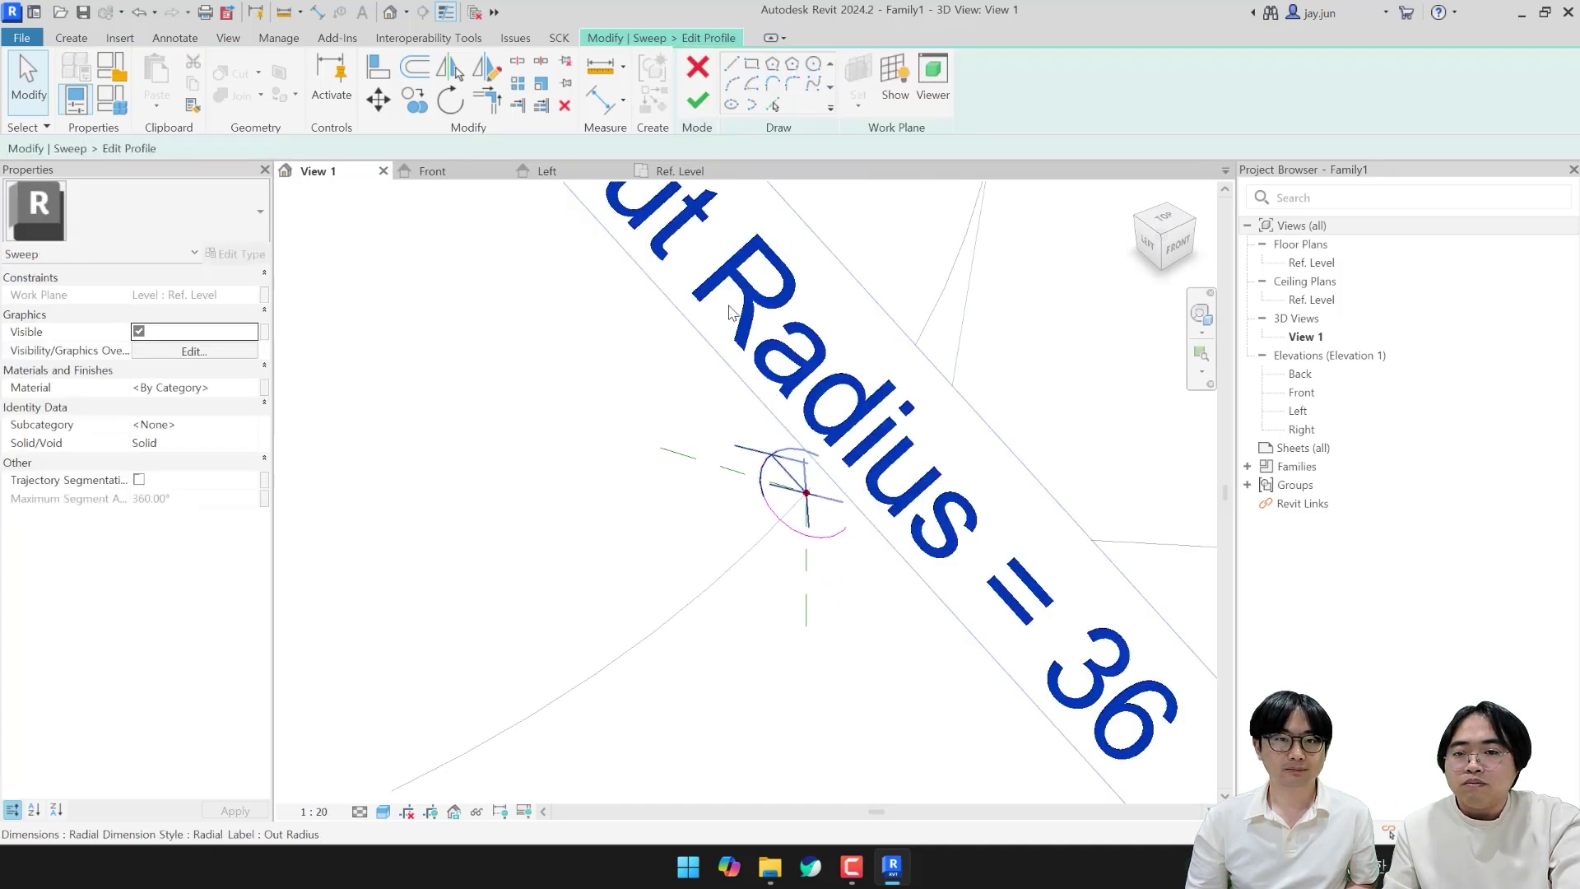
left_click(685, 111)
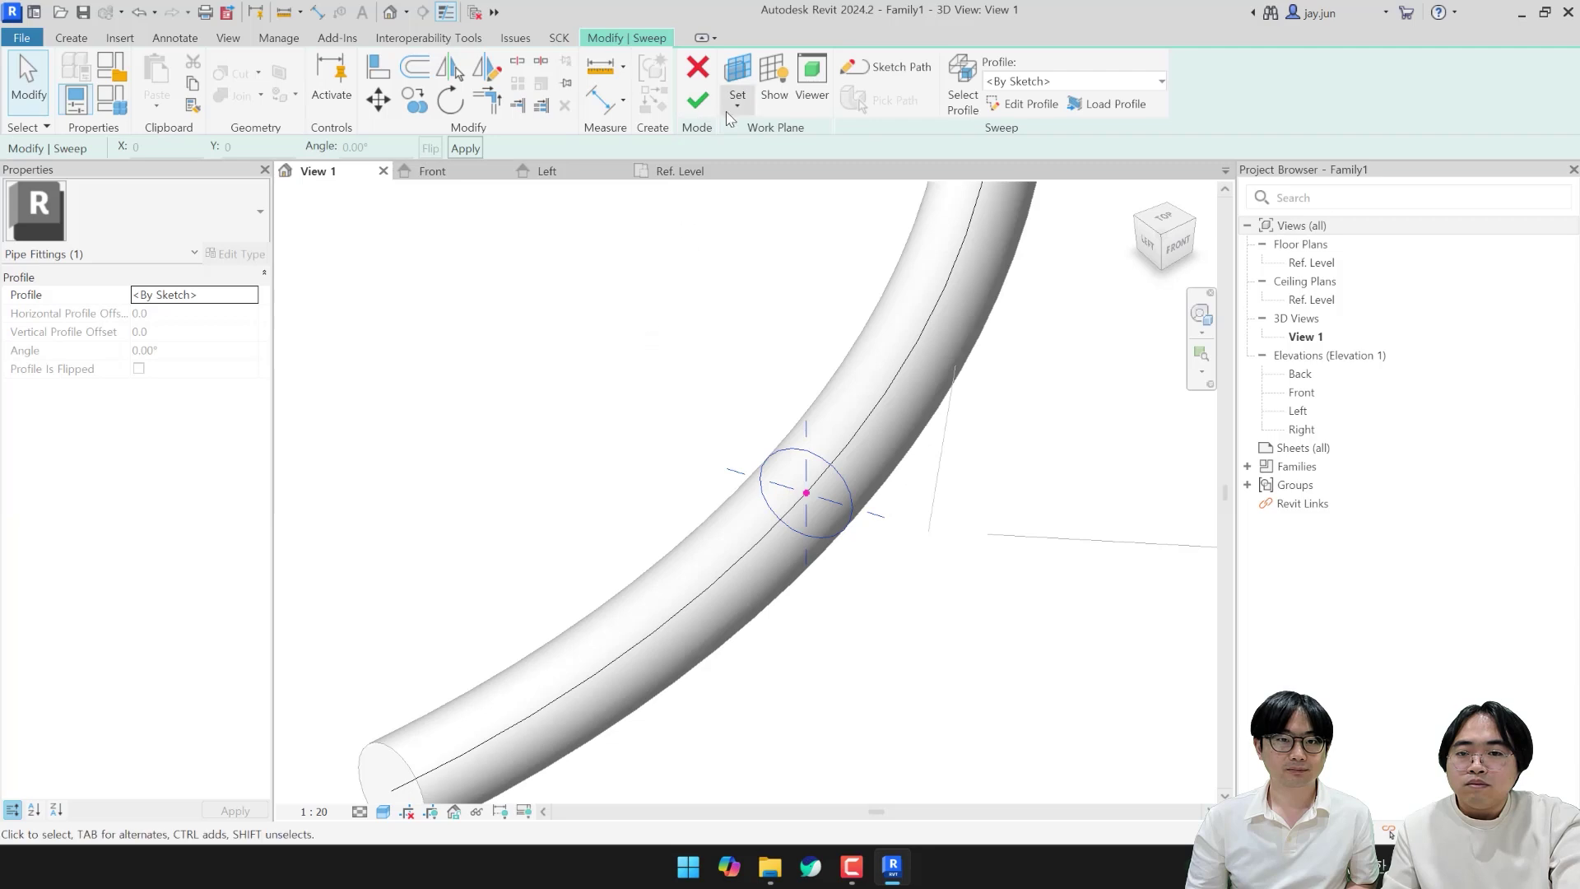
left_click(691, 105)
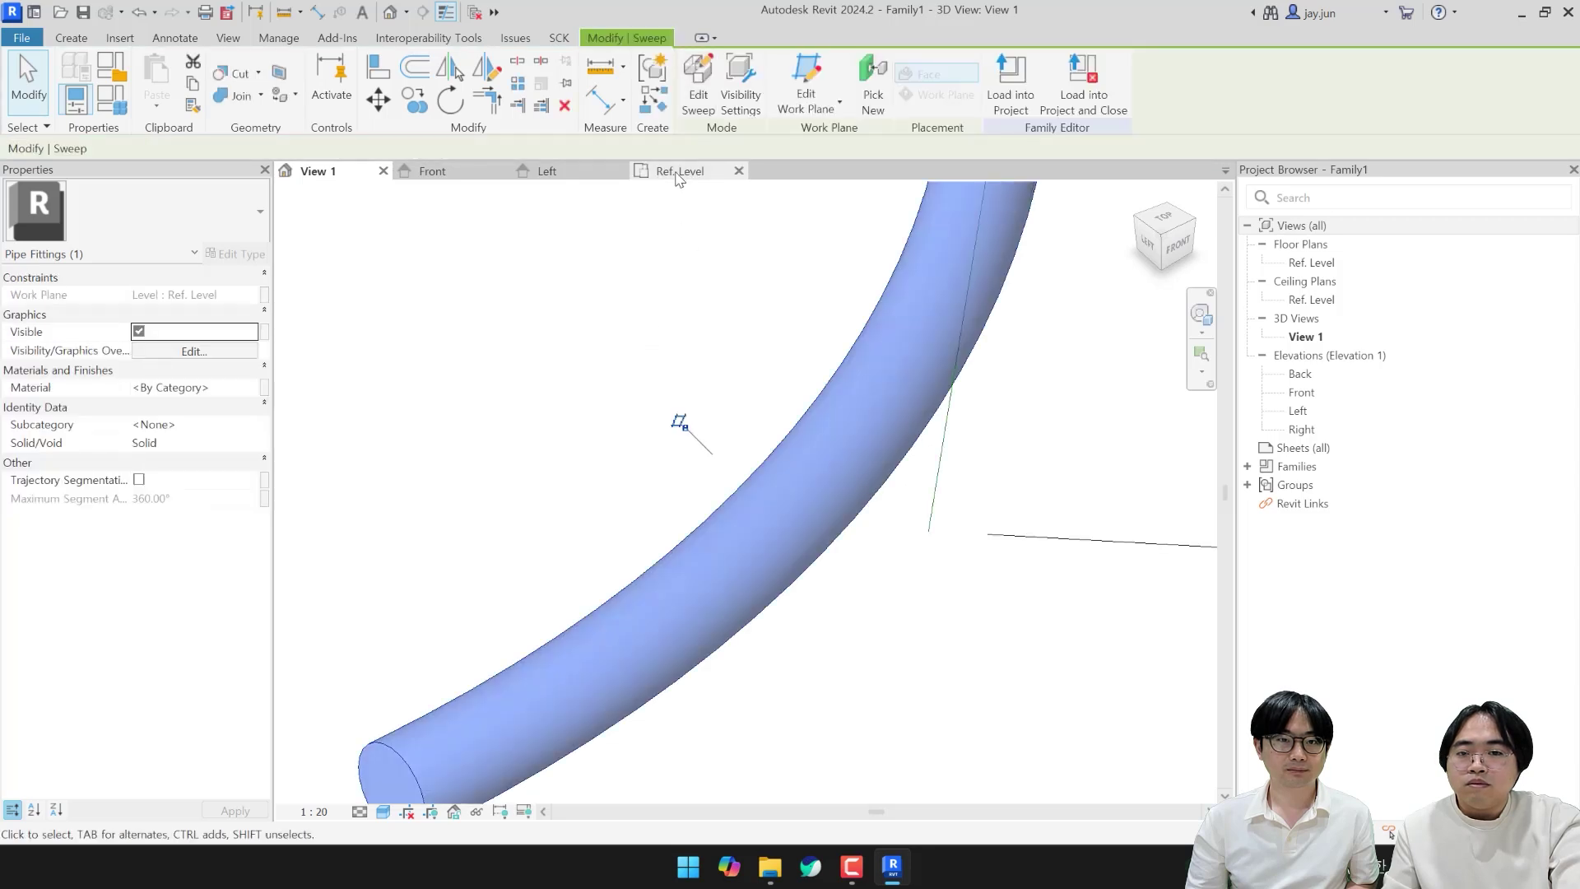
Step: Return to the Ref. Level plan and give the Diameter parameter the formula Radius*2 in the family types
left_click(679, 171)
middle_click_drag(565, 490, 530, 498)
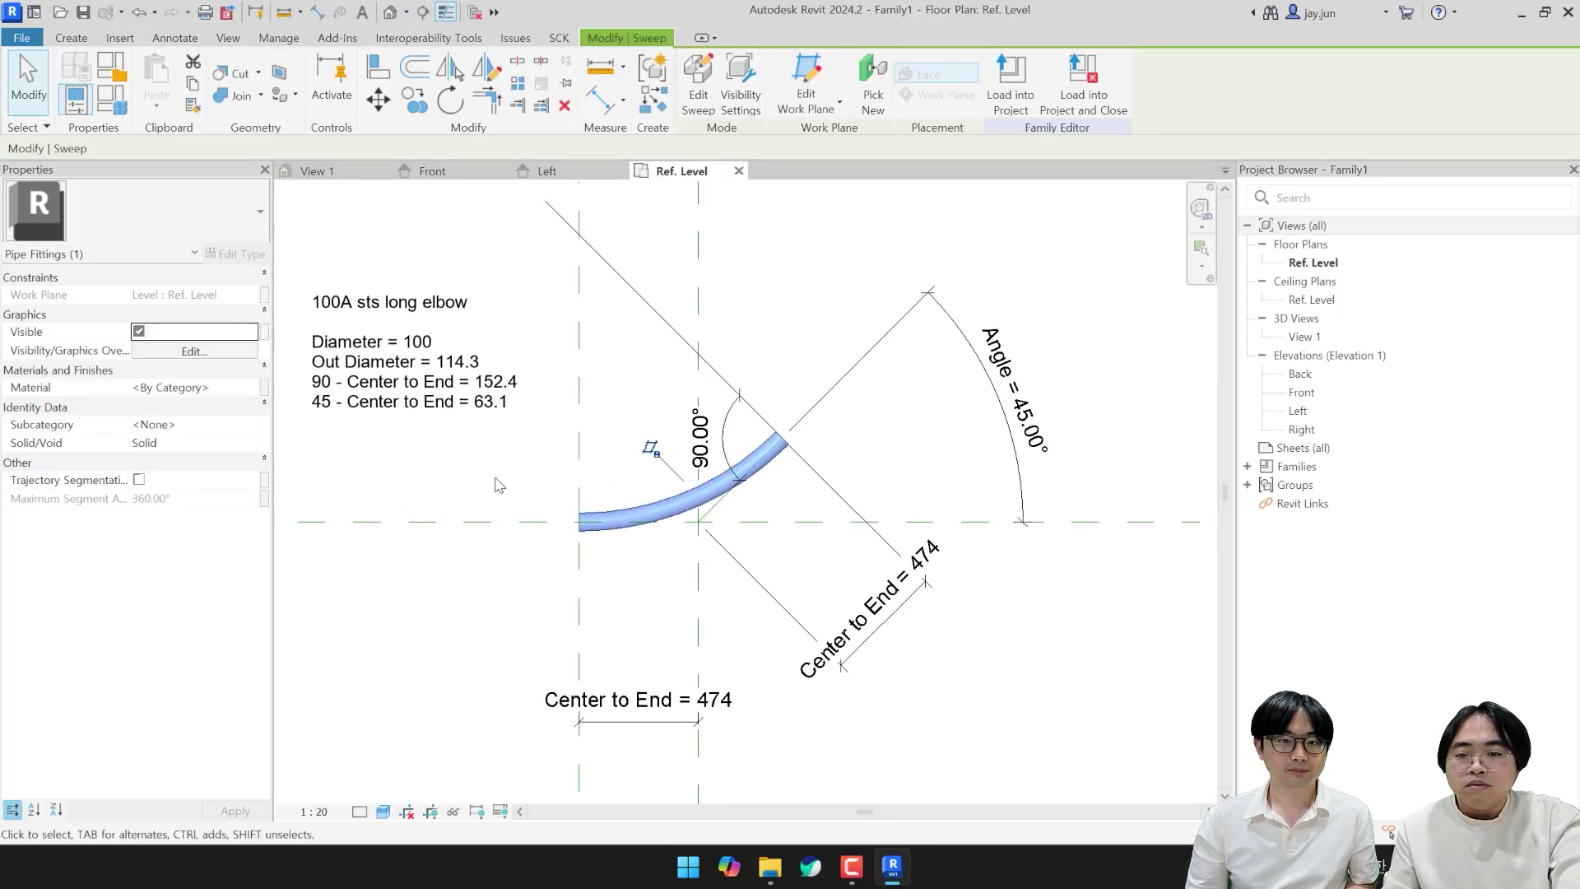
left_click(497, 484)
left_click(113, 100)
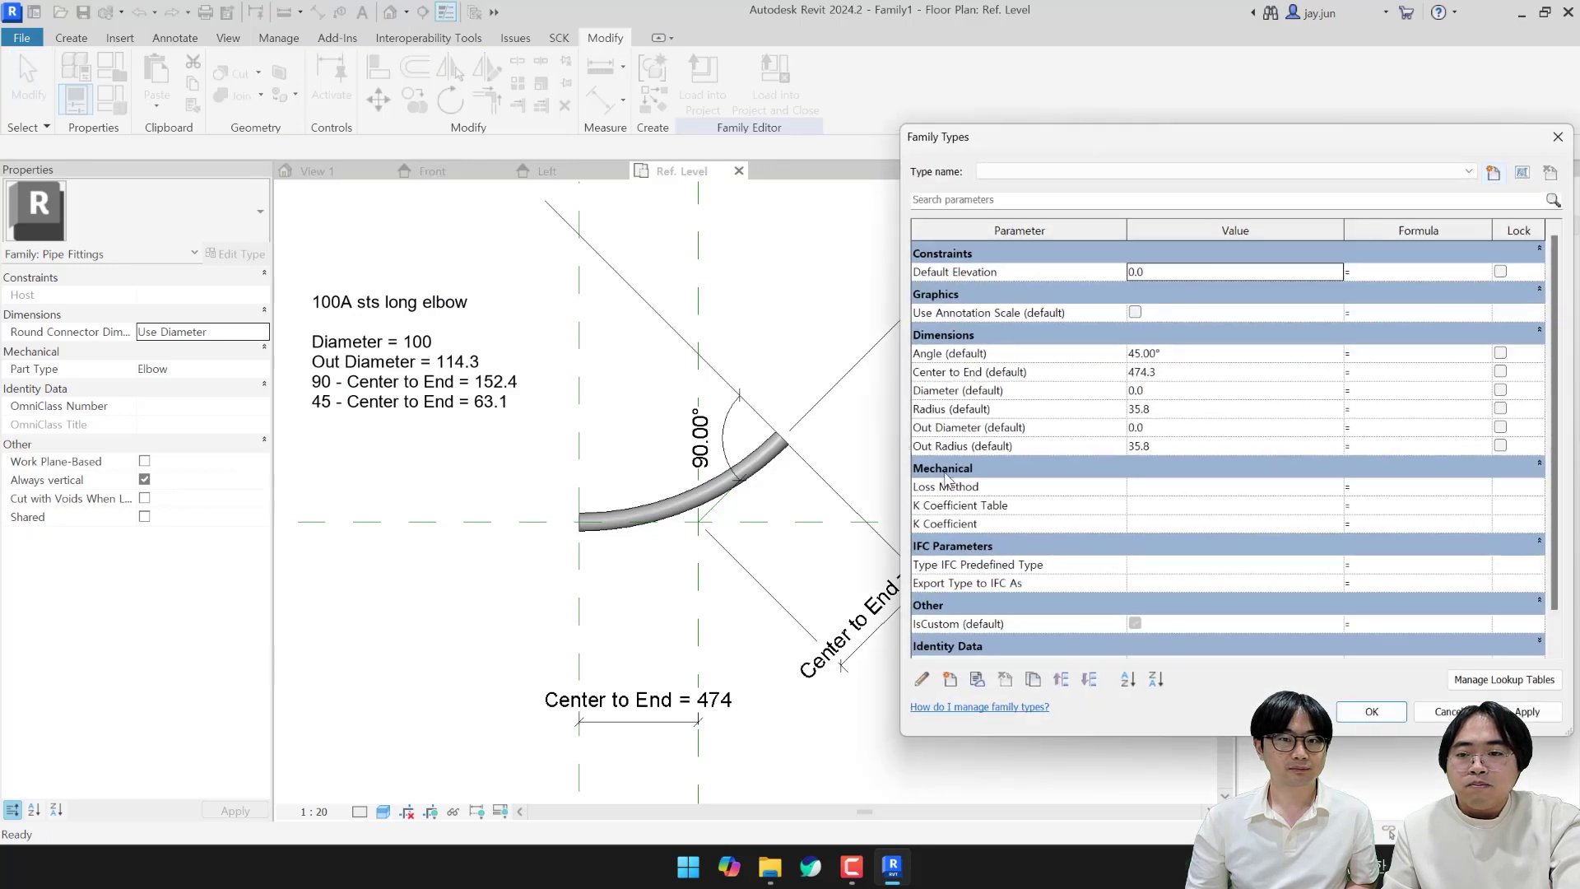
left_click_drag(1078, 156, 959, 153)
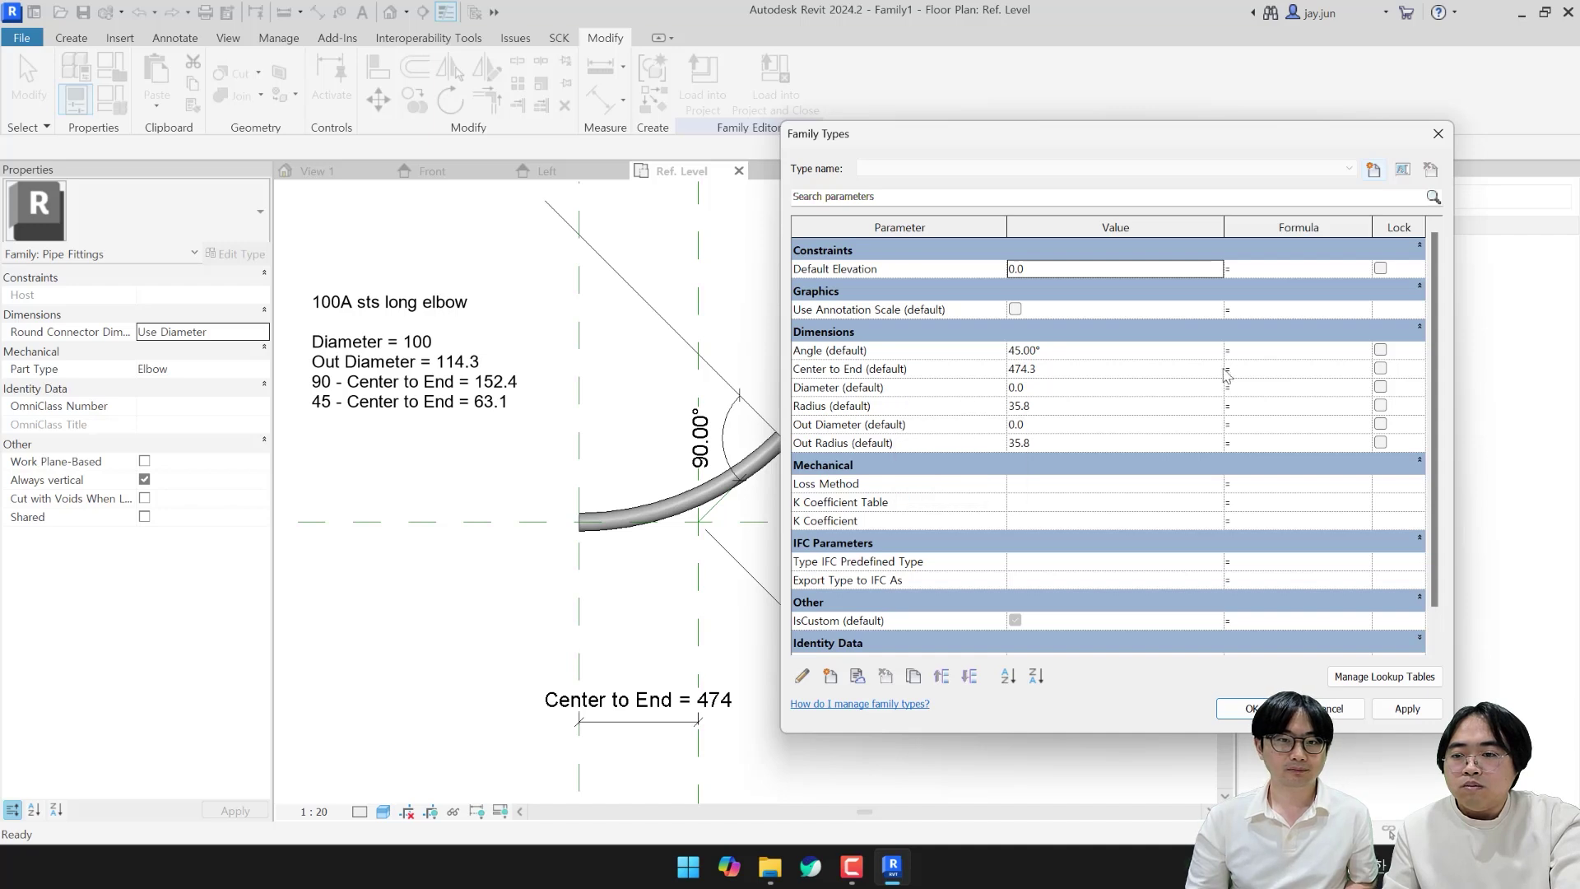
left_click(1259, 387)
type("Radius")
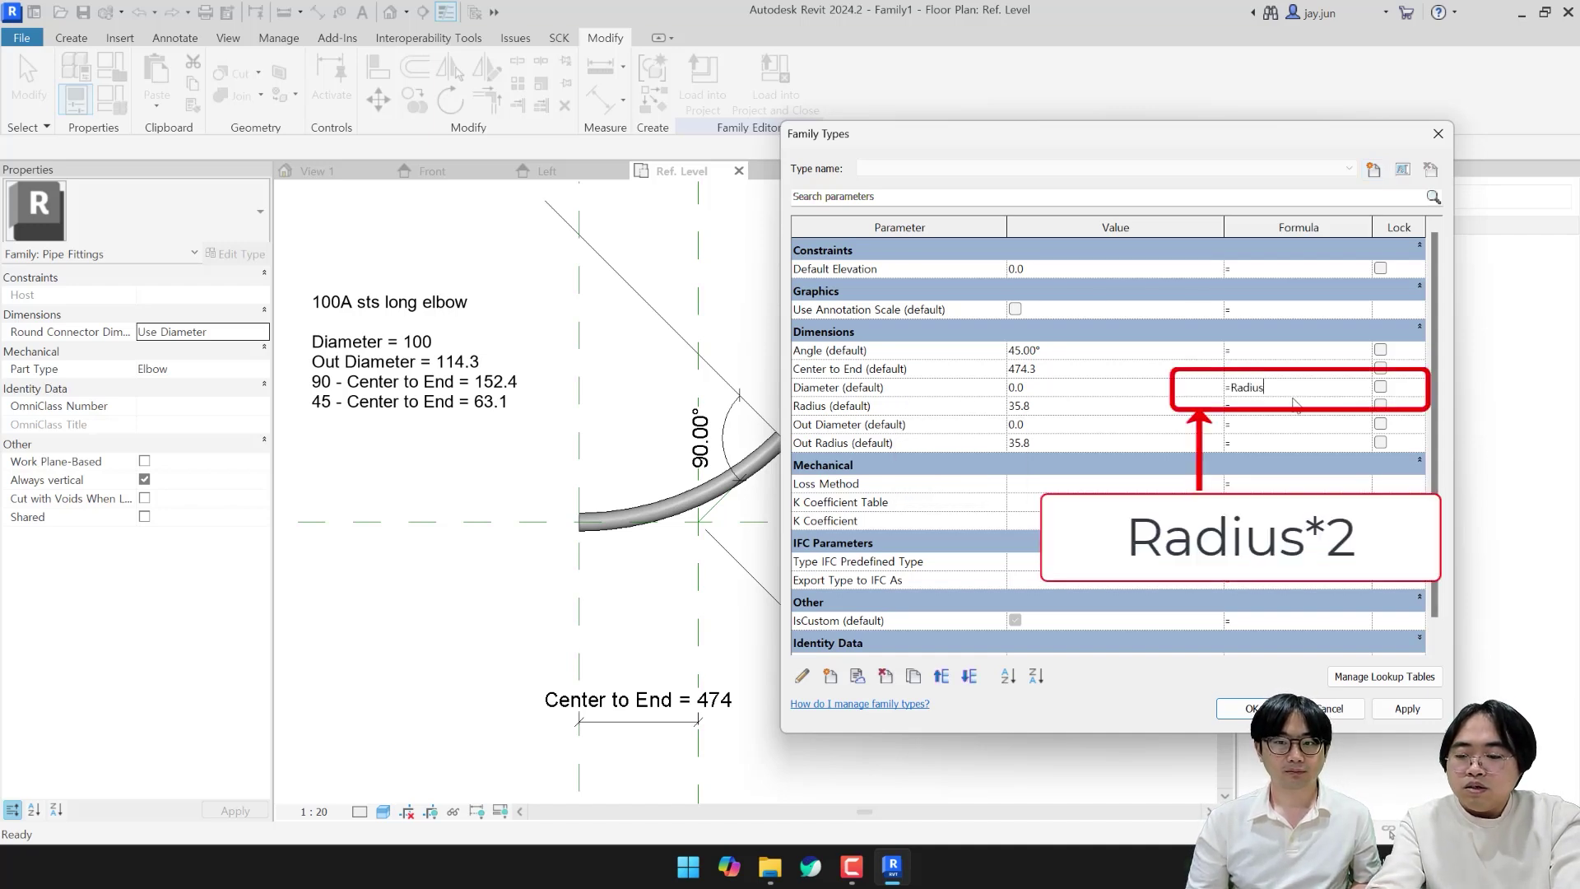
type("2")
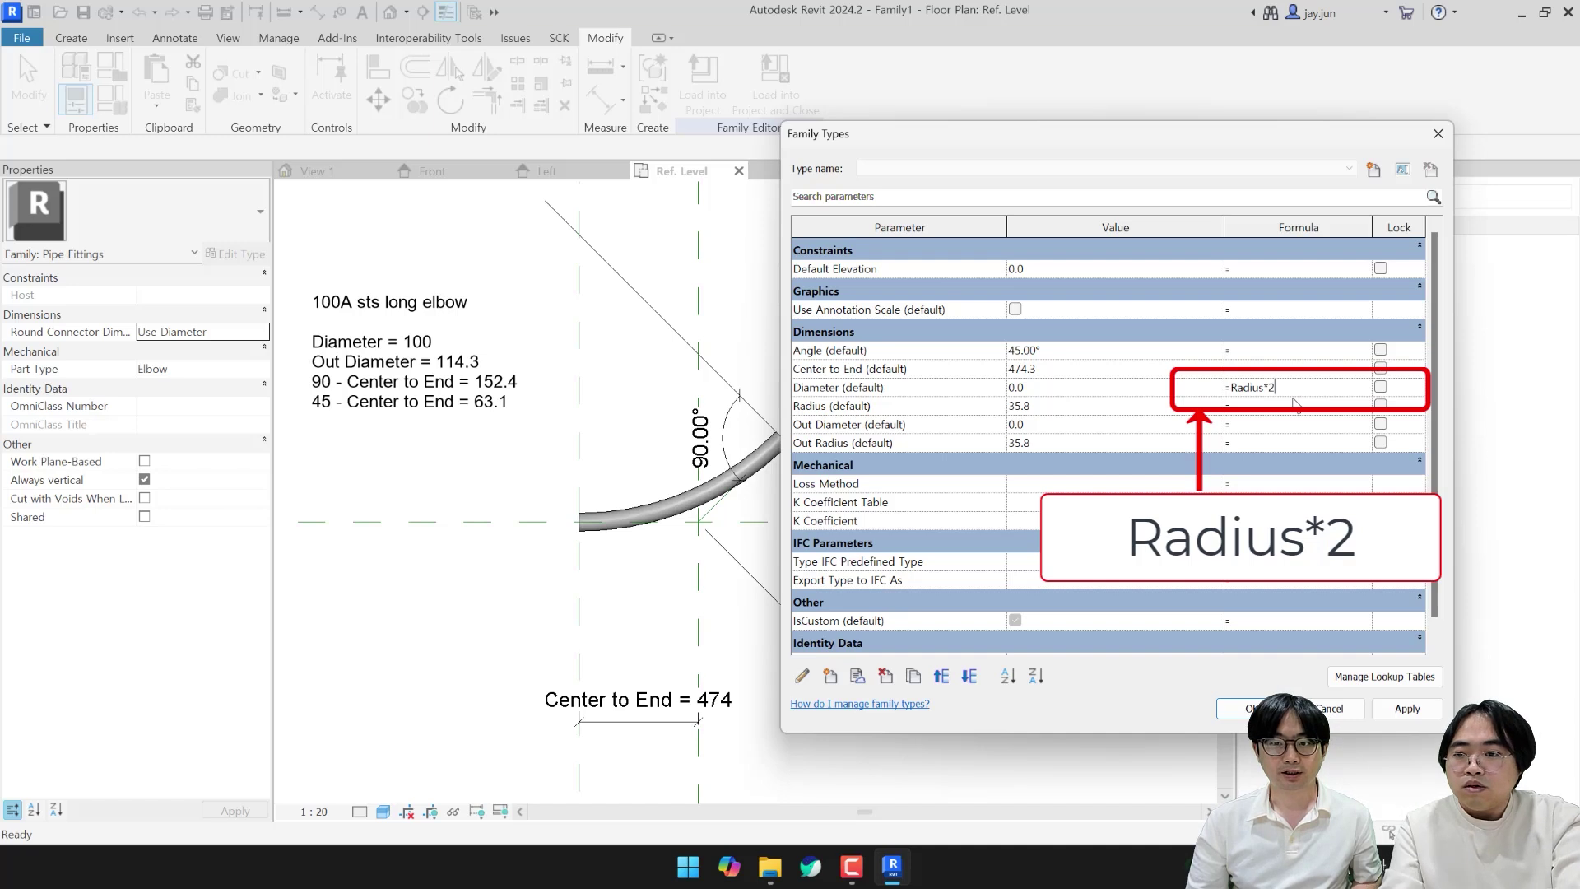
Step: Give the Out Diameter parameter the formula Out Radius*2
left_click(1259, 423)
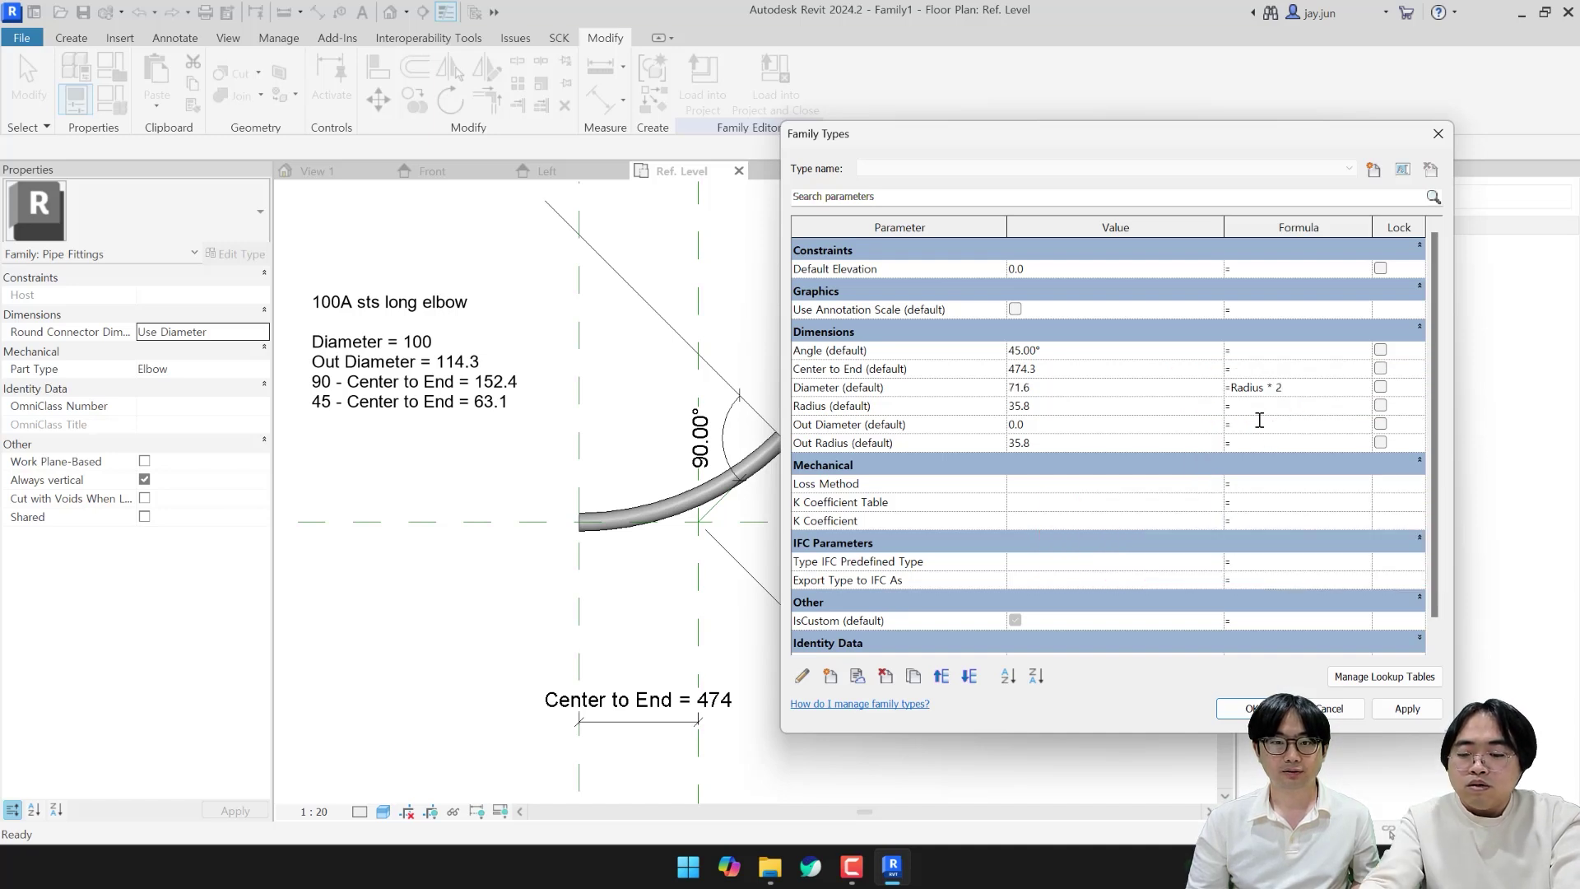
type("Out R")
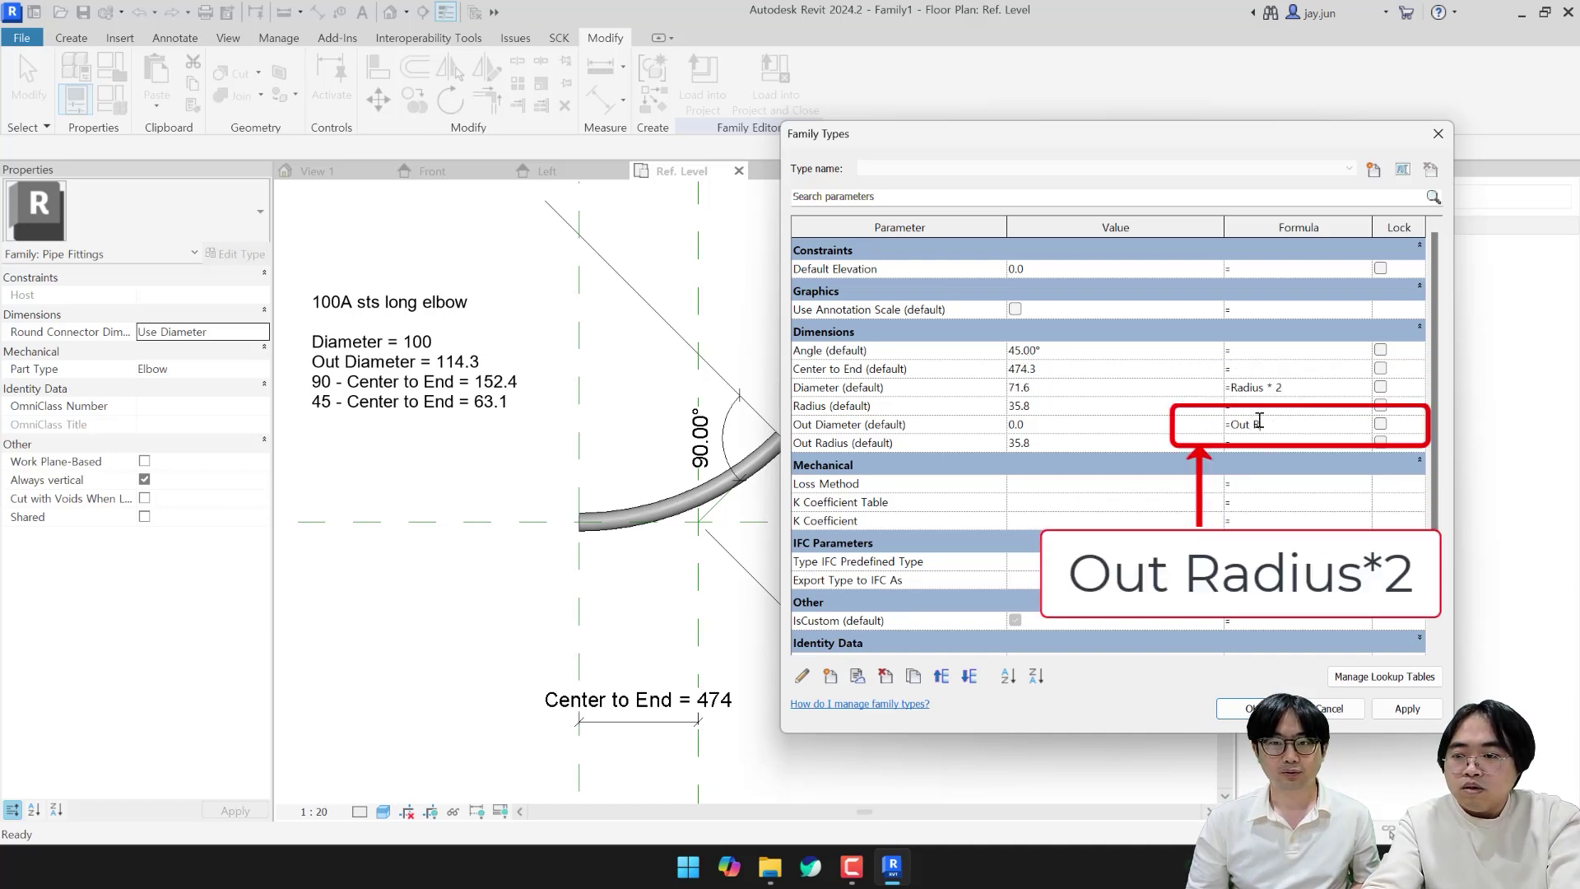
type("adius * 2")
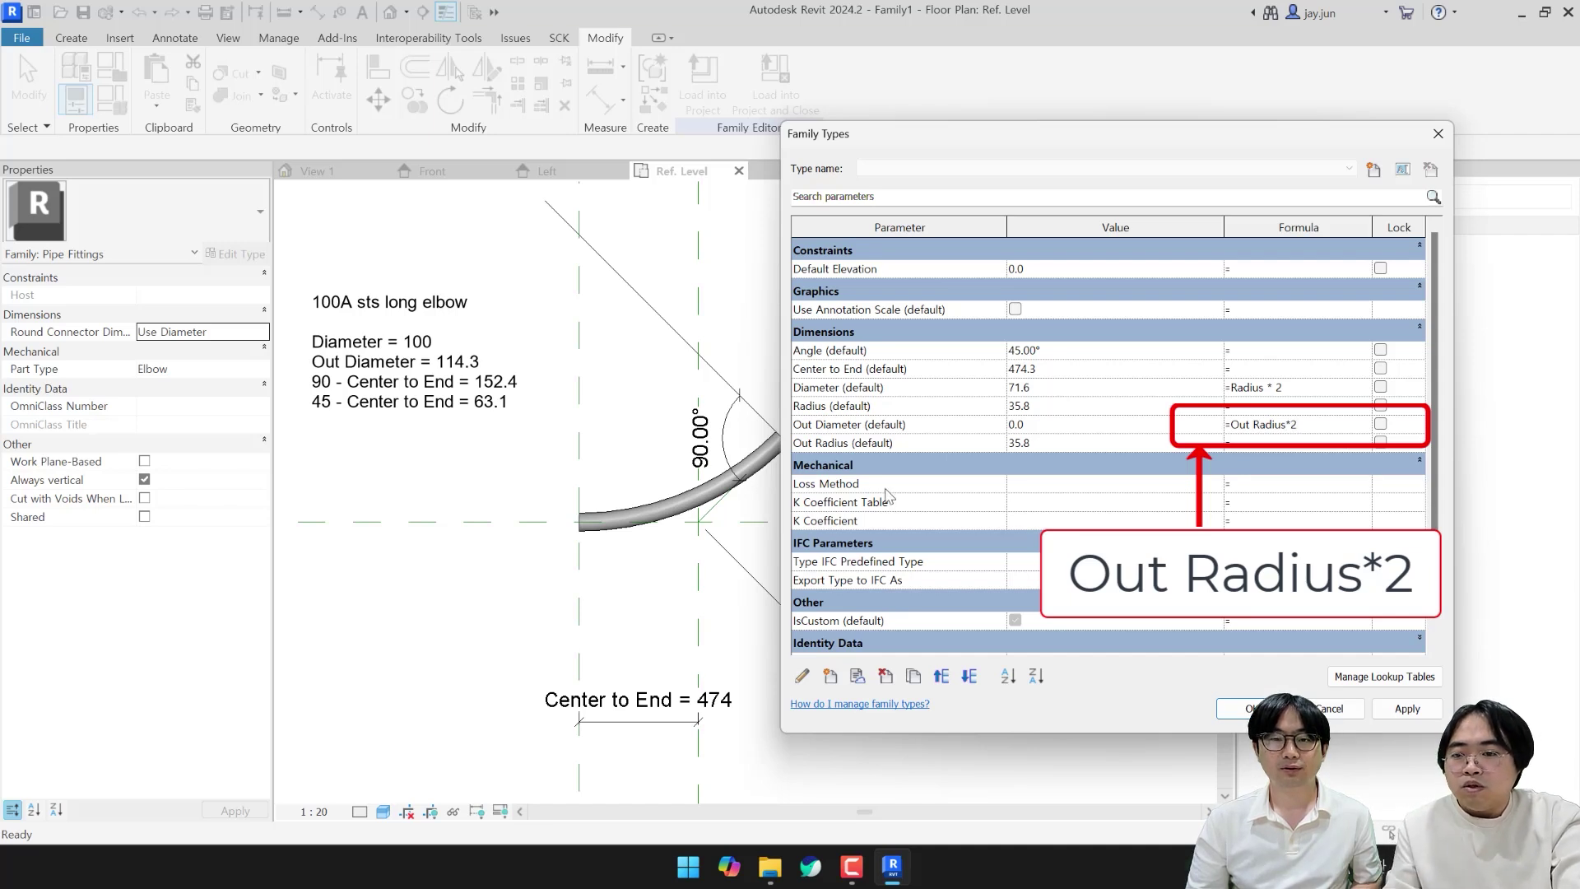
left_click(873, 462)
left_click(871, 461)
Step: Set the Diameter parameter's value to 100
left_click(910, 388)
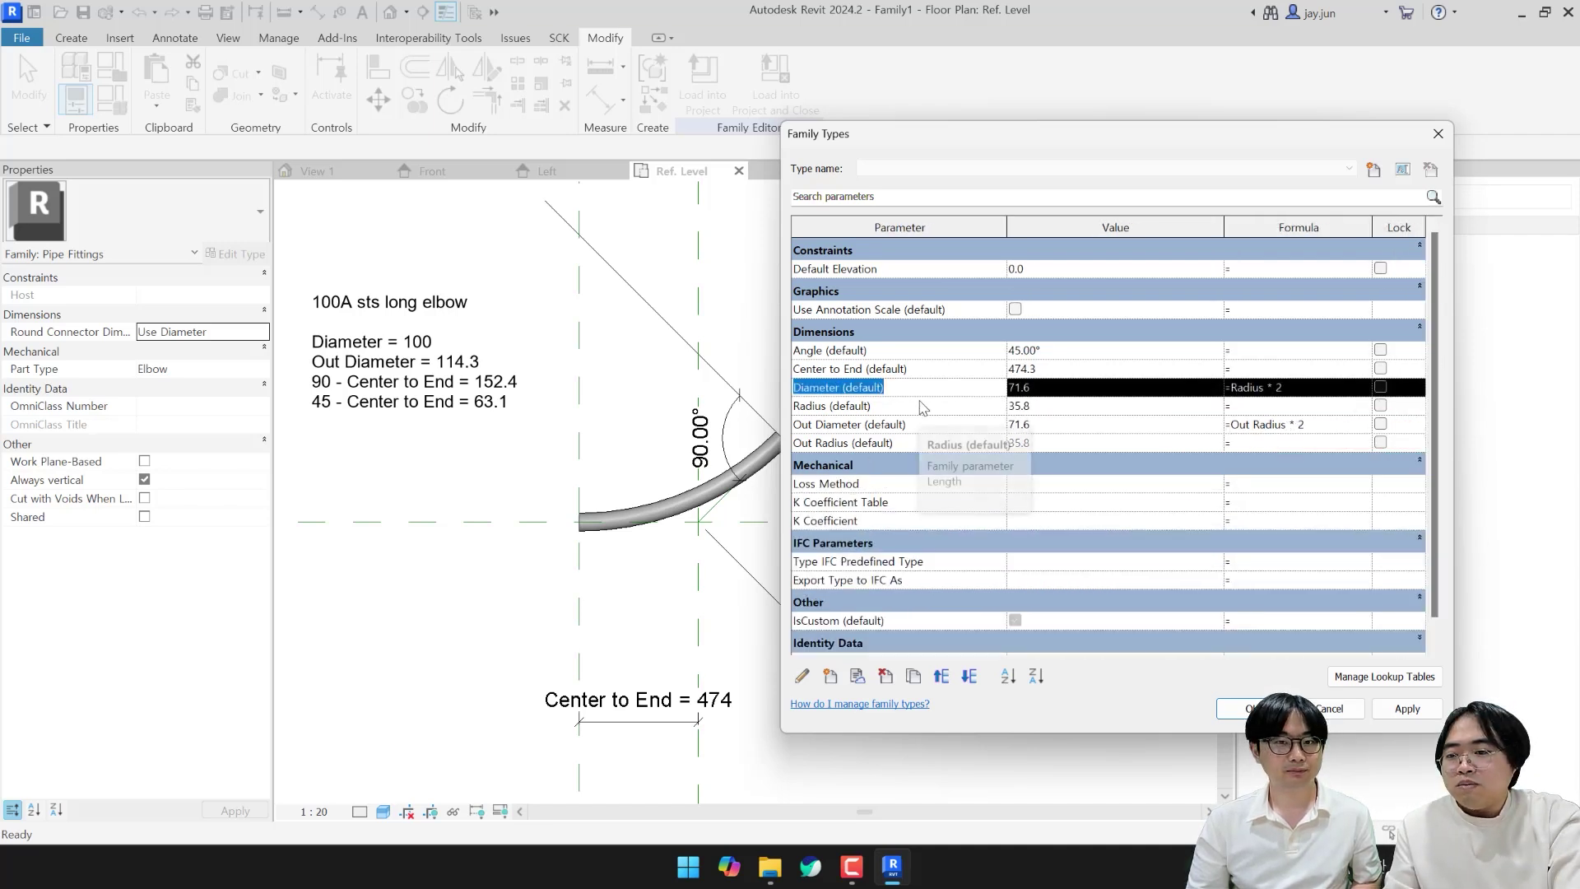
left_click(975, 389)
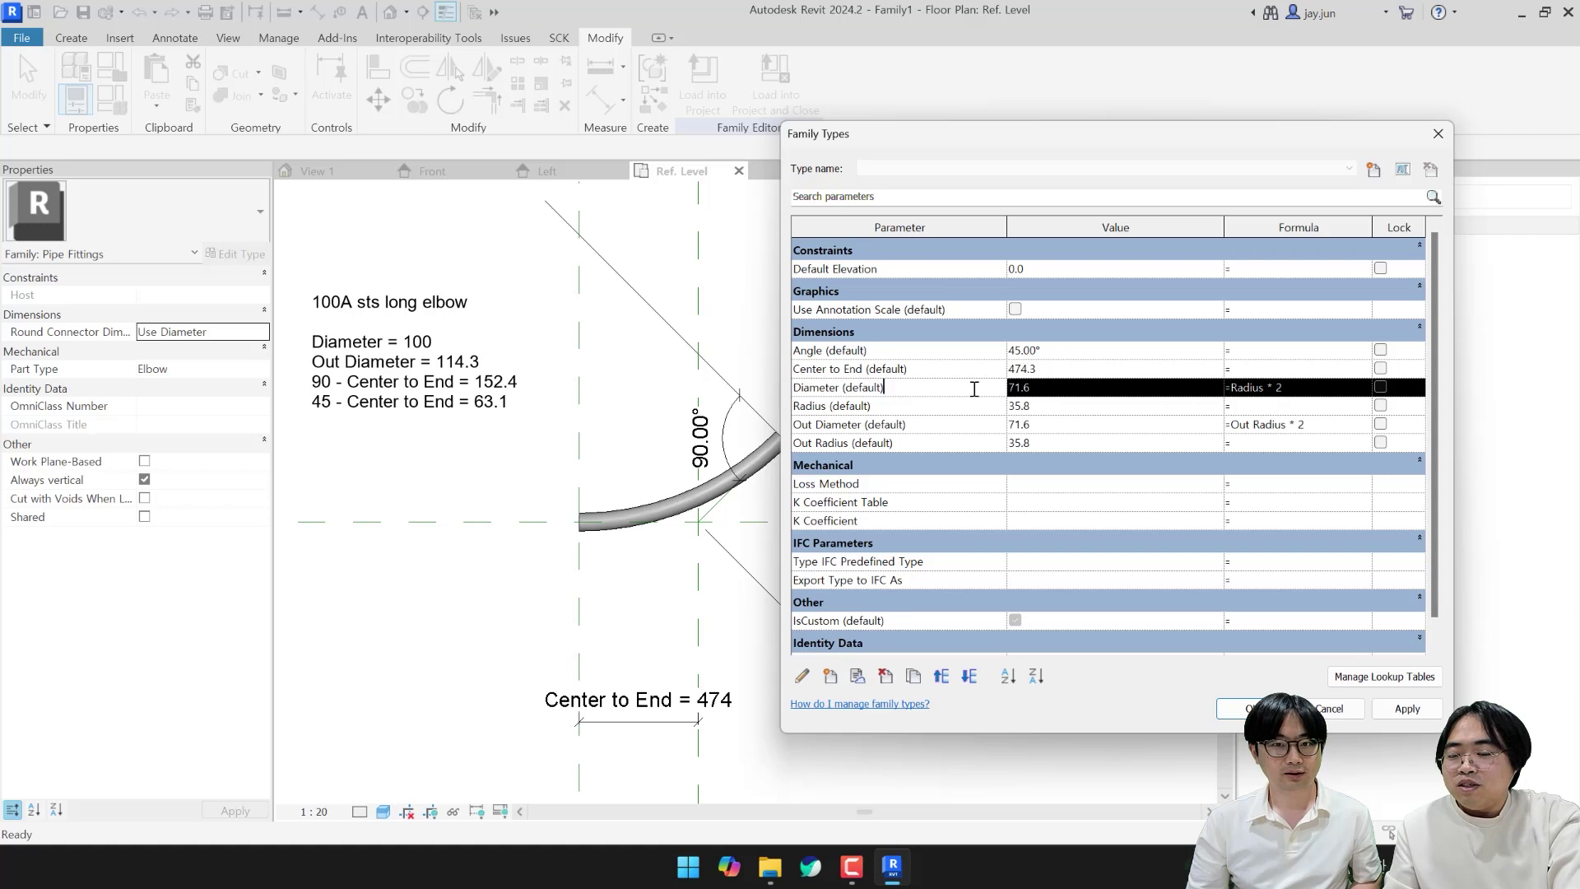
left_click(1248, 405)
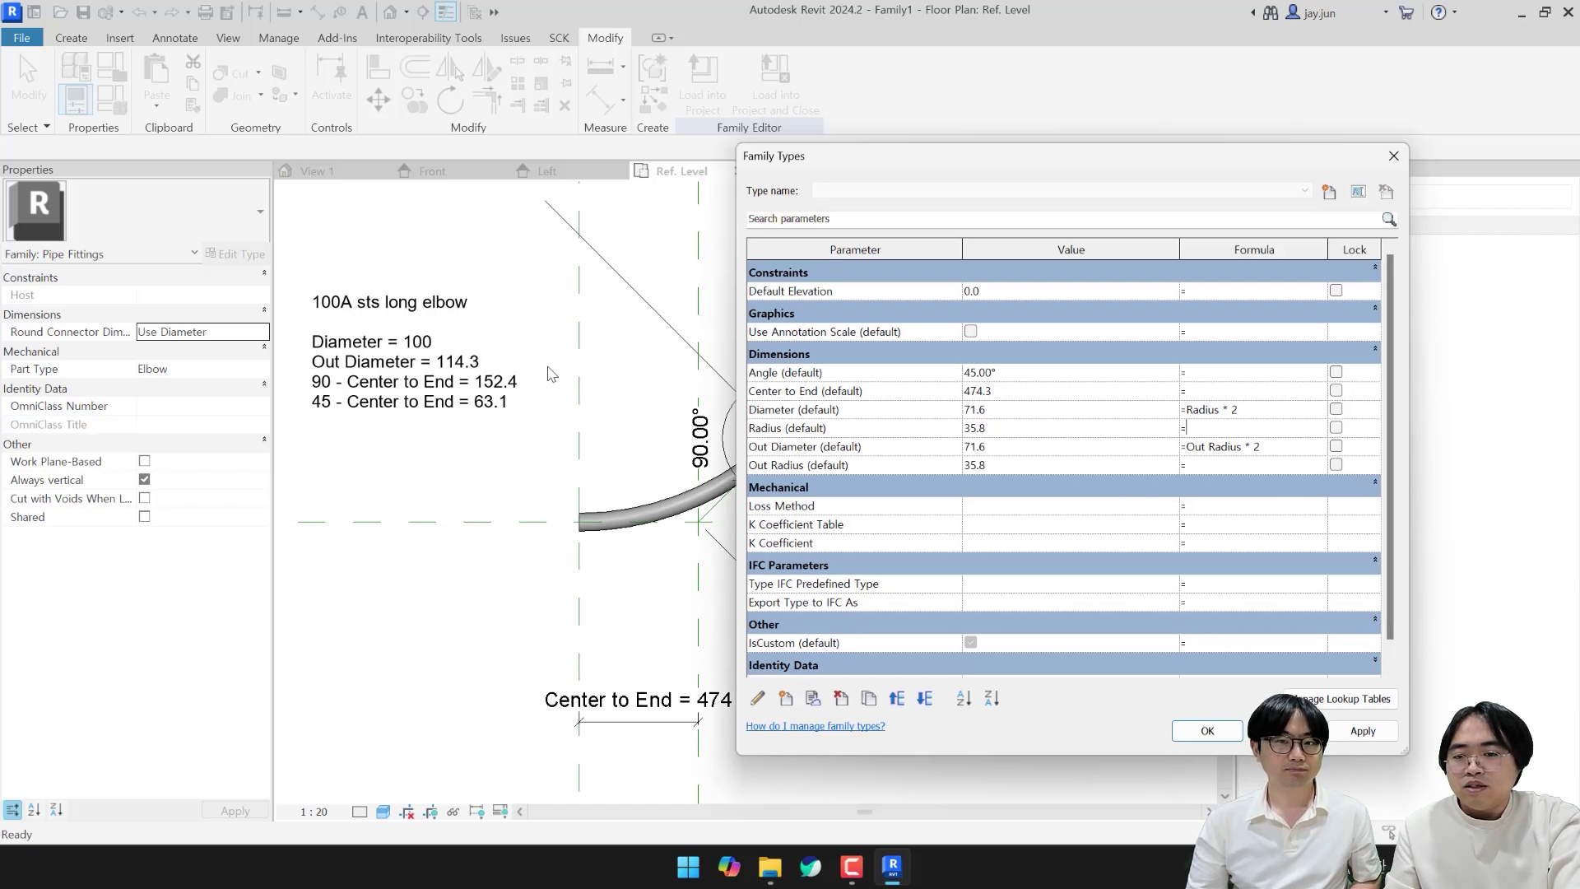
left_click(1019, 414)
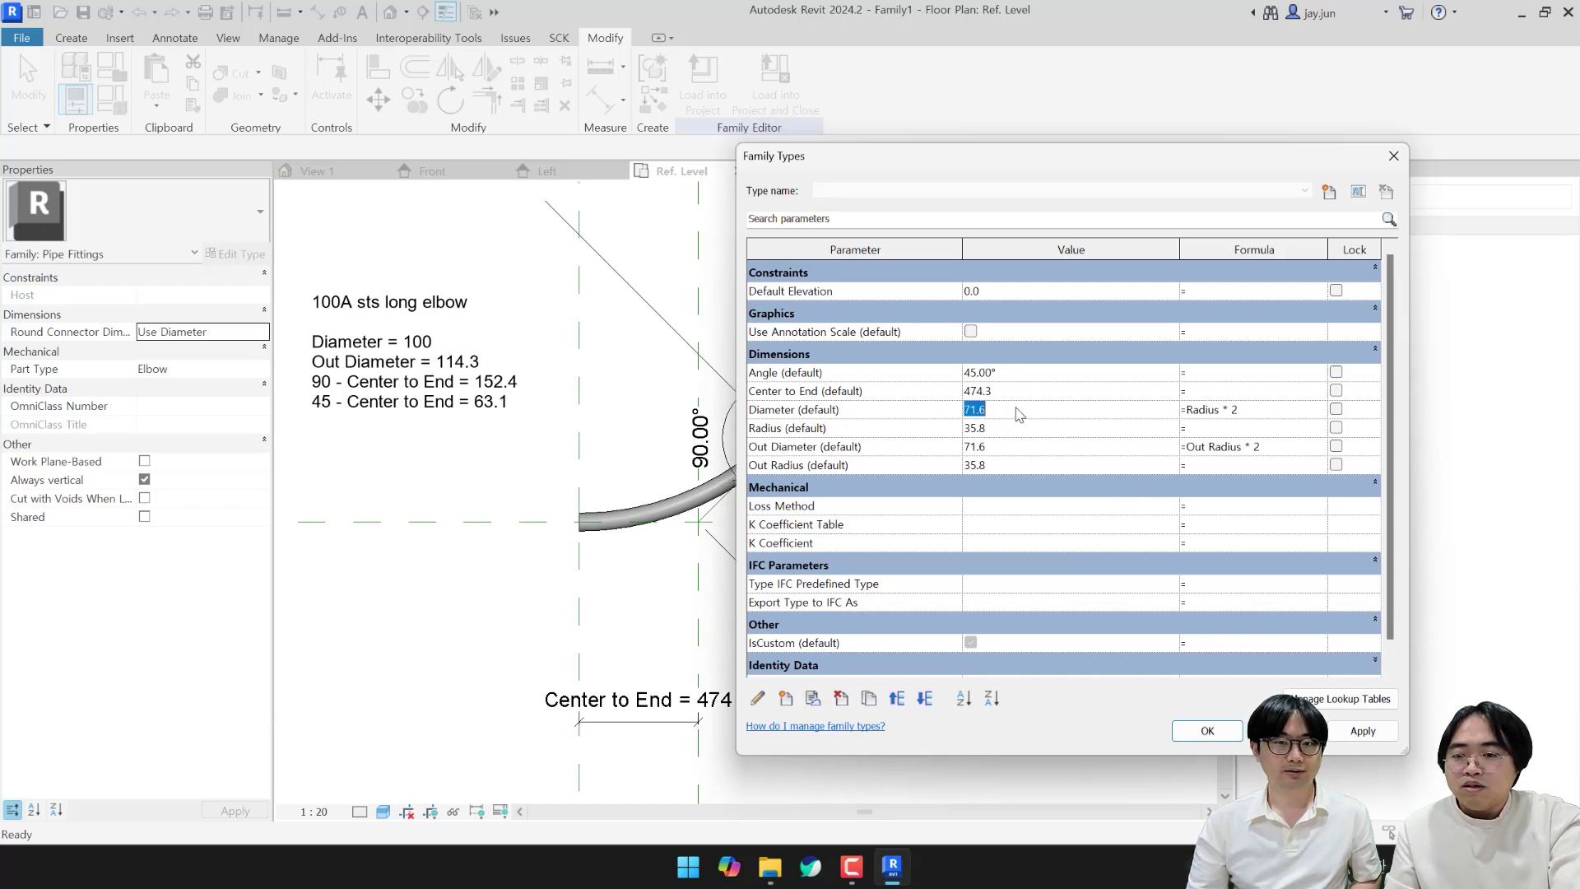
type("100")
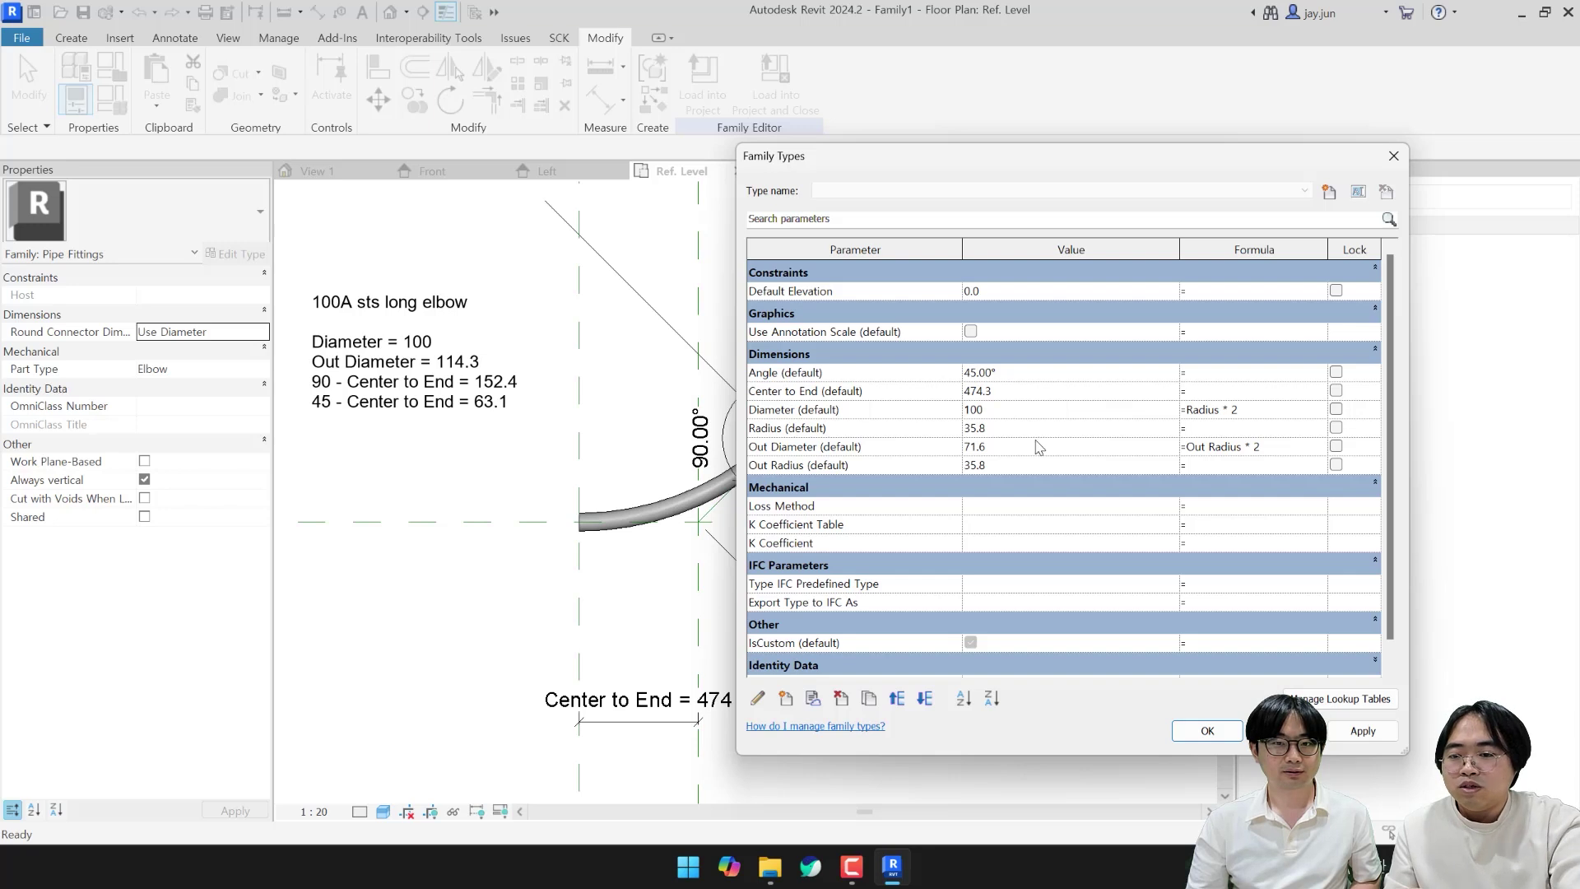
Step: Set the Out Diameter parameter's value to 114.3
left_click(1024, 448)
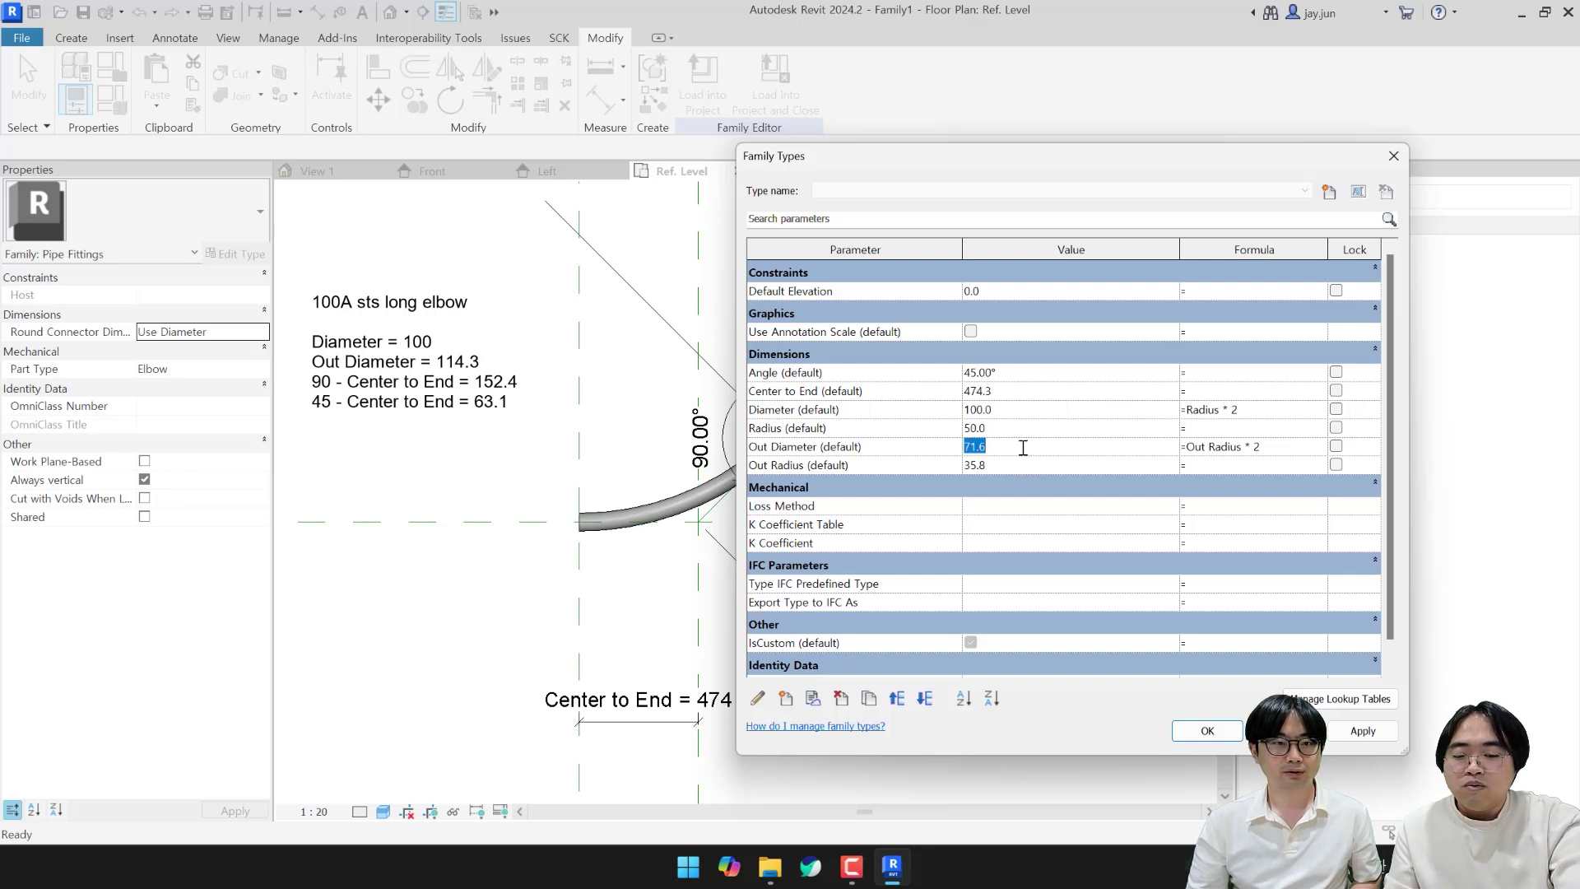
type("114.3")
left_click(1098, 424)
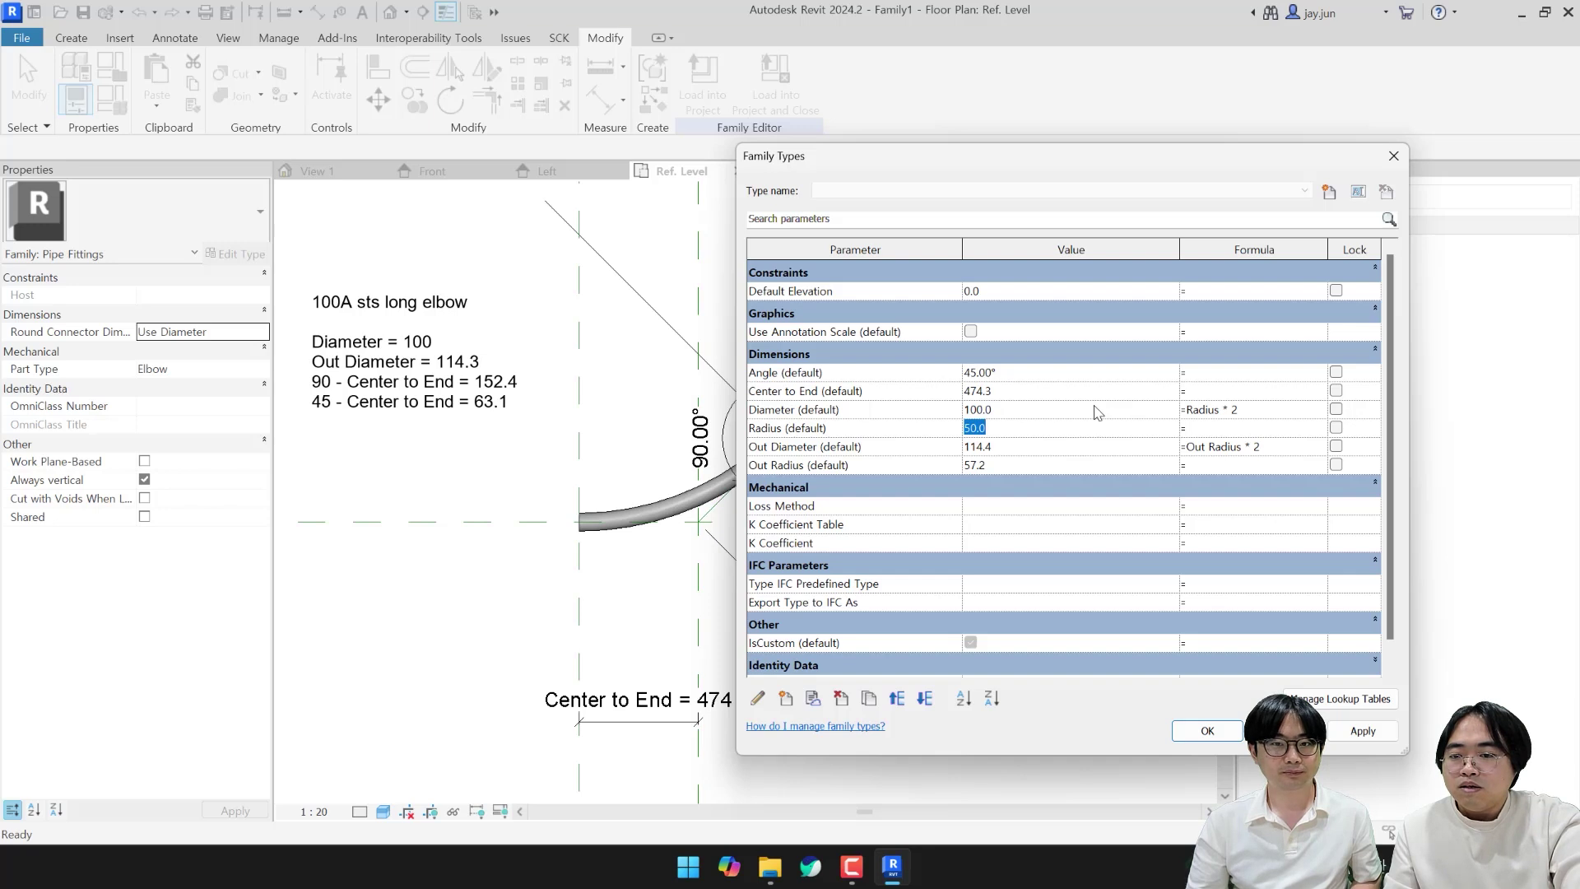
Step: Widen the formula column and give the Center to End parameter the formula Out Diameter*tan(Angle/2)
left_click(1027, 392)
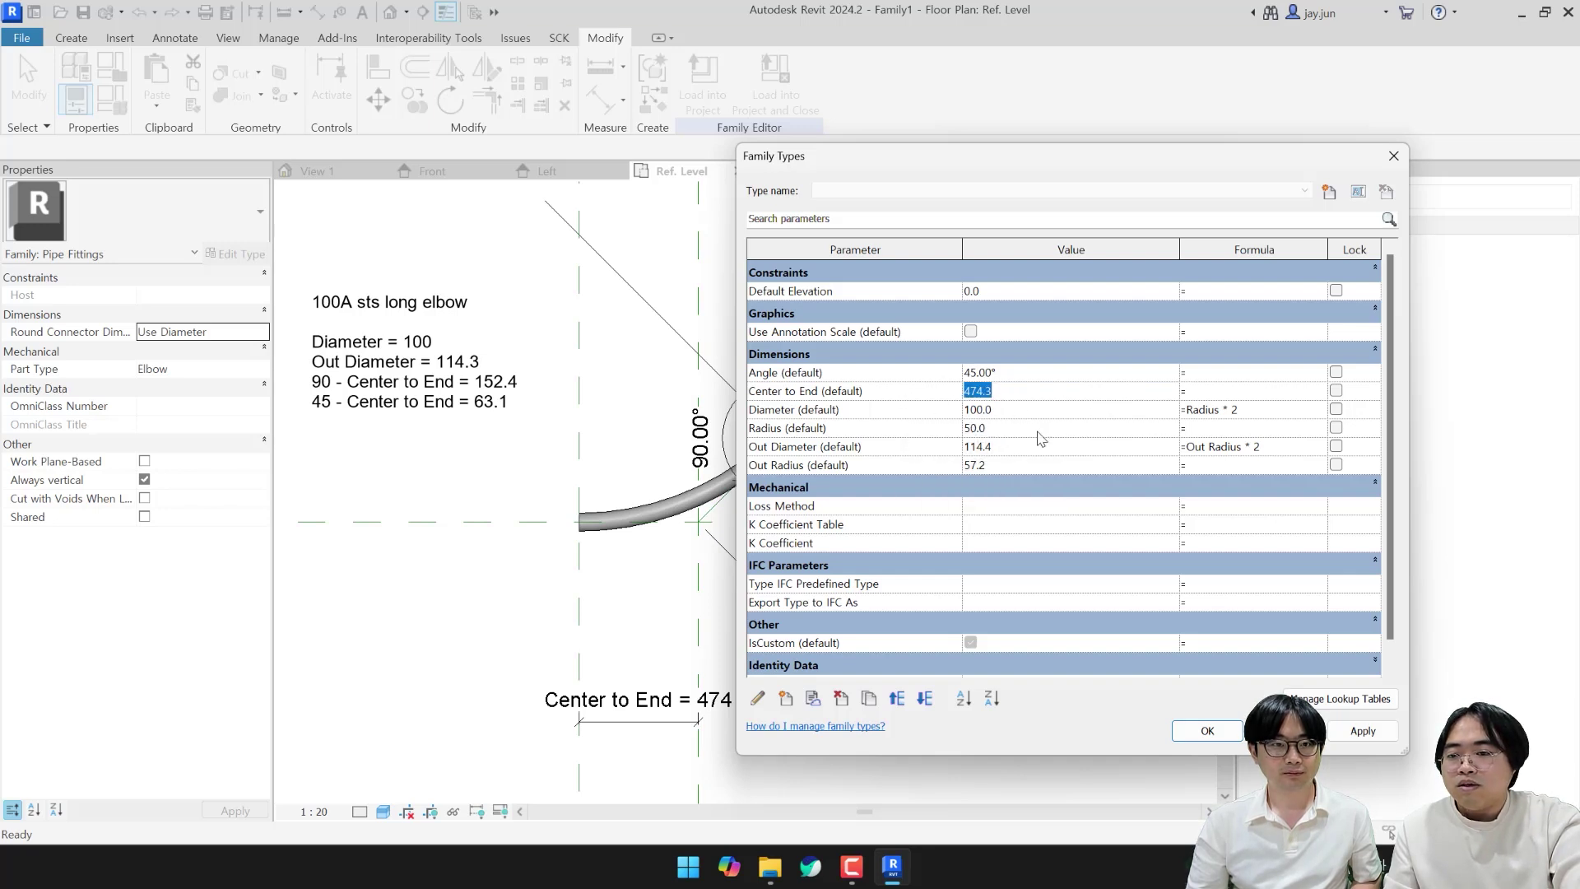
left_click_drag(1178, 246, 1088, 246)
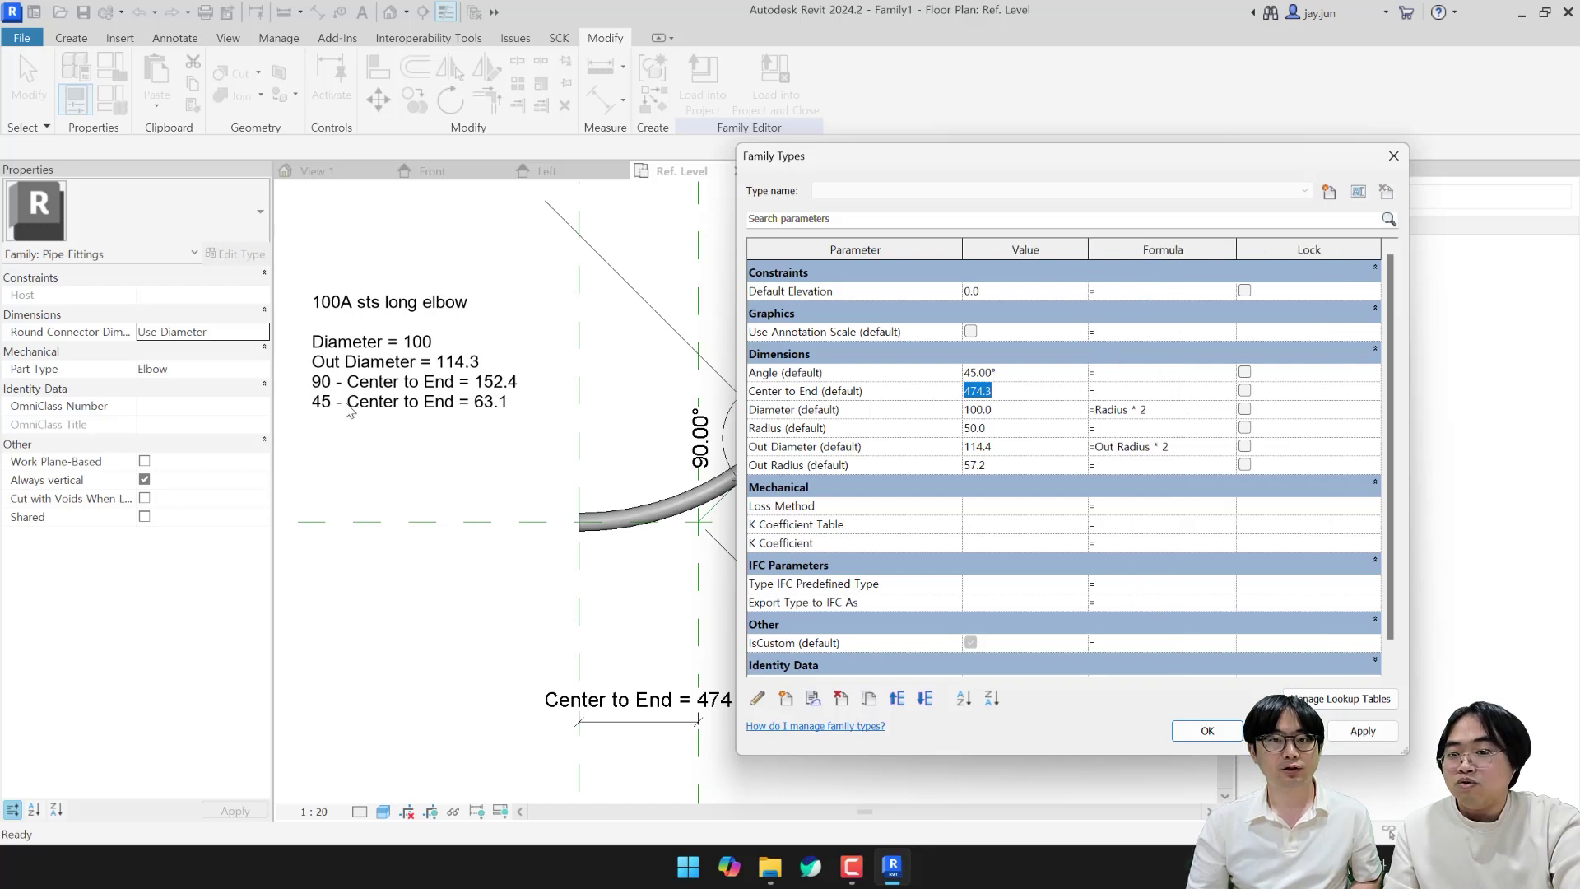
double_click(961, 250)
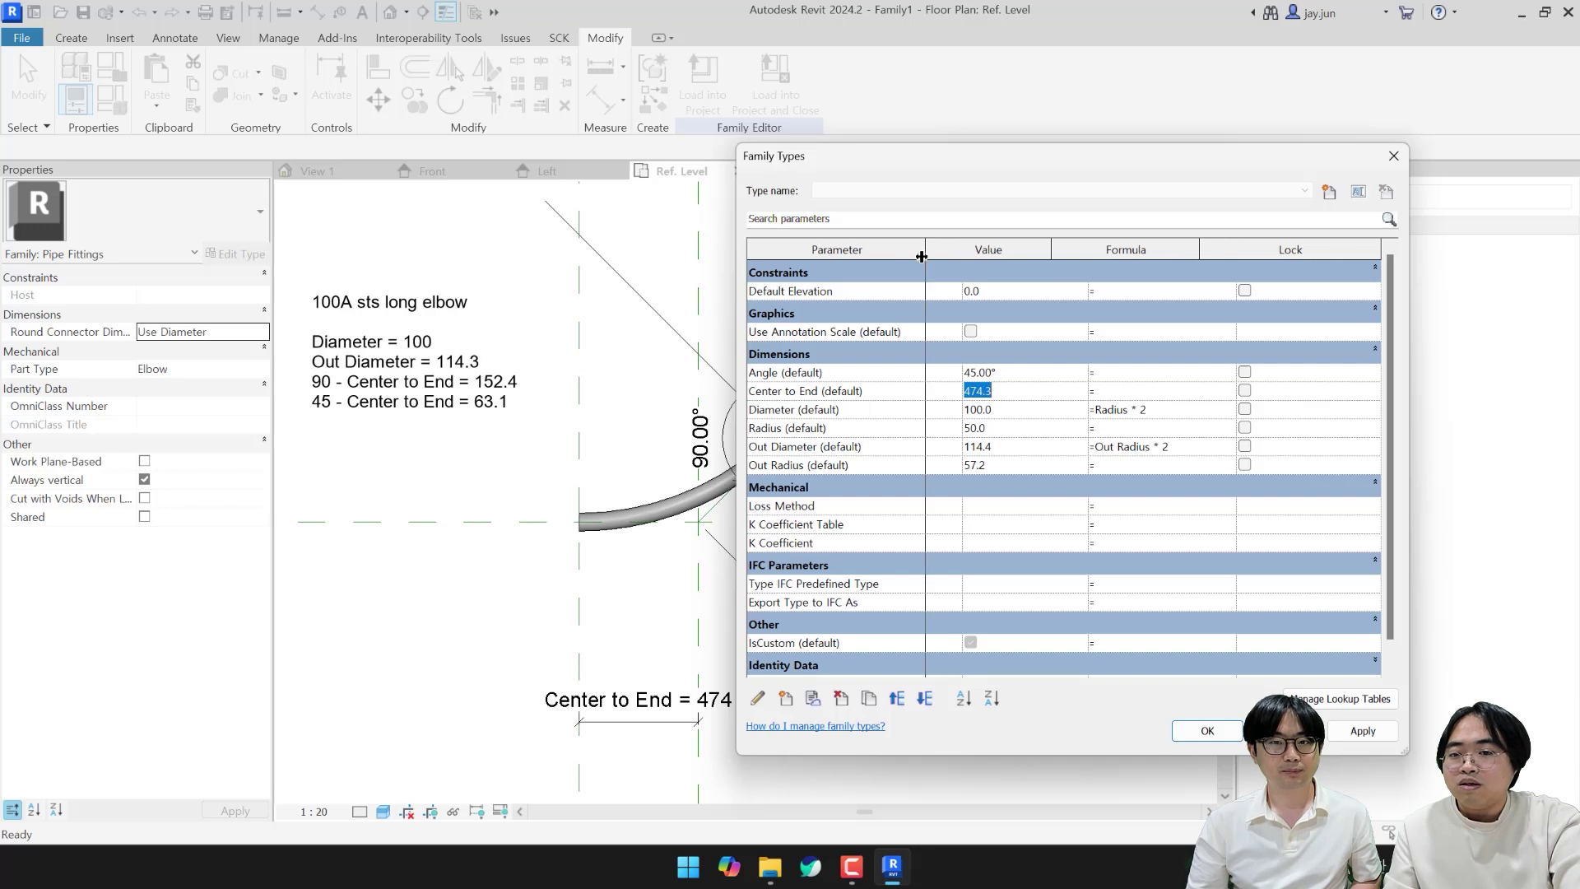
left_click_drag(1176, 246, 1275, 245)
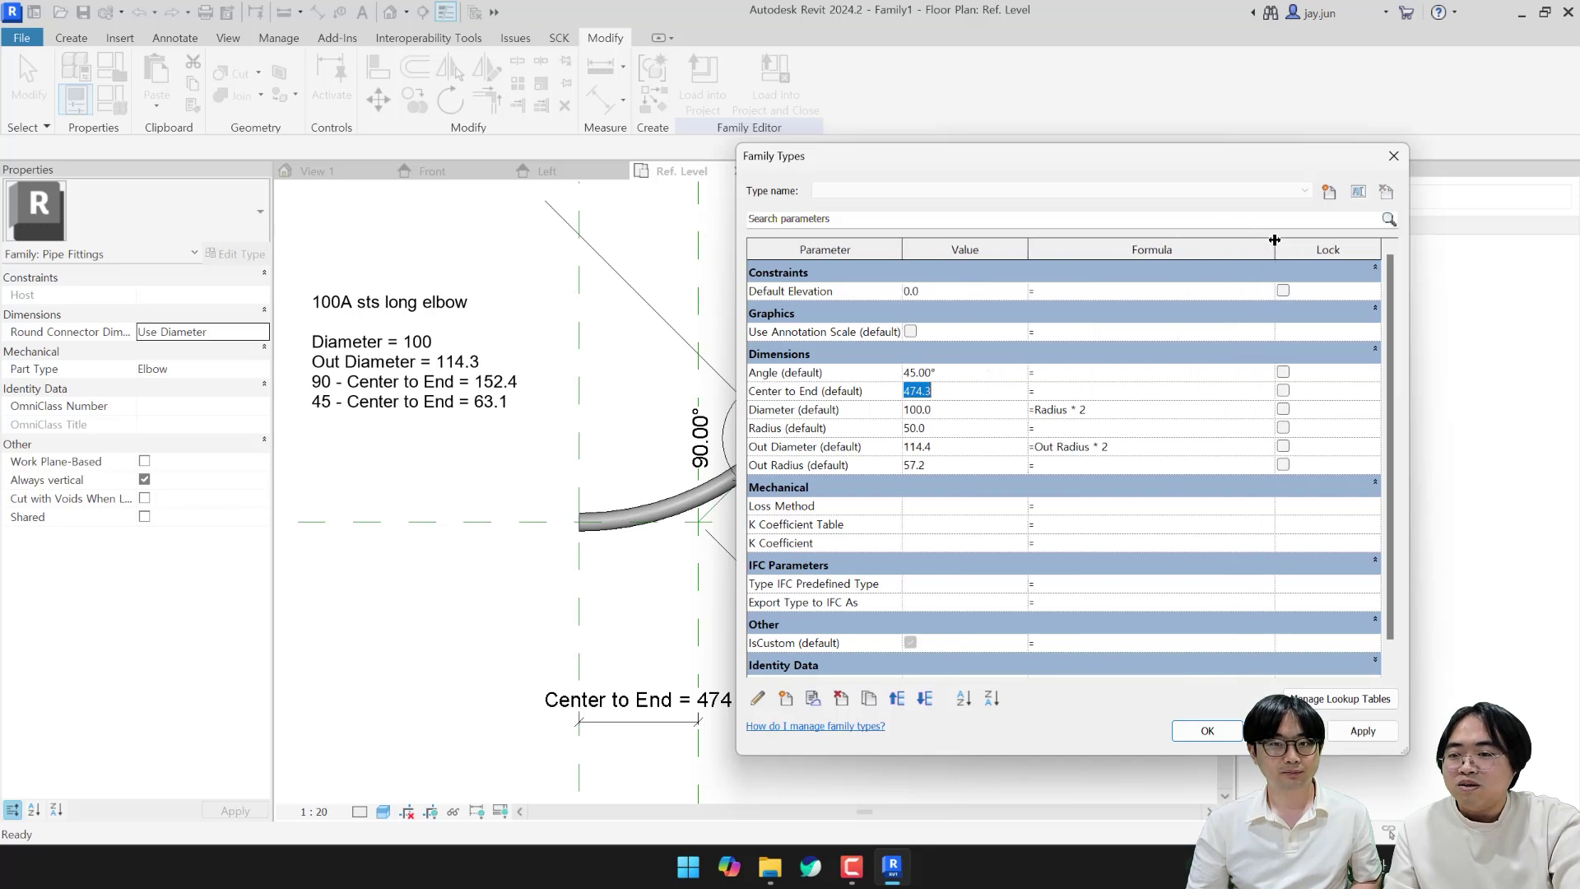
left_click_drag(1152, 169, 1090, 176)
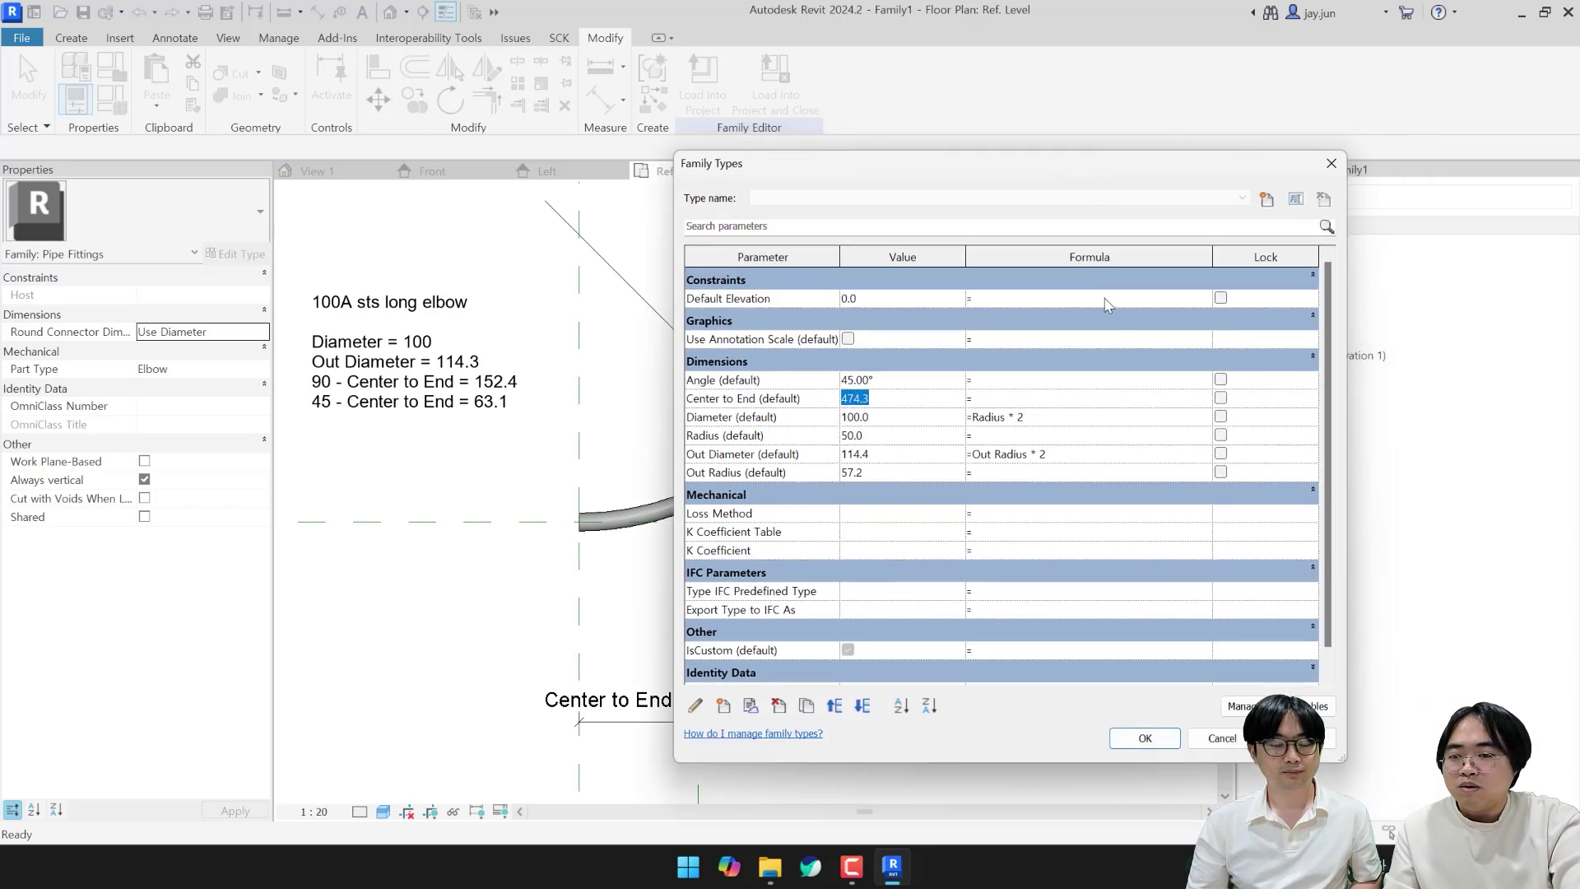
left_click(1049, 401)
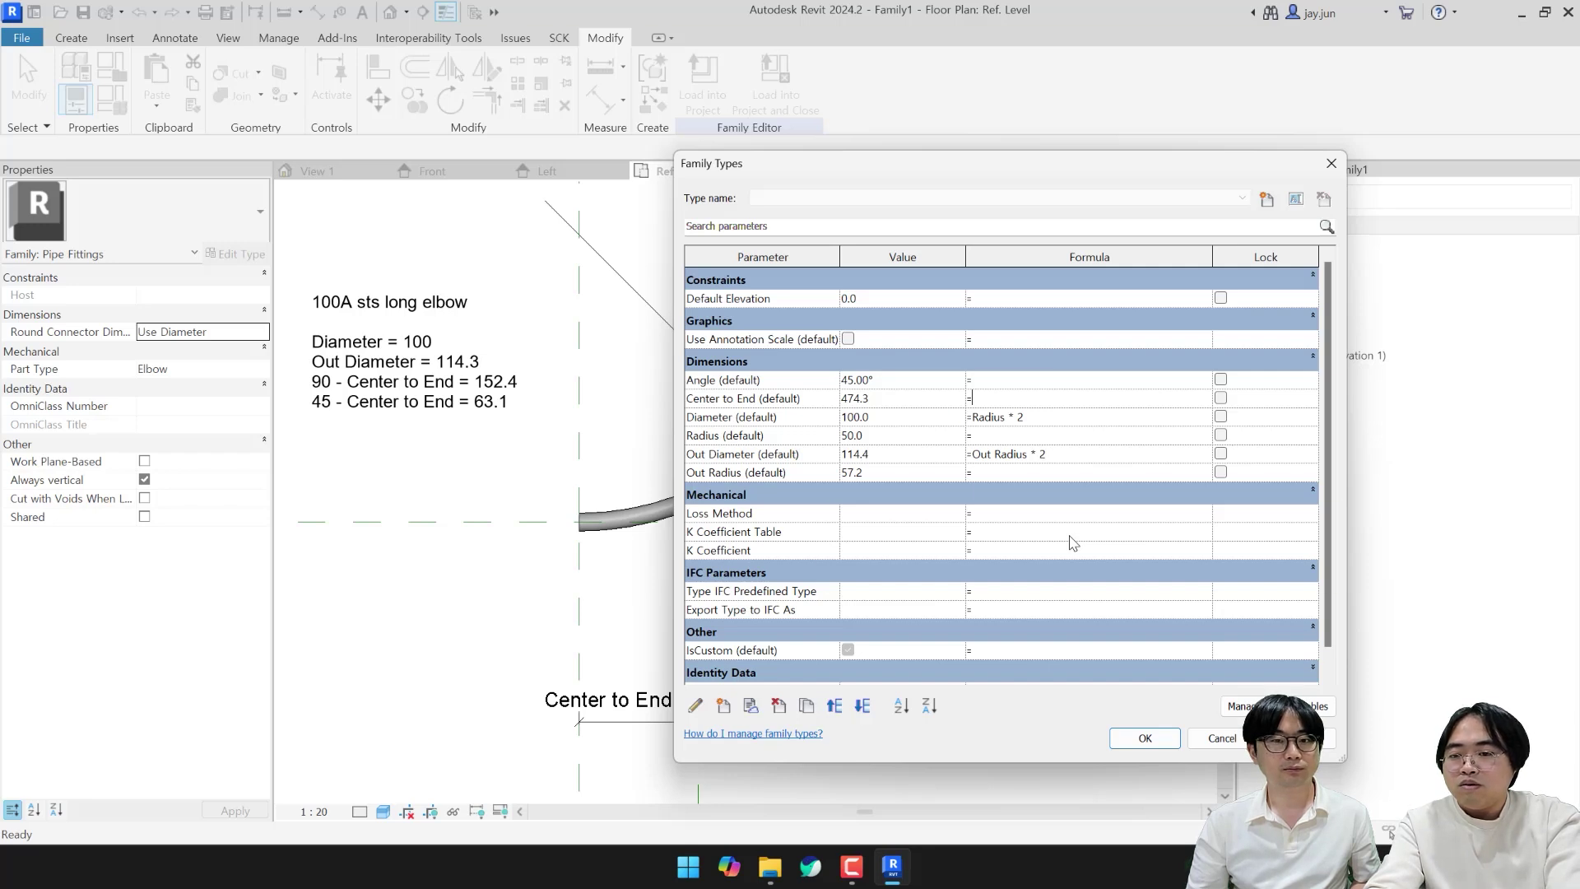
type("Out Diameter*")
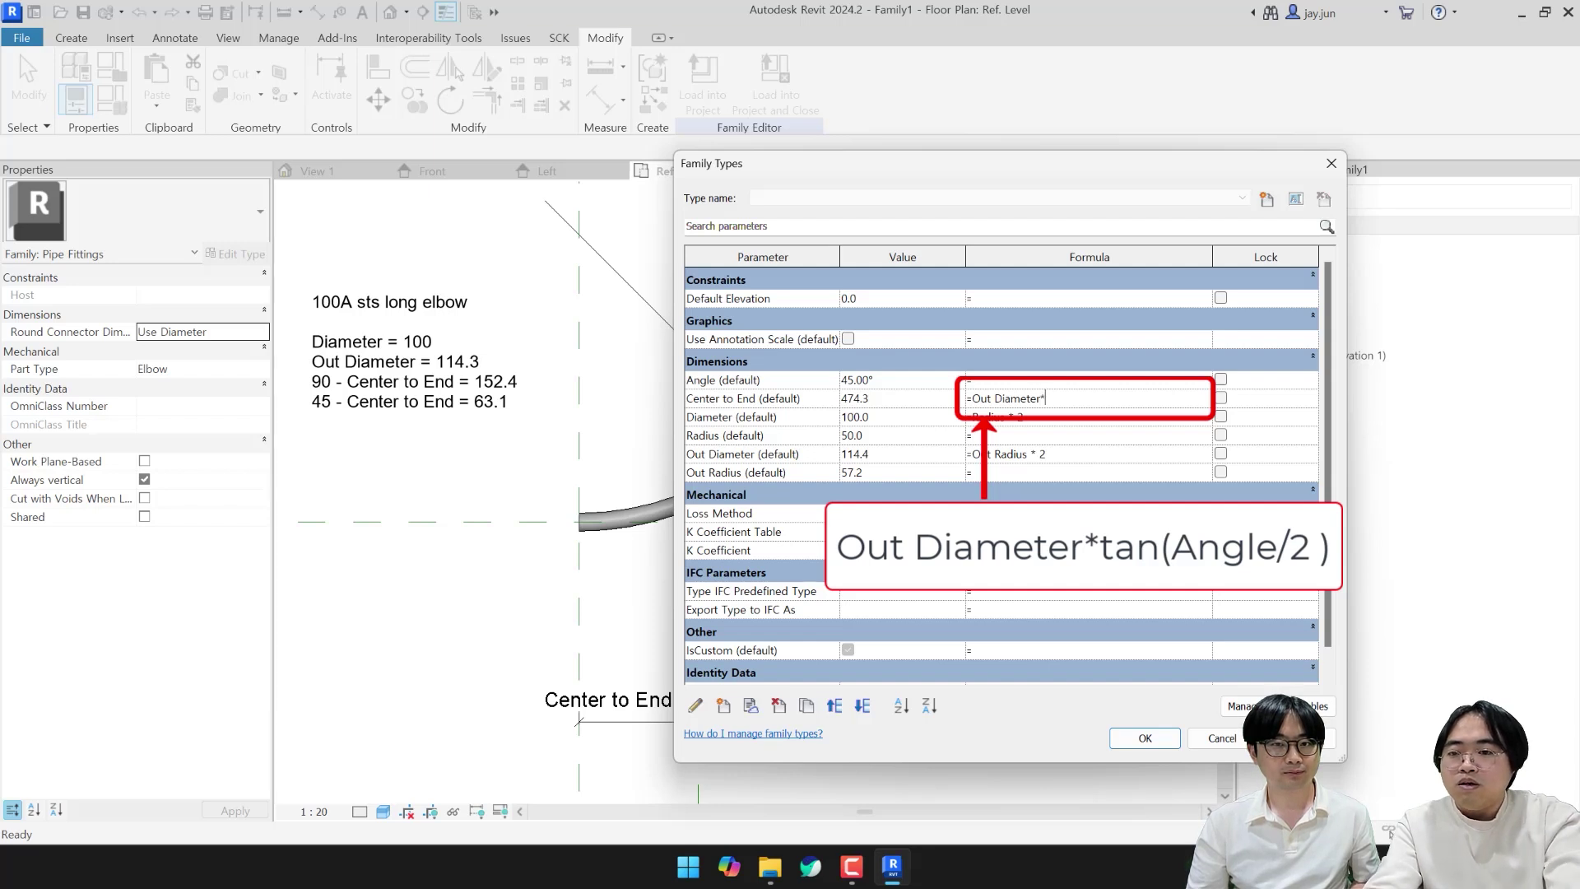
type("Angle/2)")
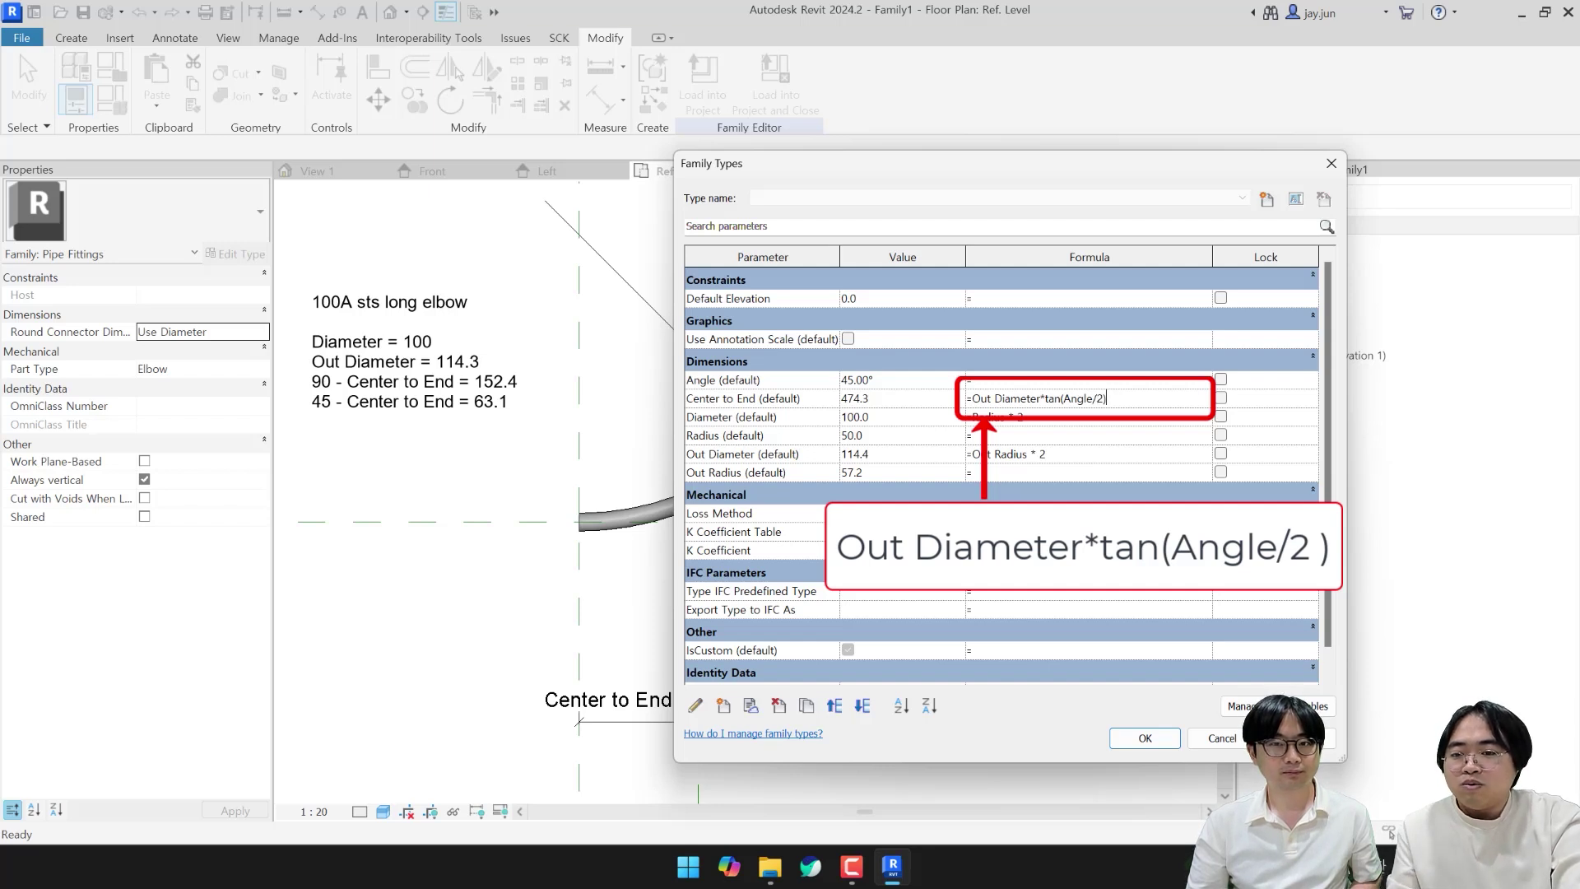
left_click(752, 455)
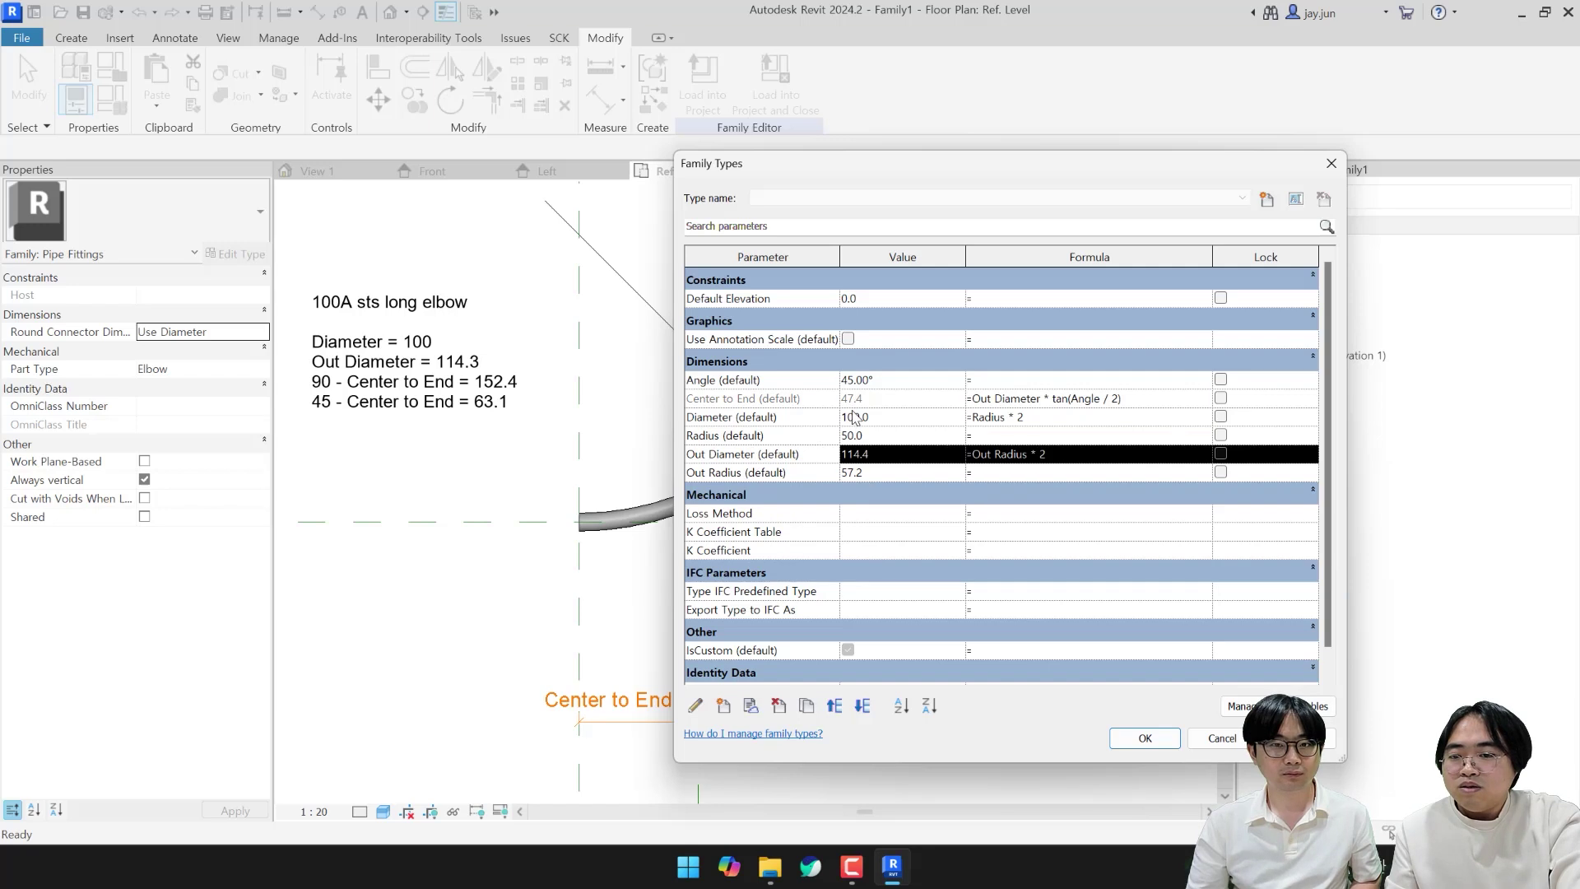
Step: Test the Center to End formula with an Angle value of 90°
left_click(909, 383)
type("90")
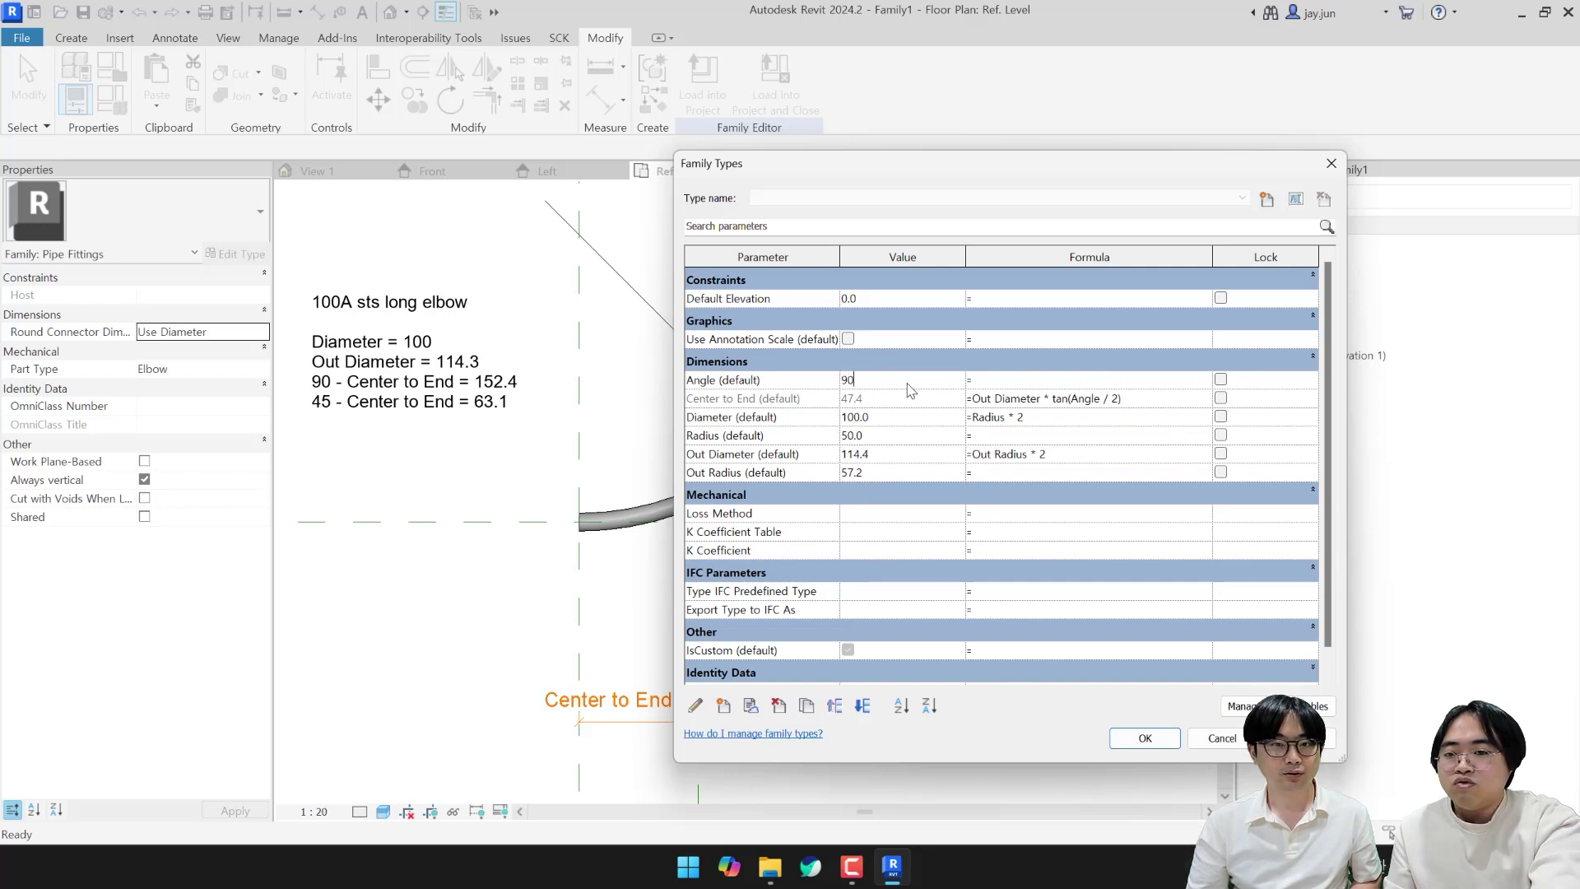
left_click(781, 424)
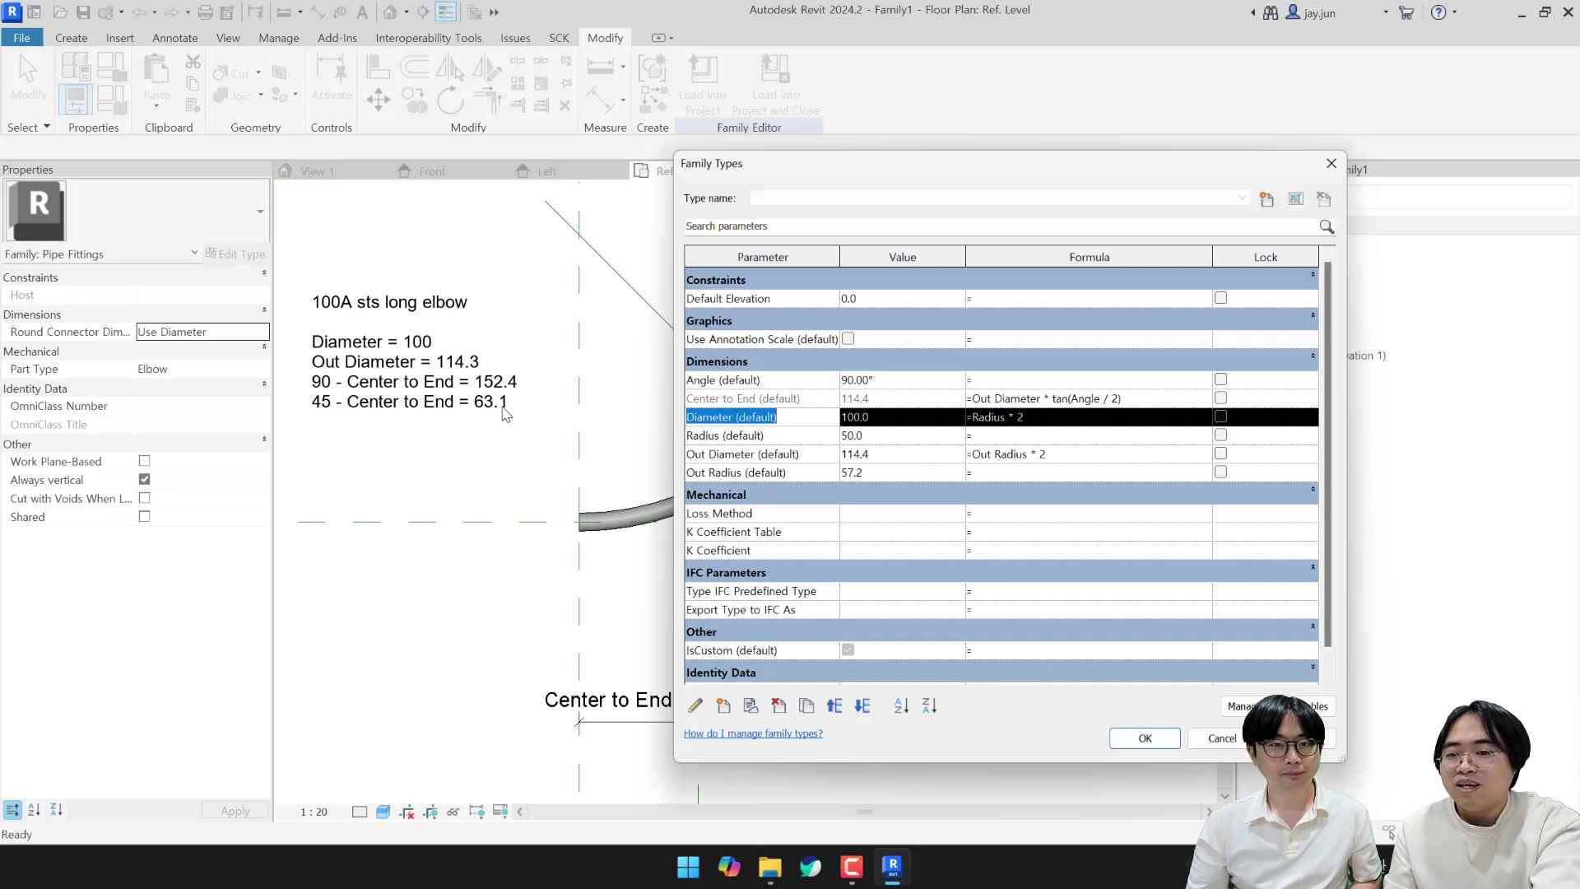
Step: Set the Angle parameter to 45° and apply the family type values to the elbow
left_click(913, 381)
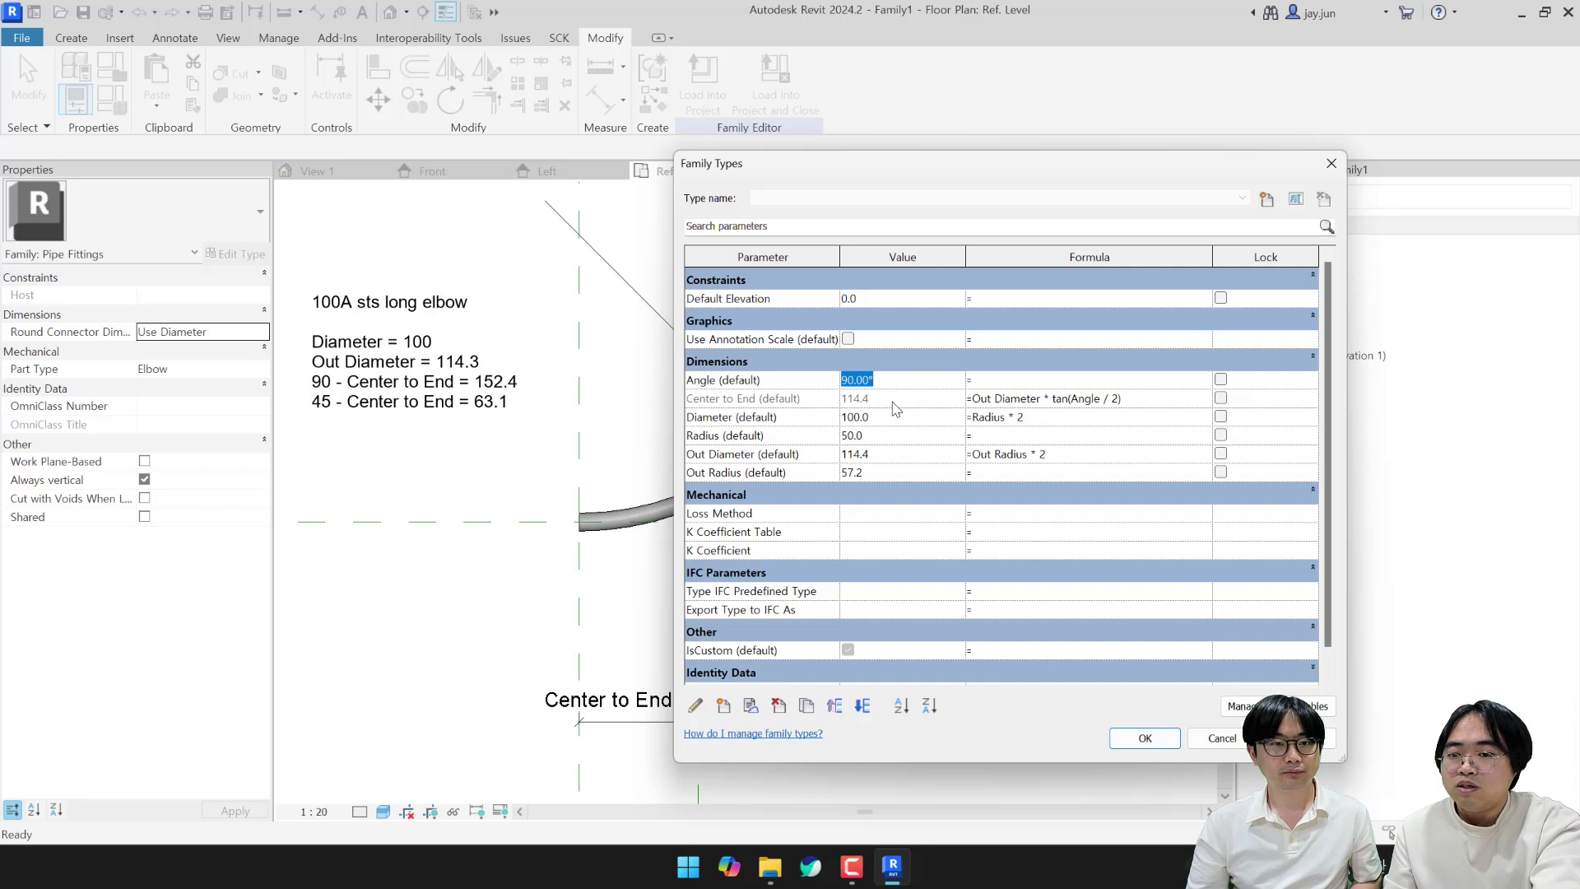
type("45")
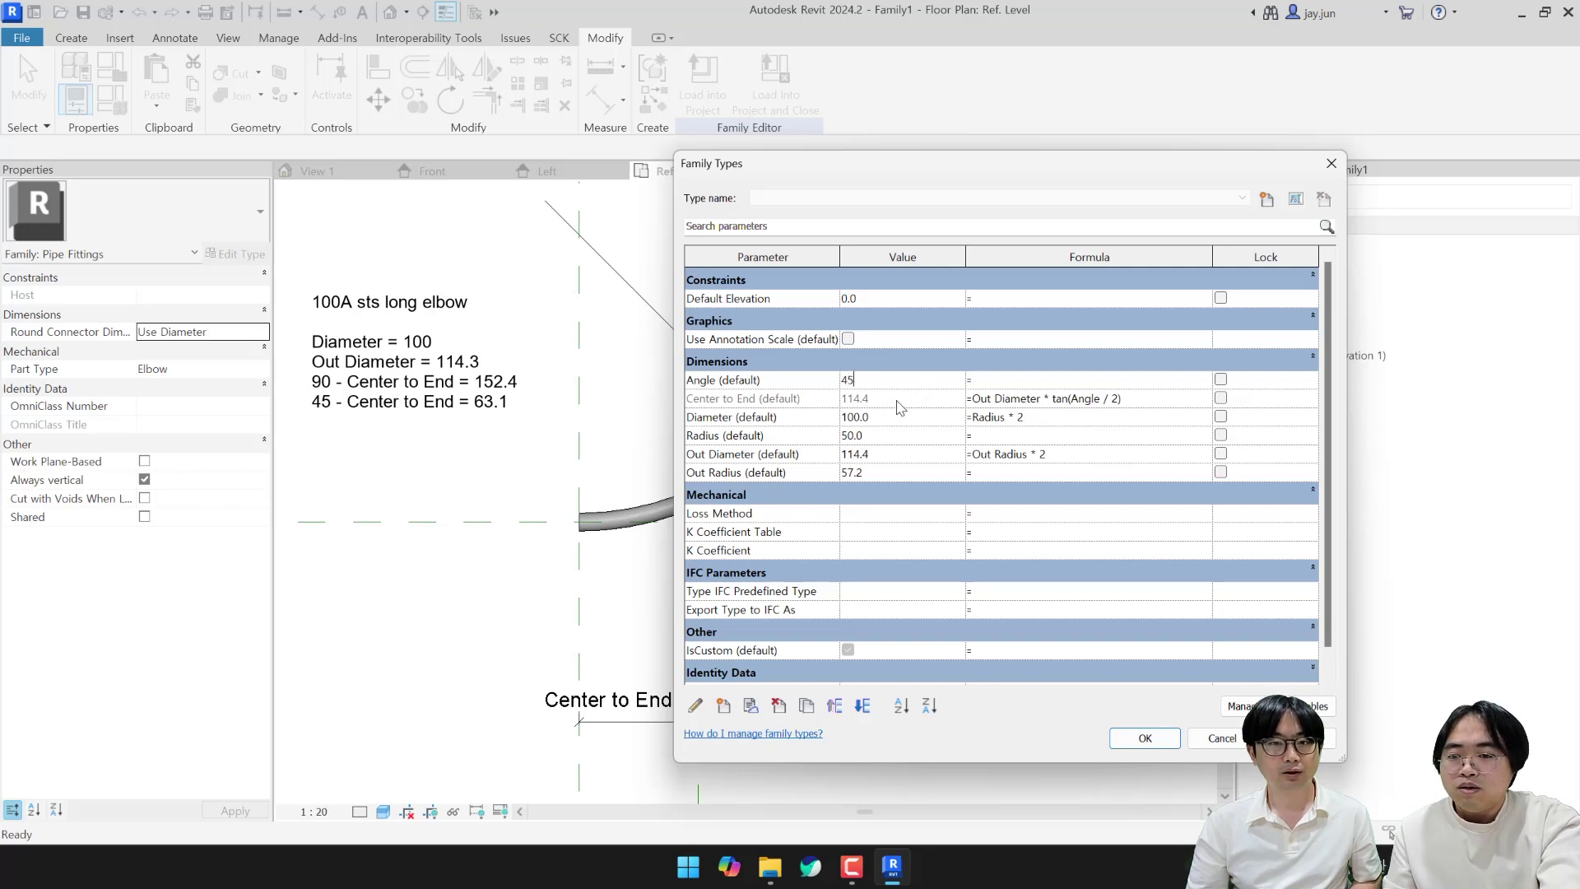
left_click(799, 417)
left_click(1152, 738)
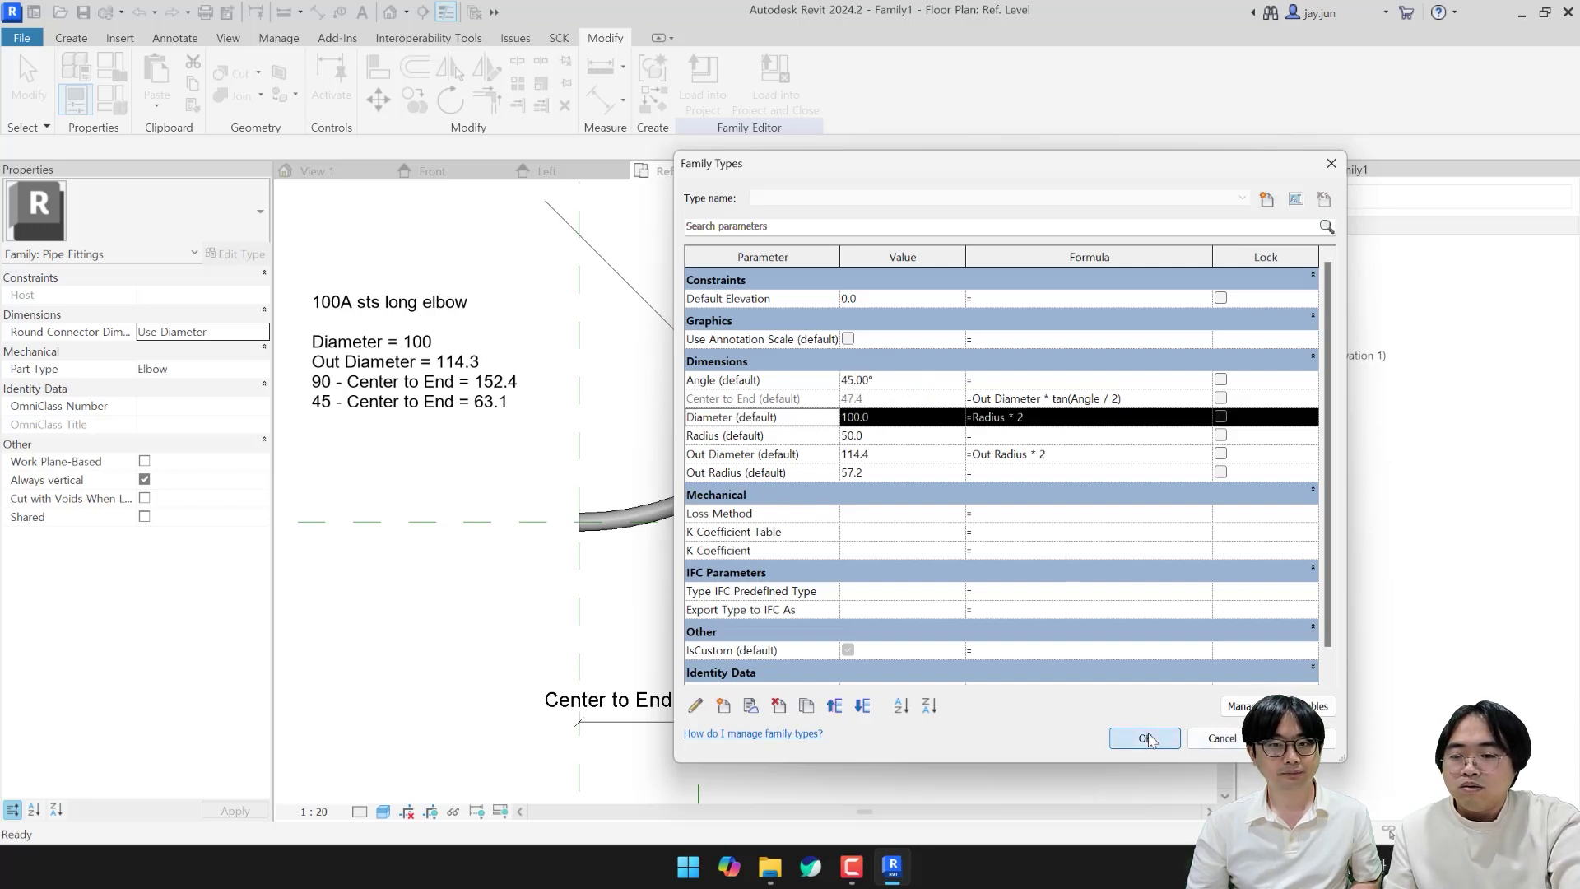
scroll(699, 518, "up", 4)
scroll(765, 493, "down", 2)
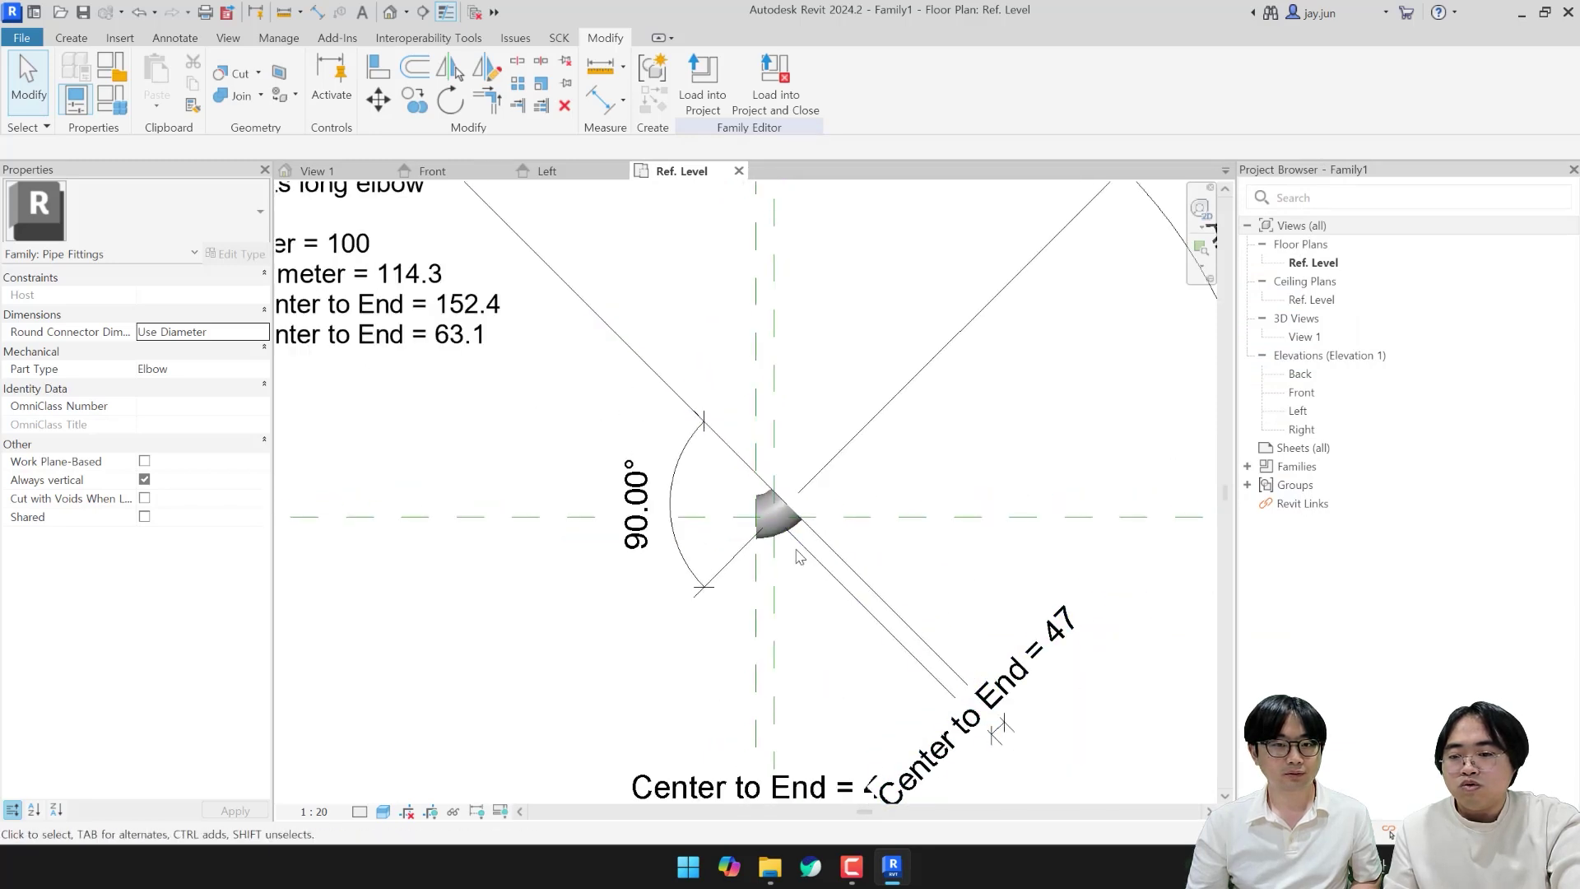
scroll(823, 518, "down", 3)
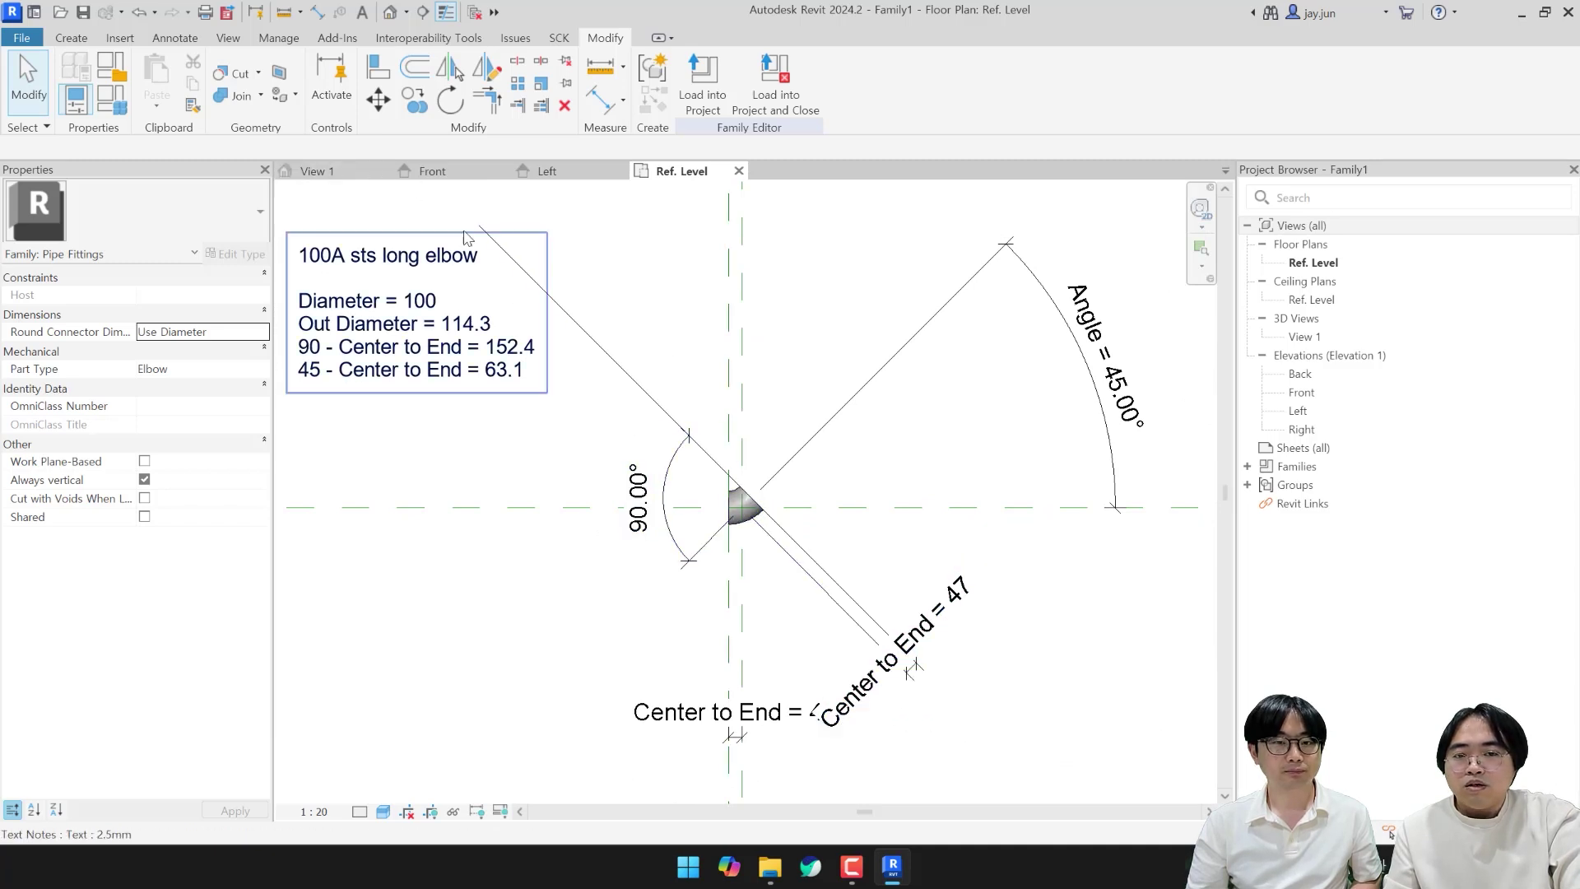
Step: In the 3D view View 1, place a Hydronic Supply pipe connector on each of the elbow's two end faces
left_click(331, 179)
middle_click_drag(790, 431, 899, 534, "shift")
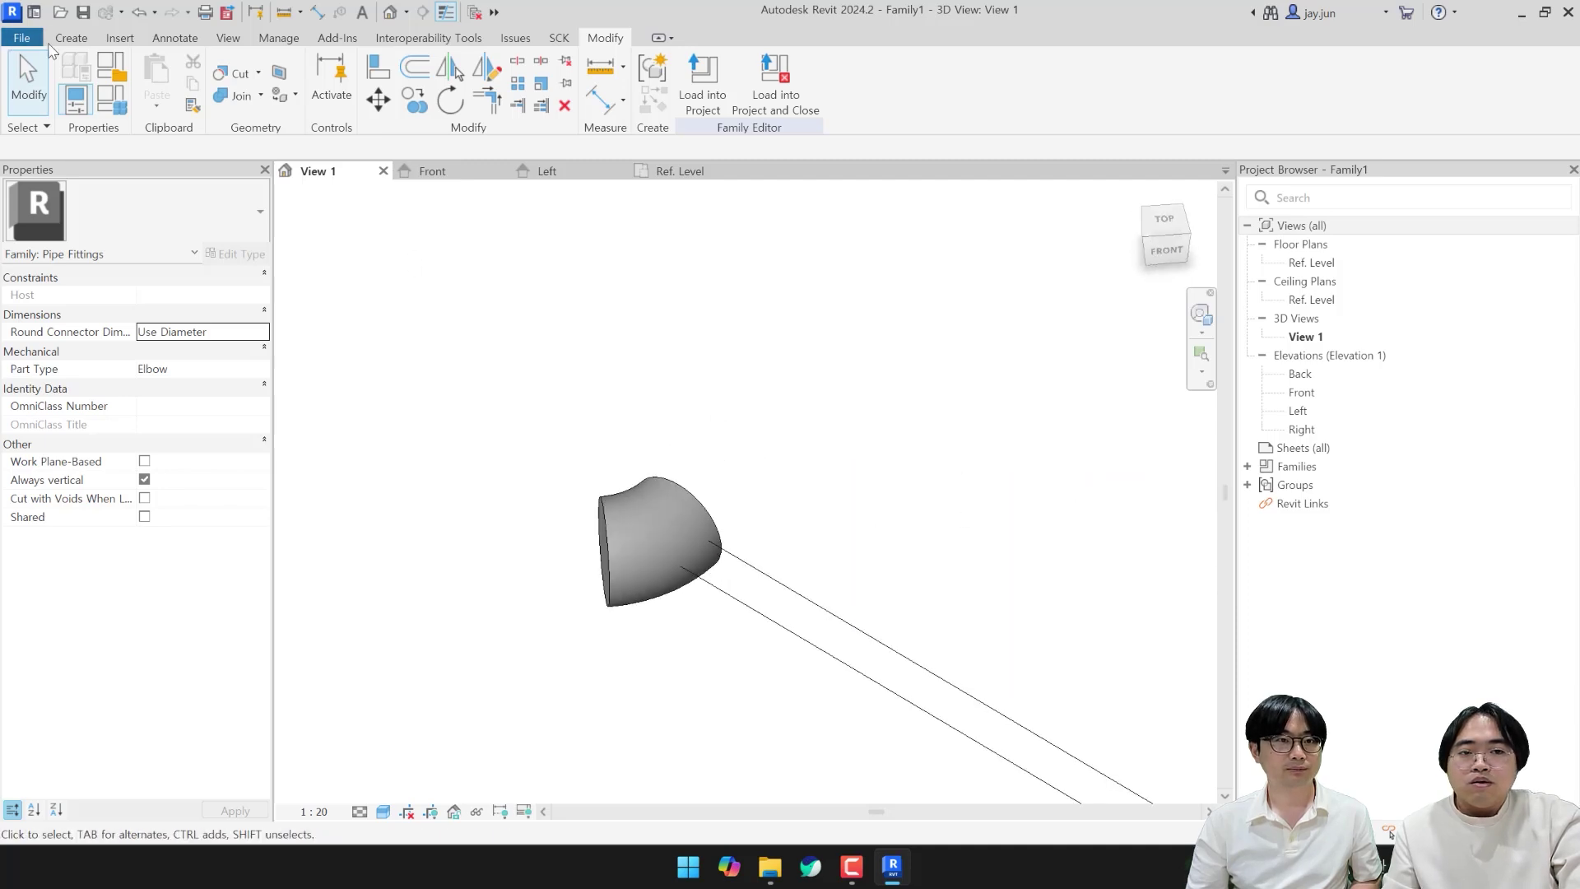
left_click(74, 40)
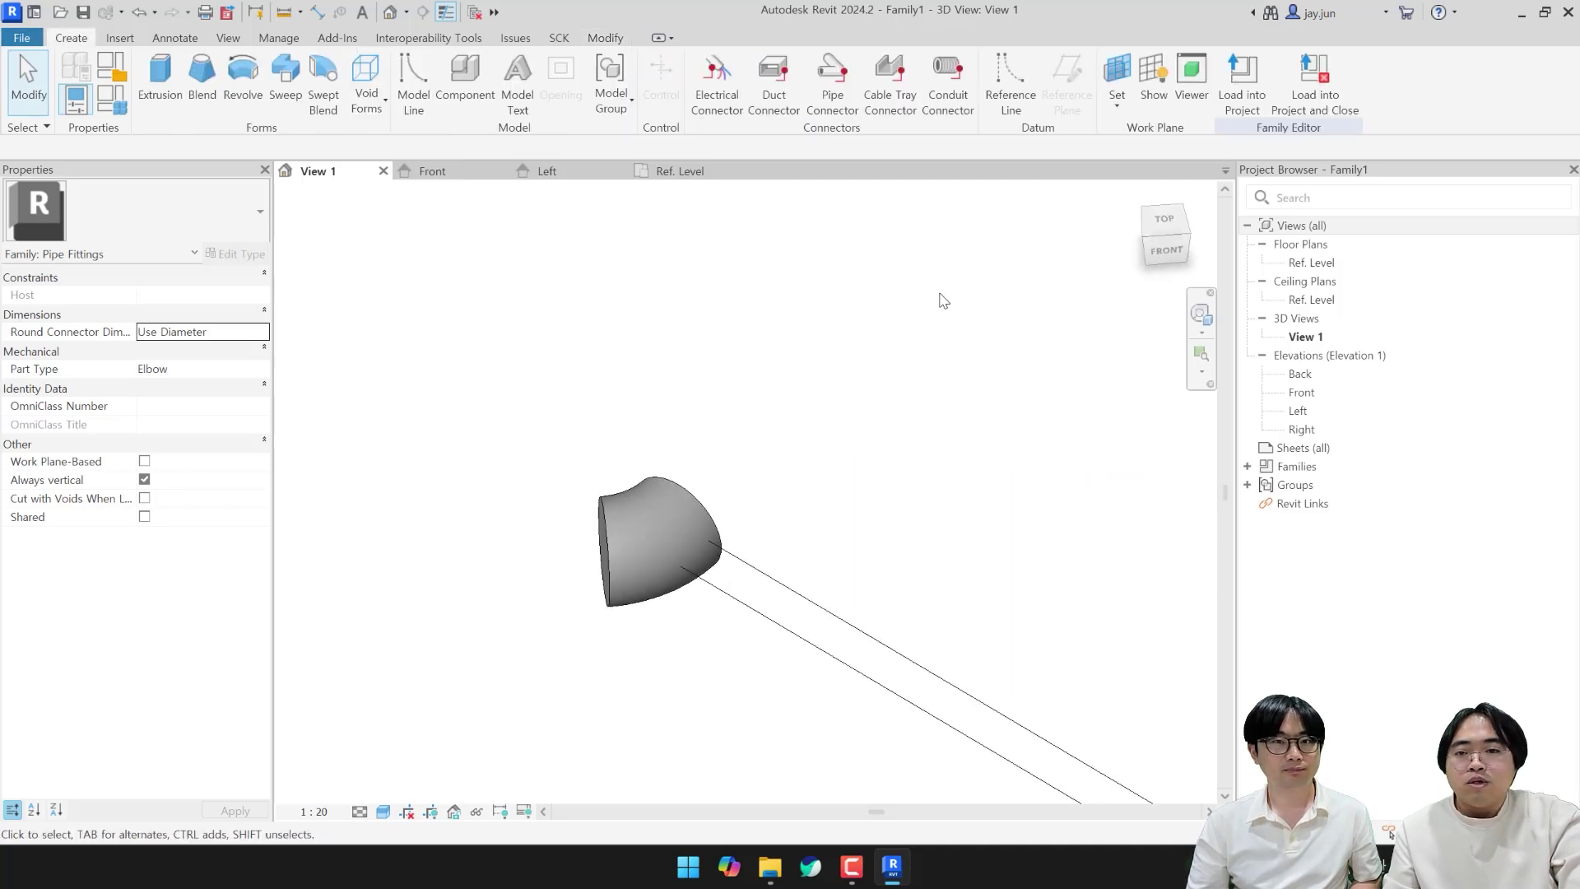
left_click(831, 79)
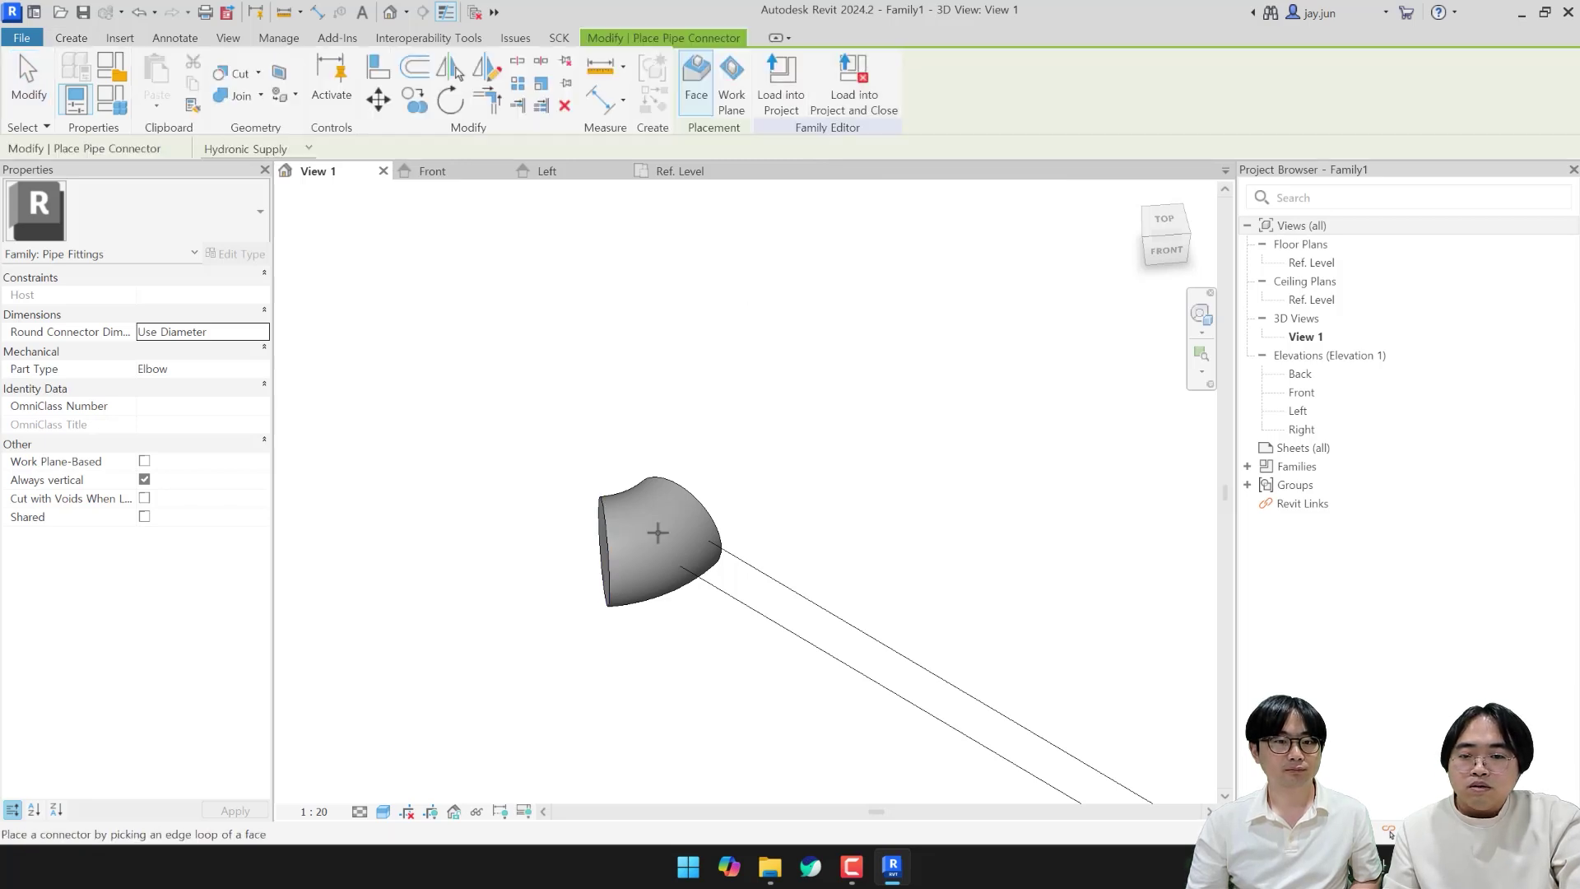
middle_click_drag(655, 529, 669, 522, "shift")
left_click(673, 529)
middle_click_drag(779, 511, 825, 469, "shift")
left_click(549, 545)
key("Escape")
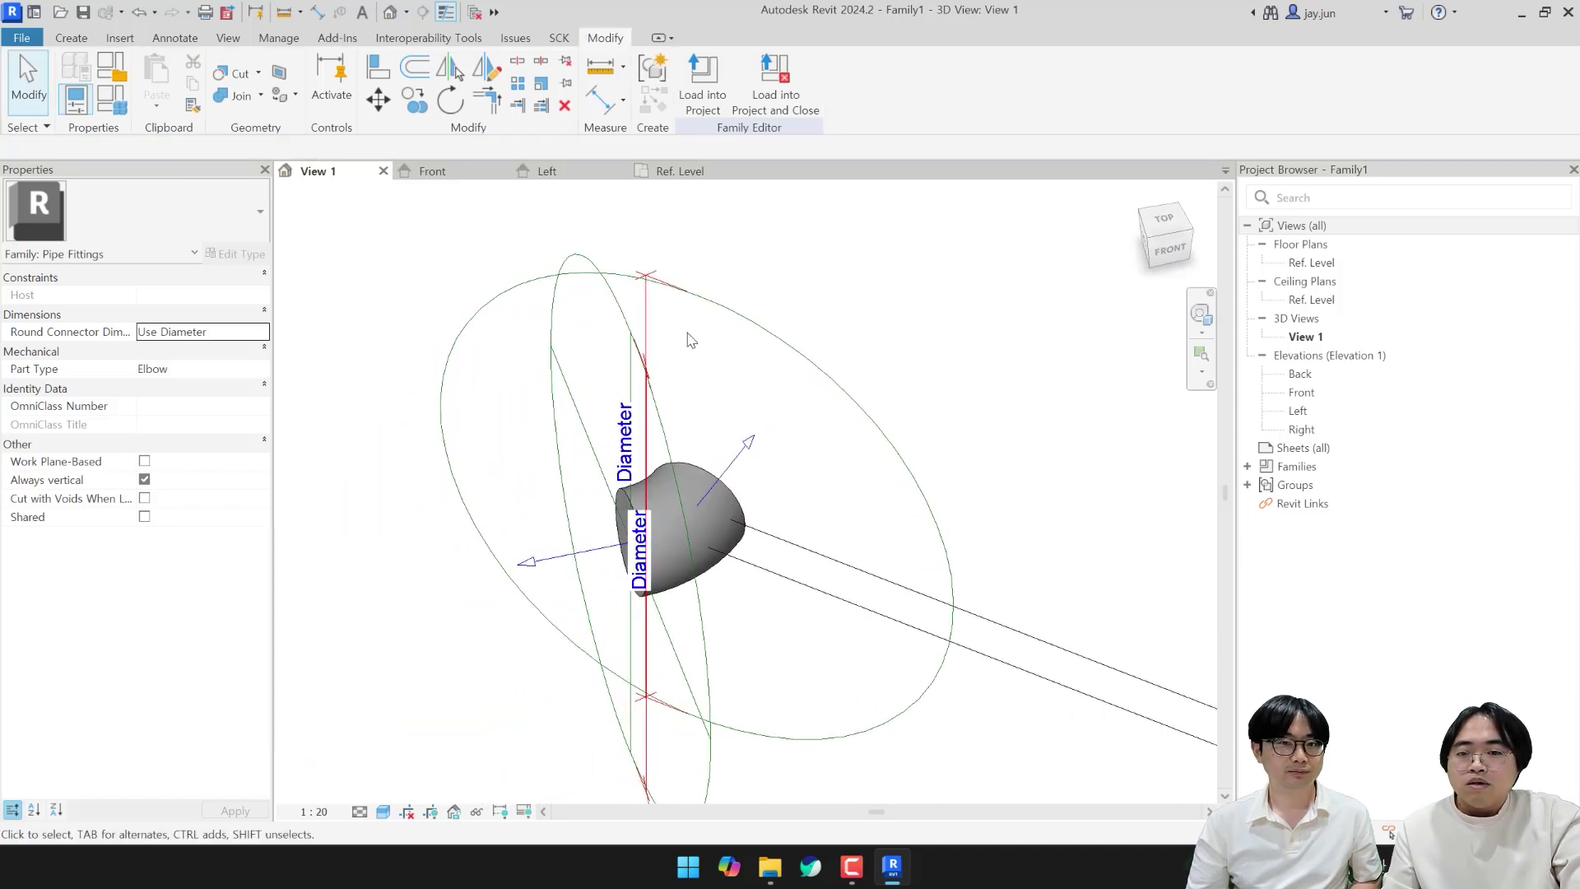
Step: Try the family's round connector dimension as Use Radius, then return it to Use Diameter
left_click_drag(703, 334, 539, 284)
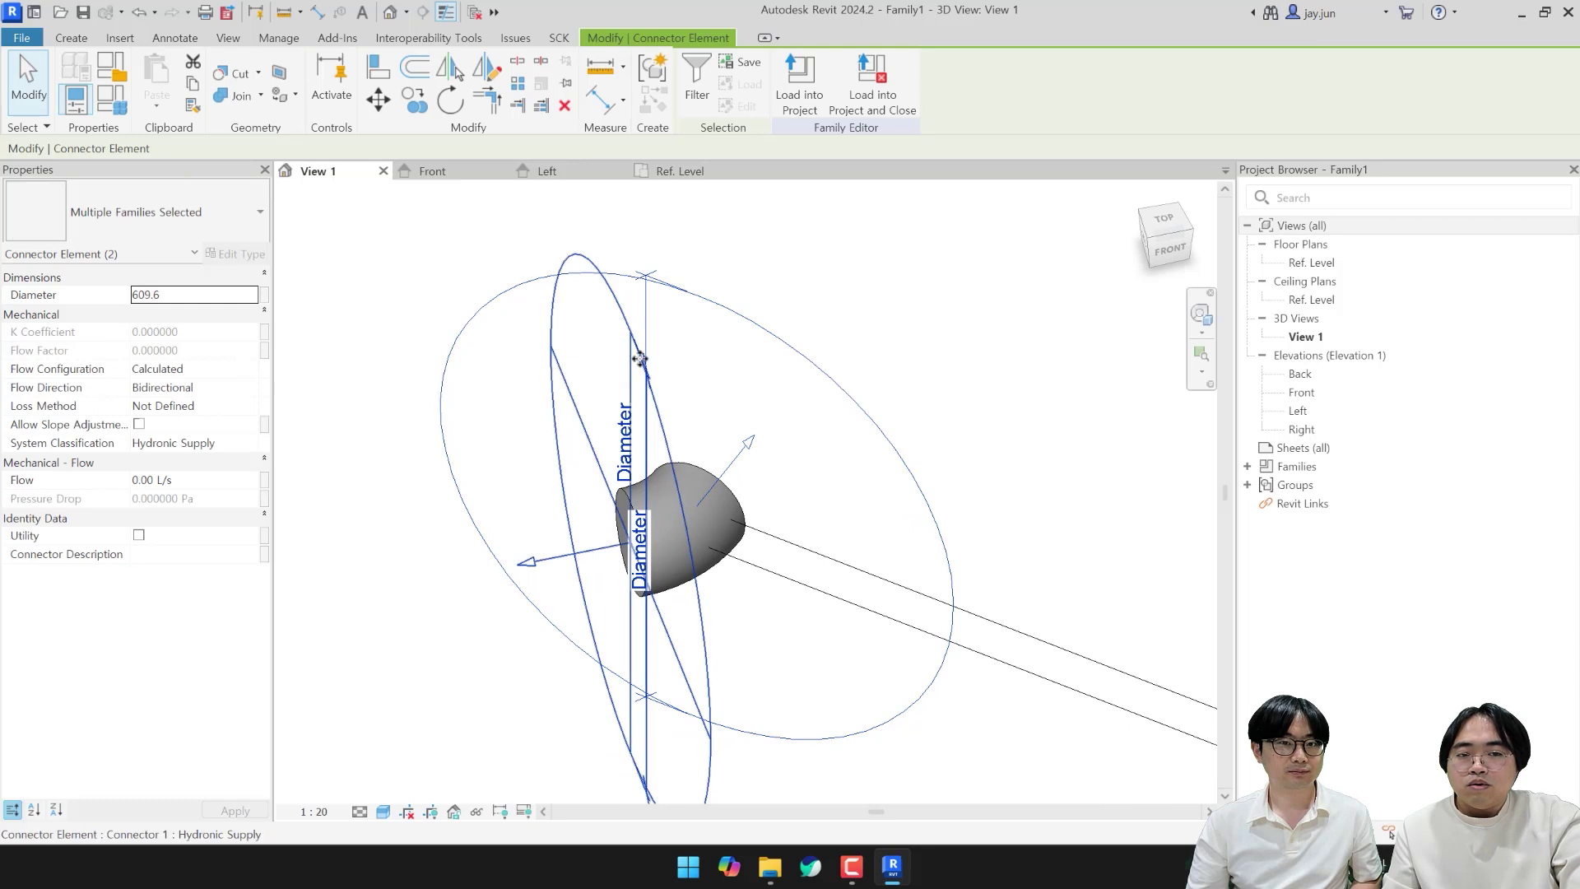
middle_click_drag(779, 382, 808, 360)
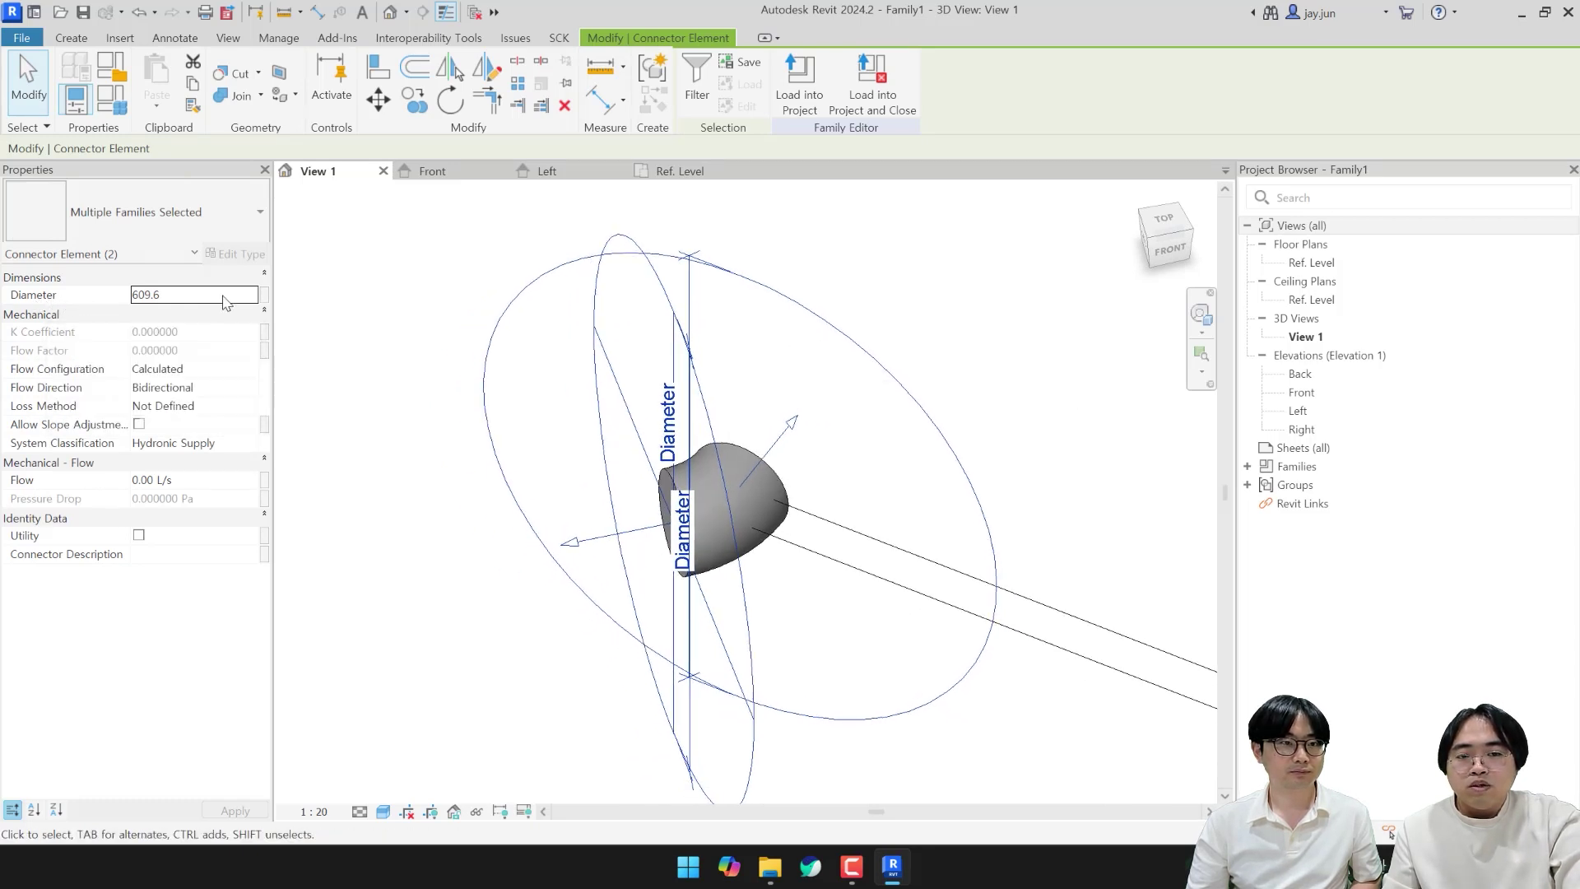
left_click(386, 303)
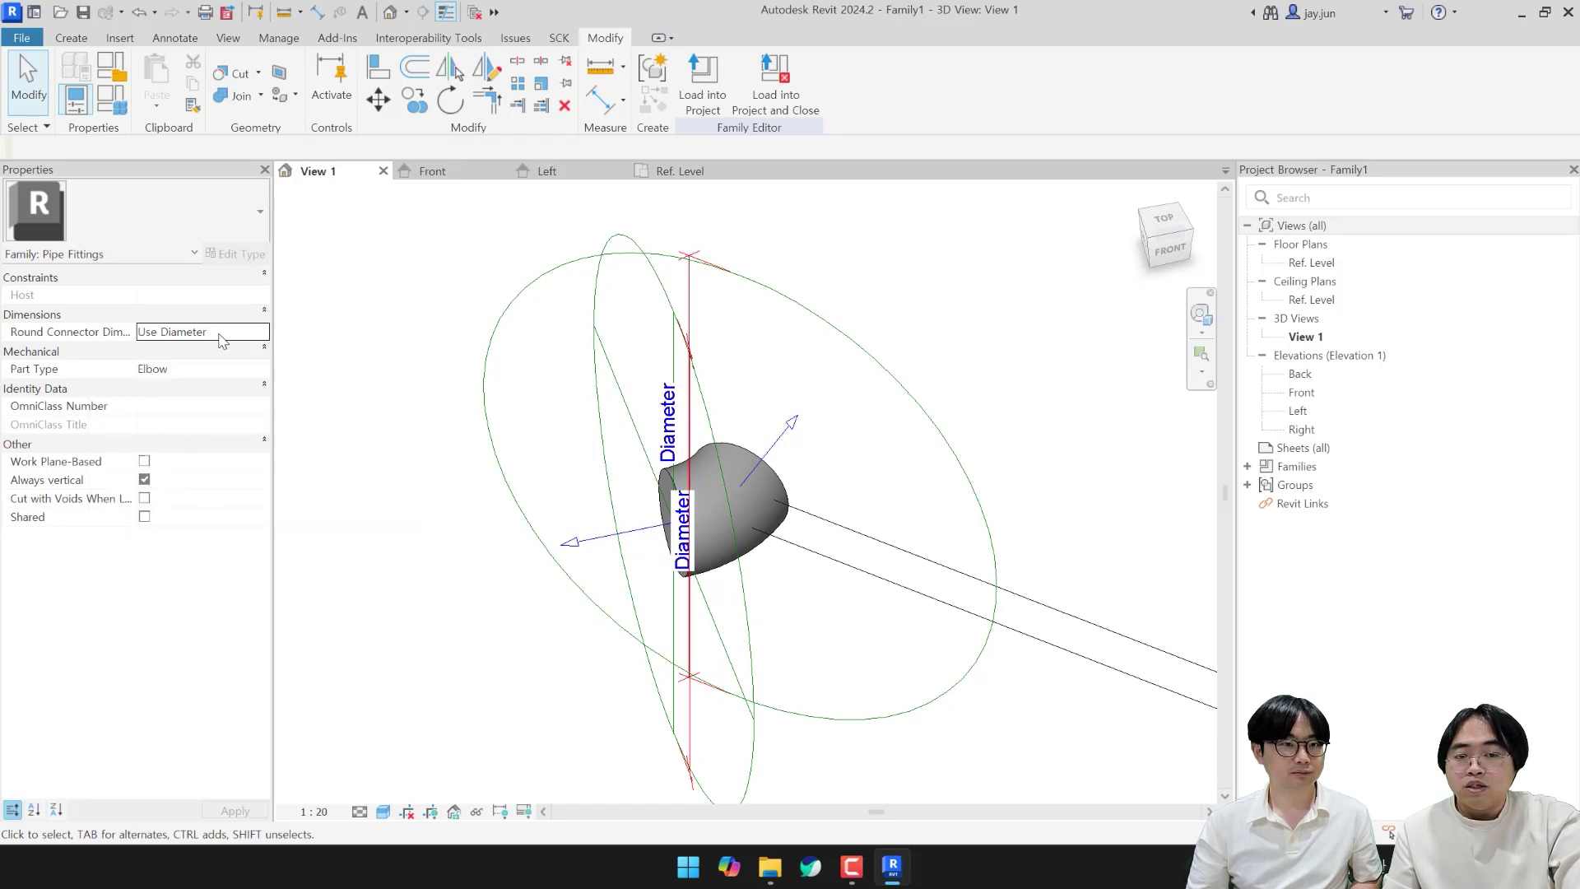
left_click(262, 334)
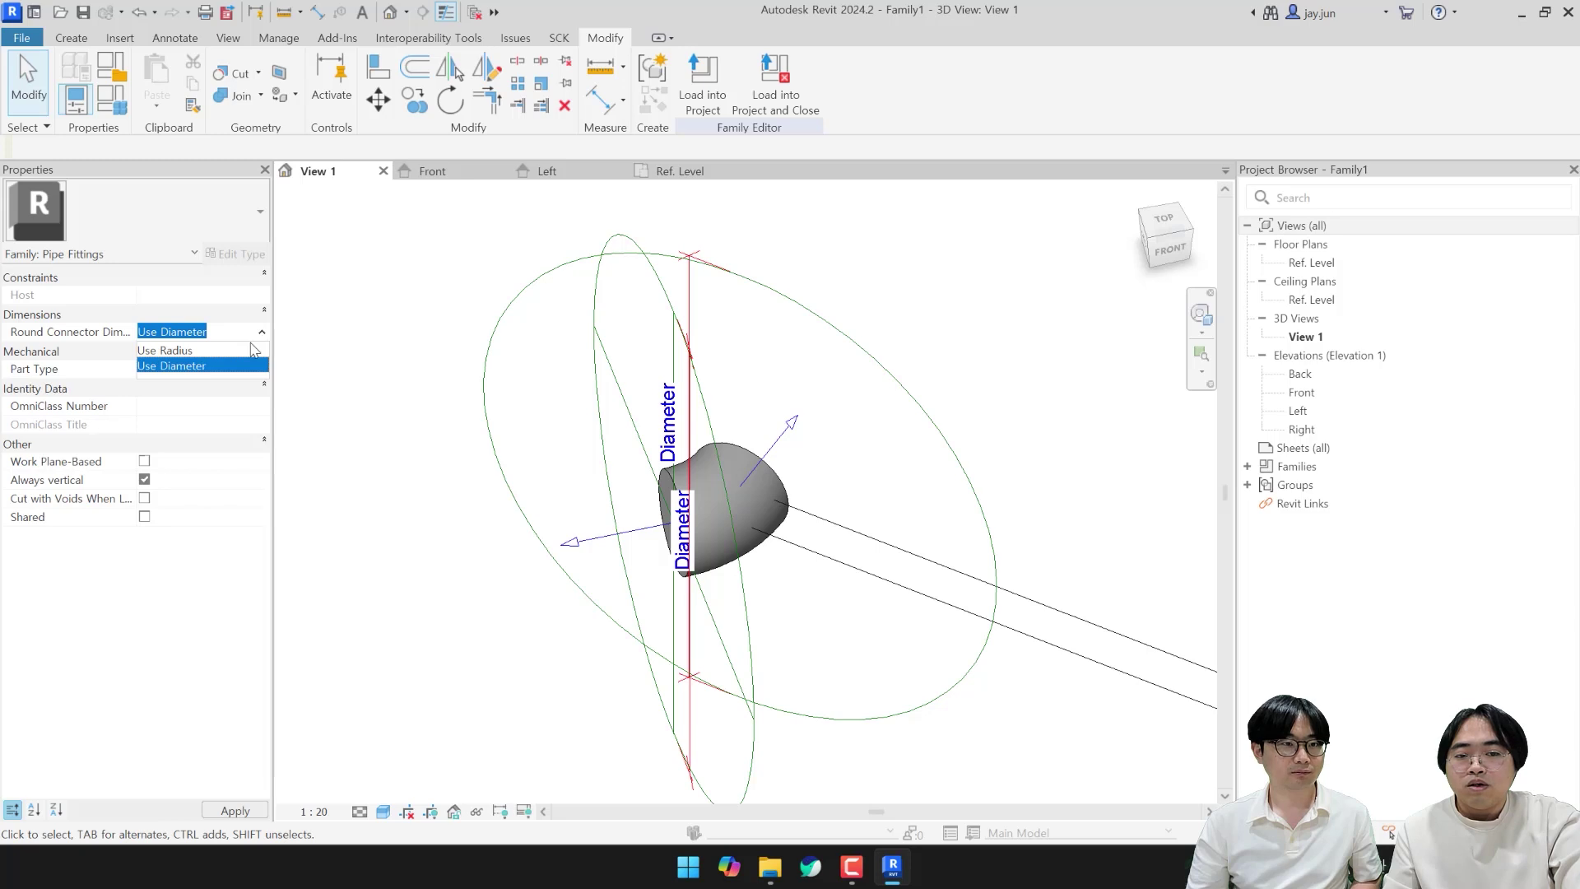
left_click(168, 351)
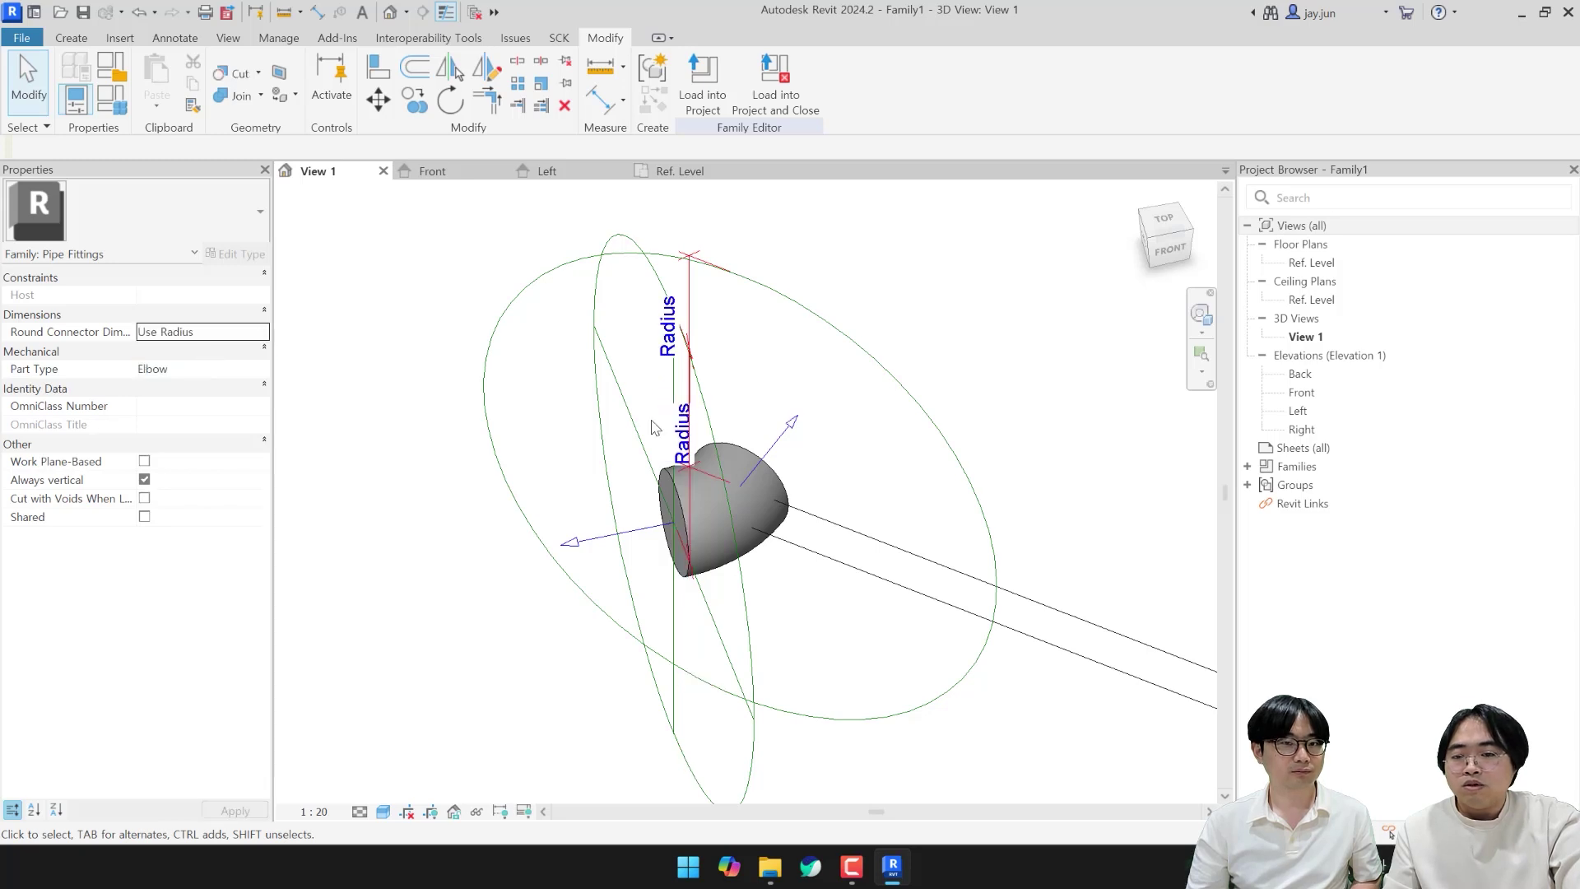
left_click(262, 334)
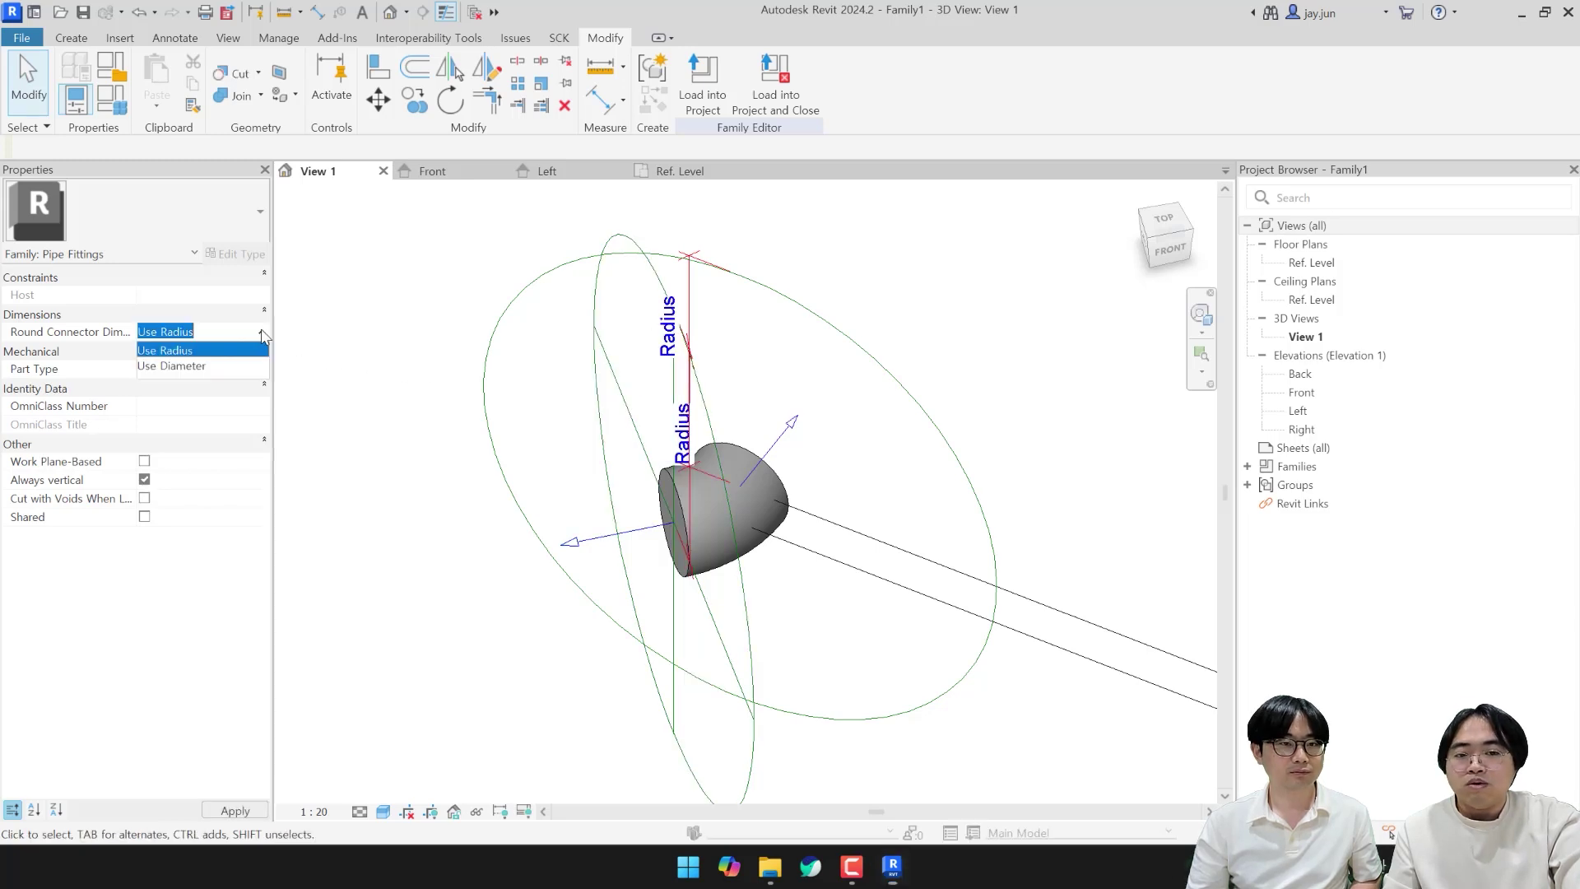
left_click(234, 367)
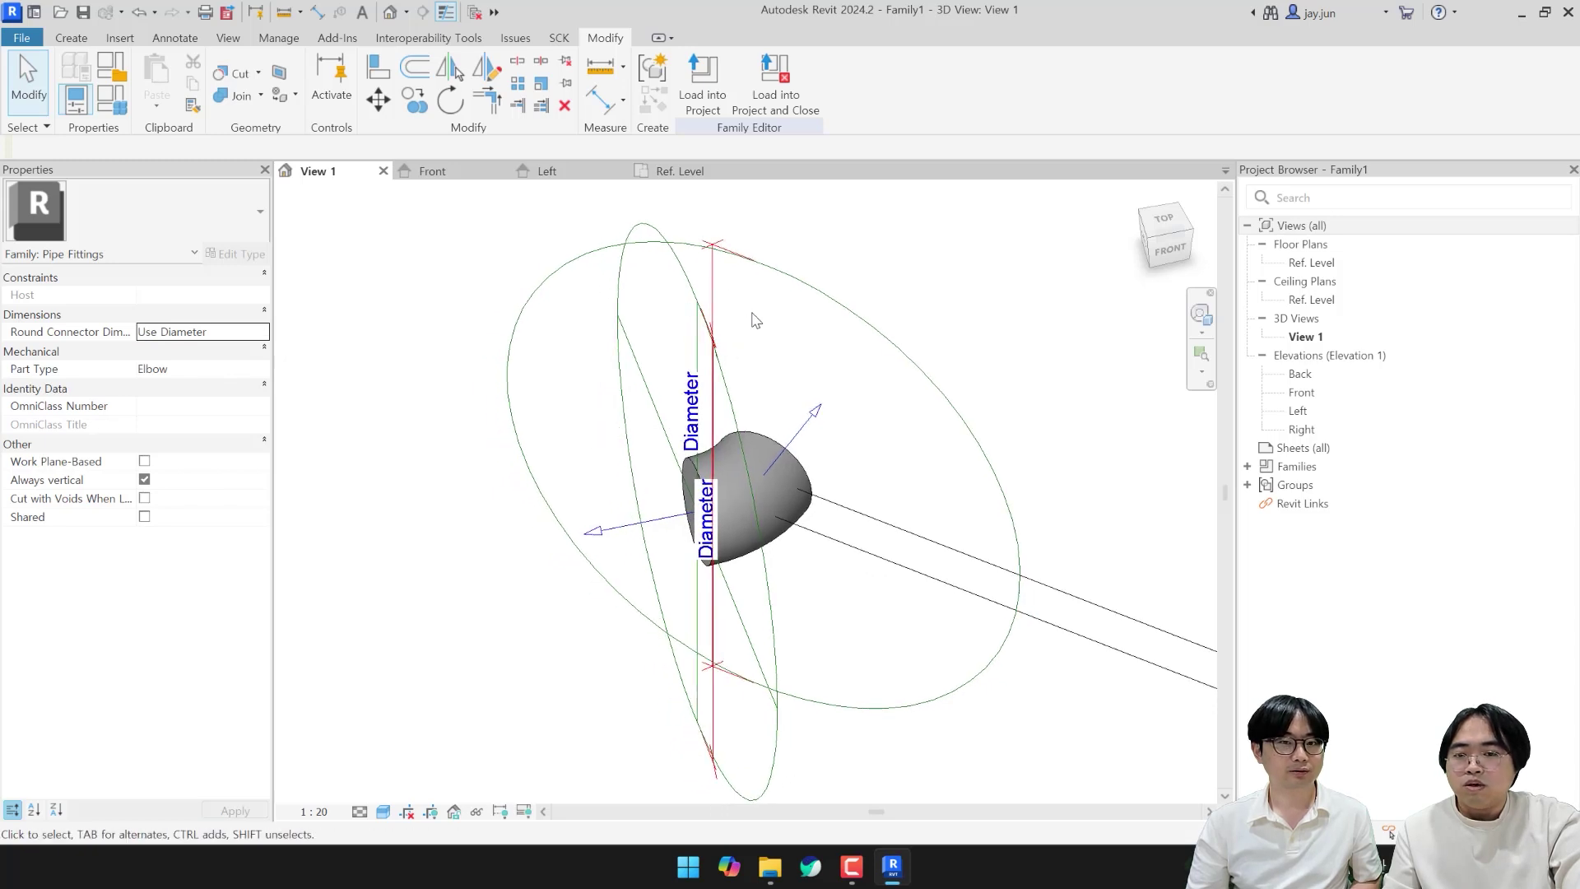
Step: Associate the diameter of both pipe connectors with the Diameter family parameter
left_click(737, 284)
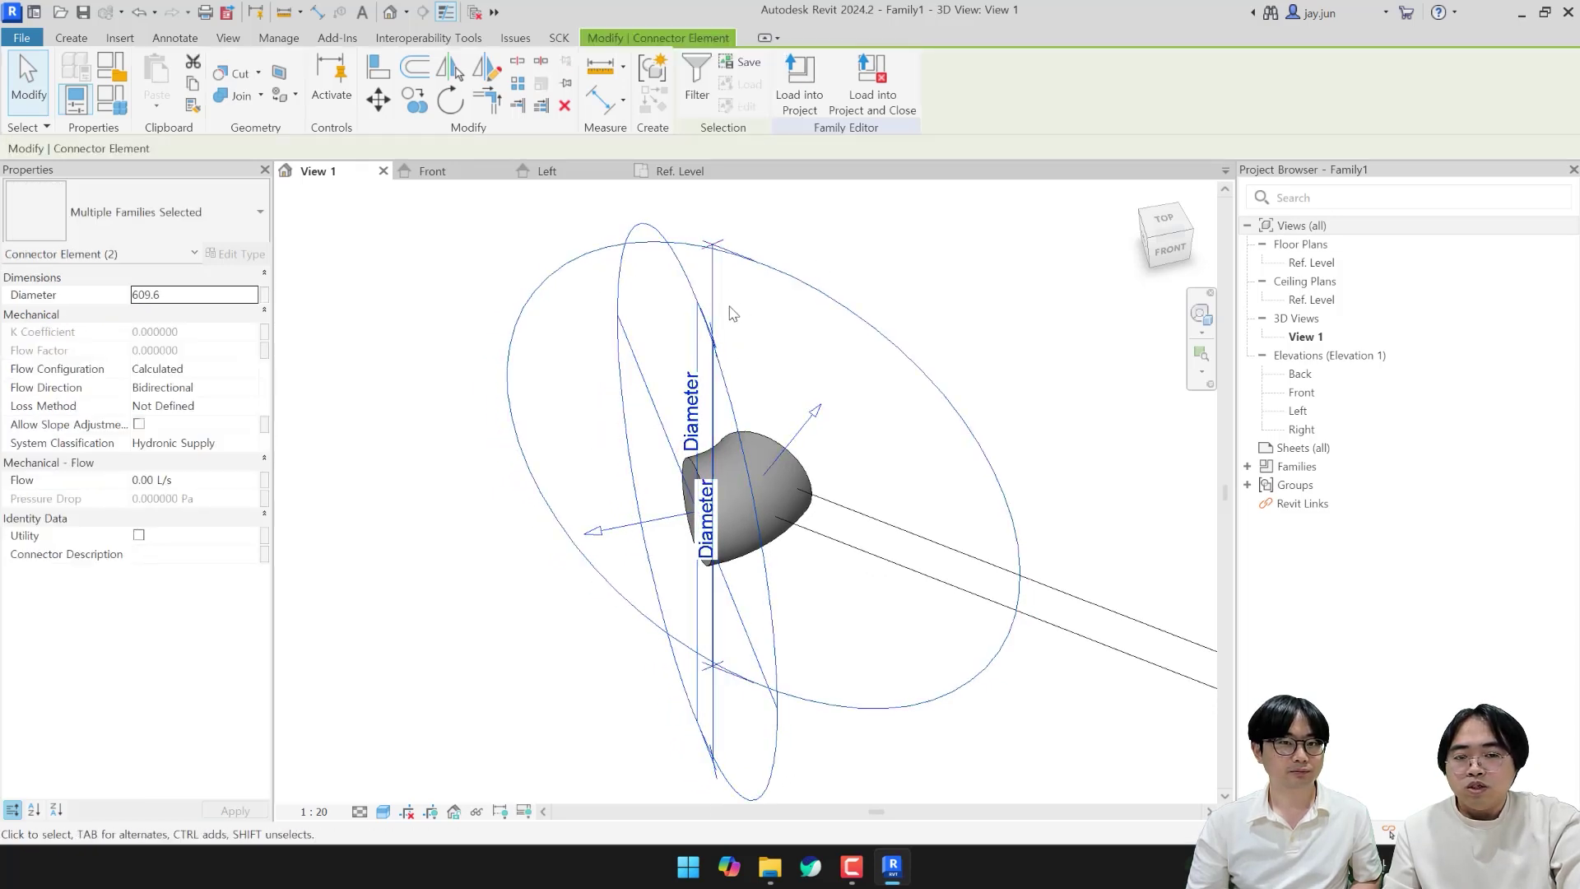
left_click(264, 294)
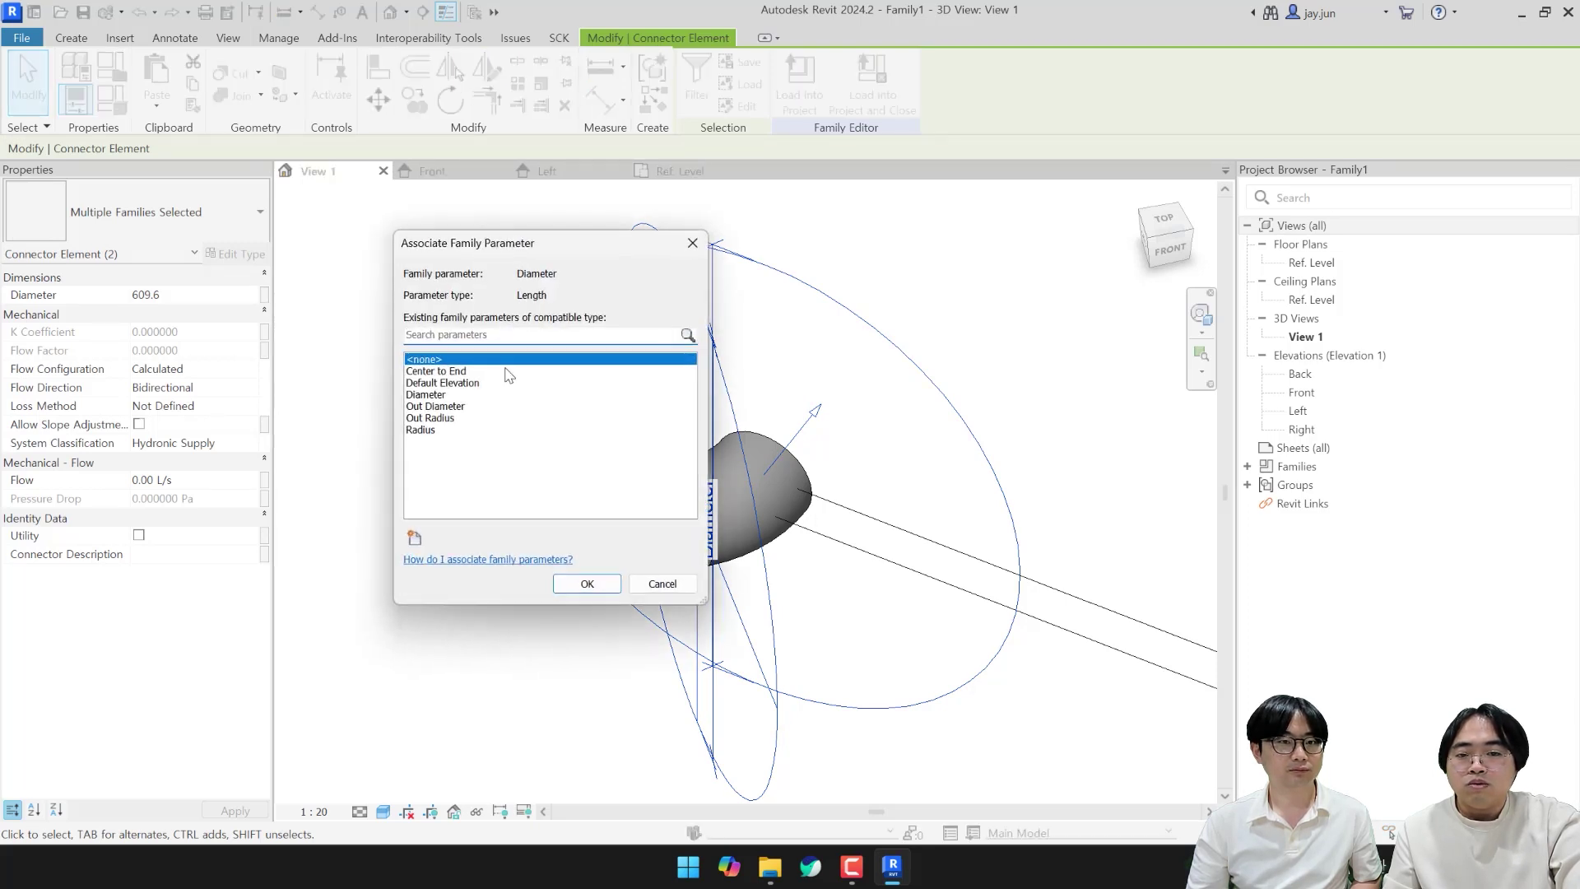
left_click(441, 396)
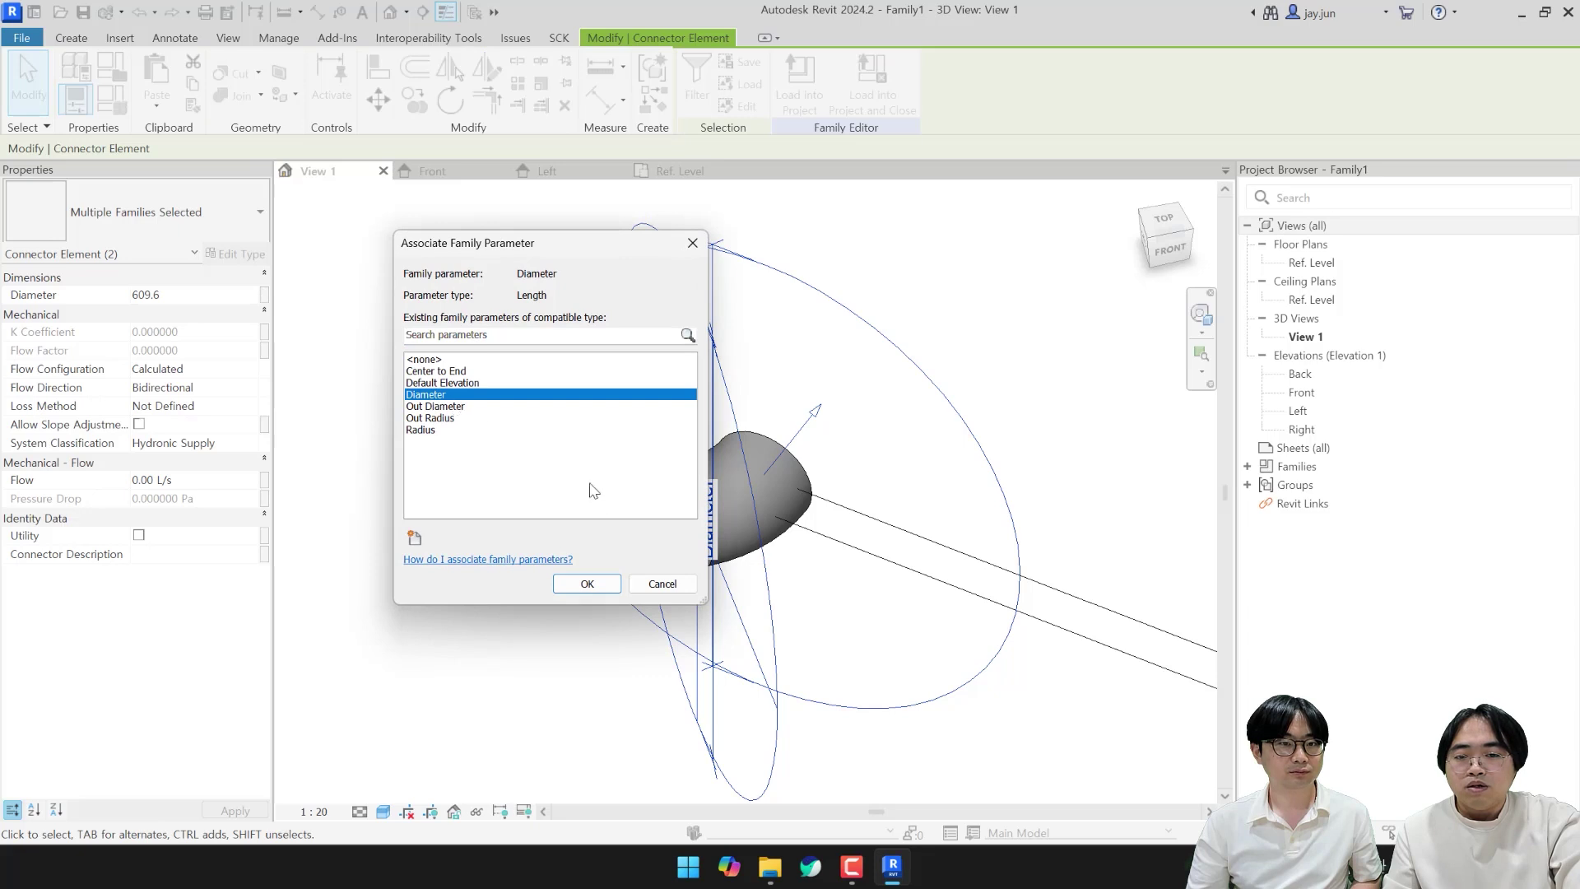
left_click(587, 584)
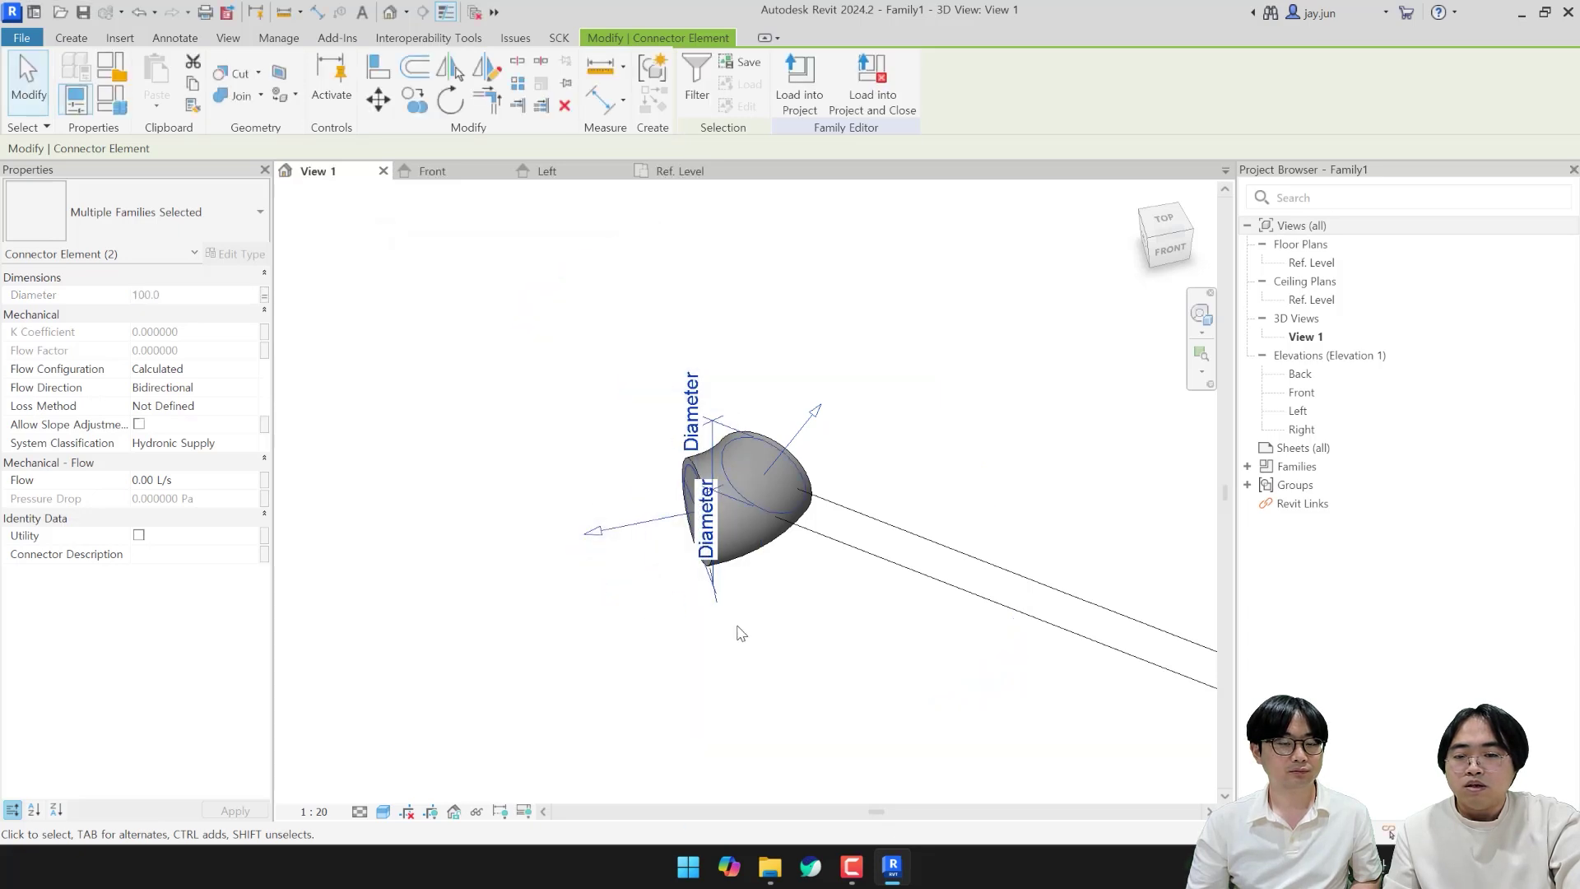
Step: Examine the pipe connectors on both elbow ends and their shared properties in the 3D view
left_click(583, 520)
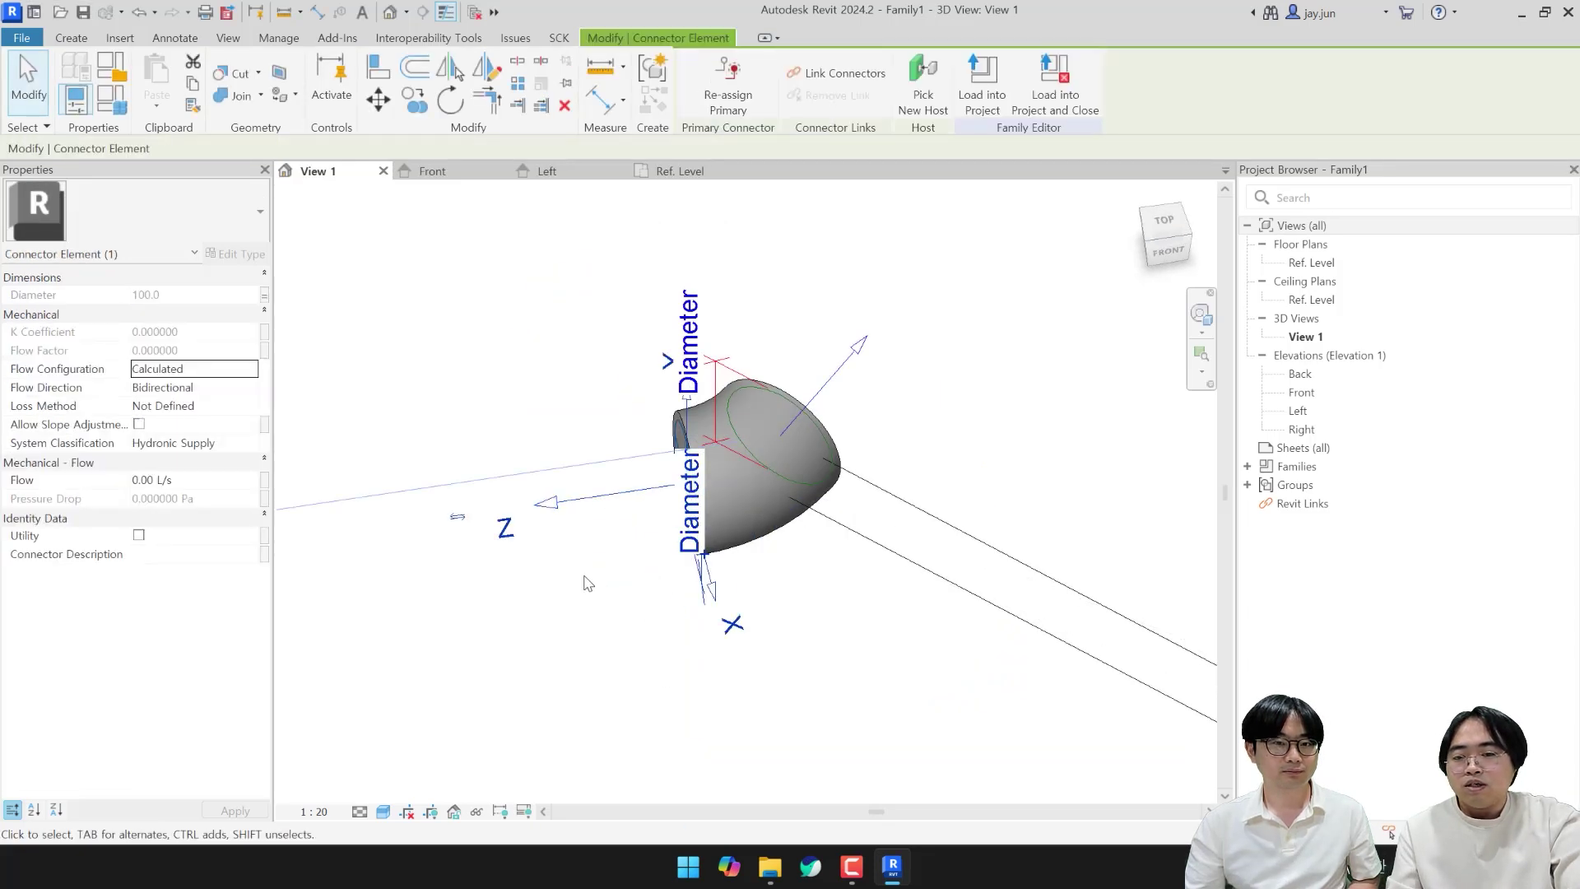
mouse_move(591, 608)
middle_mouse_down()
mouse_move(624, 612)
mouse_move(622, 633)
middle_mouse_up()
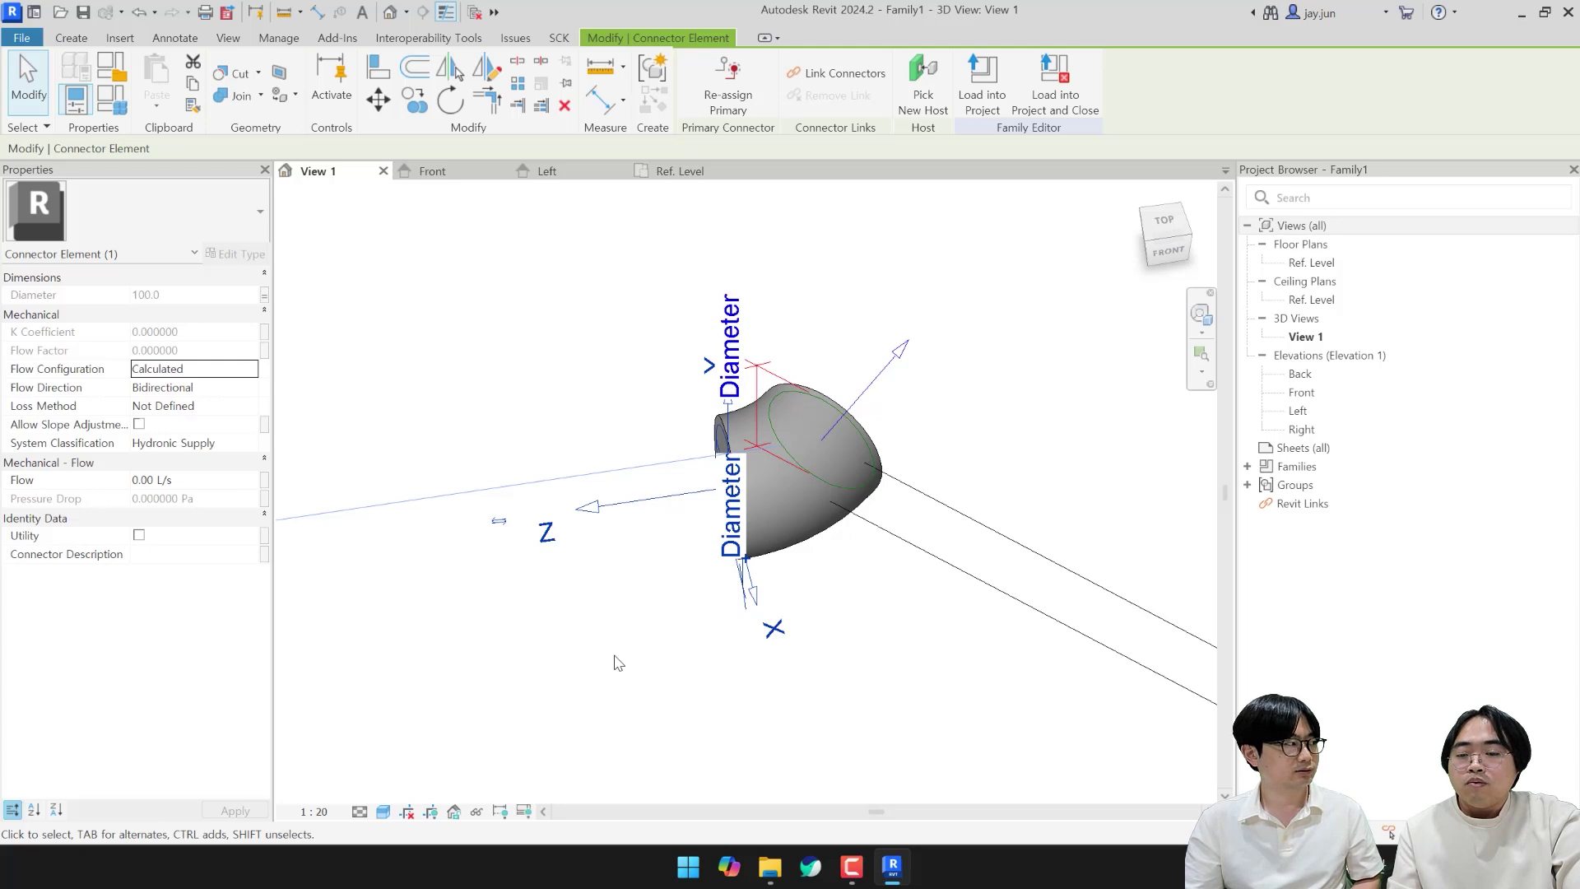
left_click(618, 662)
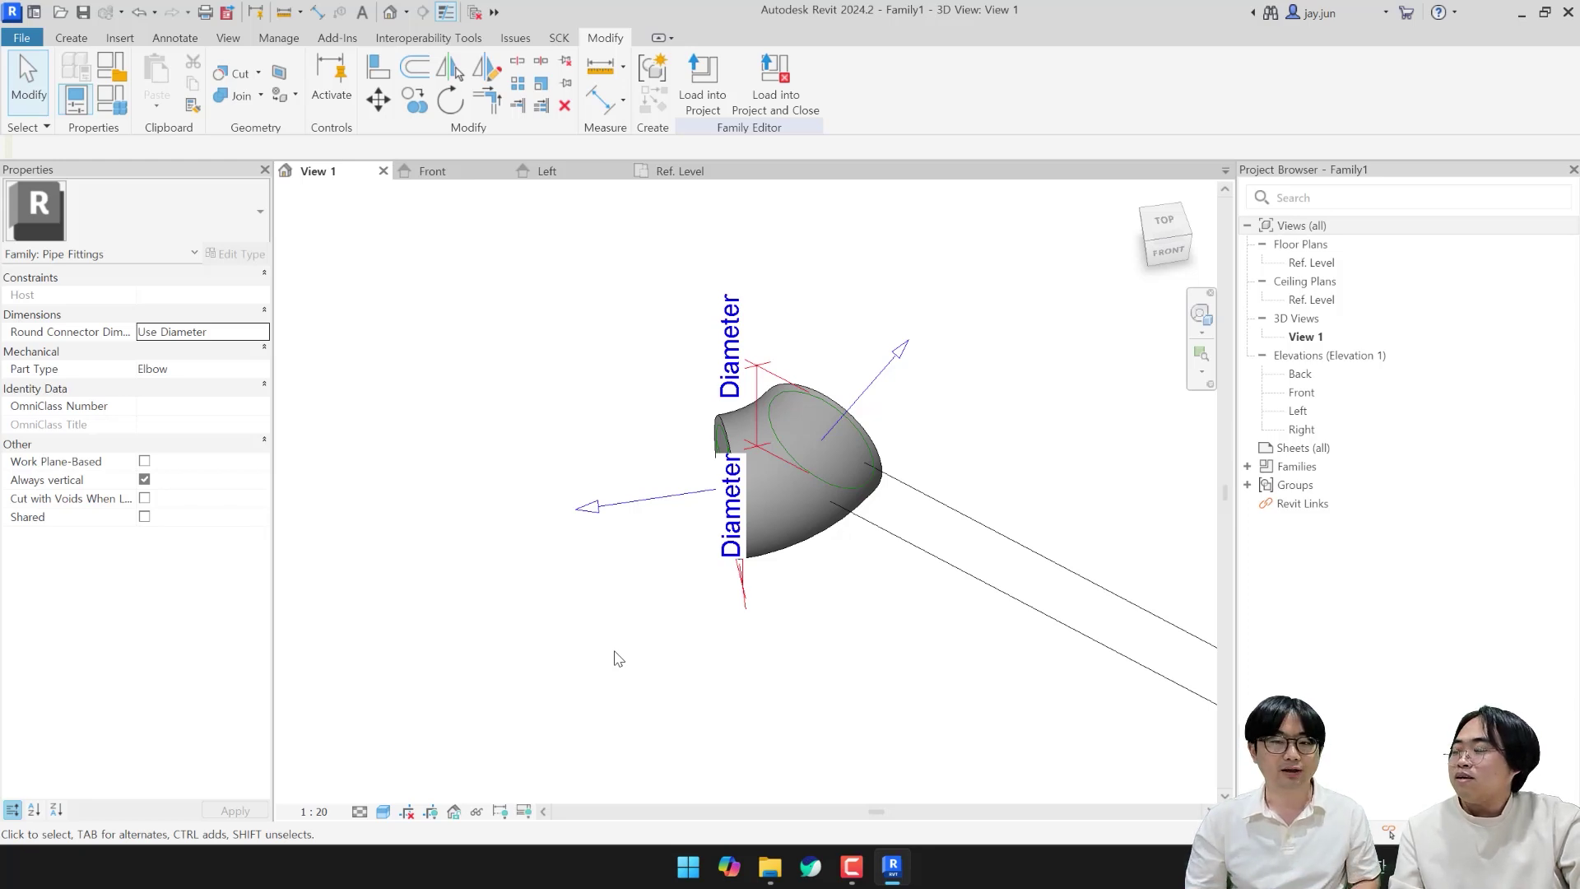
middle_click_drag(618, 658, 585, 662)
mouse_move(938, 423)
middle_mouse_down("shift")
mouse_move(927, 448)
mouse_move(941, 449)
middle_mouse_up("shift")
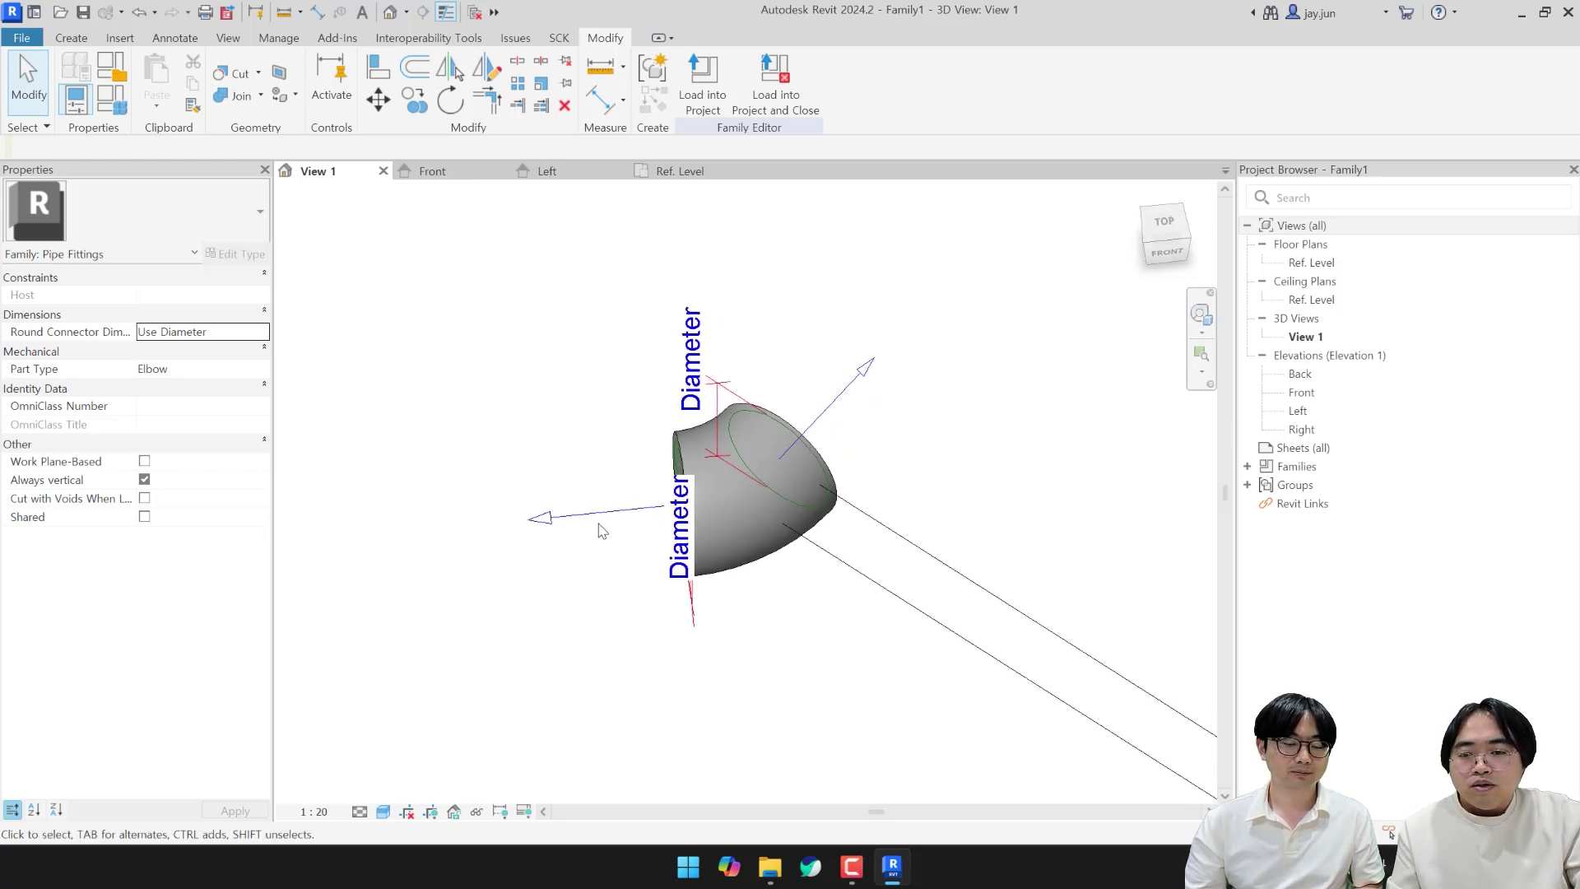
left_click(561, 517)
left_click(838, 401, "ctrl")
middle_click_drag(887, 436, 889, 492, "shift")
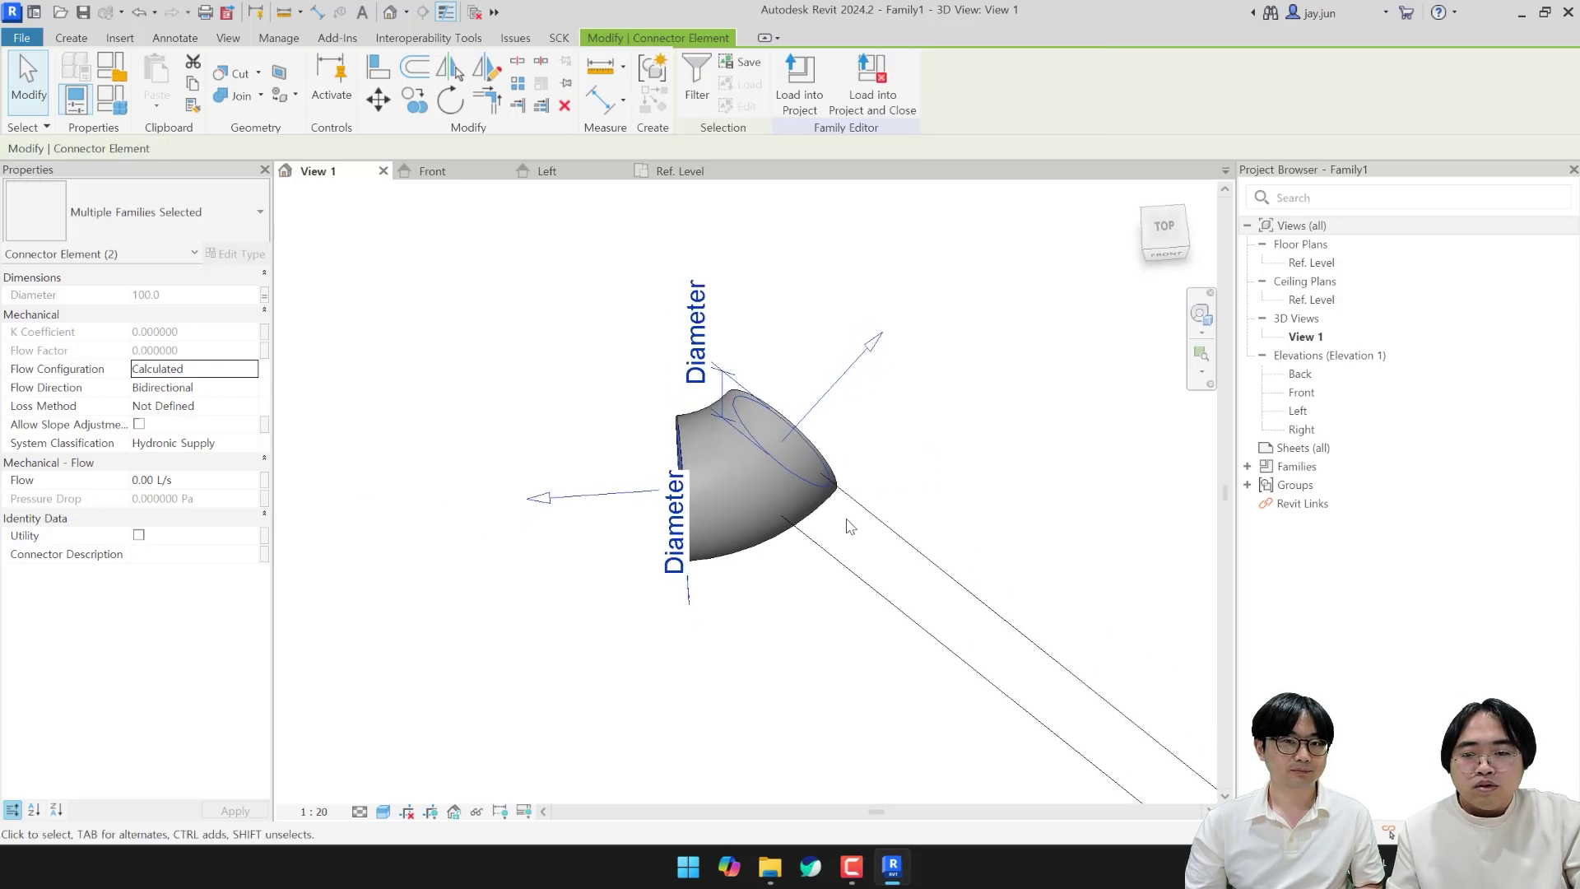
left_click(914, 426)
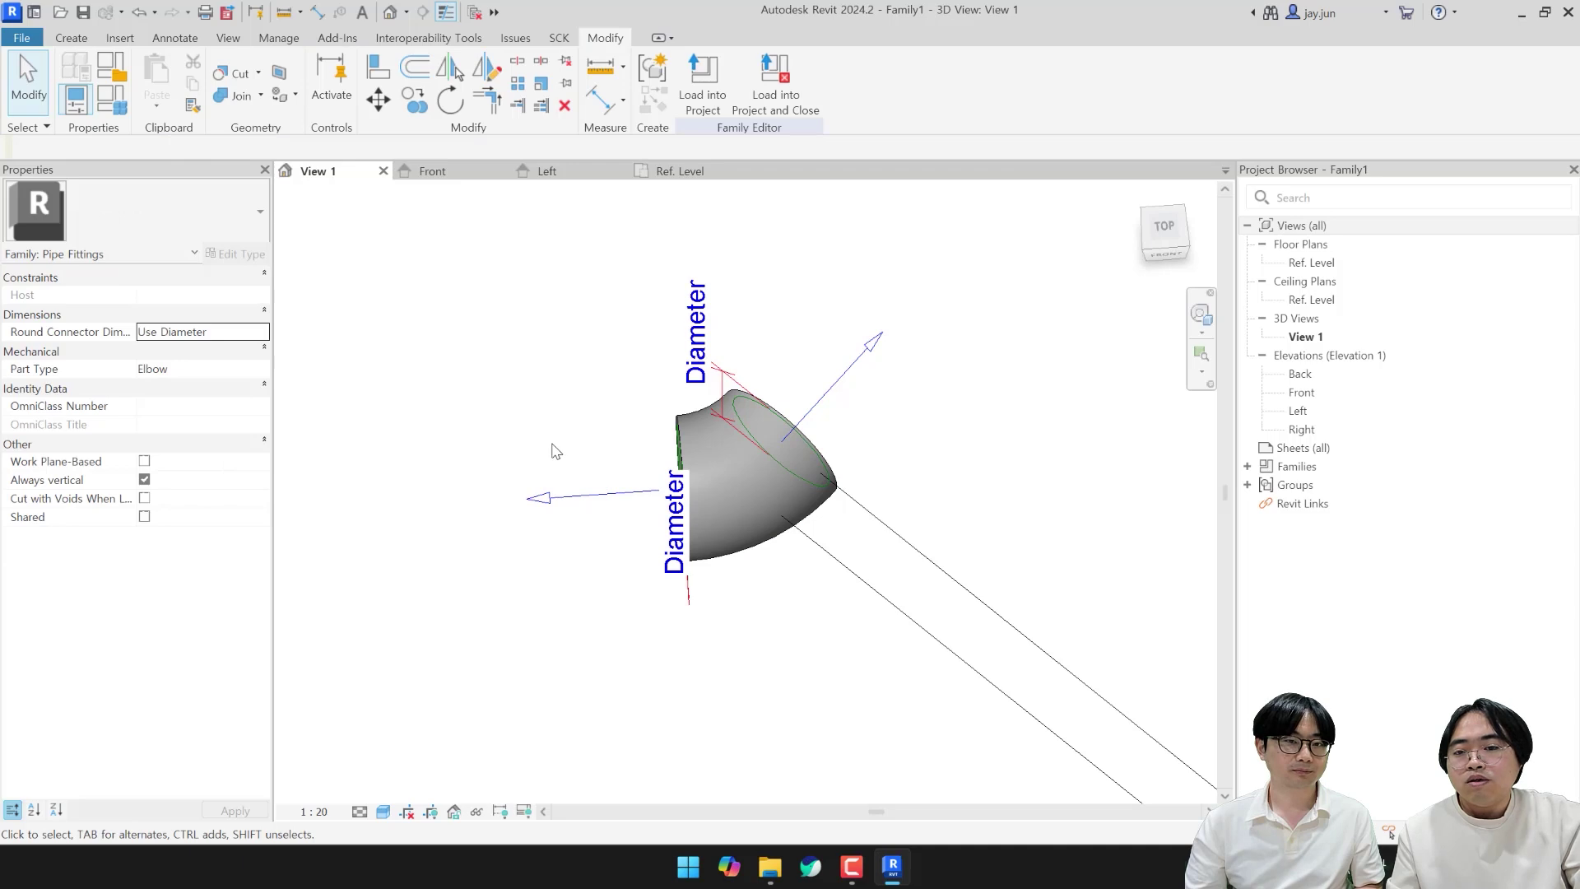
middle_click_drag(556, 450, 550, 469)
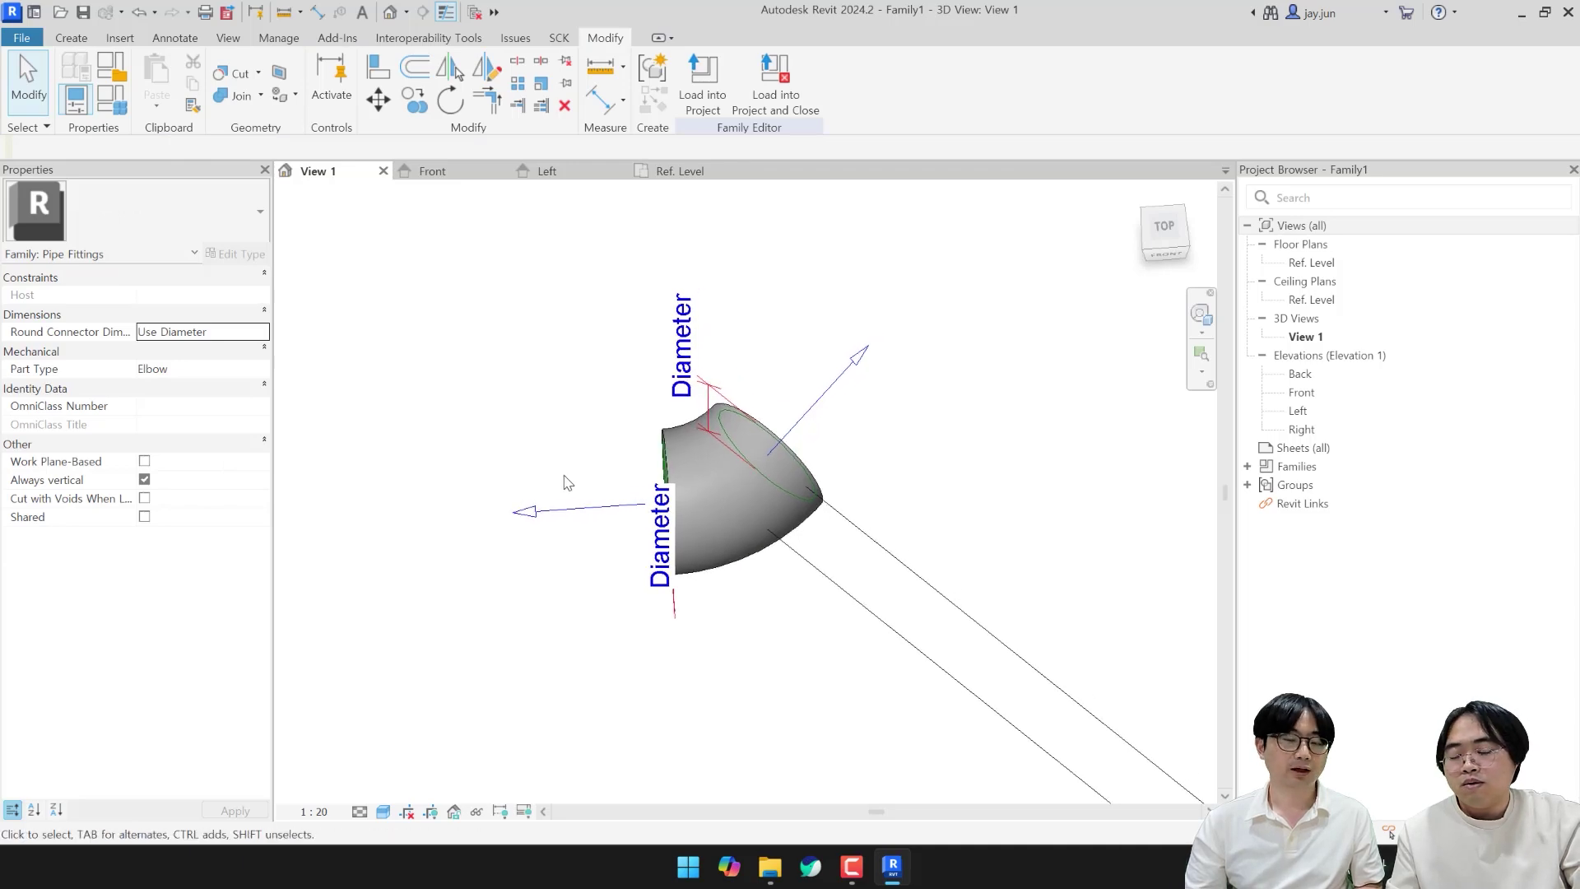
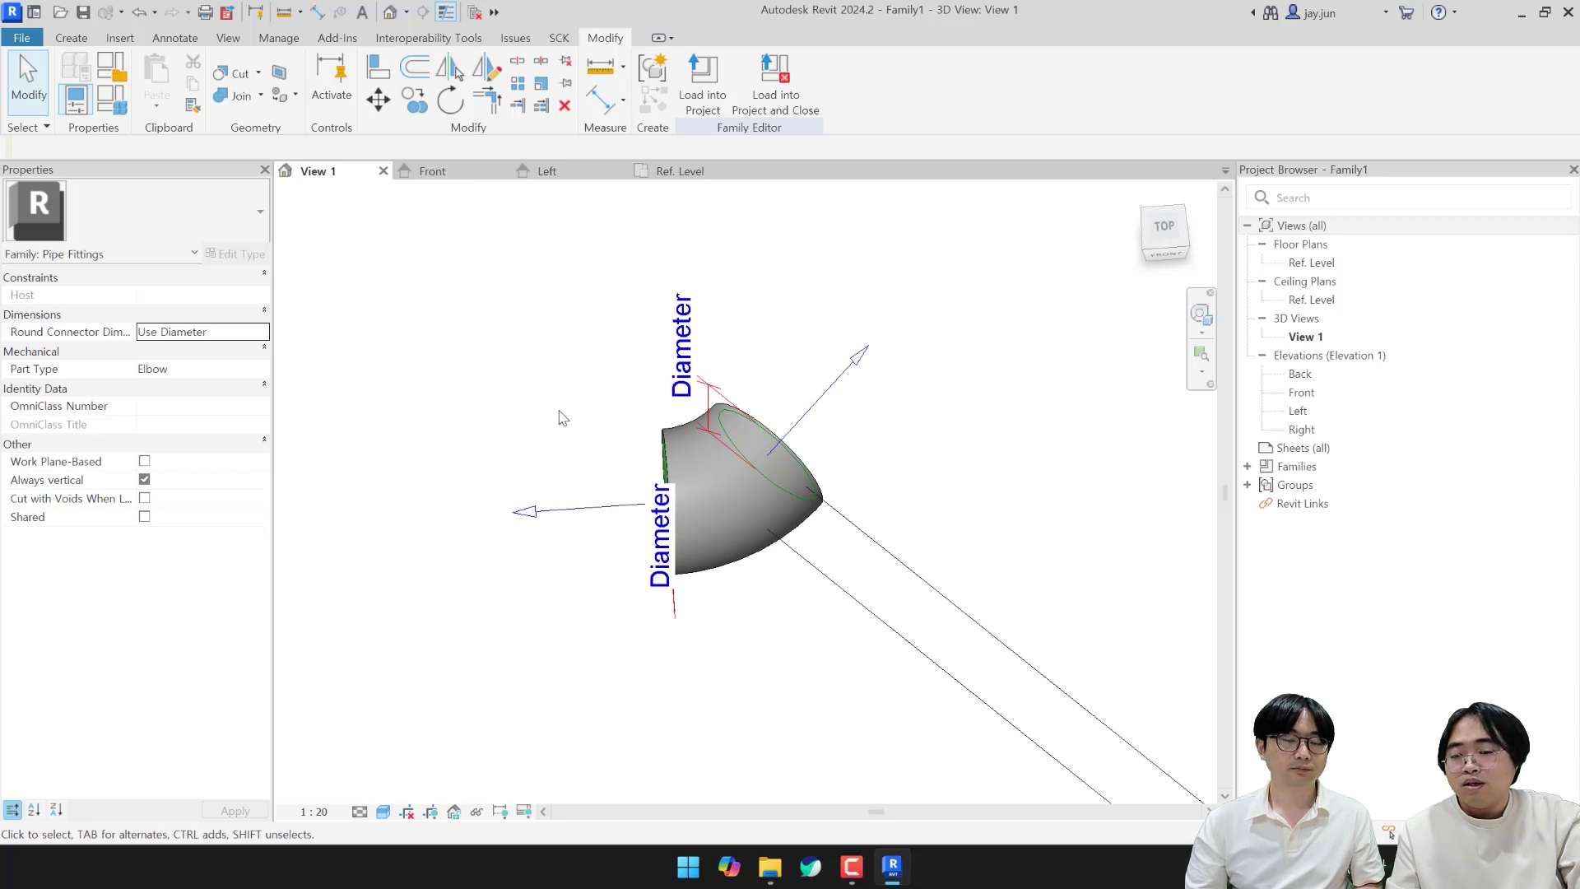
Step: Link the pipe connector on one elbow end to the connector on the other end
left_click(563, 509)
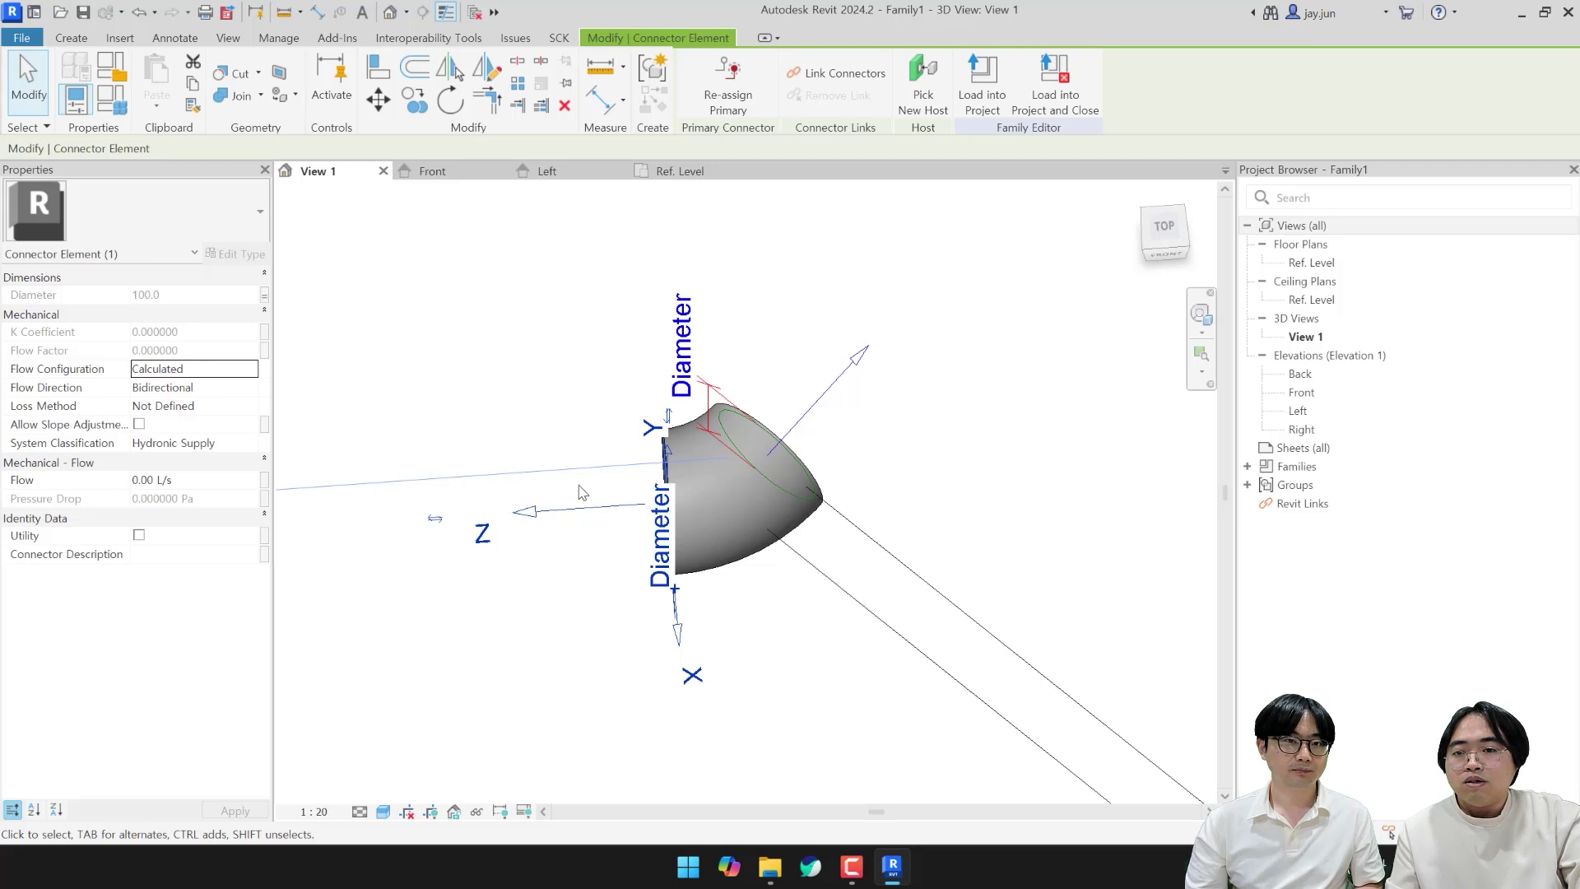
left_click(825, 76)
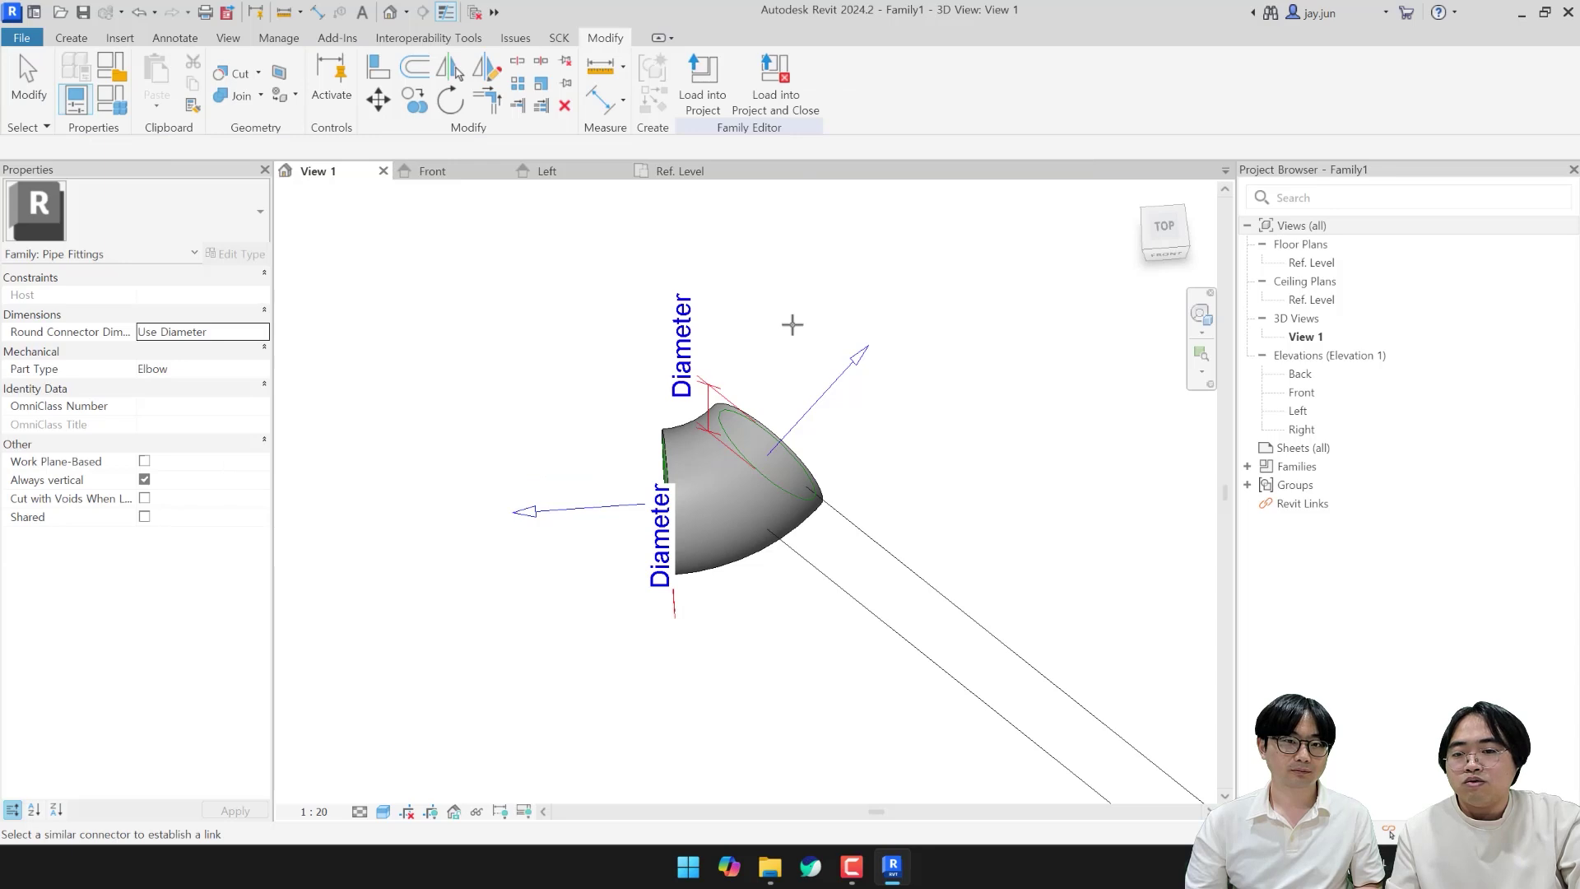
left_click(813, 406)
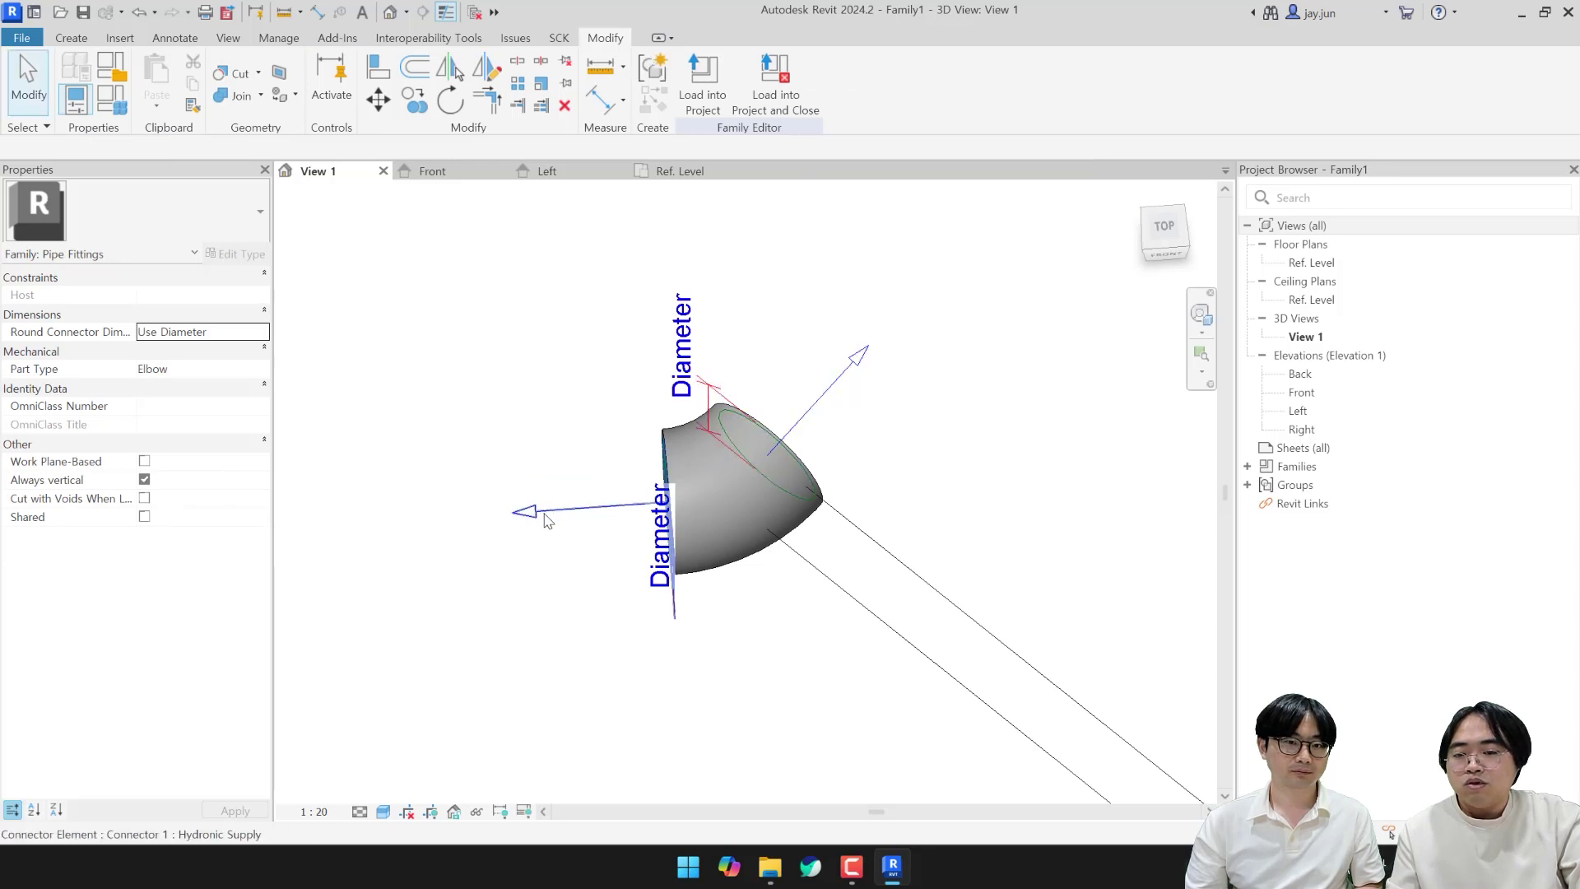
left_click(527, 511)
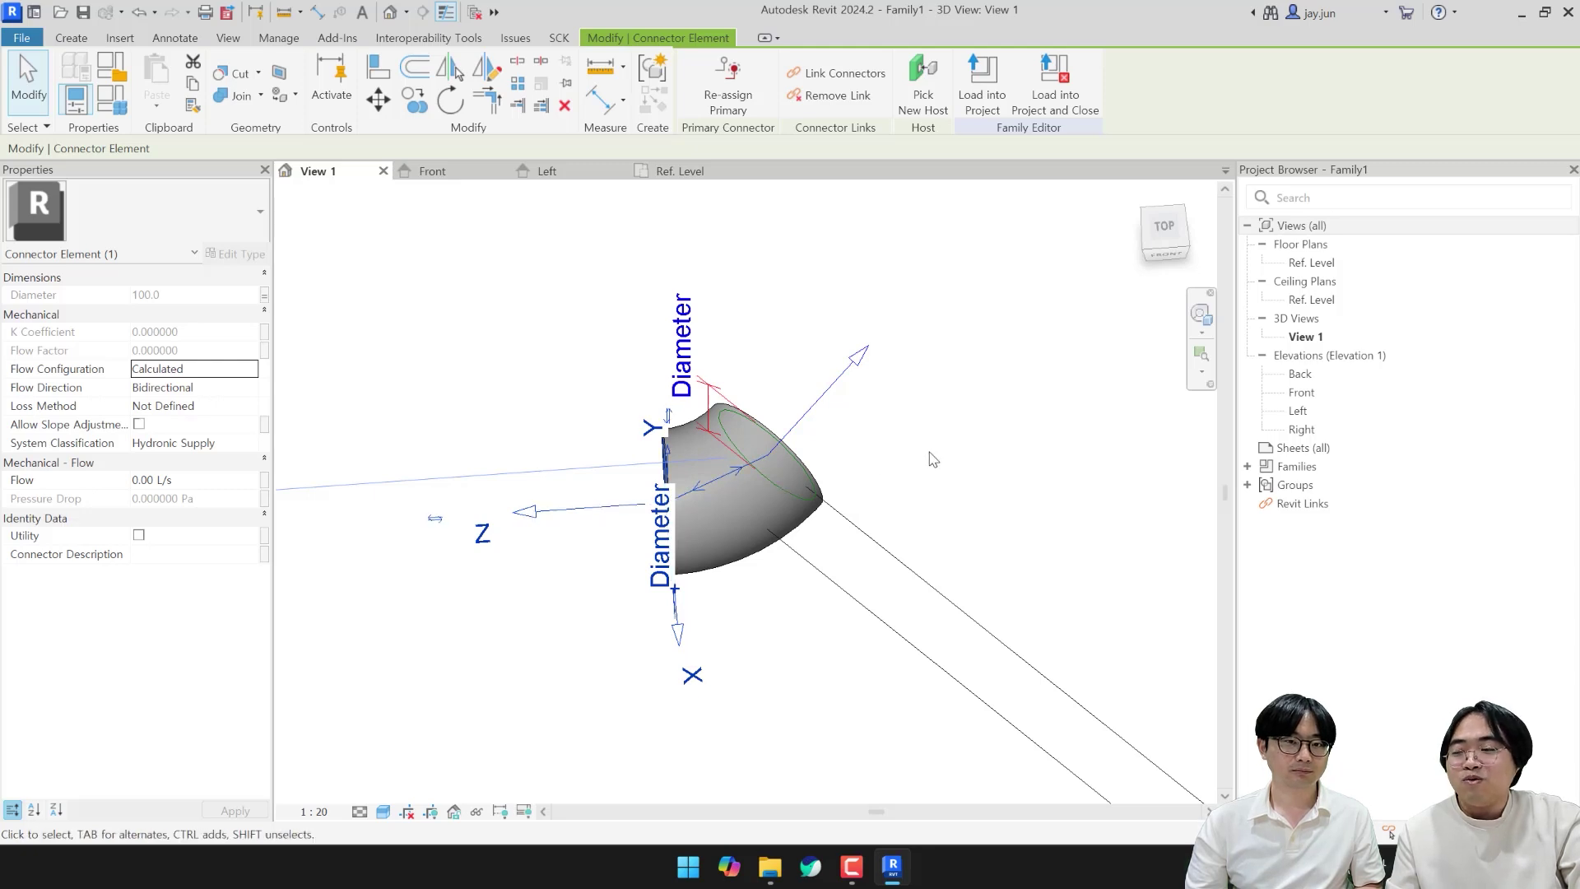
left_click(968, 462)
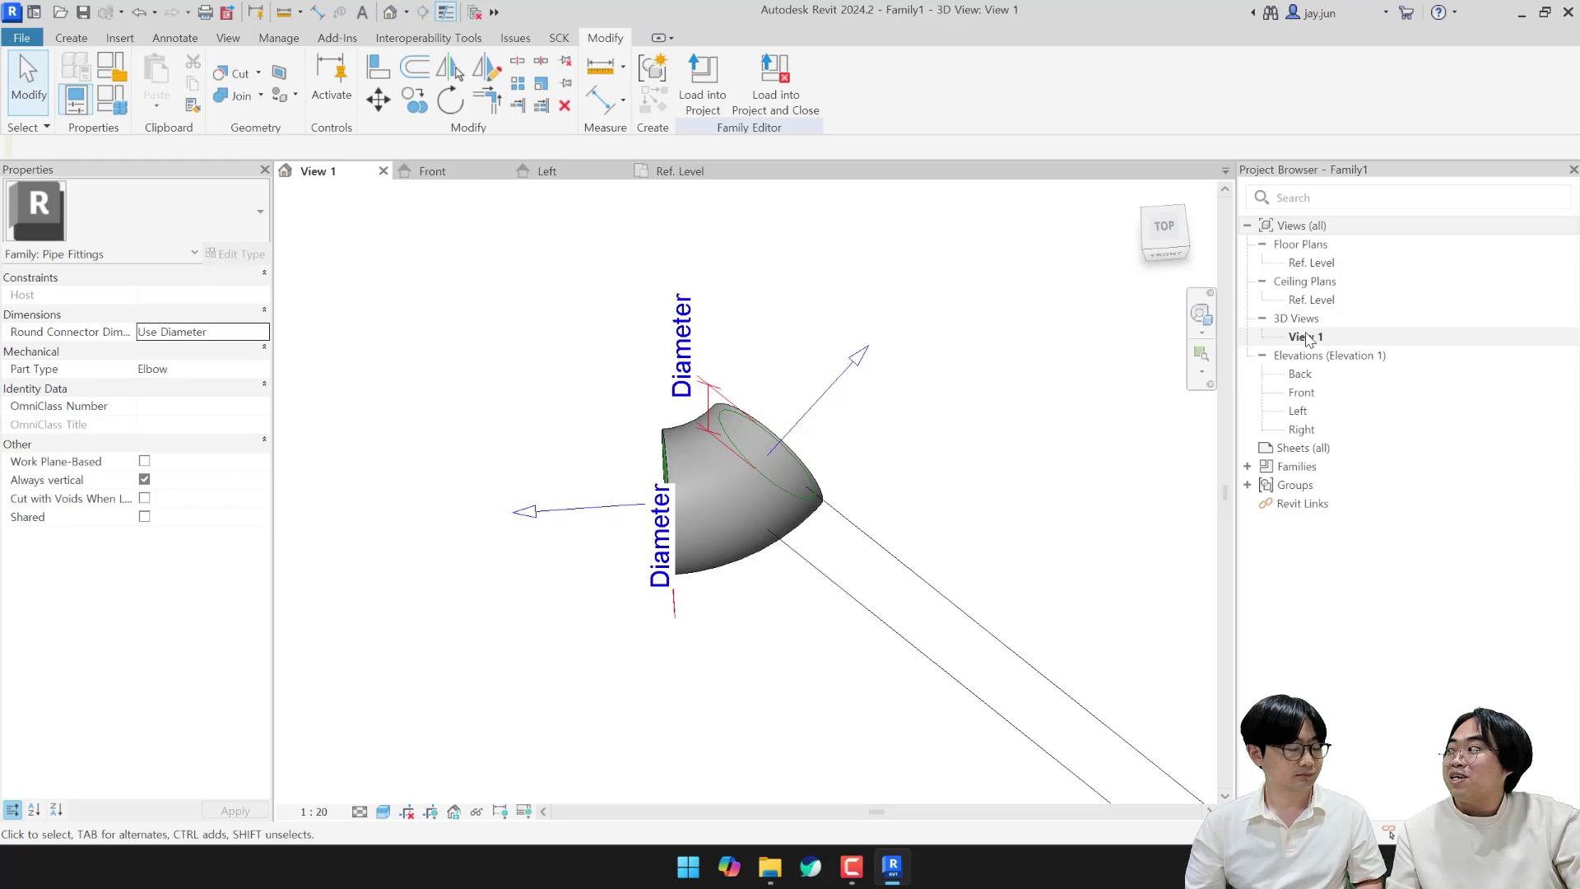
Step: Set the system classification of both pipe connectors to Fitting
left_click(594, 516)
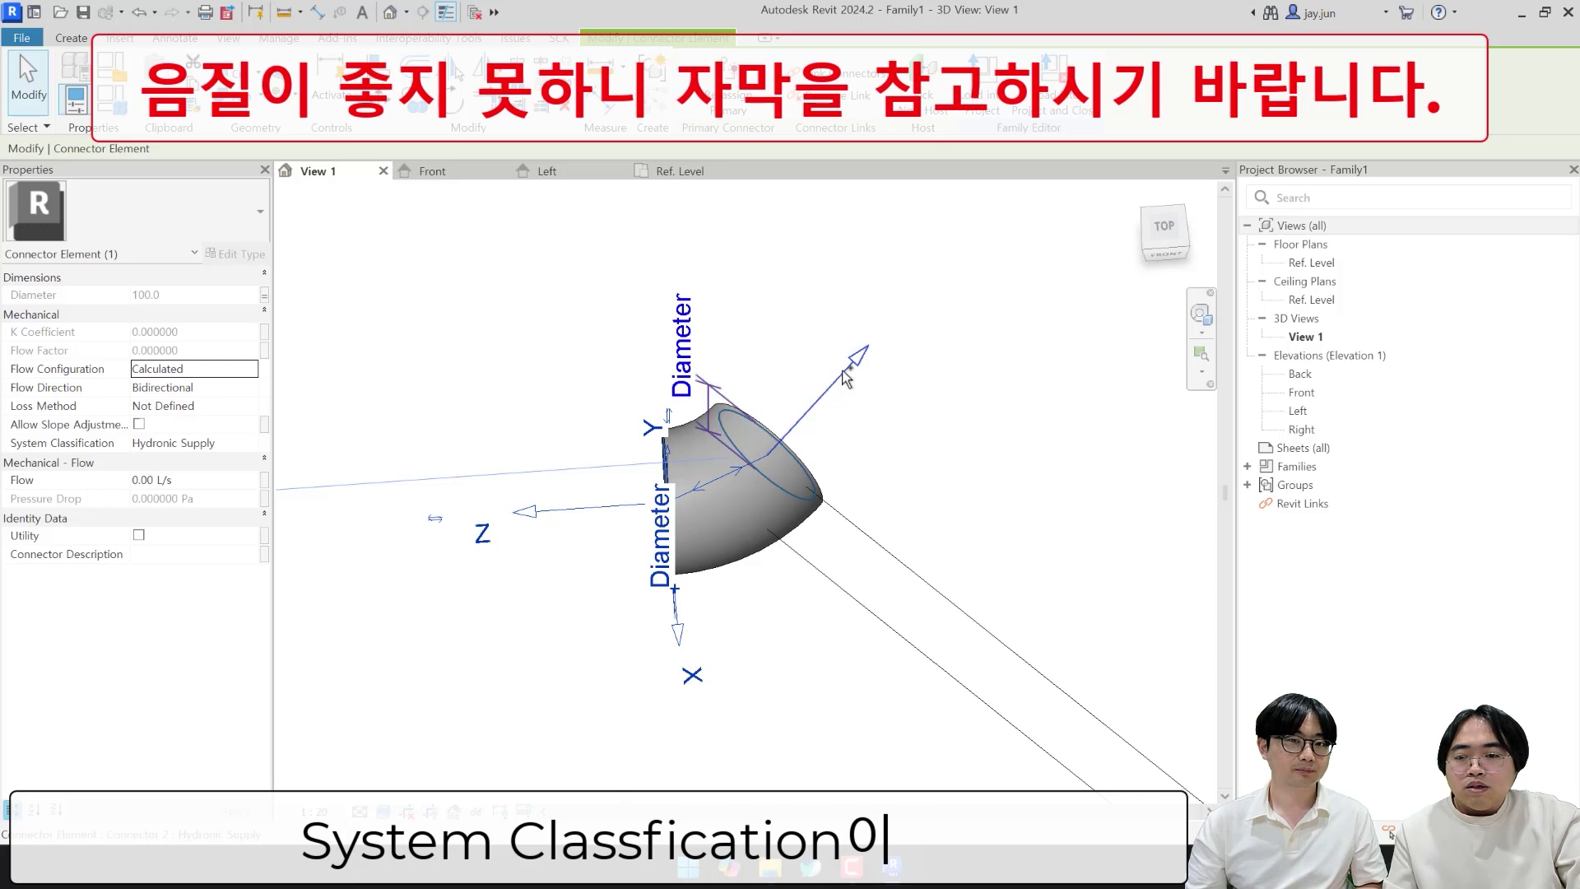
left_click(847, 370, "ctrl")
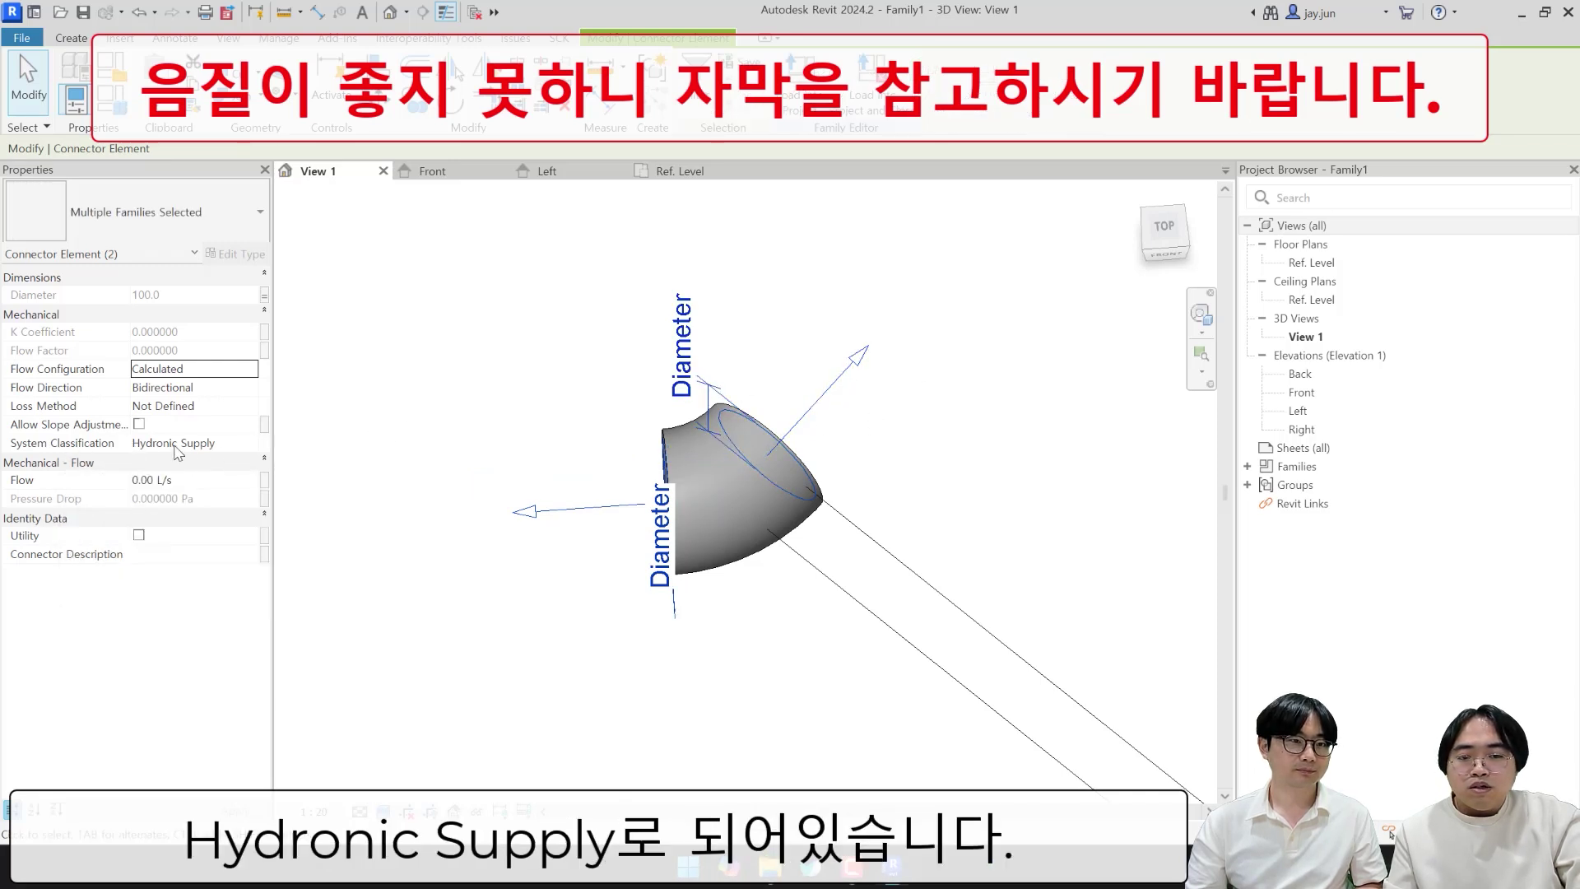
left_click(252, 447)
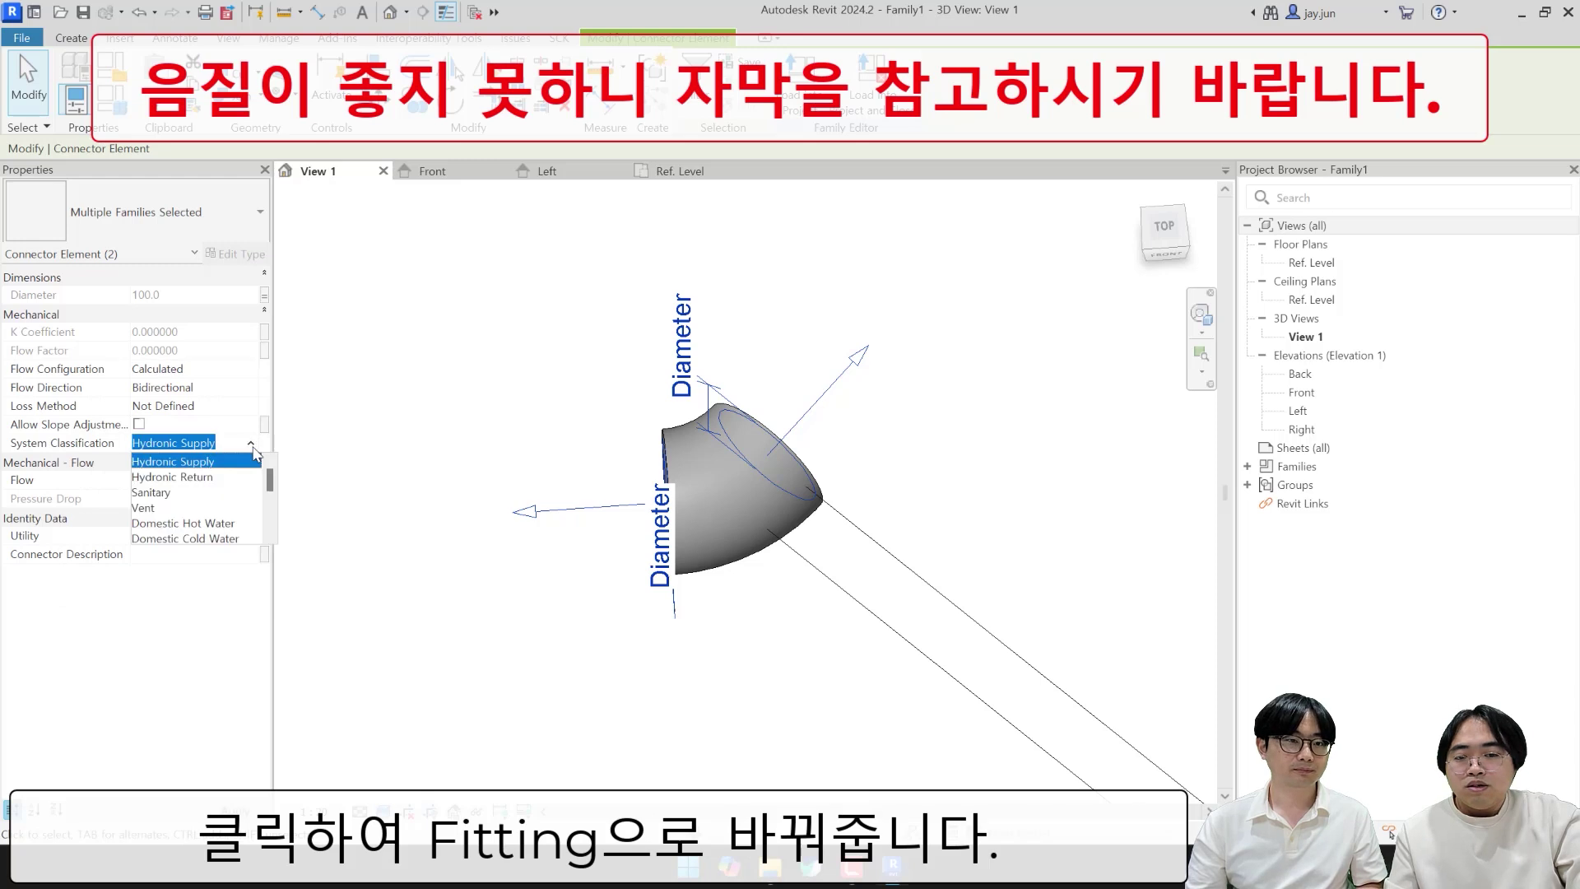
scroll(237, 477, "down", 3)
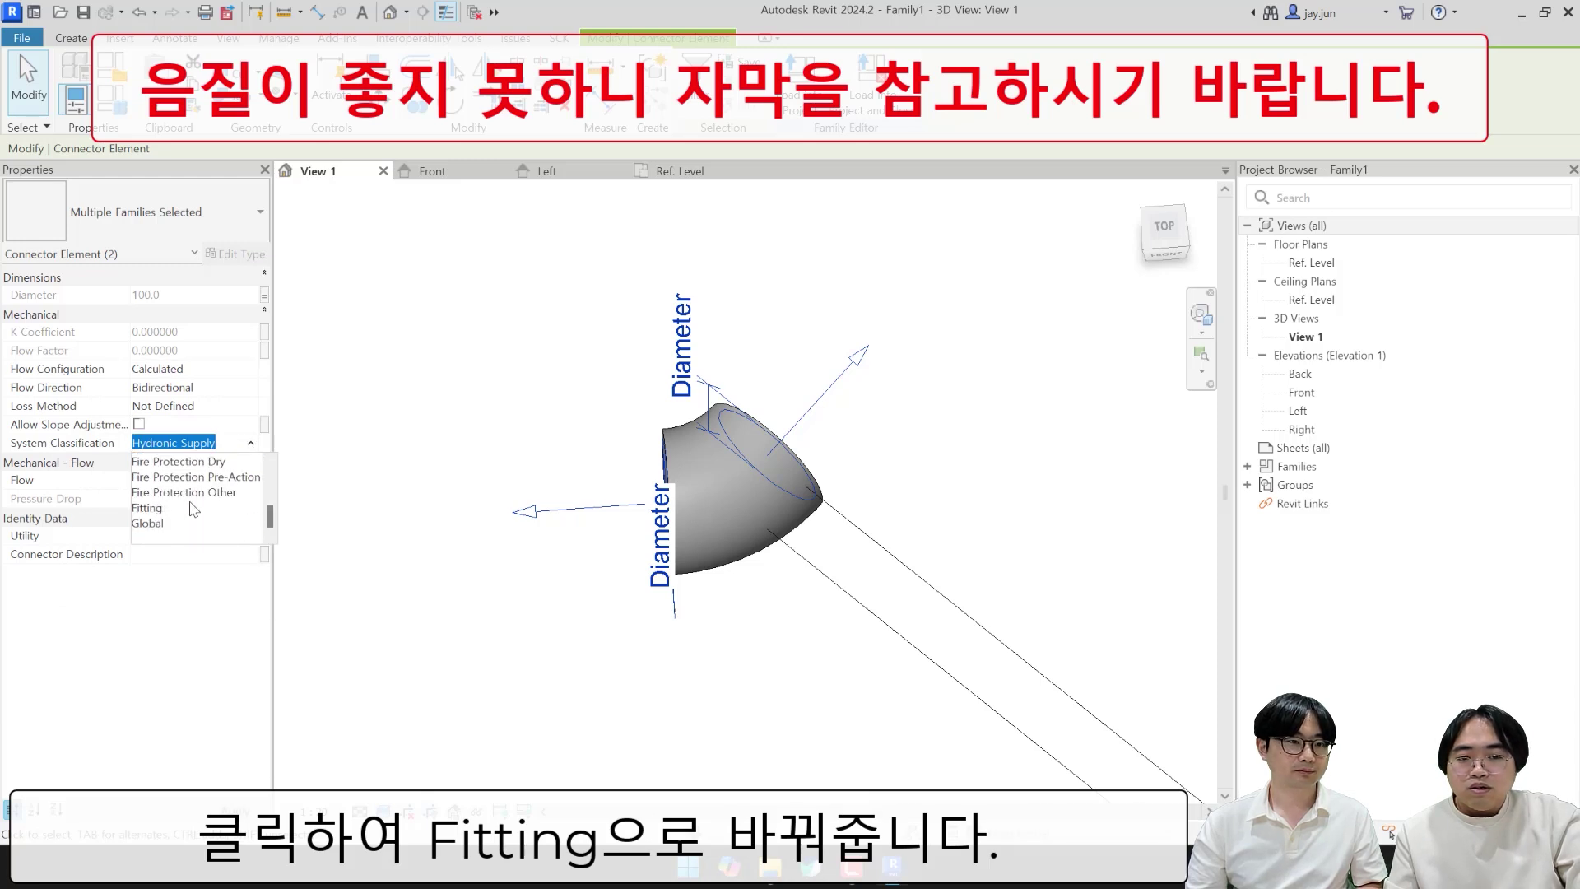
left_click(147, 508)
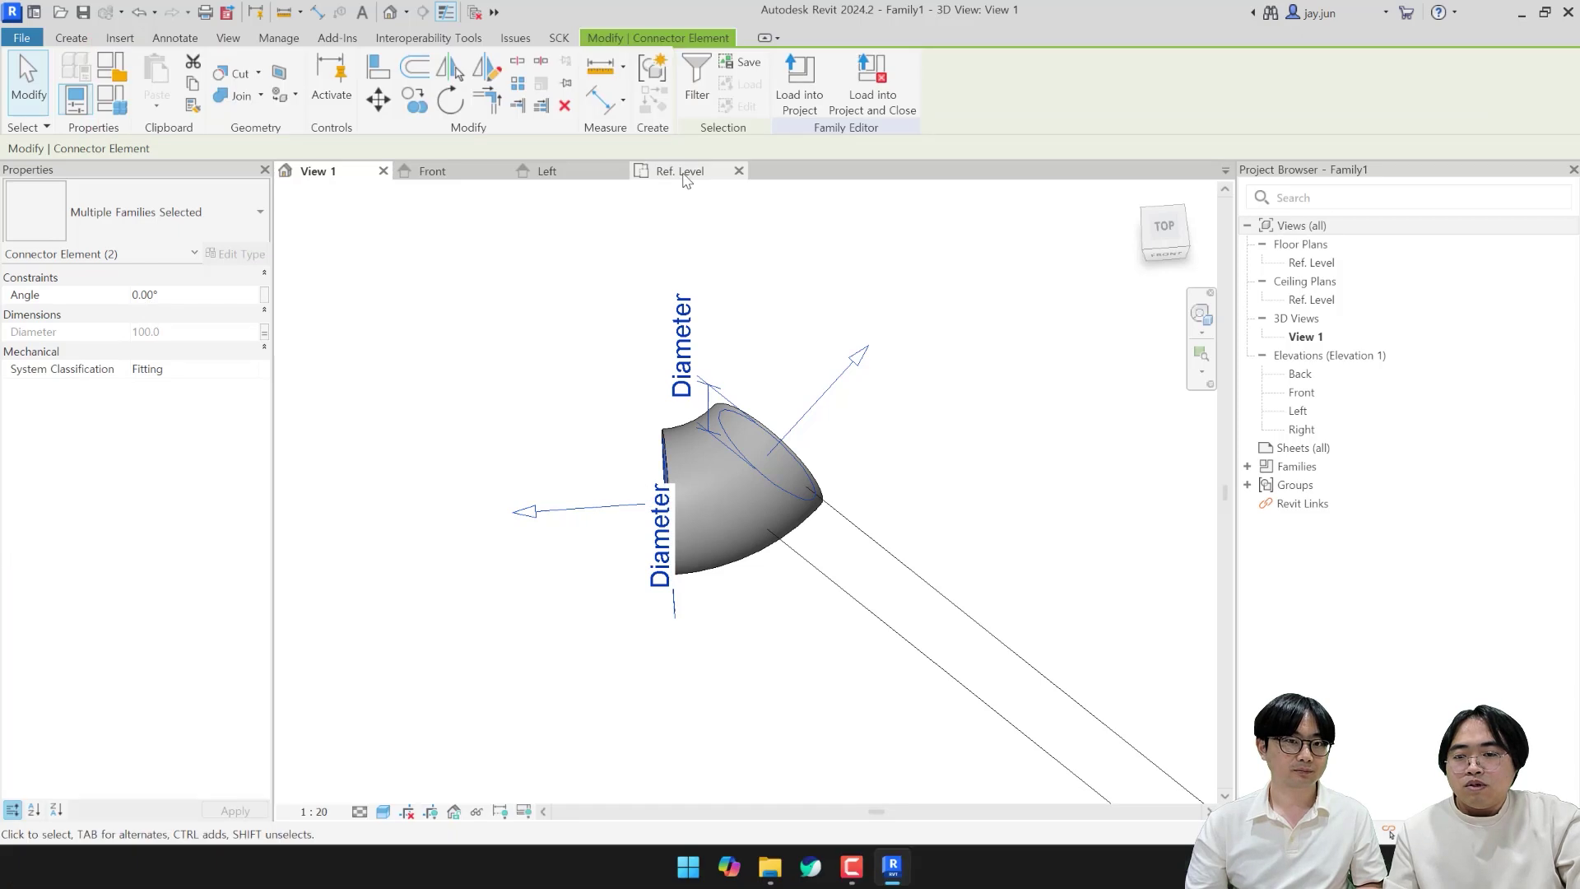
Step: Associate the angle of both pipe connectors with the Angle family parameter
left_click(682, 171)
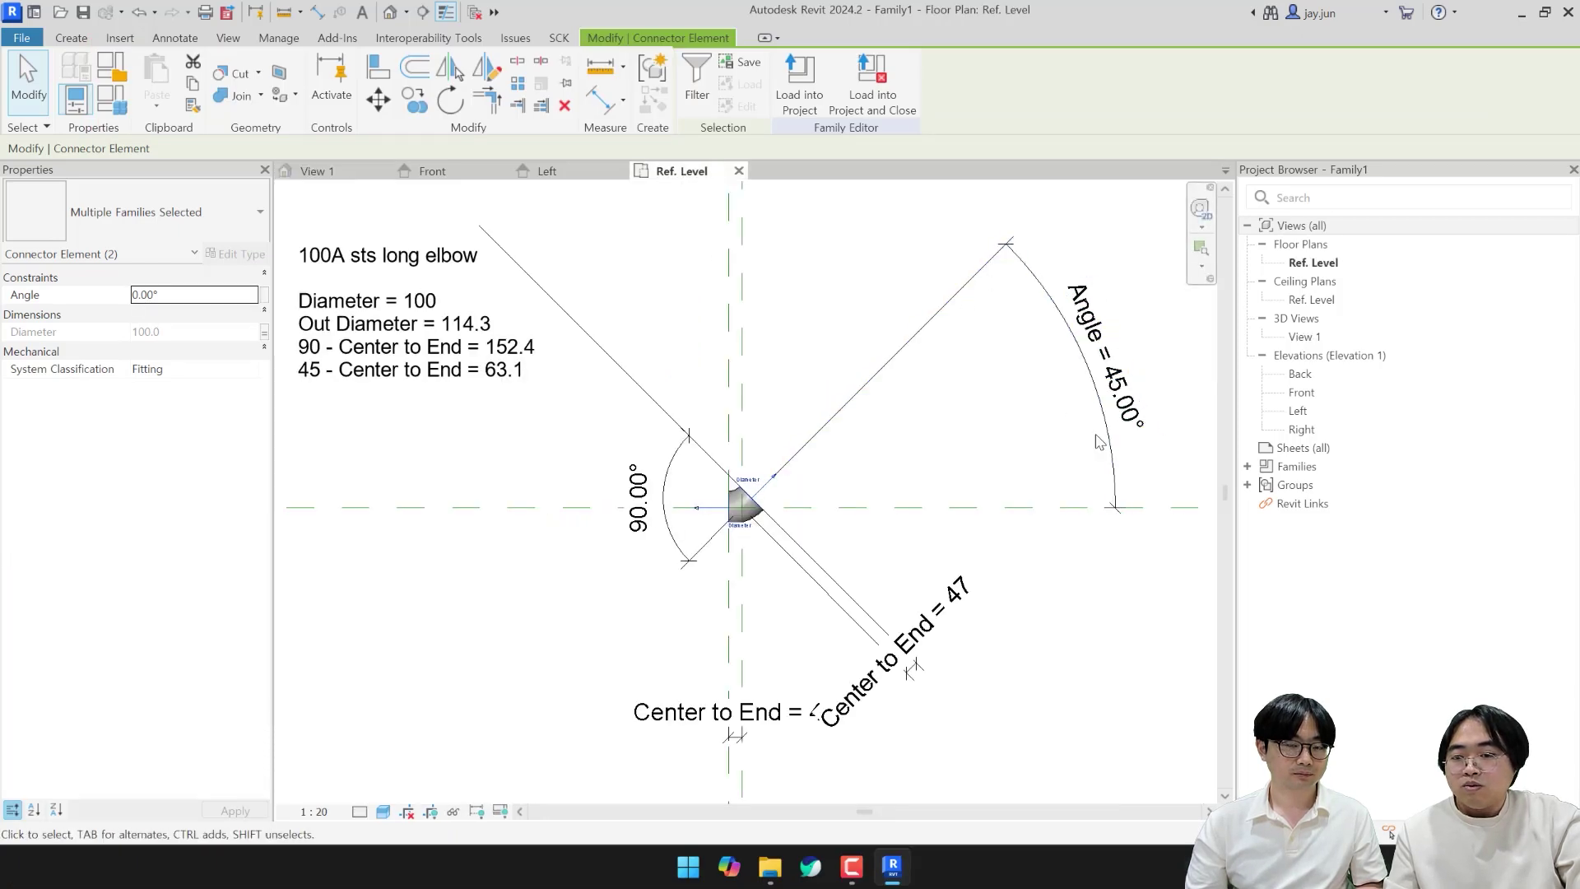
left_click(313, 171)
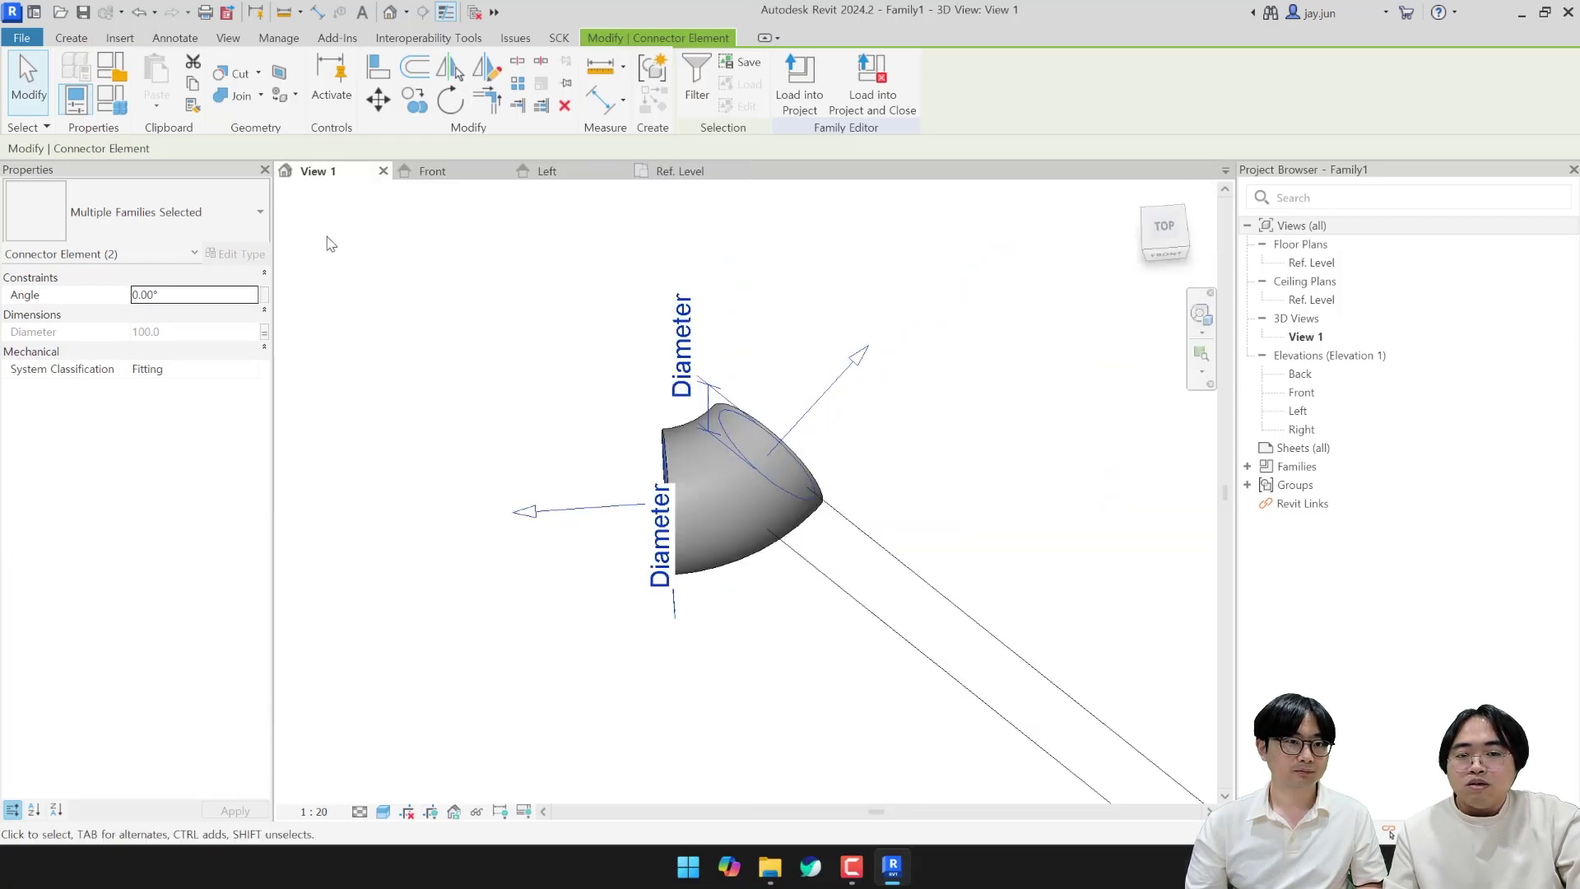
left_click(264, 295)
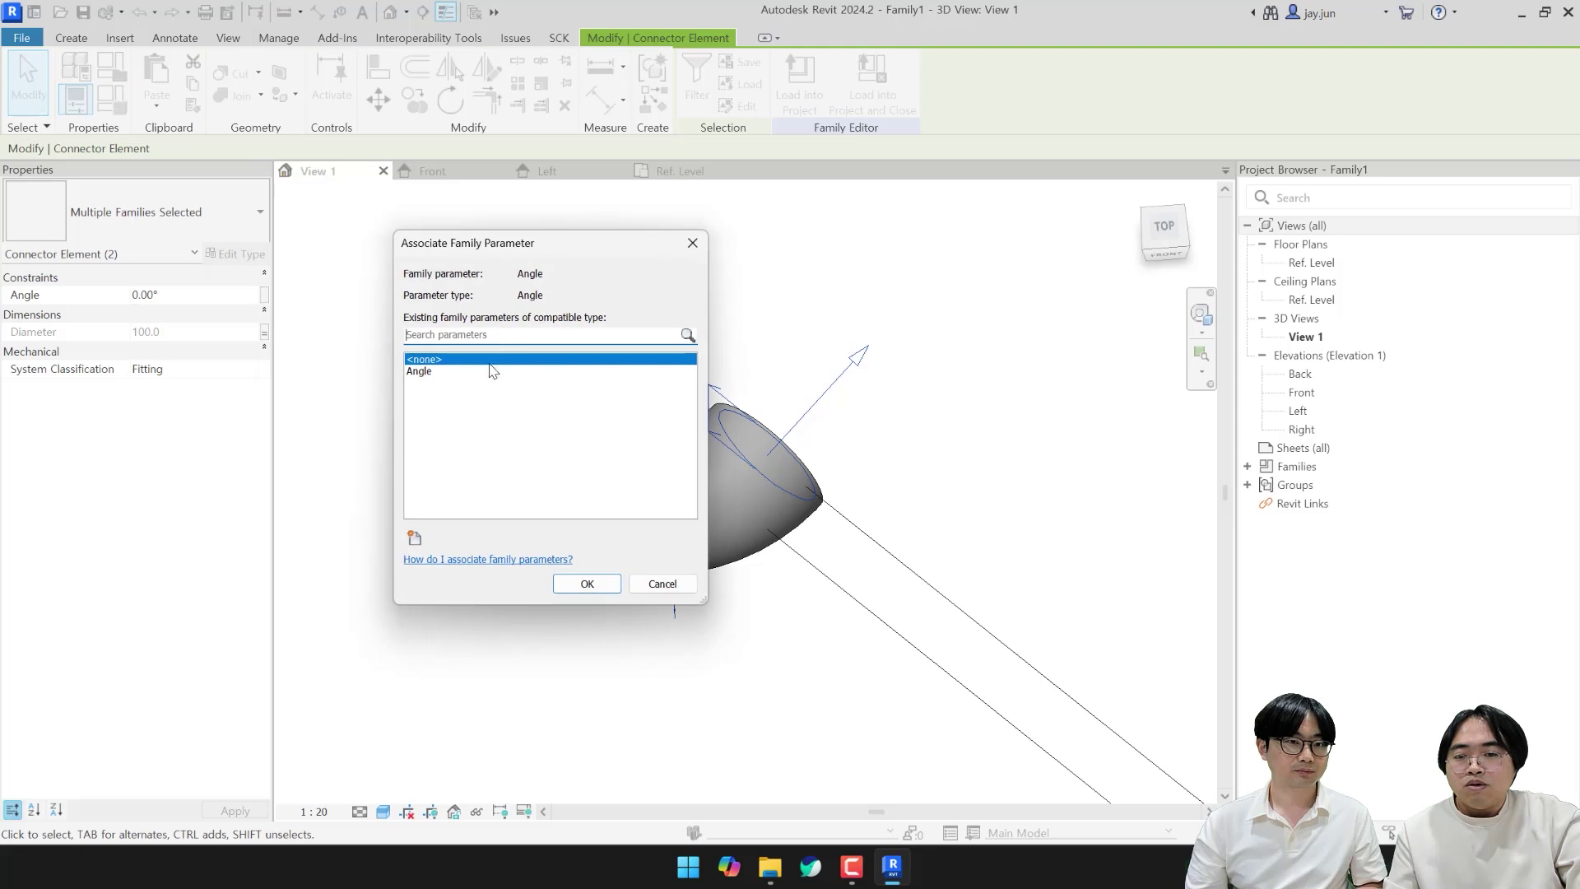
left_click(438, 371)
left_click(587, 583)
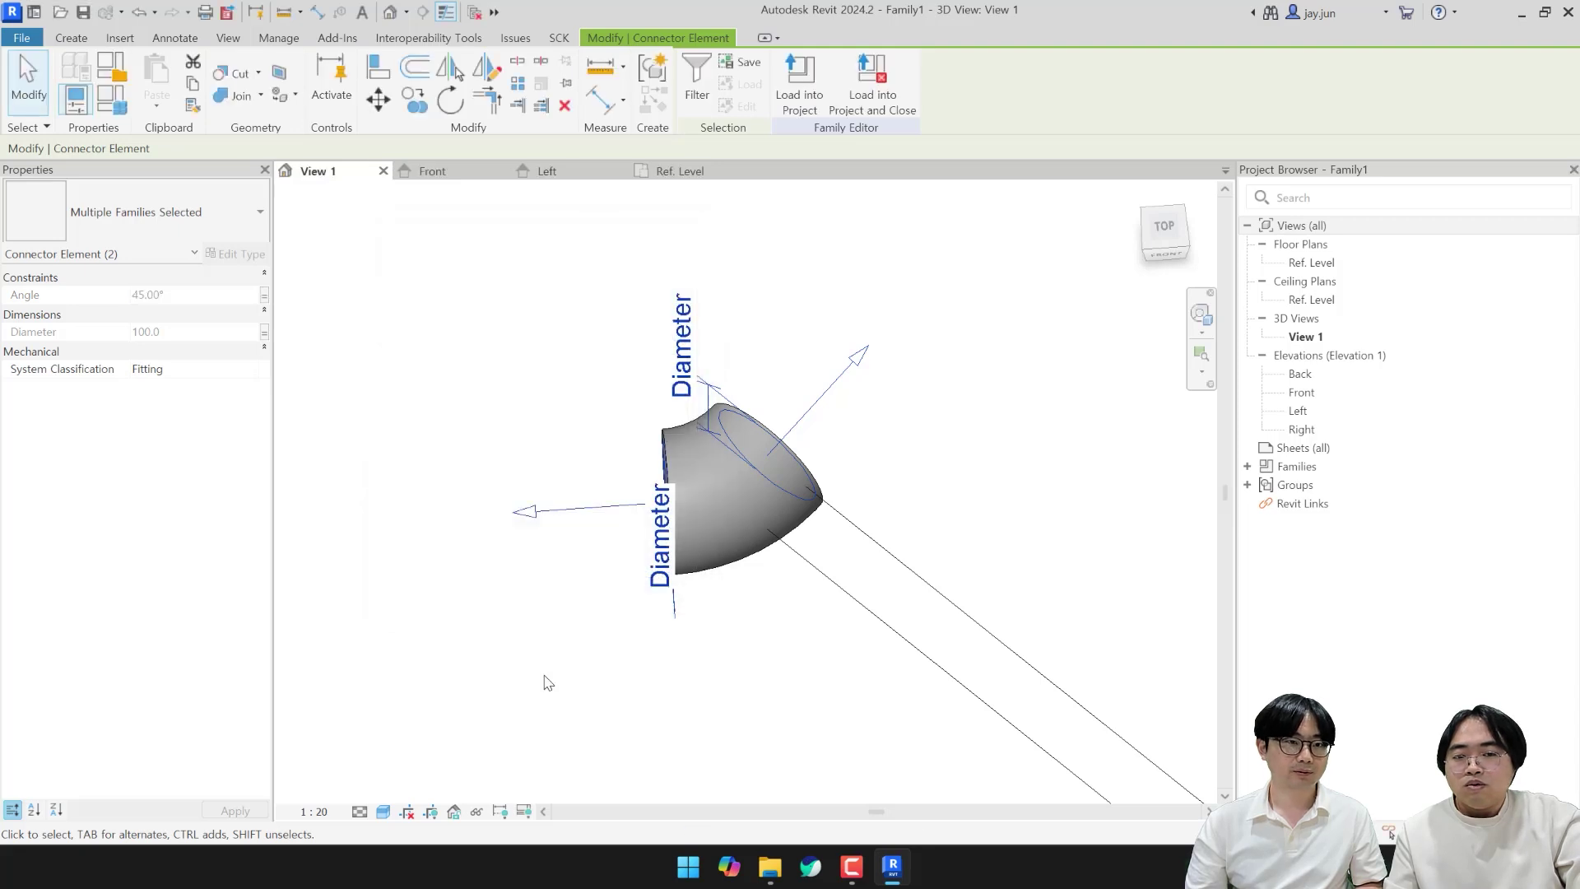
left_click(529, 683)
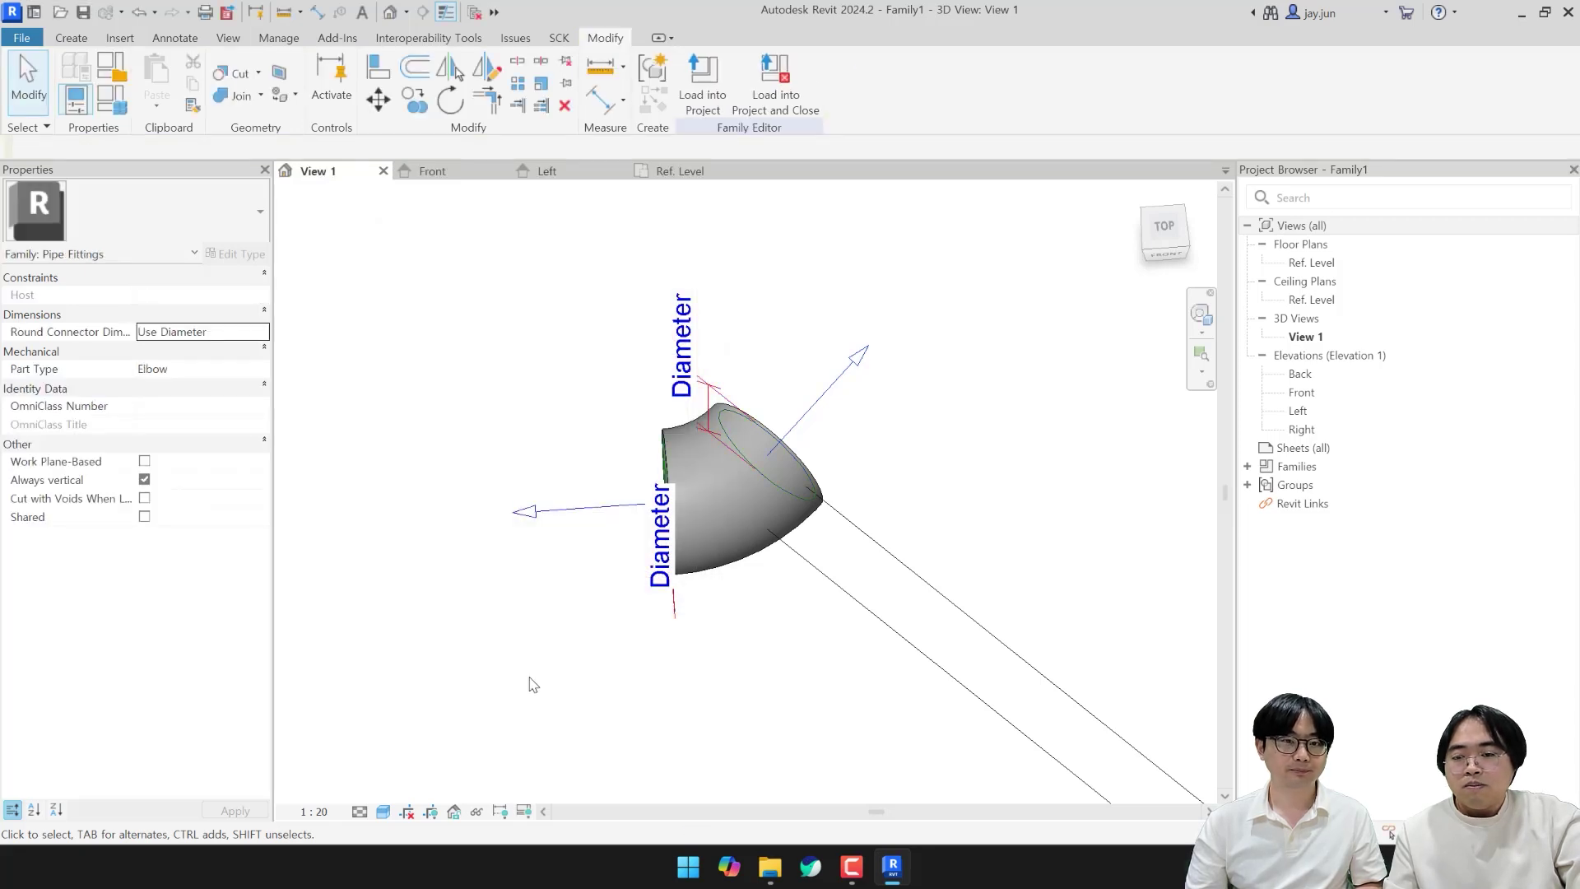
Step: Delete the "100A sts long elbow" text note listing the dimensions from the Ref. Level floor plan
scroll(564, 673, "down", 2)
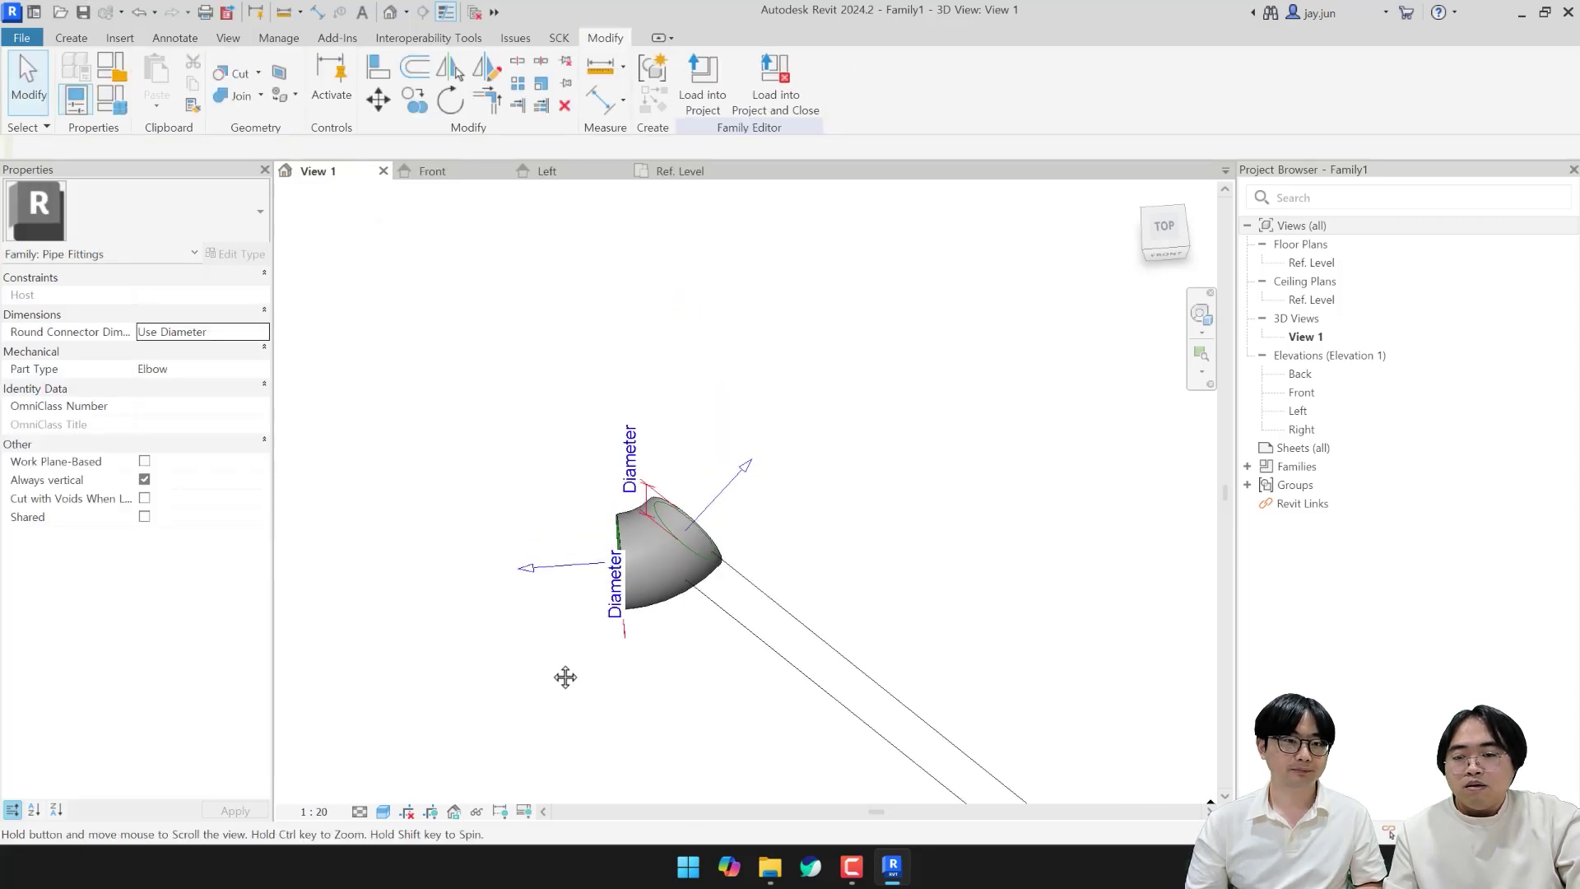
left_click(488, 175)
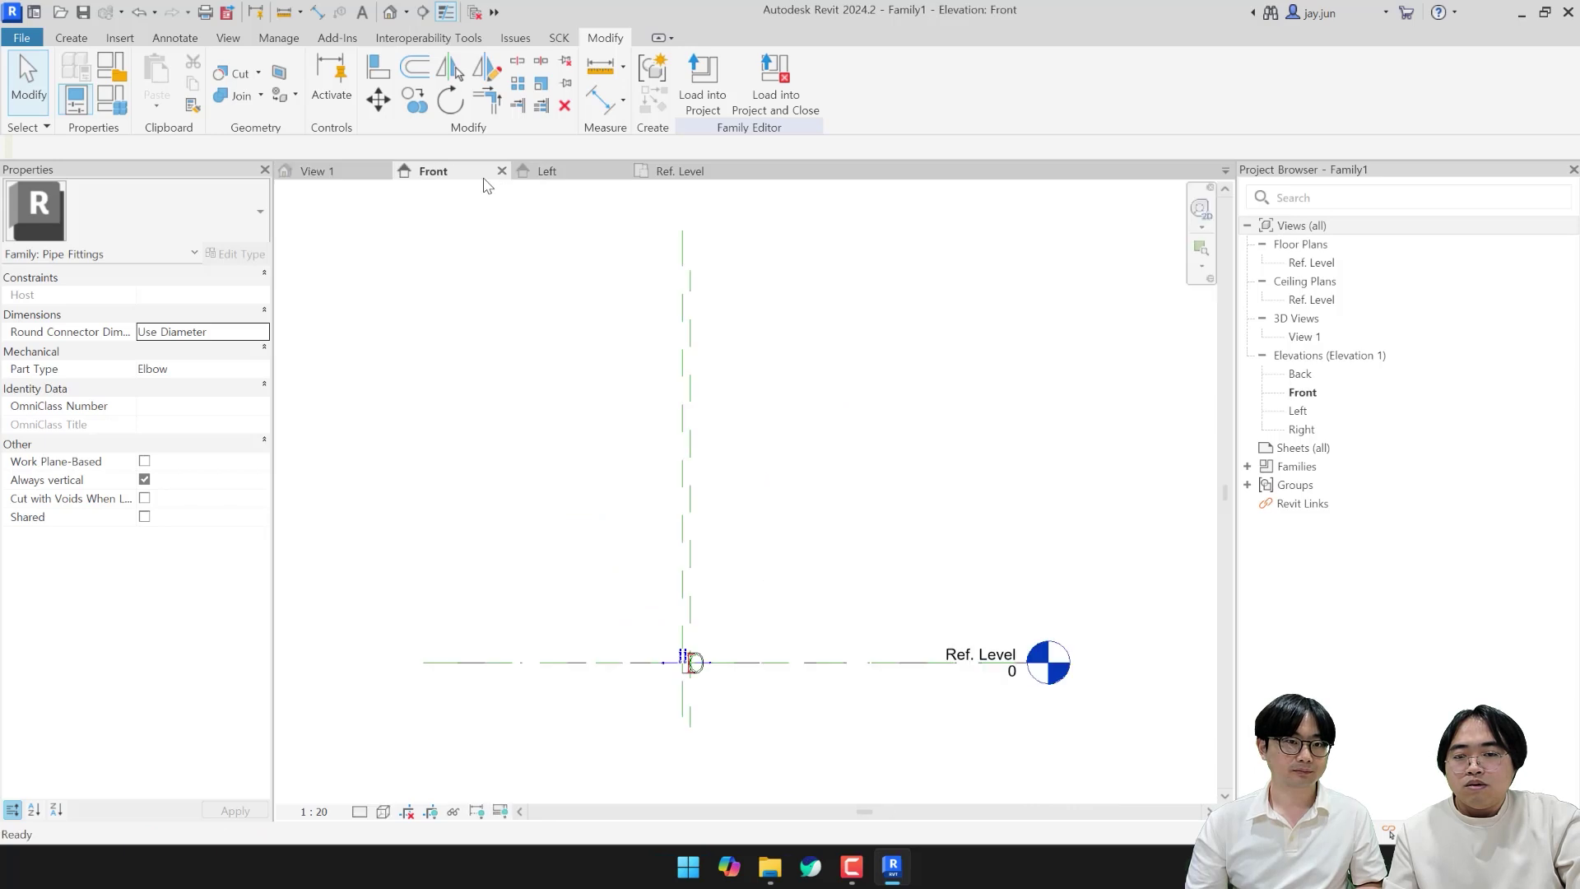
left_click(690, 171)
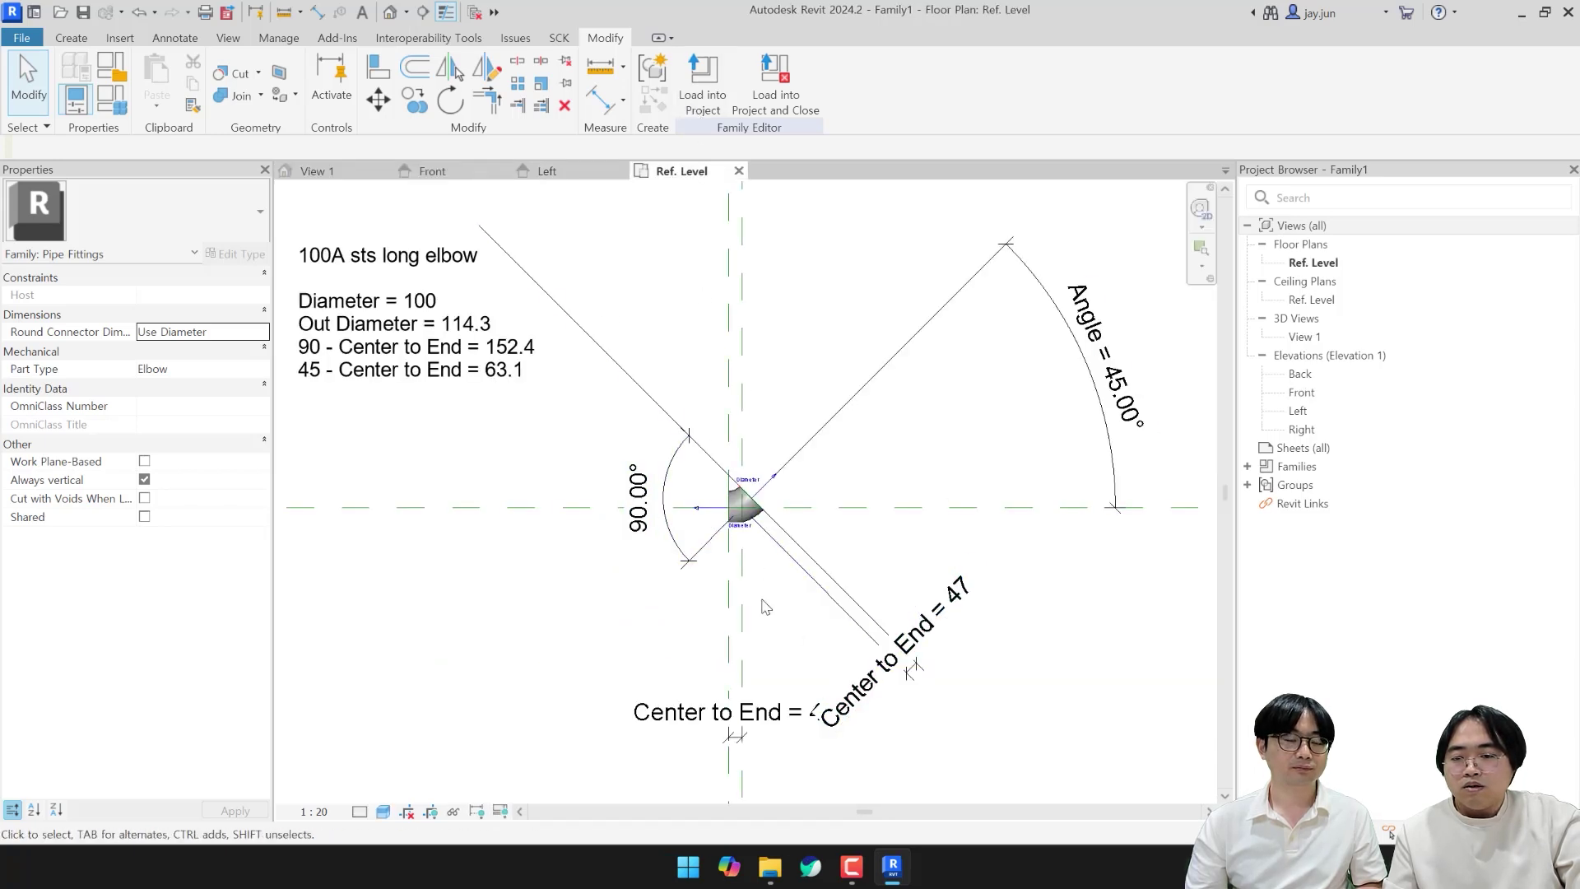
left_click(465, 377)
key("Delete")
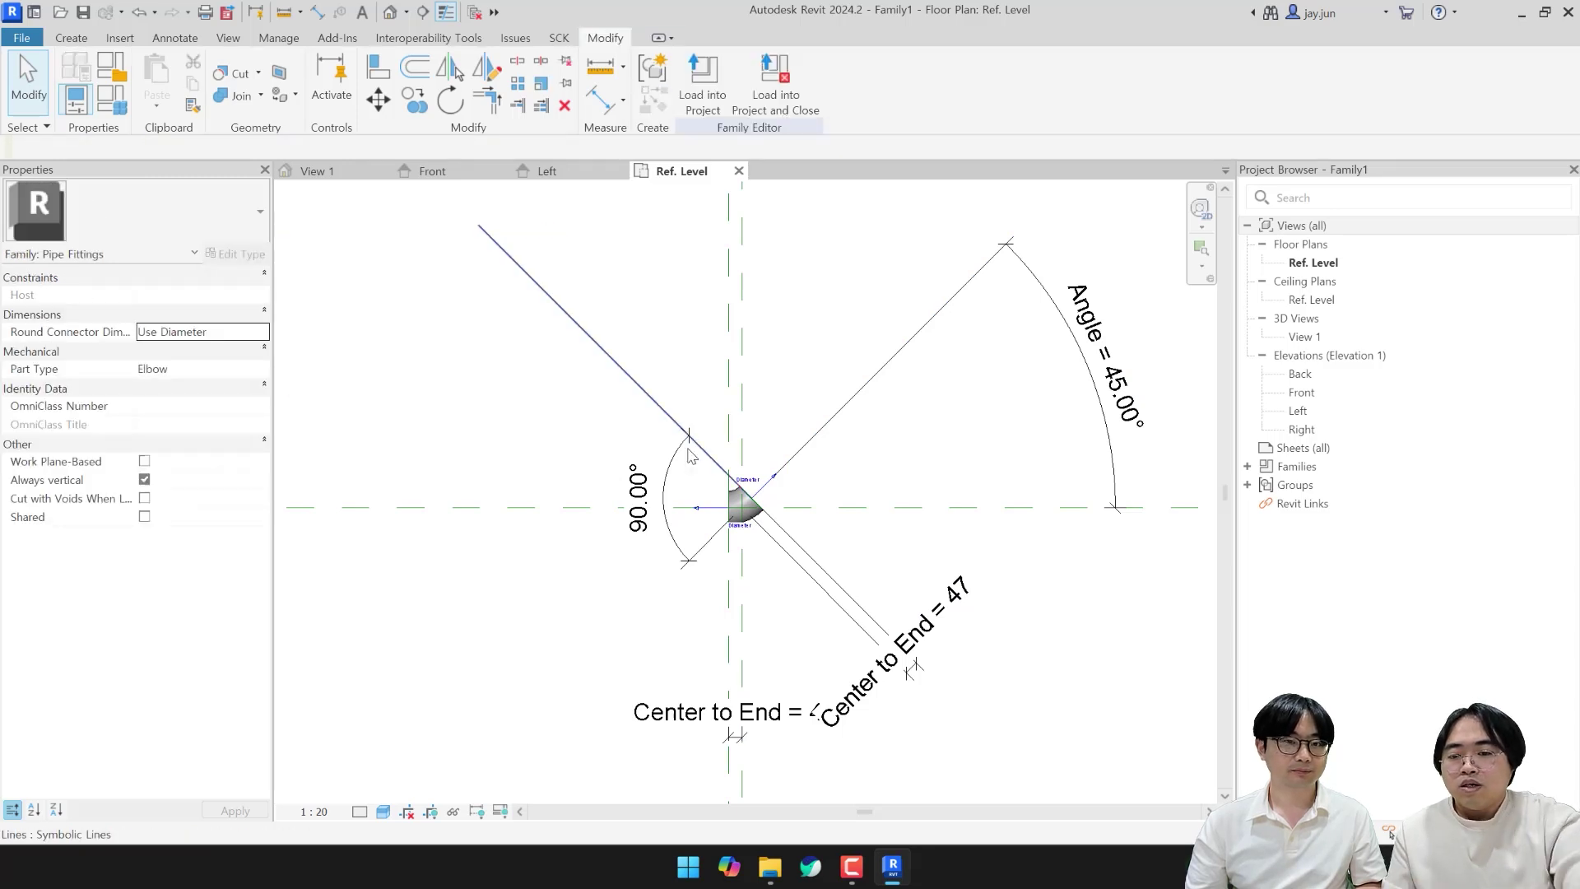
Step: In the Ref. Level plan, turn off Visible for the long diagonal symbolic line extending from the elbow
left_click(627, 385)
left_click(469, 447)
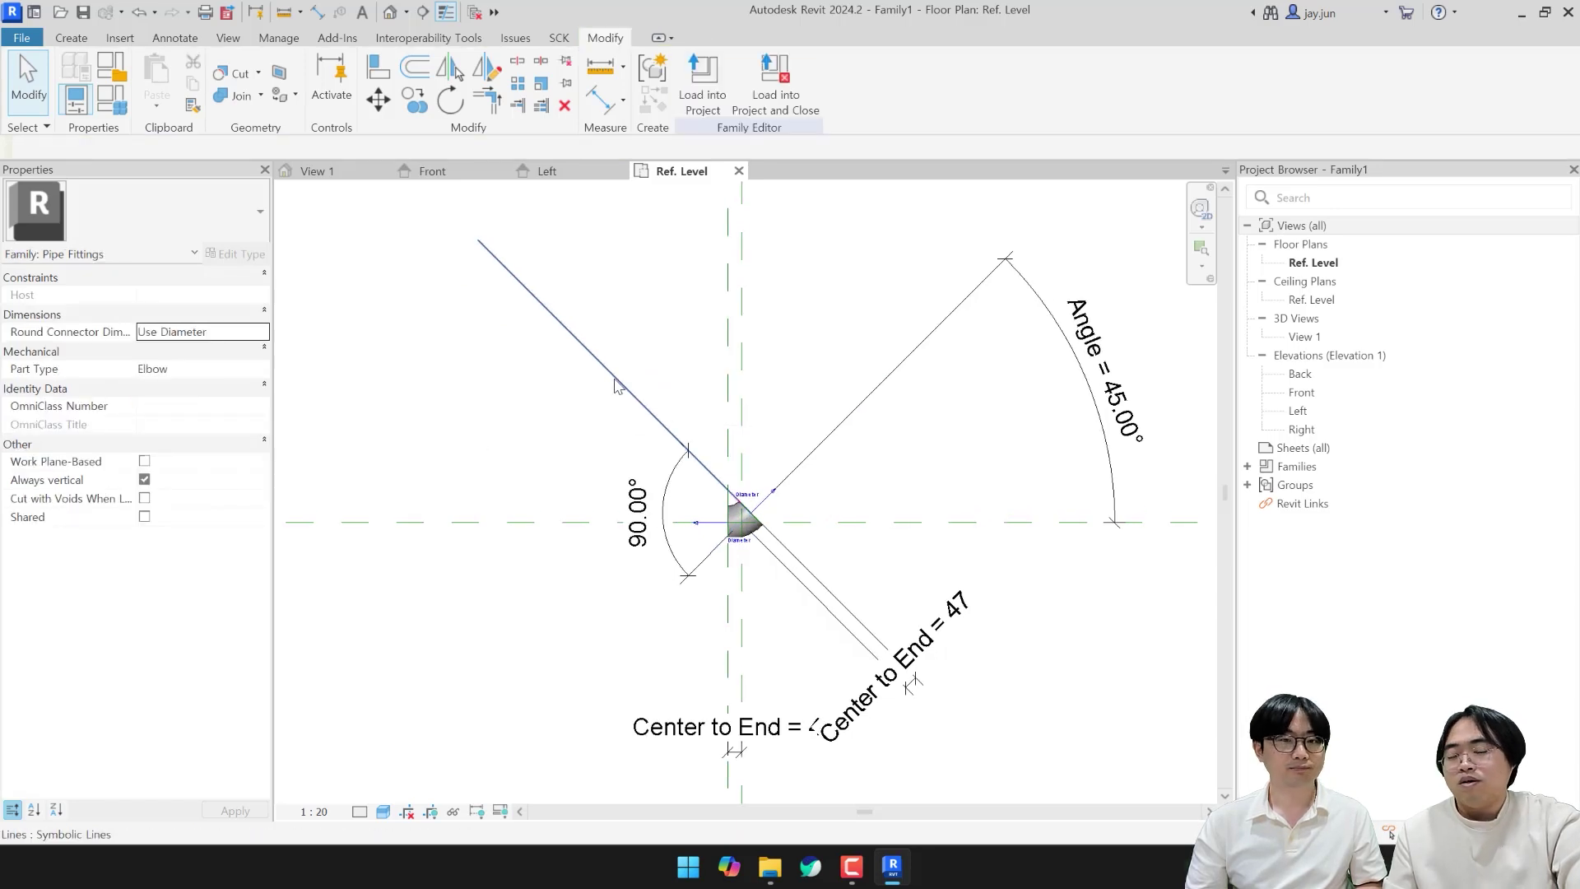
left_click(654, 419)
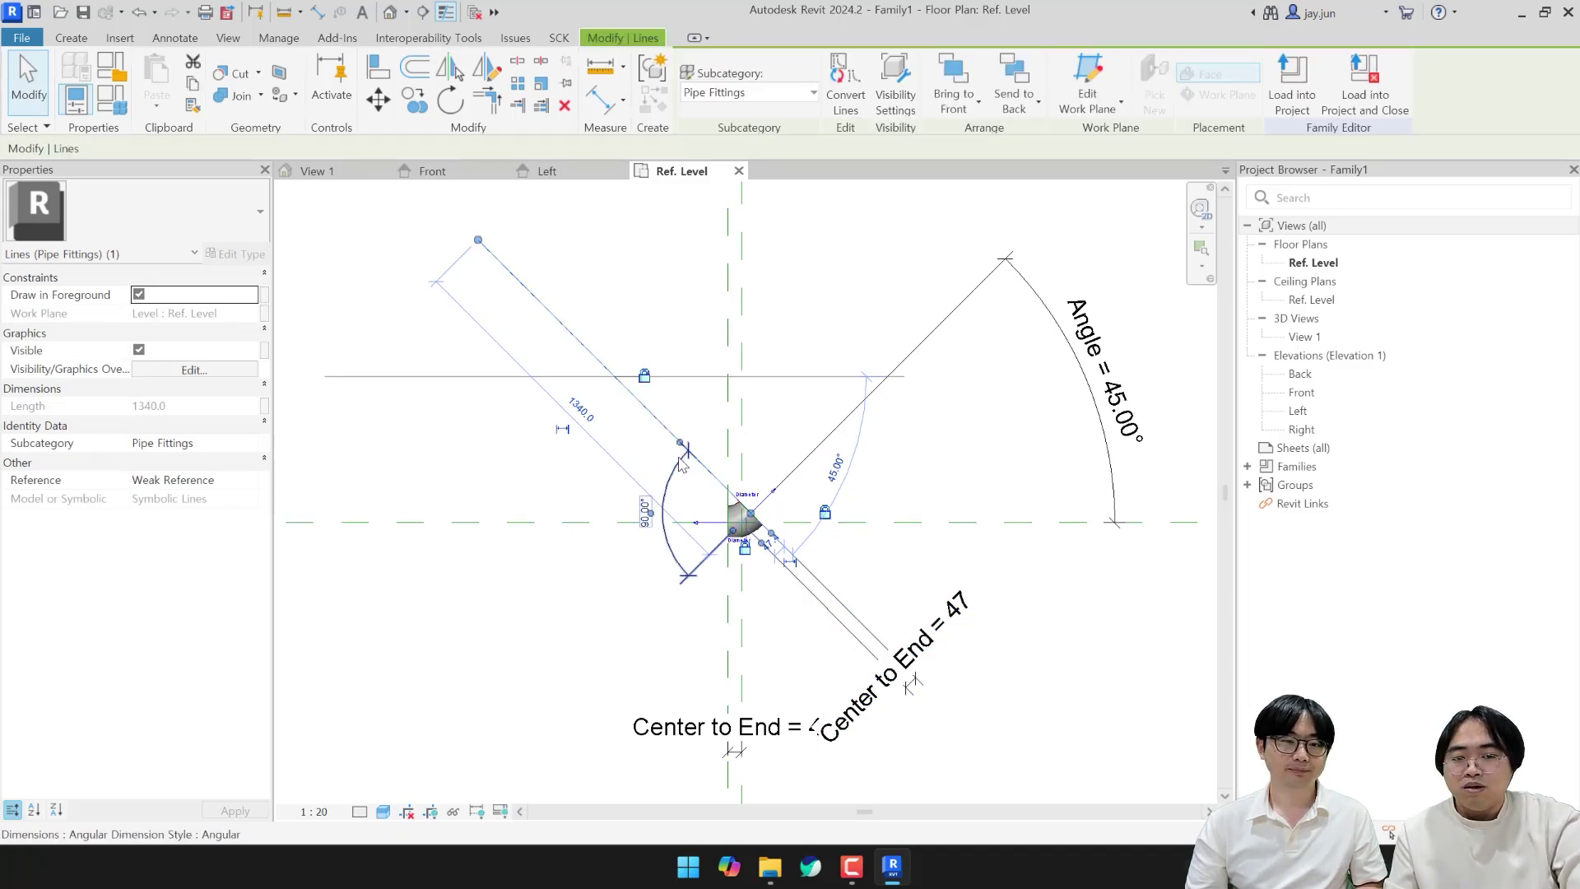
left_click(139, 351)
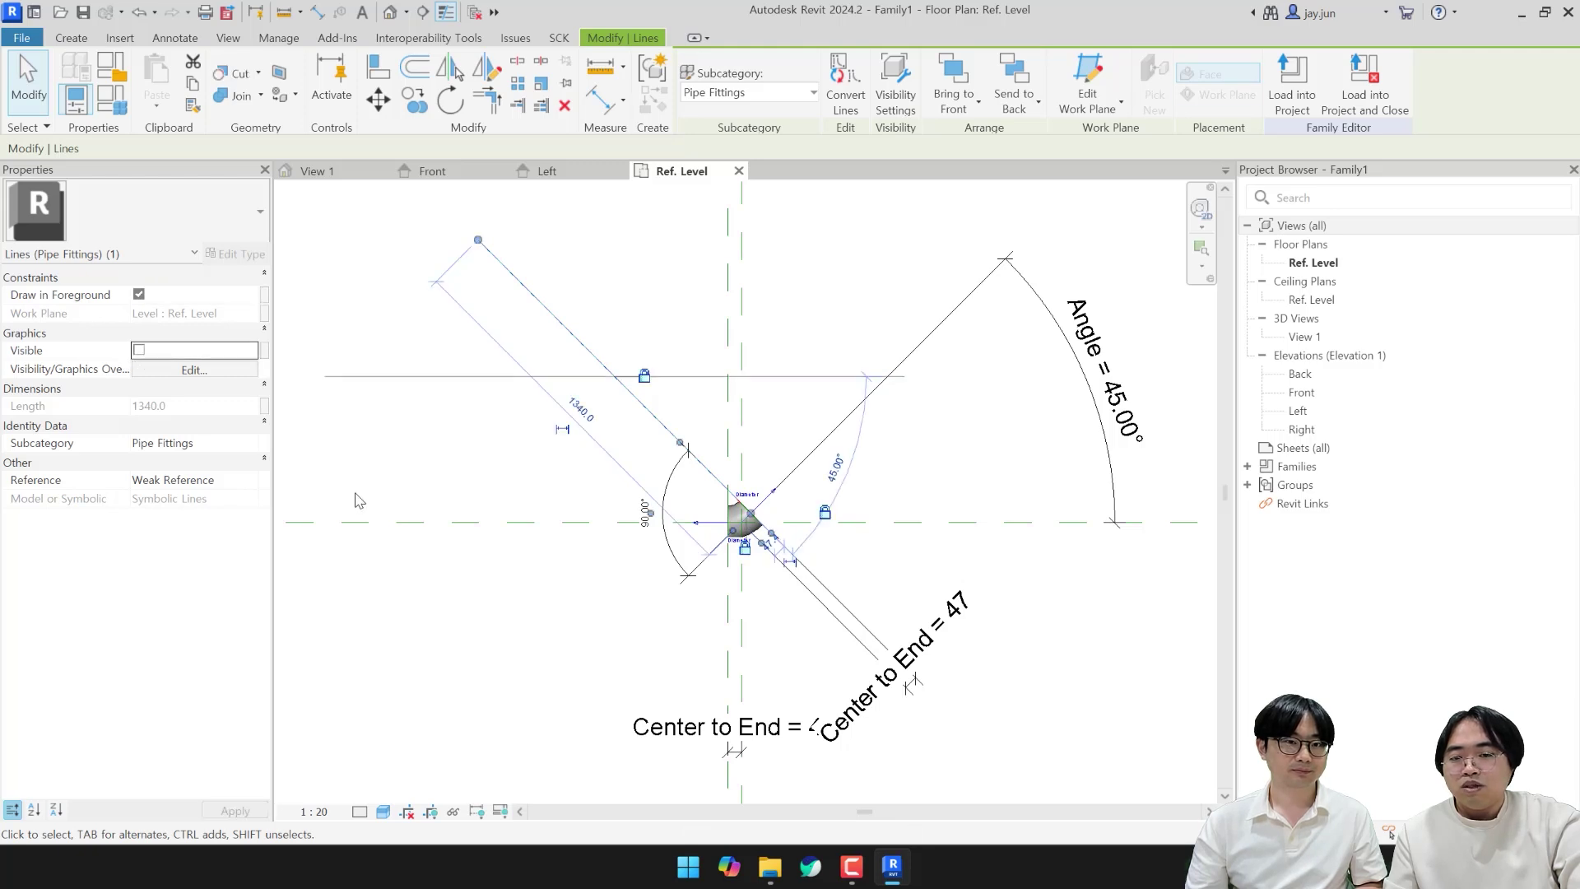
left_click(383, 485)
Step: Show the 3D view View 1 in wireframe and examine the reference line inside the elbow's angled end
left_click(330, 171)
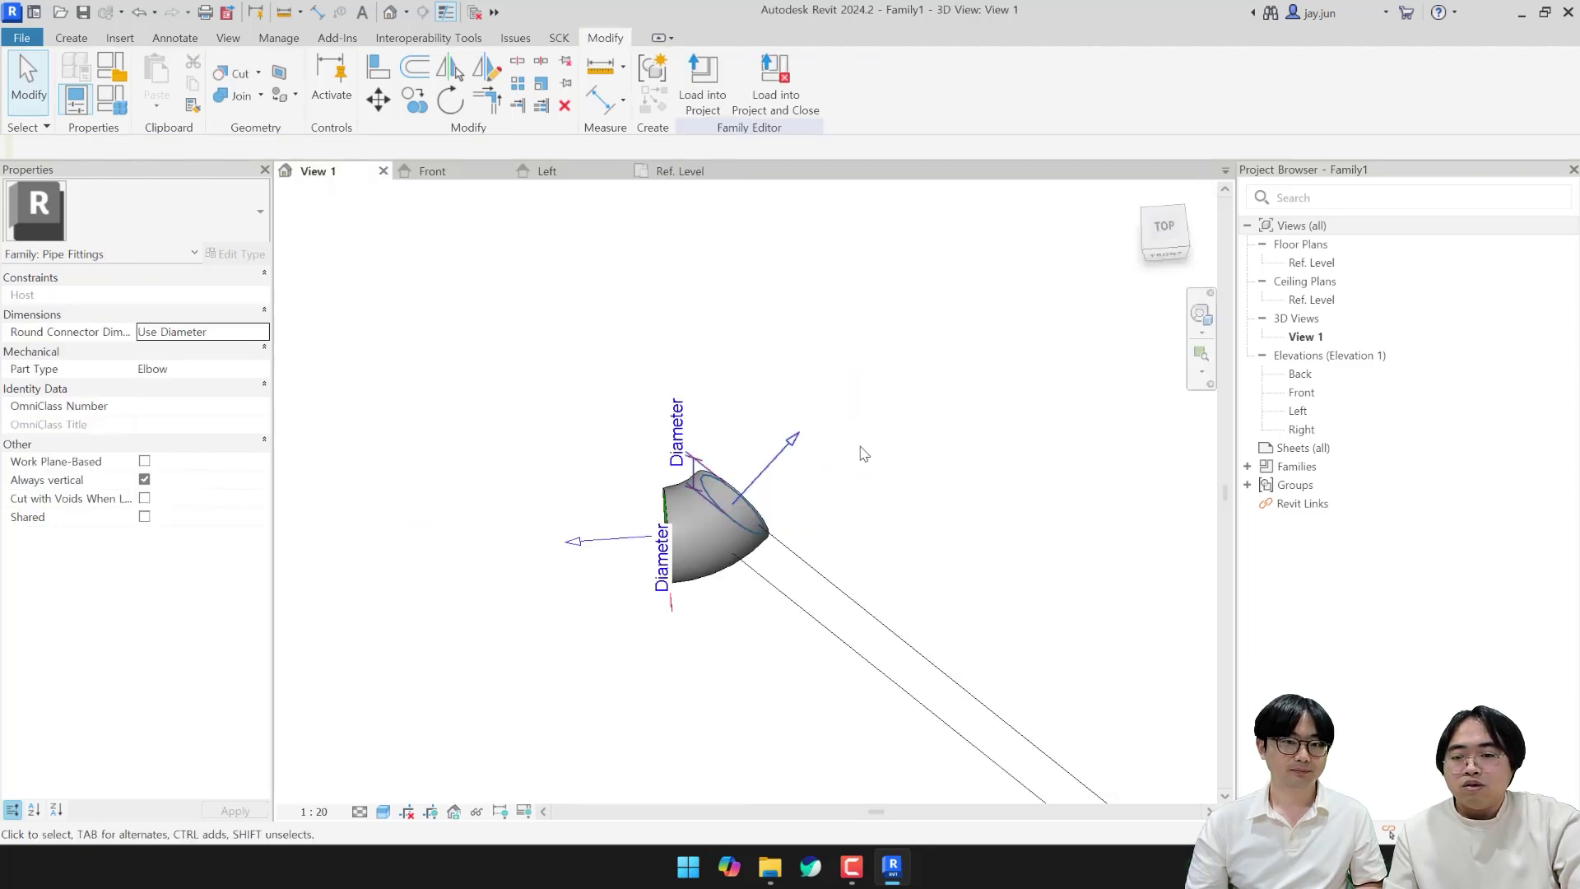
middle_click_drag(857, 448, 821, 350)
scroll(820, 350, "down", 2)
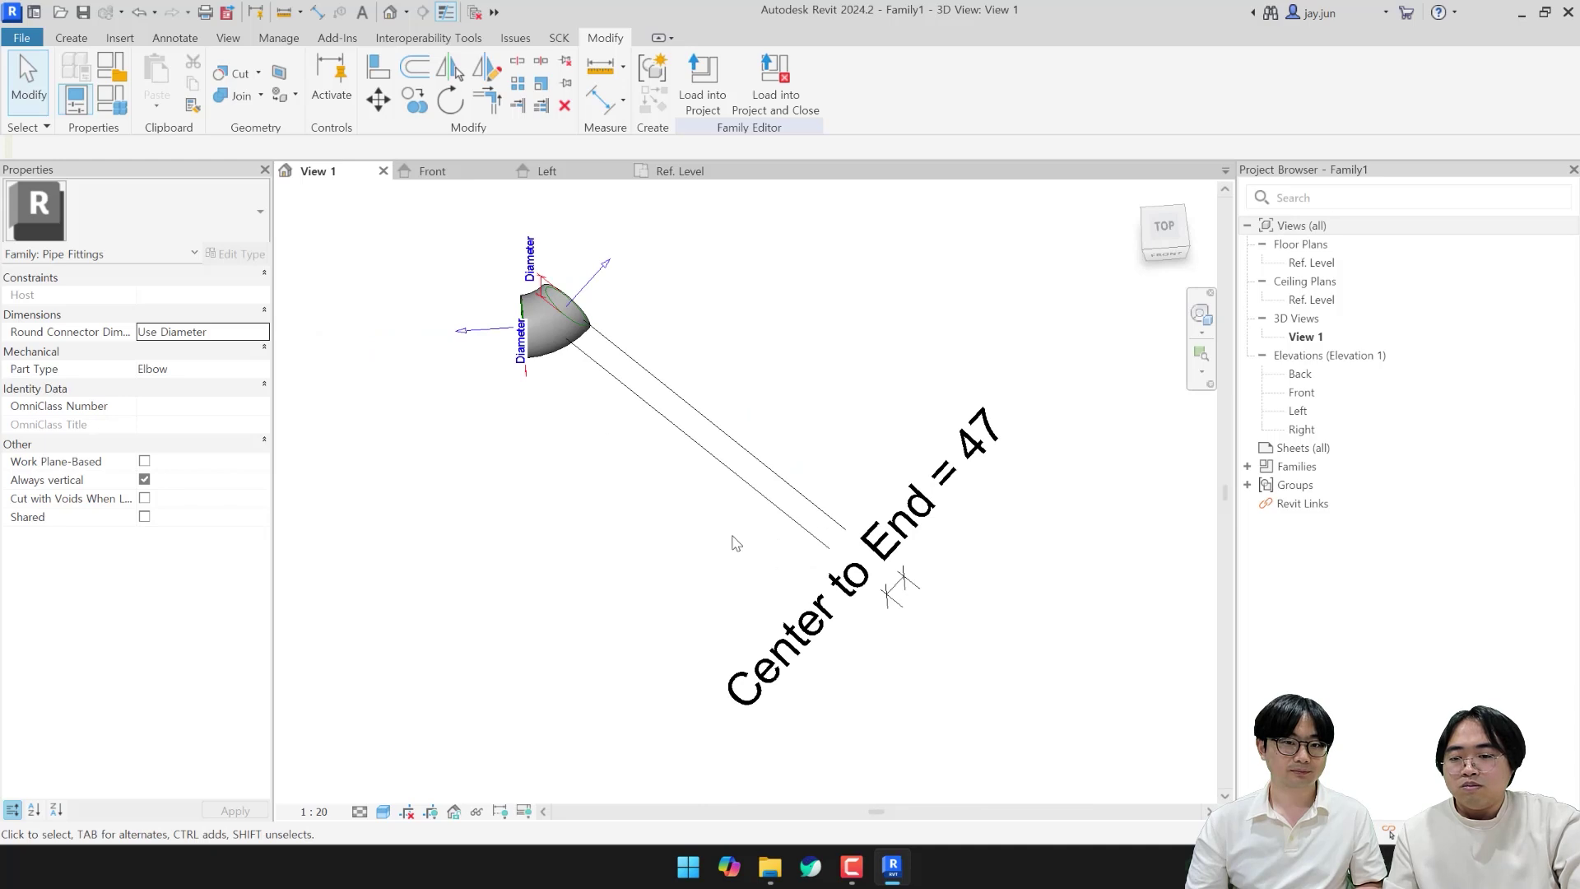
middle_click_drag(698, 509, 766, 558)
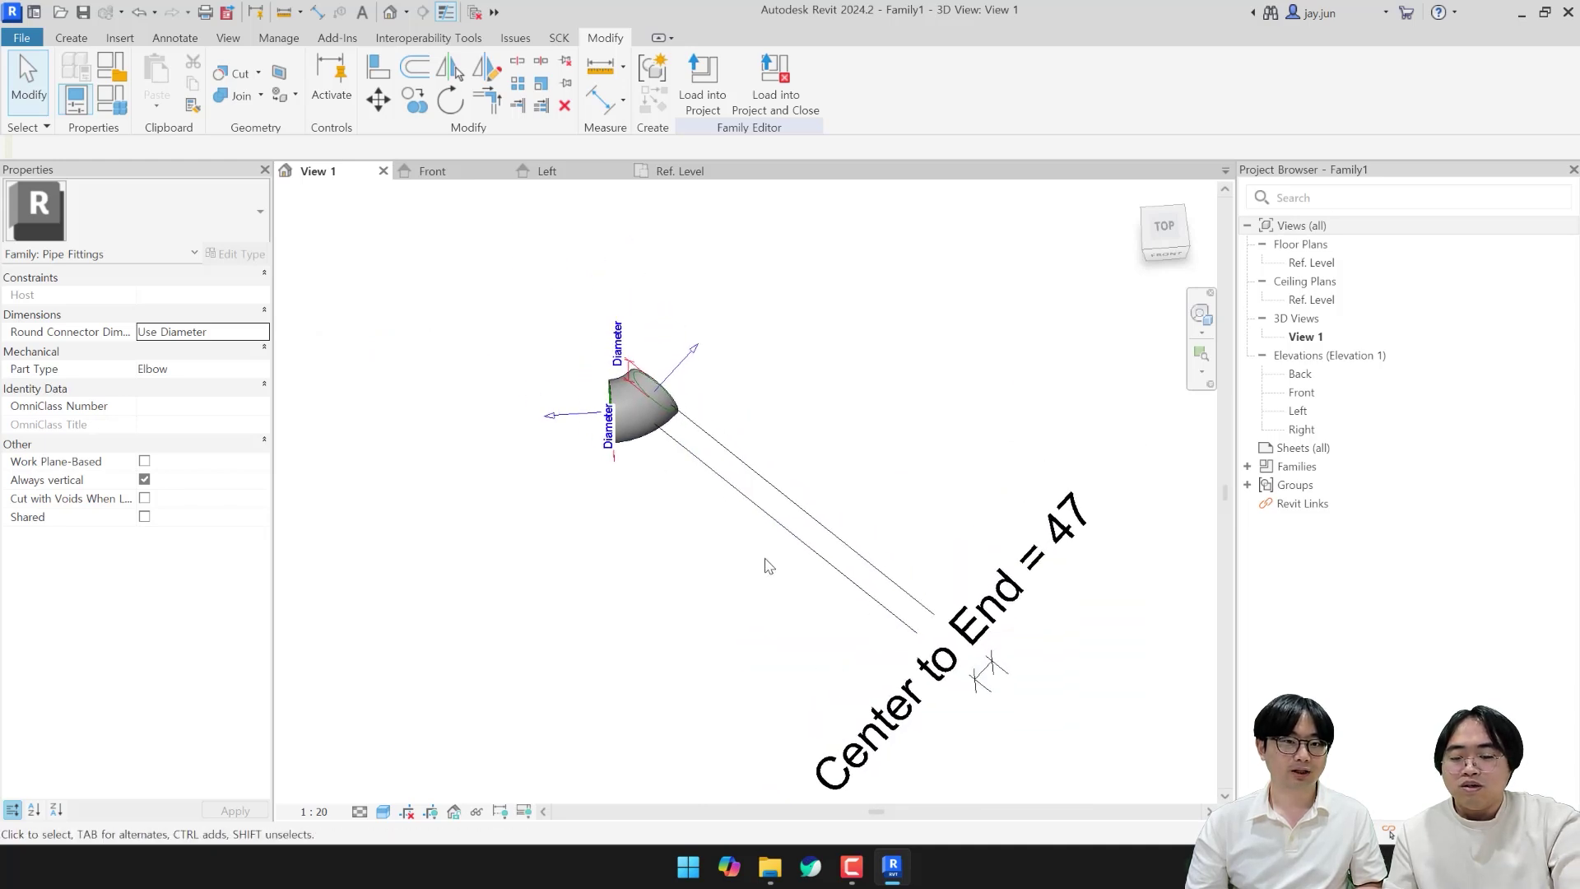
key("f")
scroll(644, 403, "up", 4)
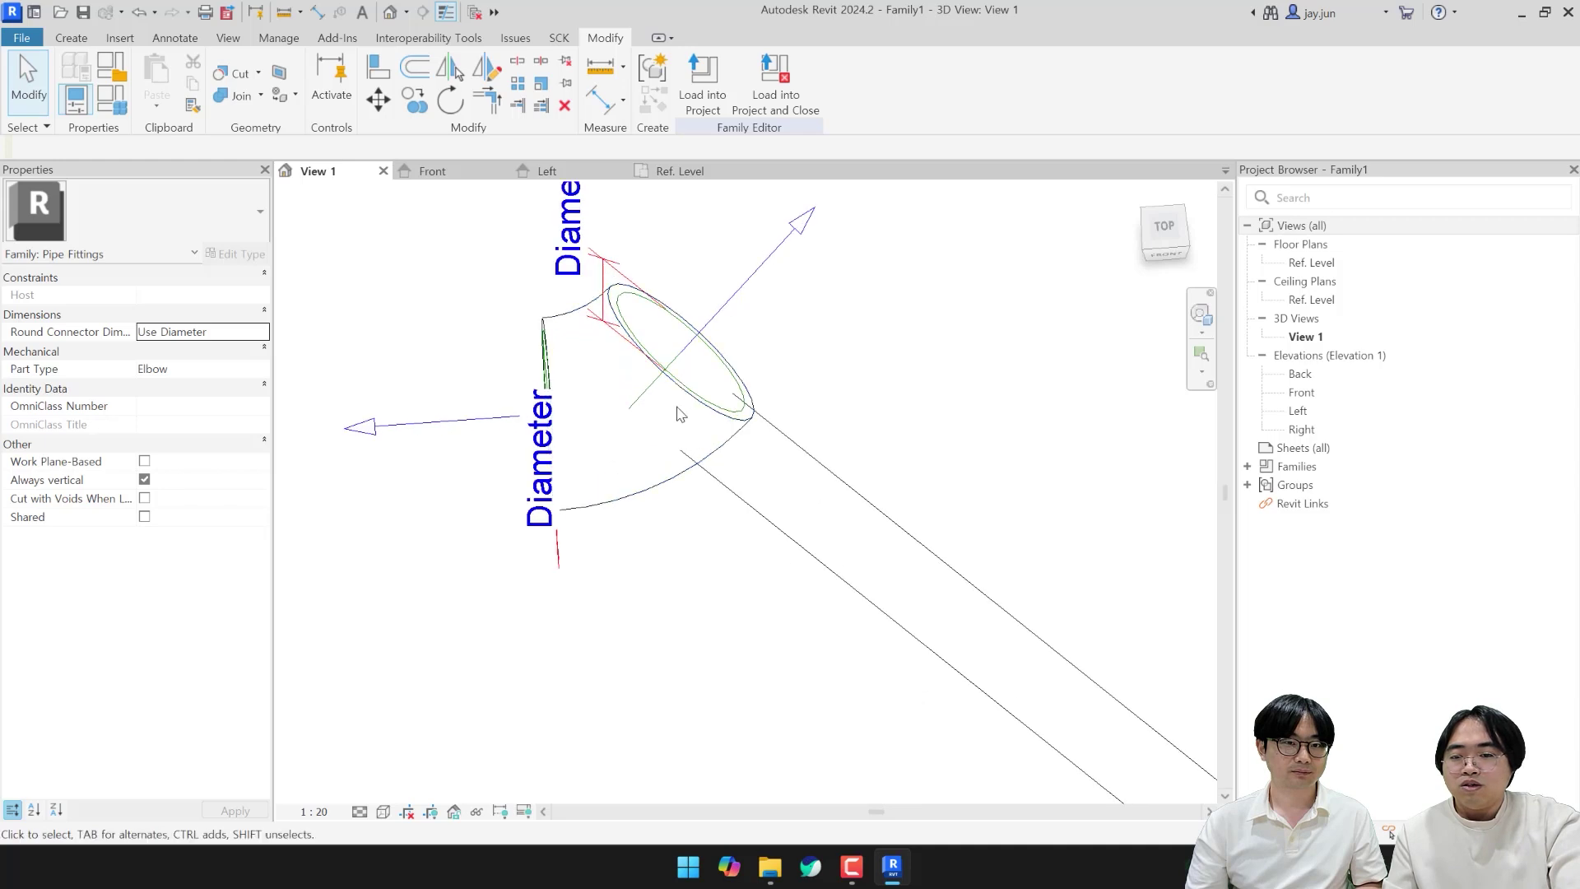
scroll(644, 402, "up", 2)
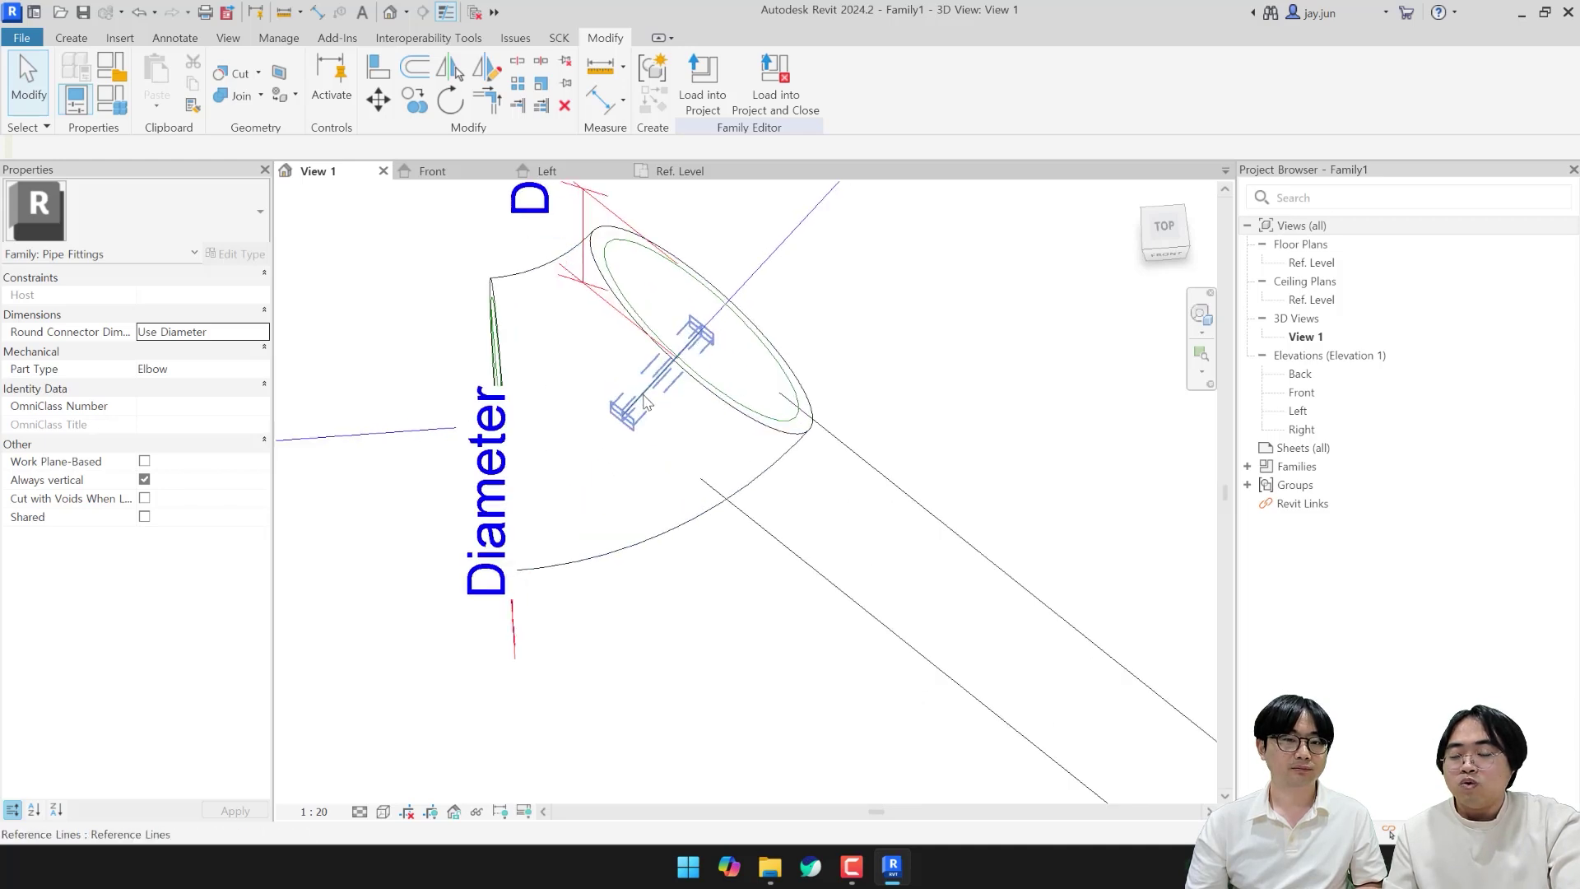
Step: Hide the Reference Lines annotation category in the 3D view View 1 and set its visual style to Shaded
scroll(647, 415, "down", 4)
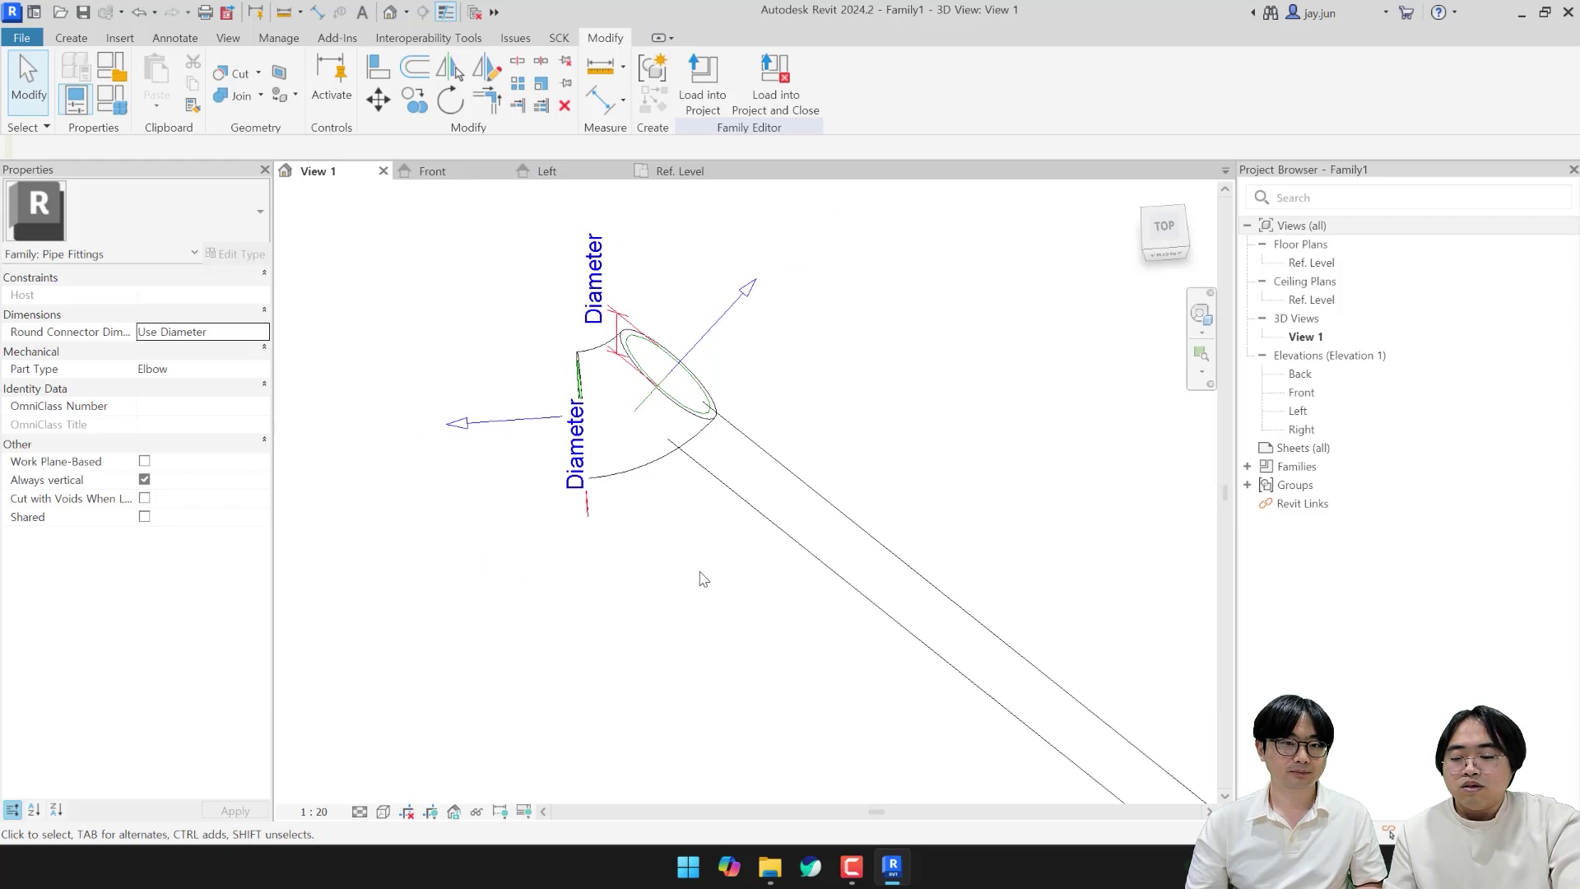
key("v")
key("v")
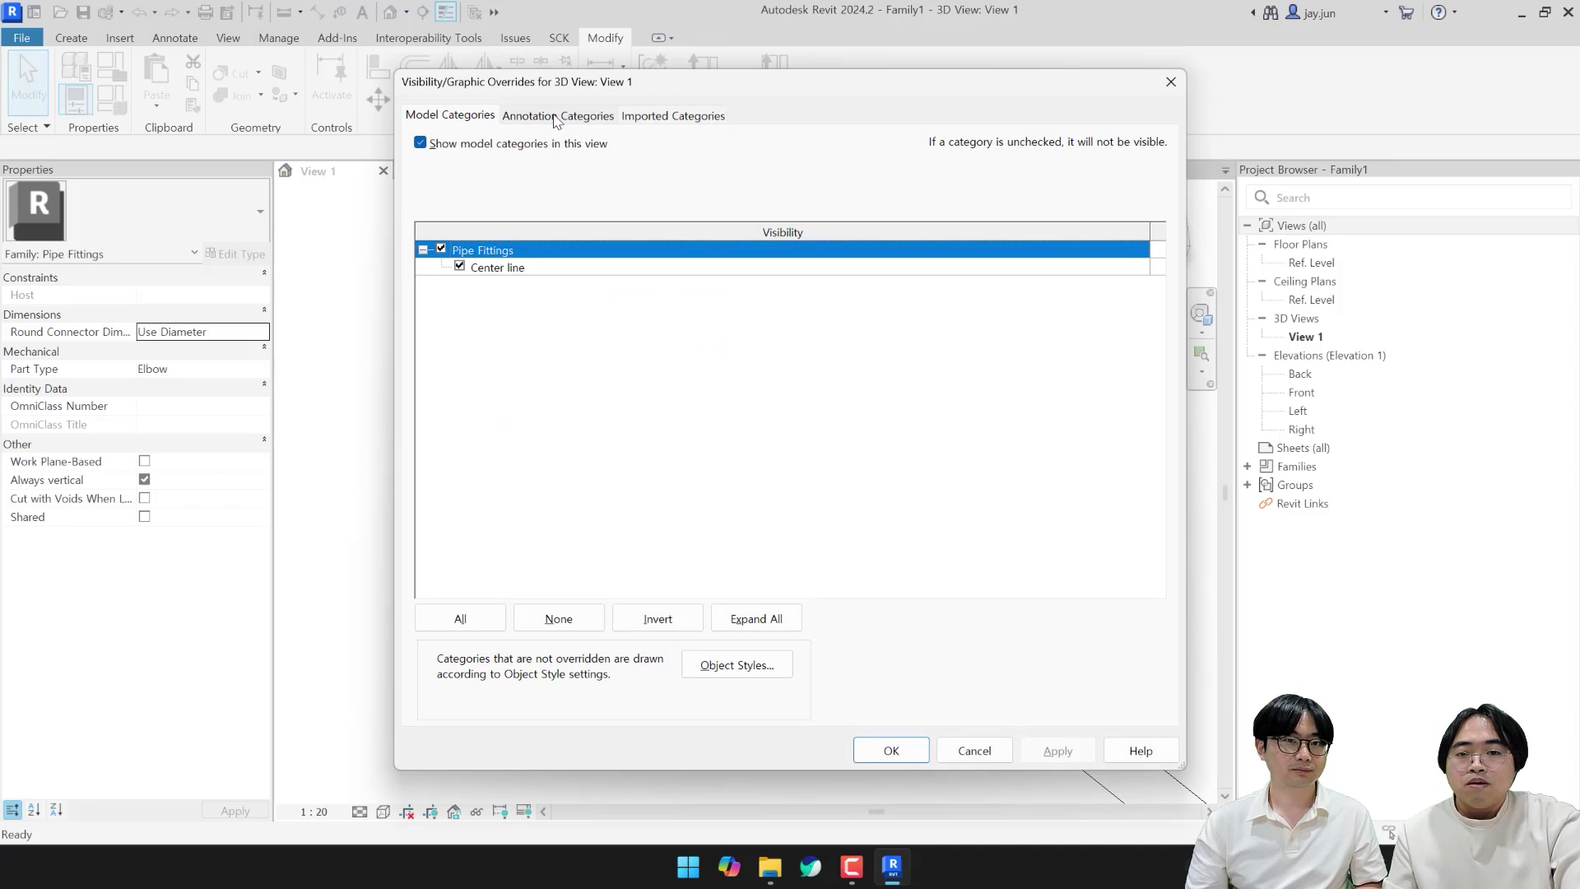
left_click(586, 116)
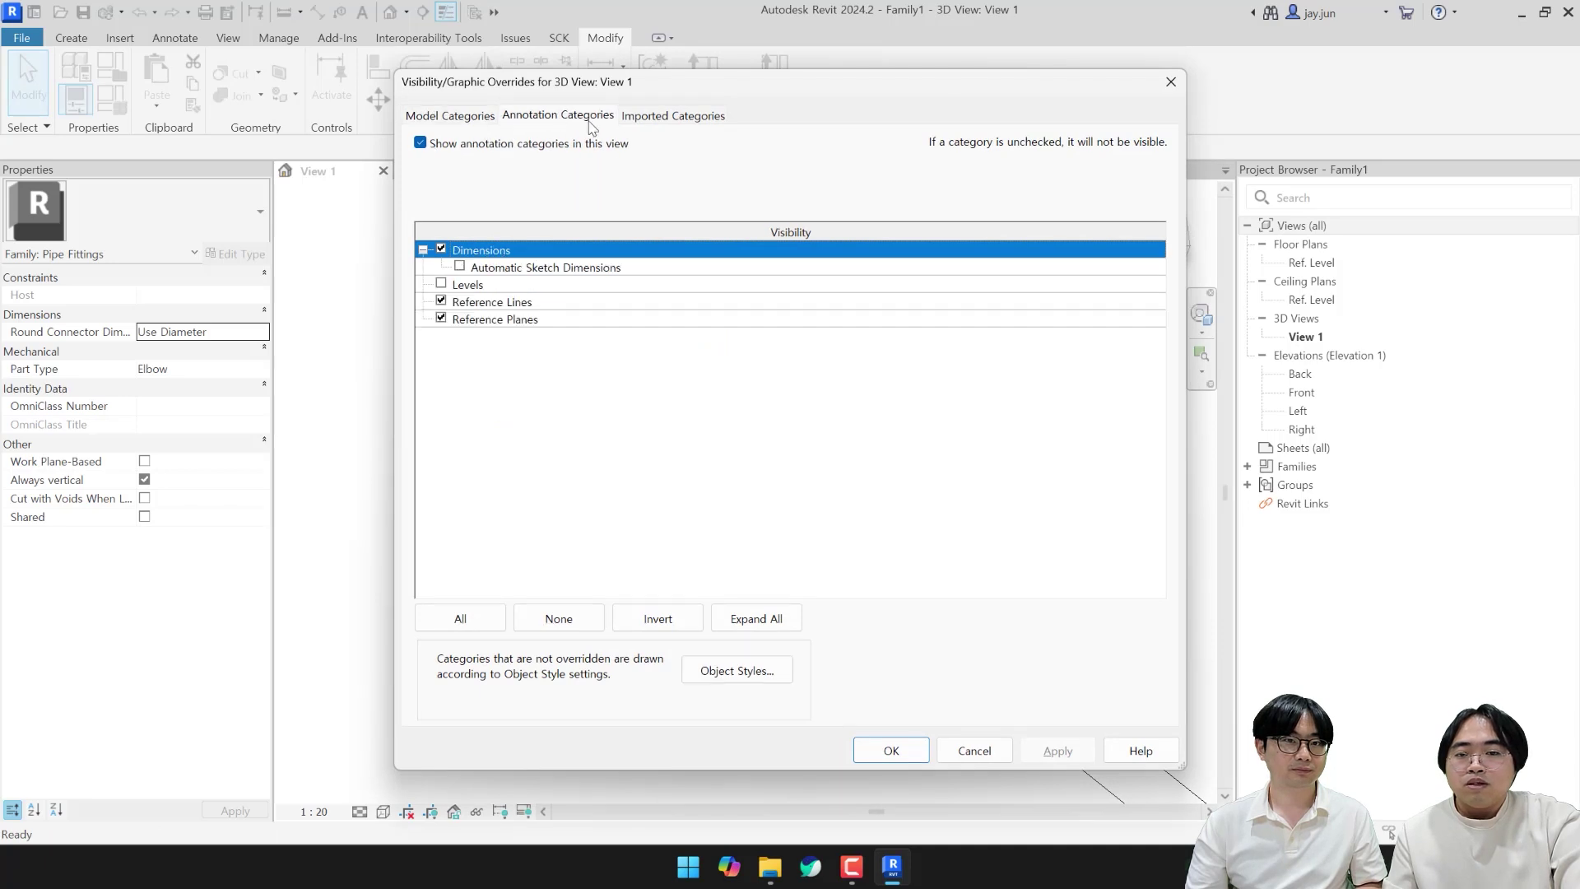
left_click(441, 301)
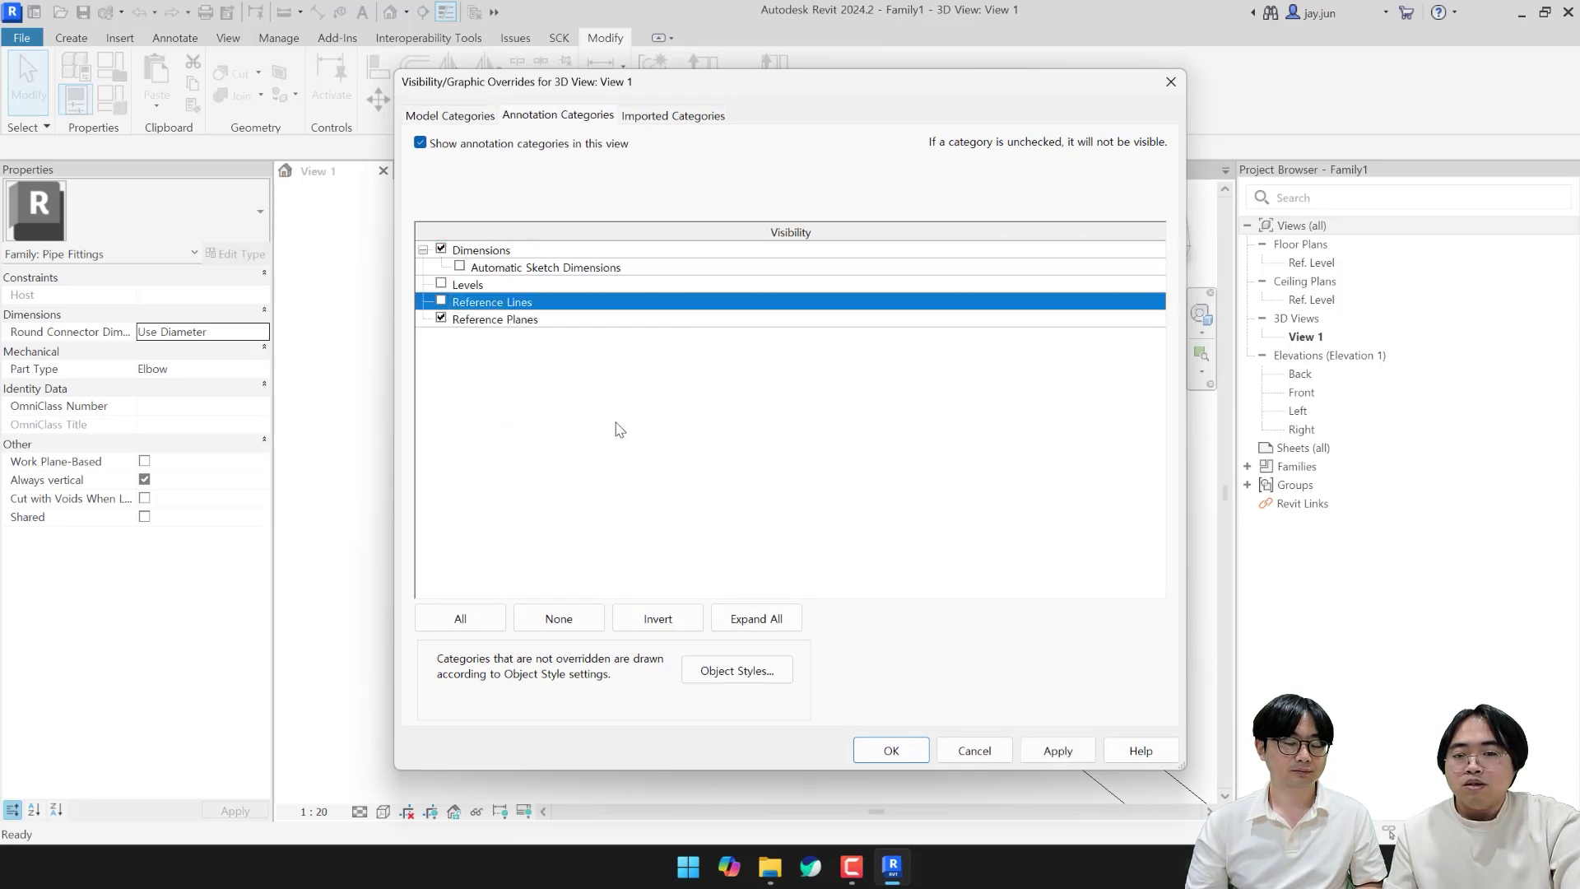
left_click(888, 744)
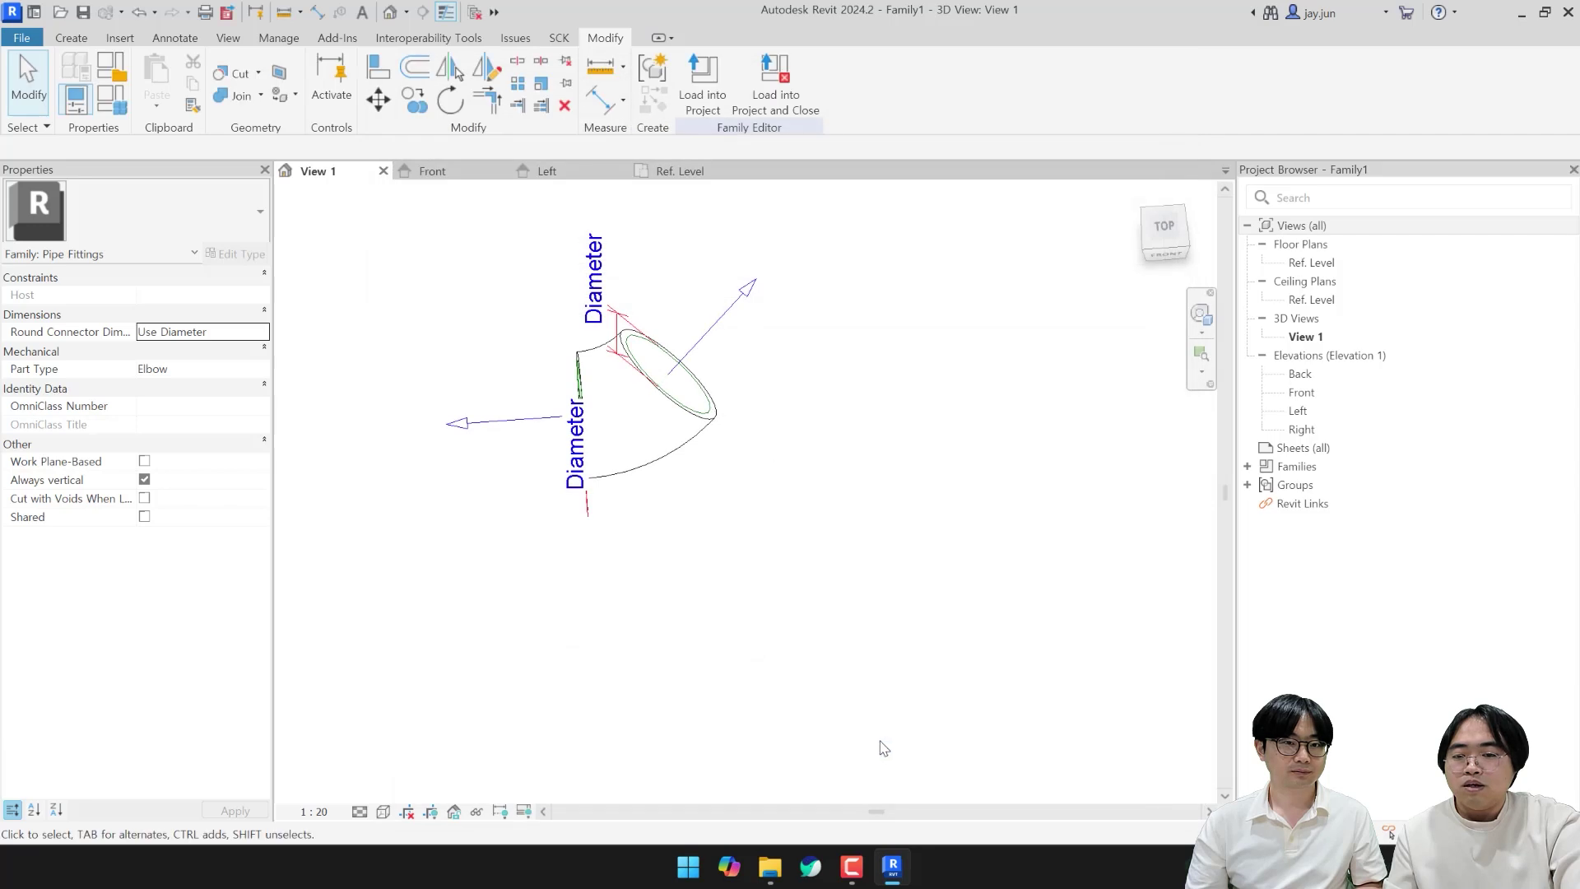
middle_click_drag(780, 606, 836, 668)
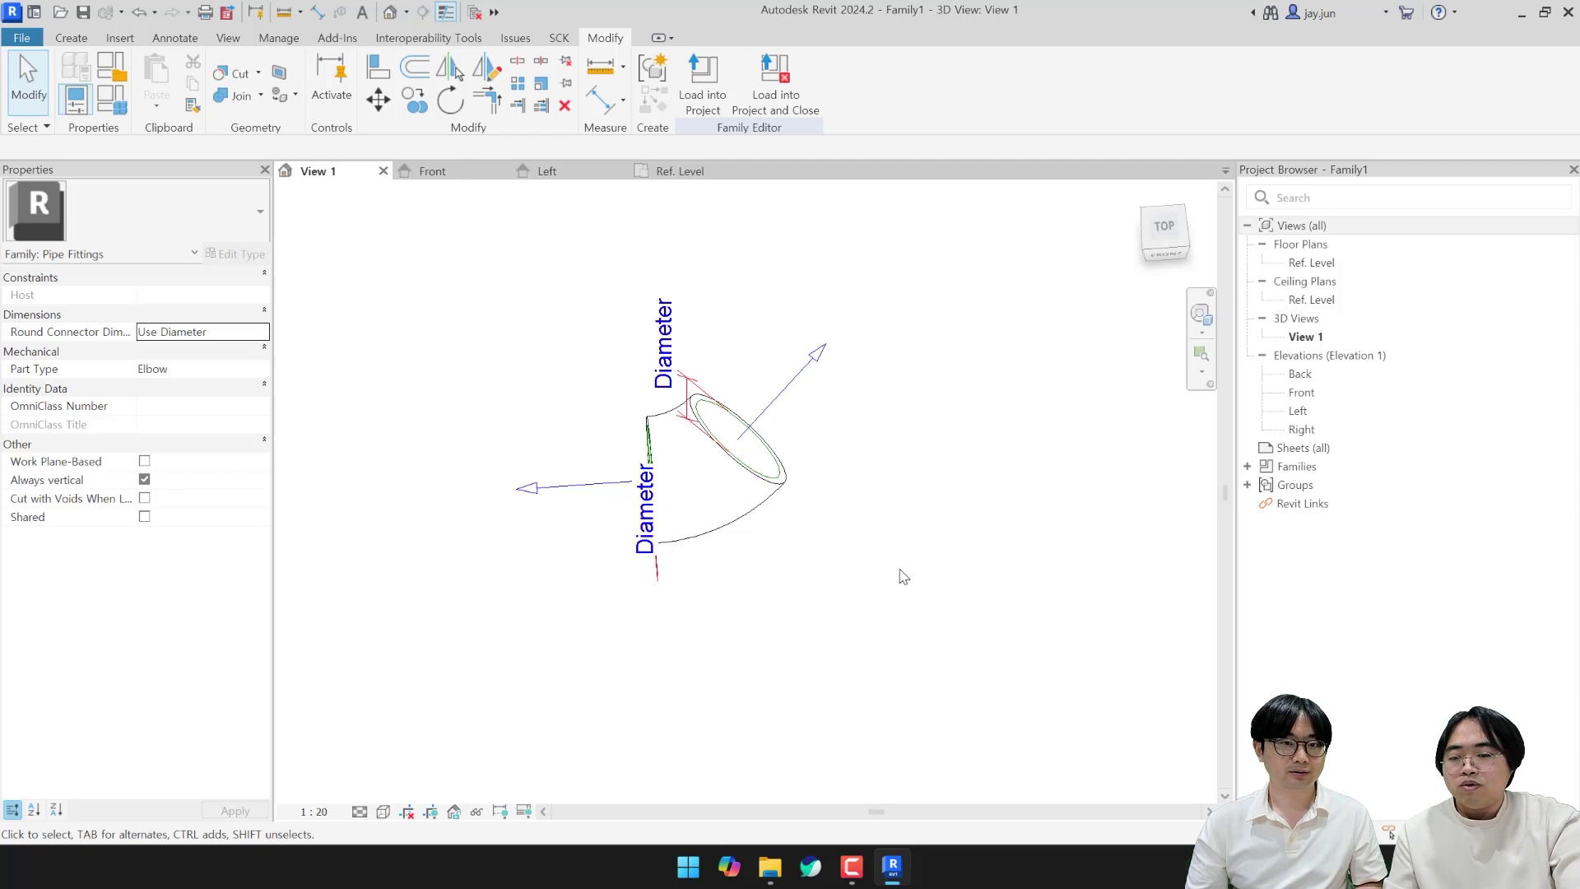
key("s")
key("d")
middle_click_drag(909, 592, 921, 600)
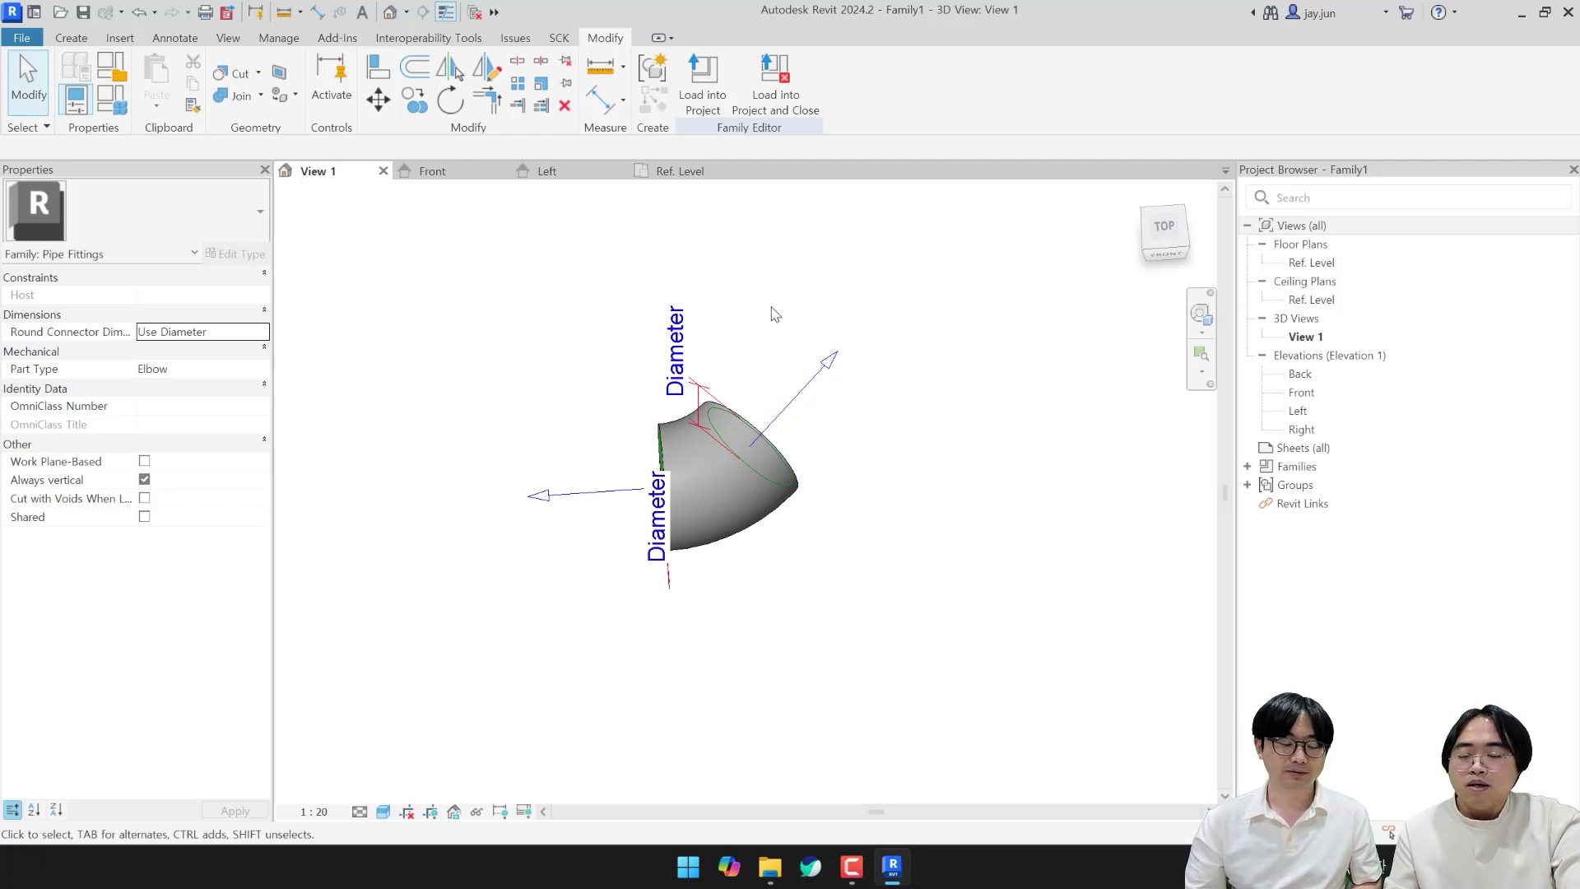
Step: In the Ref. Level plan, check which views and detail levels are enabled in the elbow sweep's Family Element Visibility Settings
left_click(680, 170)
middle_click_drag(777, 579, 766, 619)
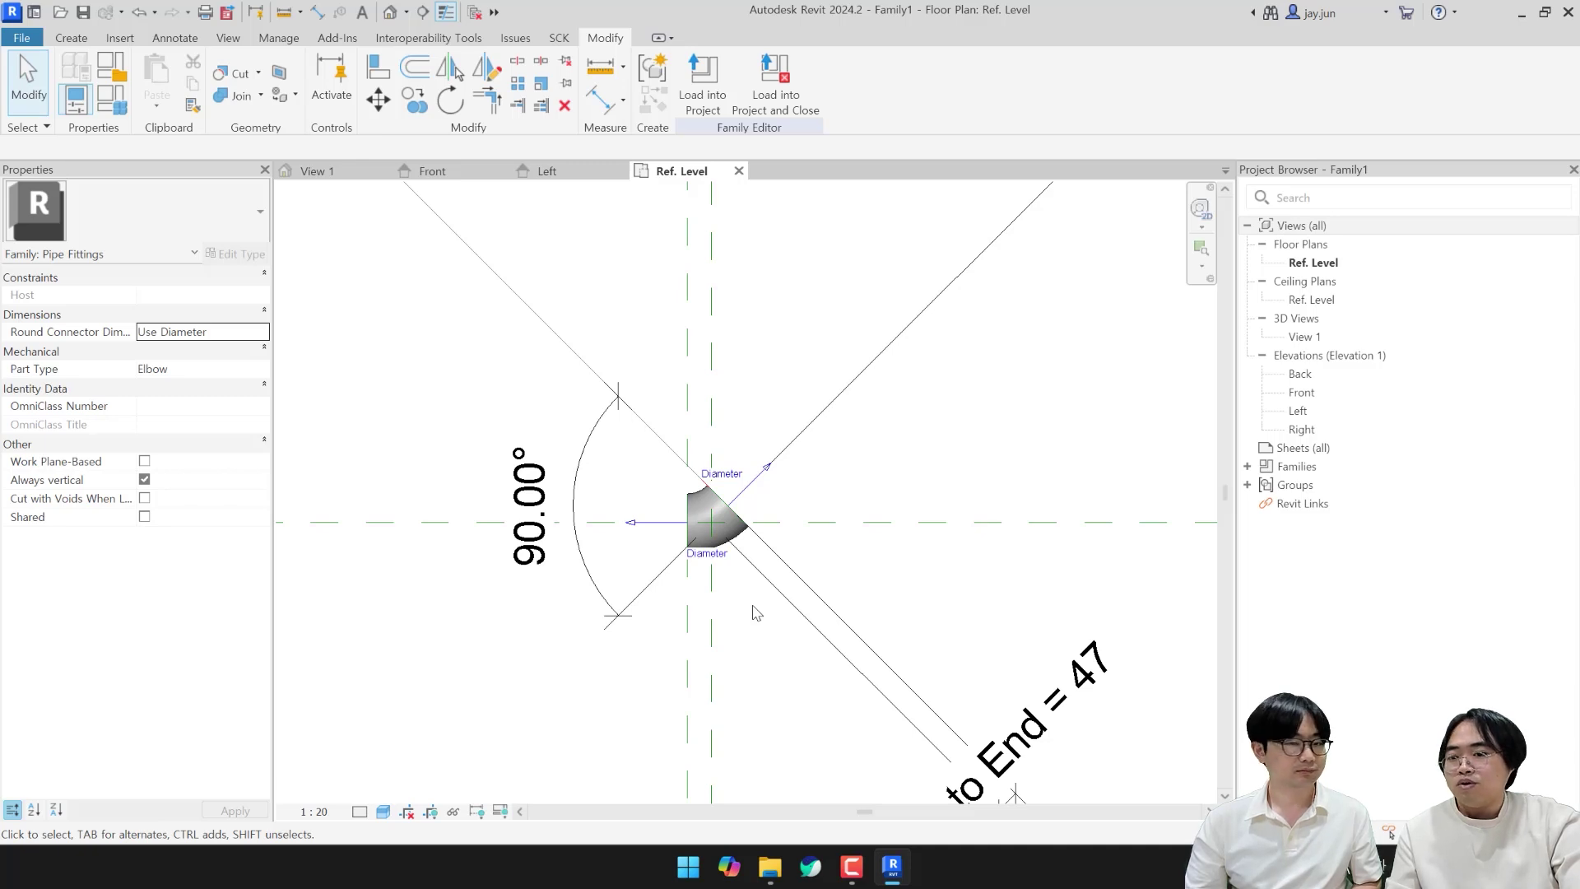
scroll(678, 487, "up", 3)
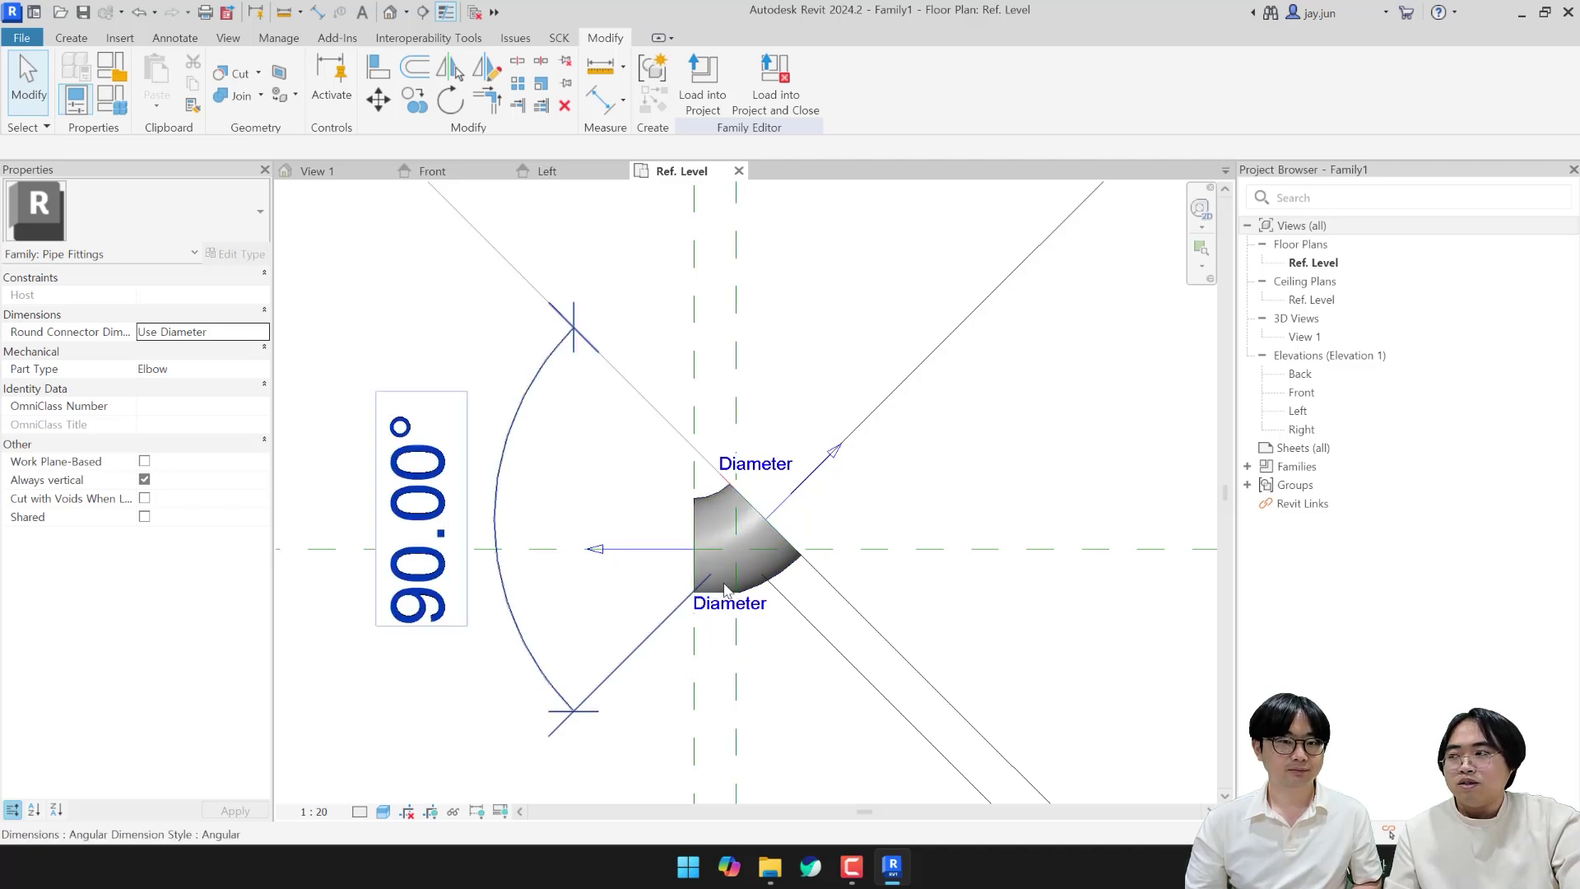
middle_click_drag(833, 670, 836, 602)
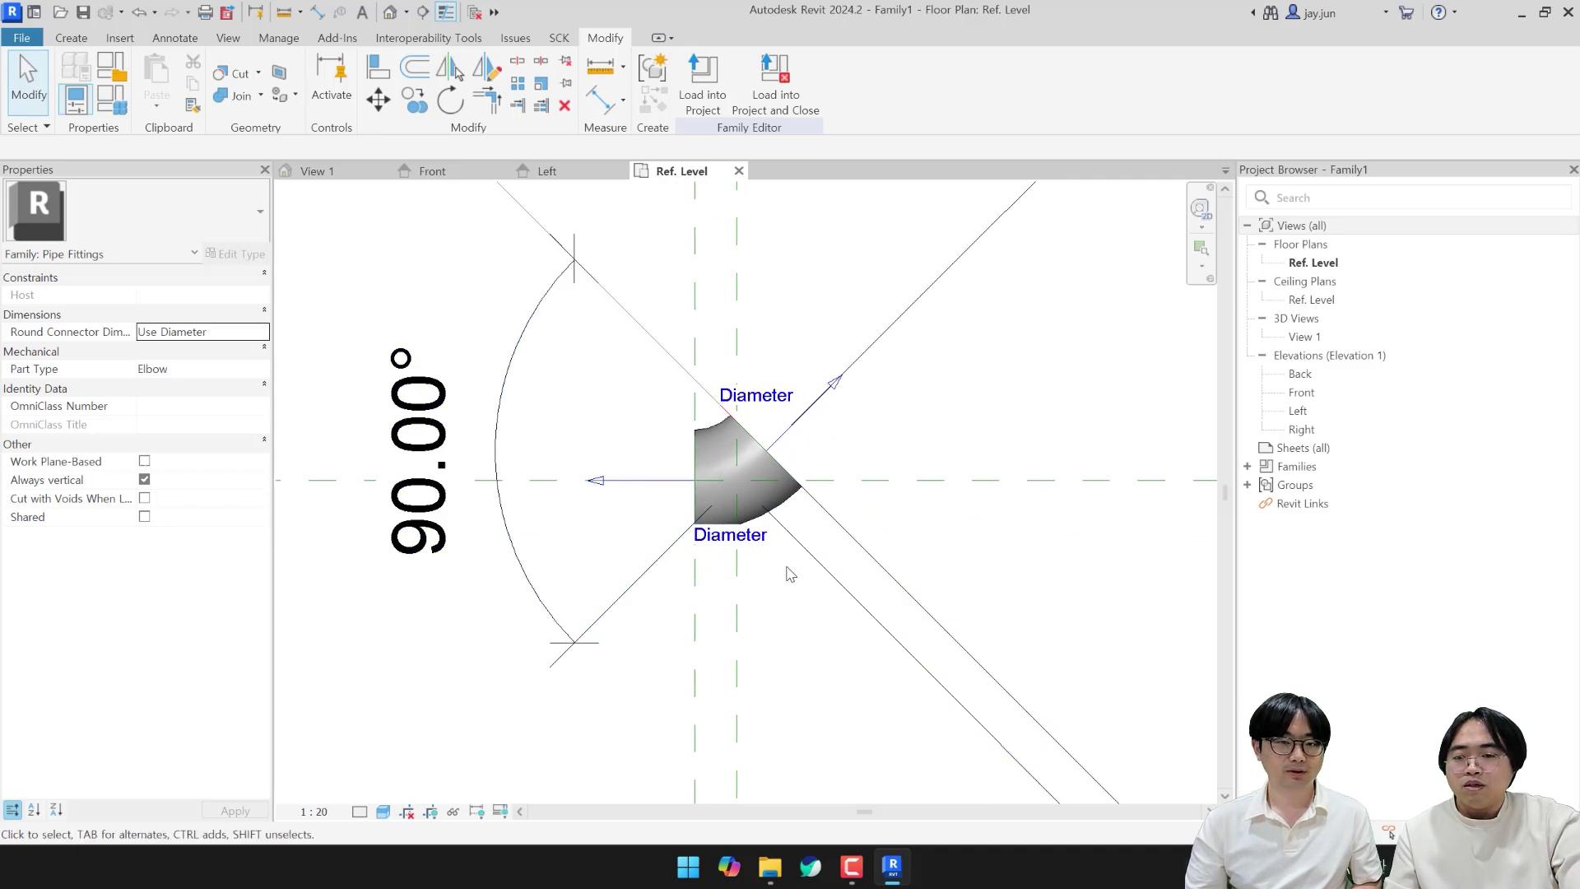
scroll(708, 416, "up", 1)
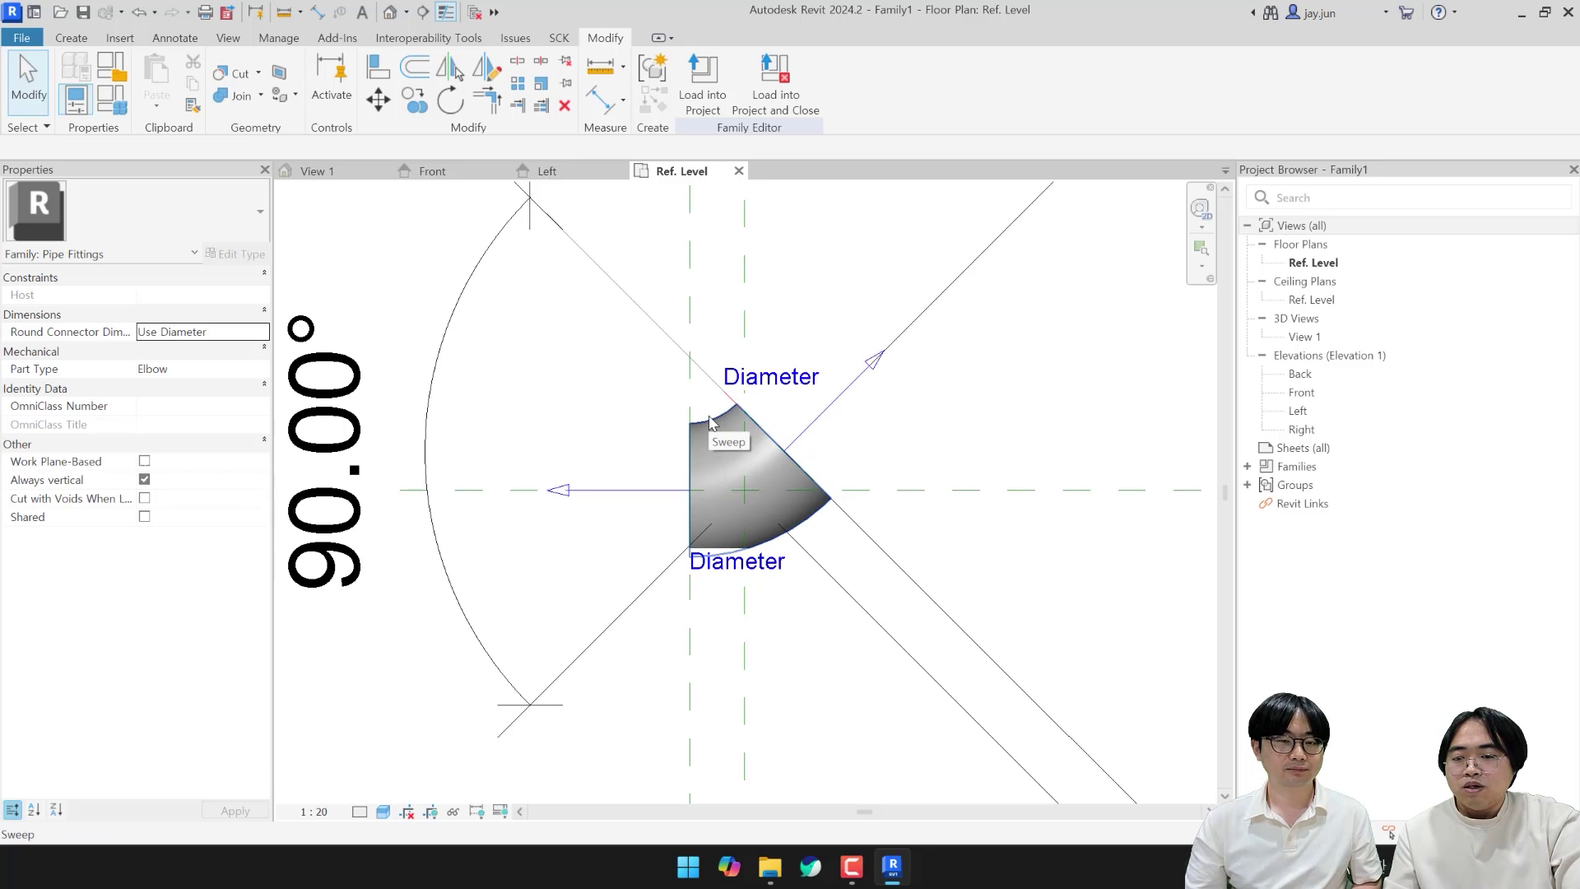
left_click(721, 441)
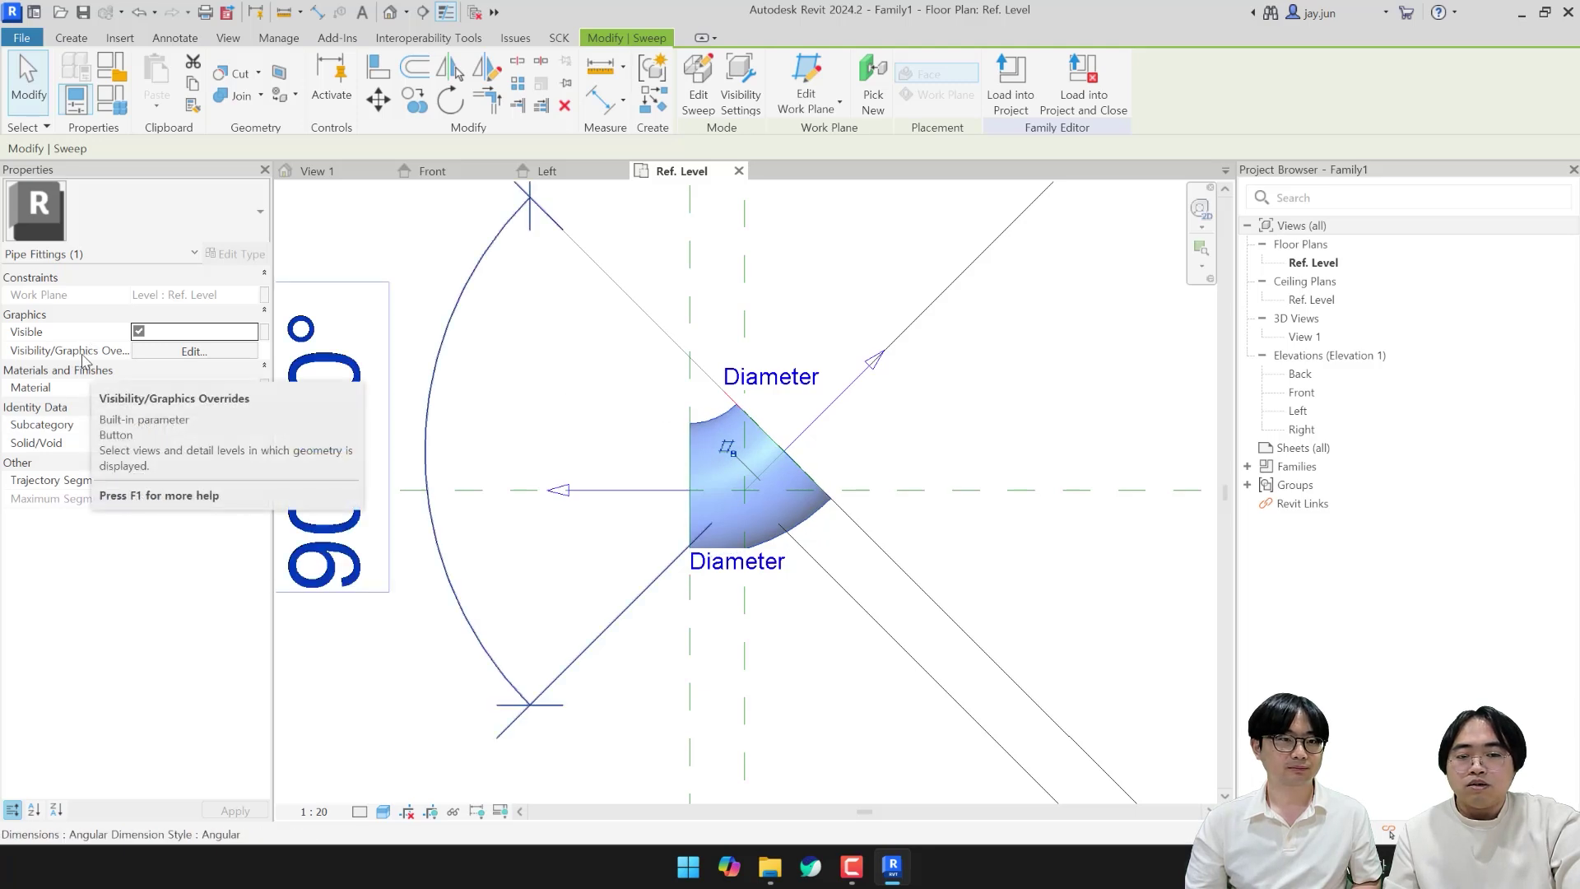
left_click(171, 352)
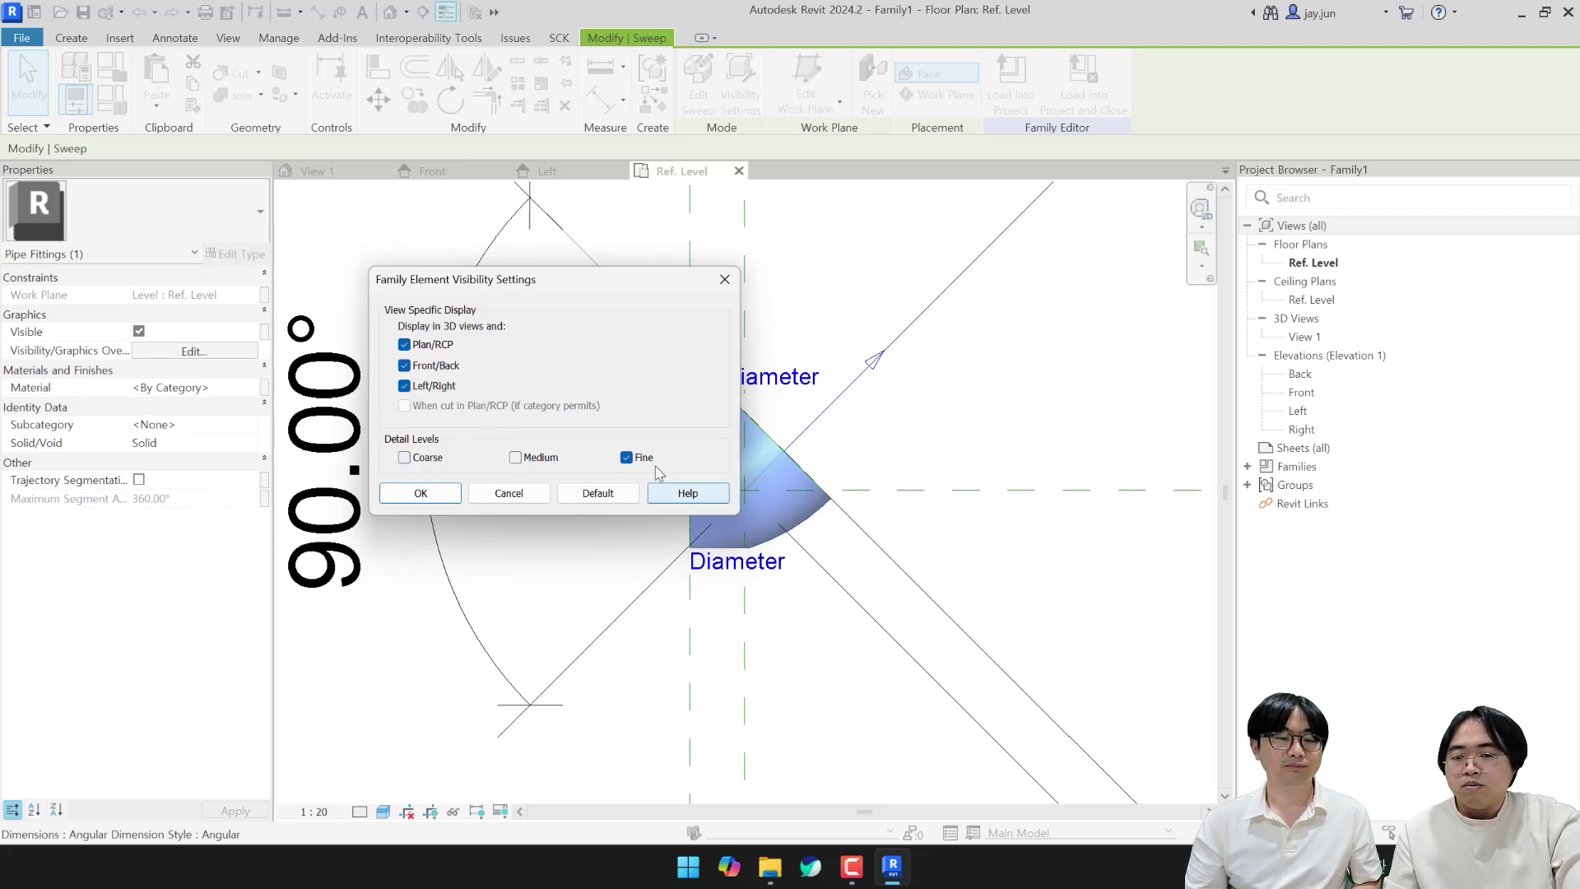
left_click(447, 493)
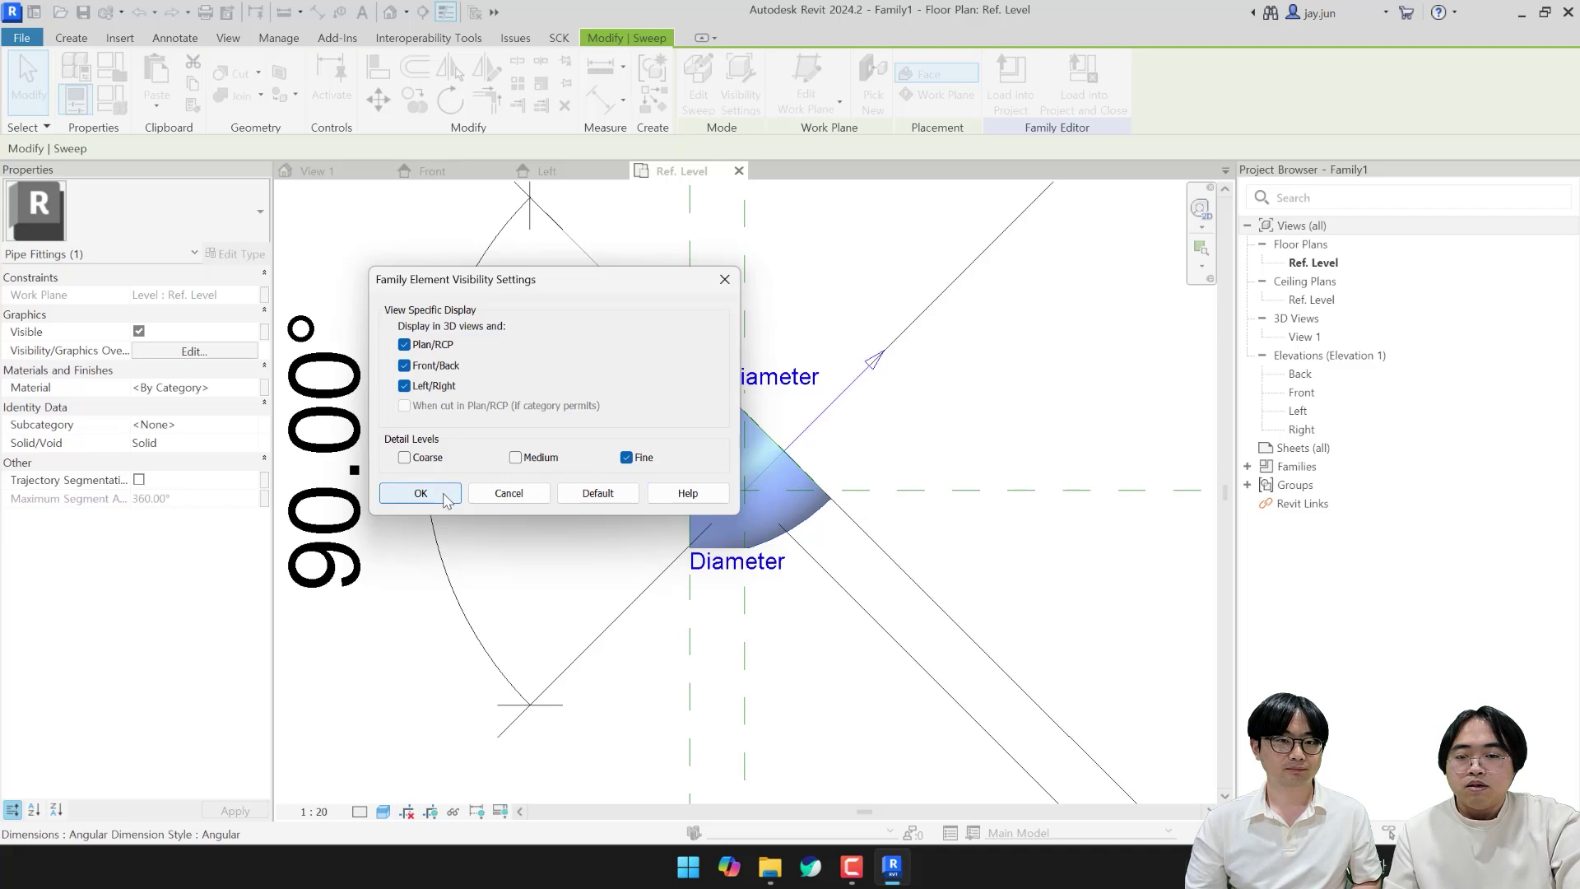
left_click(973, 456)
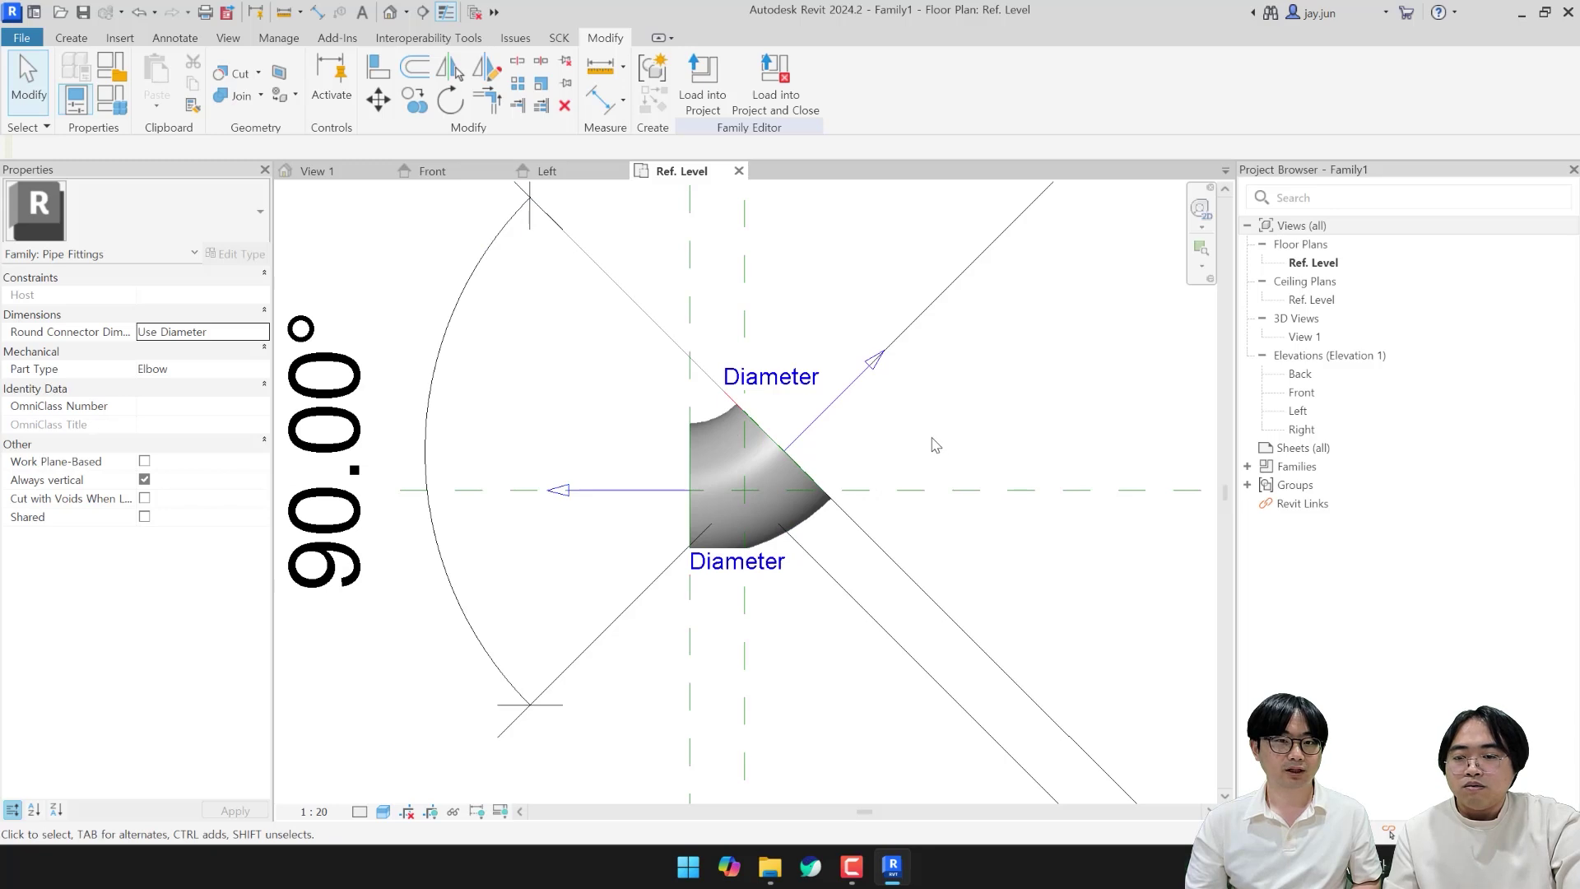
Step: Turn on Preview Visibility in the Ref. Level plan
middle_click_drag(885, 430, 872, 439)
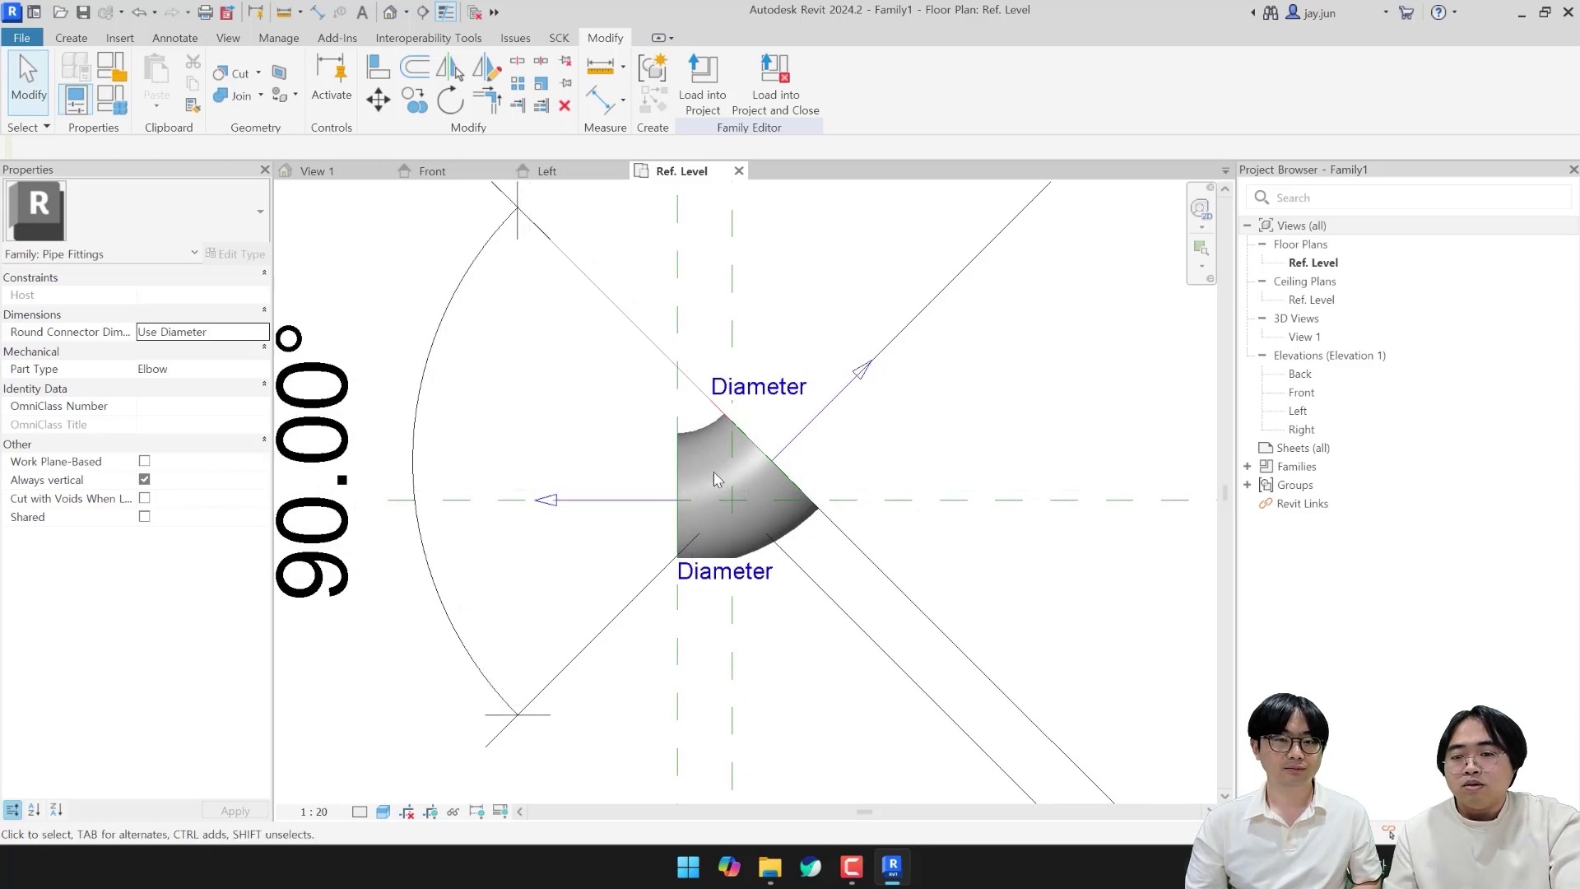
scroll(713, 480, "down", 2)
middle_click_drag(628, 346, 659, 398)
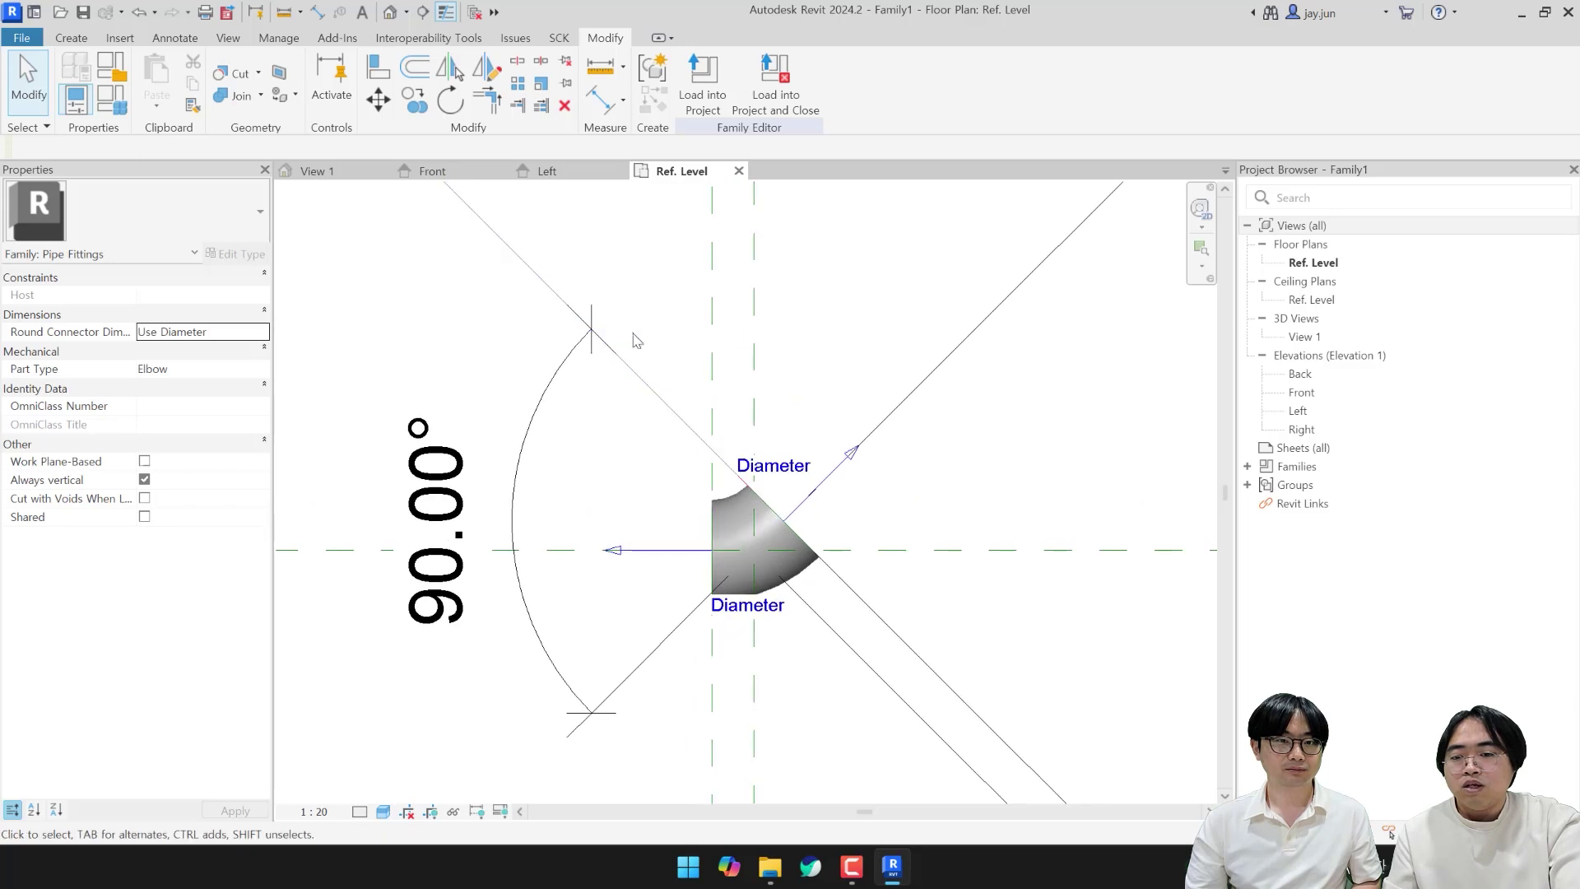
middle_click_drag(944, 628, 936, 572)
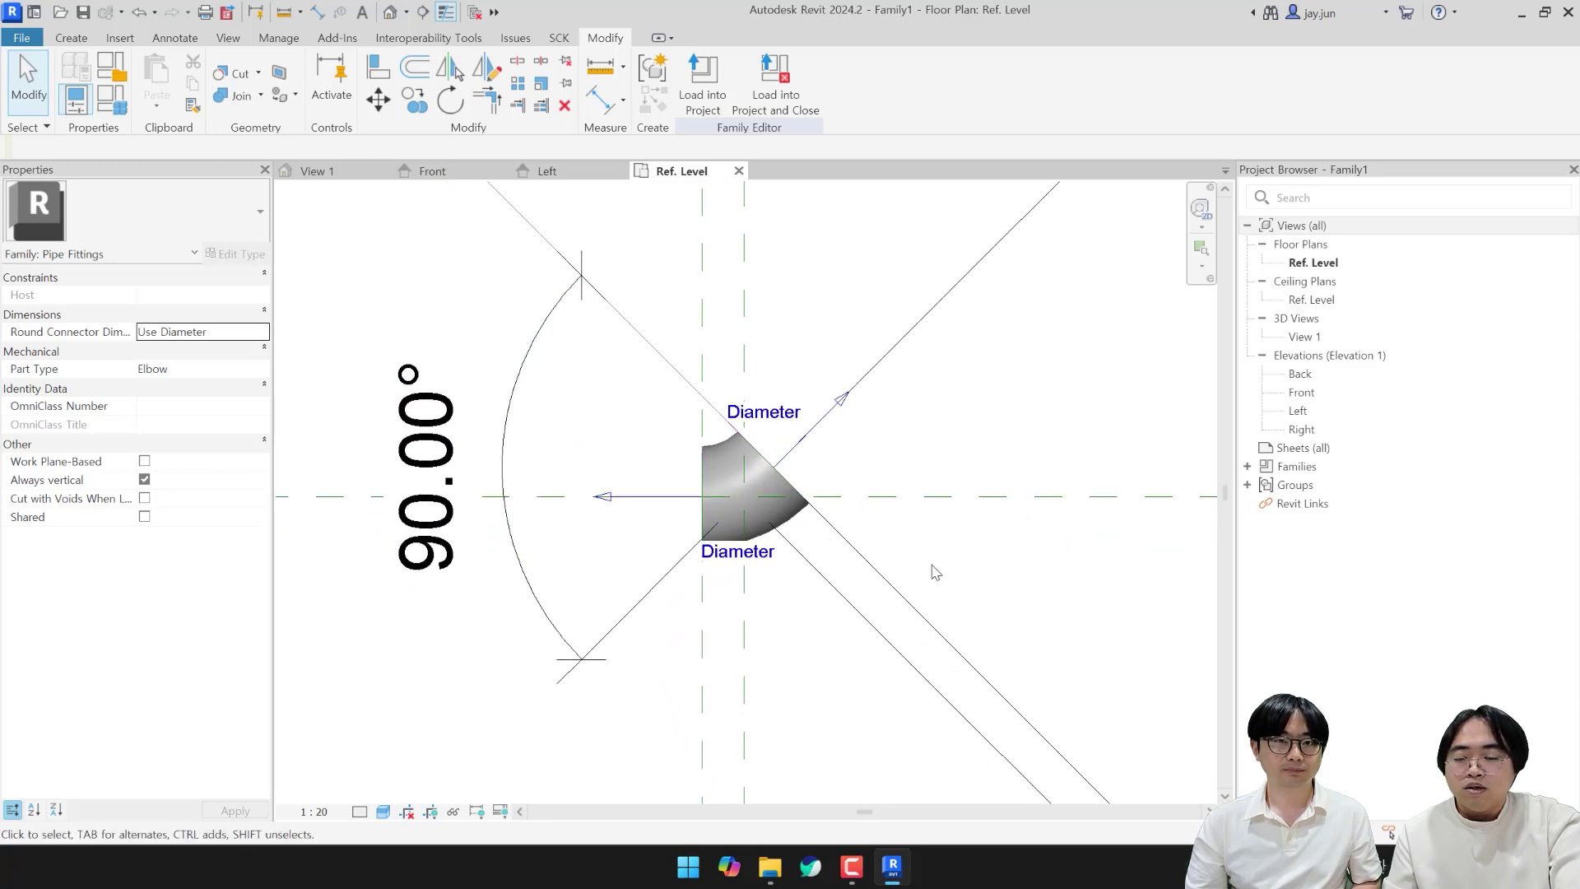
left_click(499, 812)
left_click(547, 800)
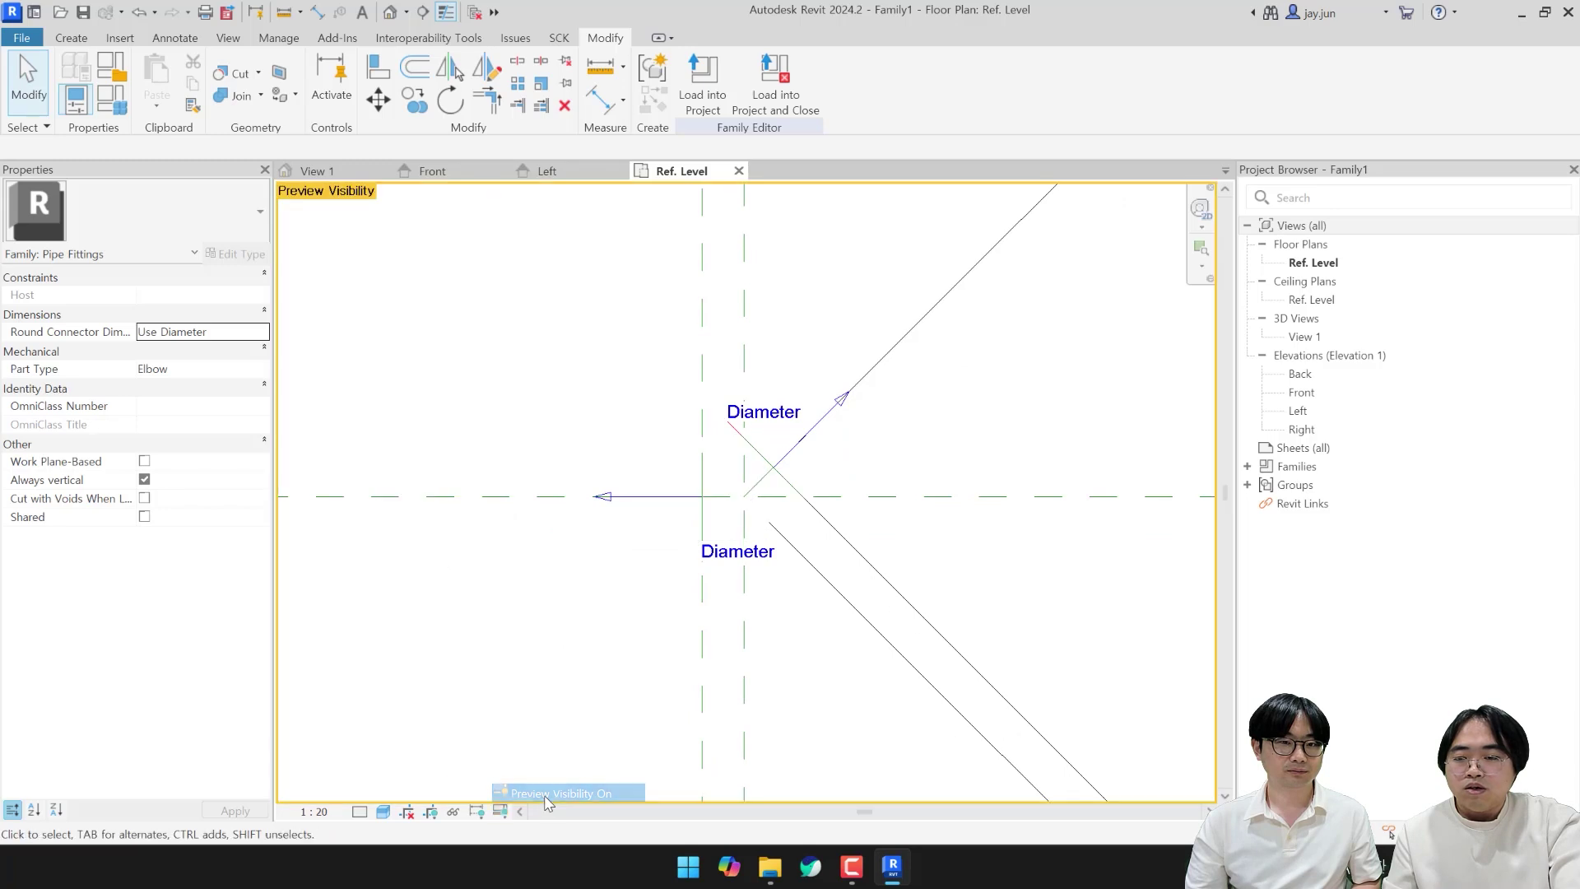
scroll(776, 514, "up", 3)
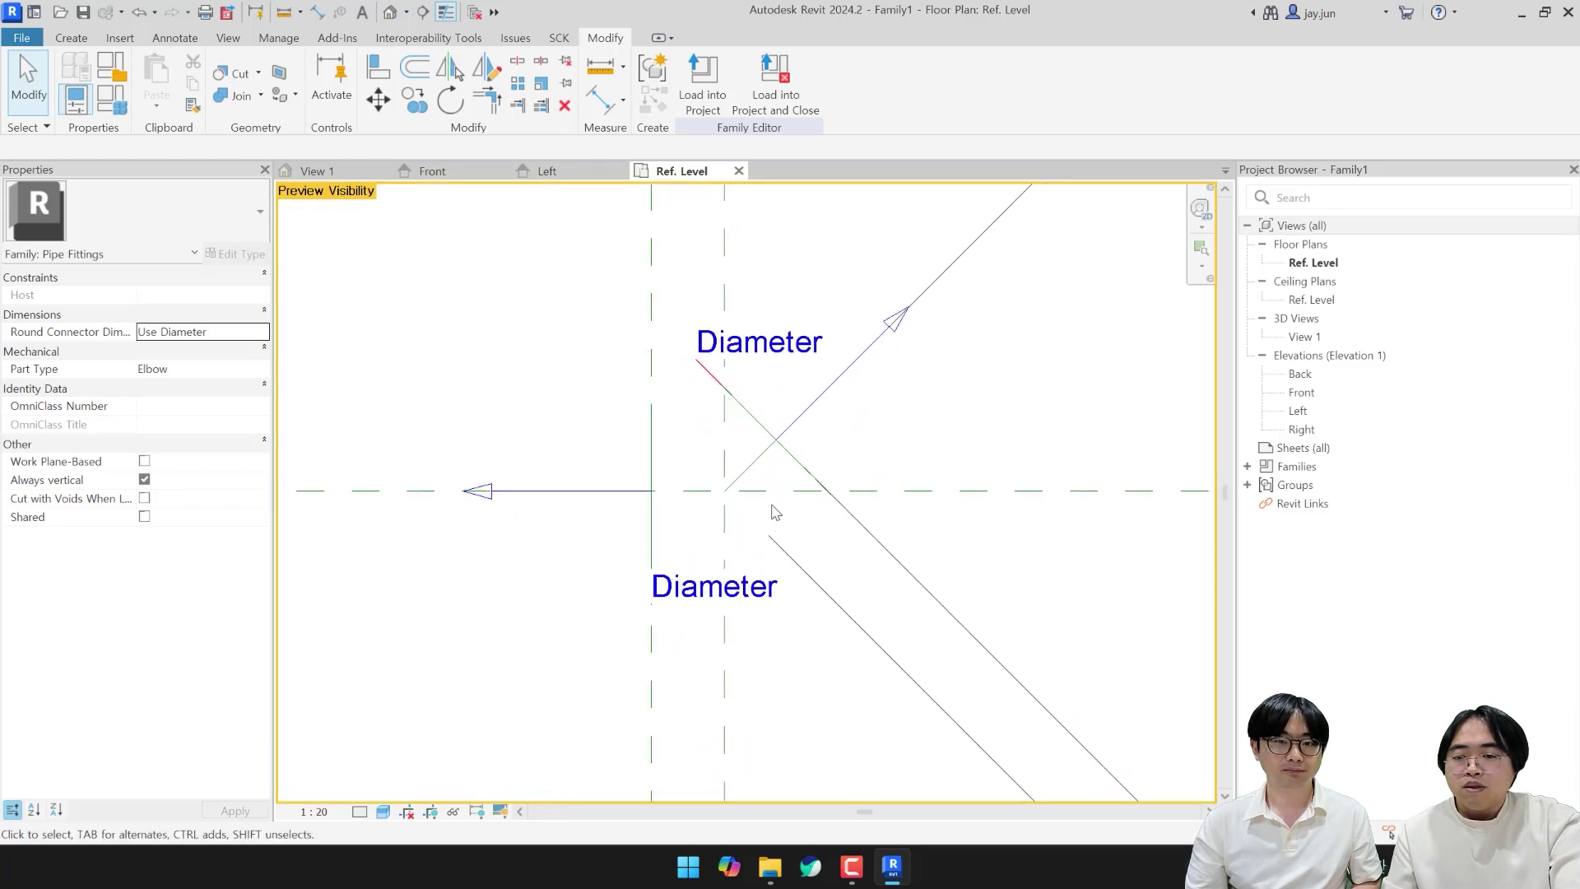
middle_click_drag(776, 514, 823, 553)
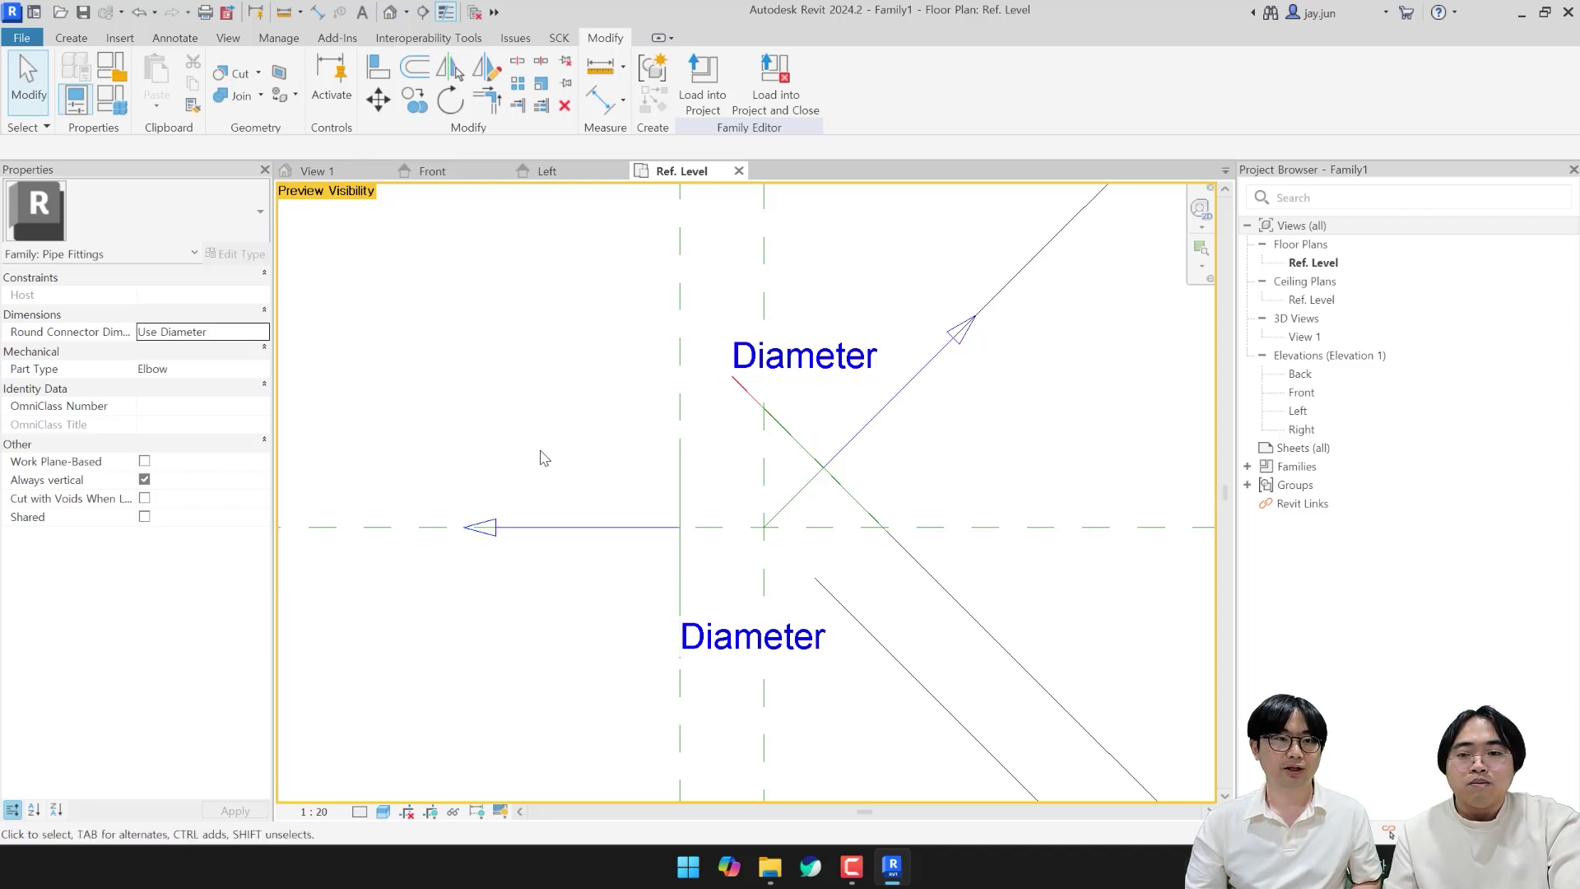
Step: Draw a center-ends model line arc of about 114.4 radius and 45° along the elbow's centerline, joining the two connector centers
left_click(69, 38)
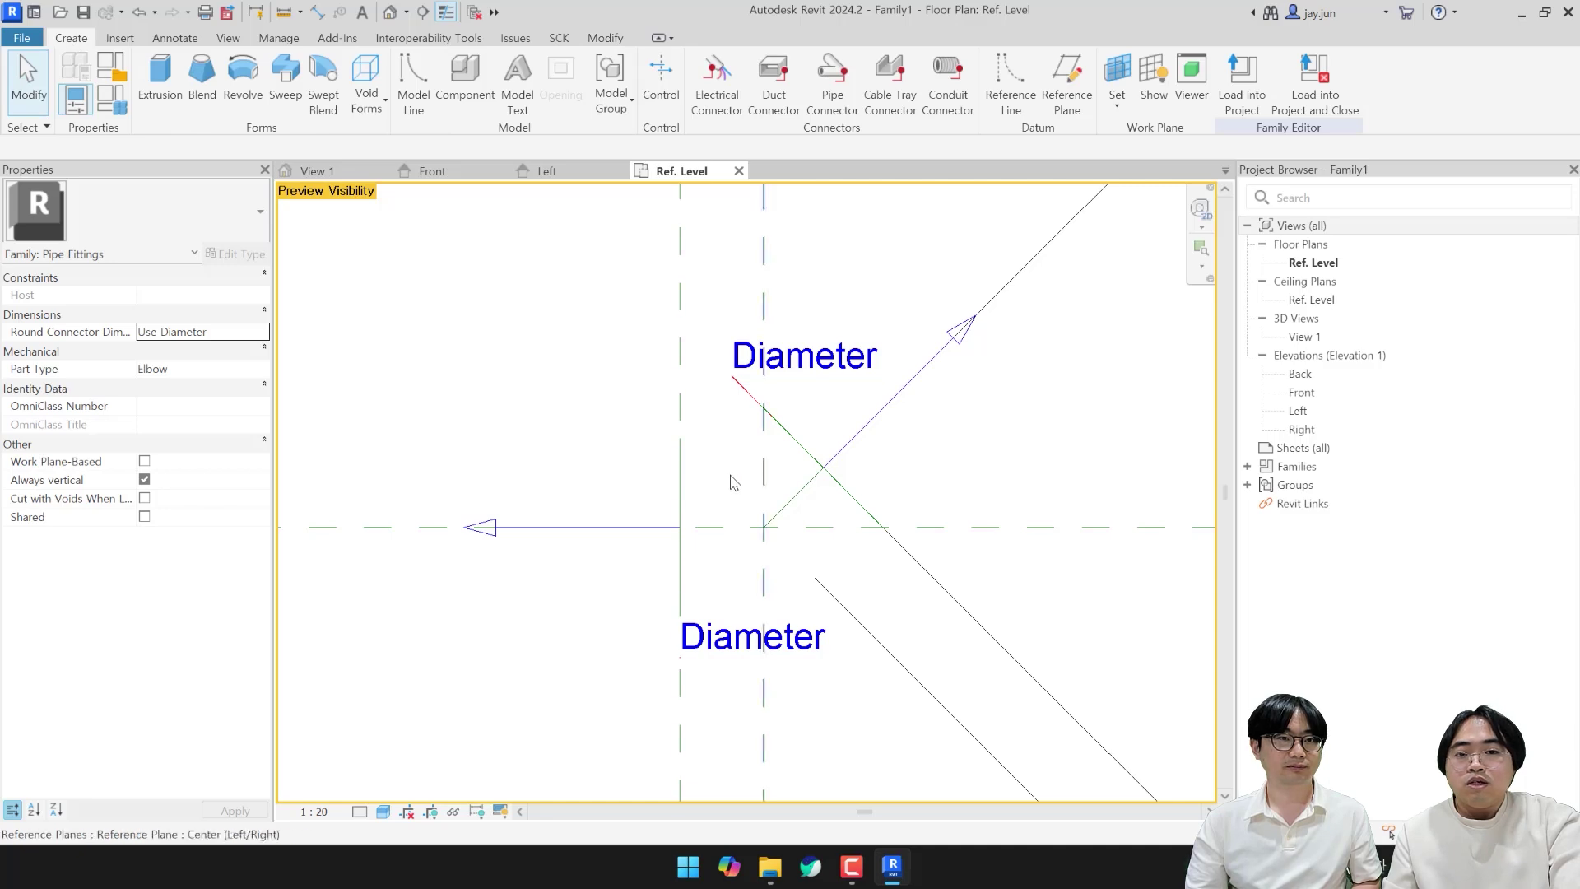
left_click(414, 99)
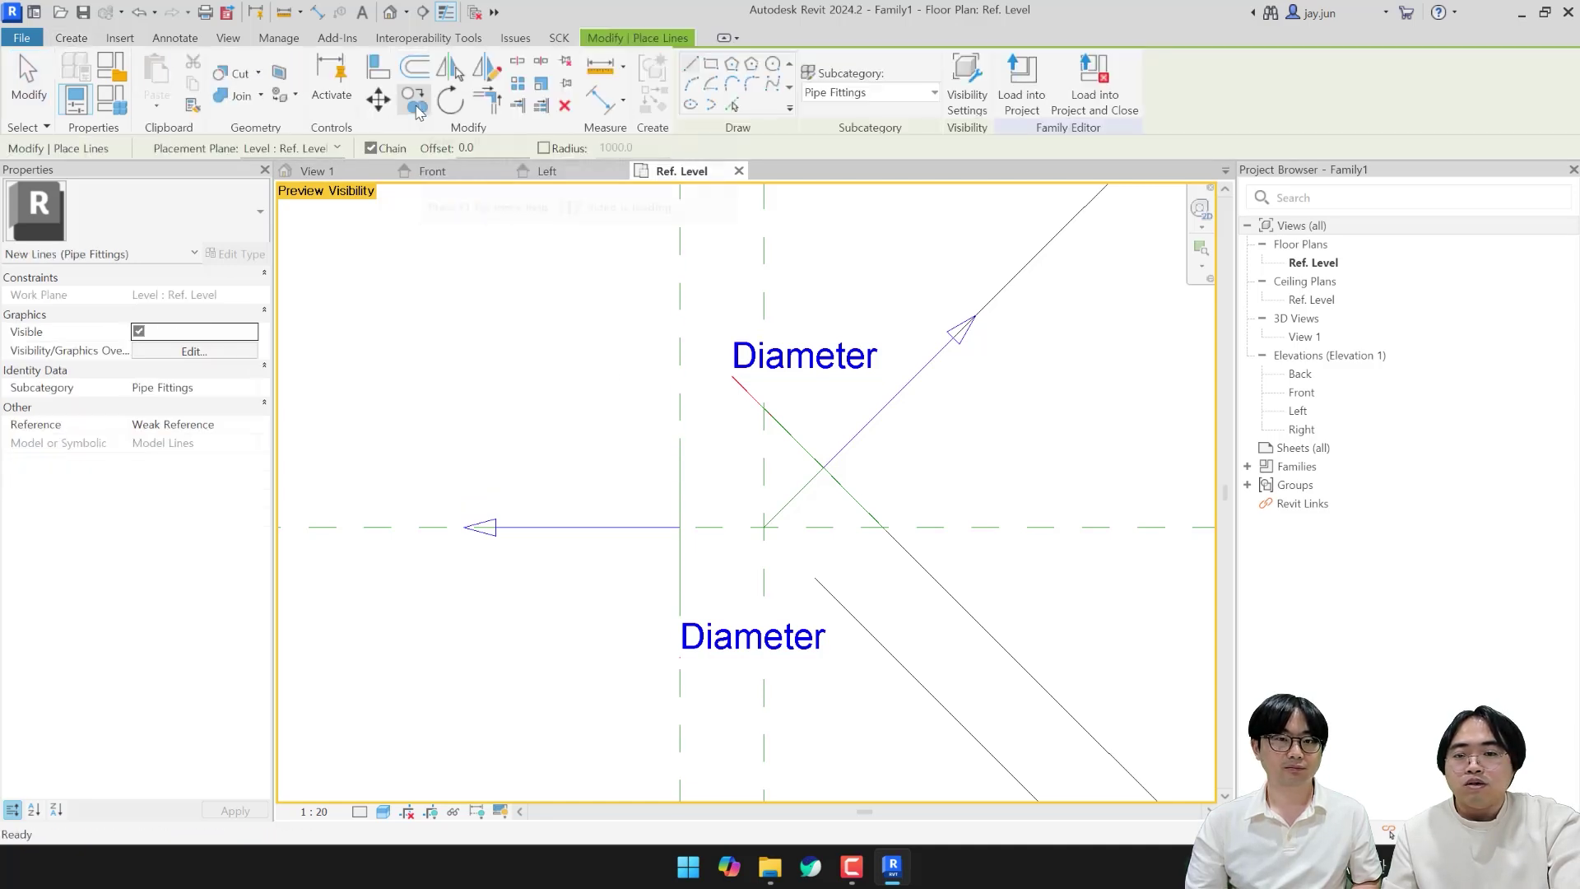
middle_click_drag(564, 387, 517, 457)
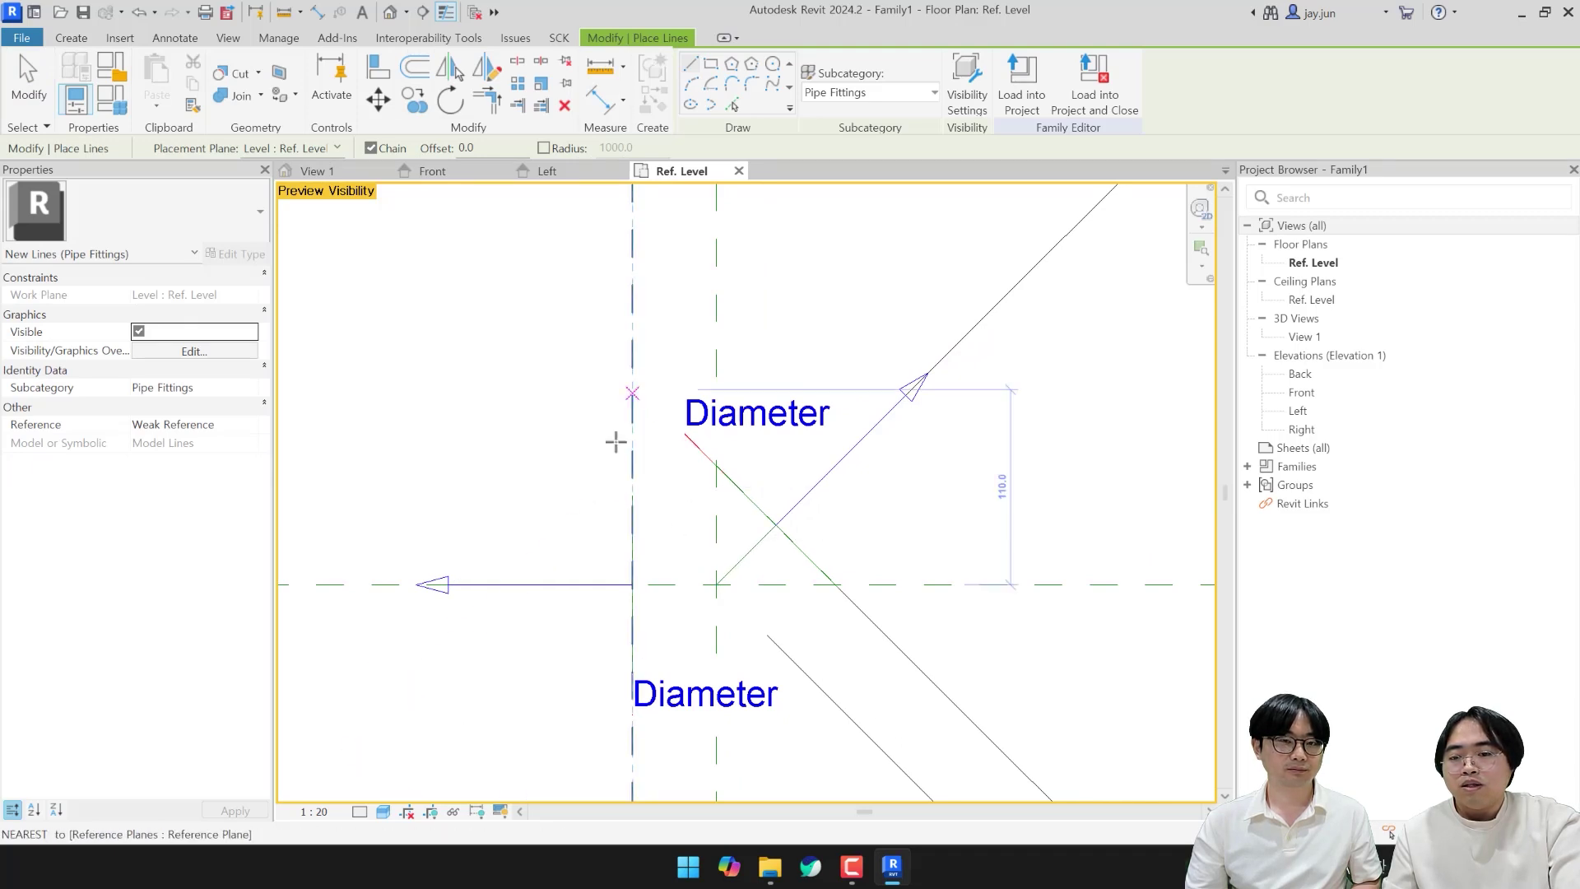
left_click(716, 584)
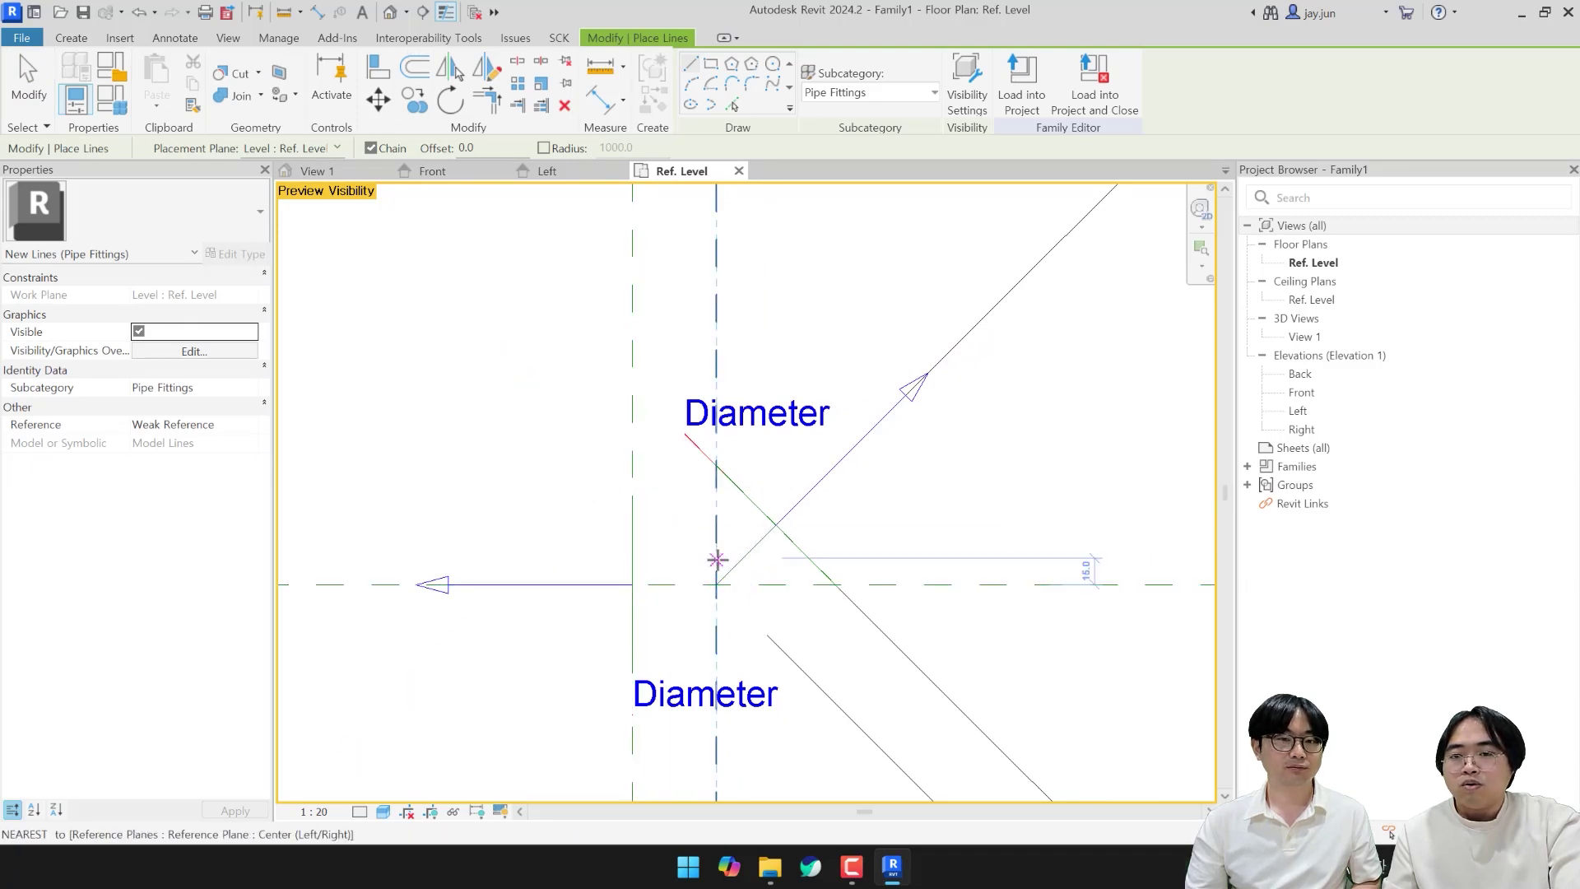
left_click(710, 84)
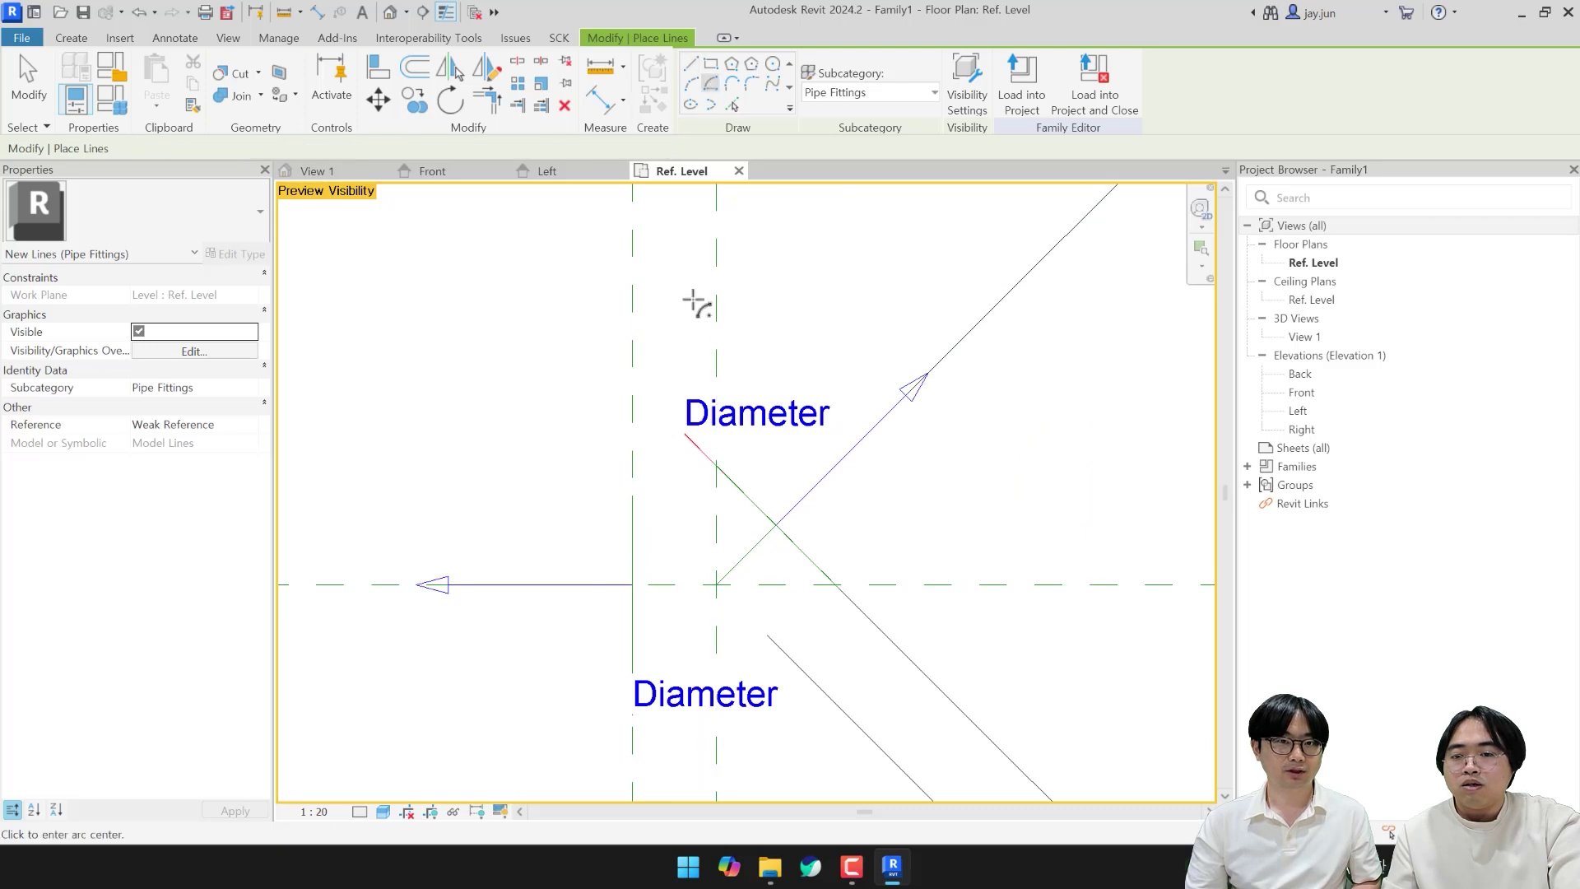
left_click(632, 382)
left_click(632, 585)
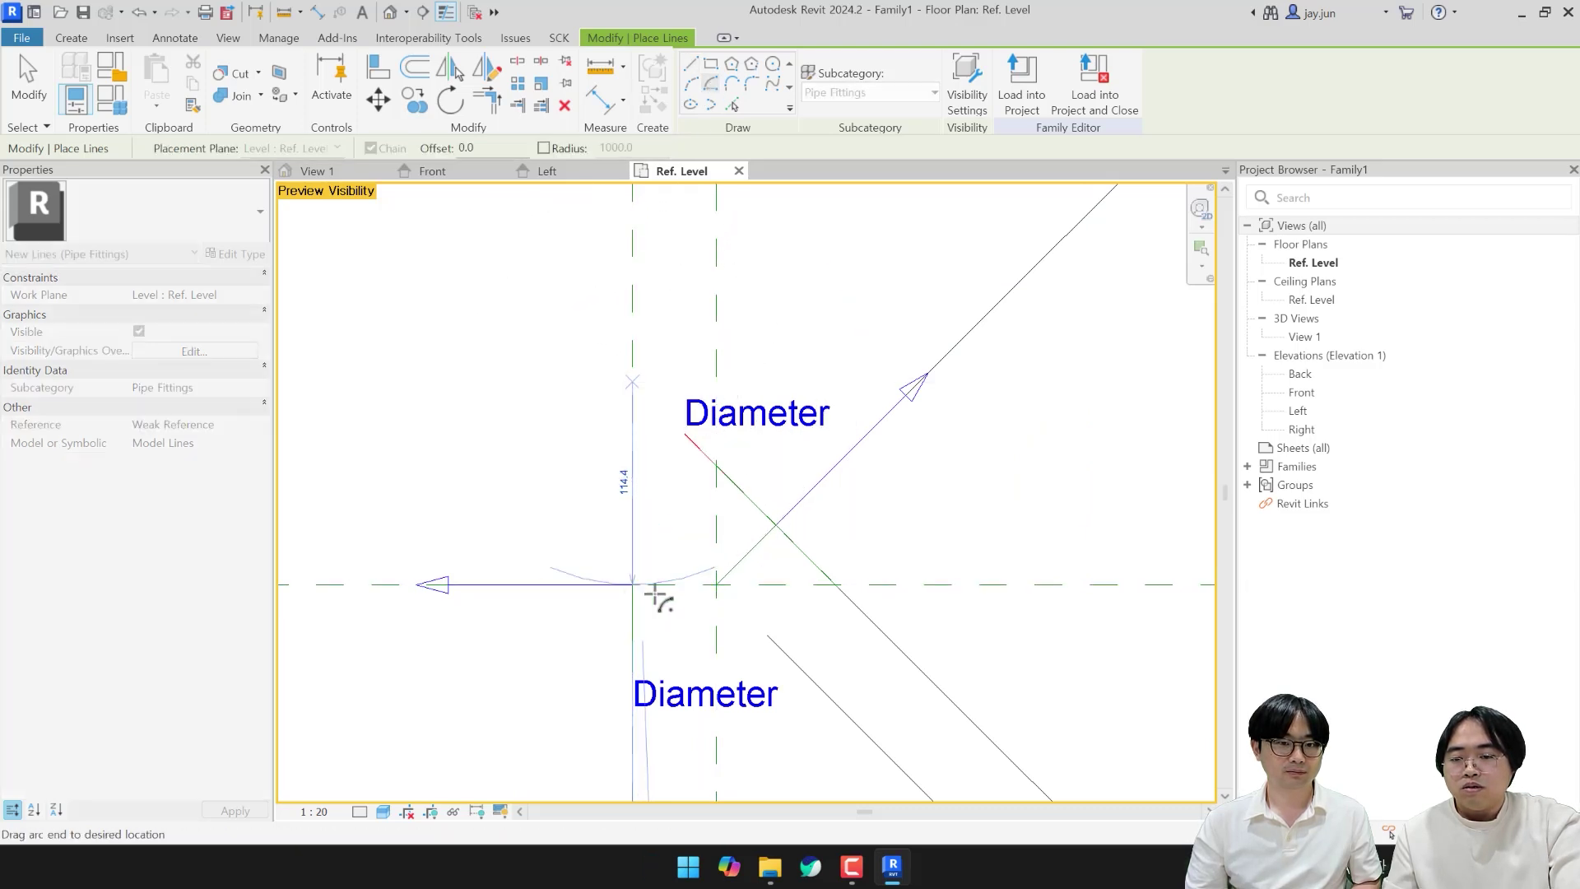
left_click(775, 525)
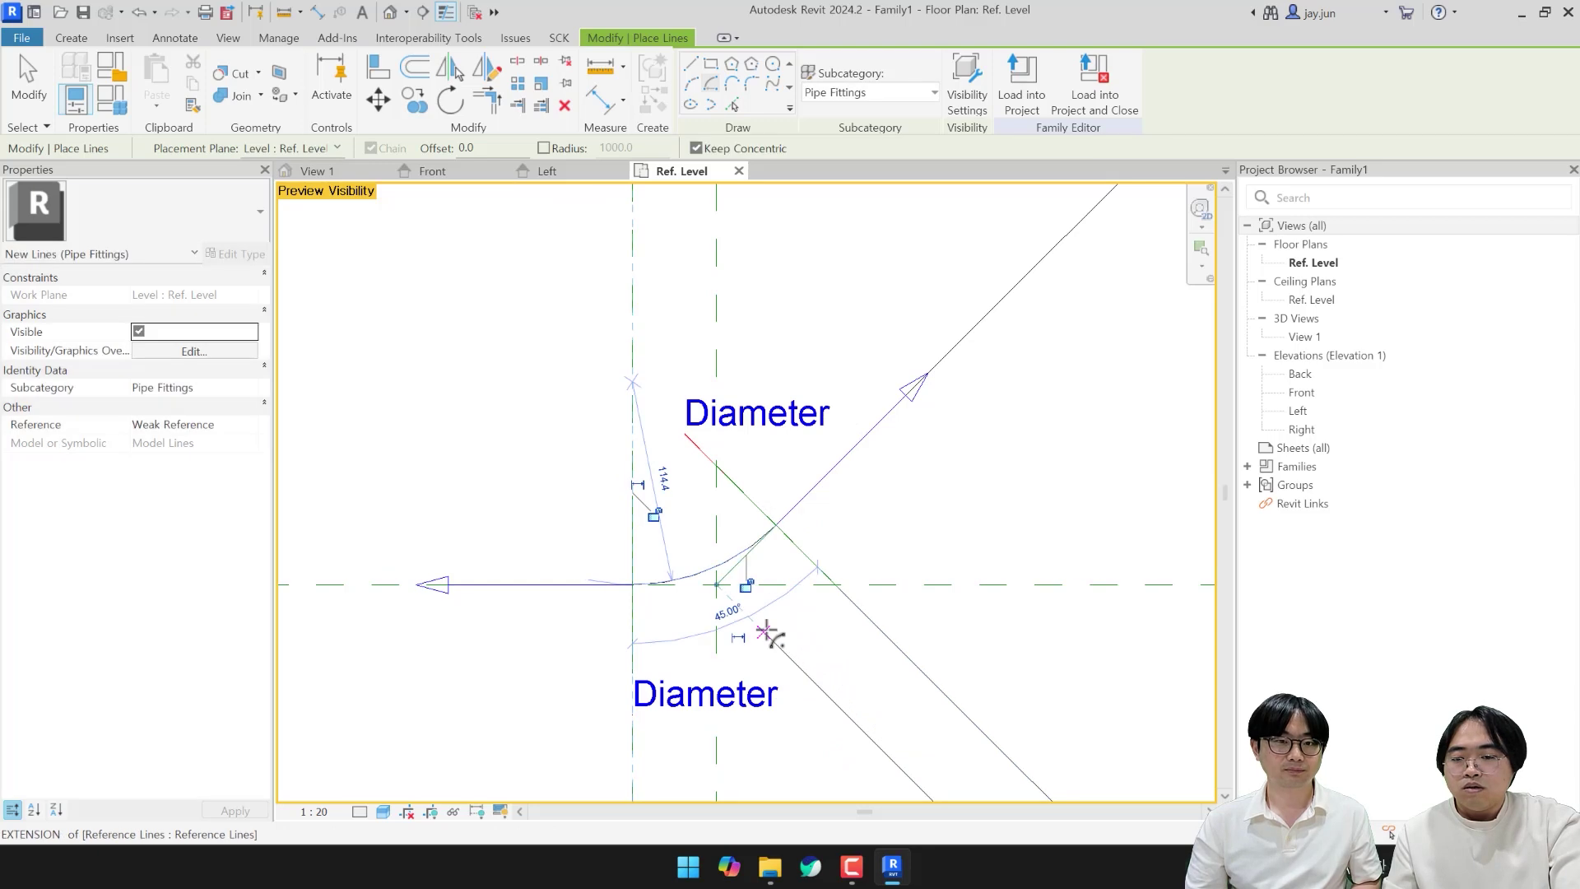
key("Escape")
scroll(765, 644, "up", 3)
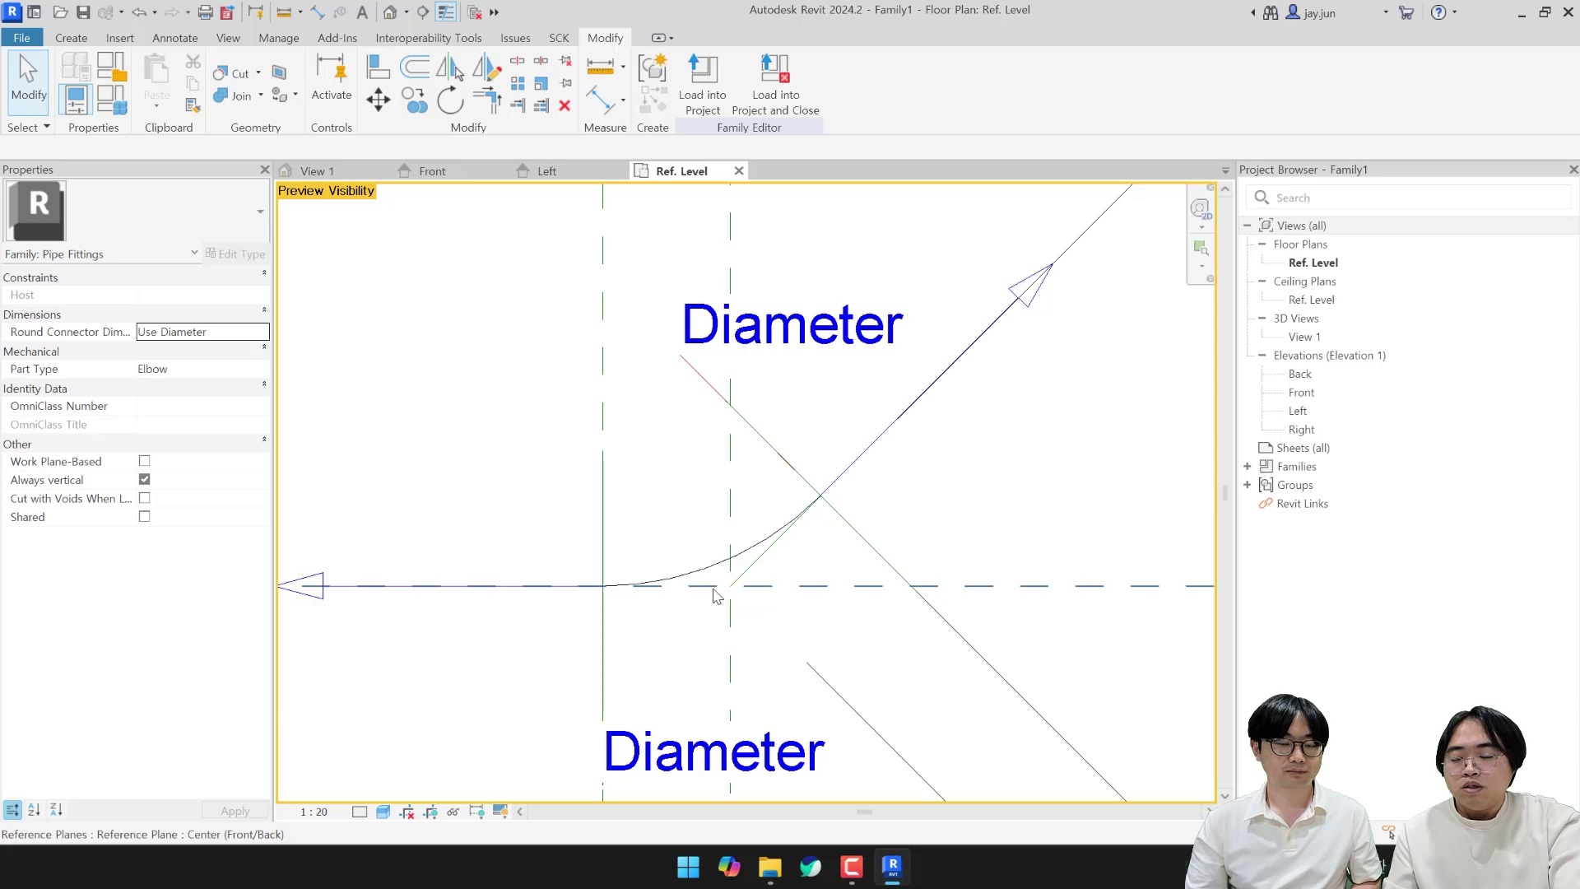
Step: Align the centerline arc's ends with the vertical reference plane at the straight connector and the reference line at the angled connector
key("a")
key("l")
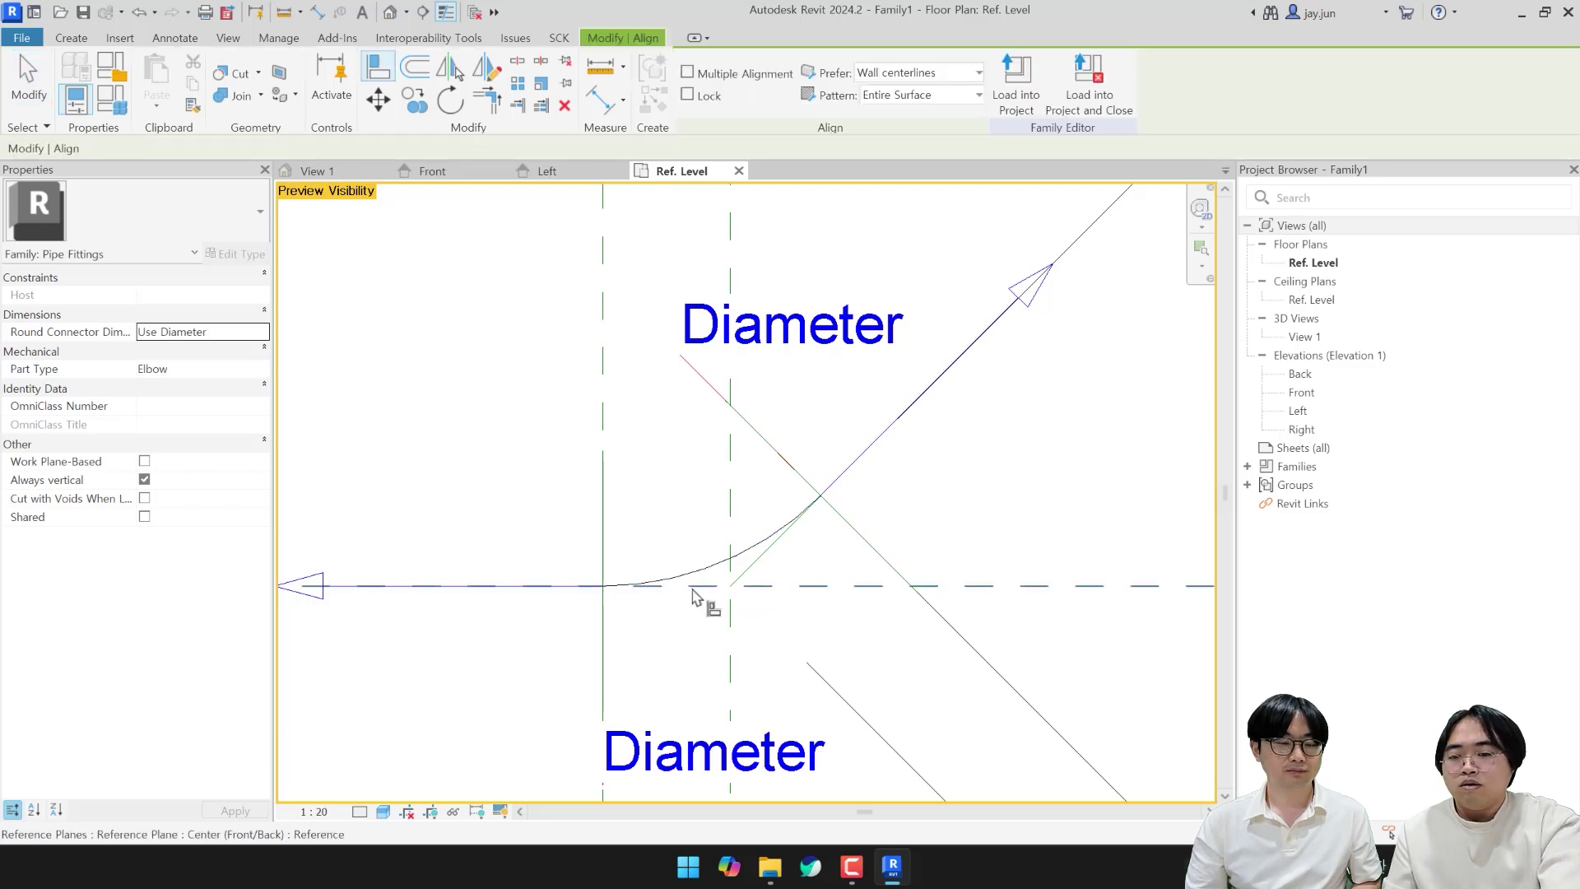
left_click(615, 593)
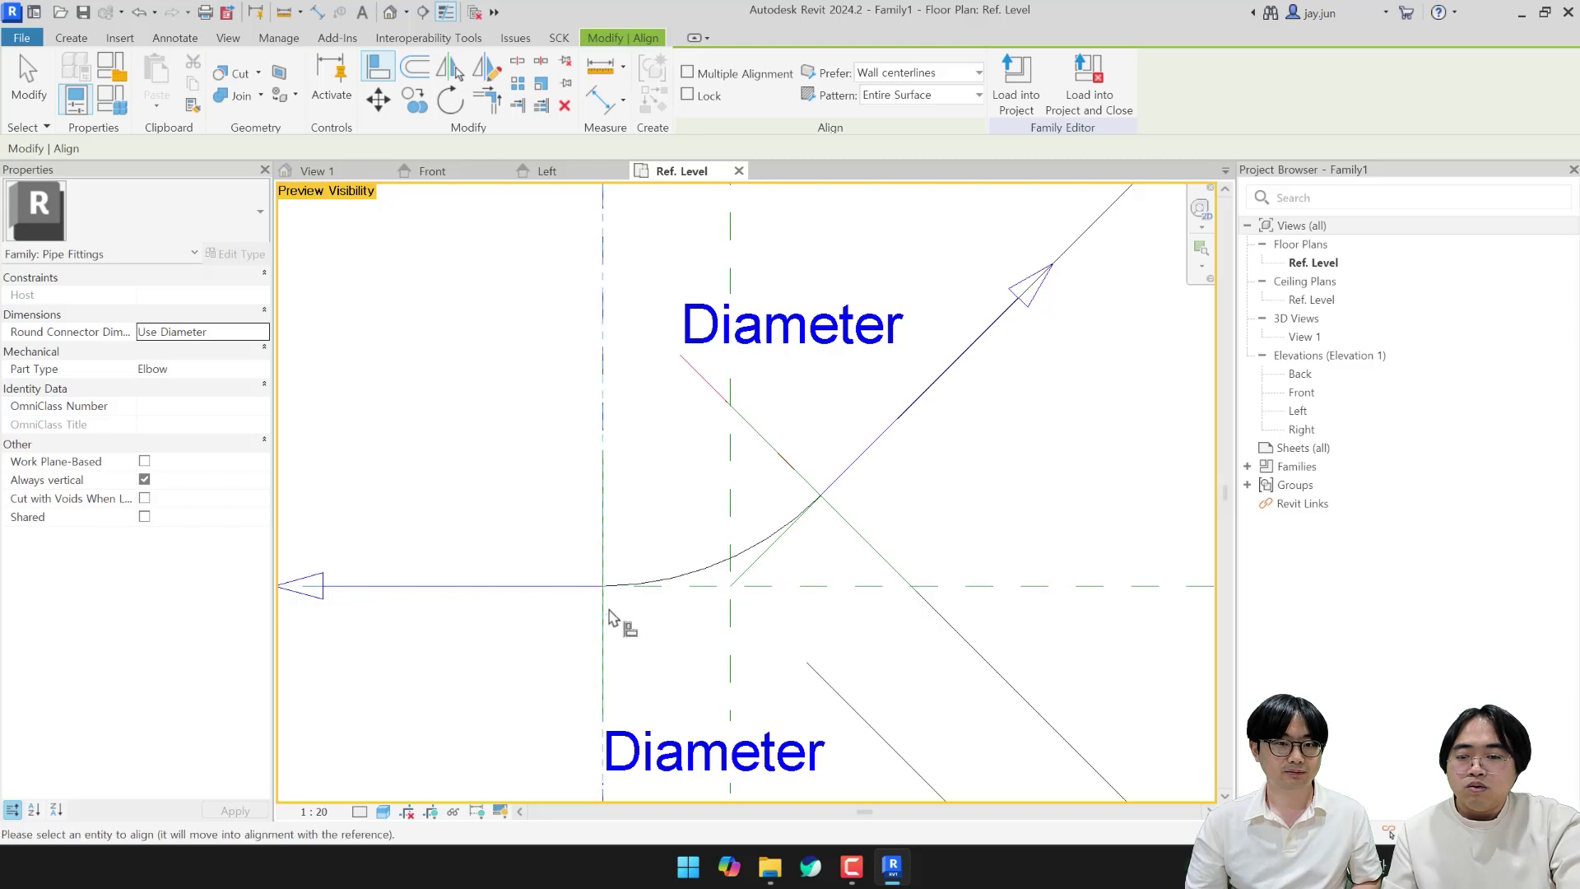
left_click(610, 607)
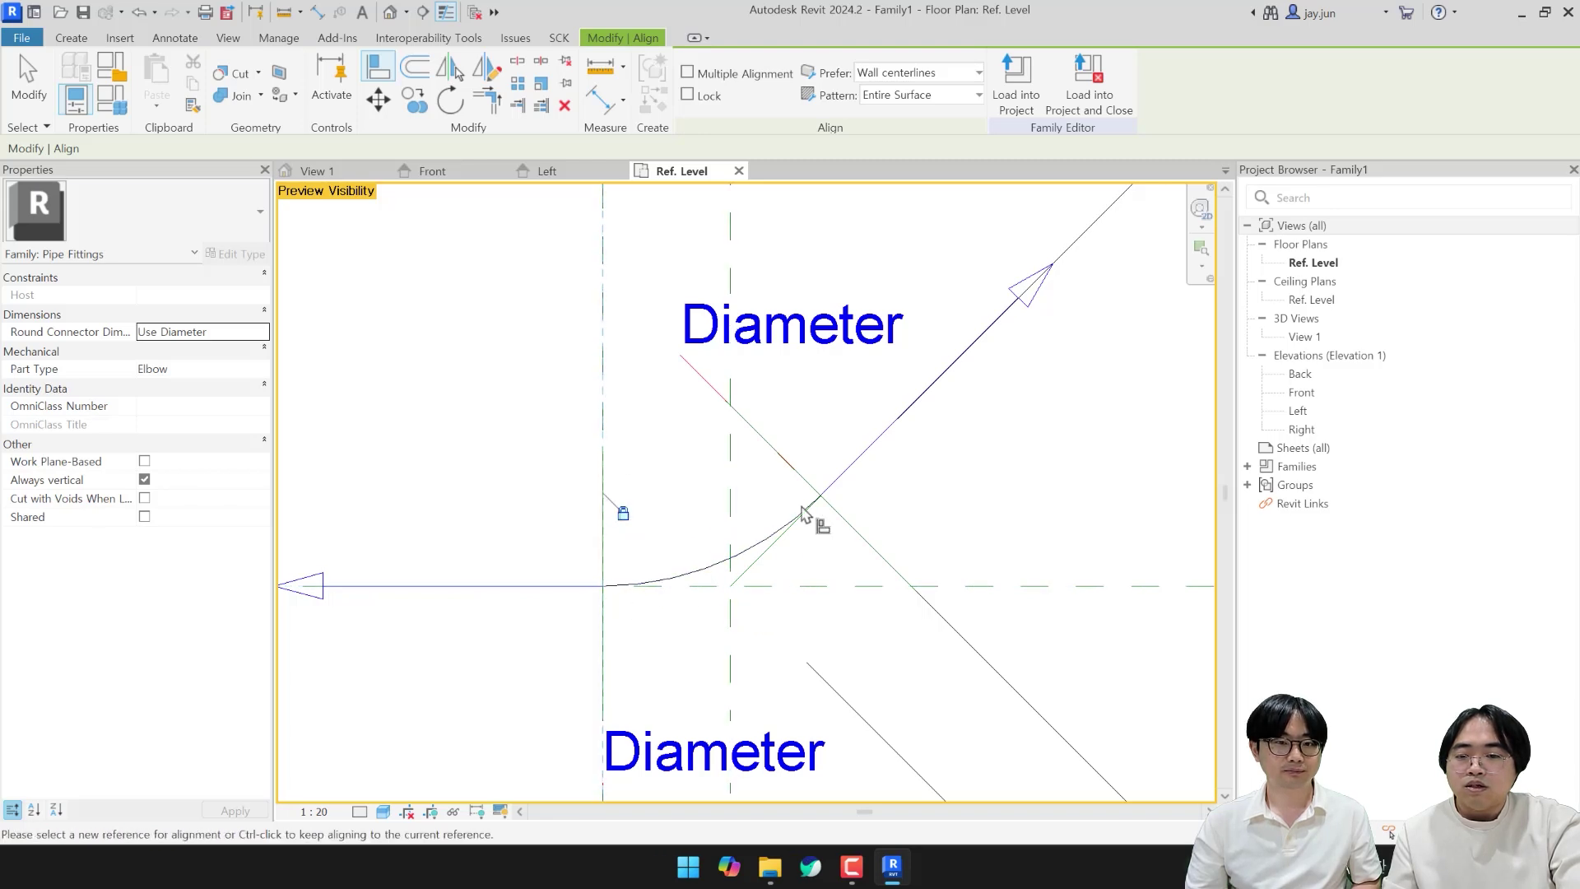
left_click(824, 496)
left_click(770, 559)
middle_click_drag(733, 625, 730, 634)
key("Escape")
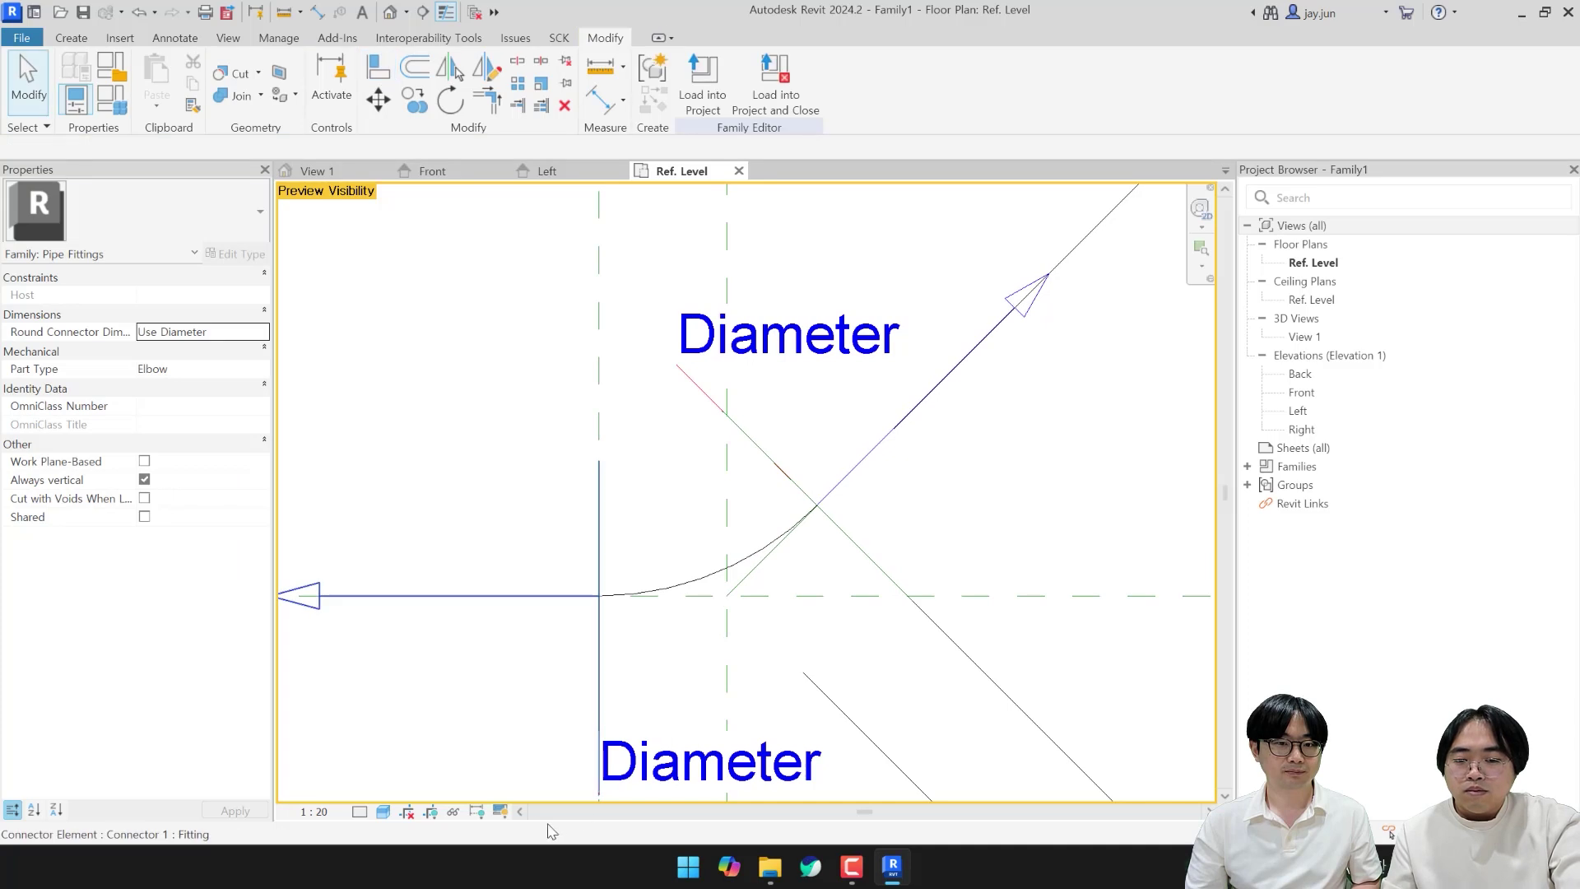
Step: Turn off Preview Visibility in the Ref. Level plan and display the view in wireframe
left_click(499, 811)
left_click(557, 768)
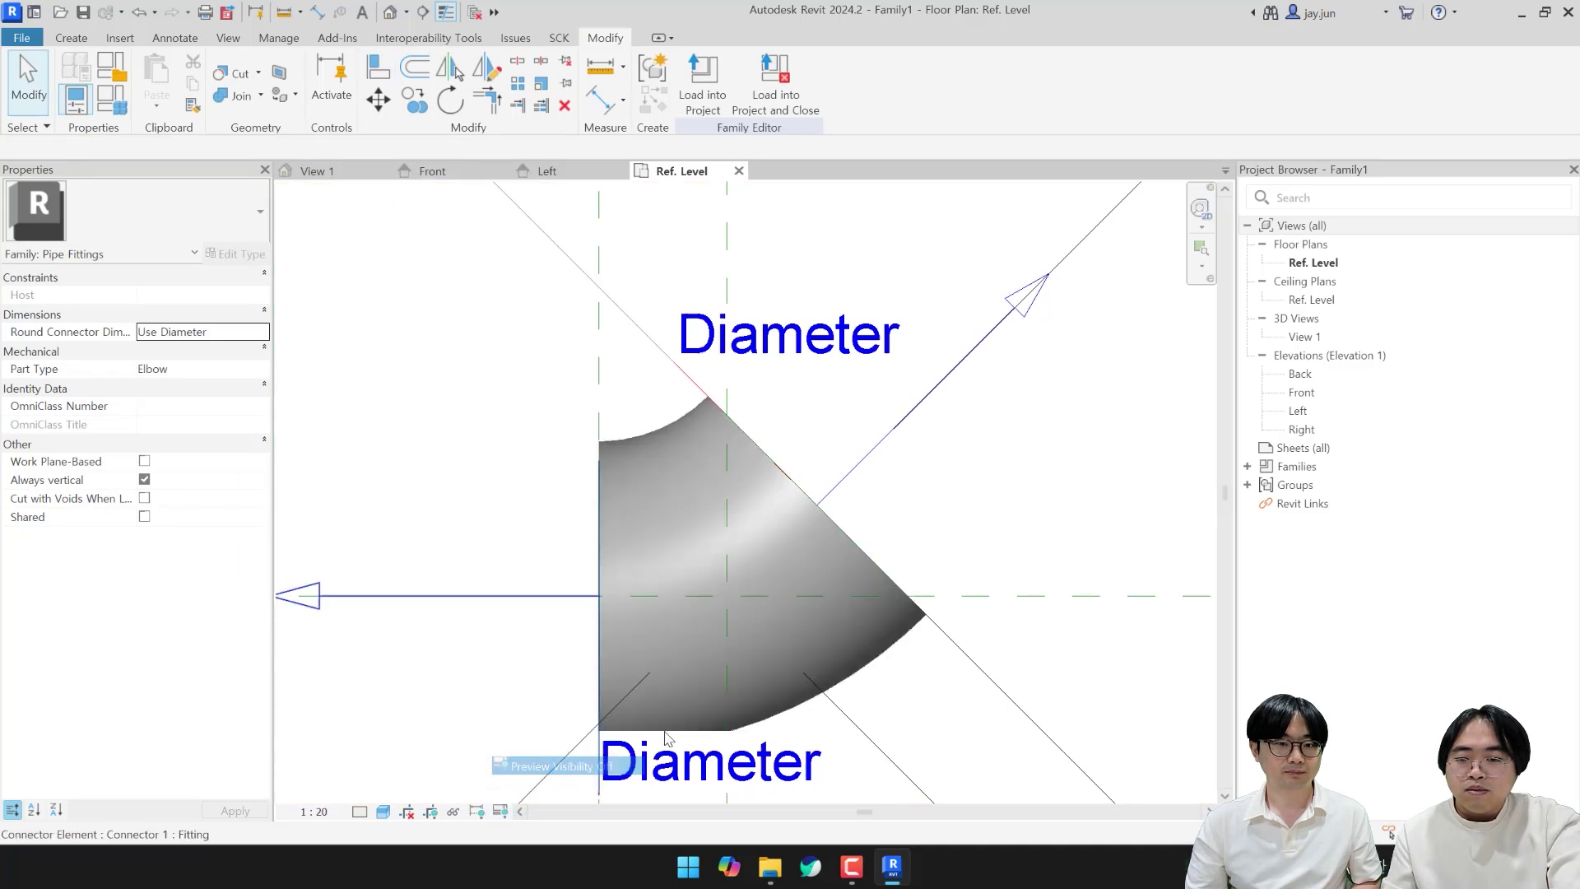
scroll(689, 354, "down", 2)
key("w")
key("f")
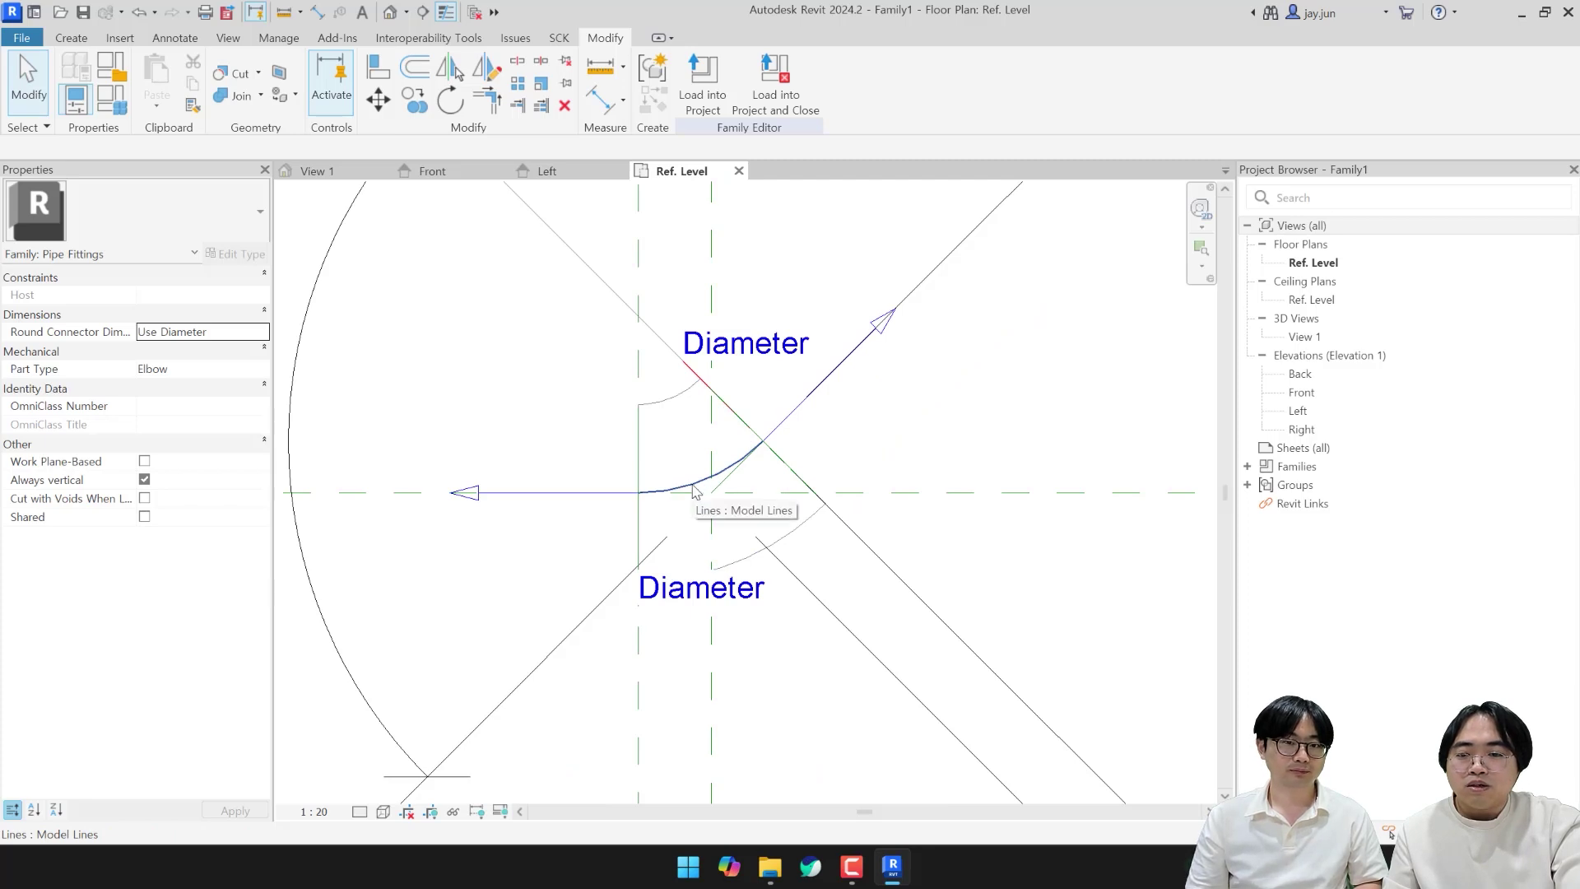
Step: Set the centerline arc's visibility to only the Coarse and Medium detail levels, excluding Fine
left_click(694, 491)
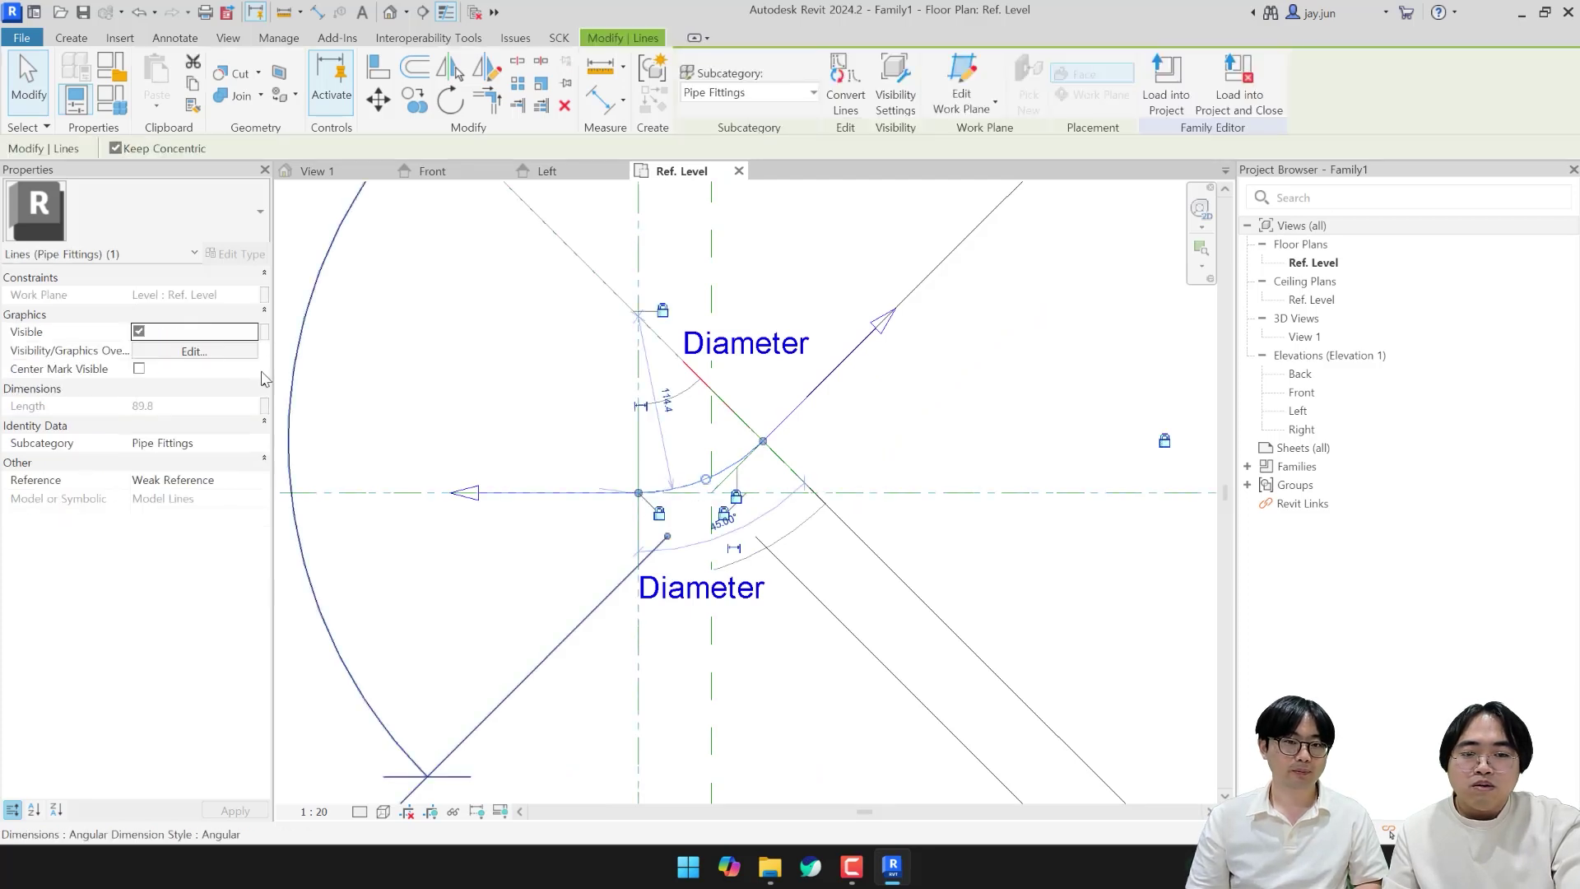
left_click(194, 352)
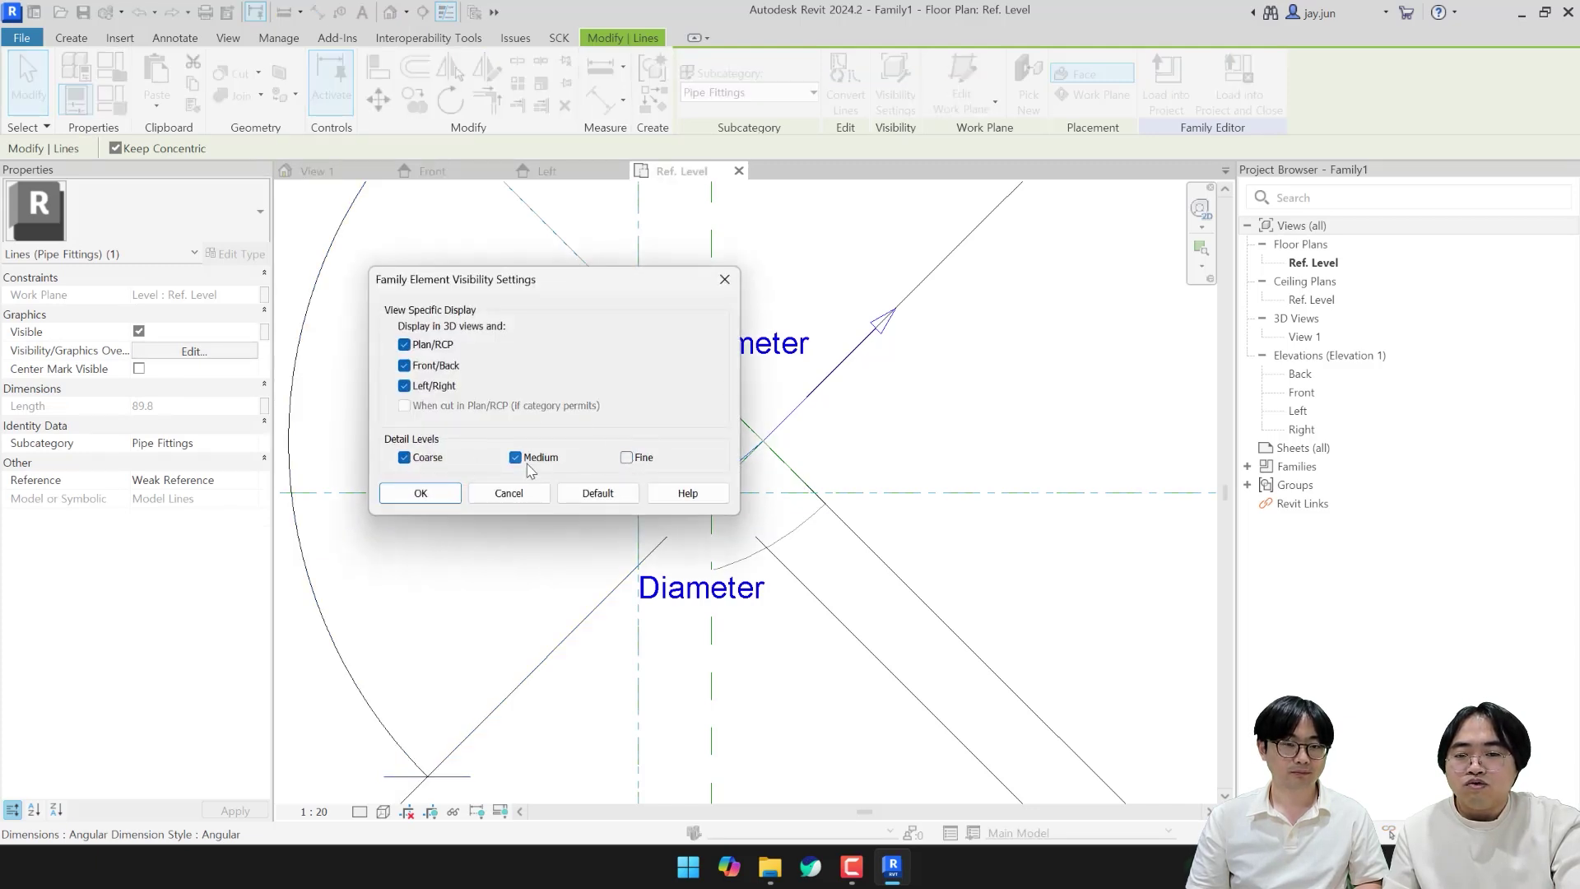
left_click(422, 494)
left_click(517, 599)
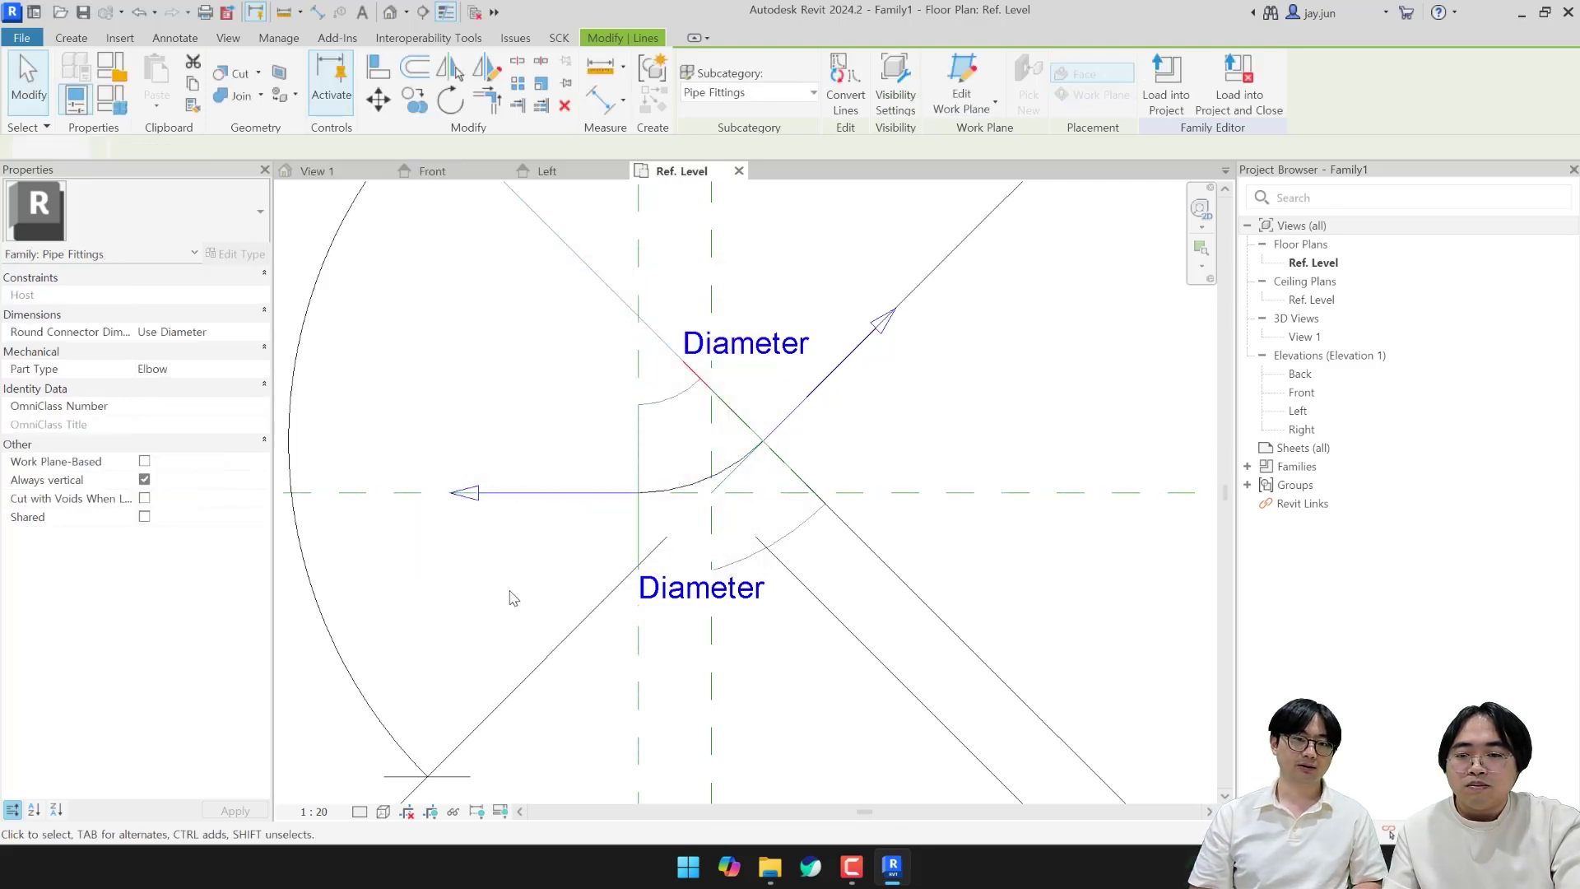
Step: Display the Ref. Level plan in the Shaded style and turn on Preview Visibility
scroll(520, 596, "down", 3)
mouse_move(520, 597)
middle_mouse_down()
mouse_move(603, 568)
mouse_move(596, 554)
middle_mouse_up()
key("s")
key("d")
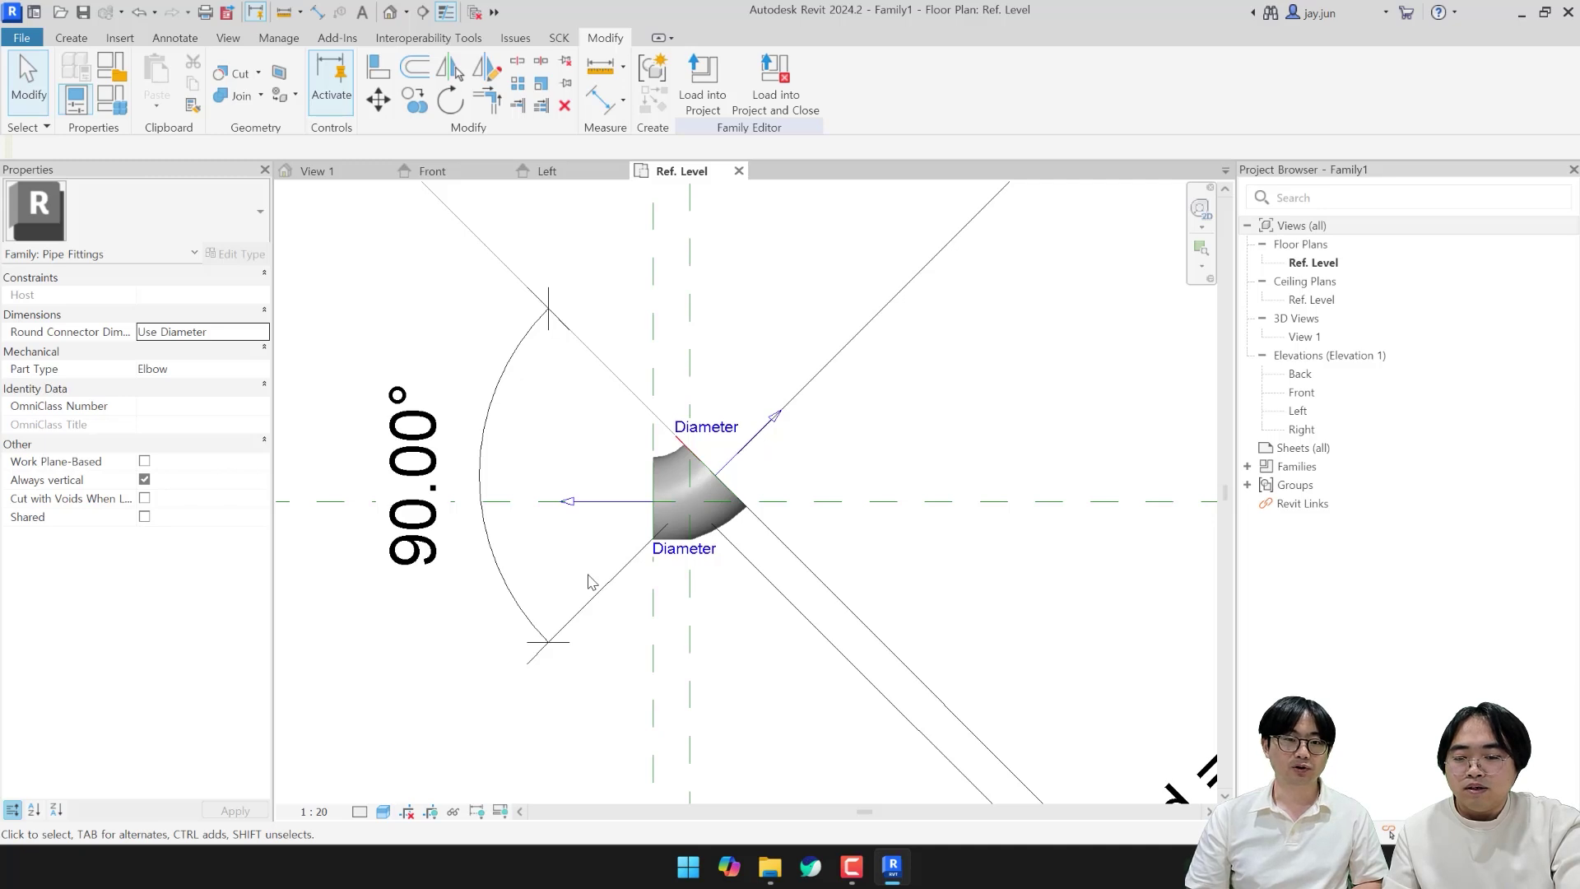
left_click(500, 811)
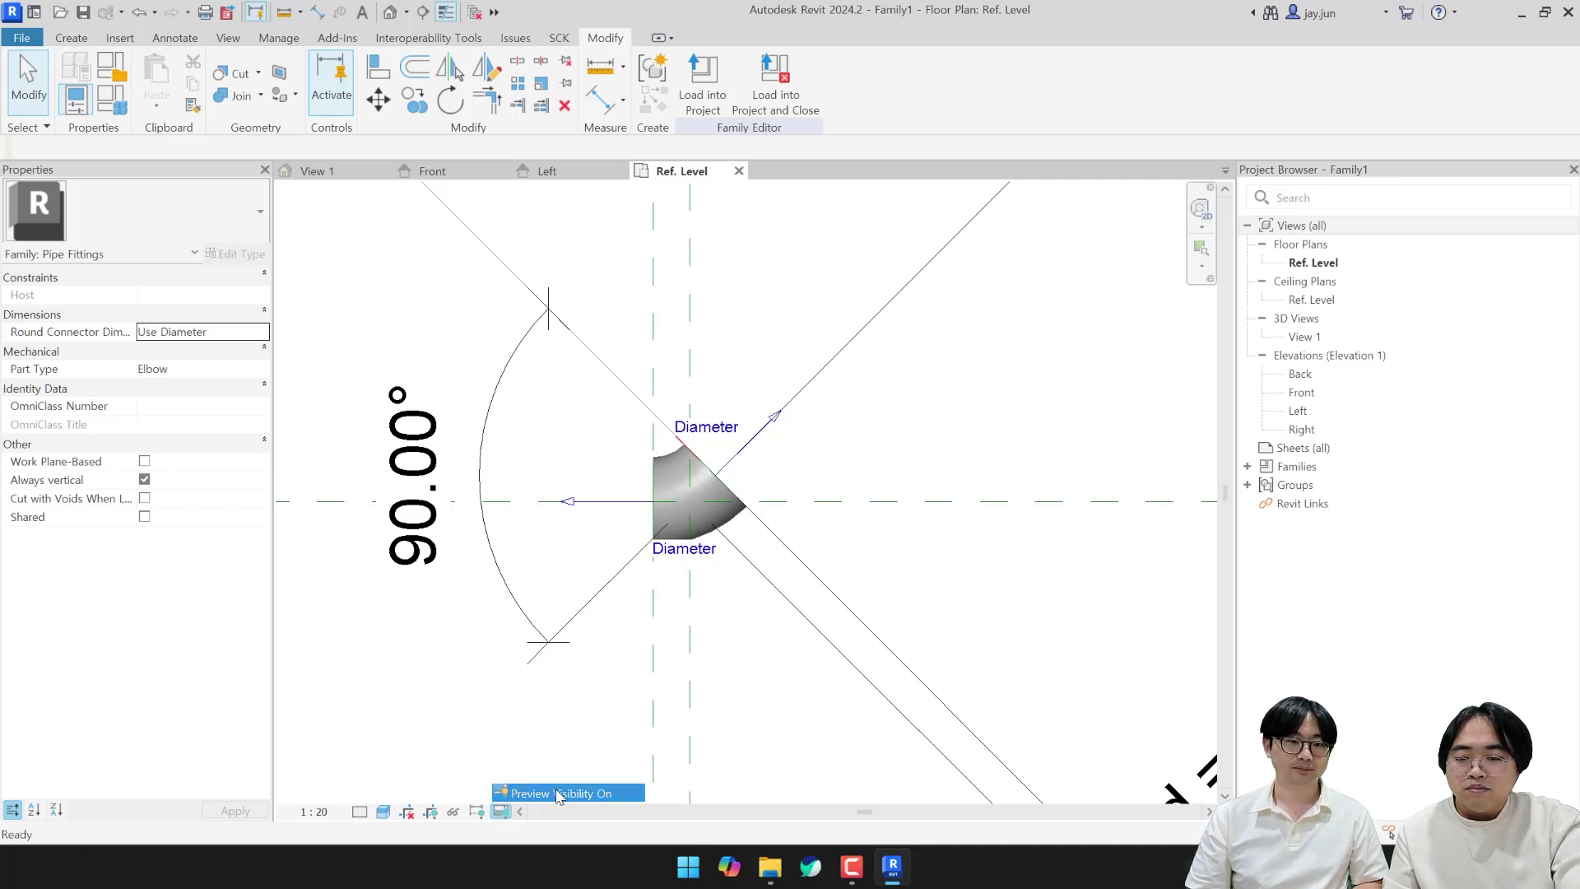
left_click(559, 790)
scroll(620, 540, "up", 4)
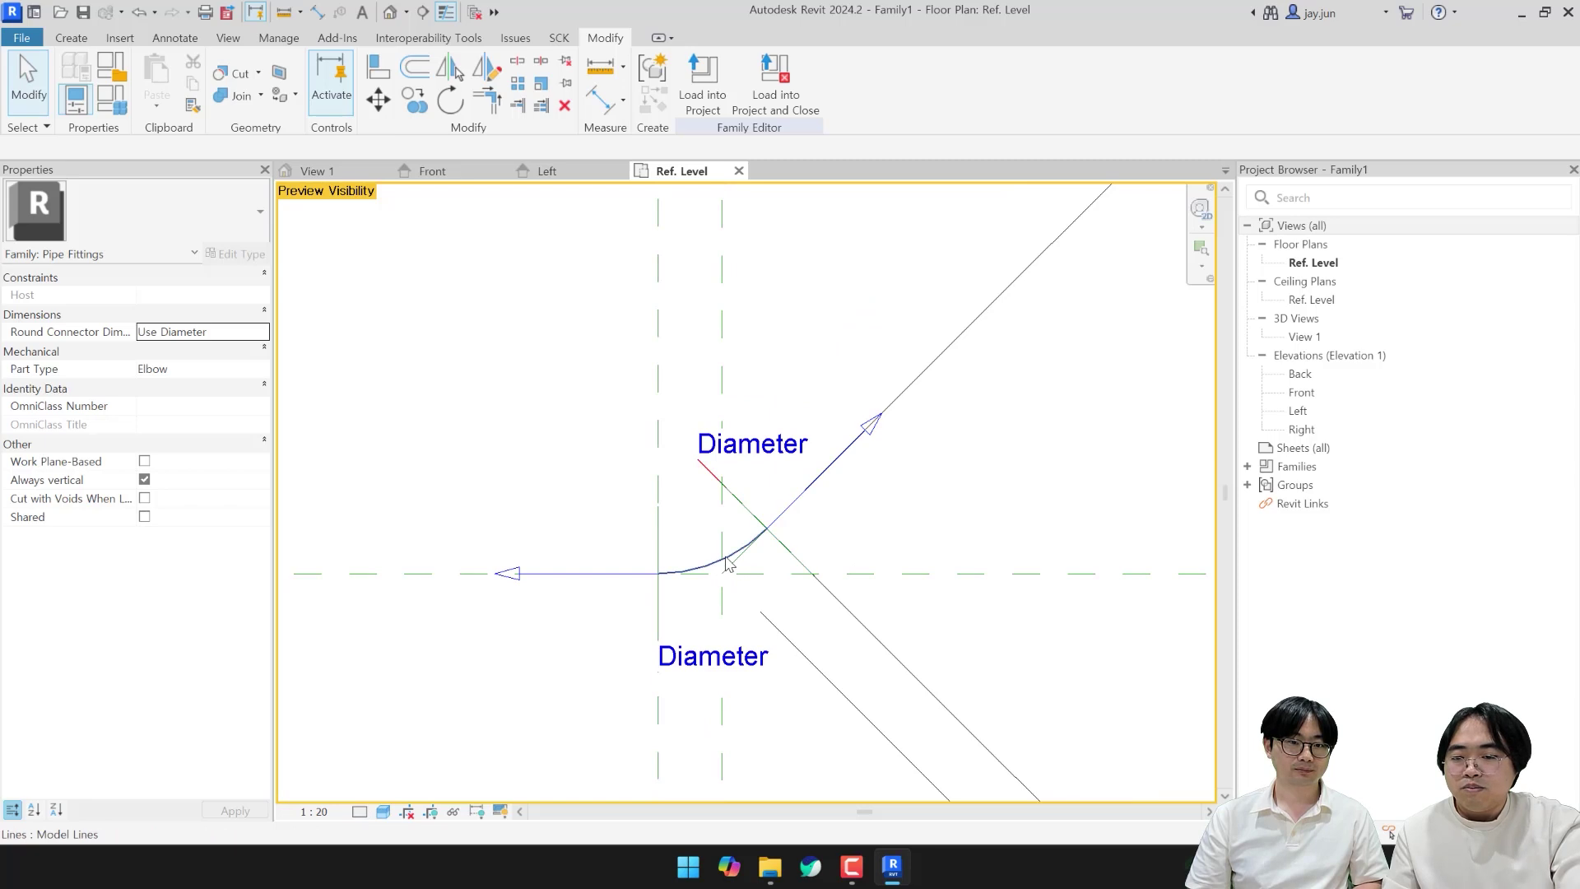
Step: Preview the elbow at Medium detail level, and set the Ref. Level plan to Fine
left_click(359, 811)
left_click(375, 788)
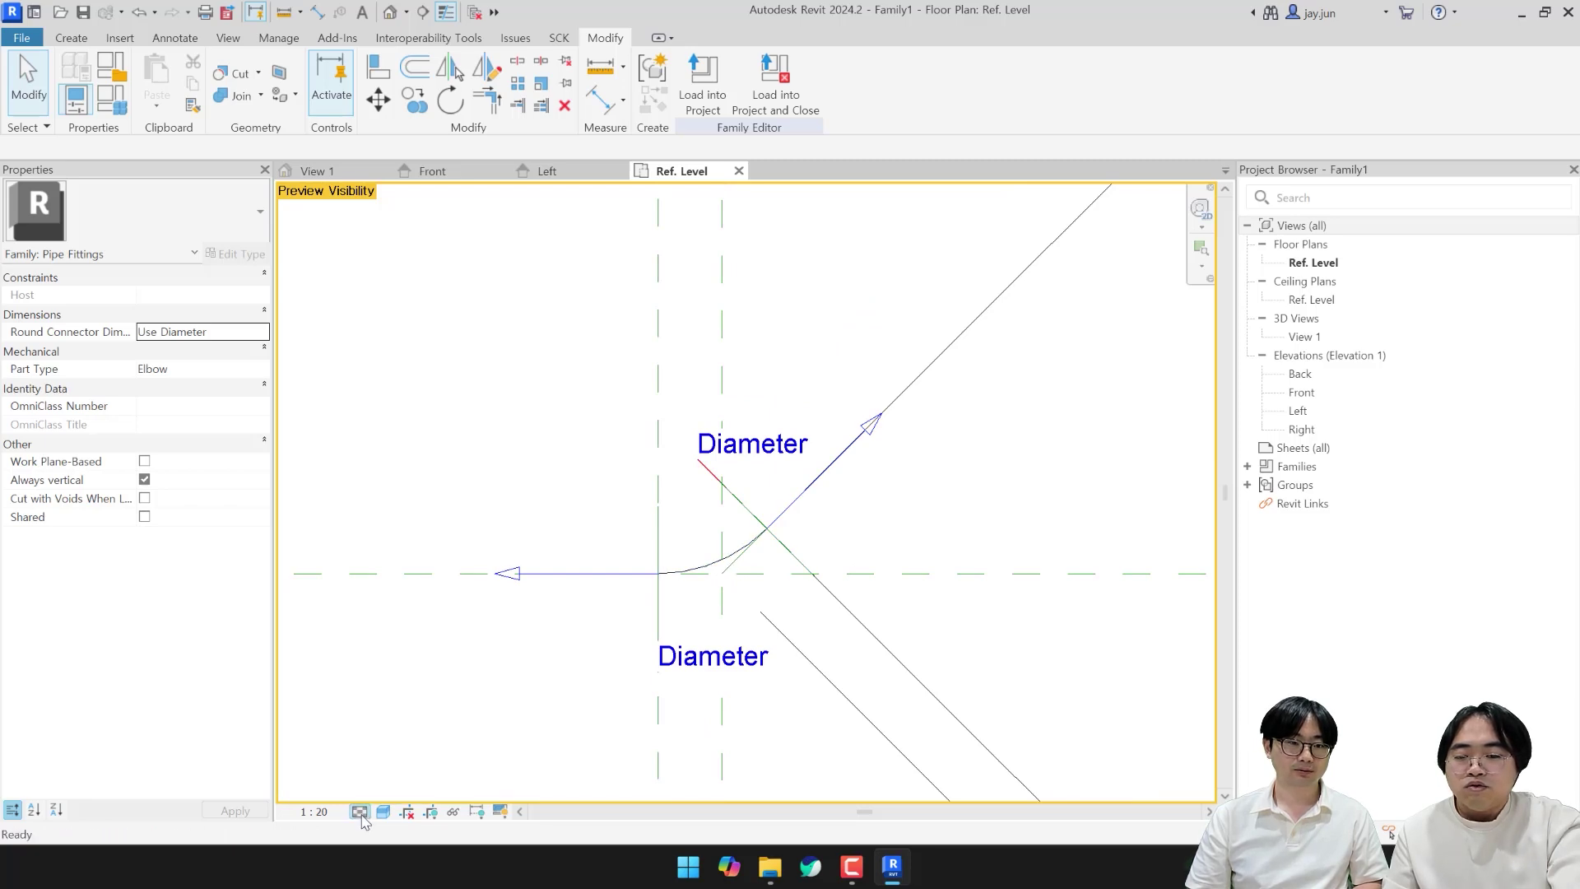
left_click(359, 811)
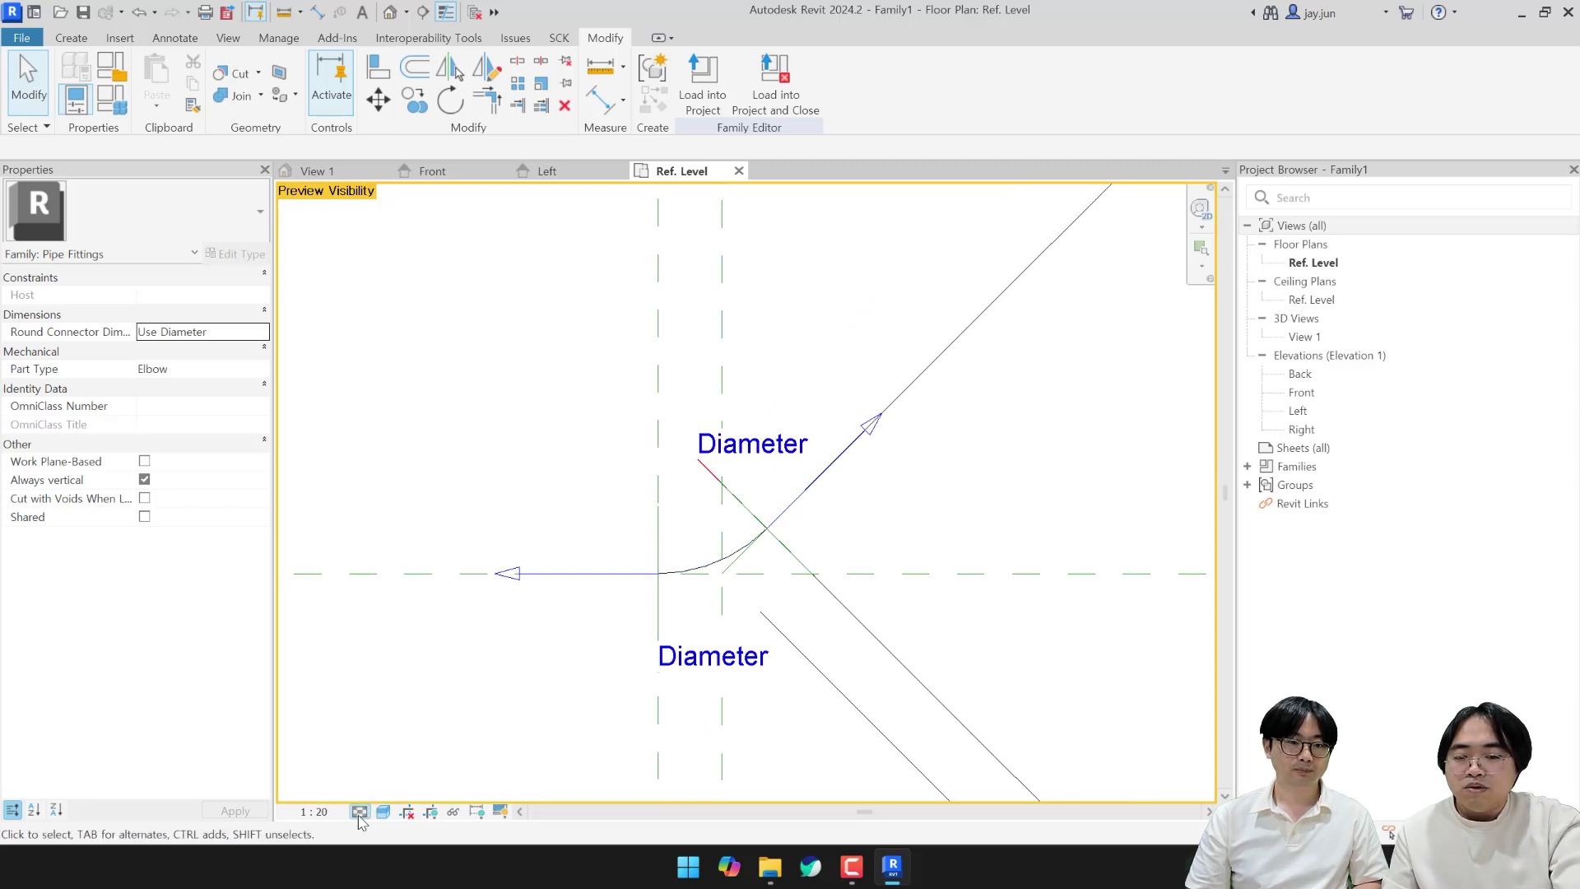
left_click(387, 781)
middle_click_drag(822, 660, 847, 554)
scroll(831, 593, "down", 3)
middle_click_drag(815, 635, 750, 571)
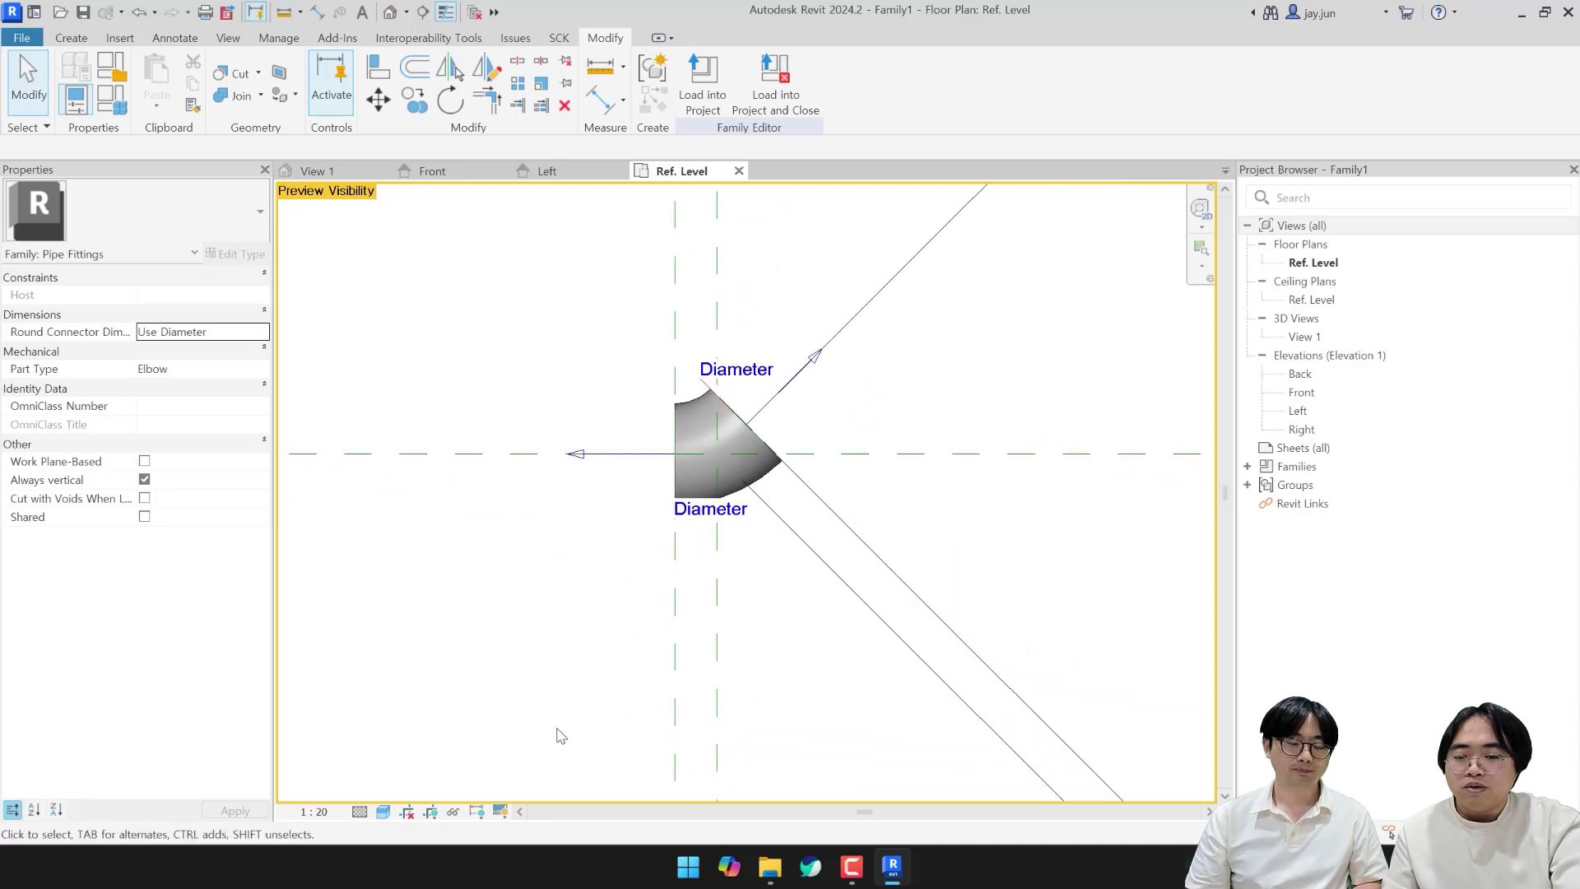
Step: Turn off Preview Visibility in the shaded Ref. Level plan
left_click(500, 812)
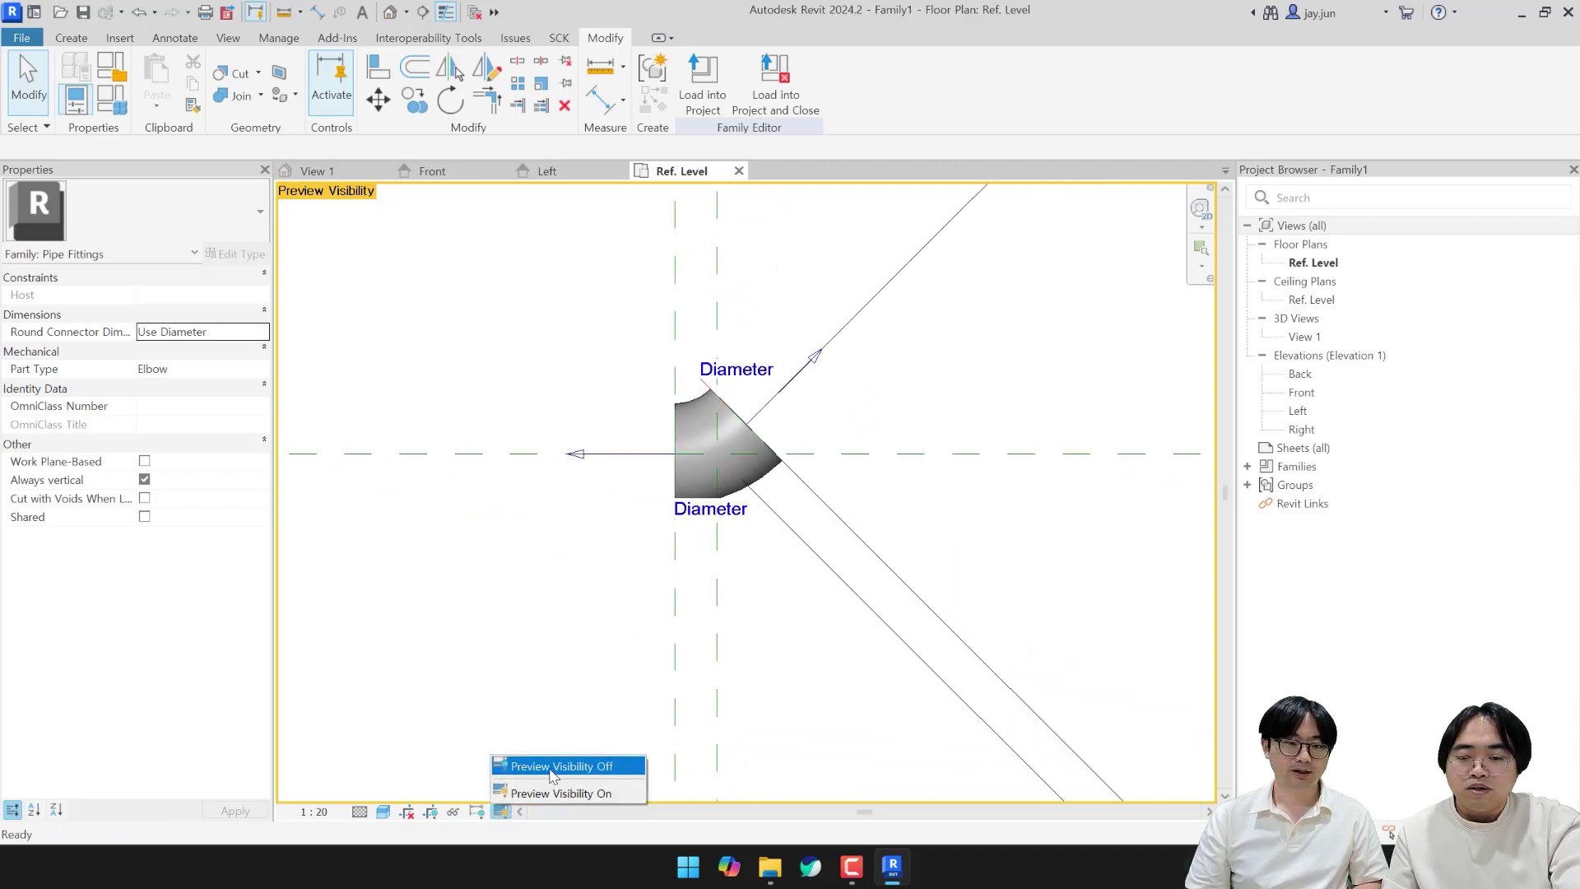
left_click(559, 771)
scroll(560, 699, "down", 2)
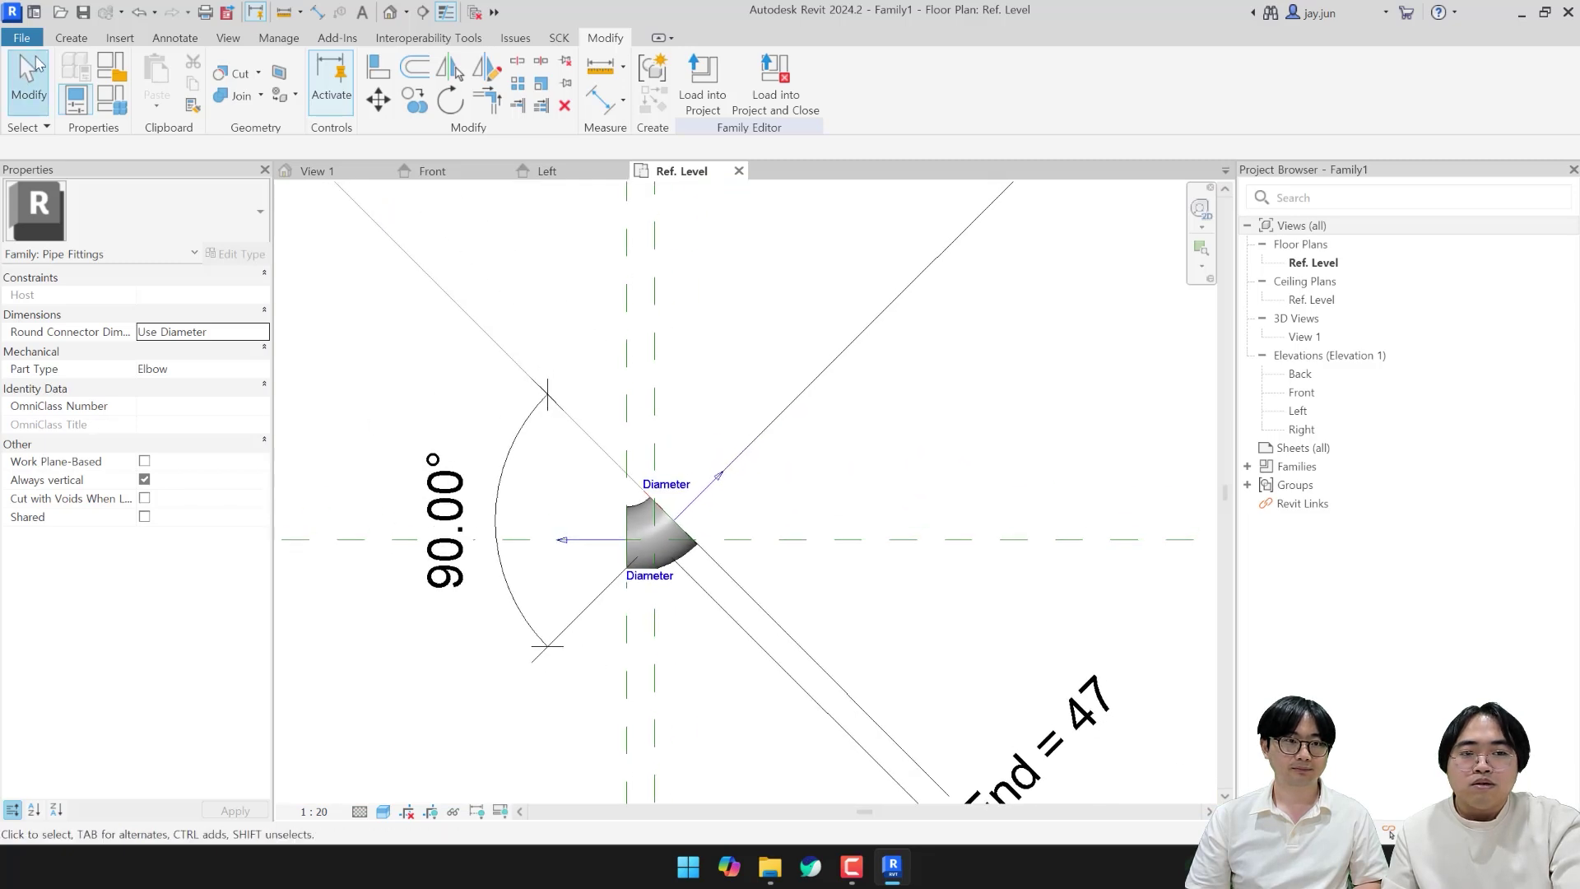
Step: Create a new project from the Metric Multi-discipline template
left_click(21, 38)
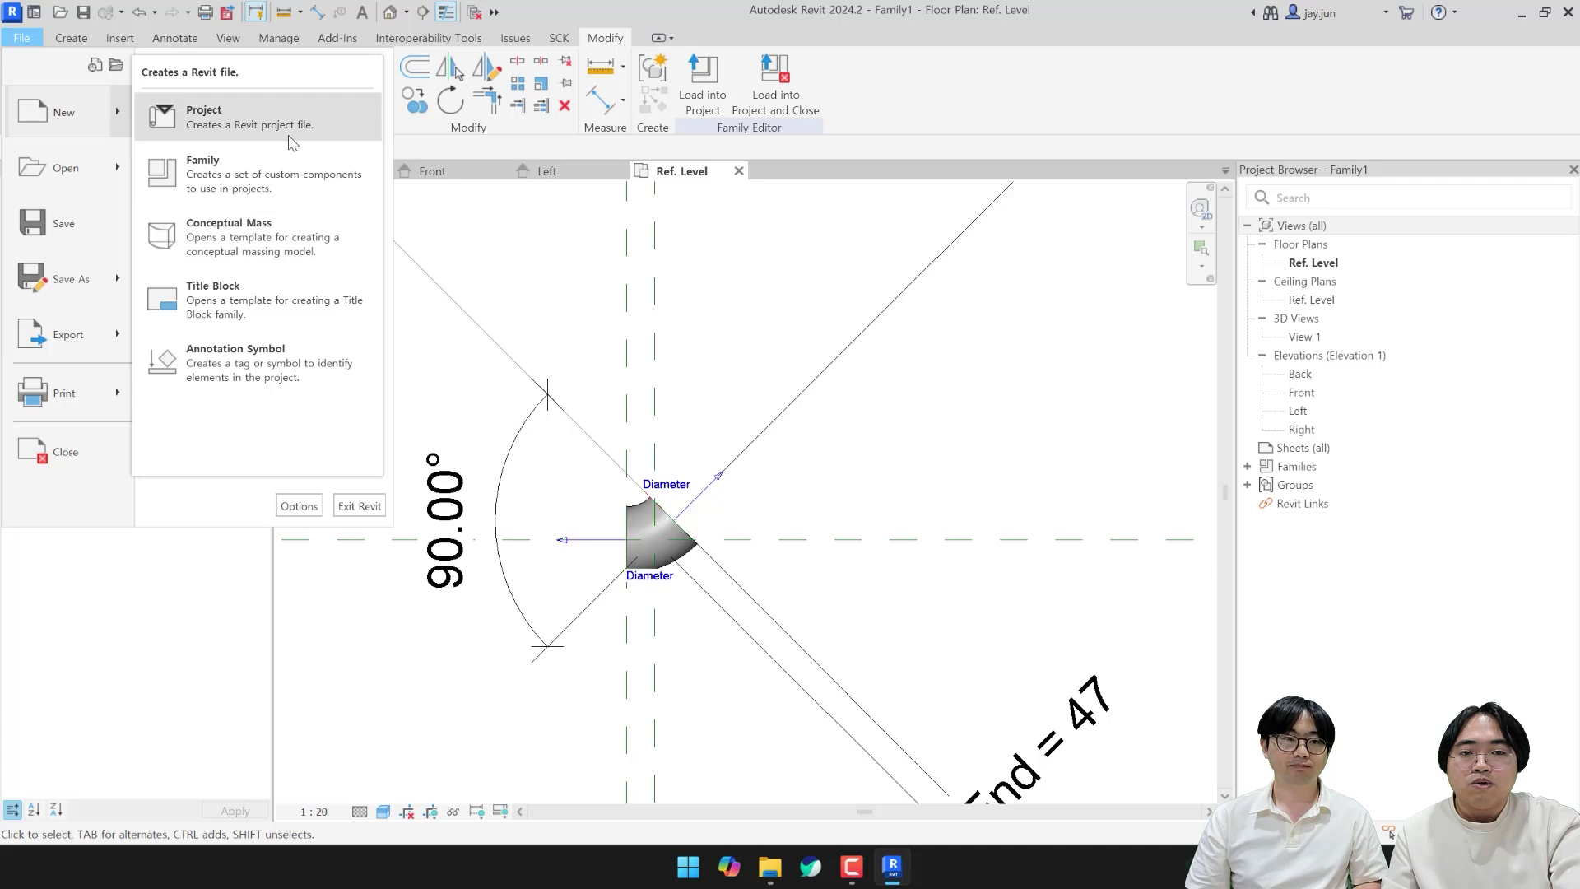
left_click(1347, 597)
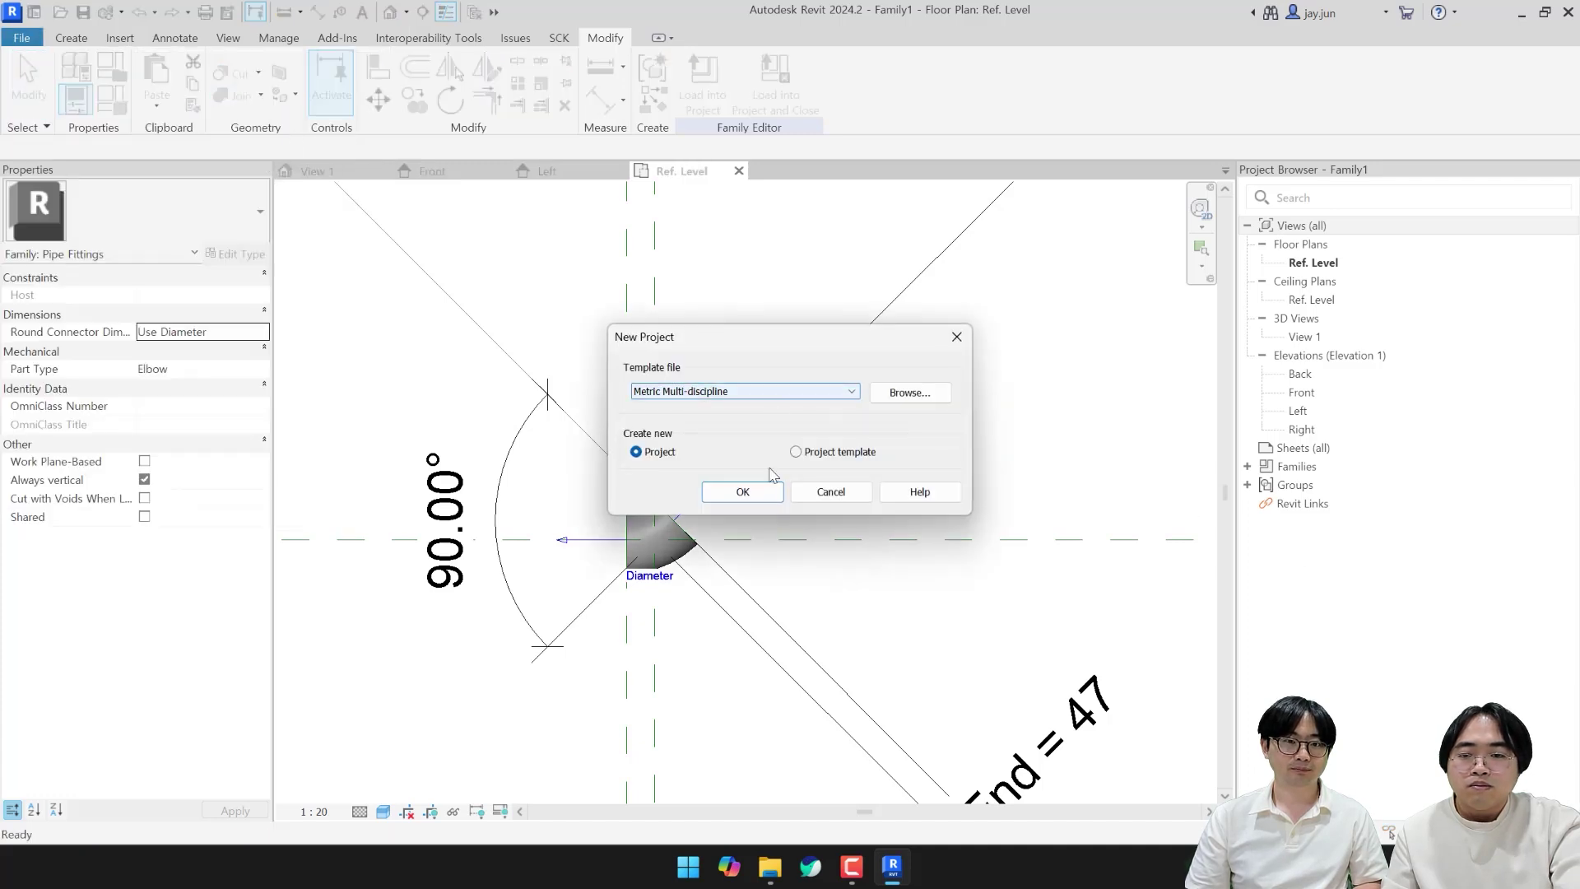
left_click(743, 491)
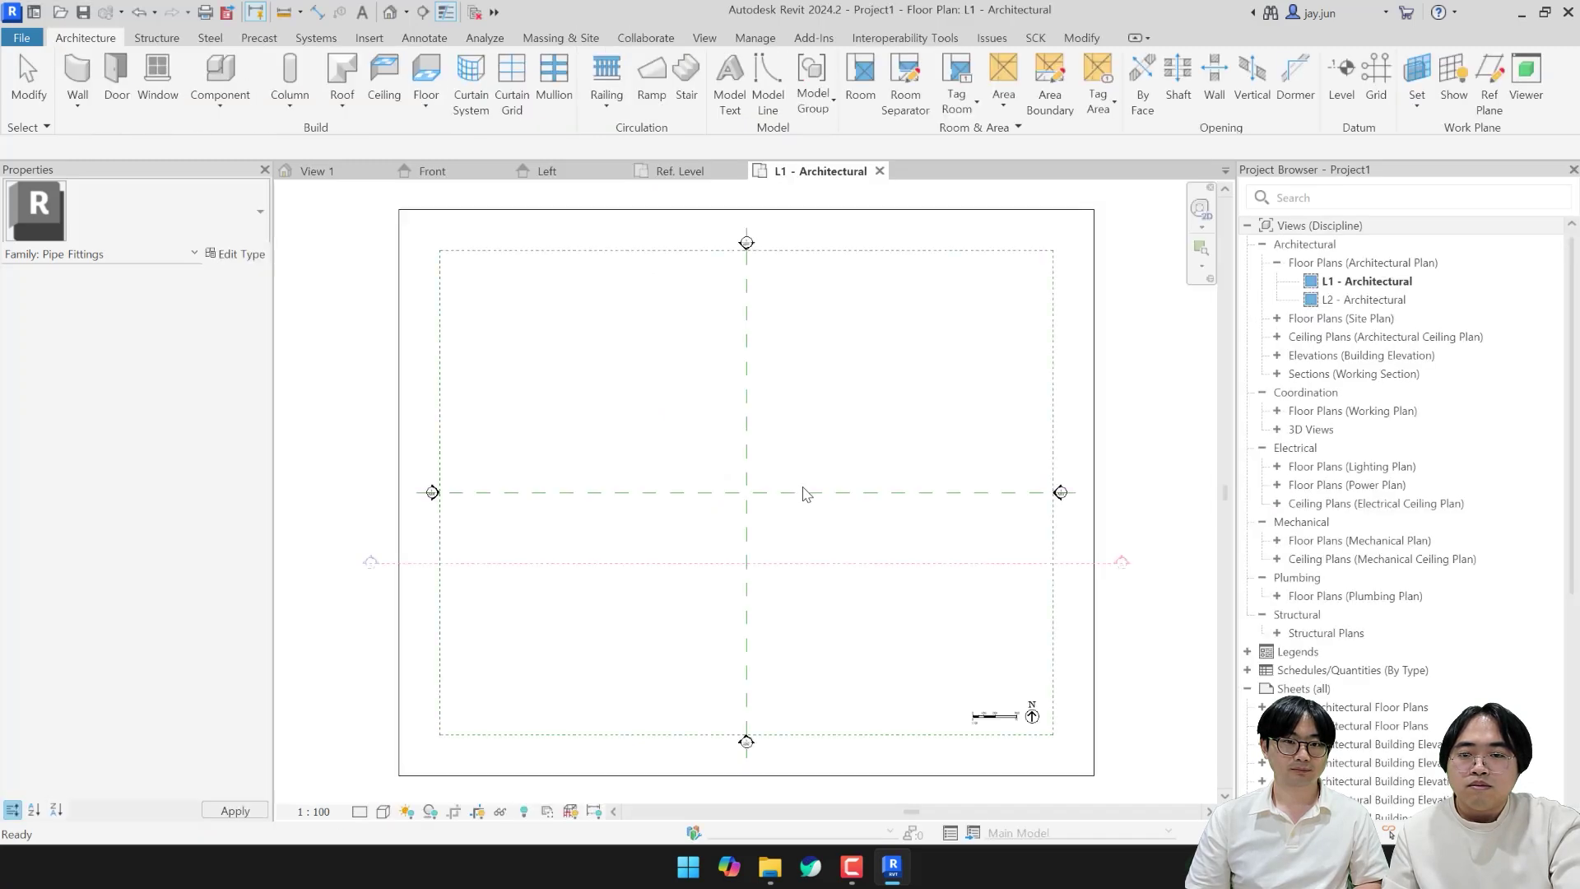
Step: Return to the elbow family's Ref. Level view and load the family into the new project
left_click(680, 171)
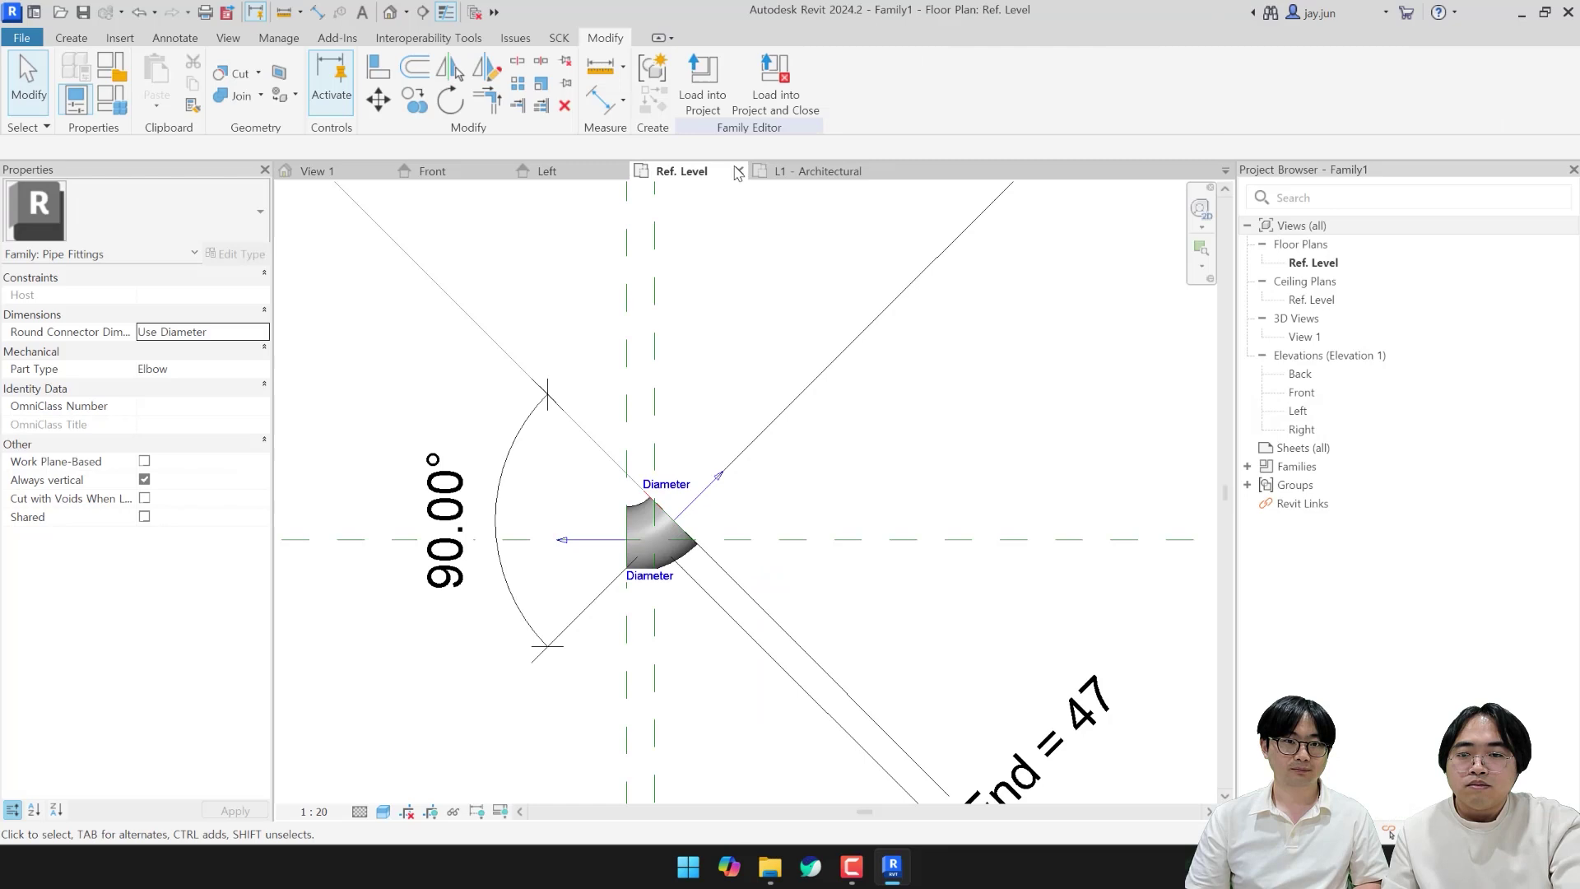
left_click(700, 103)
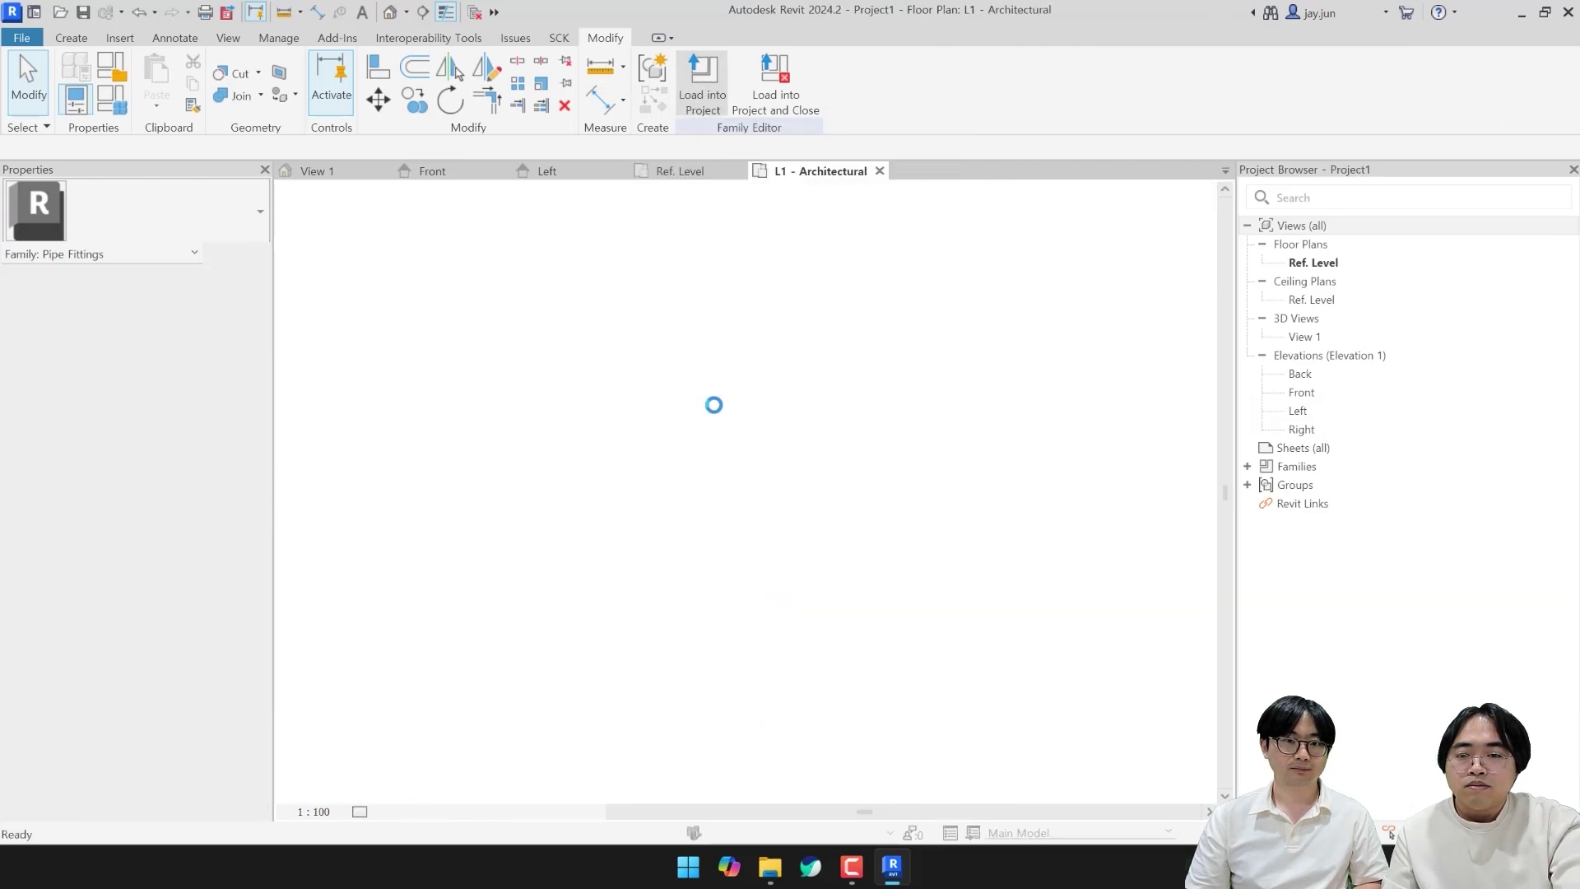
scroll(695, 441, "up", 5)
scroll(667, 469, "up", 4)
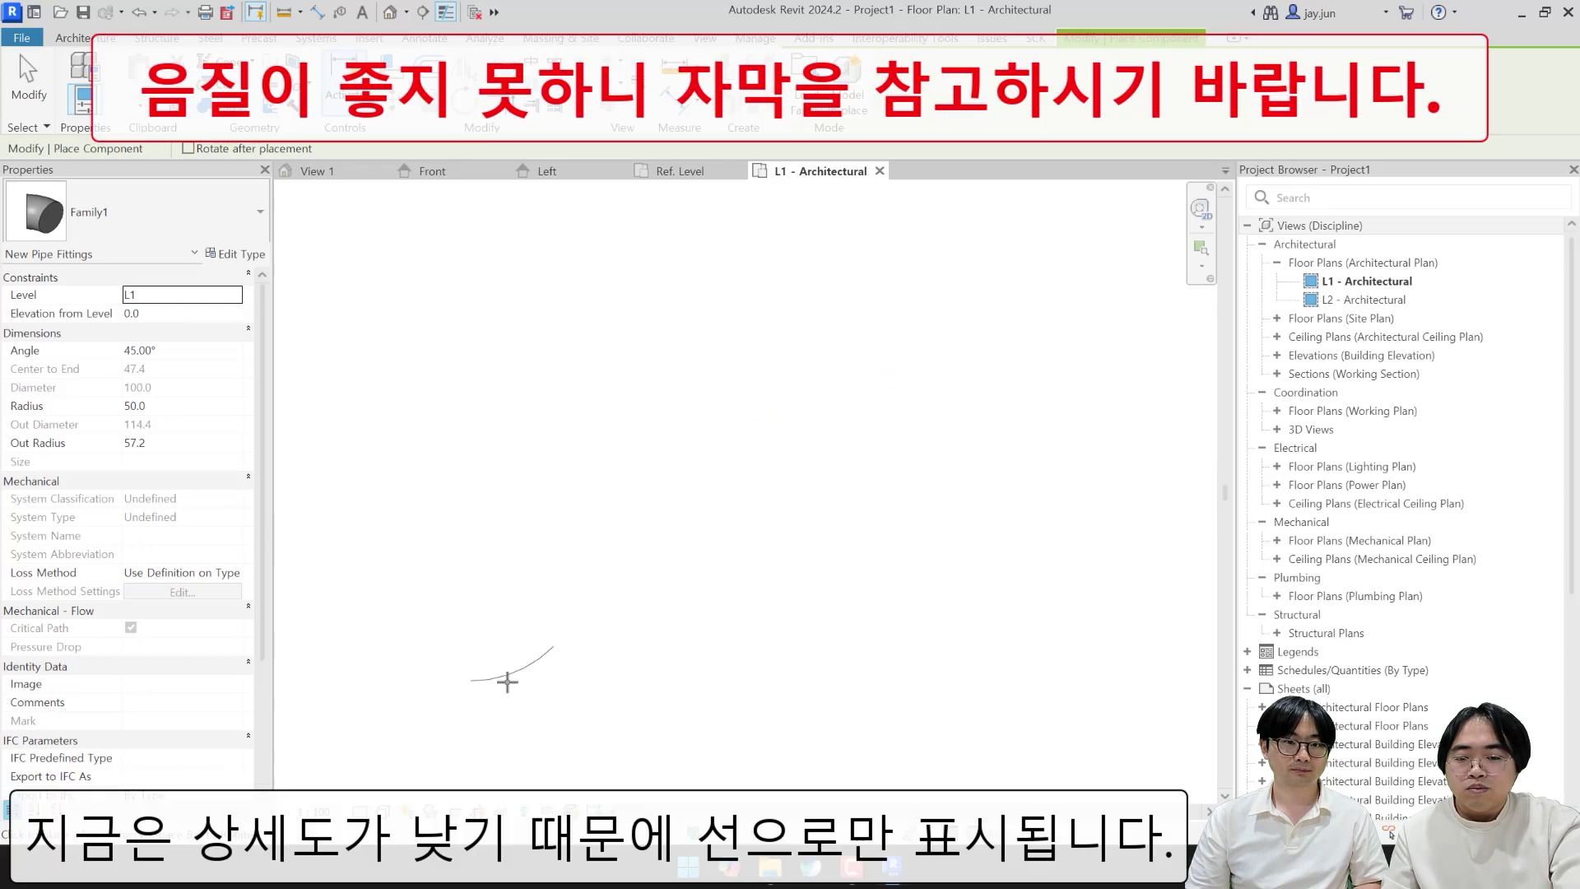
Step: Place two instances of the elbow family side by side in the L1 - Architectural plan
left_click(592, 468)
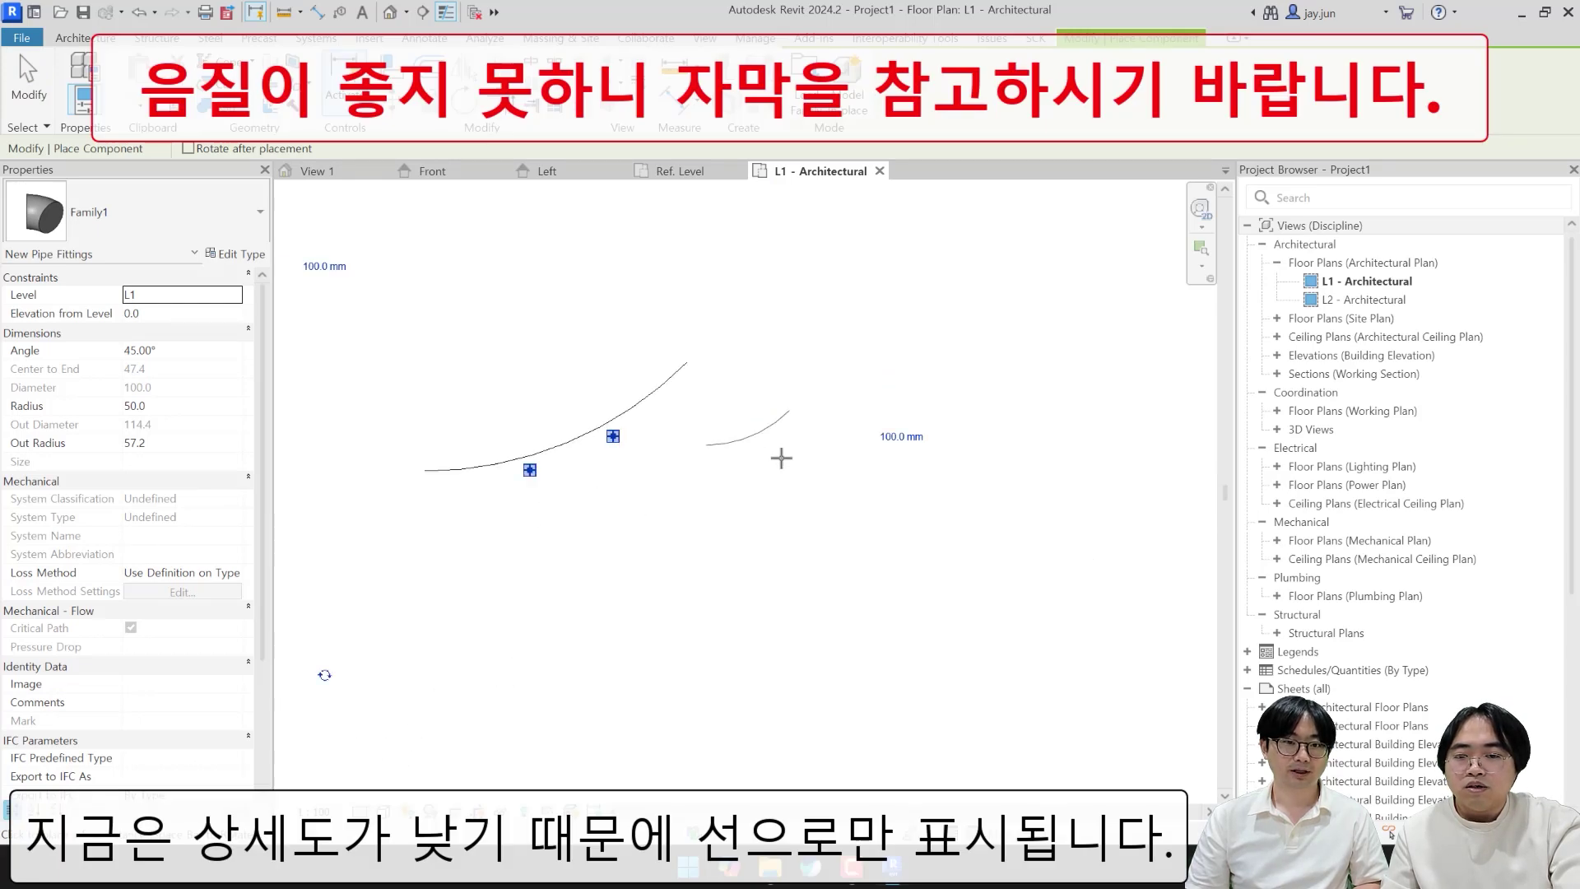
left_click(1026, 452)
scroll(1025, 507, "down", 3)
middle_click_drag(1038, 519, 803, 497)
key("Escape")
key("Escape")
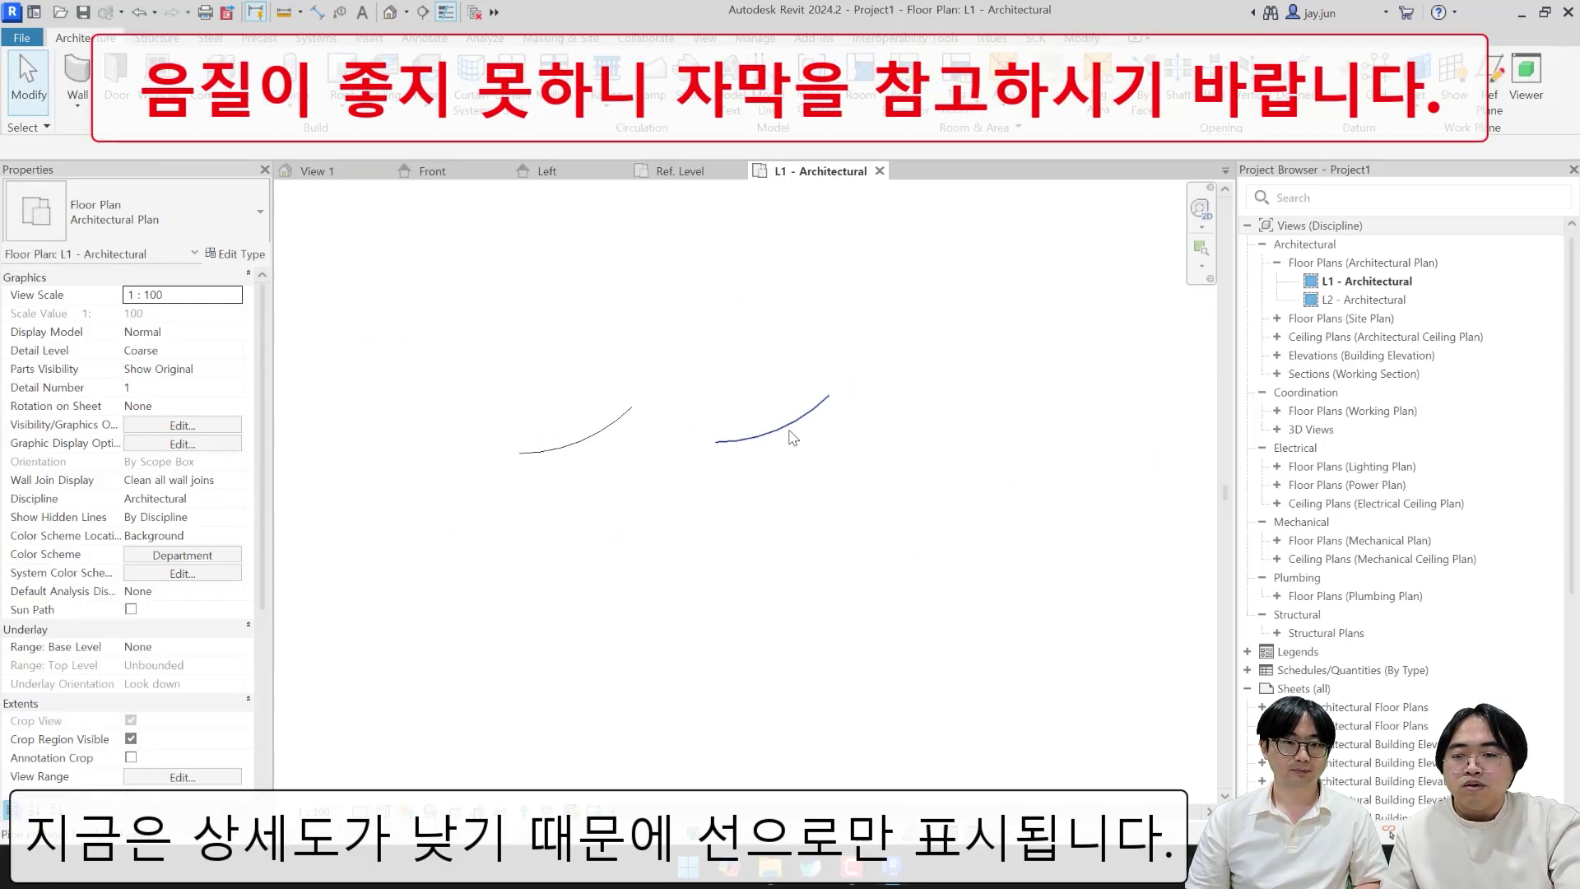
Step: Set the Angle of the second placed elbow to 90°
left_click(786, 422)
left_click(210, 396)
type("90")
key("Return")
left_click(806, 533)
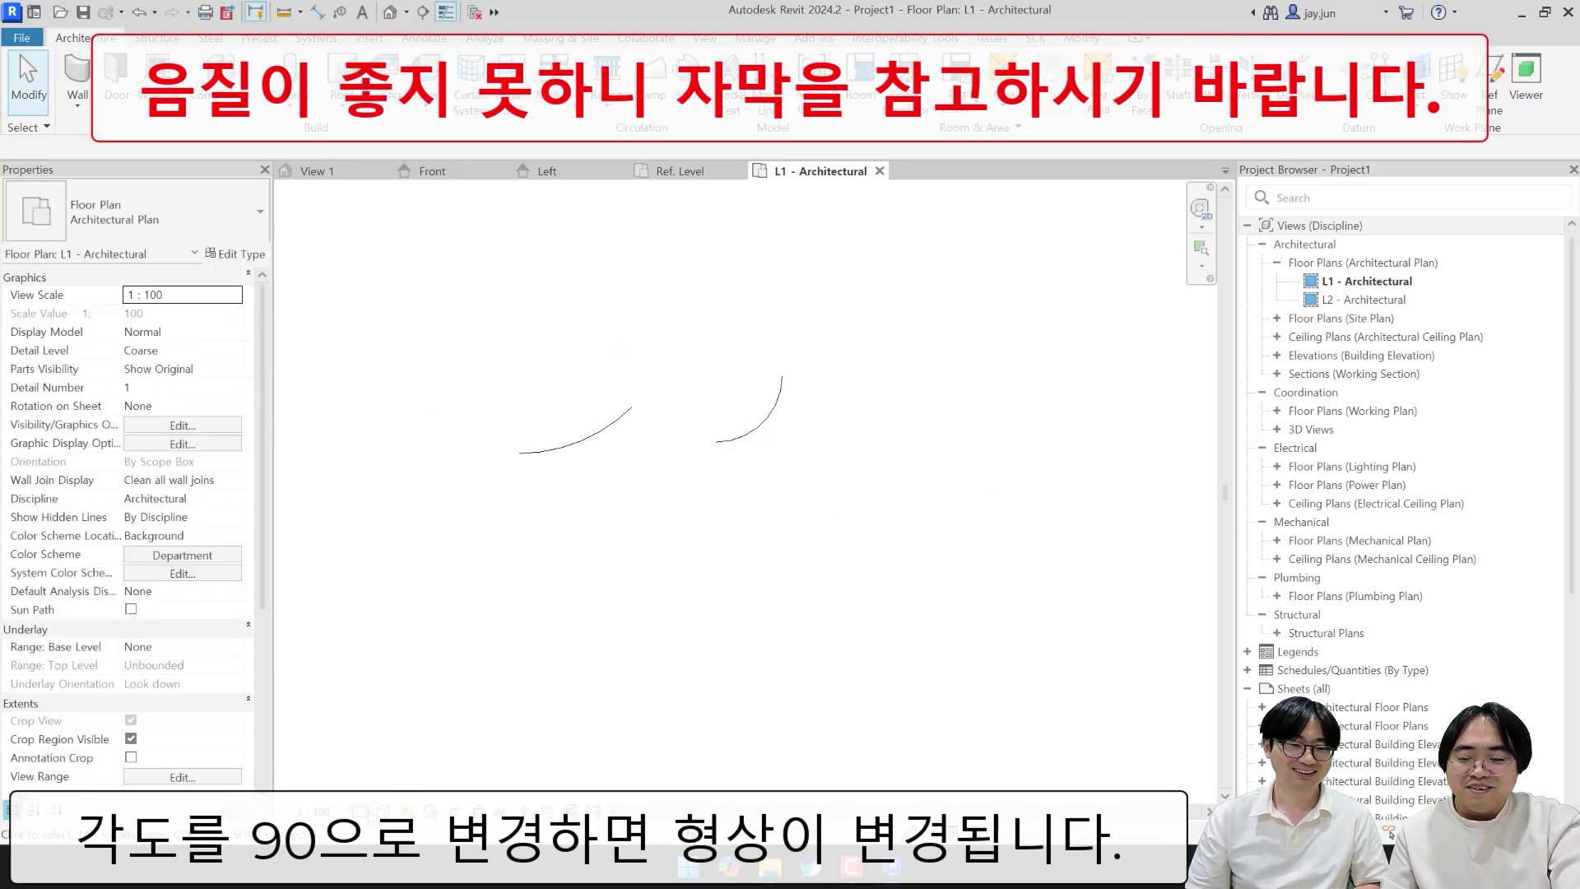
Step: Set the L1 - Architectural plan's detail level to Fine
left_click(360, 812)
left_click(374, 790)
scroll(665, 375, "up", 2)
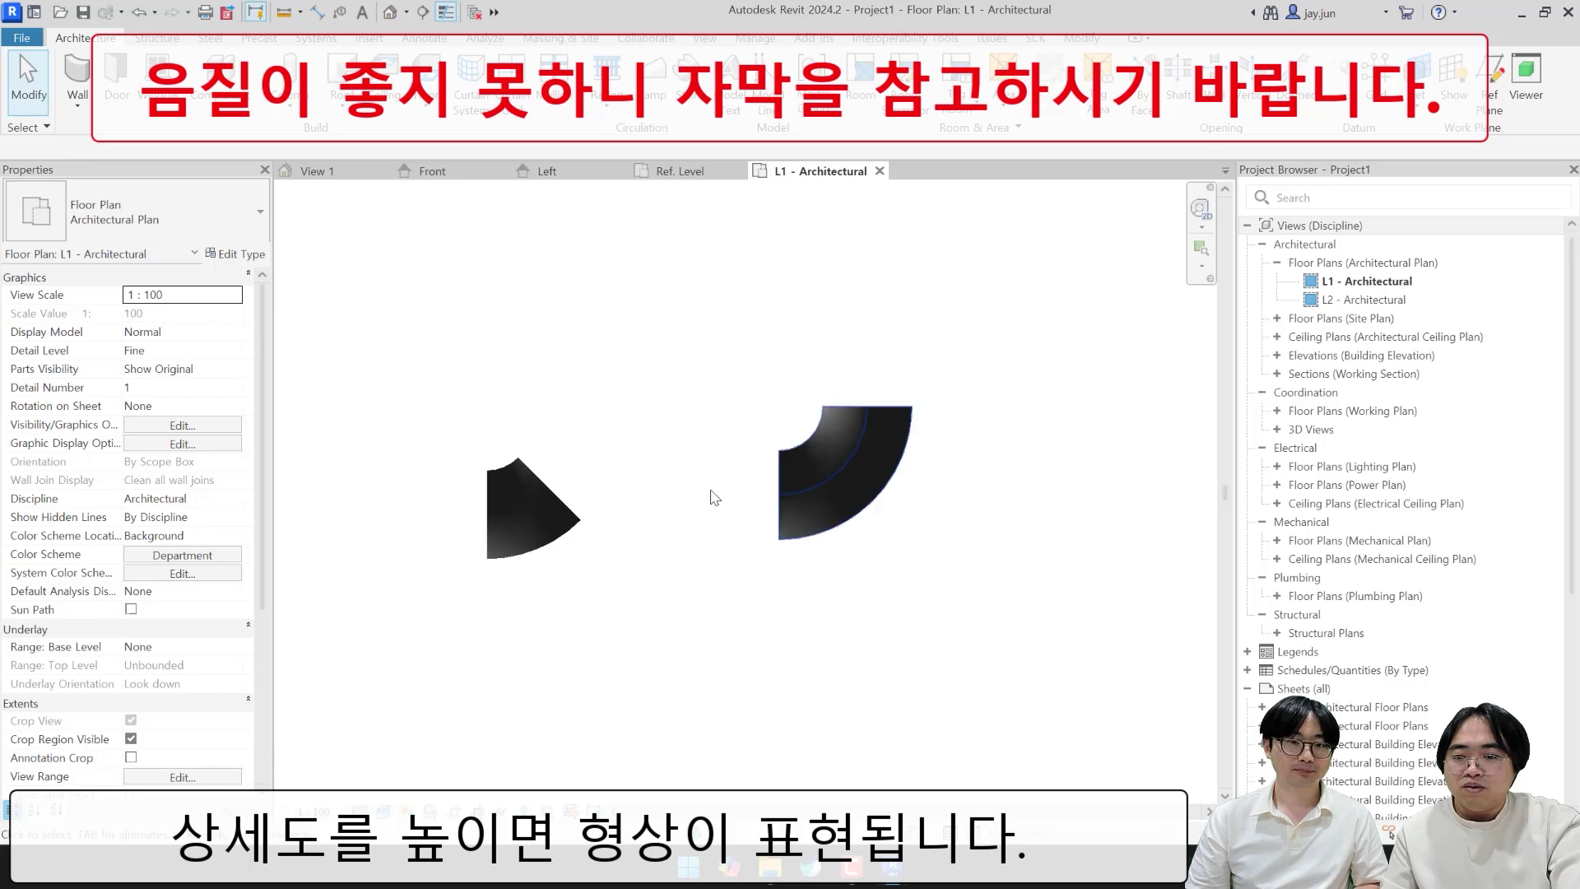